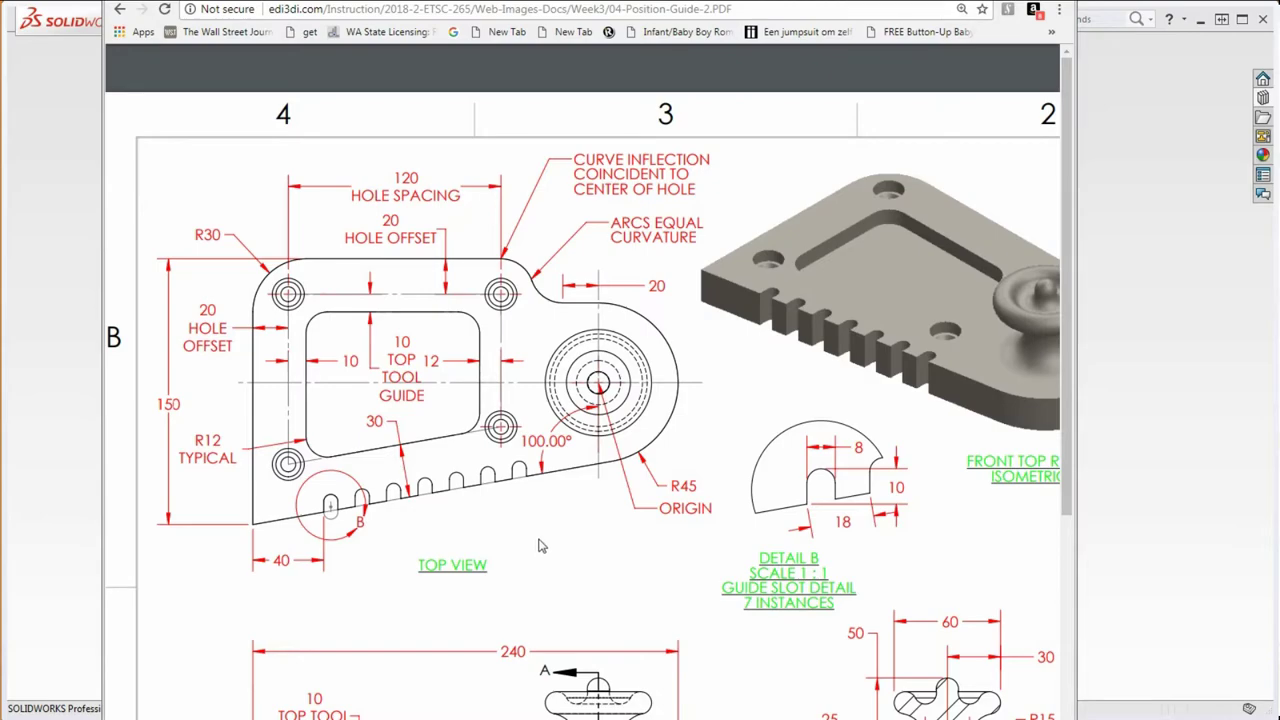
# Examine the Position Guide drawing's views, dimensions and sheet notes for the base plate geometry, material and suggested feature order.
pyautogui.scroll(-3, 558, 517)
pyautogui.keyDown('ctrl'); pyautogui.scroll(2, 571, 397); pyautogui.keyUp('ctrl')
pyautogui.keyDown('ctrl'); pyautogui.scroll(-5, 572, 392); pyautogui.keyUp('ctrl')
pyautogui.keyDown('ctrl'); pyautogui.scroll(3, 572, 390); pyautogui.keyUp('ctrl')
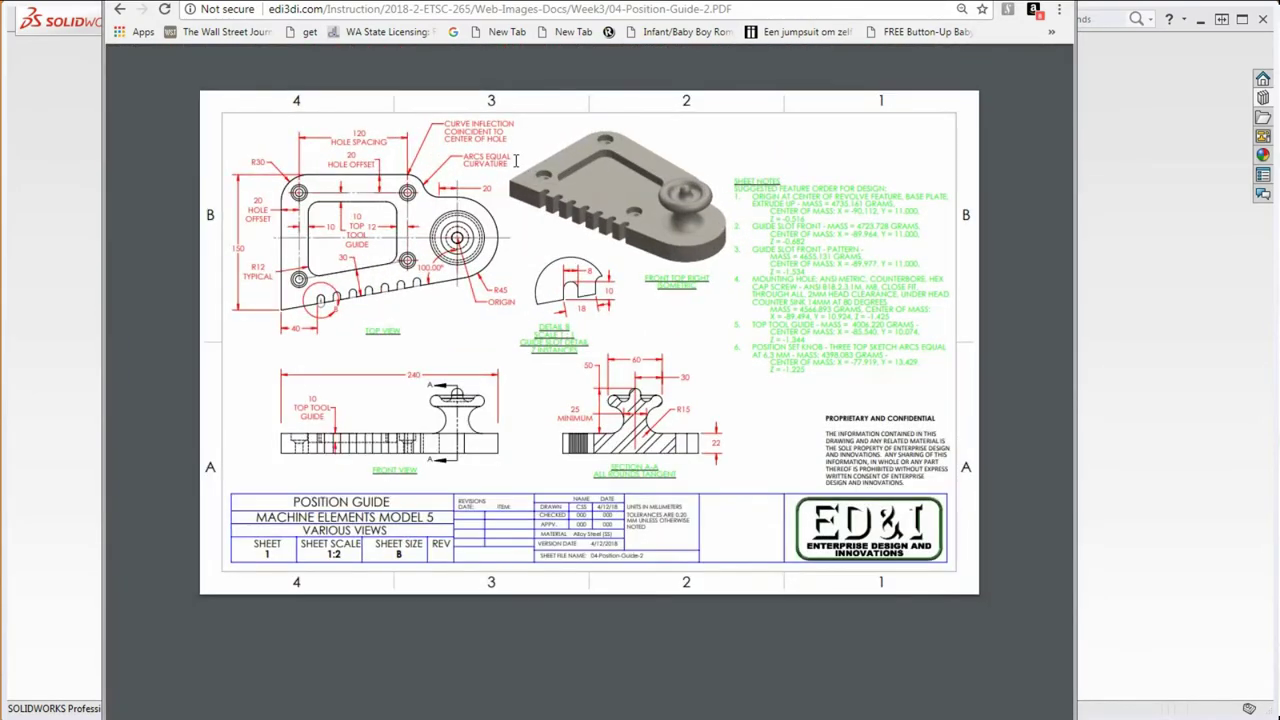
pyautogui.keyDown('ctrl'); pyautogui.scroll(-1, 423, 241); pyautogui.keyUp('ctrl')
pyautogui.keyDown('ctrl'); pyautogui.scroll(1, 421, 229); pyautogui.keyUp('ctrl')
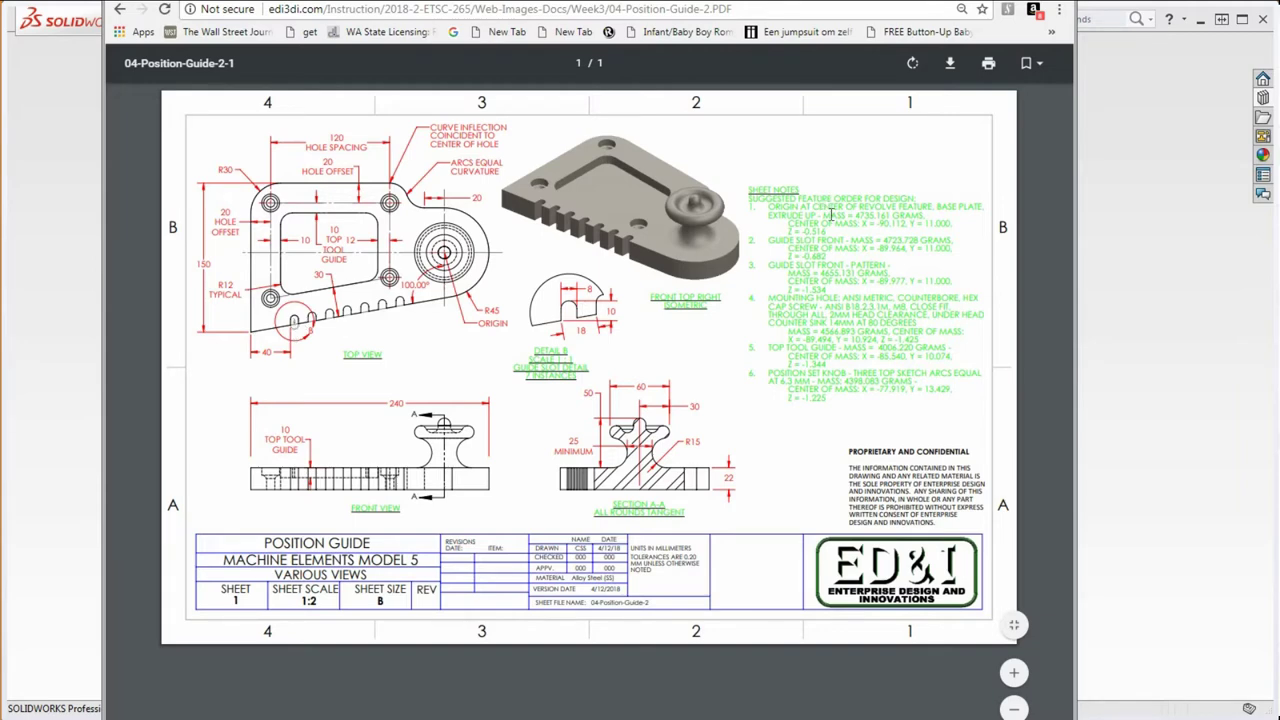
pyautogui.keyDown('ctrl'); pyautogui.scroll(1, 857, 252); pyautogui.keyUp('ctrl')
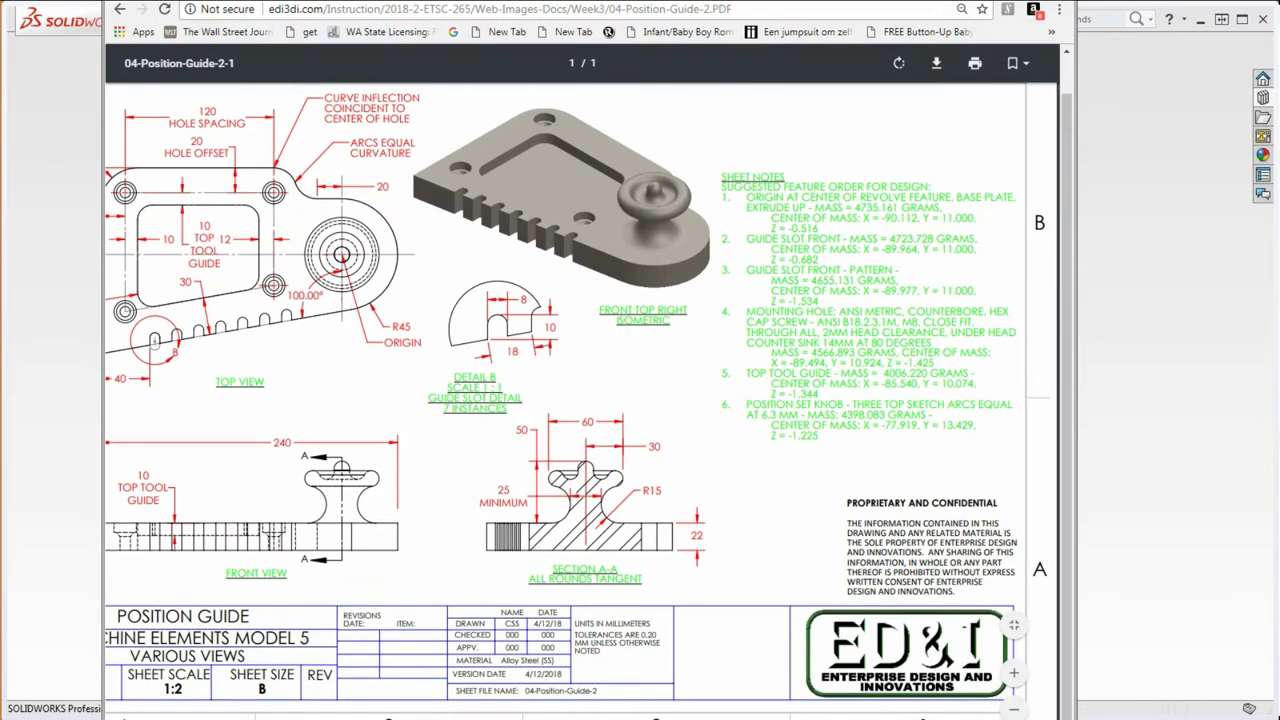
pyautogui.hscroll(-1, 580, 400)
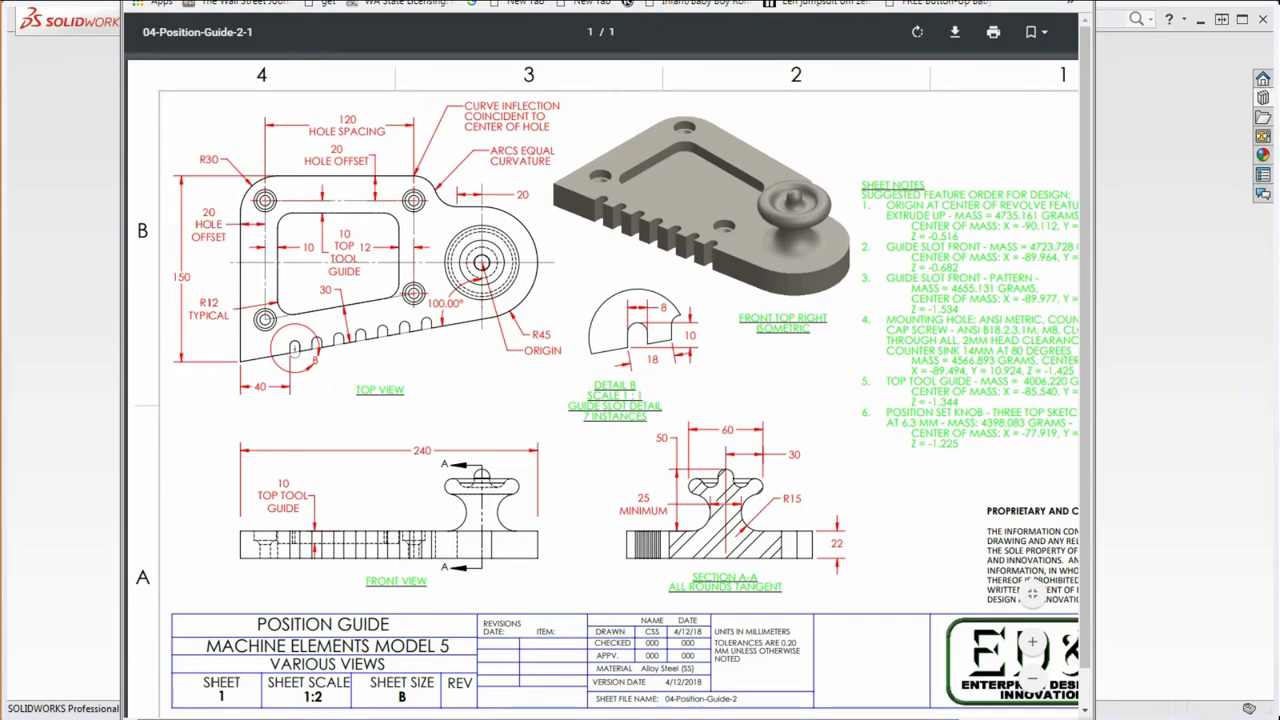
pyautogui.hscroll(2, 594, 678)
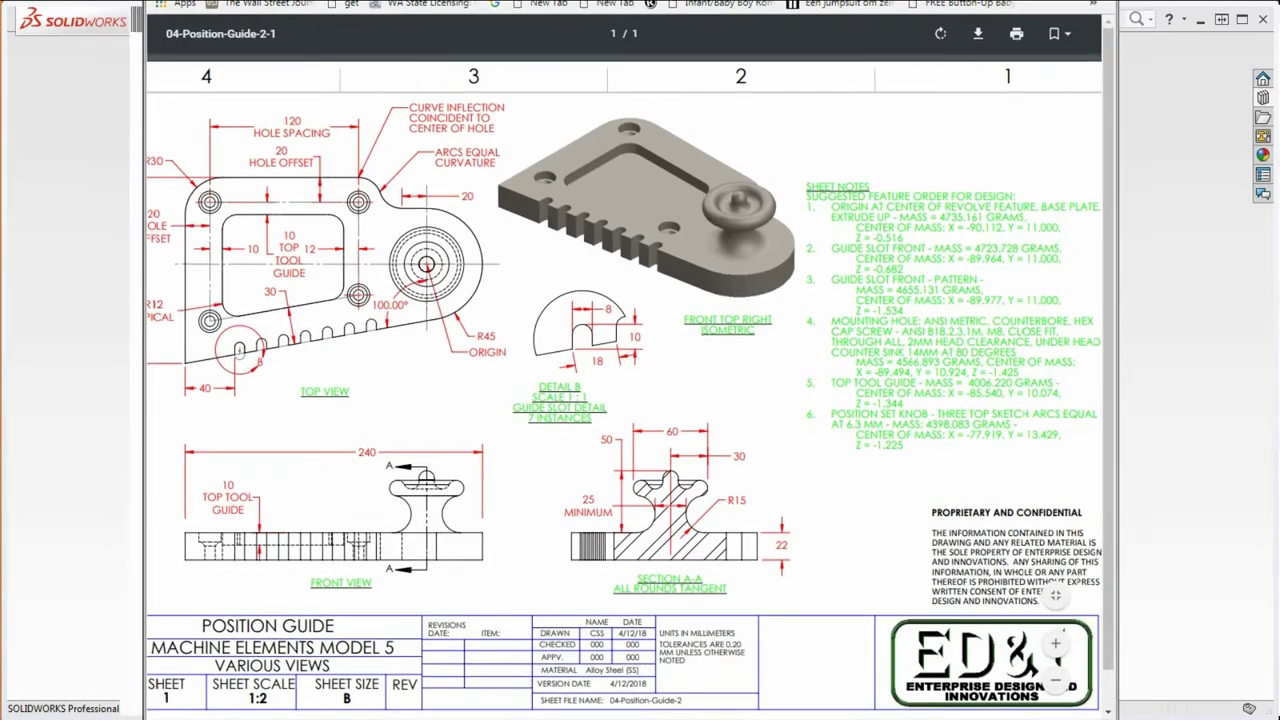
pyautogui.hscroll(-2, 683, 708)
pyautogui.hscroll(-1, 683, 708)
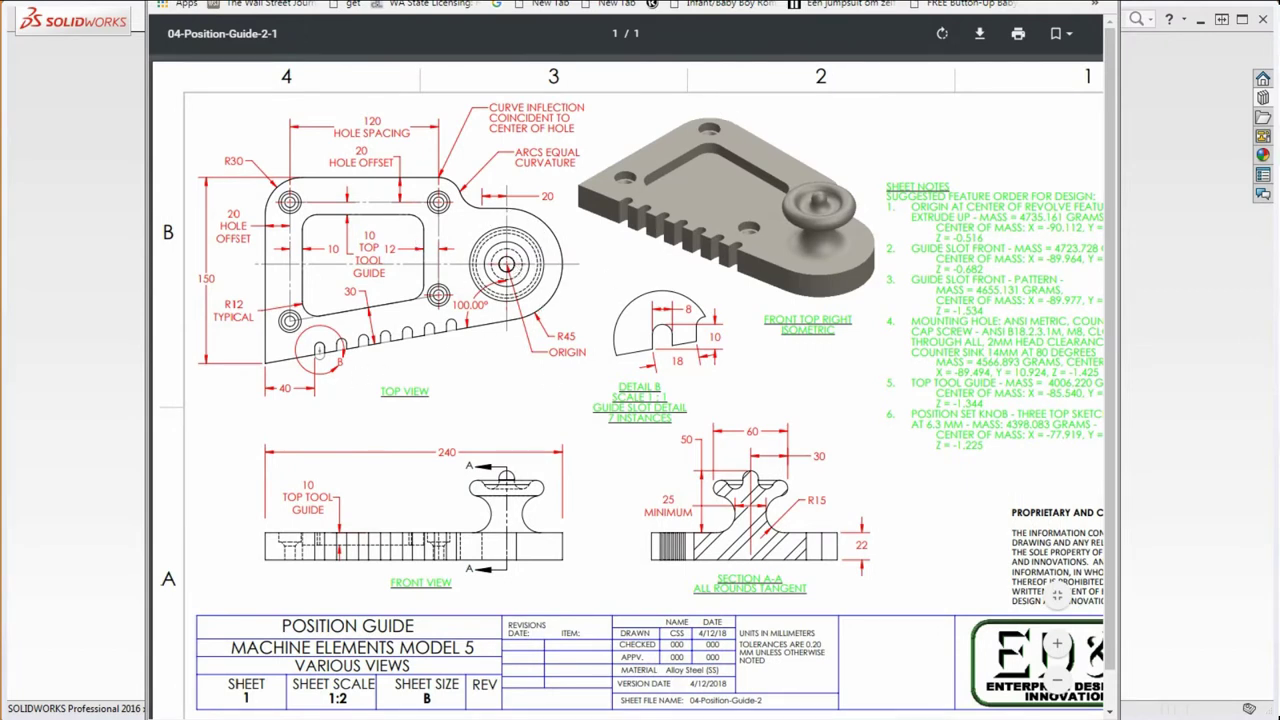
# Switch to SOLIDWORKS and create a new part from the Part-MMGS template.
pyautogui.press('super+Down')
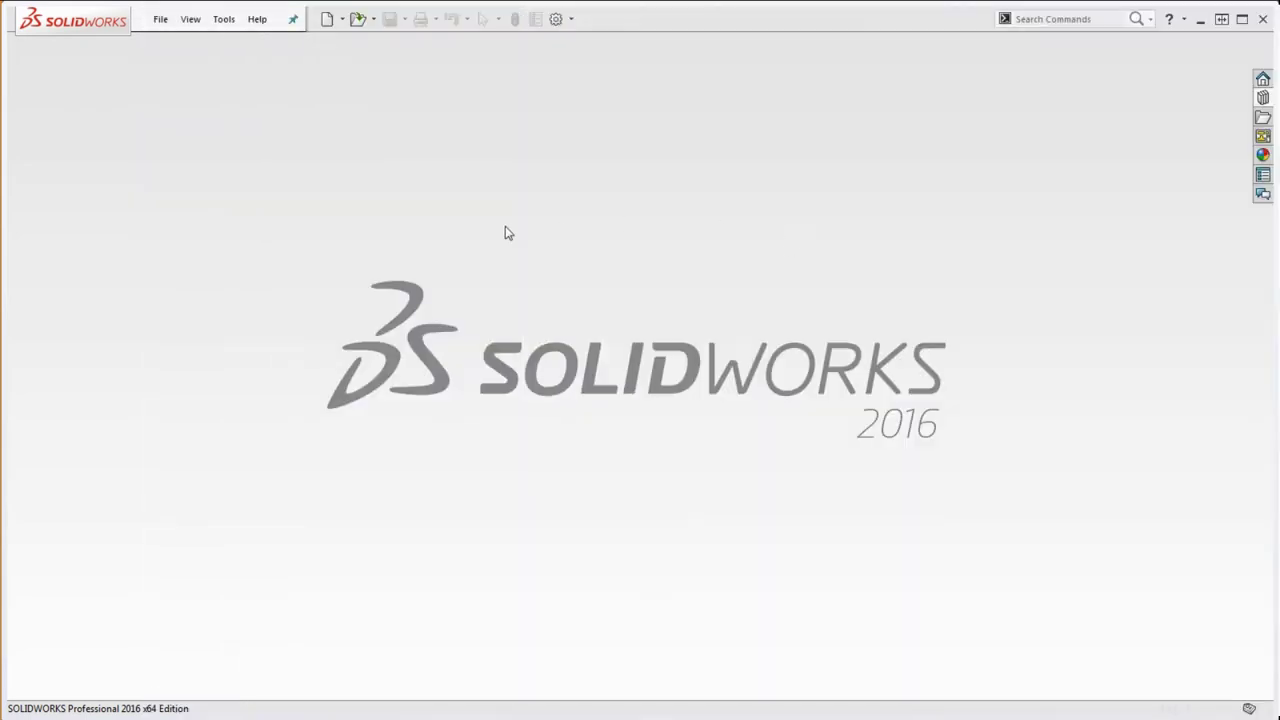
pyautogui.click(160, 19)
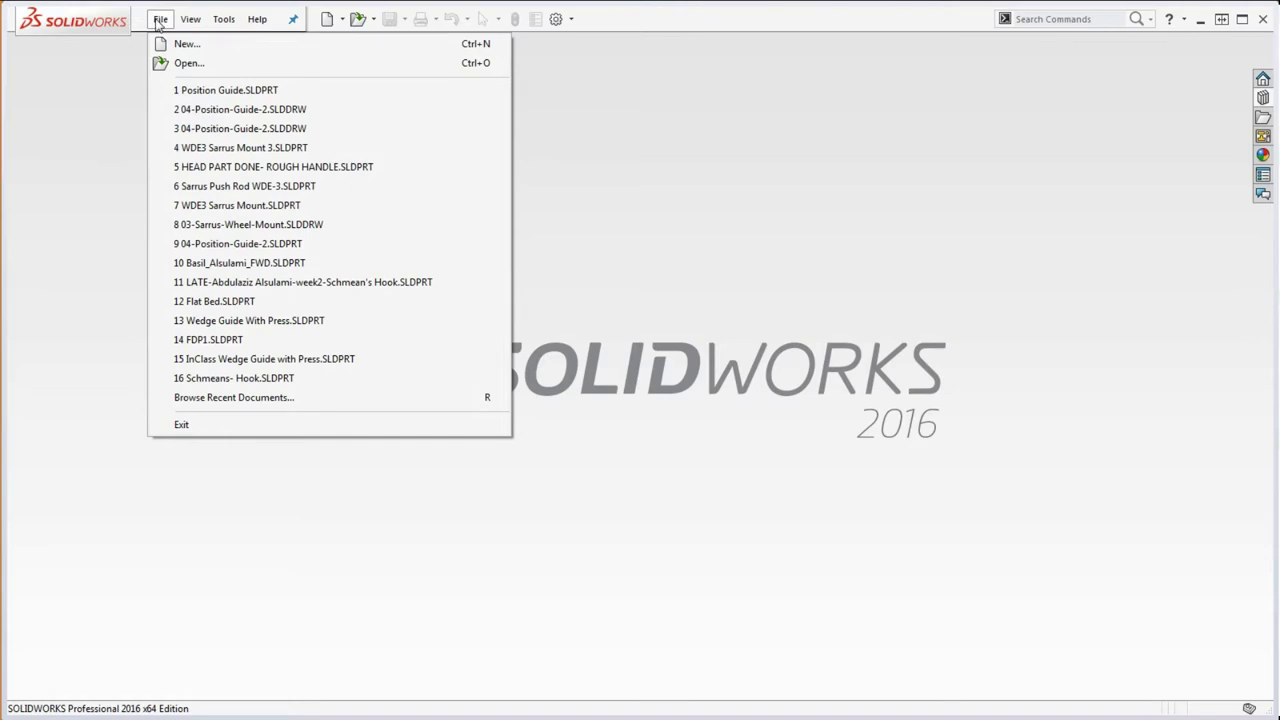
pyautogui.click(180, 44)
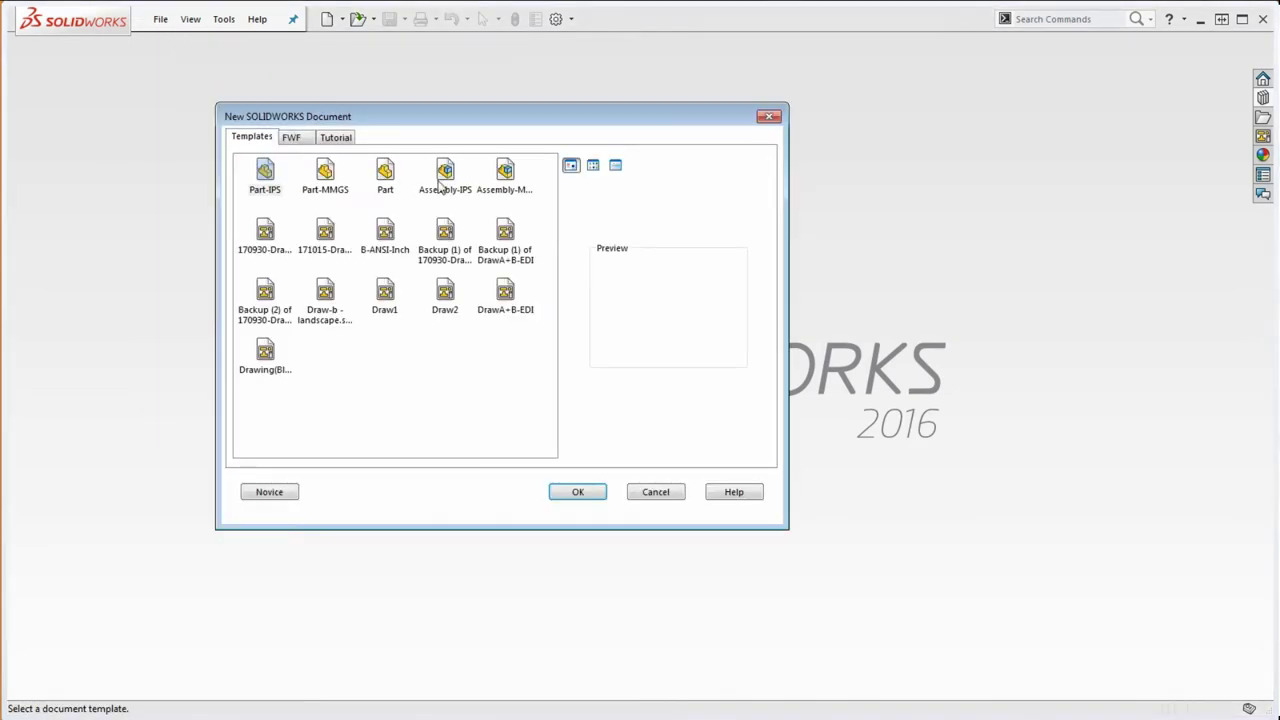
pyautogui.doubleClick(322, 176)
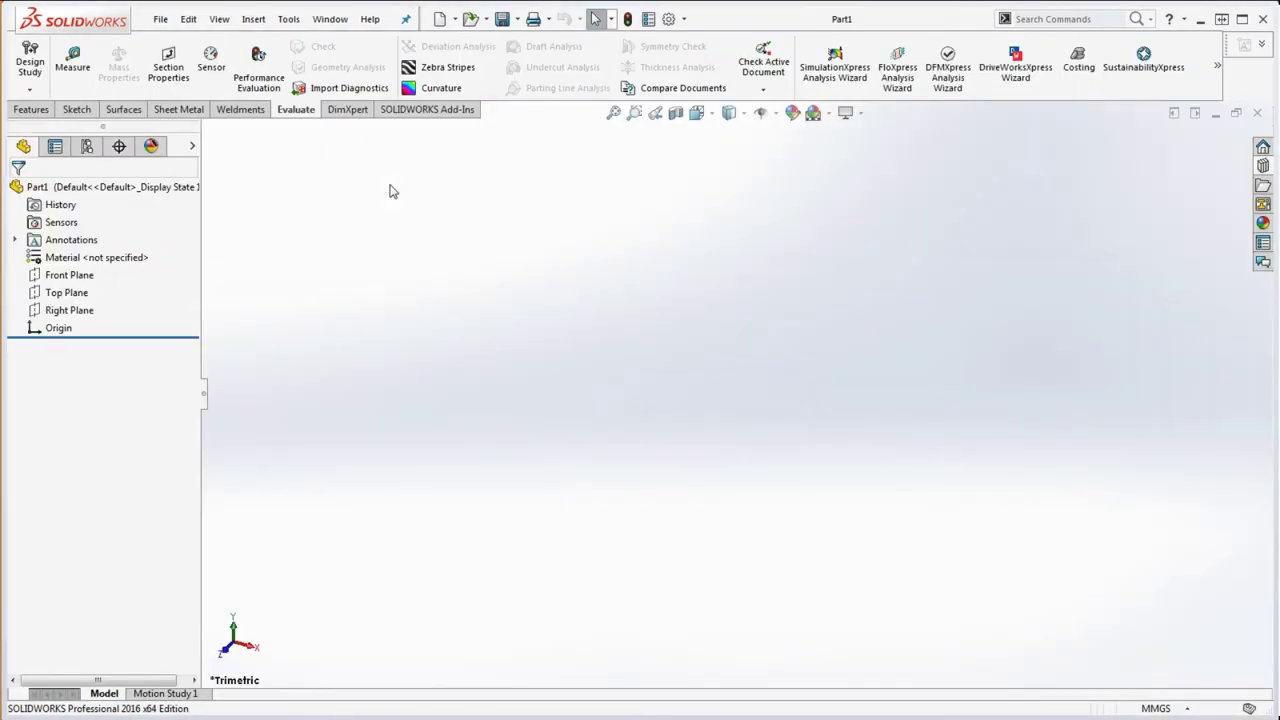
# Assign the Alloy Steel (SS) material from the SOLIDWORKS steel library to the part.
pyautogui.rightClick(128, 258)
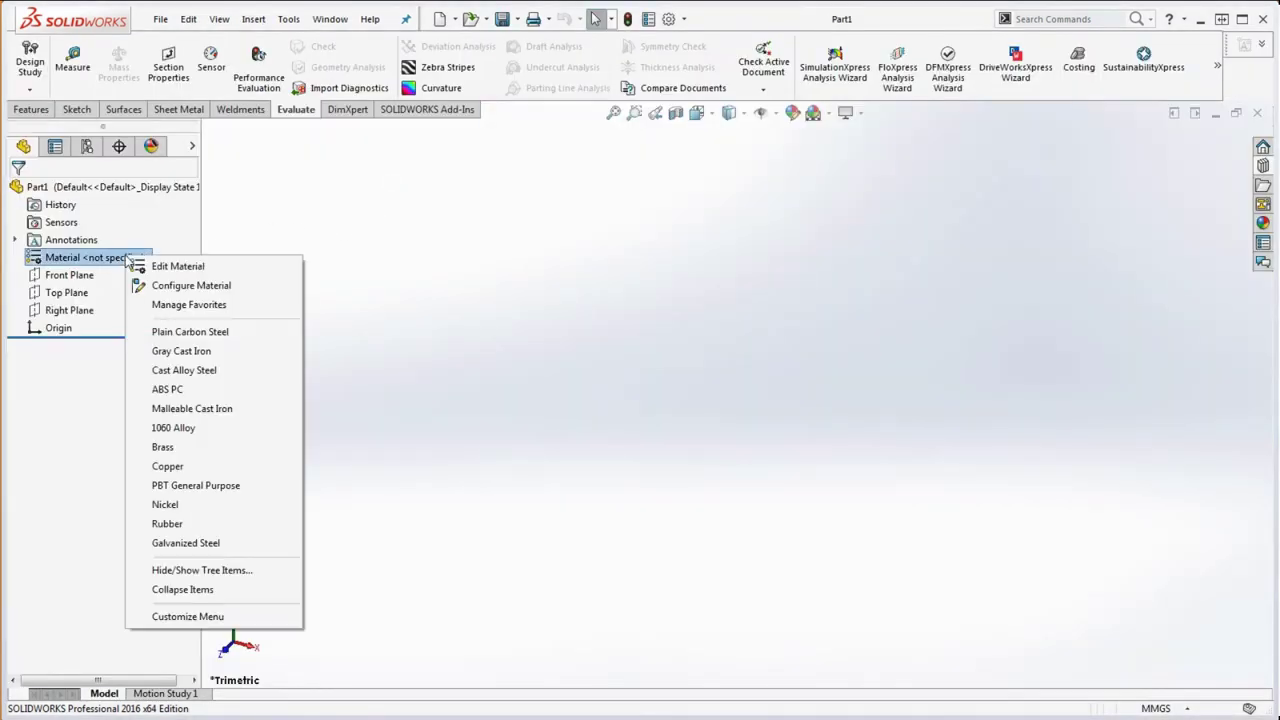
pyautogui.click(170, 266)
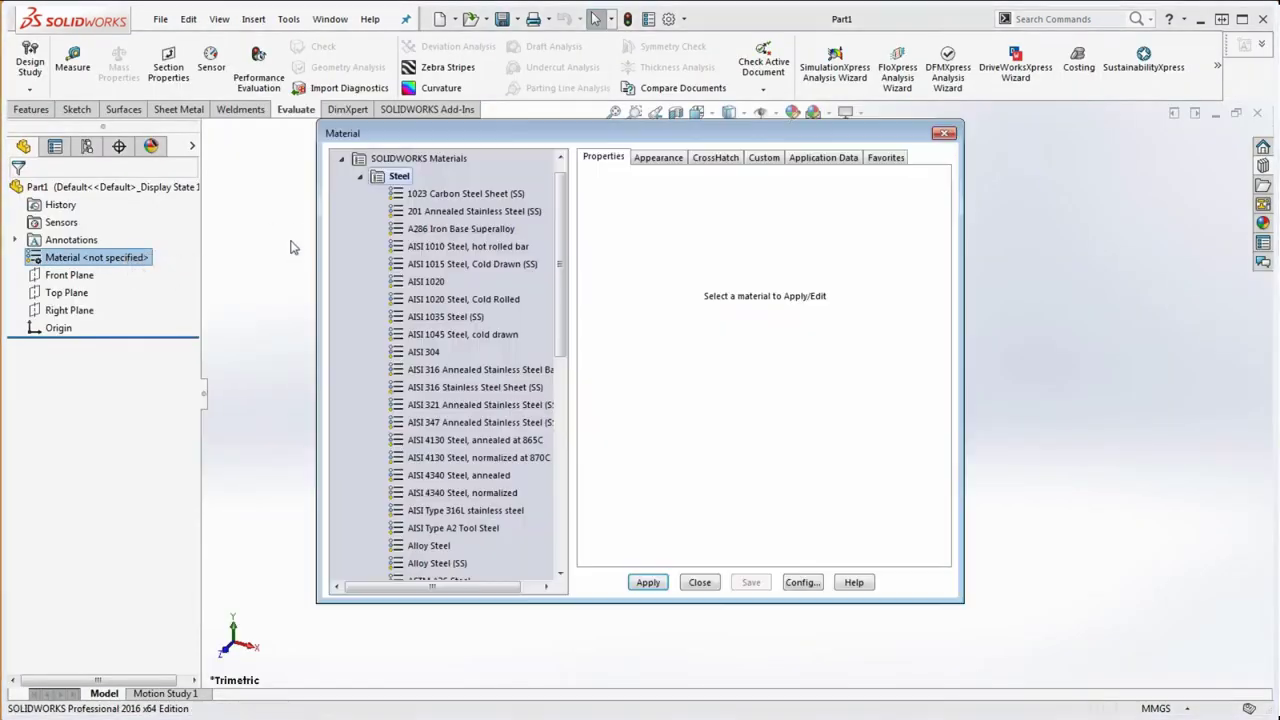
pyautogui.scroll(-3, 535, 300)
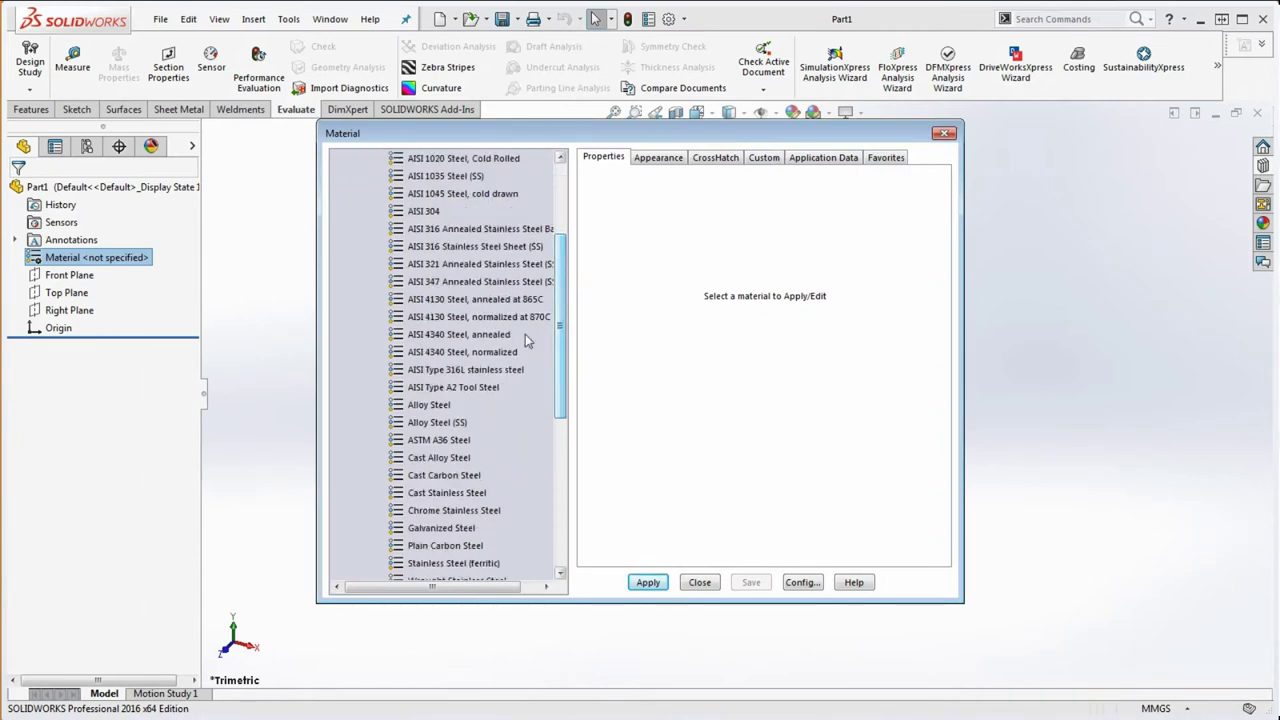
pyautogui.click(438, 423)
pyautogui.click(647, 583)
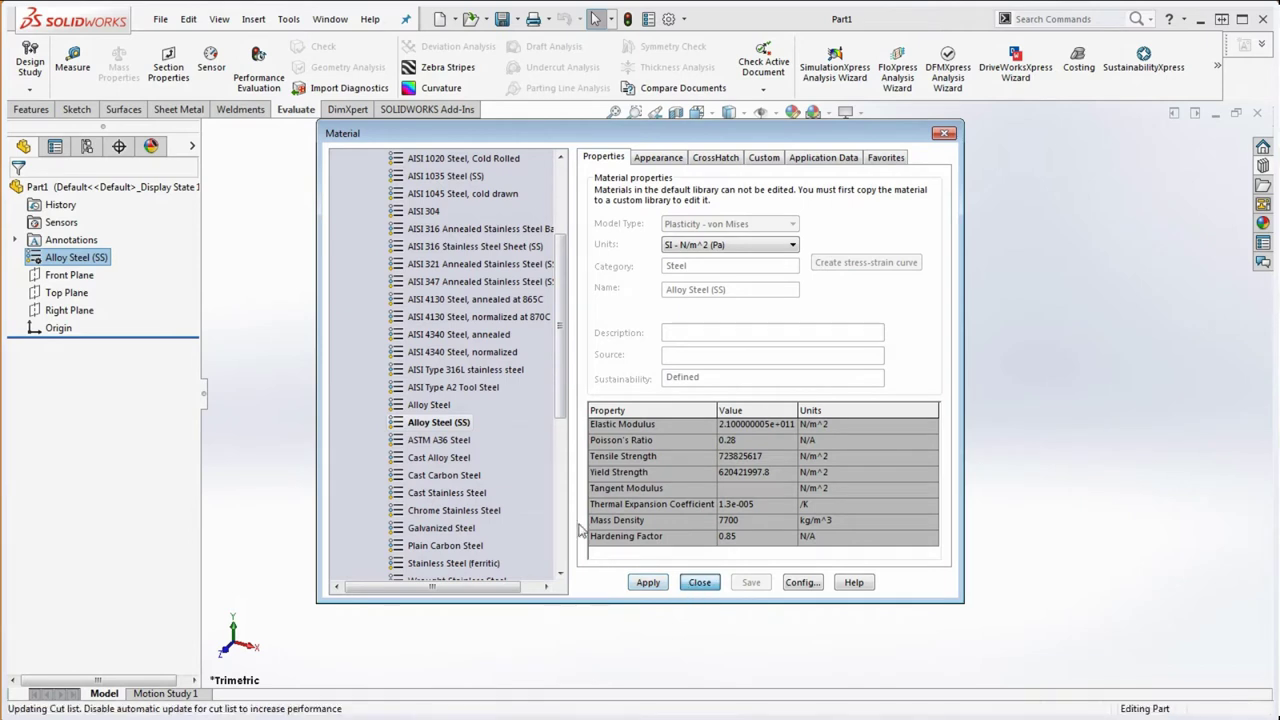
pyautogui.press('Return')
# Sketch two centerlines through the origin on the Top Plane: a horizontal one about 163 mm long and a vertical one crossing it.
pyautogui.click(66, 292)
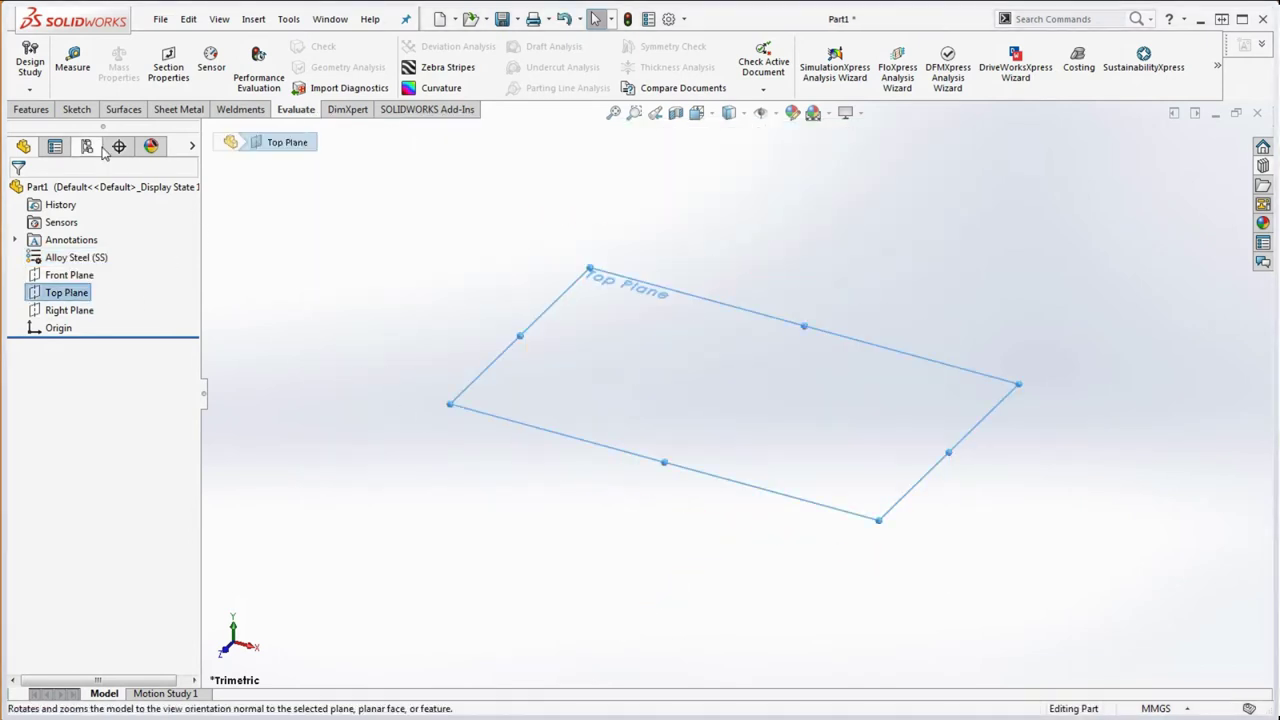
pyautogui.click(82, 110)
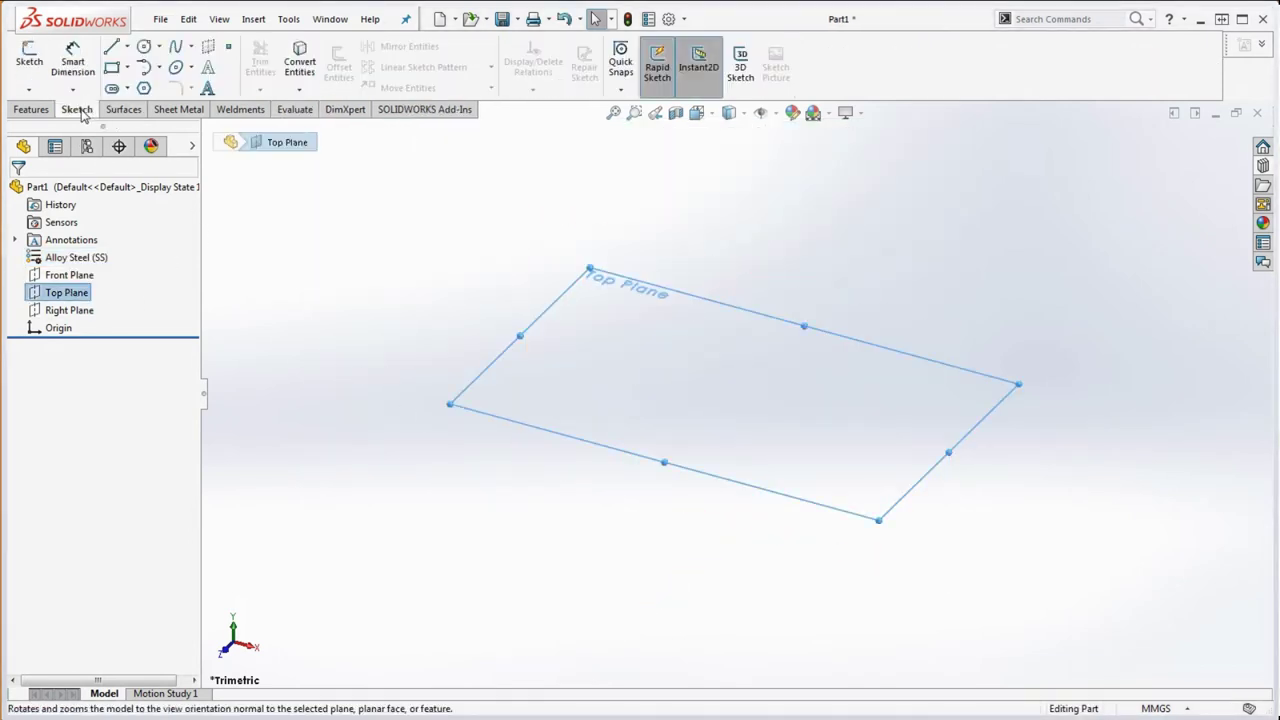
pyautogui.click(127, 47)
pyautogui.click(113, 86)
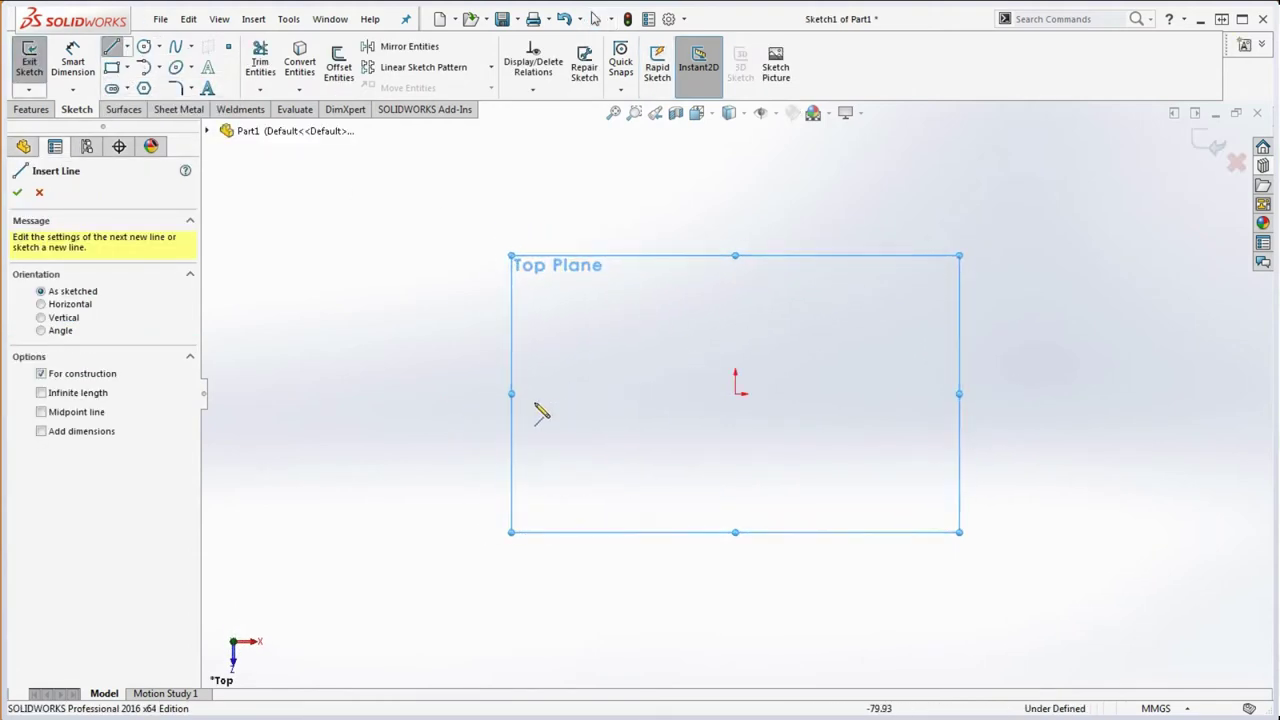
pyautogui.click(474, 393)
pyautogui.doubleClick(886, 393)
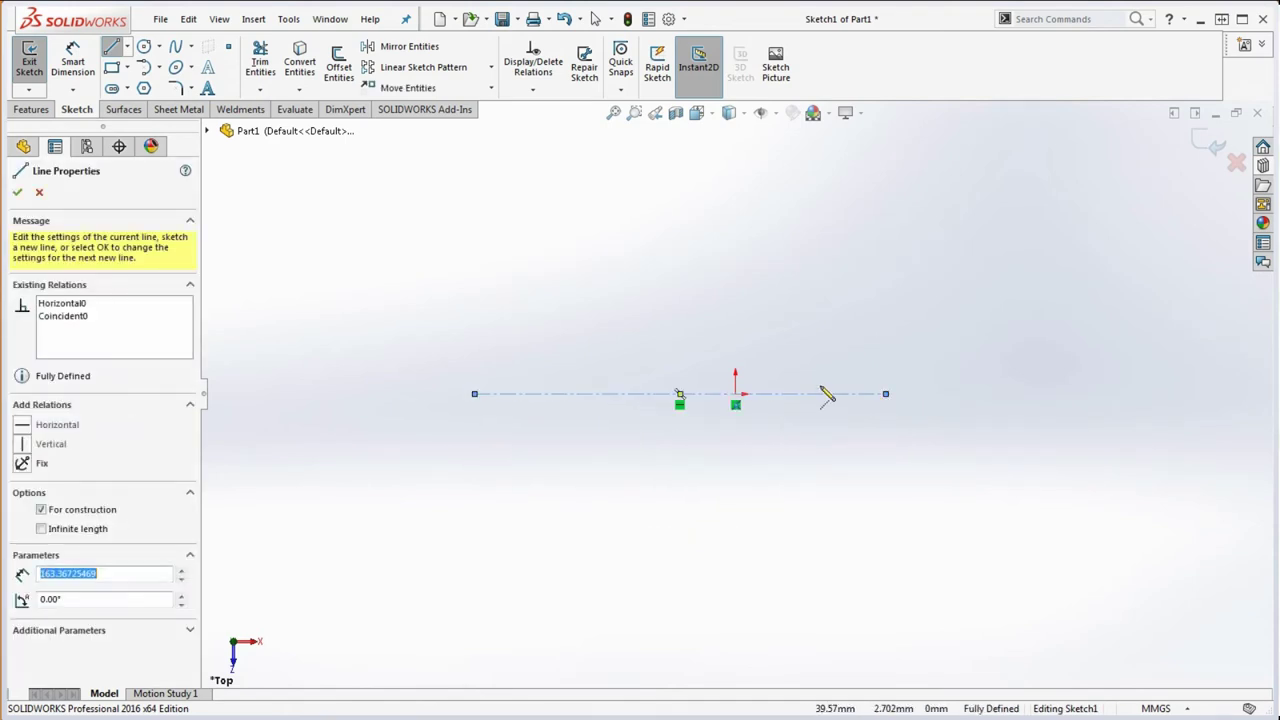
pyautogui.click(735, 232)
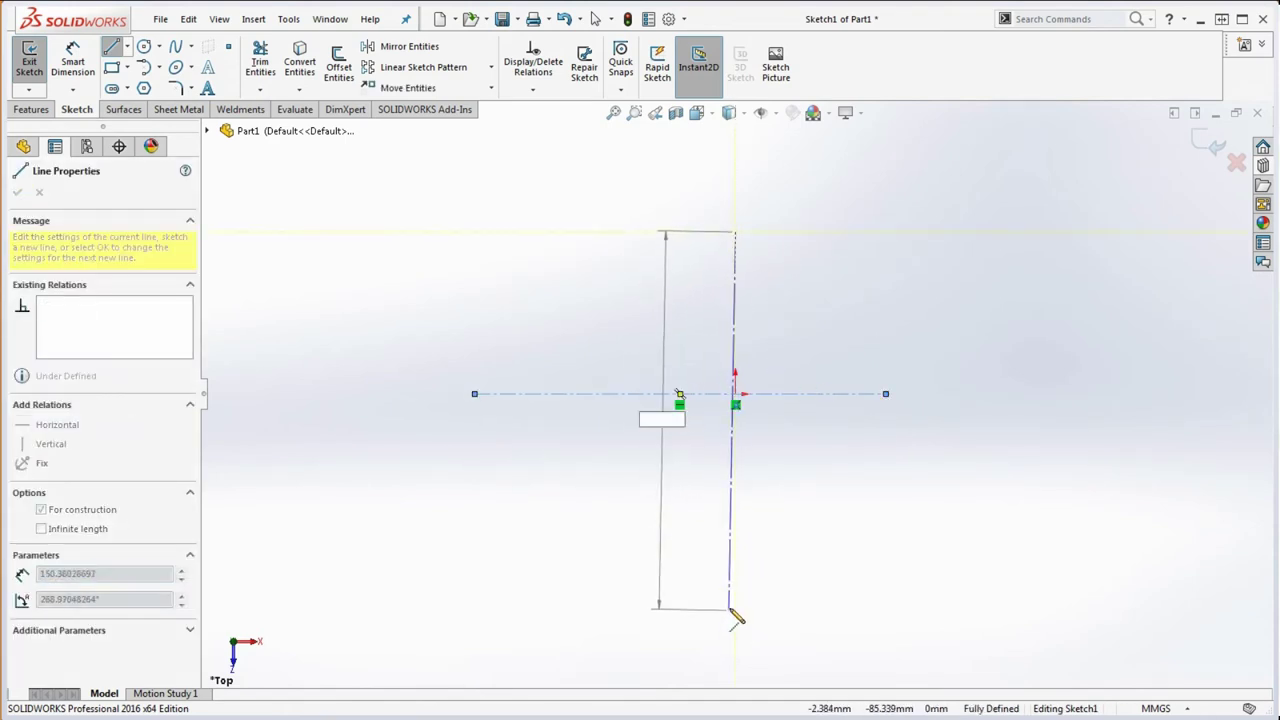
pyautogui.doubleClick(735, 572)
pyautogui.press('Escape')
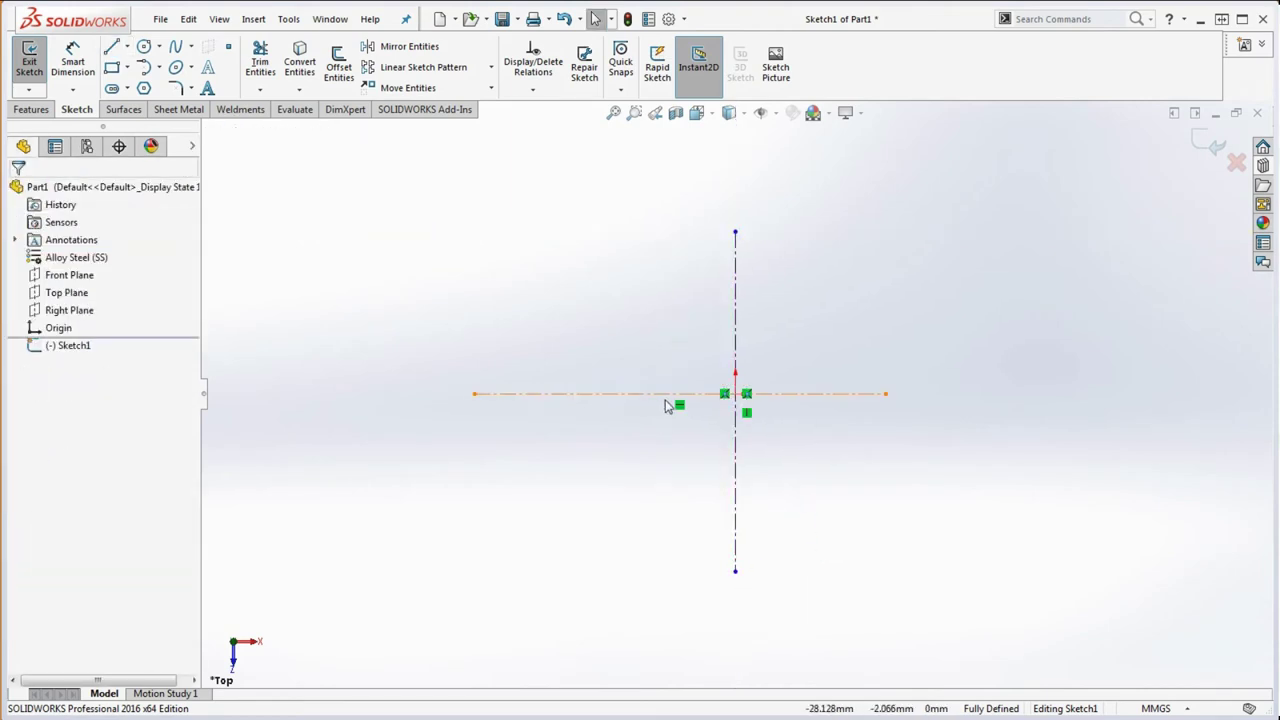
# Draw a 3 Point Arc bulging right of the origin, starting on the upper vertical centerline and ending below the horizontal centerline.
pyautogui.scroll(-2, 797, 433)
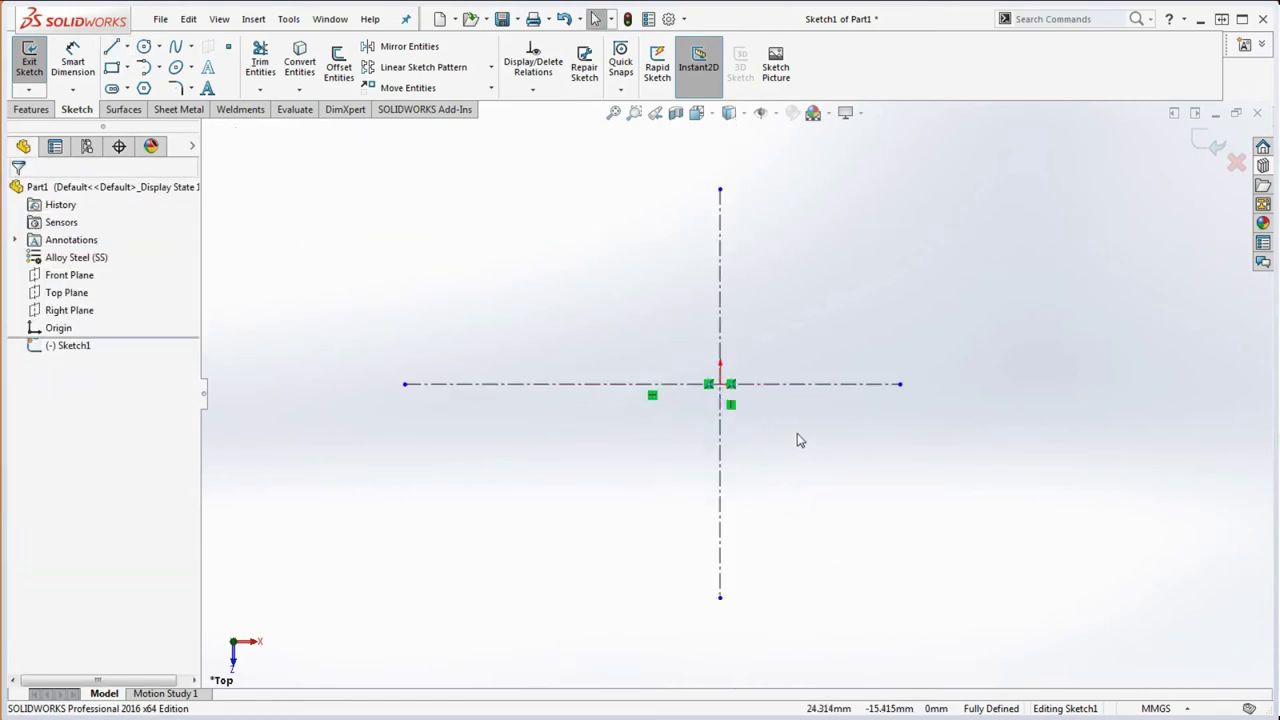
pyautogui.scroll(4, 783, 420)
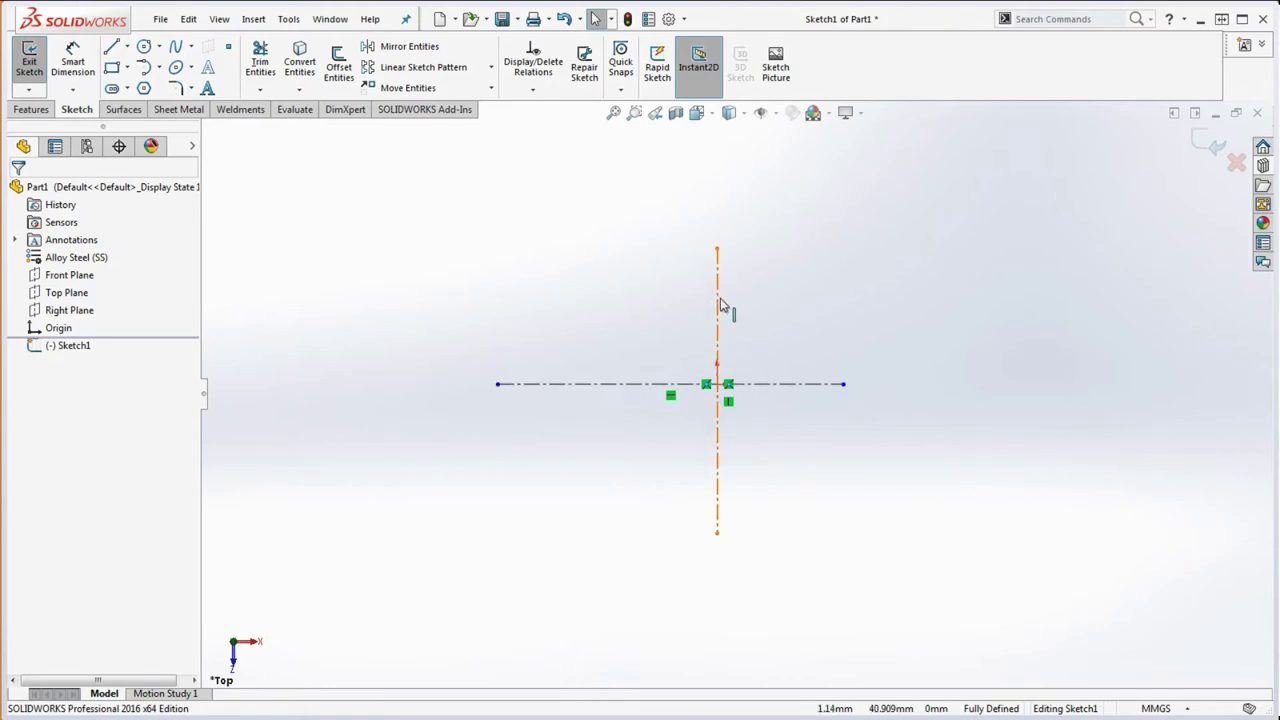
pyautogui.click(158, 67)
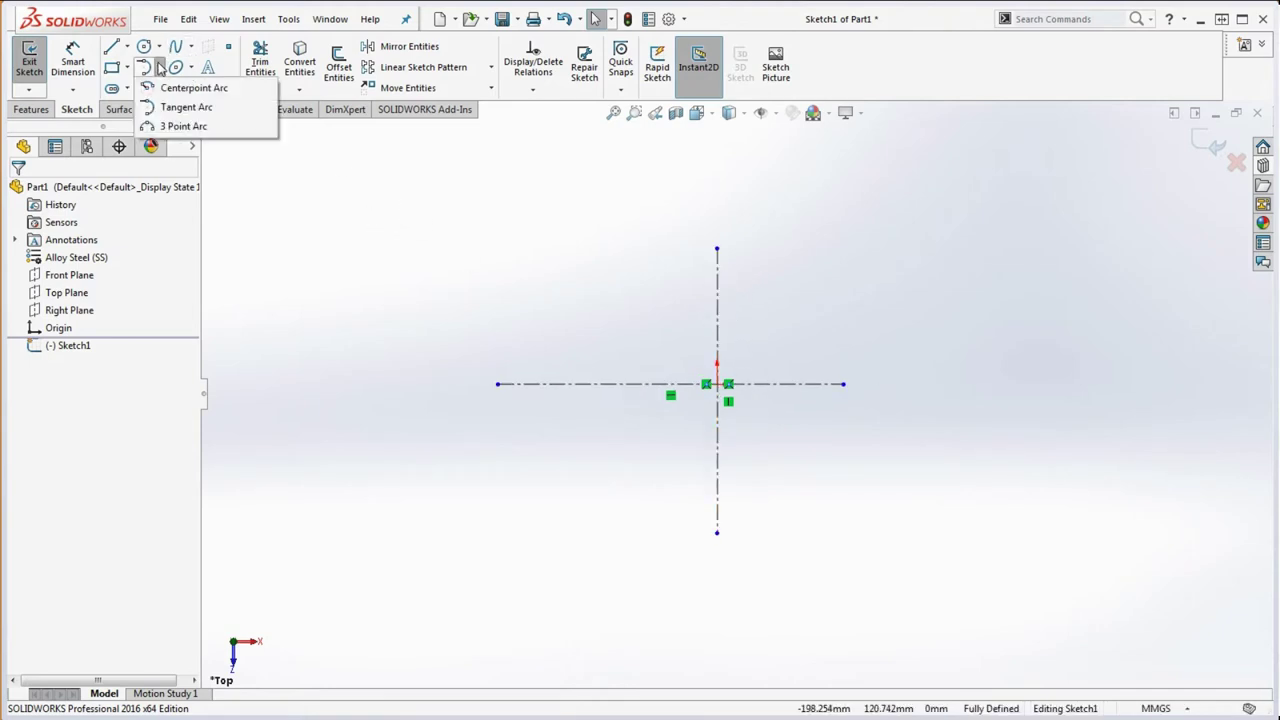
pyautogui.click(156, 128)
pyautogui.click(717, 303)
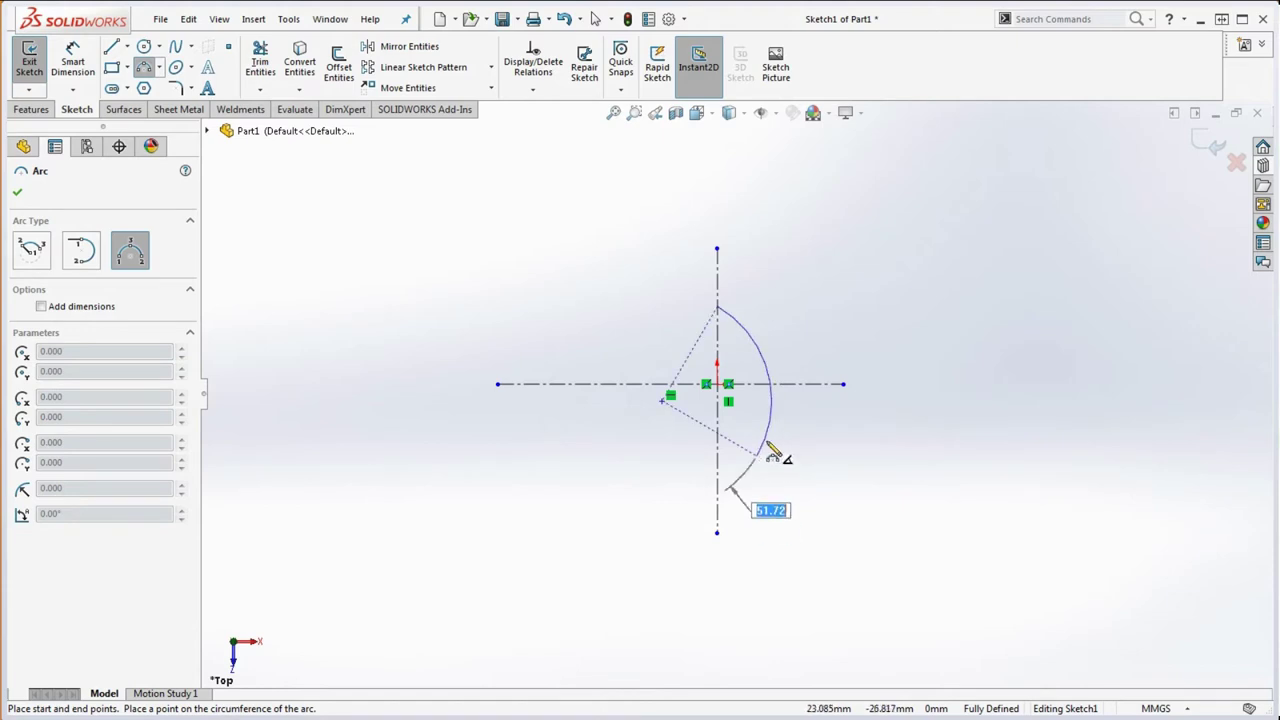
pyautogui.click(781, 428)
pyautogui.press('Escape')
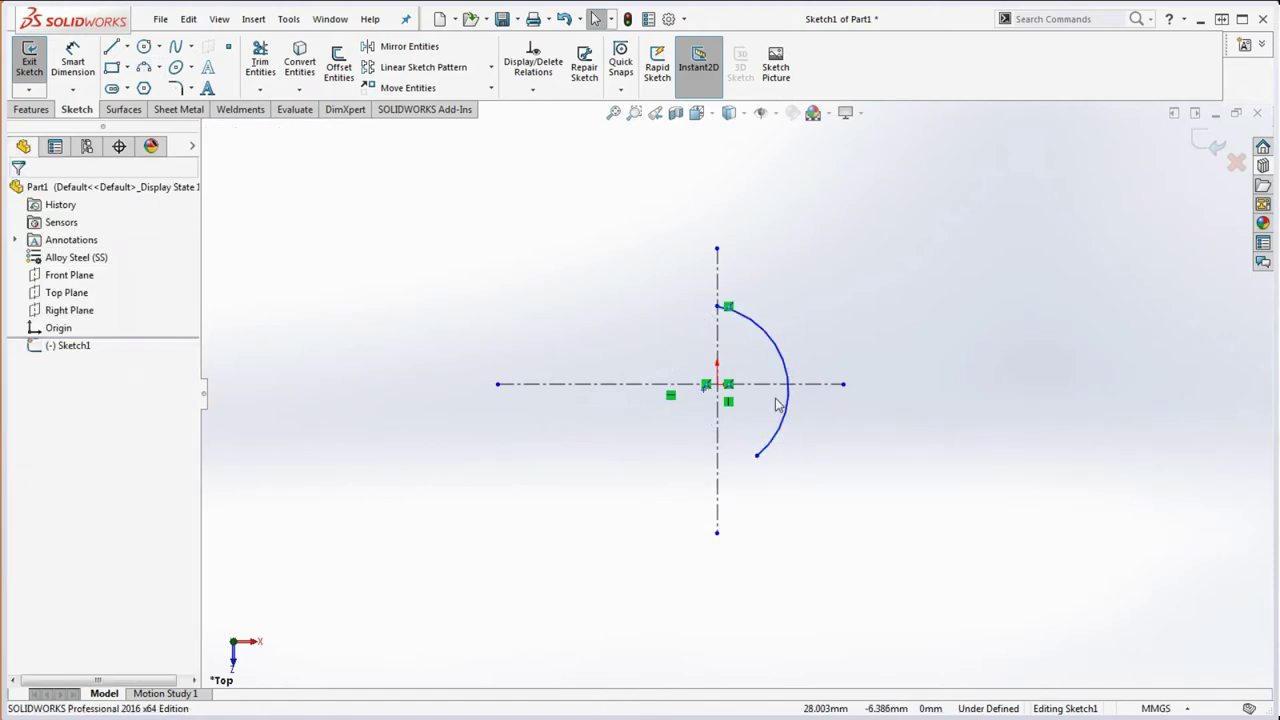
# Pull the arc's center point off the centerlines and make it coincident with the origin.
pyautogui.scroll(-5, 700, 399)
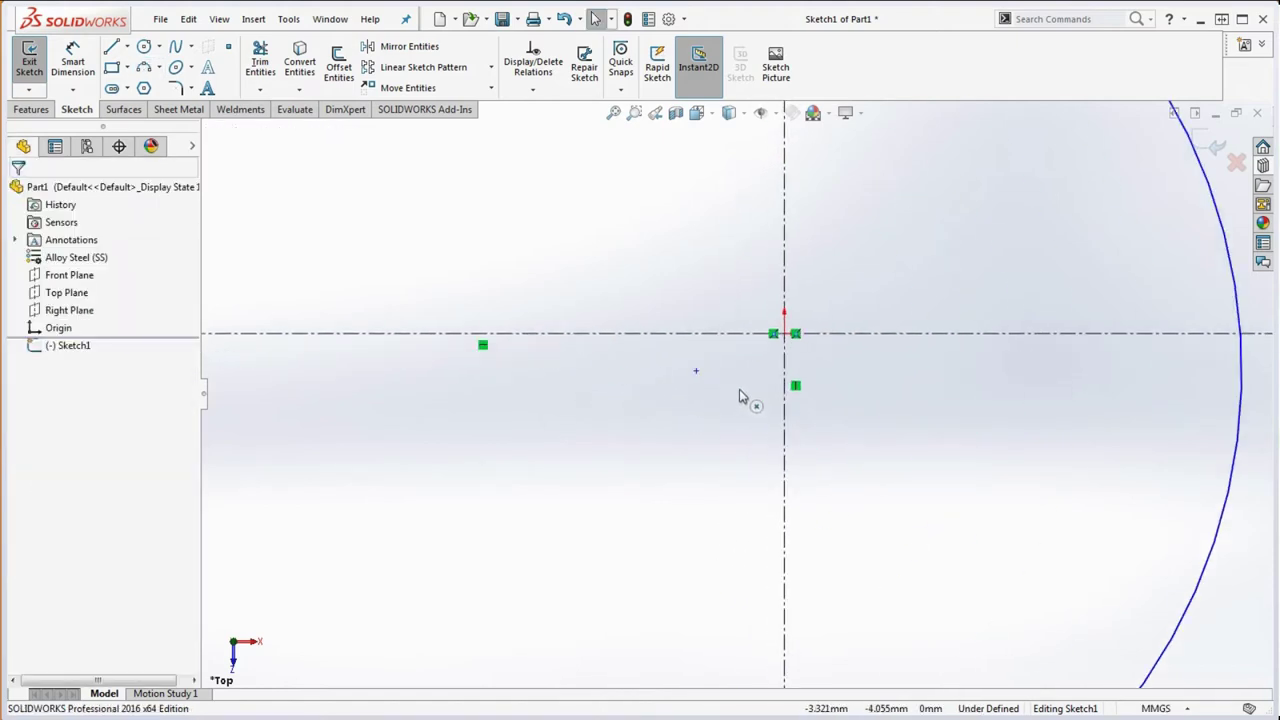
pyautogui.click(697, 371)
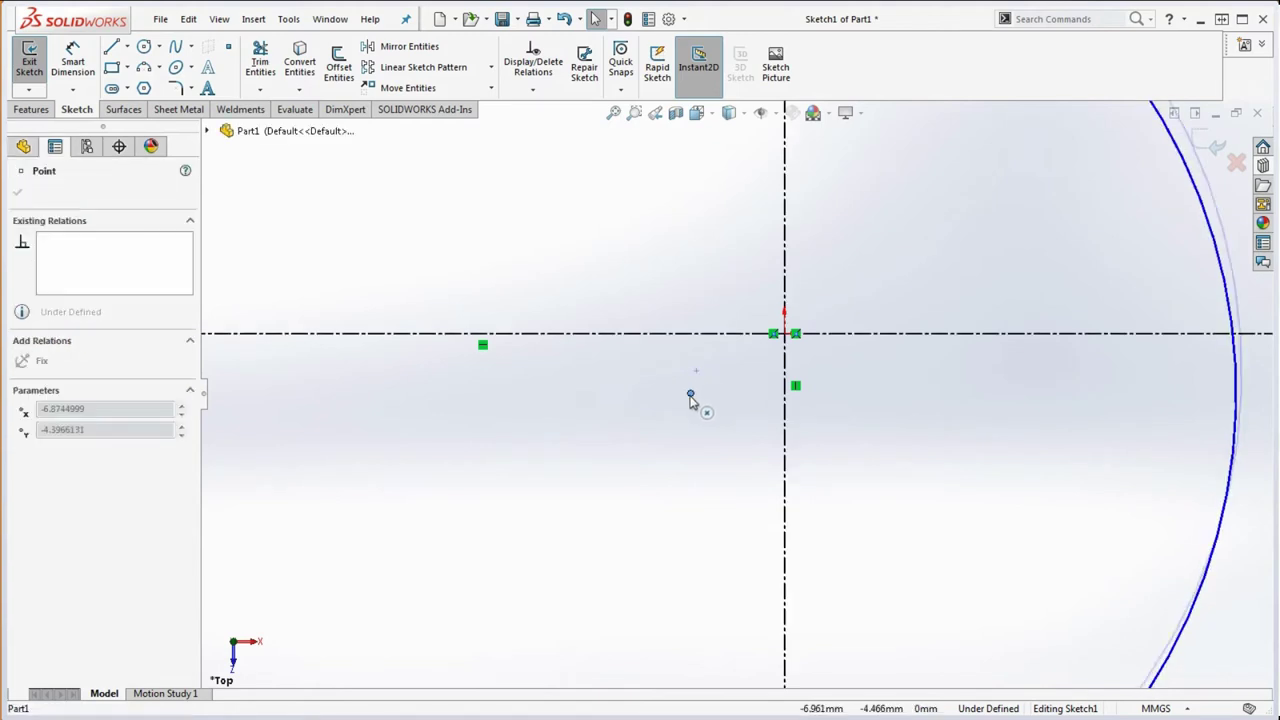
pyautogui.click(802, 322)
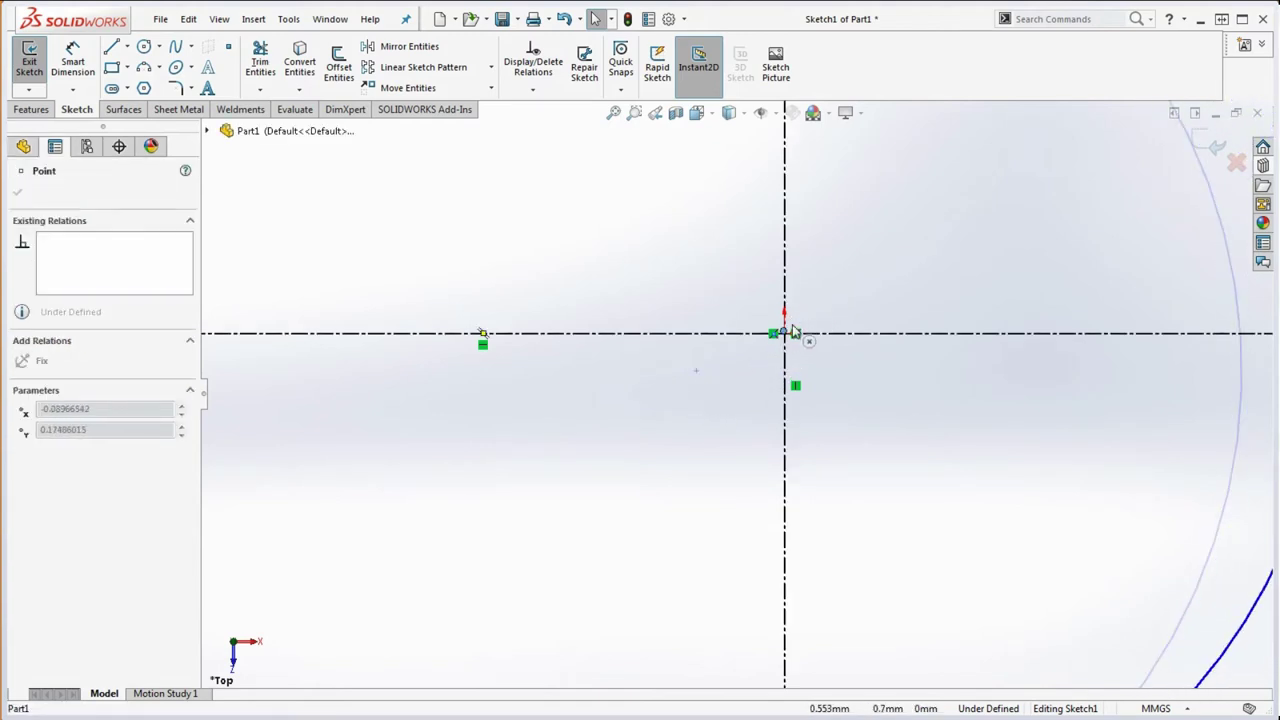
pyautogui.click(822, 289)
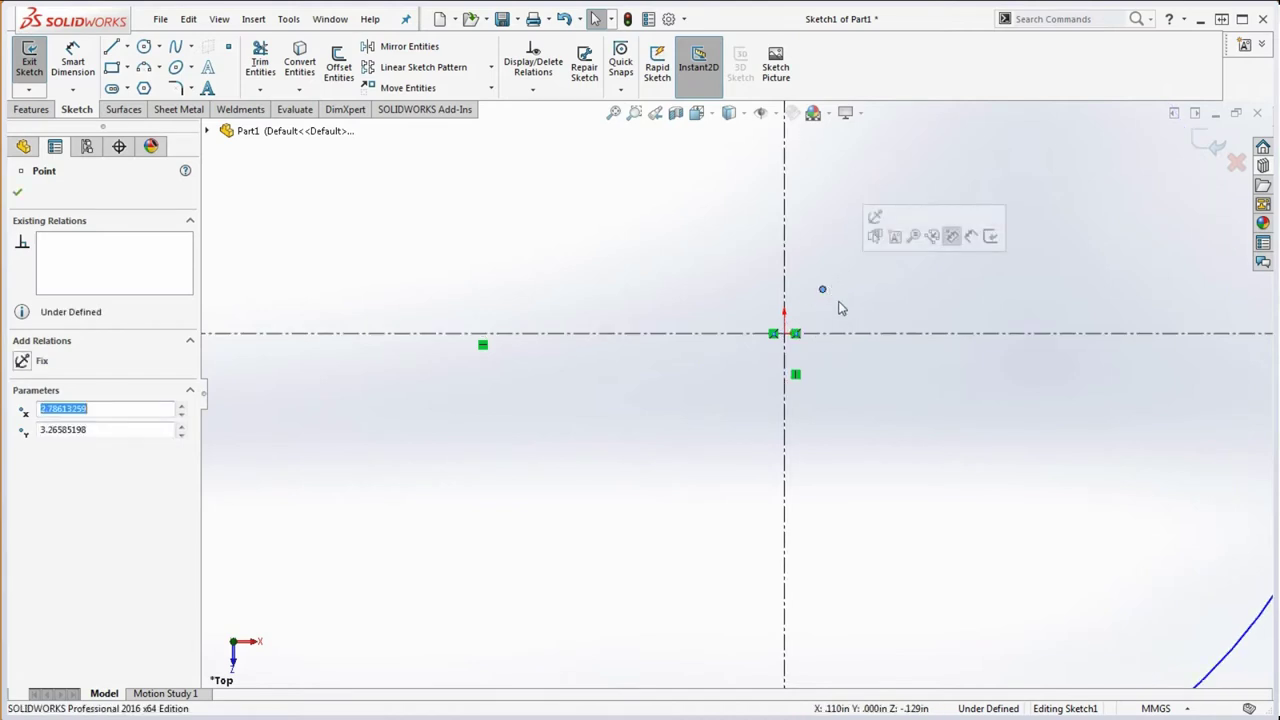
pyautogui.keyDown('ctrl'); pyautogui.click(790, 335); pyautogui.keyUp('ctrl')
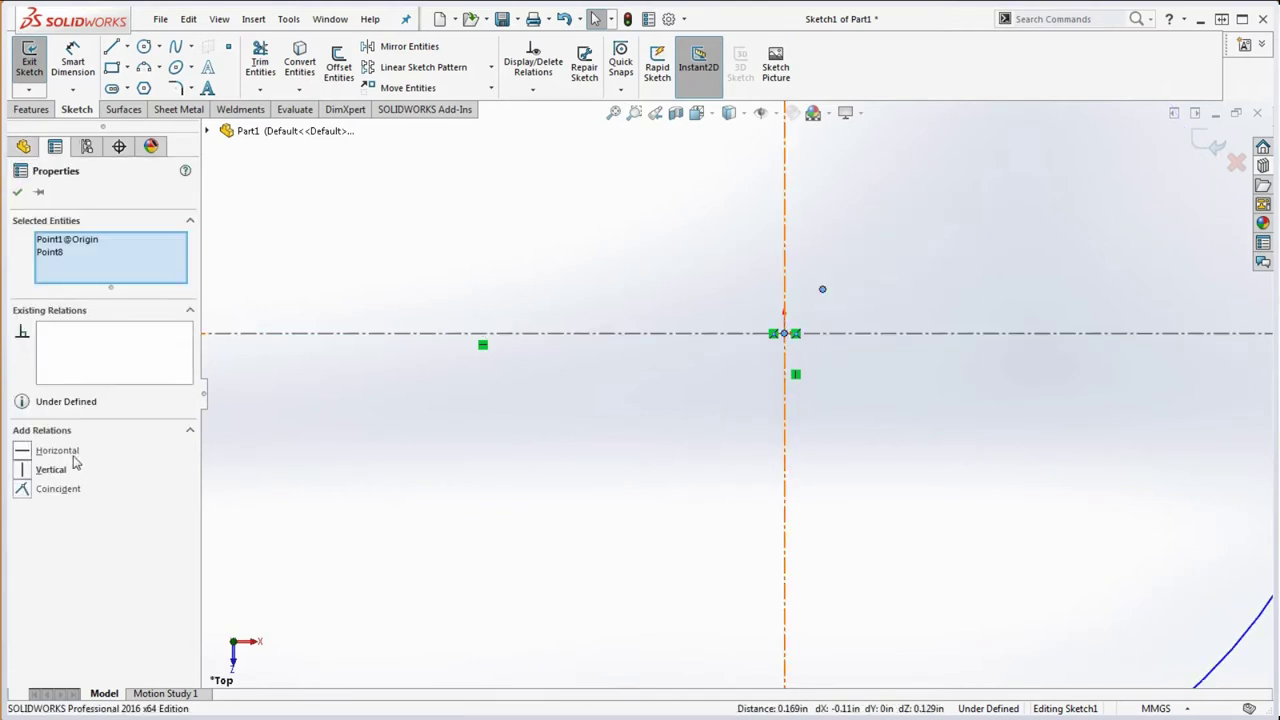
pyautogui.click(26, 491)
pyautogui.click(429, 477)
pyautogui.scroll(3, 691, 471)
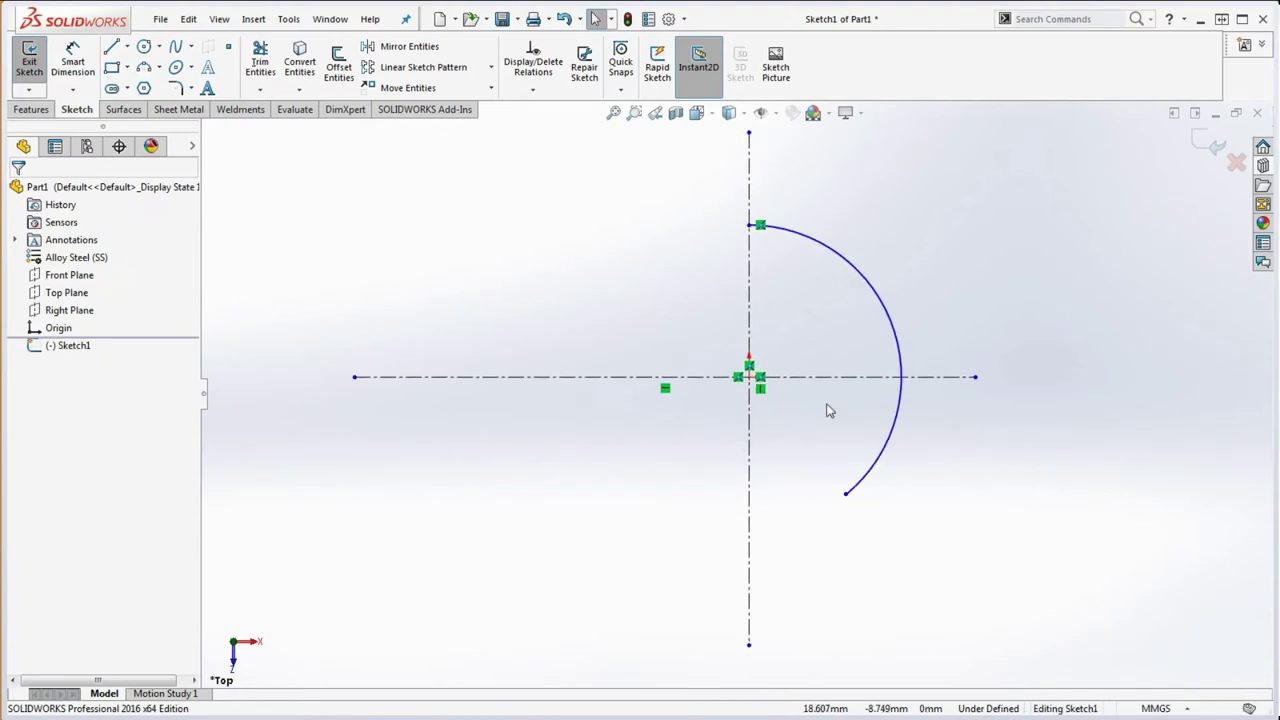
# Dimension the arc's radius as 45 mm.
pyautogui.click(870, 283)
pyautogui.click(965, 229)
pyautogui.write('45')
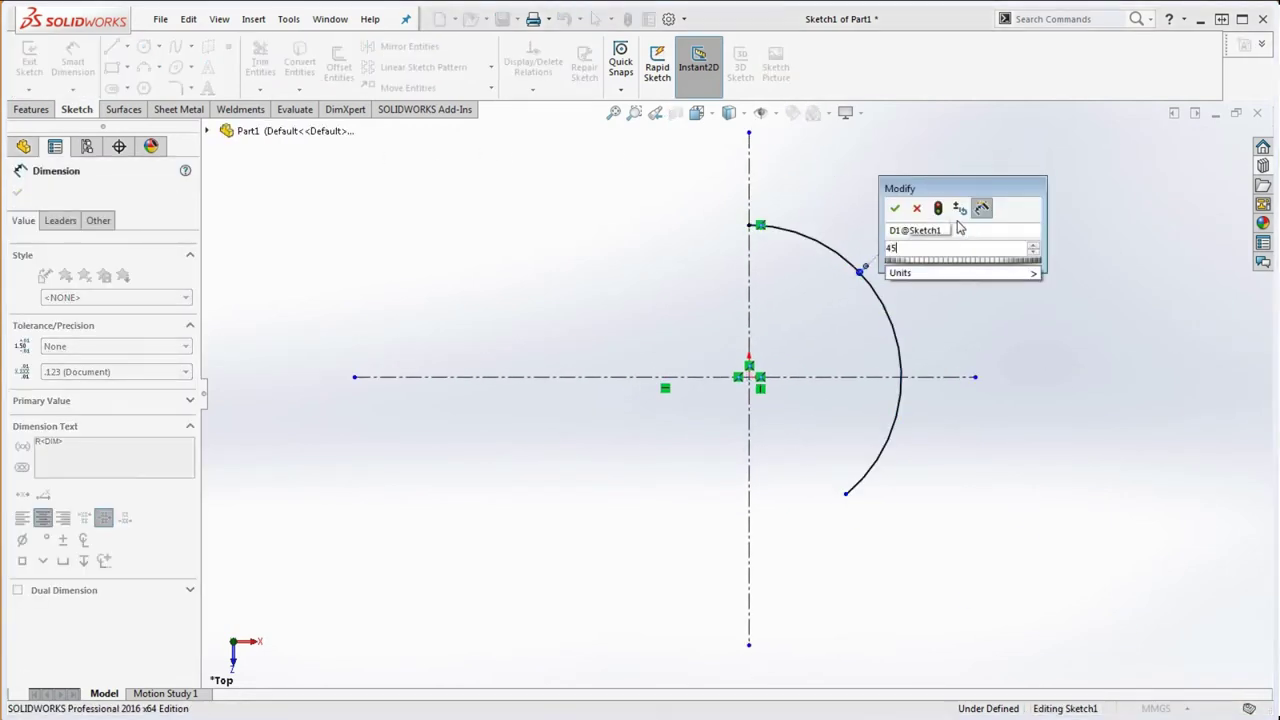
pyautogui.press('Return')
pyautogui.press('Escape')
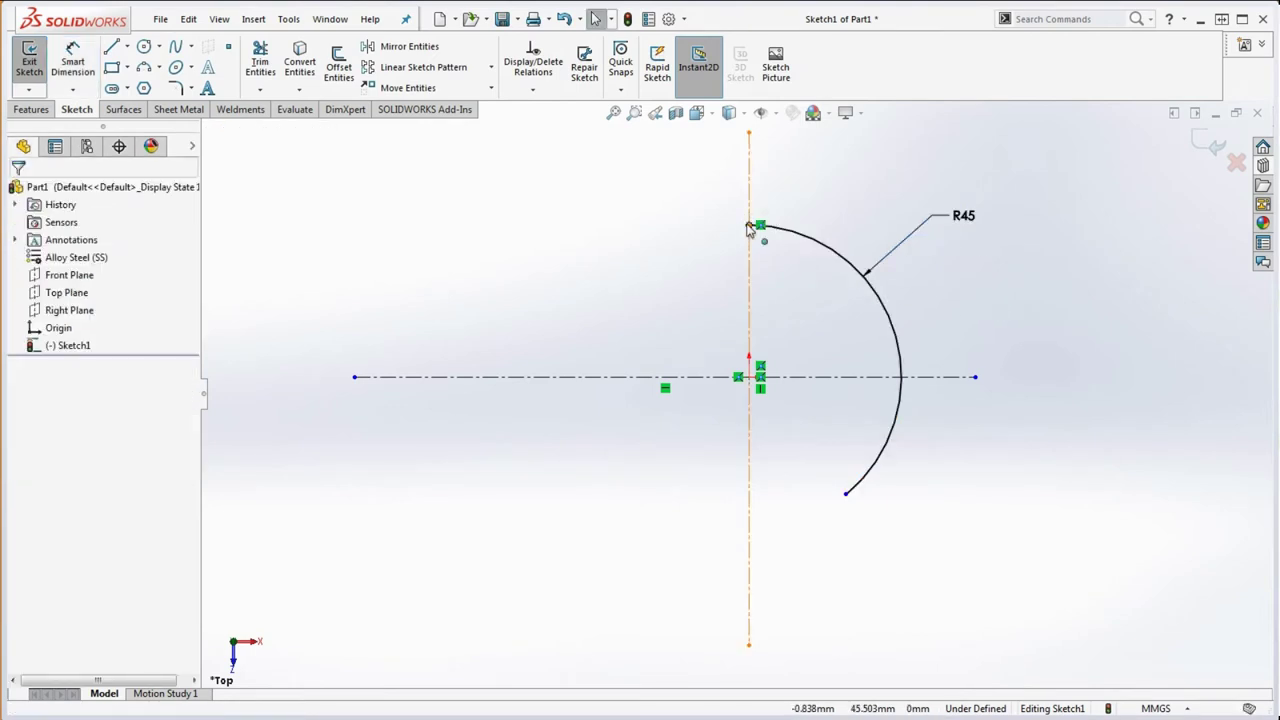
# Shift the arc's lower endpoint slightly and draw a straight line from it out to the lower left of the sketch.
pyautogui.moveTo(845, 497)
pyautogui.mouseDown()
pyautogui.moveTo(826, 514)
pyautogui.moveTo(837, 500)
pyautogui.mouseUp()
pyautogui.click(116, 47)
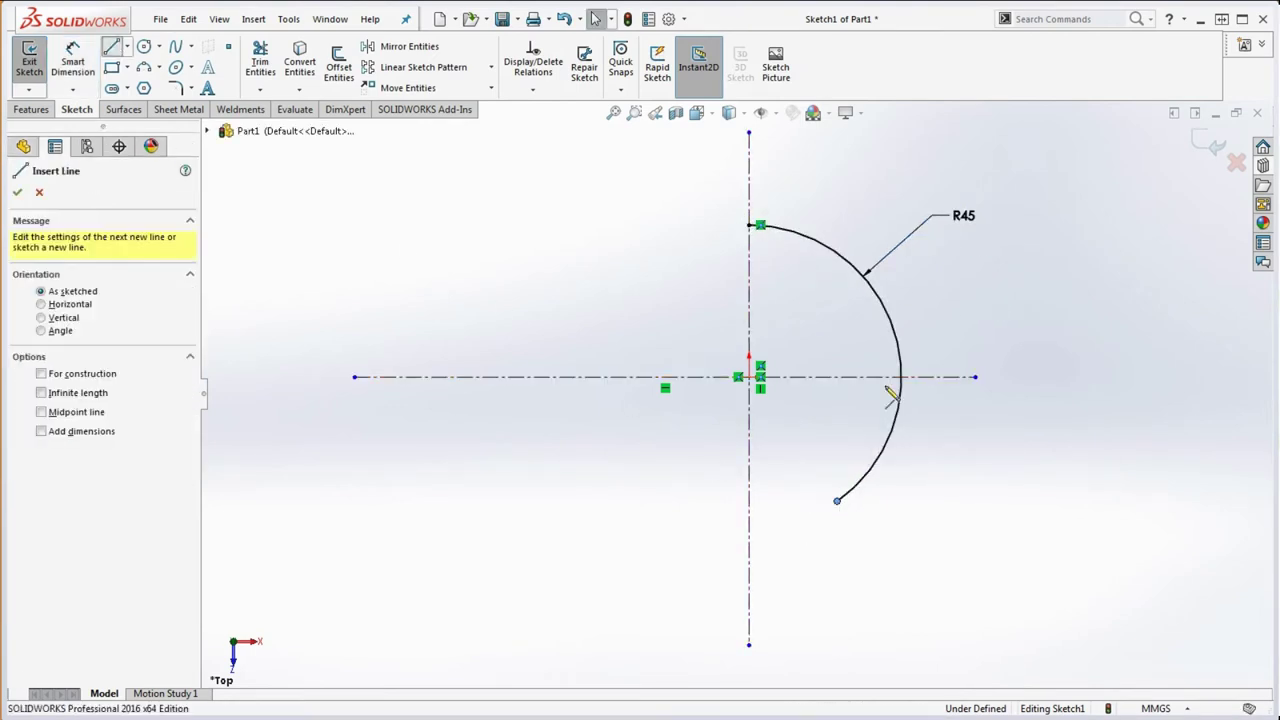
pyautogui.click(837, 500)
pyautogui.press('f')
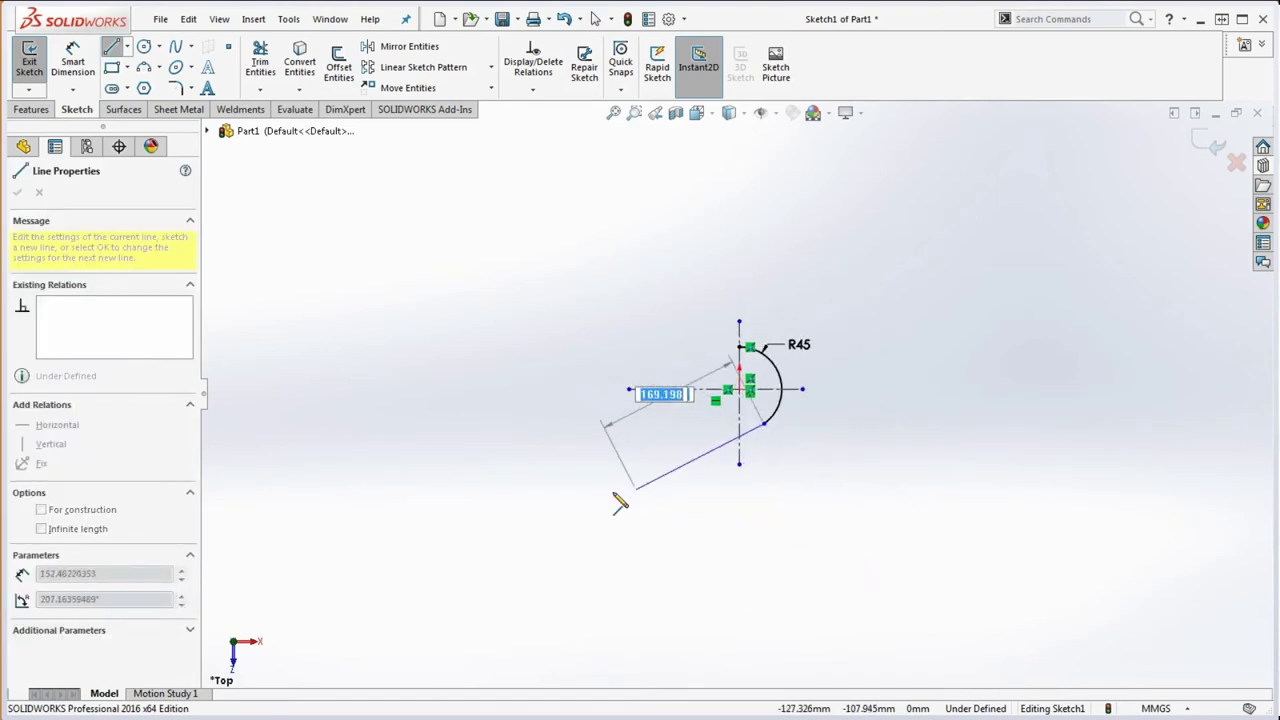
pyautogui.click(592, 433)
pyautogui.press('Escape')
# Make the new line tangent to the R45 arc and pull its free end downward so it slopes down to the left.
pyautogui.scroll(-5, 752, 440)
pyautogui.moveTo(816, 430); pyautogui.dragTo(772, 366)
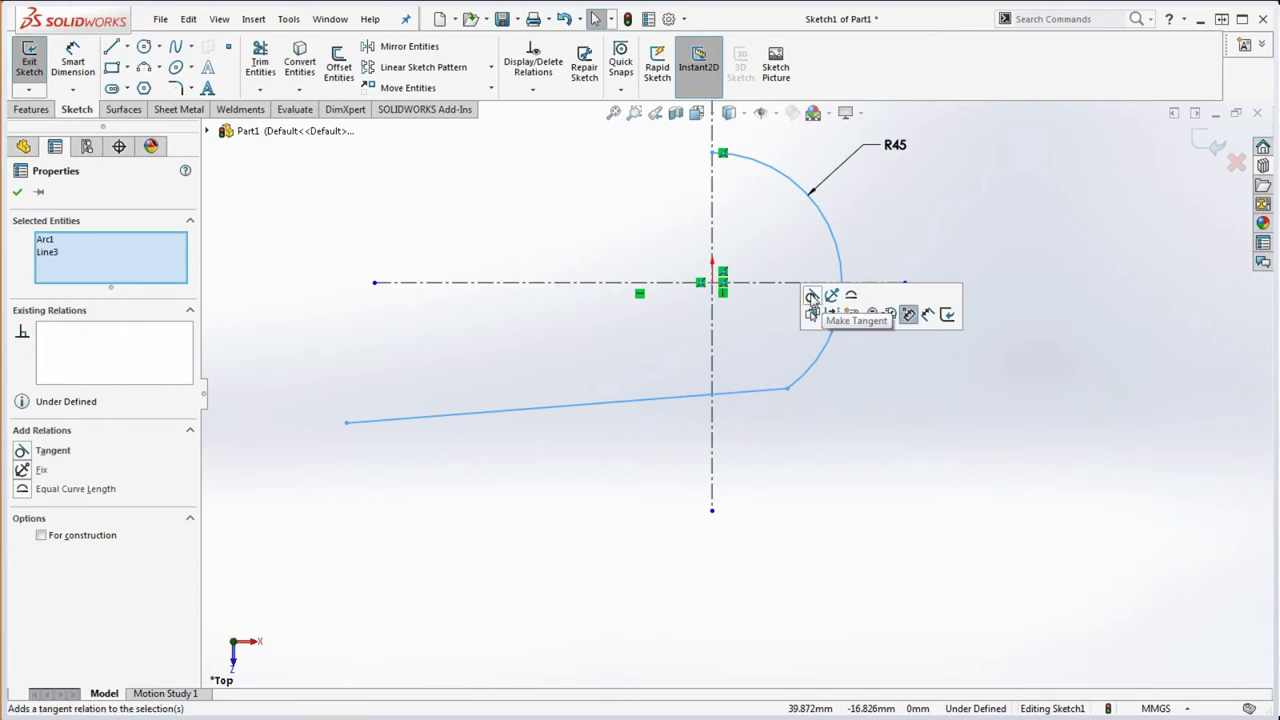
pyautogui.click(811, 296)
pyautogui.click(834, 429)
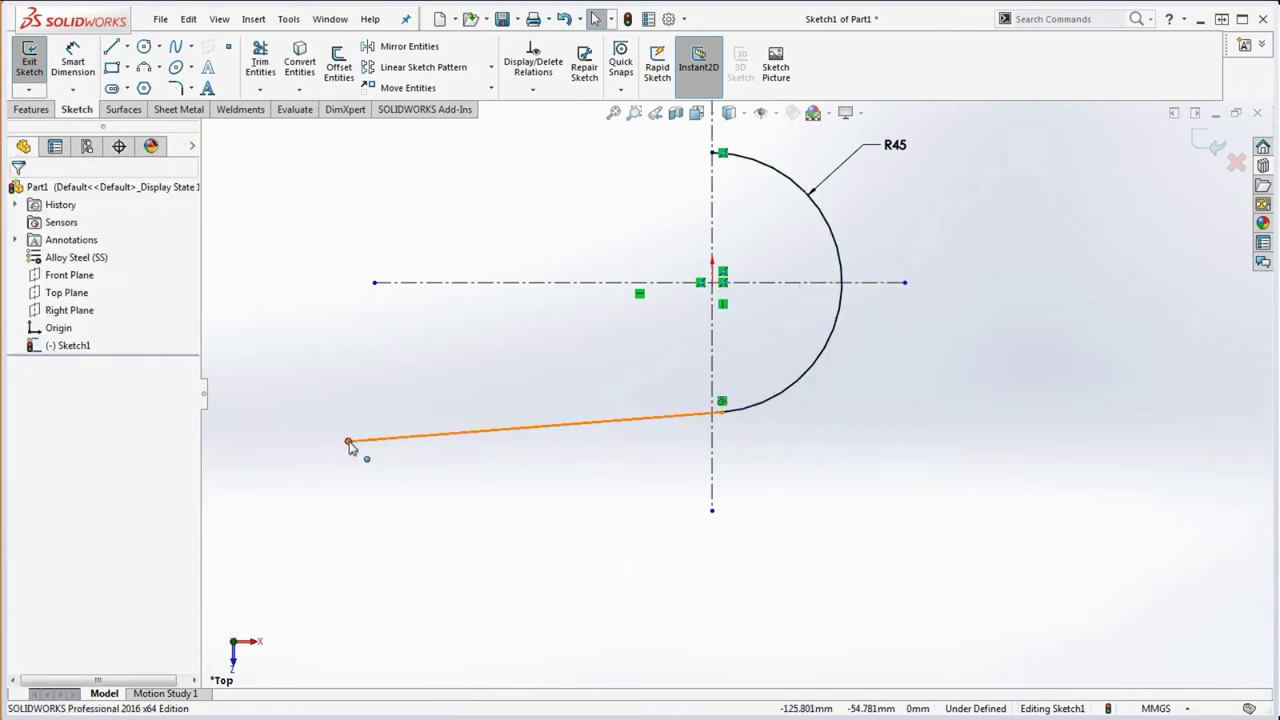
pyautogui.moveTo(350, 446); pyautogui.dragTo(401, 490)
pyautogui.click(600, 551)
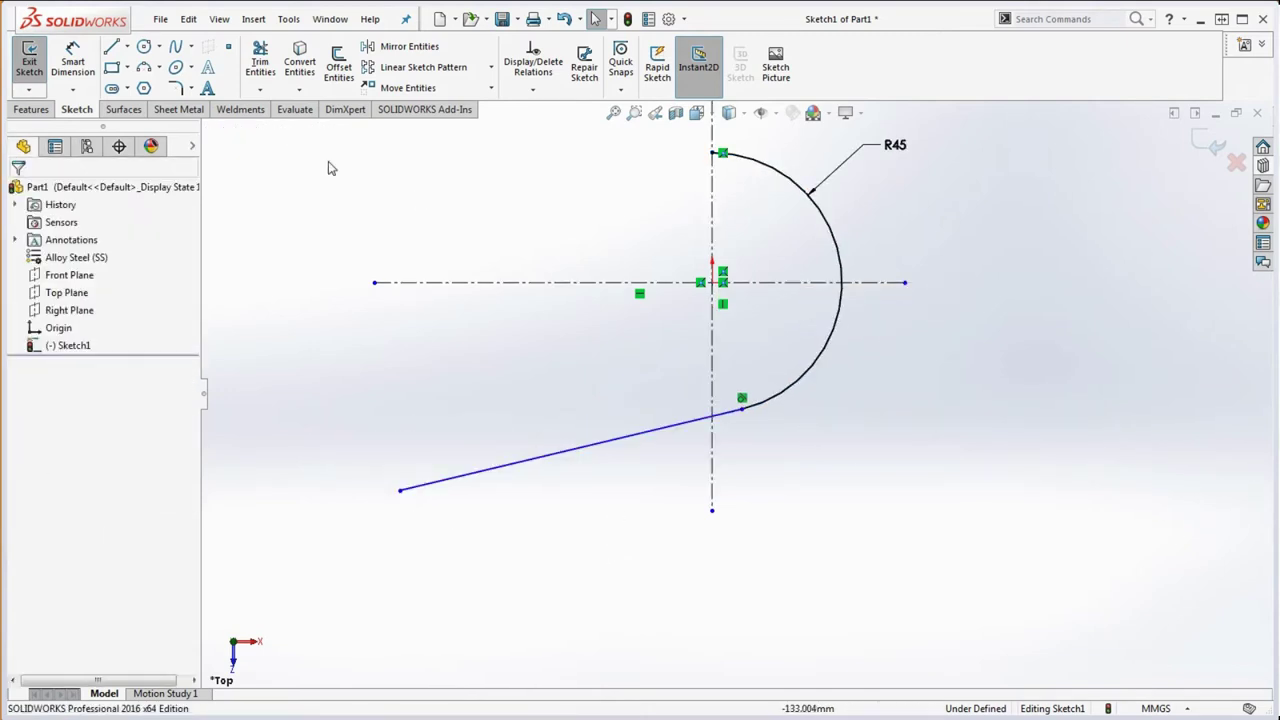
# Dimension the angle between the sloped line and the vertical centerline as 100 degrees.
pyautogui.click(86, 78)
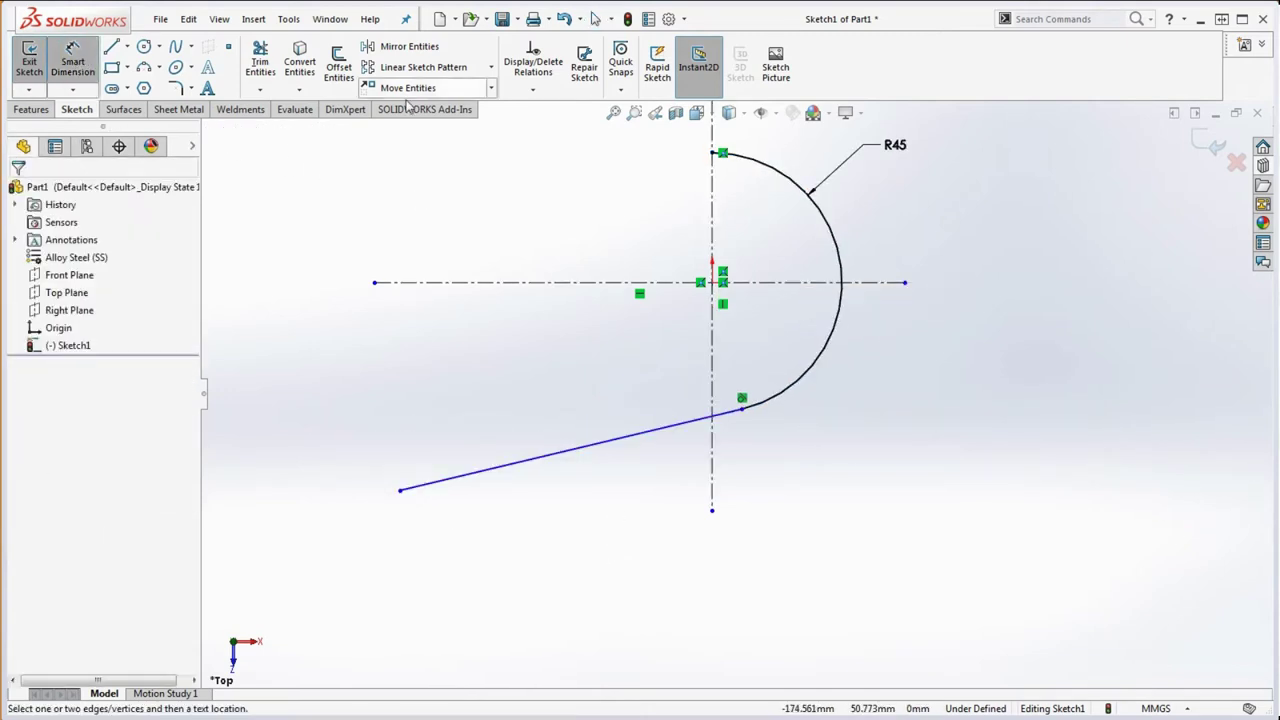
pyautogui.click(643, 441)
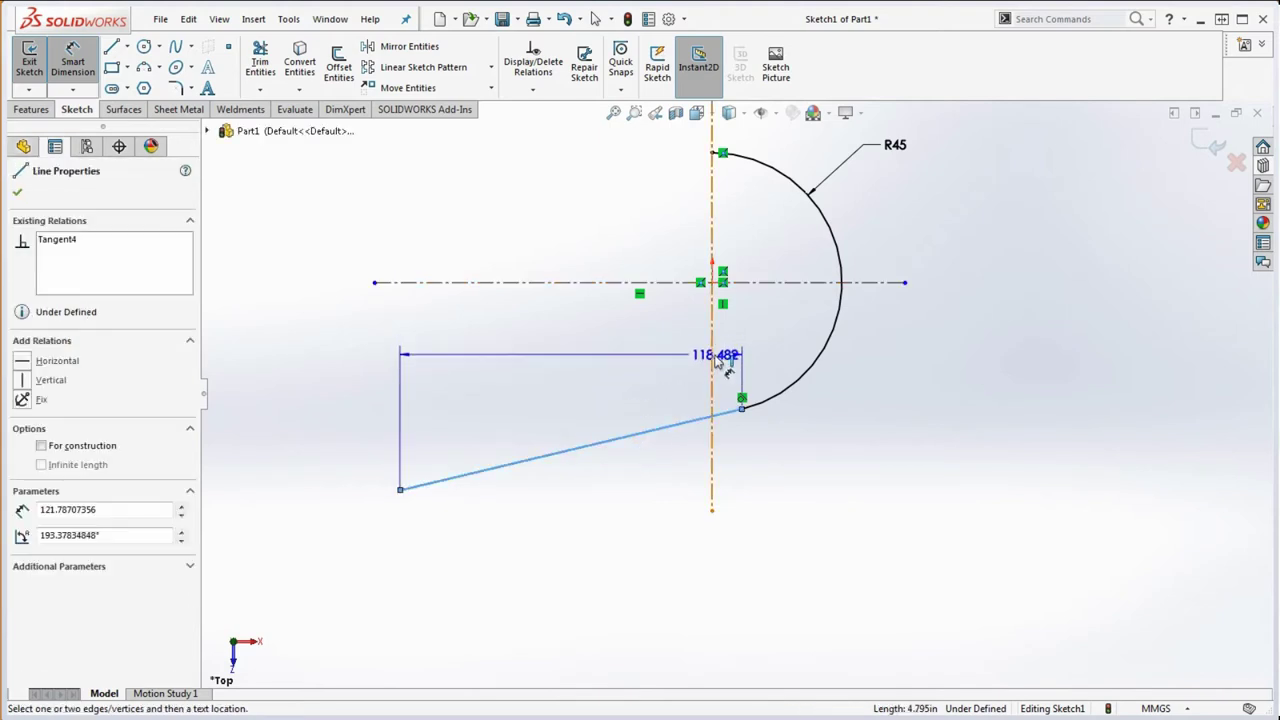
pyautogui.click(712, 356)
pyautogui.click(632, 372)
pyautogui.write('1')
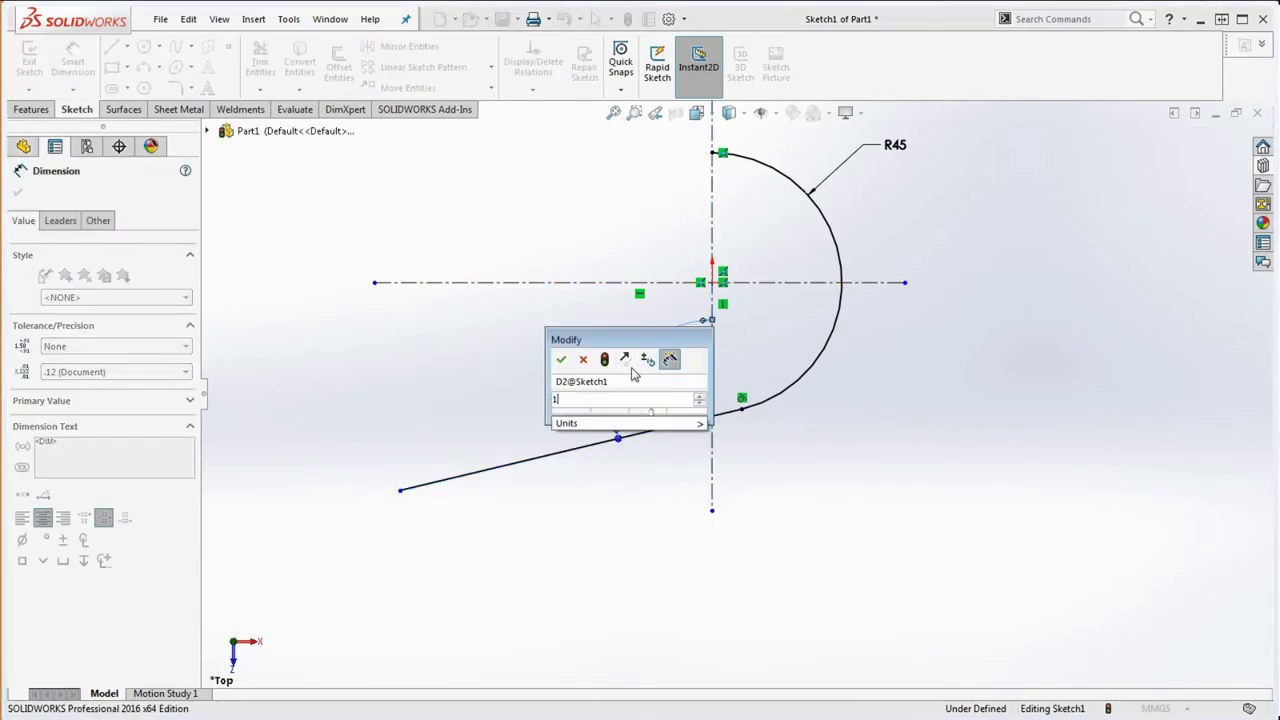
pyautogui.write('00')
pyautogui.press('Return')
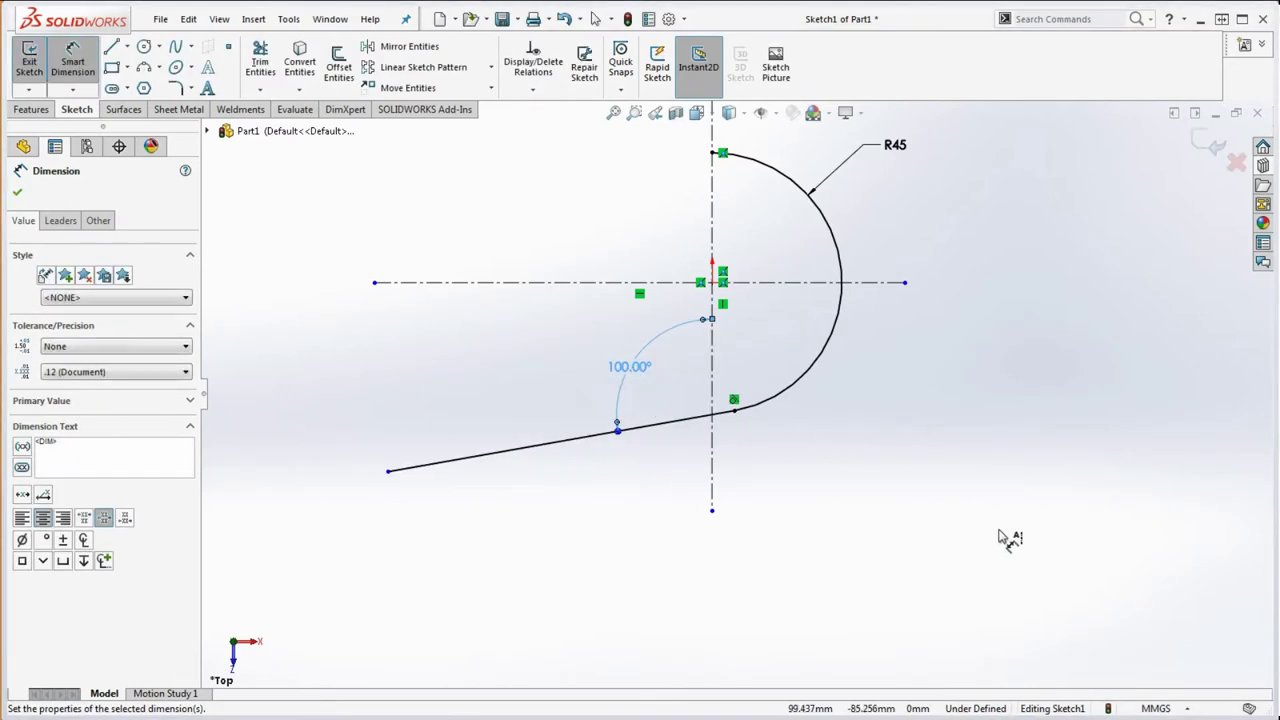
pyautogui.press('Escape')
# Lengthen the sloped line by pulling its free end farther left, well past the end of the horizontal centerline.
pyautogui.click(388, 472)
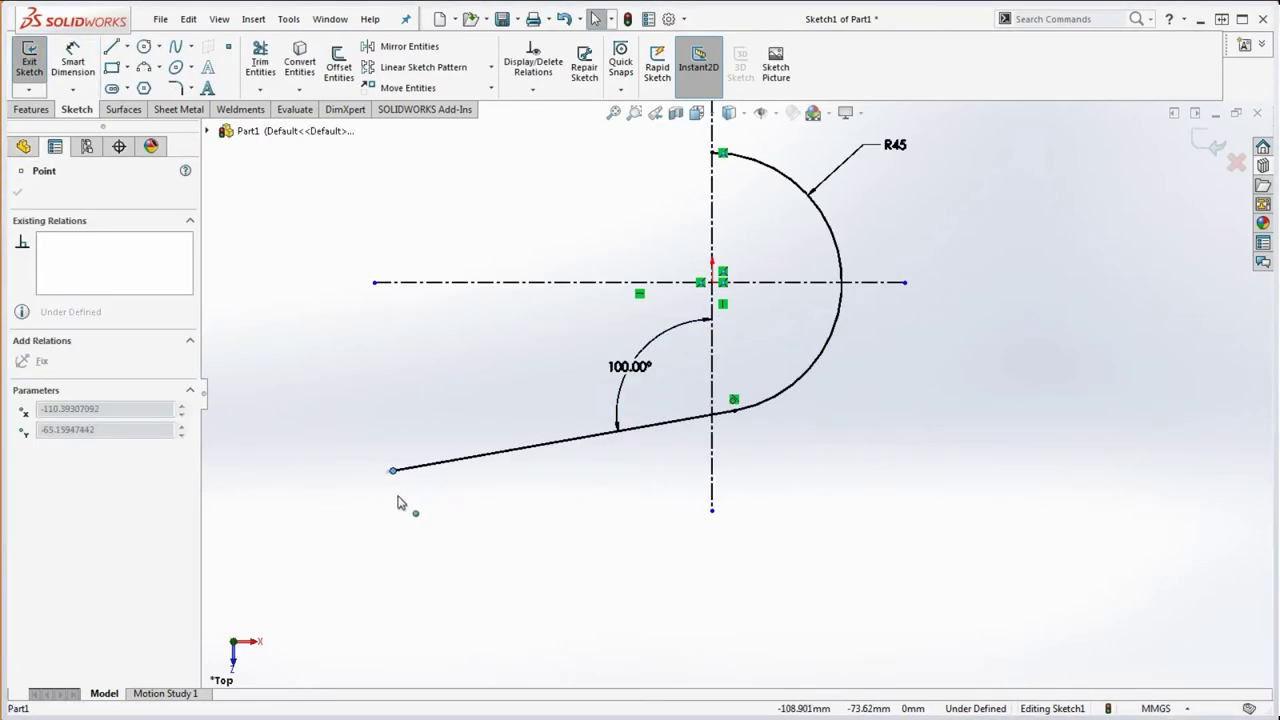
pyautogui.press('f')
pyautogui.scroll(3, 685, 480)
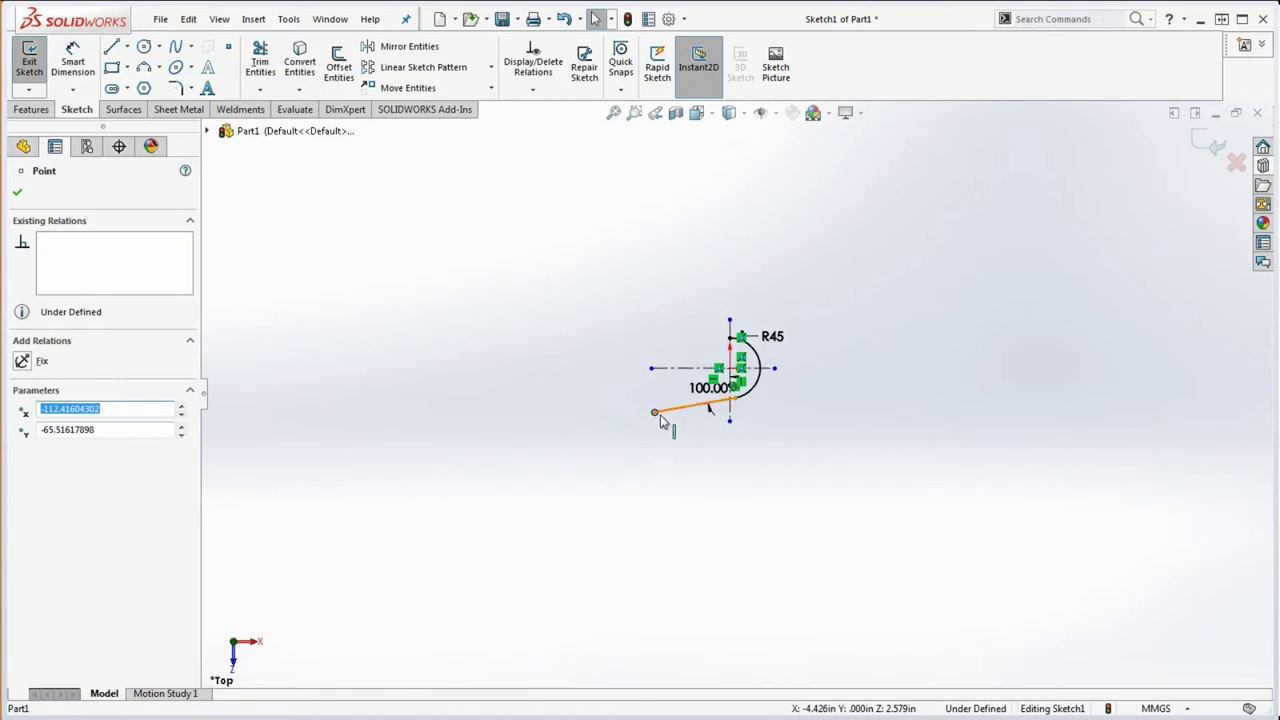
pyautogui.moveTo(655, 416); pyautogui.dragTo(572, 454)
pyautogui.click(680, 466)
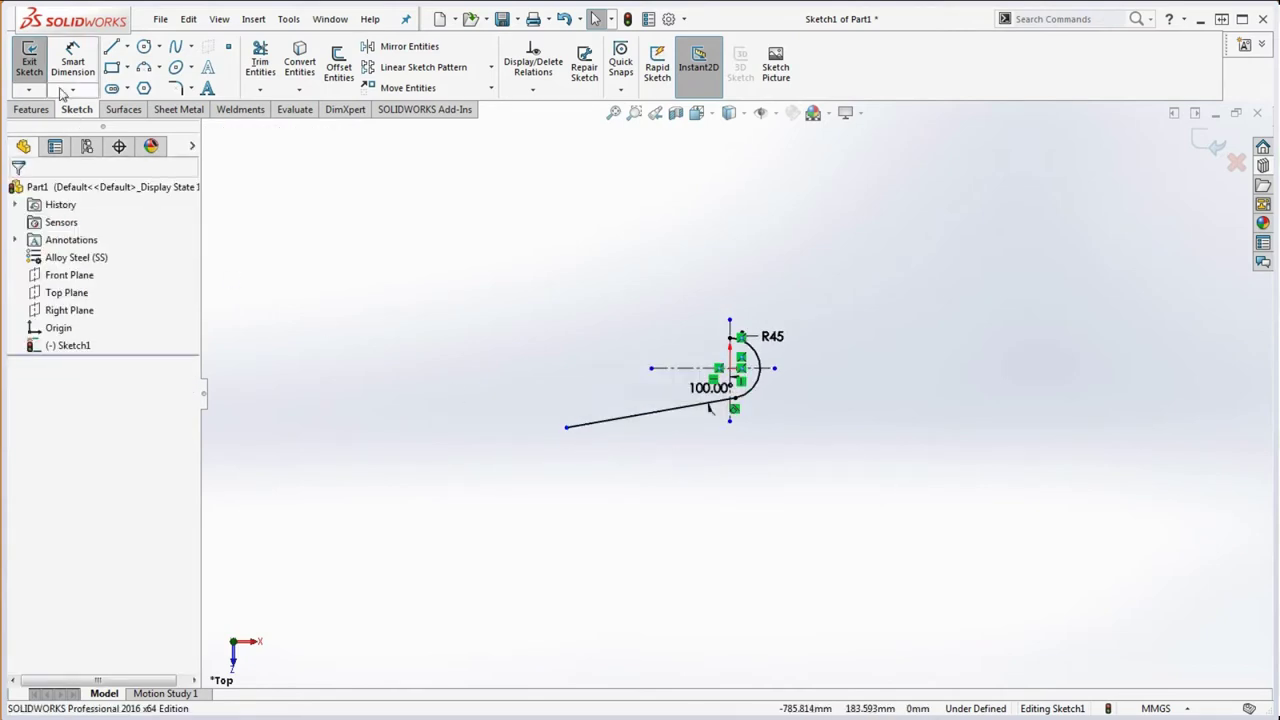
# Draw a vertical line about 215 mm long upward from the left end of the sloped line.
pyautogui.click(112, 48)
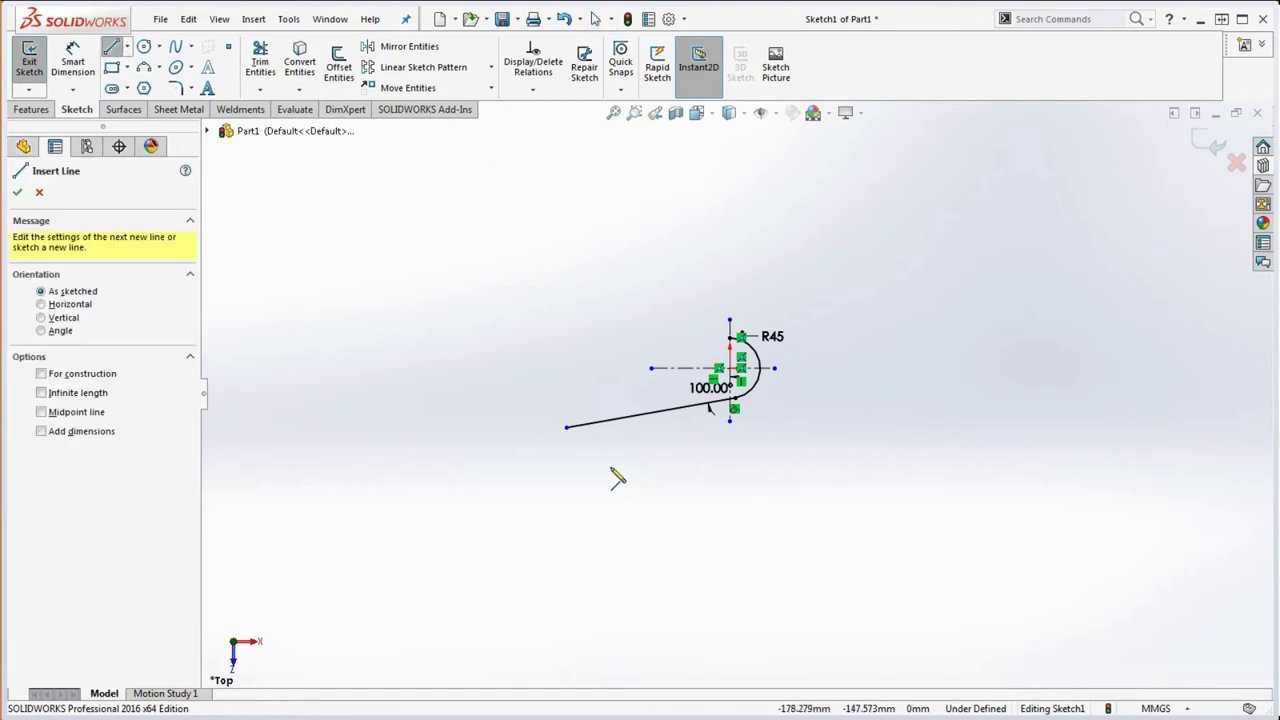
pyautogui.click(567, 427)
pyautogui.click(574, 288)
pyautogui.press('Escape')
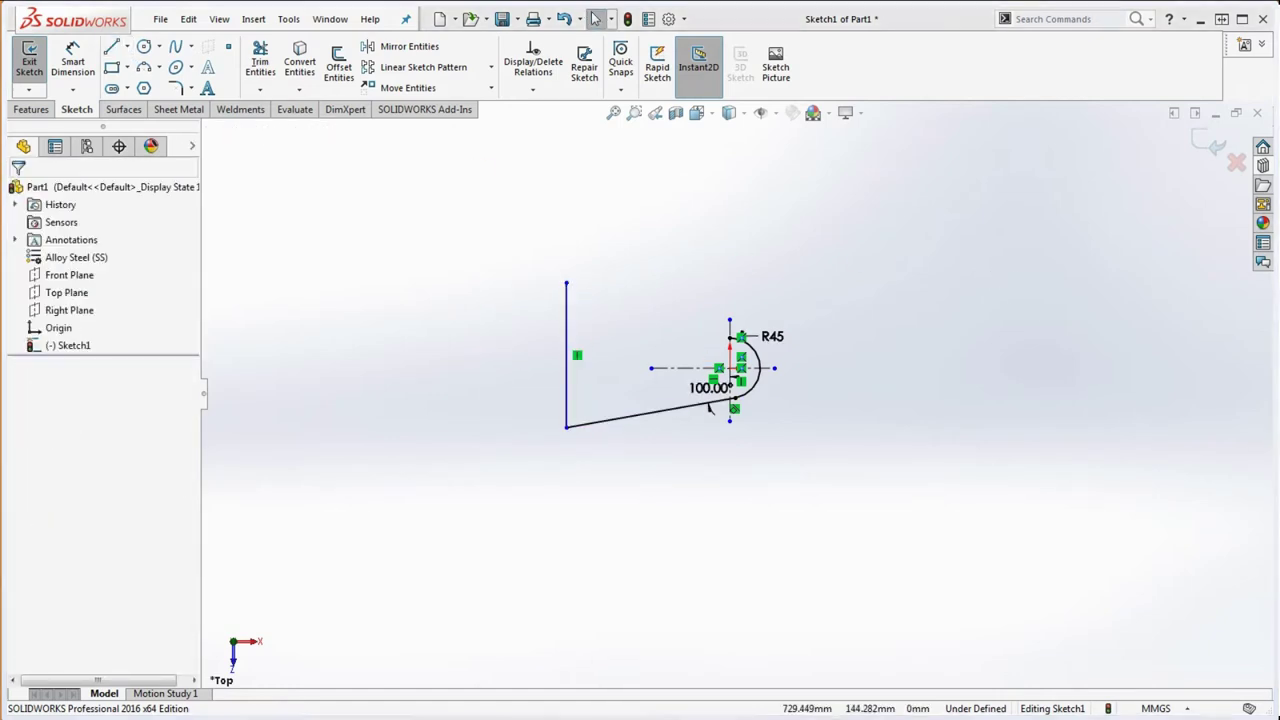
# Consult the Position Guide PDF in the browser and dimension the overall width from the vertical line to the arc's outer edge as 240 mm.
pyautogui.hotkey('alt', 'Tab')
pyautogui.moveTo(1045, 10); pyautogui.dragTo(1025, 10)
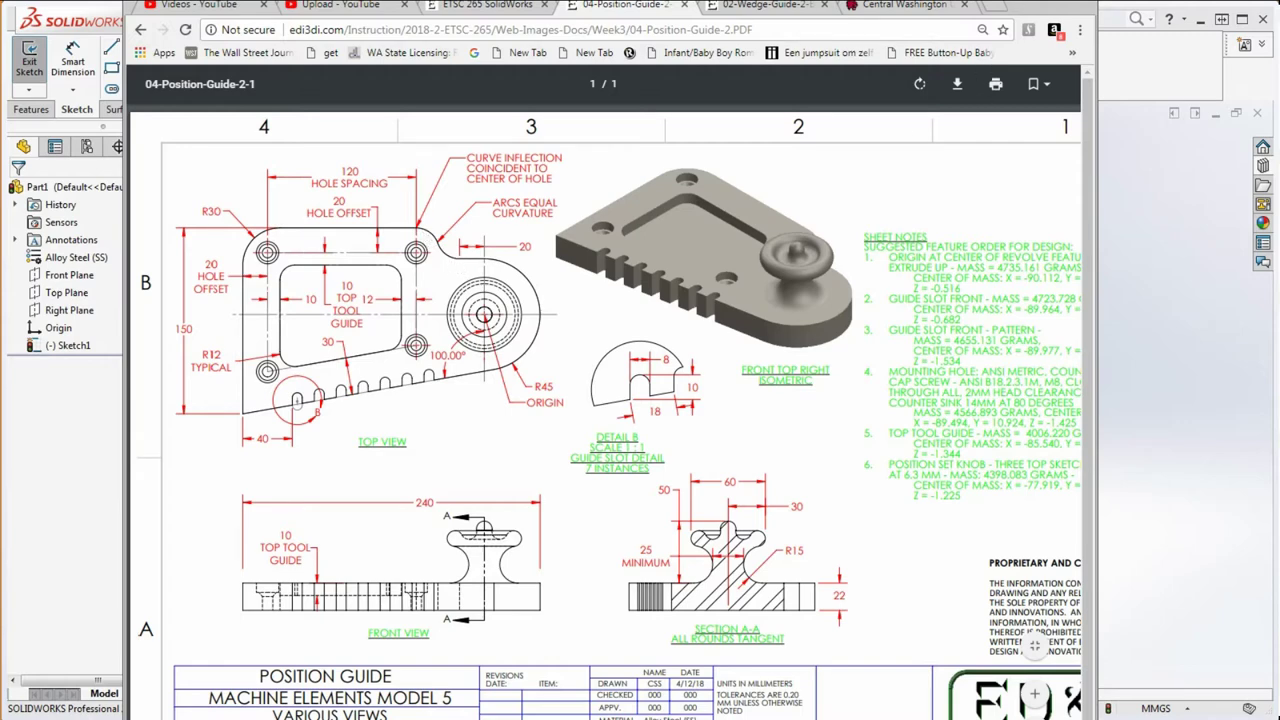
pyautogui.click(1031, 8)
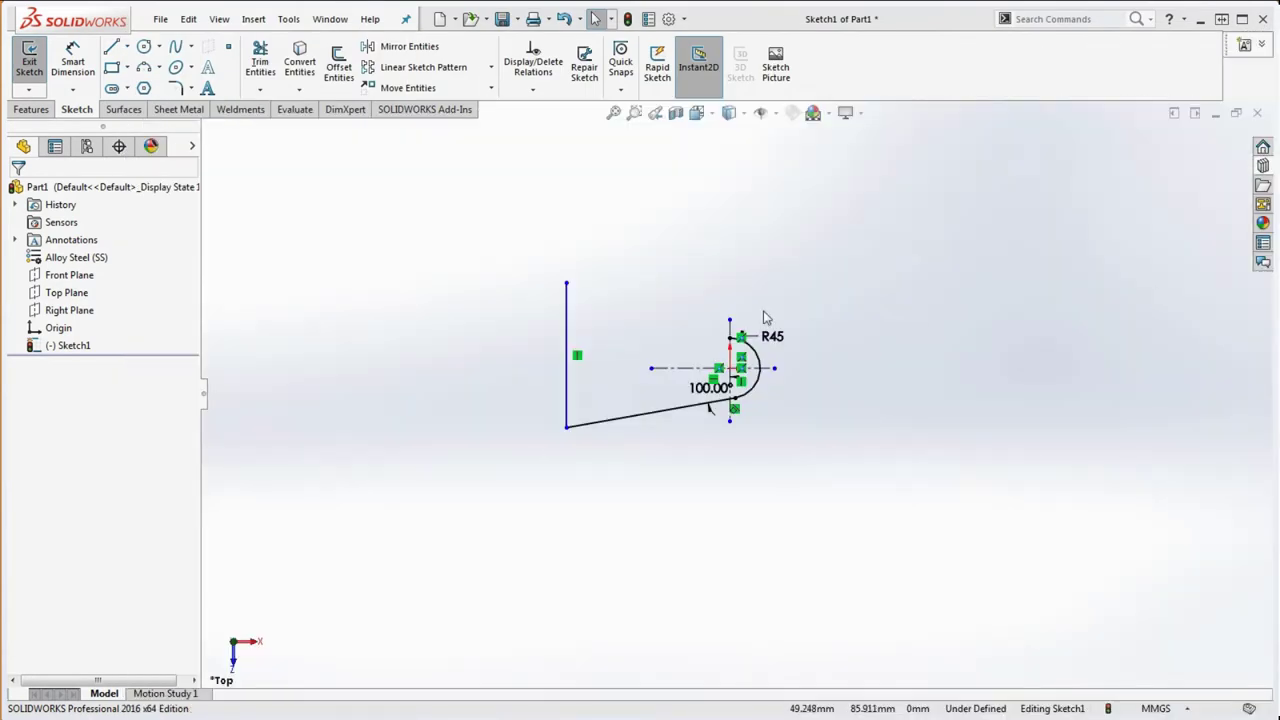
pyautogui.click(86, 74)
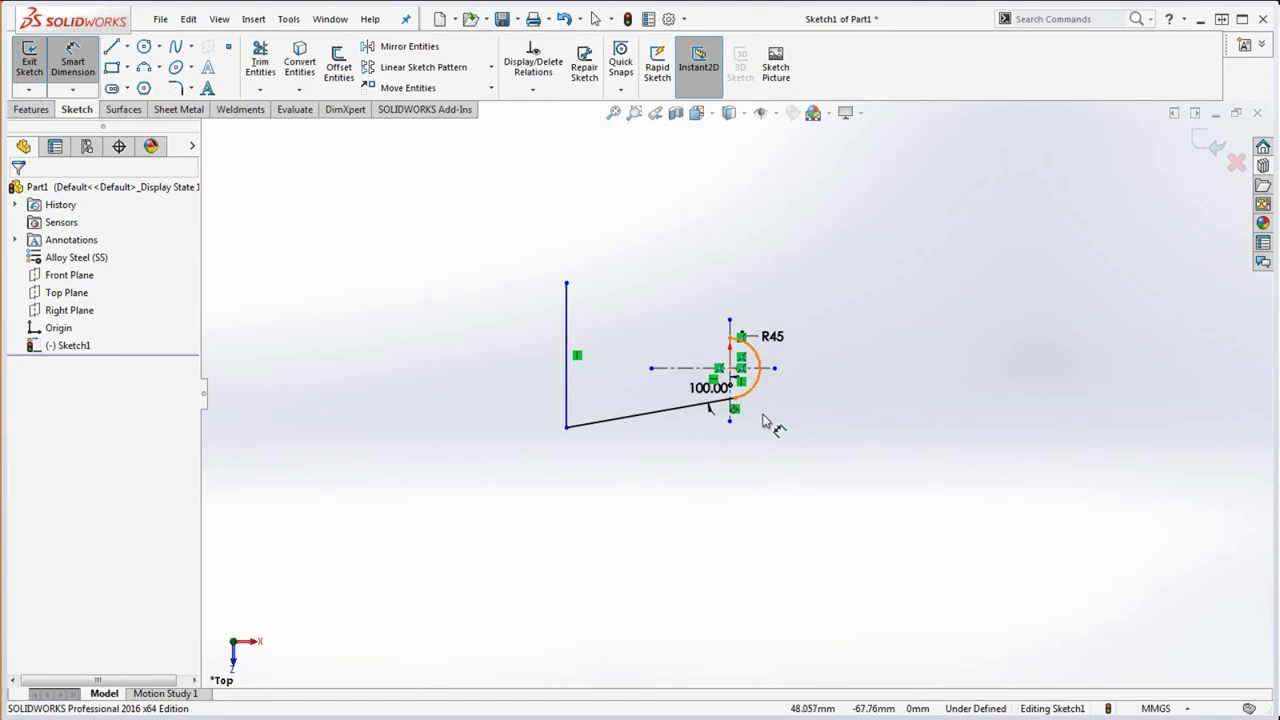
pyautogui.click(772, 368)
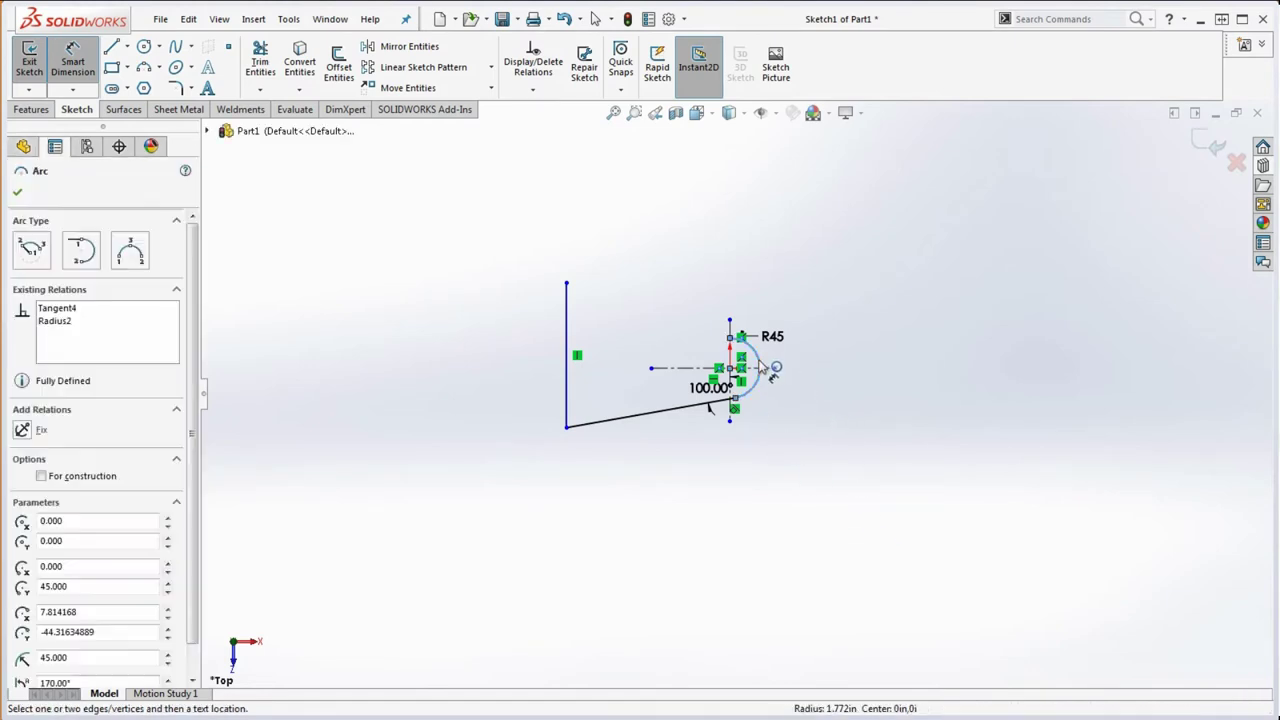
pyautogui.click(567, 407)
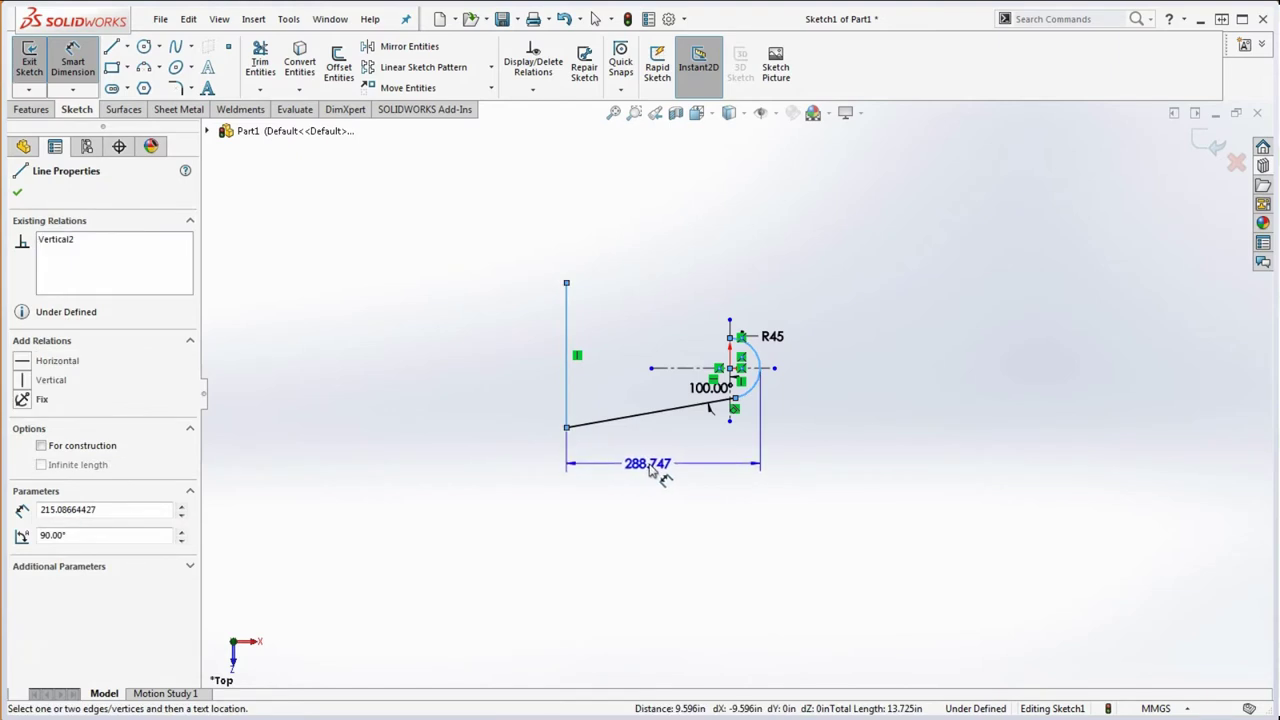
pyautogui.click(660, 473)
pyautogui.write('240')
pyautogui.press('Return')
pyautogui.press('Escape')
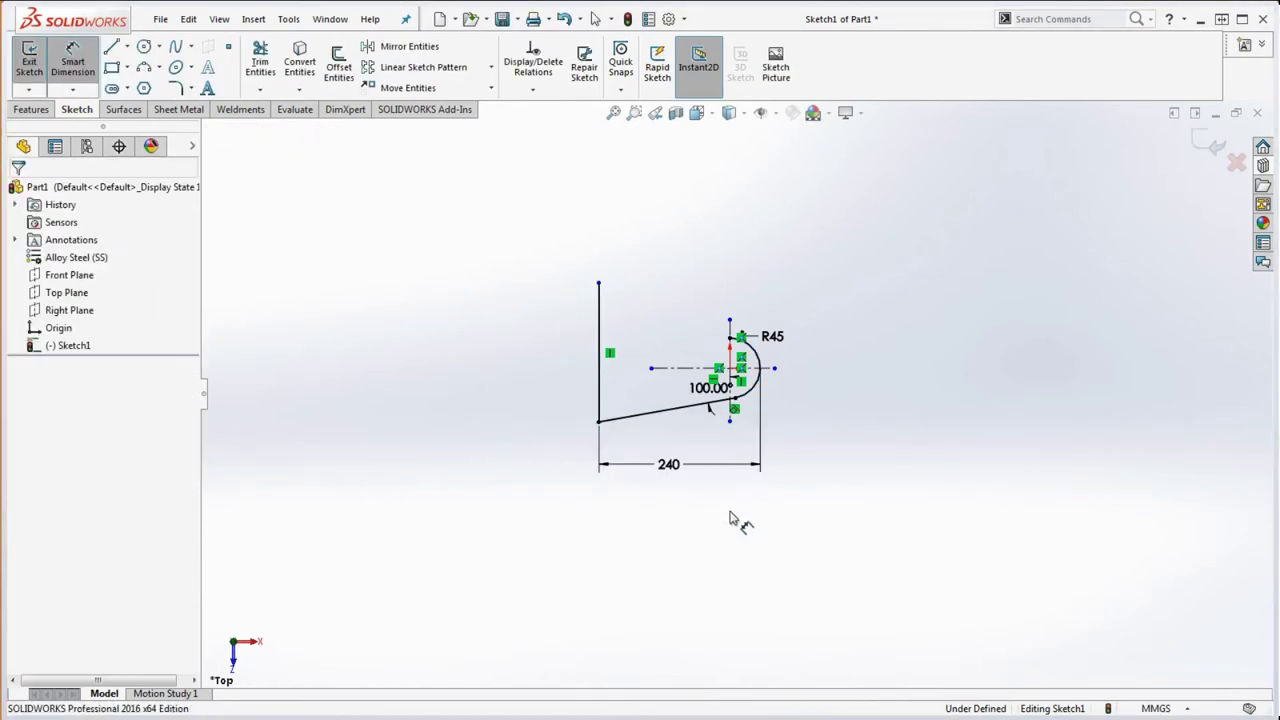
pyautogui.scroll(-2, 726, 424)
pyautogui.press('Escape')
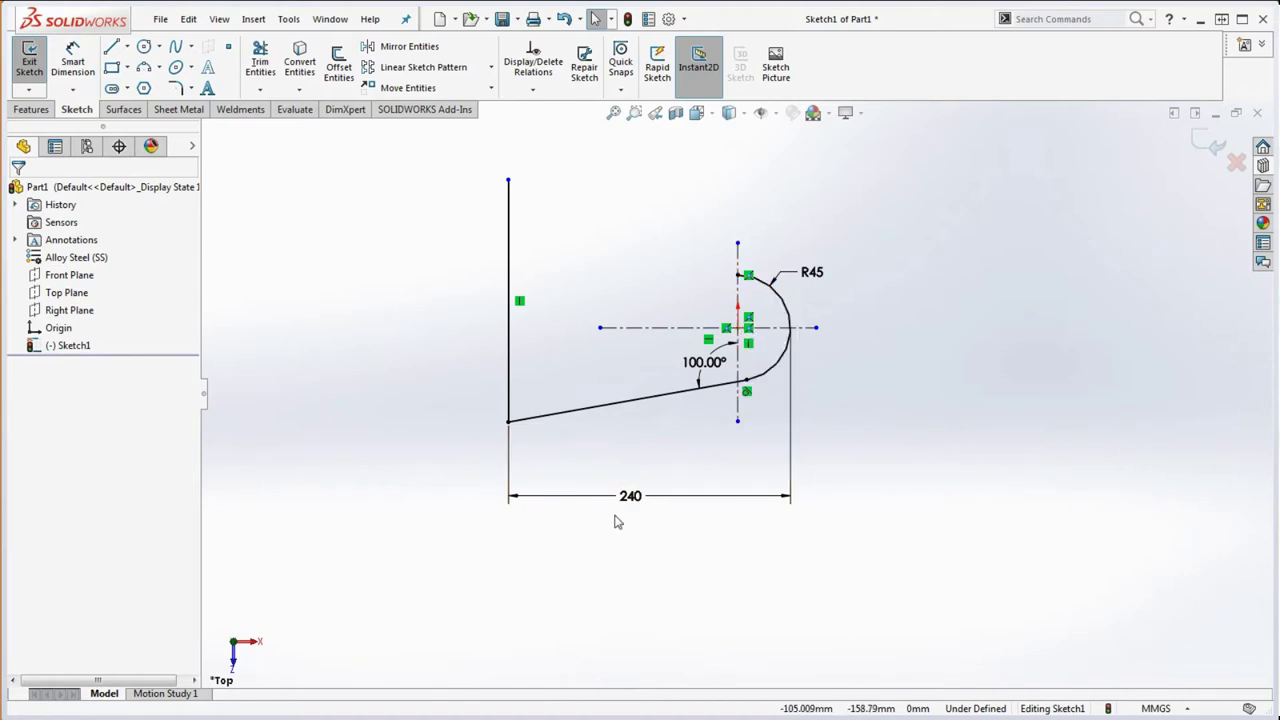
# Shorten the left vertical line from its upper end and draw a horizontal line about 93 mm long rightward from that end.
pyautogui.scroll(2, 660, 500)
pyautogui.scroll(-2, 680, 394)
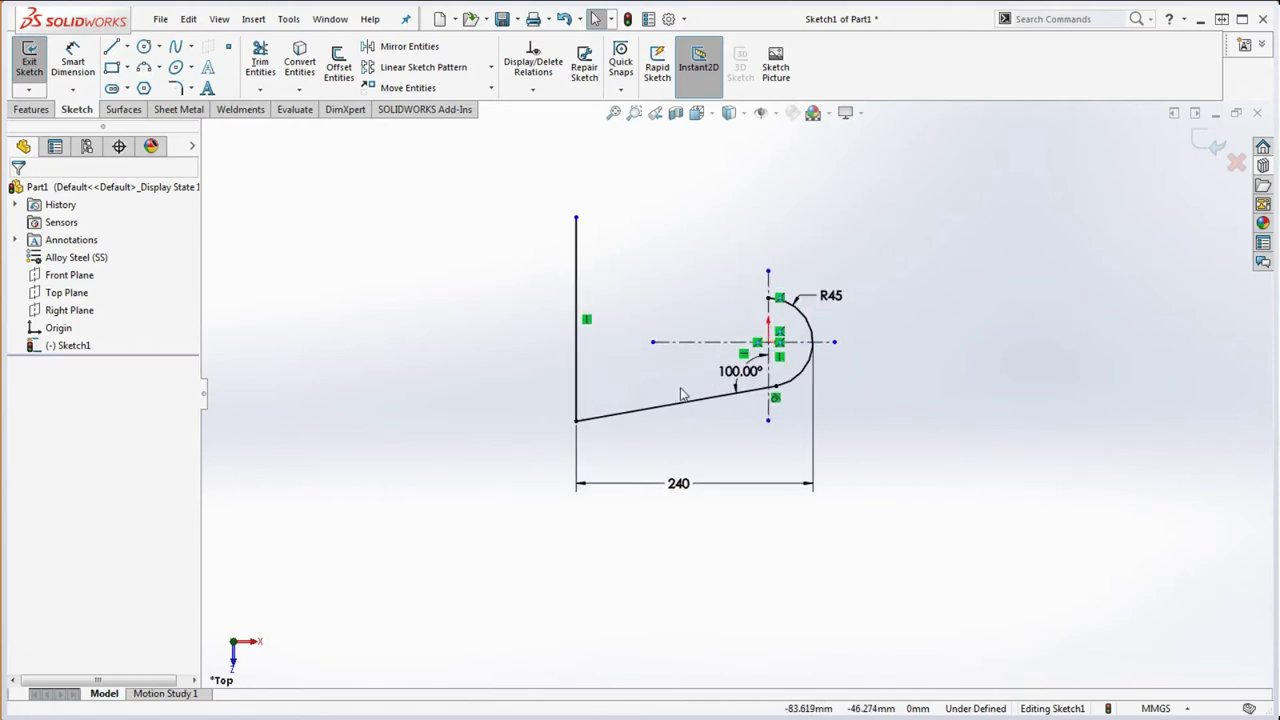
pyautogui.moveTo(578, 222); pyautogui.dragTo(584, 255)
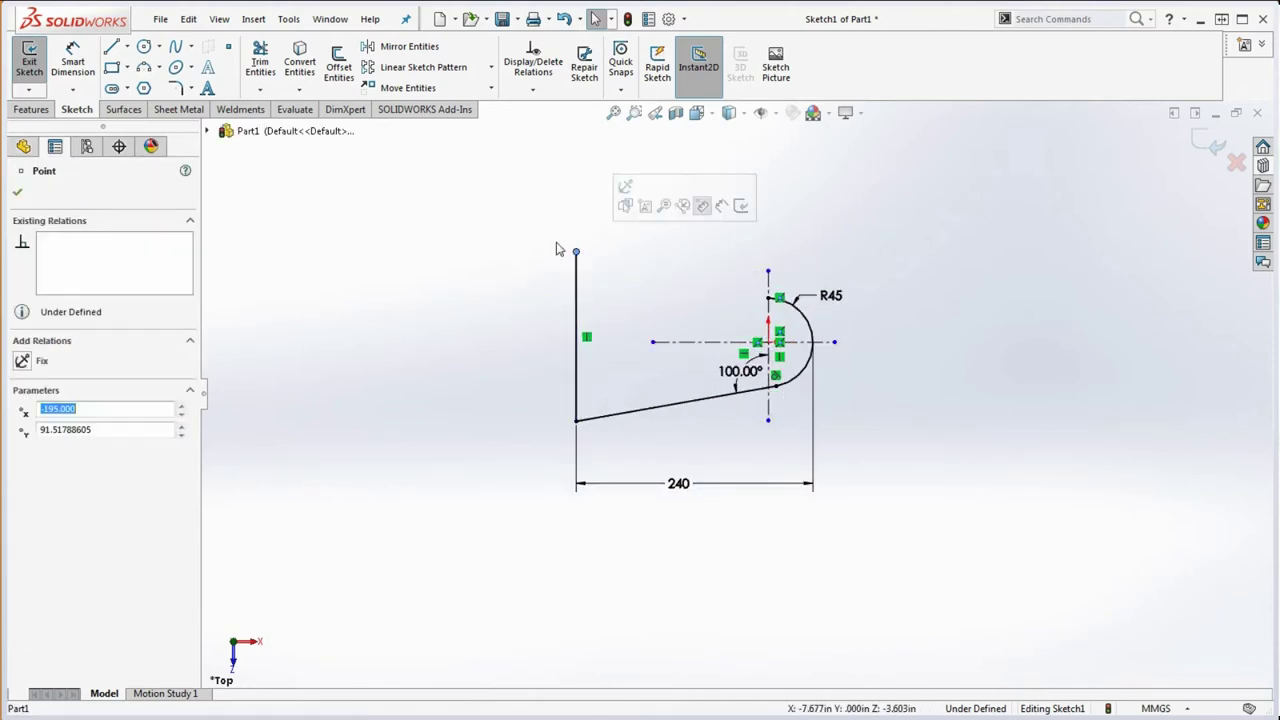
pyautogui.click(111, 46)
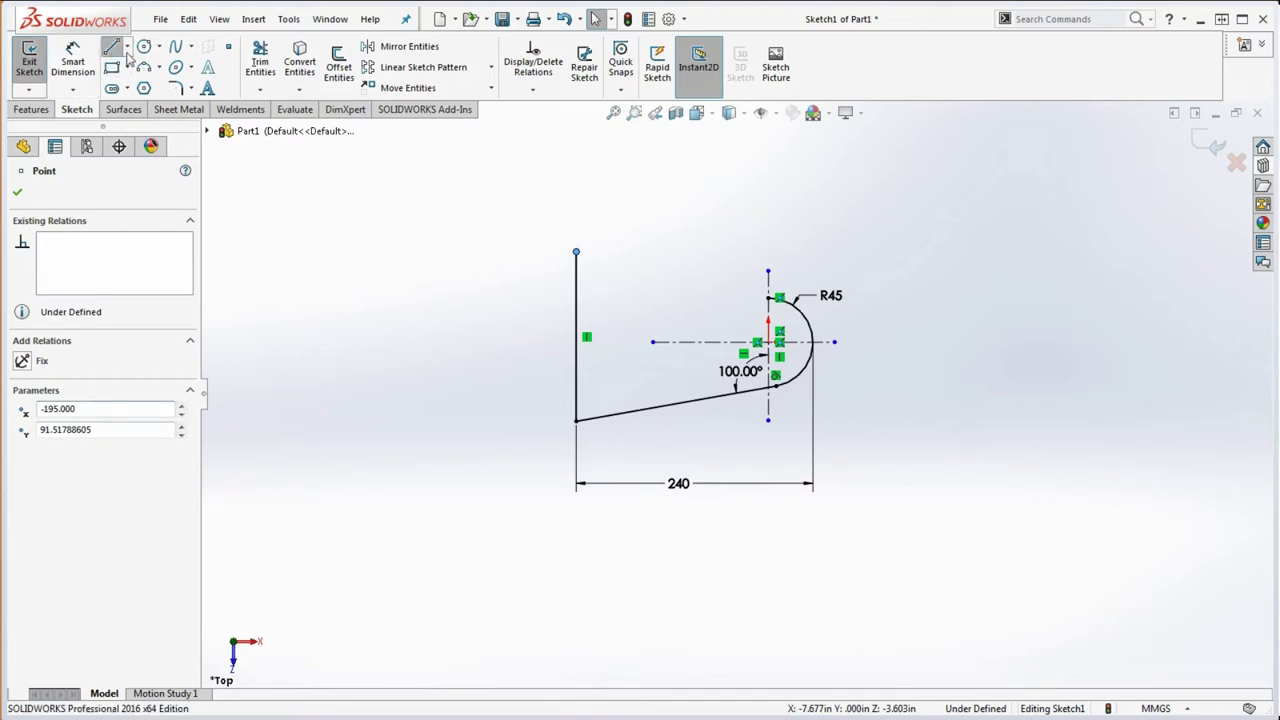
pyautogui.click(577, 252)
pyautogui.click(668, 252)
pyautogui.press('Escape')
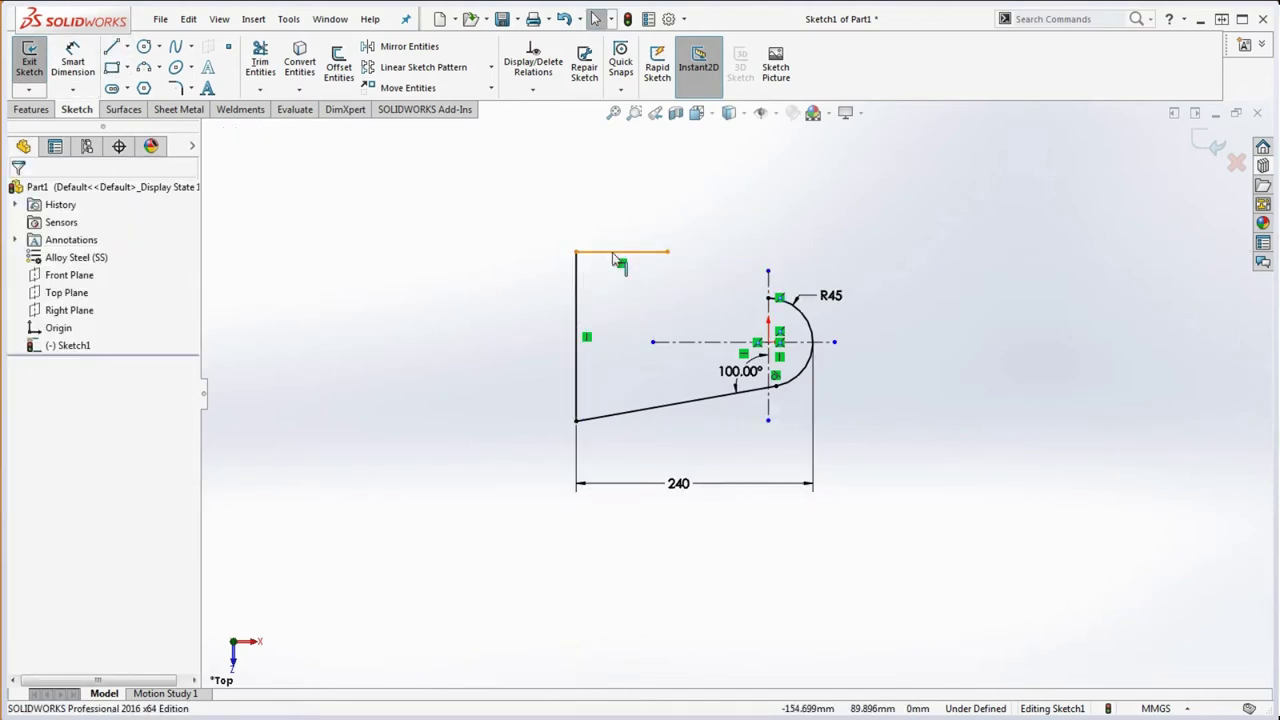
# Dimension the vertical distance from the top horizontal line to the profile's lower-left corner as 150 mm.
pyautogui.click(95, 68)
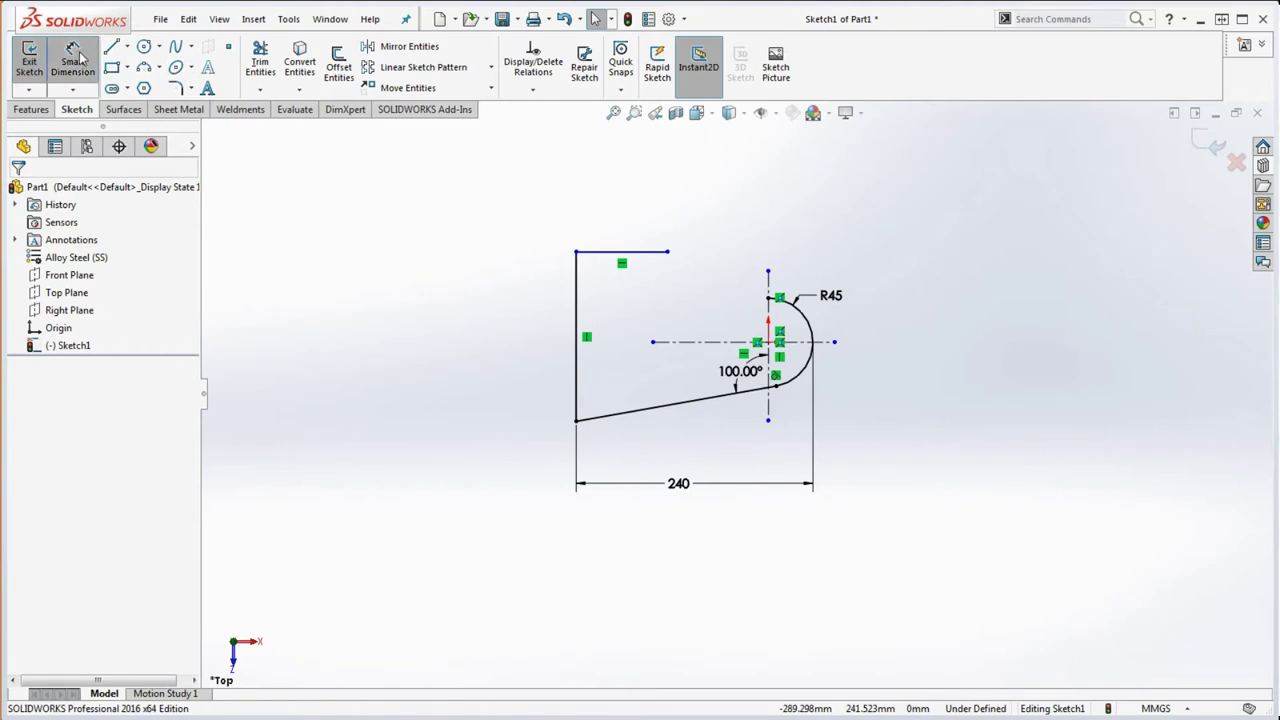
pyautogui.click(606, 255)
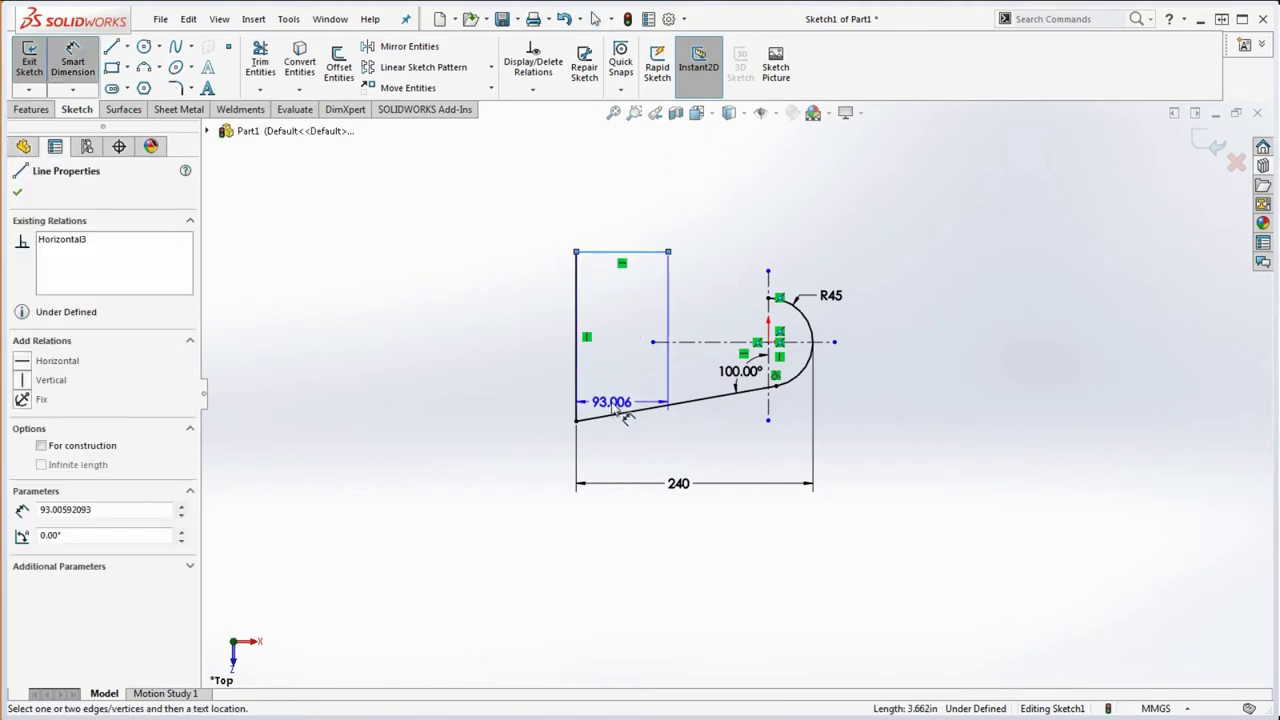
pyautogui.click(576, 420)
pyautogui.click(540, 368)
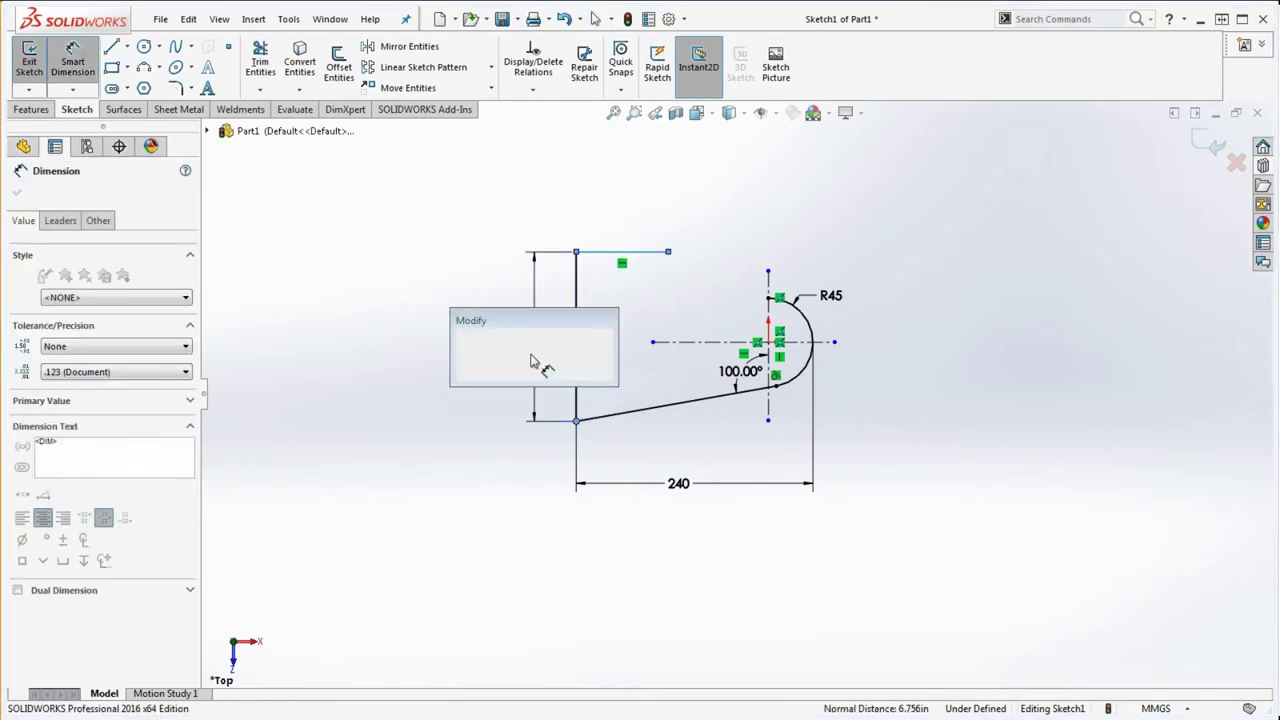
pyautogui.write('150')
pyautogui.press('Return')
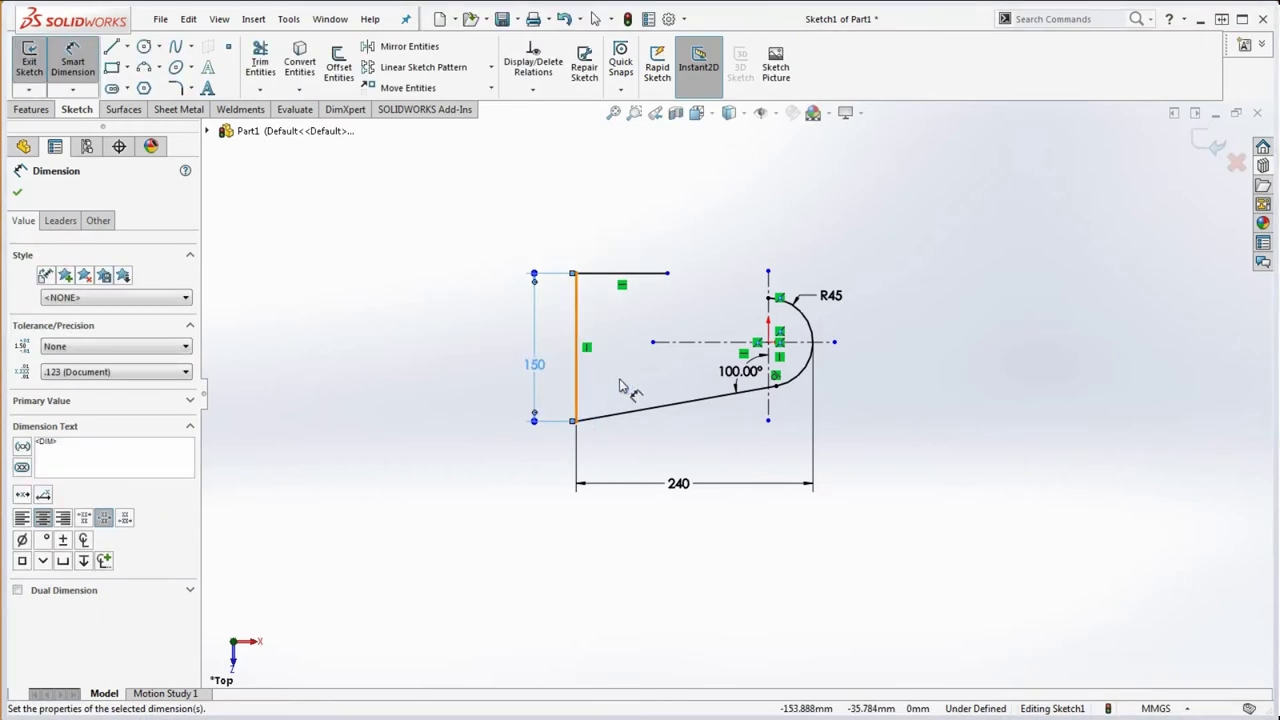
pyautogui.click(591, 234)
# Apply a 30 mm sketch fillet to the corner between the left vertical line and the top horizontal line.
pyautogui.scroll(-4, 583, 290)
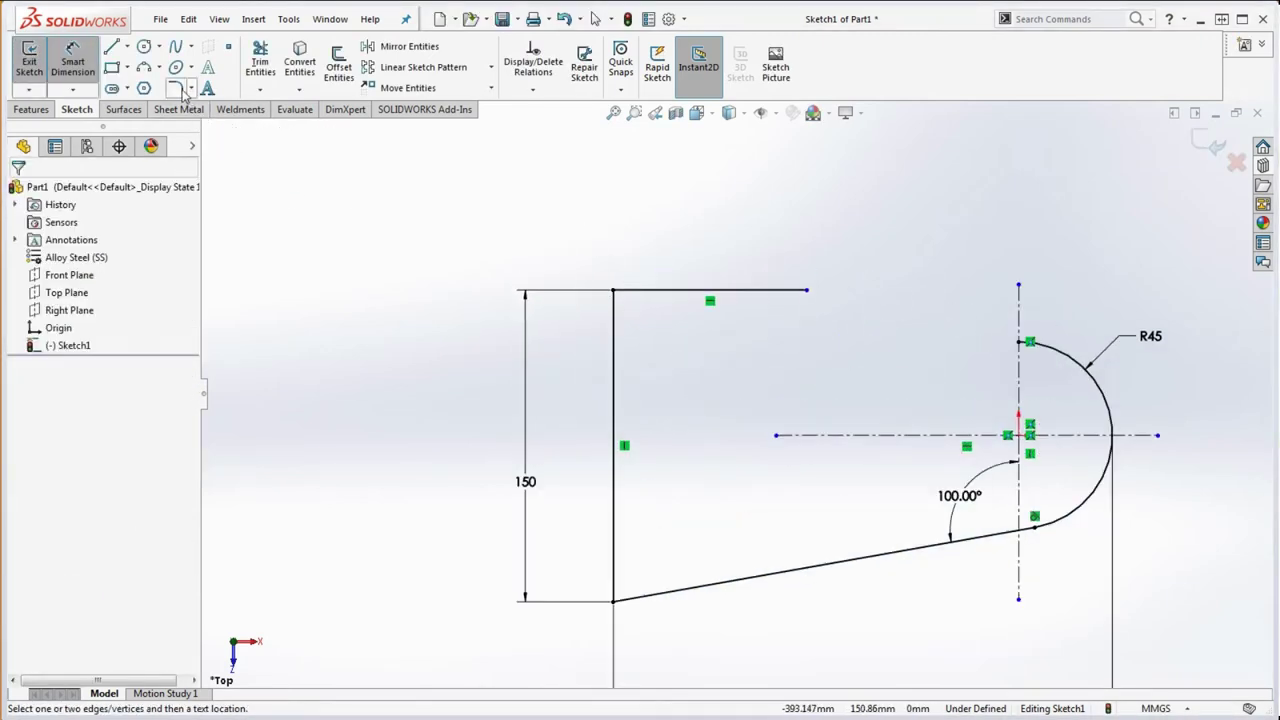
pyautogui.click(175, 88)
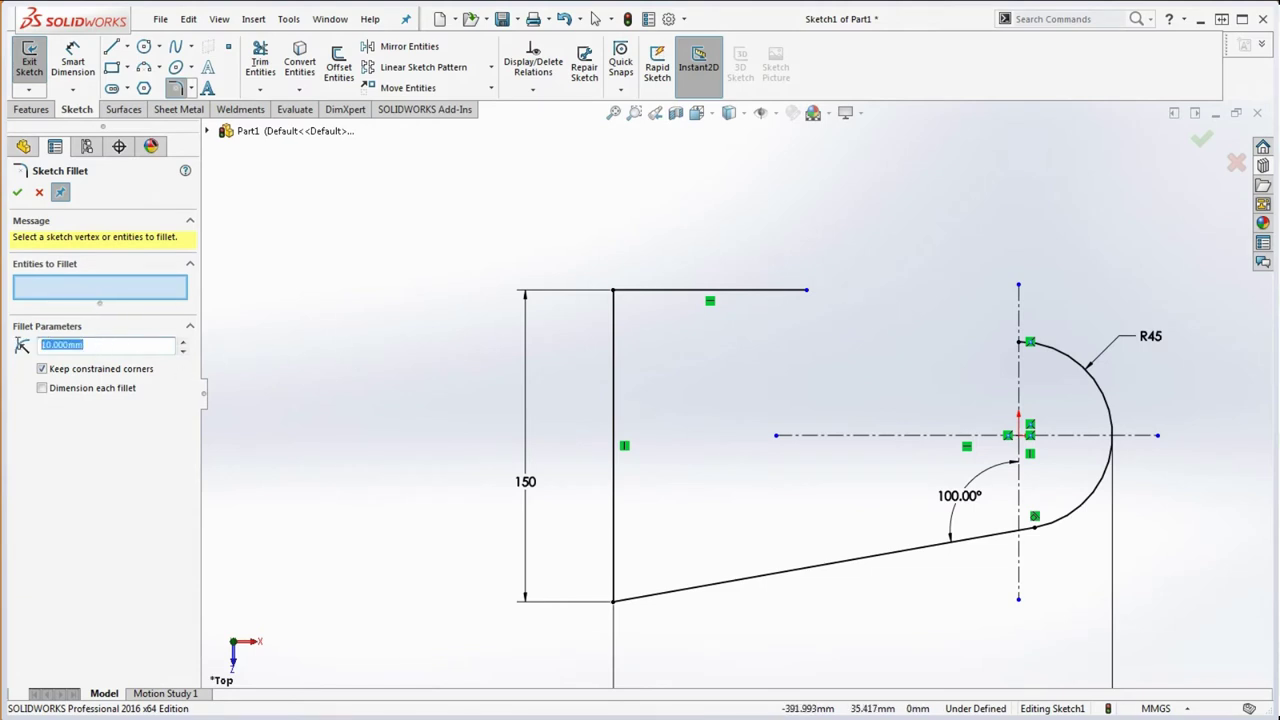
pyautogui.write('30')
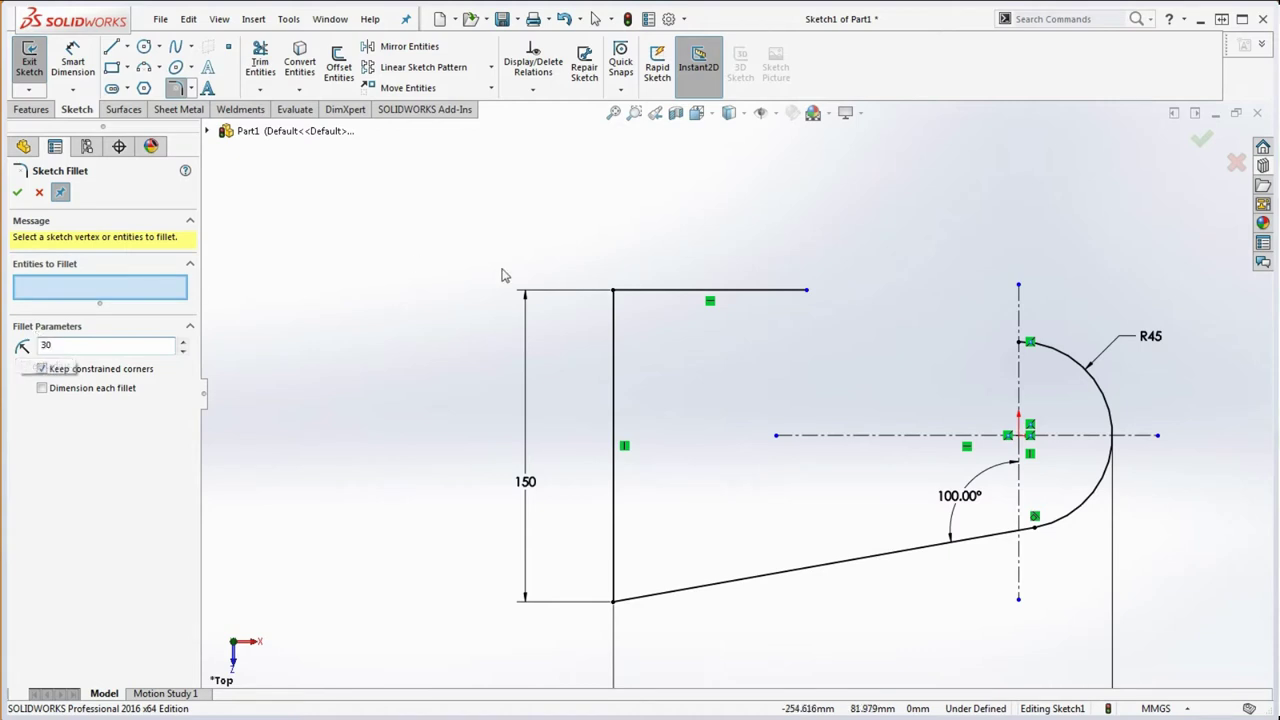
pyautogui.click(615, 291)
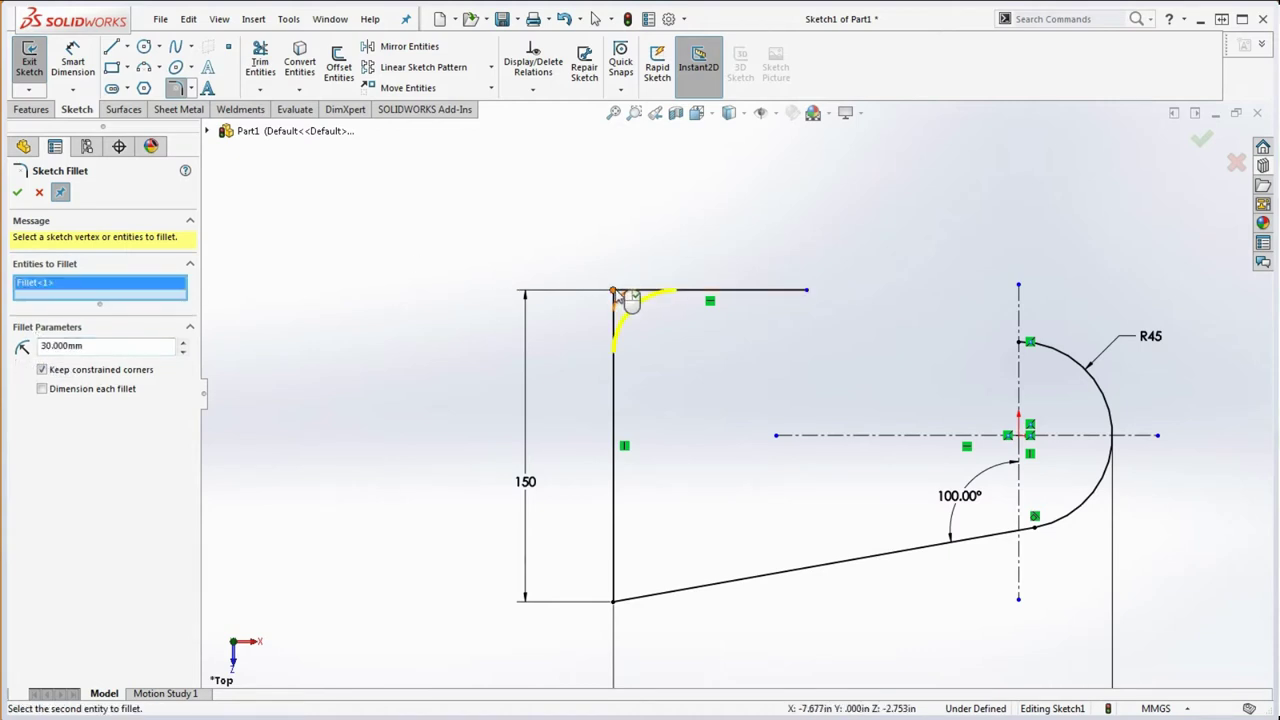
pyautogui.press('Return')
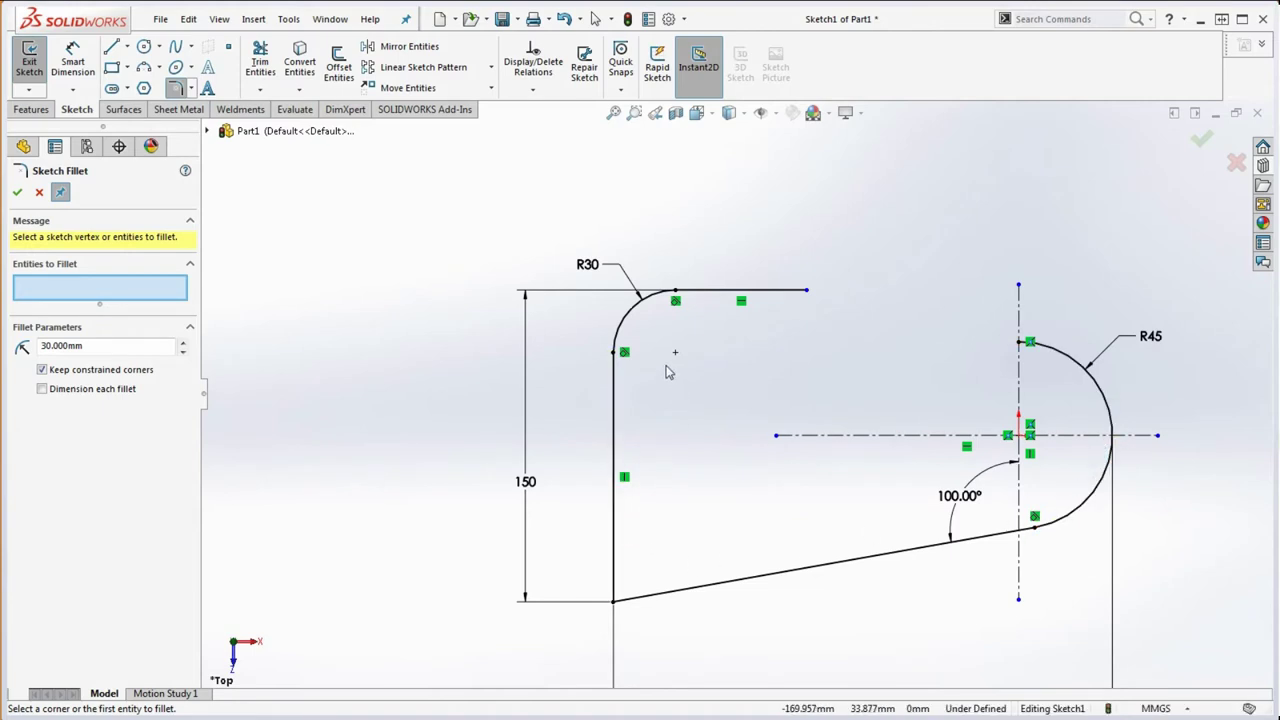
pyautogui.press('Escape')
# Extend the top horizontal line by pulling its free end to the right, closer to the vertical centerline.
pyautogui.moveTo(808, 290); pyautogui.dragTo(893, 331)
pyautogui.click(891, 328)
pyautogui.scroll(3, 872, 358)
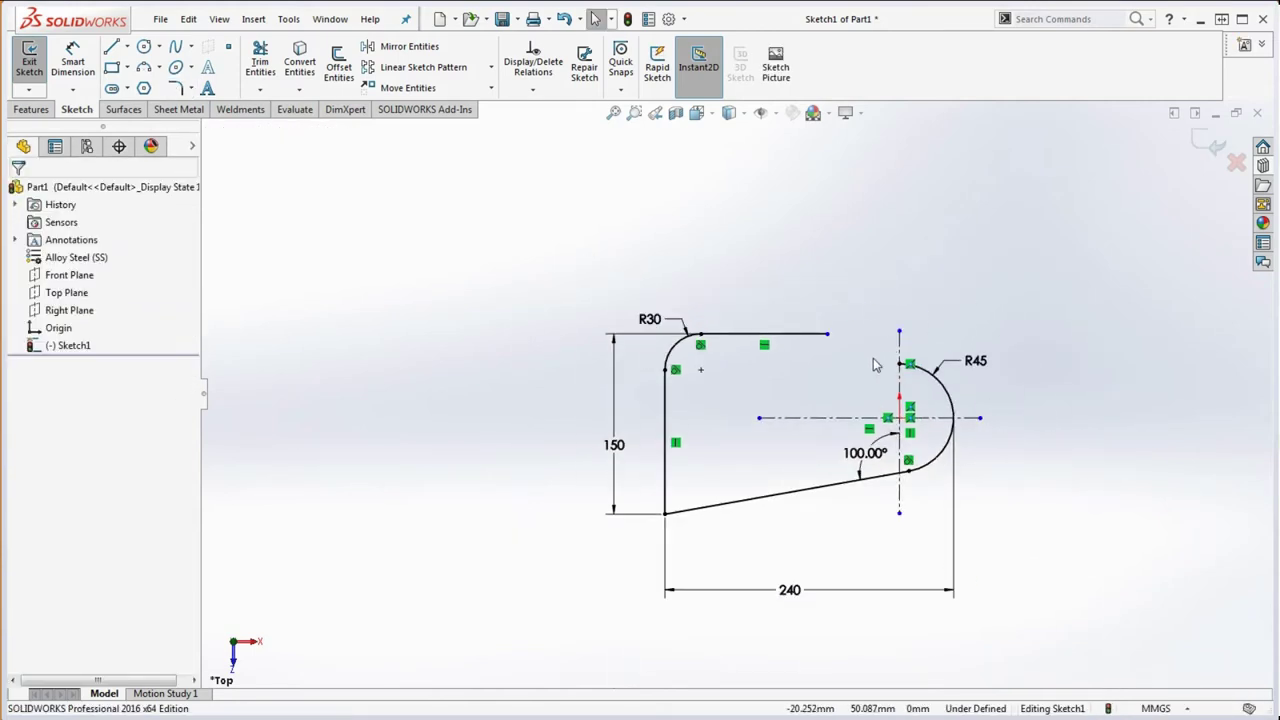
# Consult the hole spacing and hole offset dimensions in the Position Guide PDF drawing and return to the sketch in SOLIDWORKS.
pyautogui.scroll(-5, 840, 359)
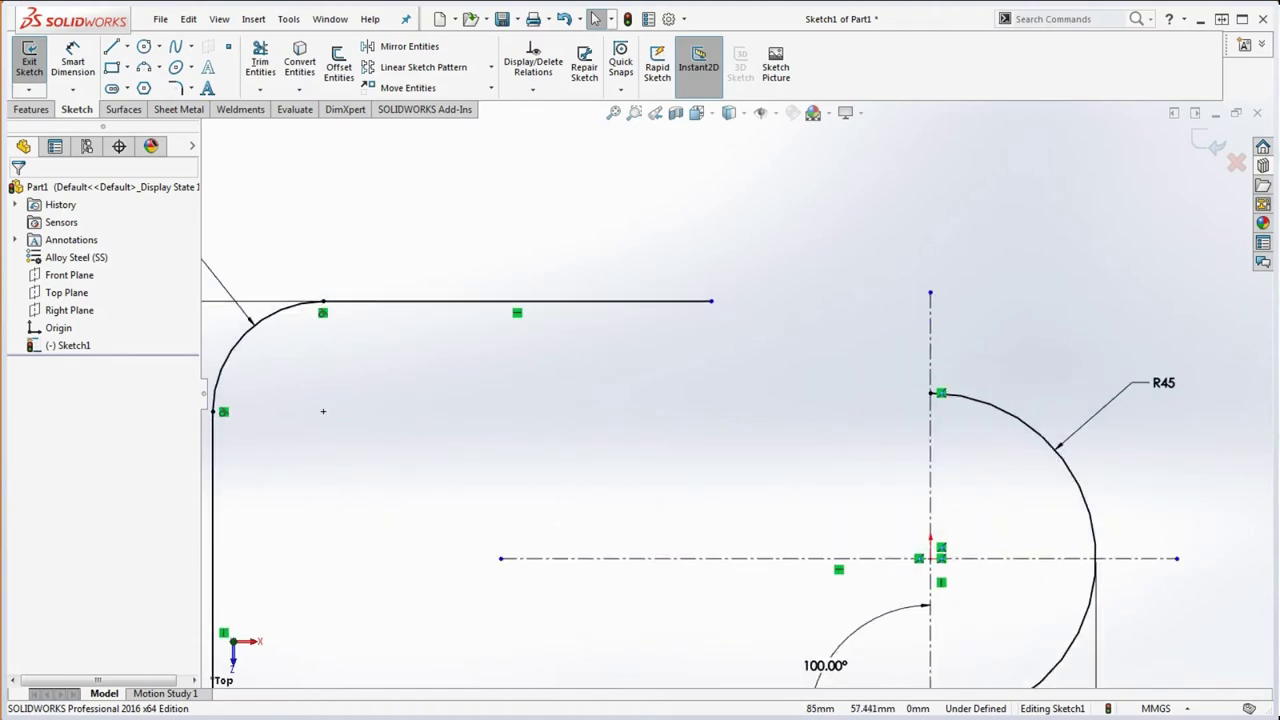
pyautogui.hotkey('alt', 'Tab')
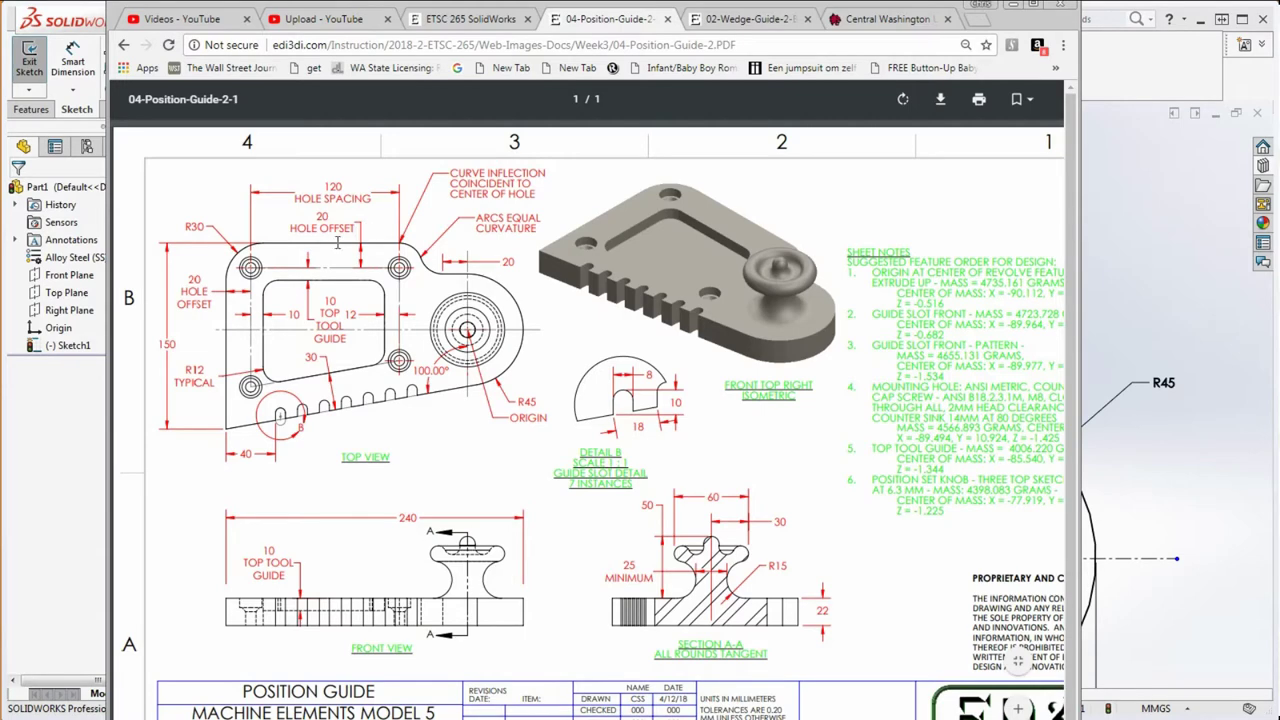
pyautogui.click(1013, 5)
pyautogui.scroll(3, 690, 375)
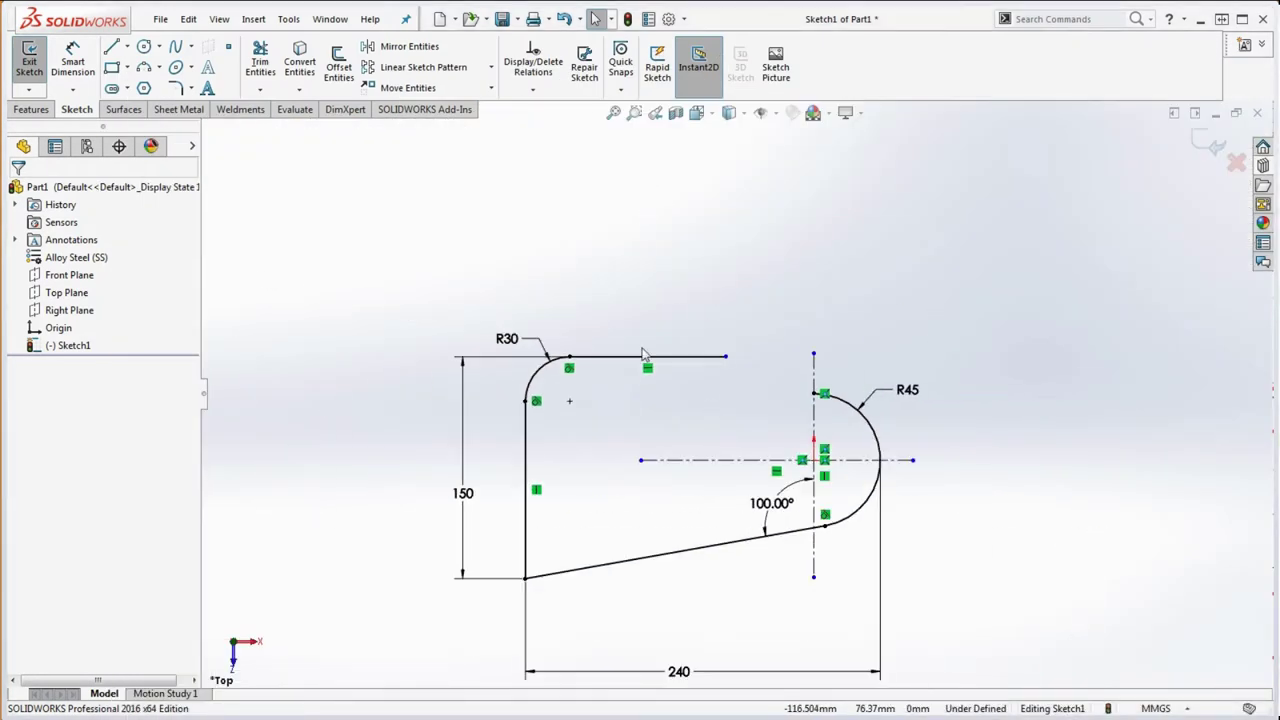
pyautogui.scroll(-3, 620, 470)
pyautogui.click(127, 46)
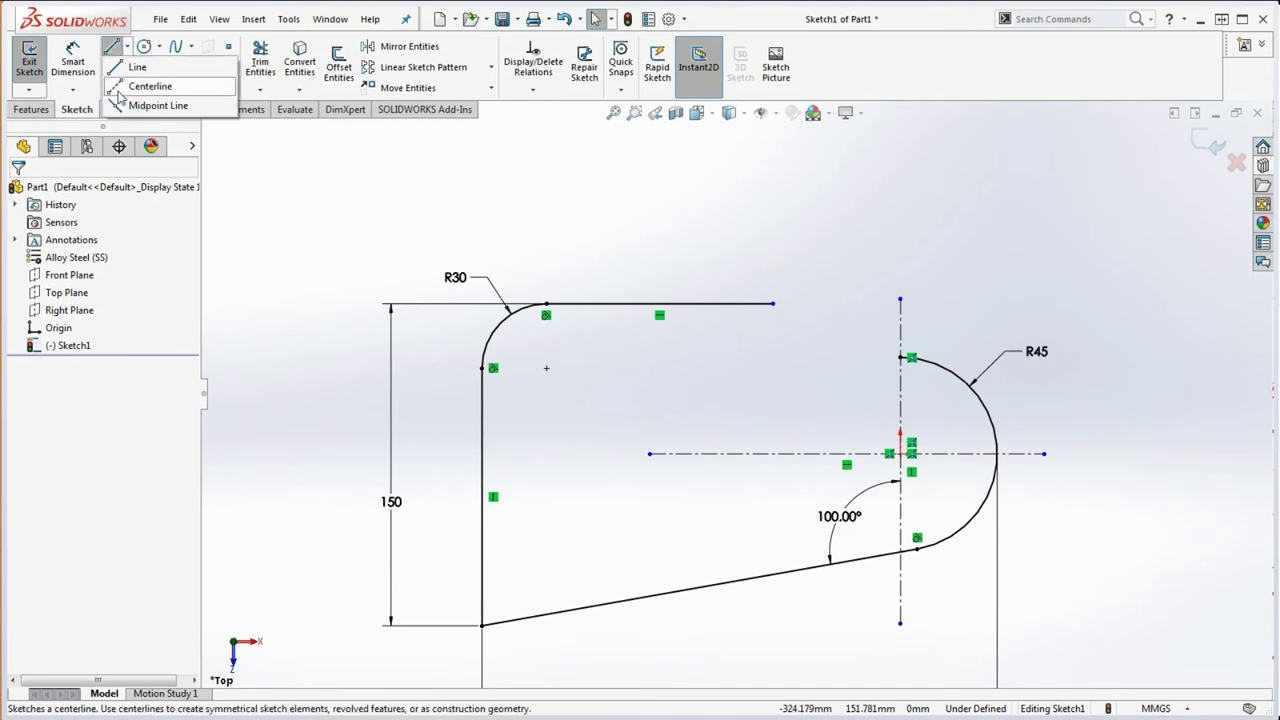
pyautogui.click(122, 87)
pyautogui.click(550, 546)
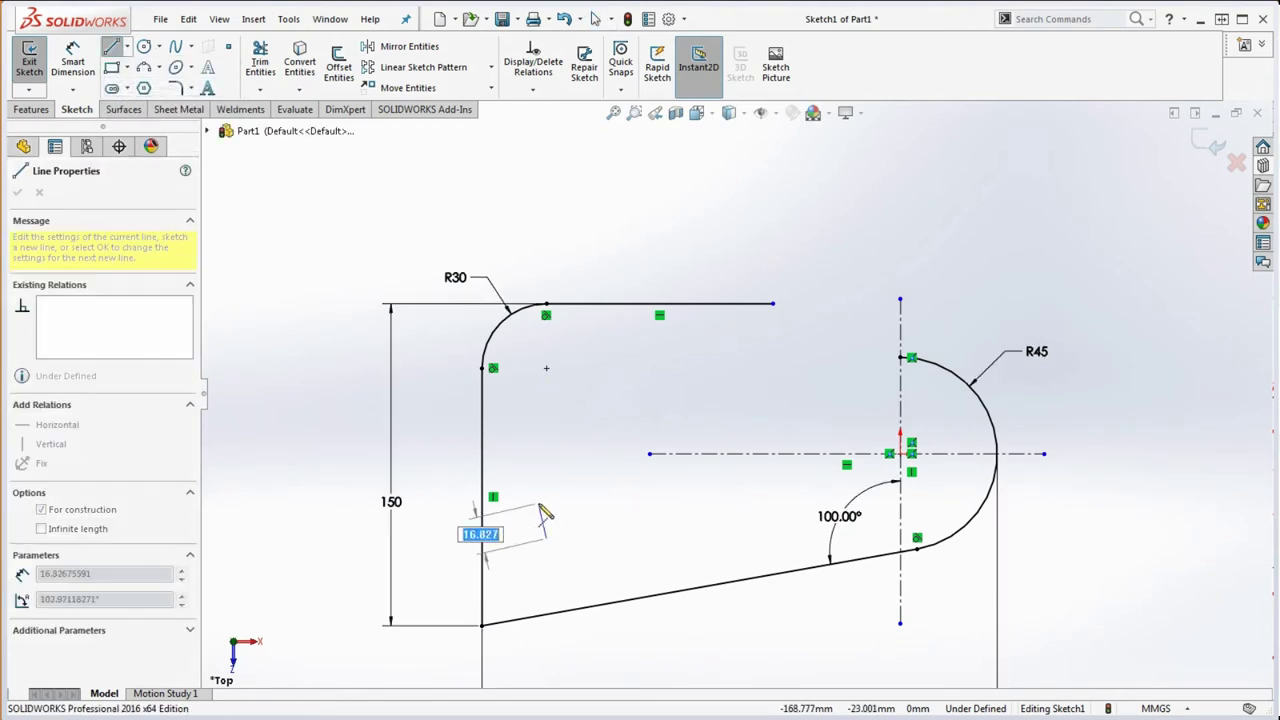
pyautogui.press('Escape')
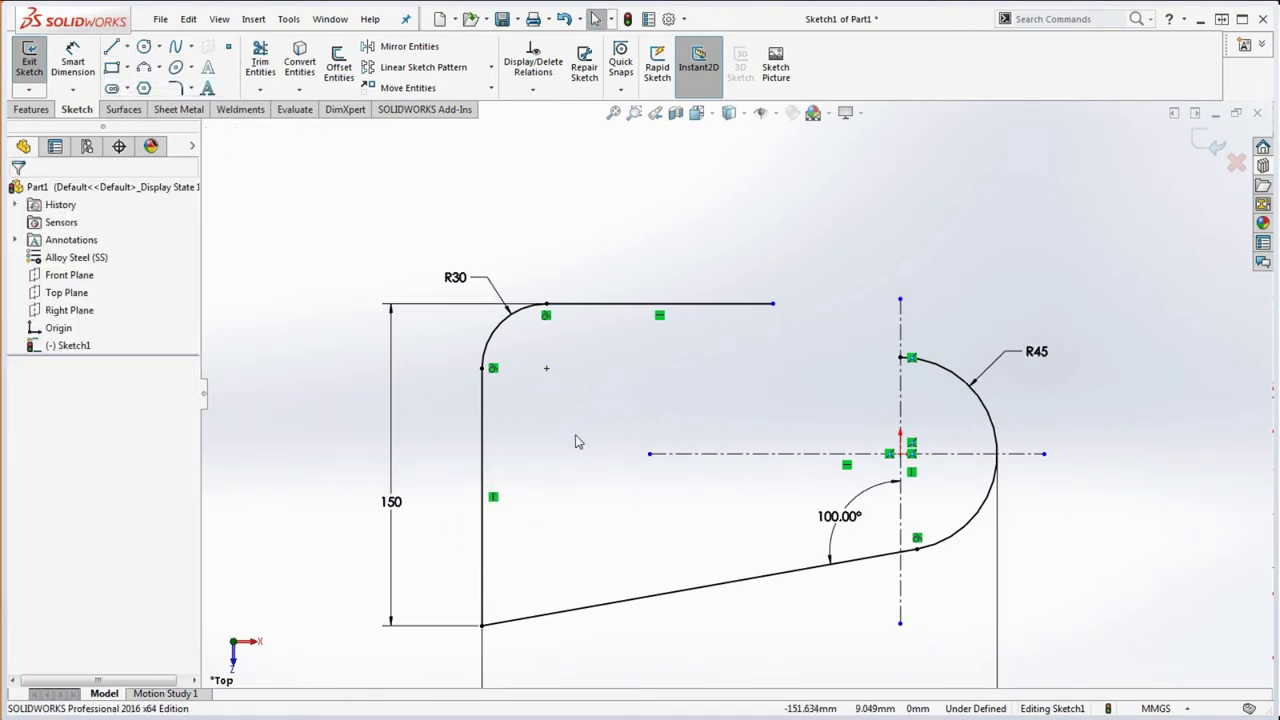
# Draw a closed four-sided centerline loop inside the profile, with a left side about 77 mm, top about 111 mm and sloped bottom about 115 mm.
pyautogui.click(127, 46)
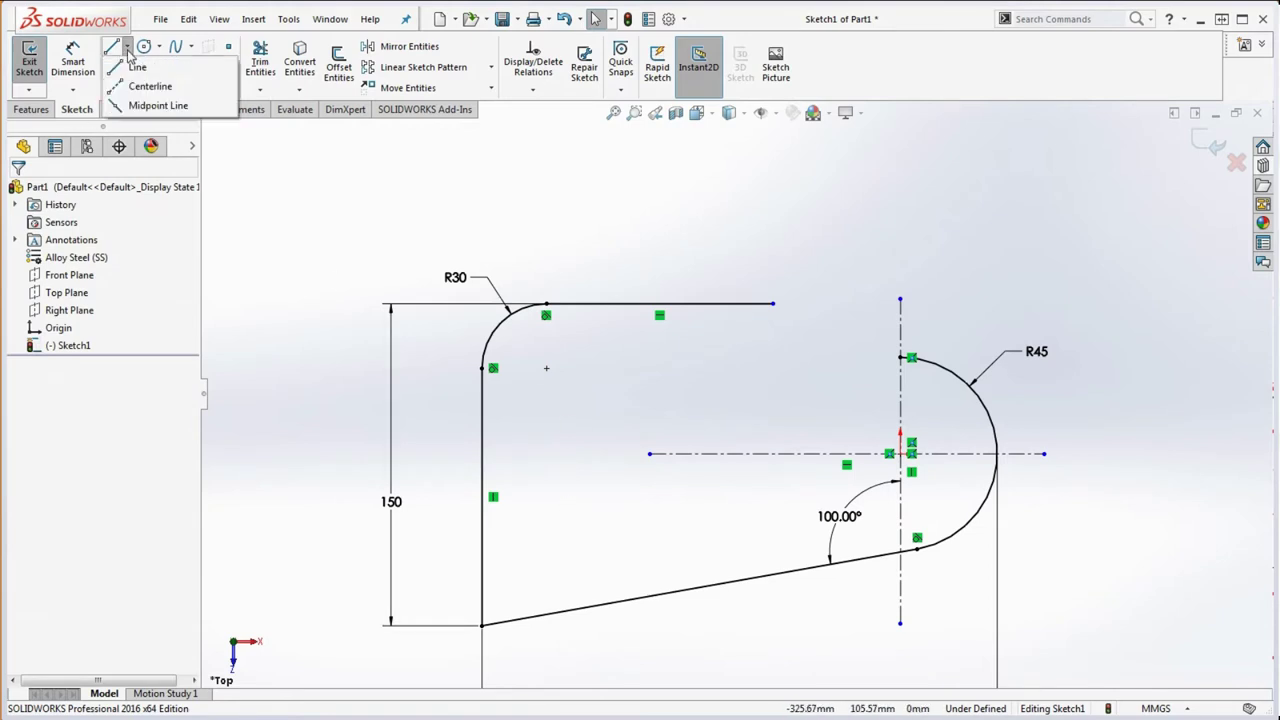
pyautogui.click(118, 90)
pyautogui.click(546, 368)
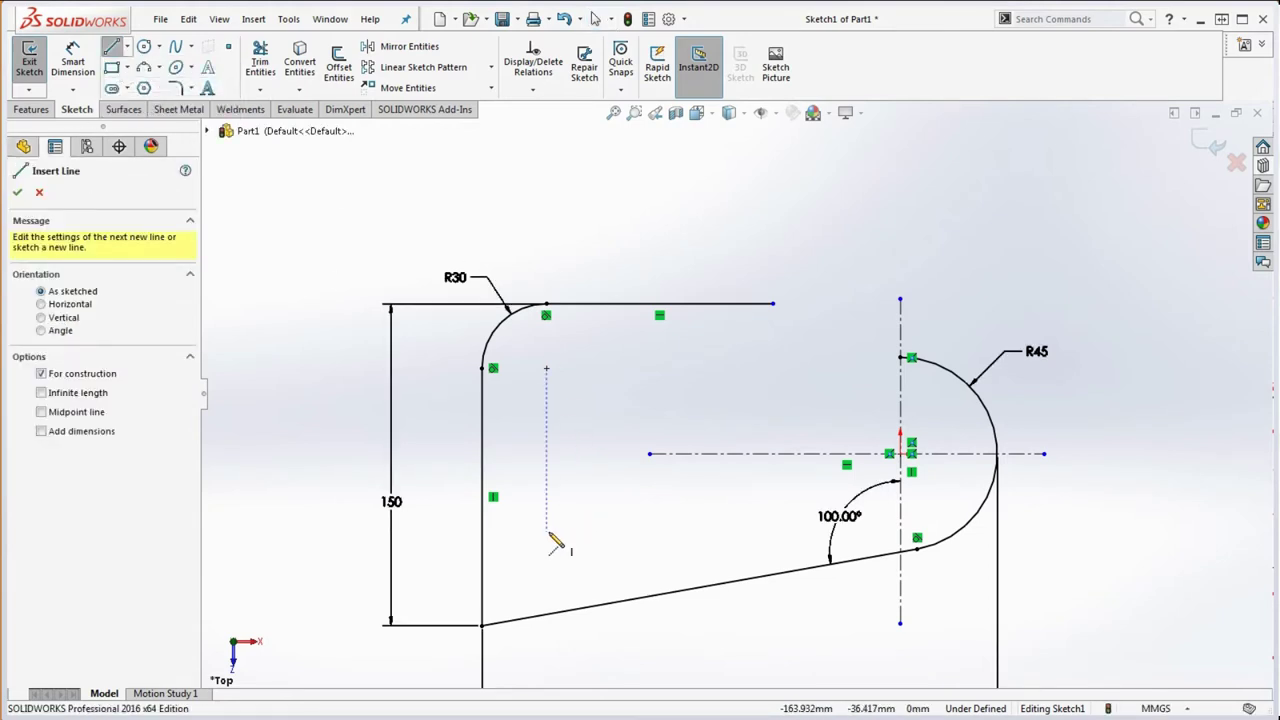
pyautogui.click(560, 394)
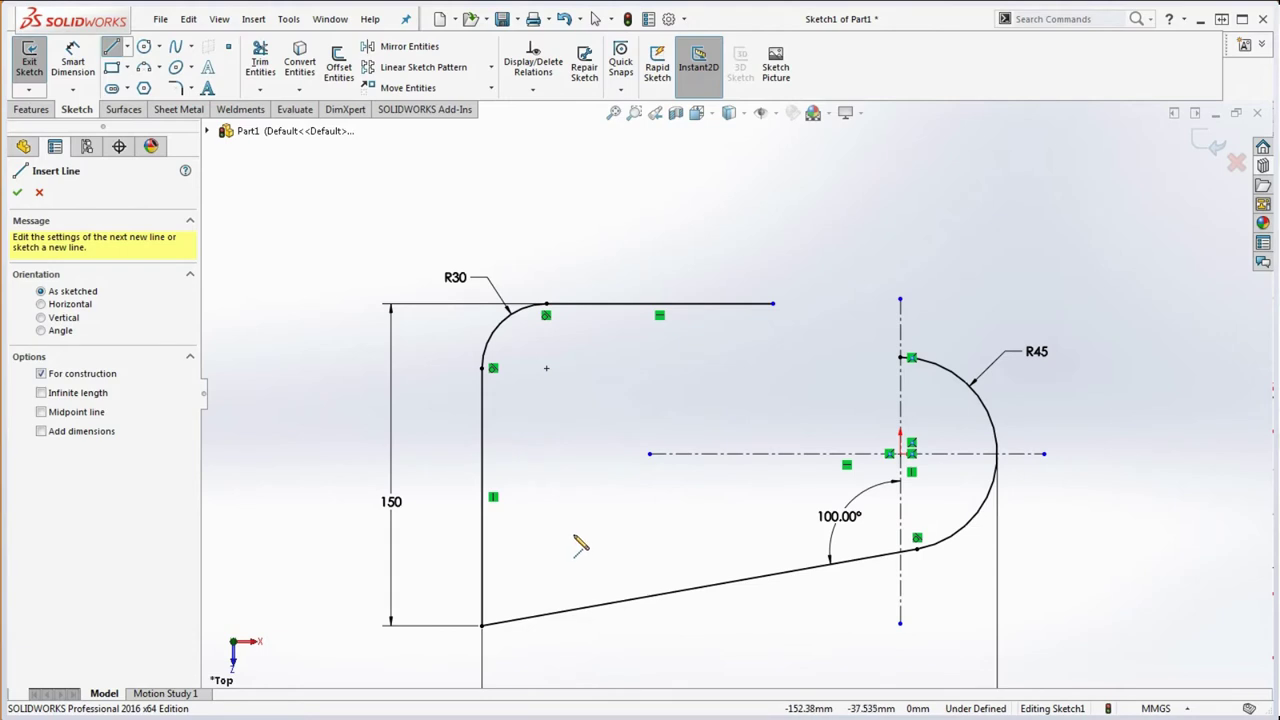
pyautogui.moveTo(573, 533); pyautogui.dragTo(578, 373)
pyautogui.click(573, 369)
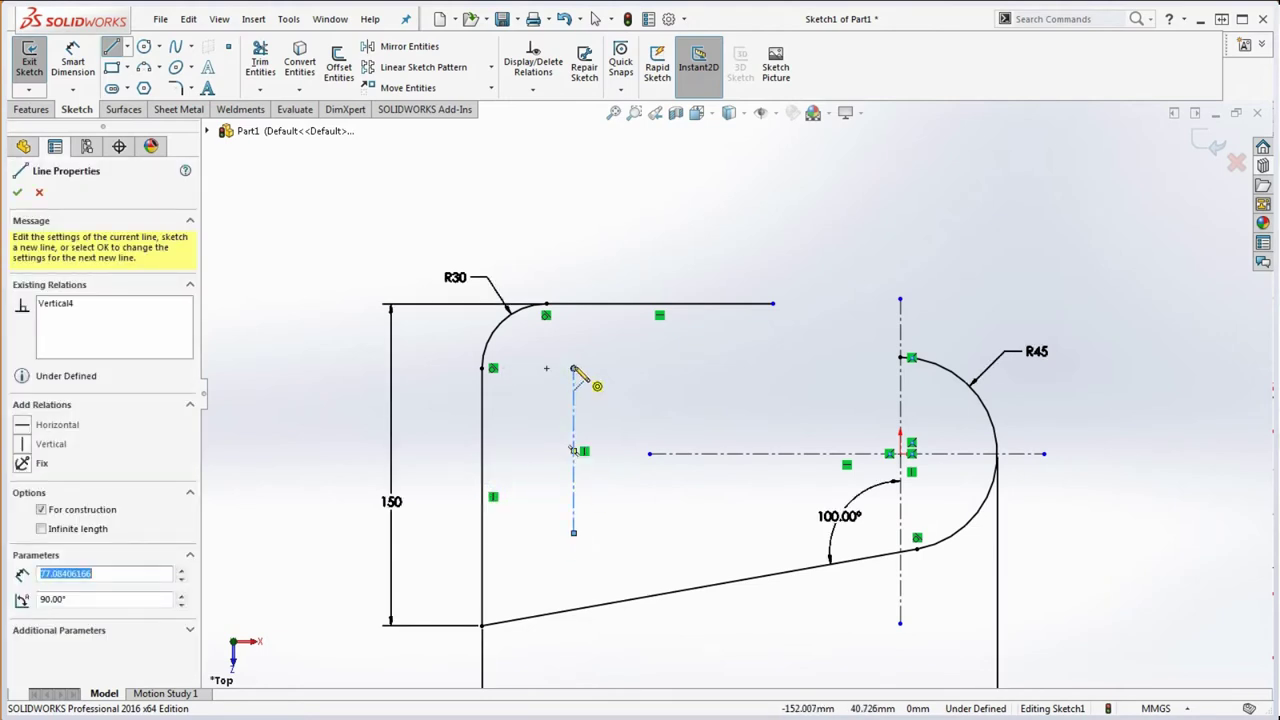
pyautogui.click(813, 368)
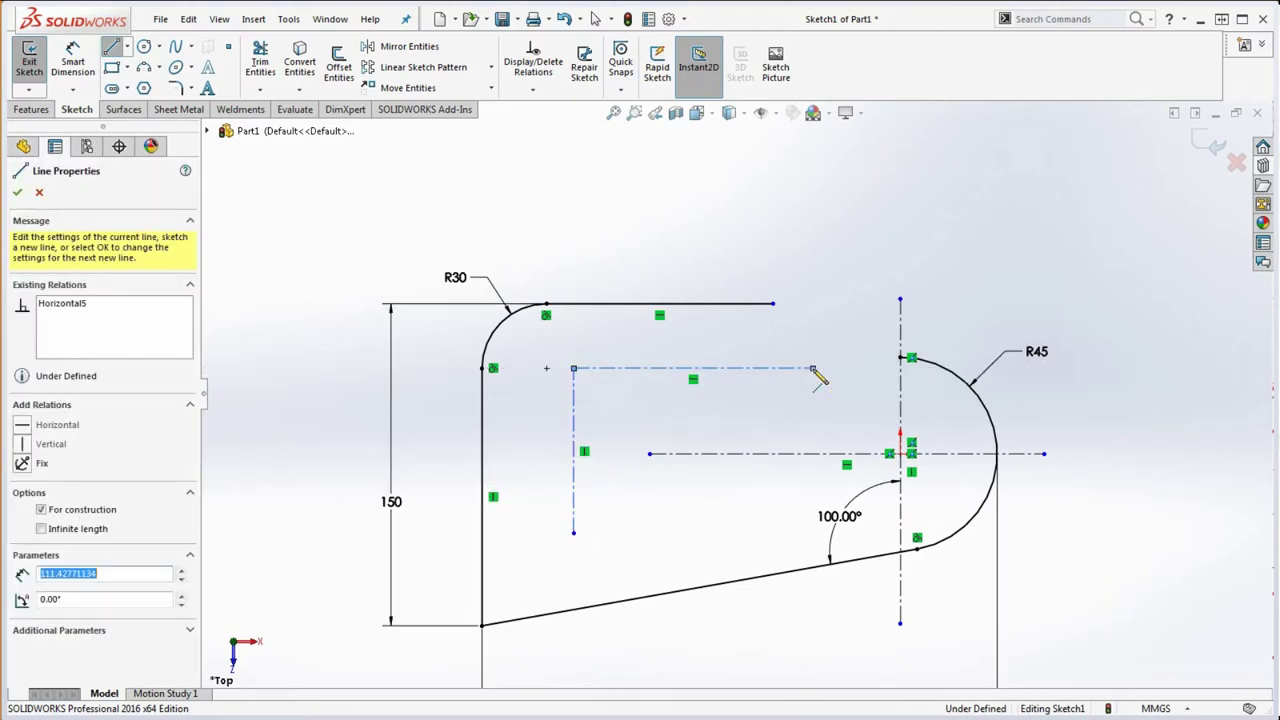
pyautogui.click(812, 473)
pyautogui.click(573, 533)
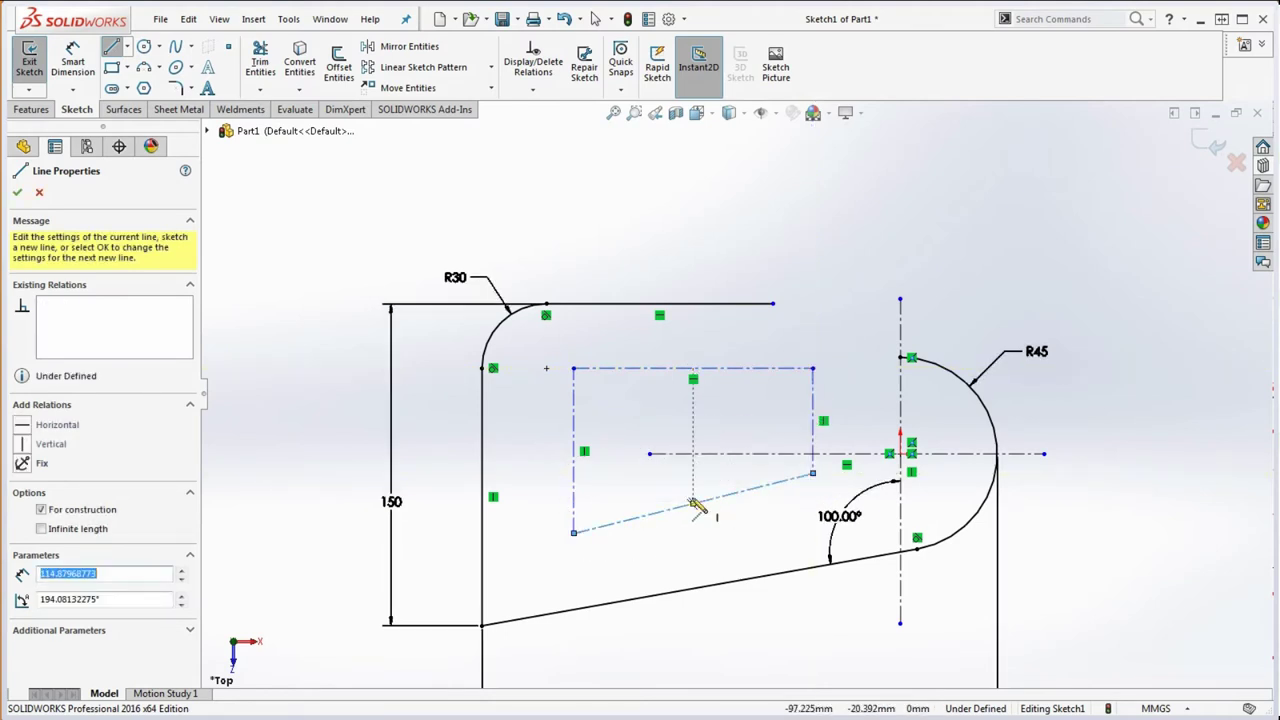
pyautogui.press('Escape')
# Make the loop's sloped bottom centerline parallel to the profile's slanted lower edge.
pyautogui.click(708, 508)
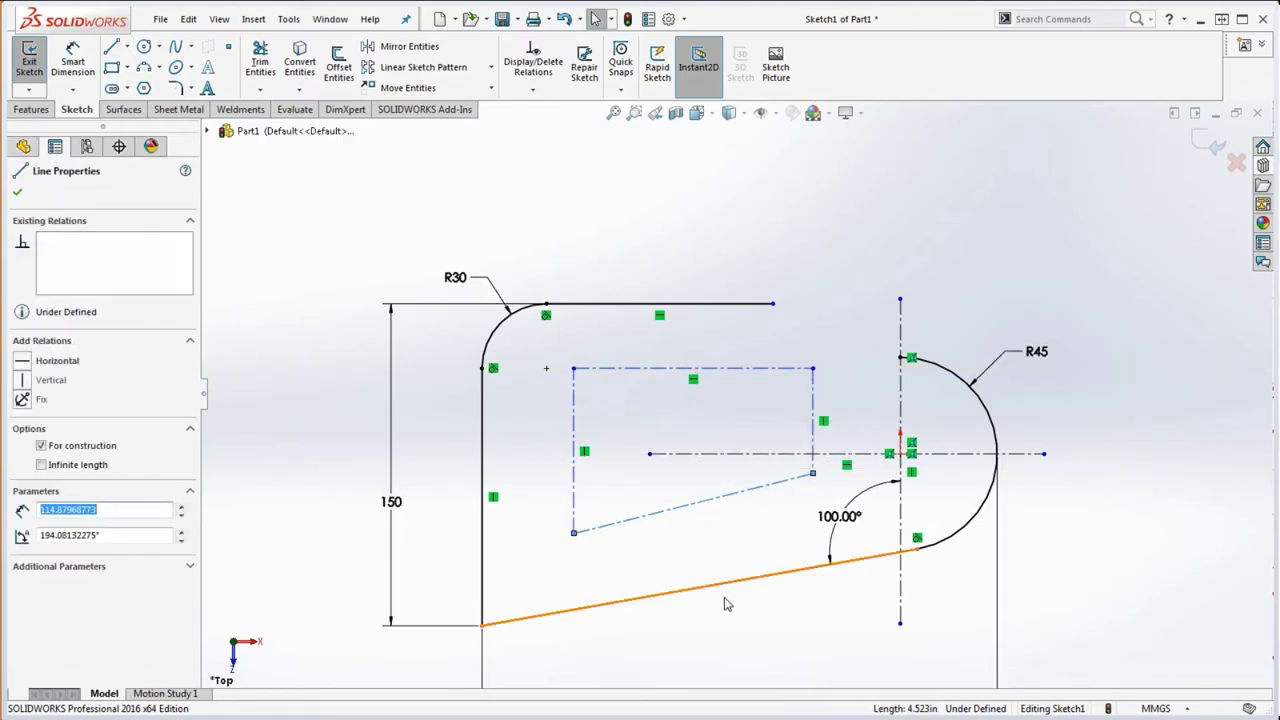
pyautogui.keyDown('ctrl'); pyautogui.click(717, 592); pyautogui.keyUp('ctrl')
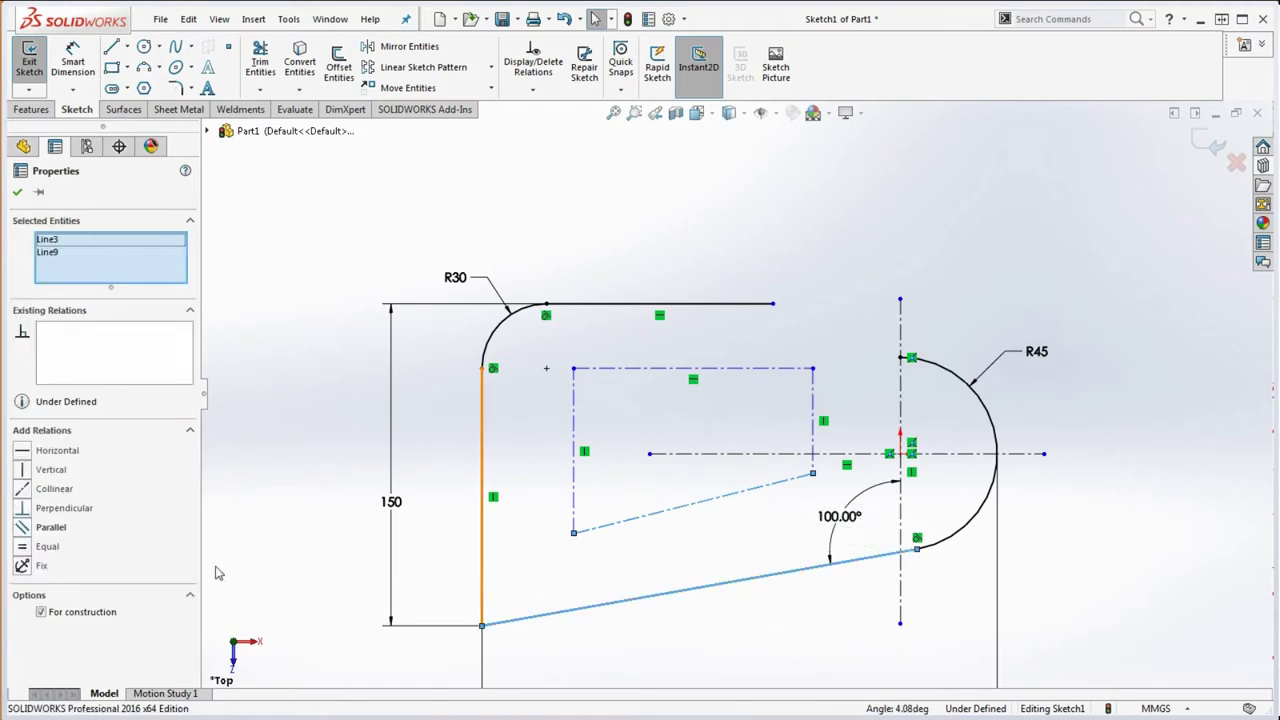
pyautogui.click(22, 528)
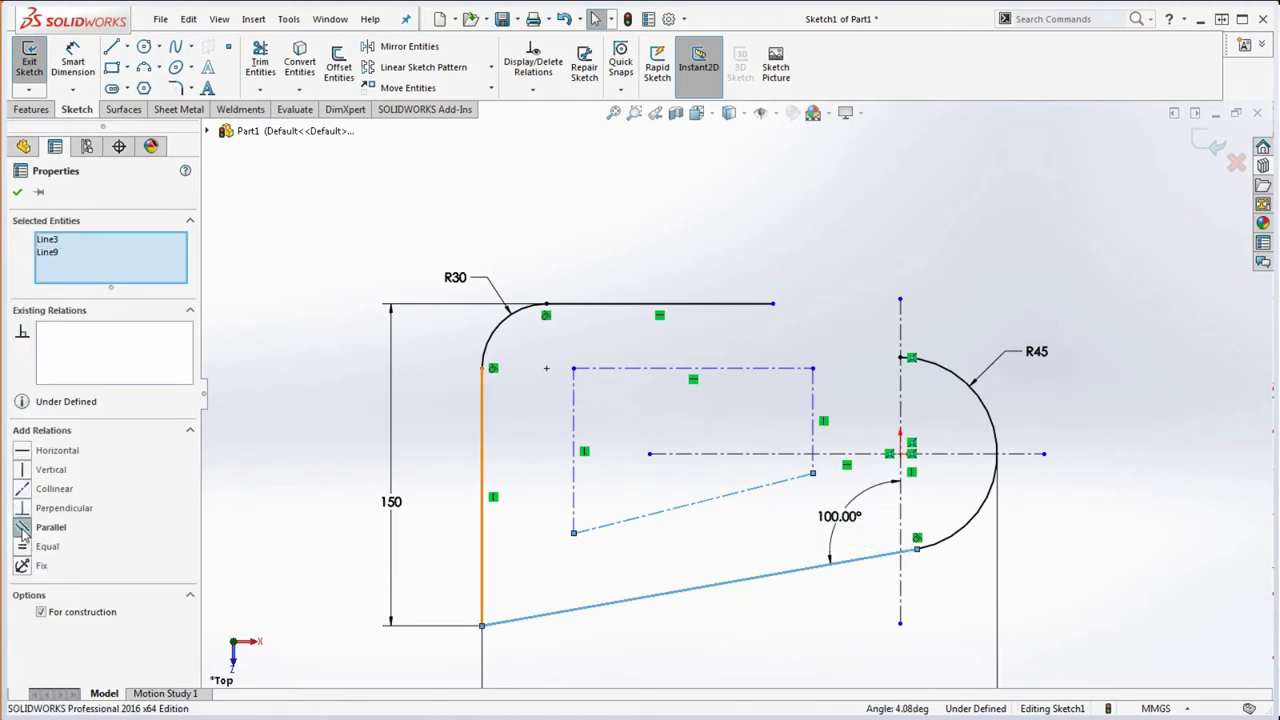
pyautogui.click(770, 630)
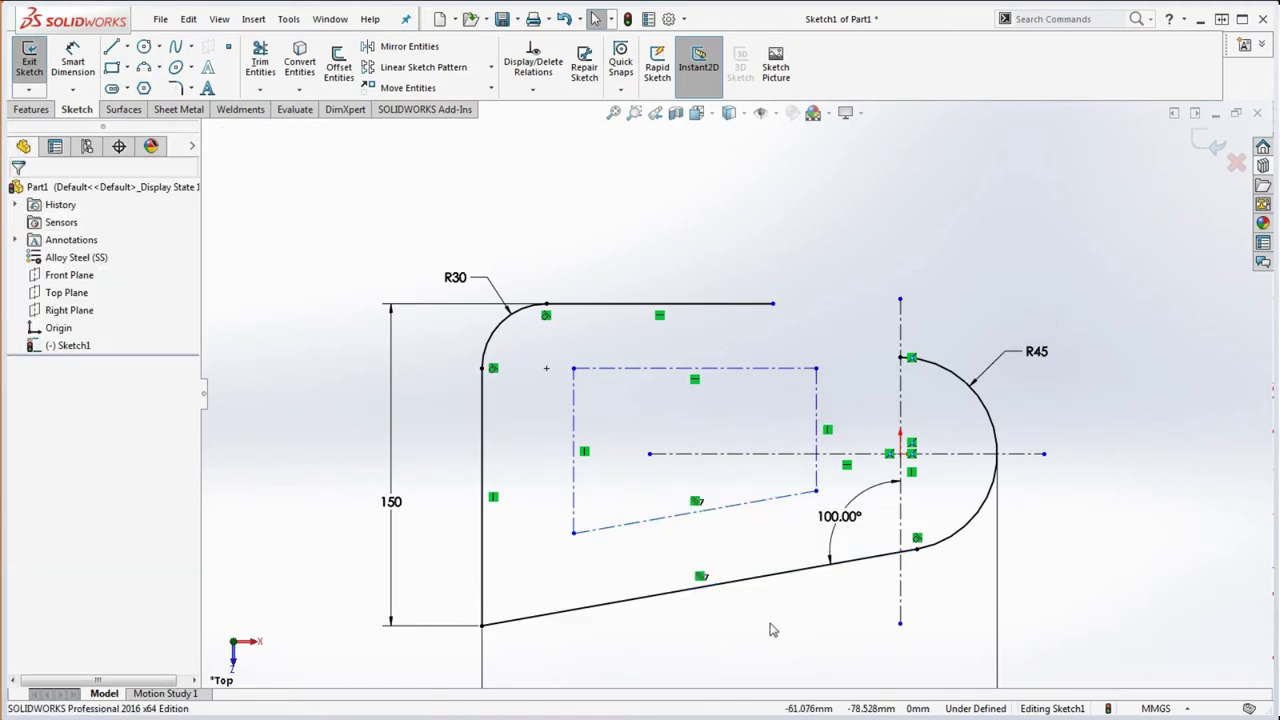
# Dimension the distance between the sloped centerline and the profile's slanted lower edge as 30 mm.
pyautogui.click(72, 60)
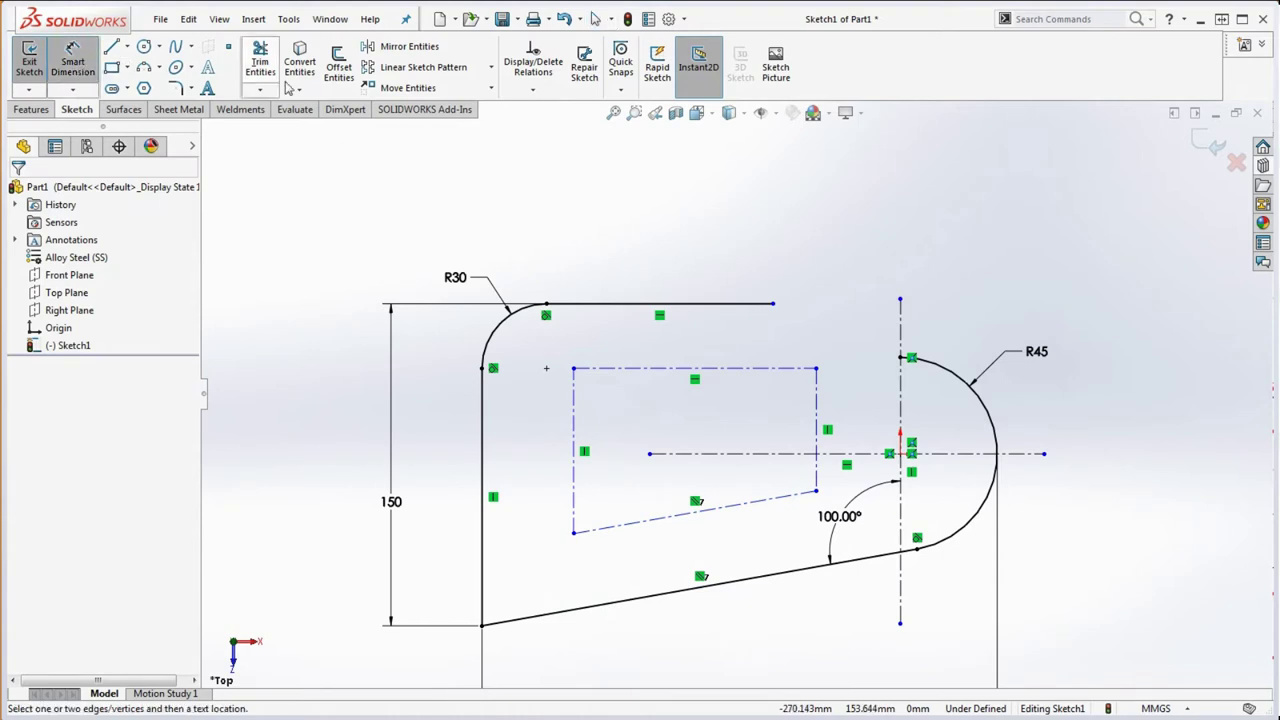
pyautogui.click(662, 530)
pyautogui.click(662, 597)
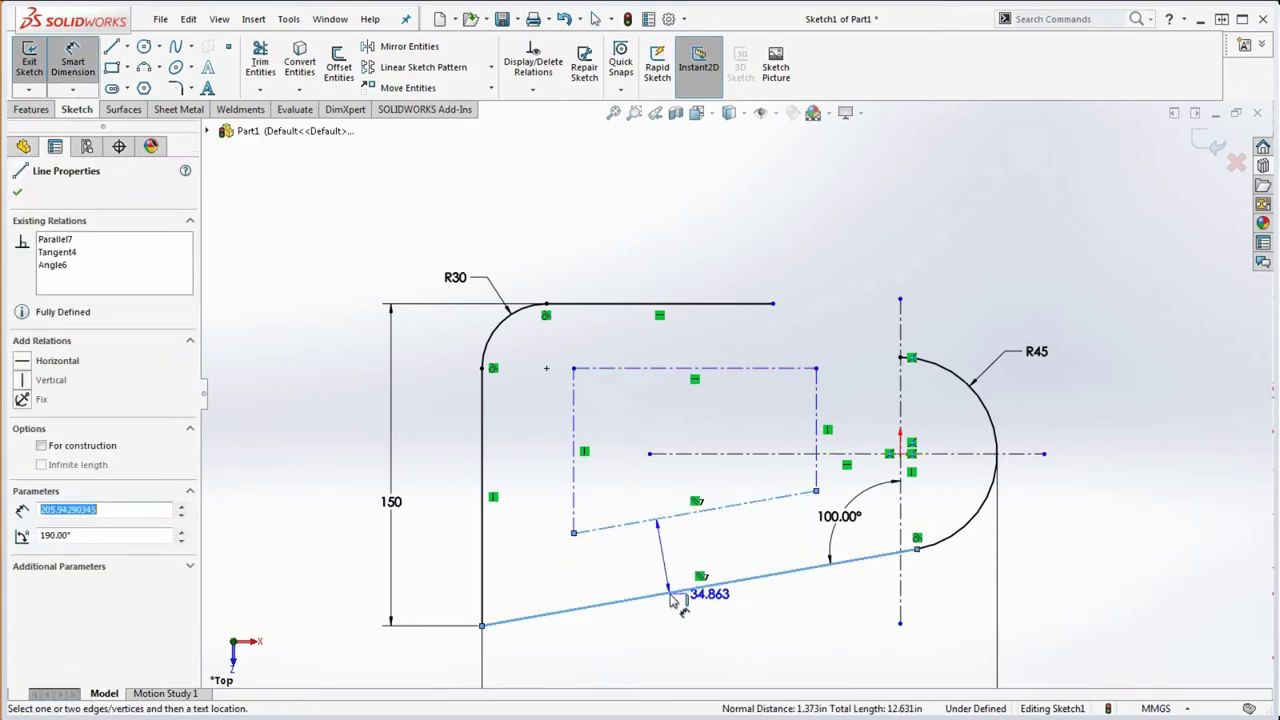
pyautogui.click(655, 570)
pyautogui.write('30')
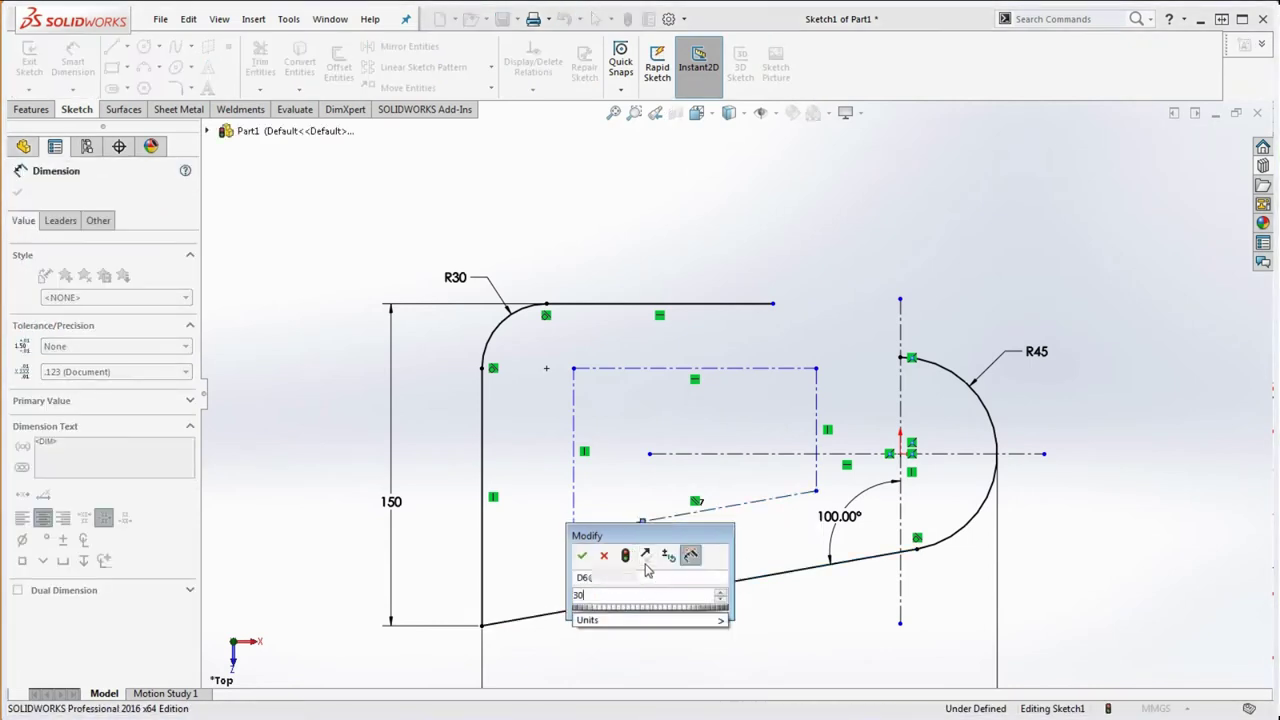
pyautogui.press('Return')
# Dimension the loop's left vertical centerline 20 mm from the profile's left vertical edge.
pyautogui.click(578, 422)
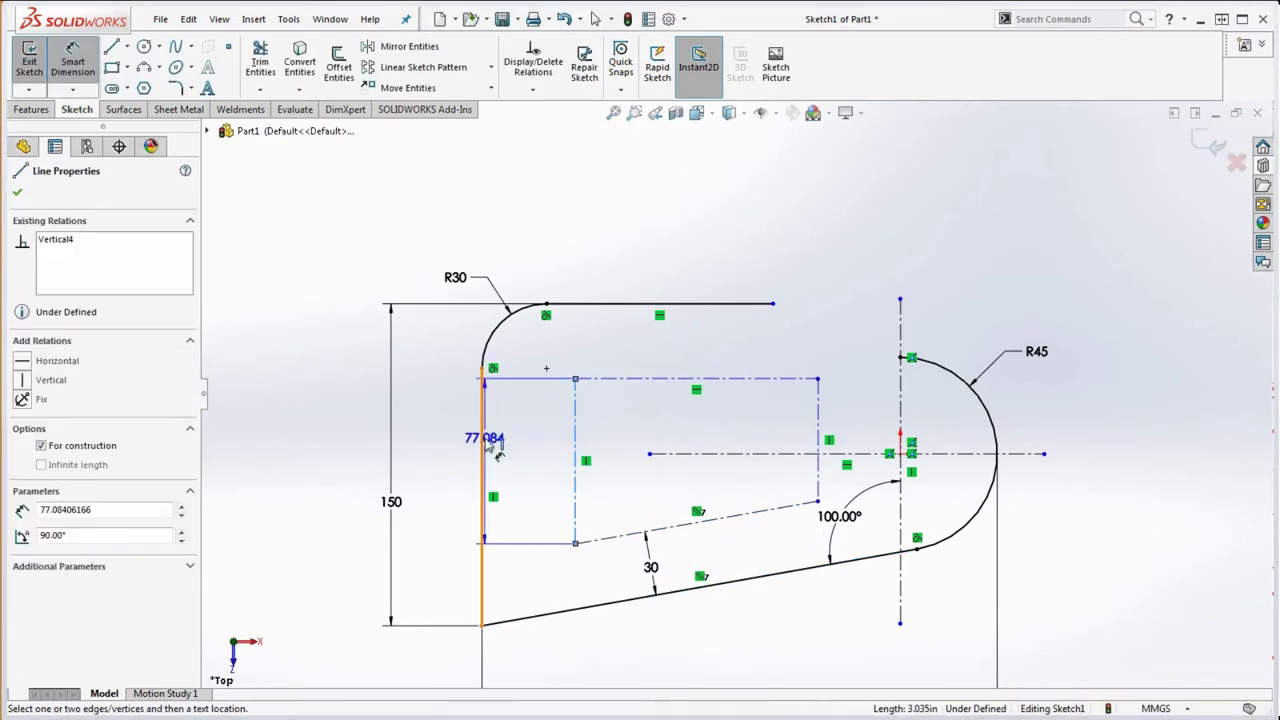
pyautogui.click(483, 450)
pyautogui.click(522, 461)
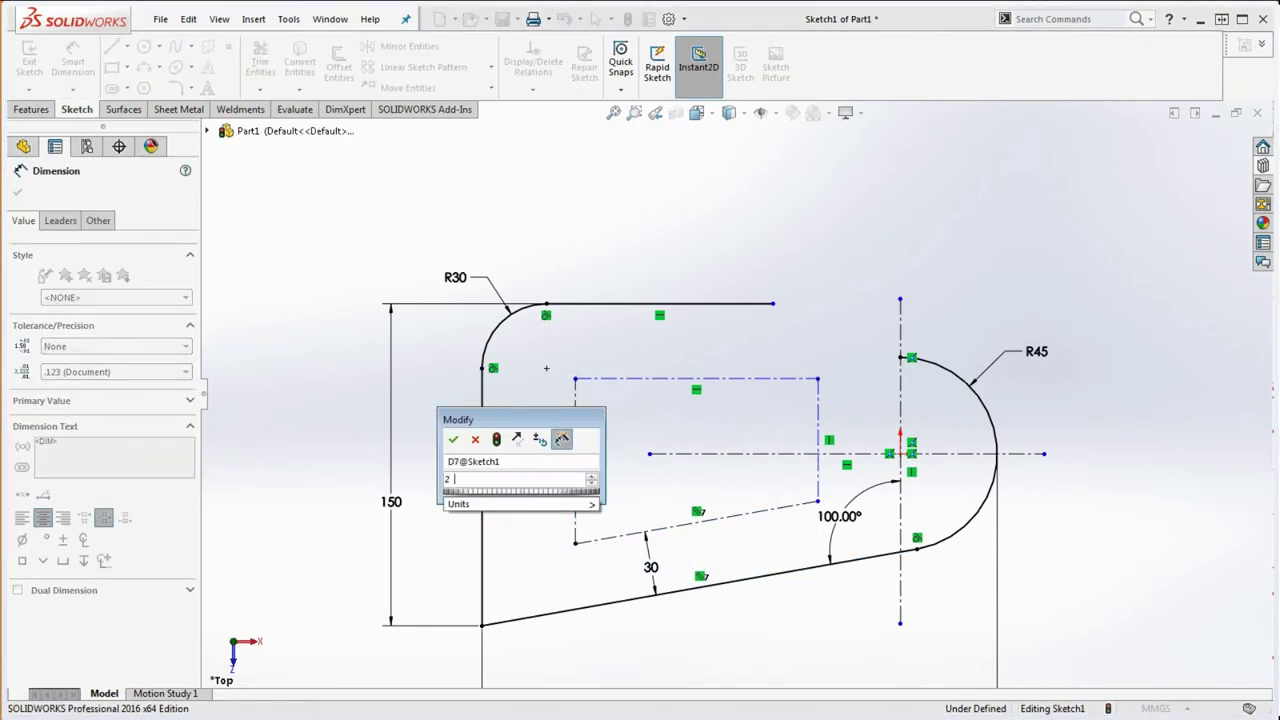
pyautogui.write('20')
pyautogui.press('Return')
# Dimension the loop's top horizontal centerline 20 mm below the profile's top edge.
pyautogui.click(648, 379)
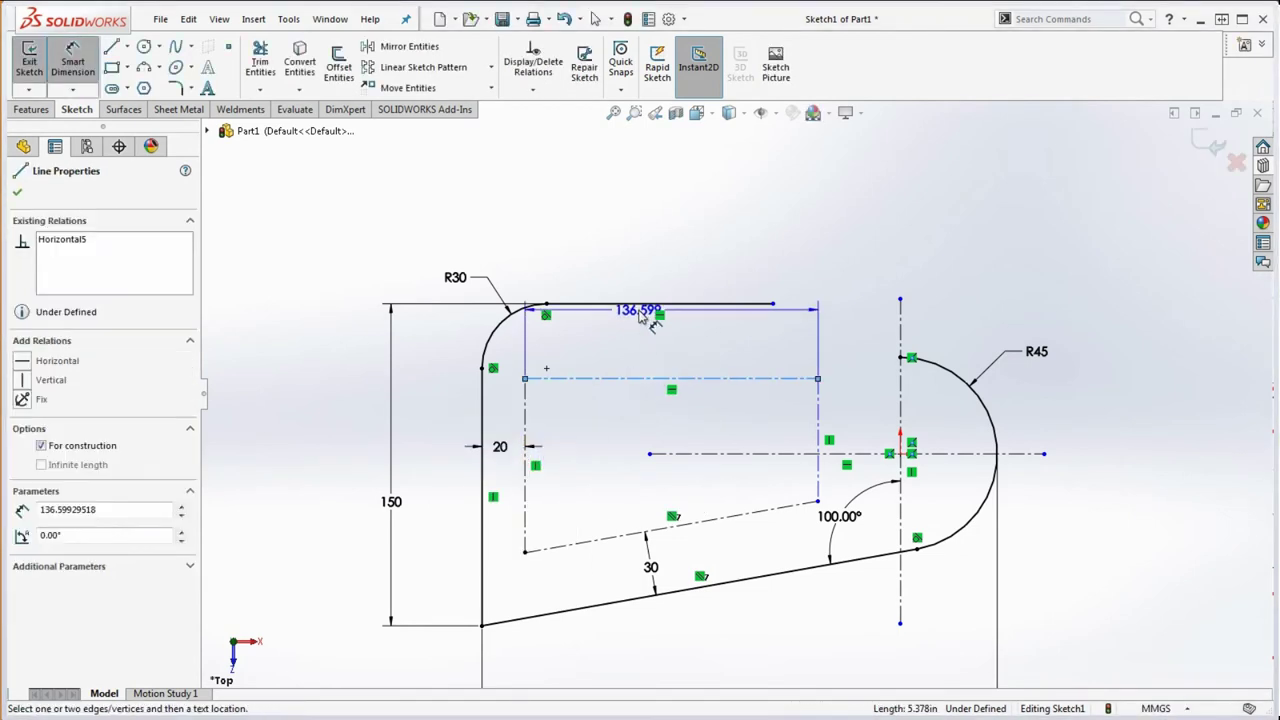
pyautogui.click(651, 304)
pyautogui.click(635, 355)
pyautogui.write('20')
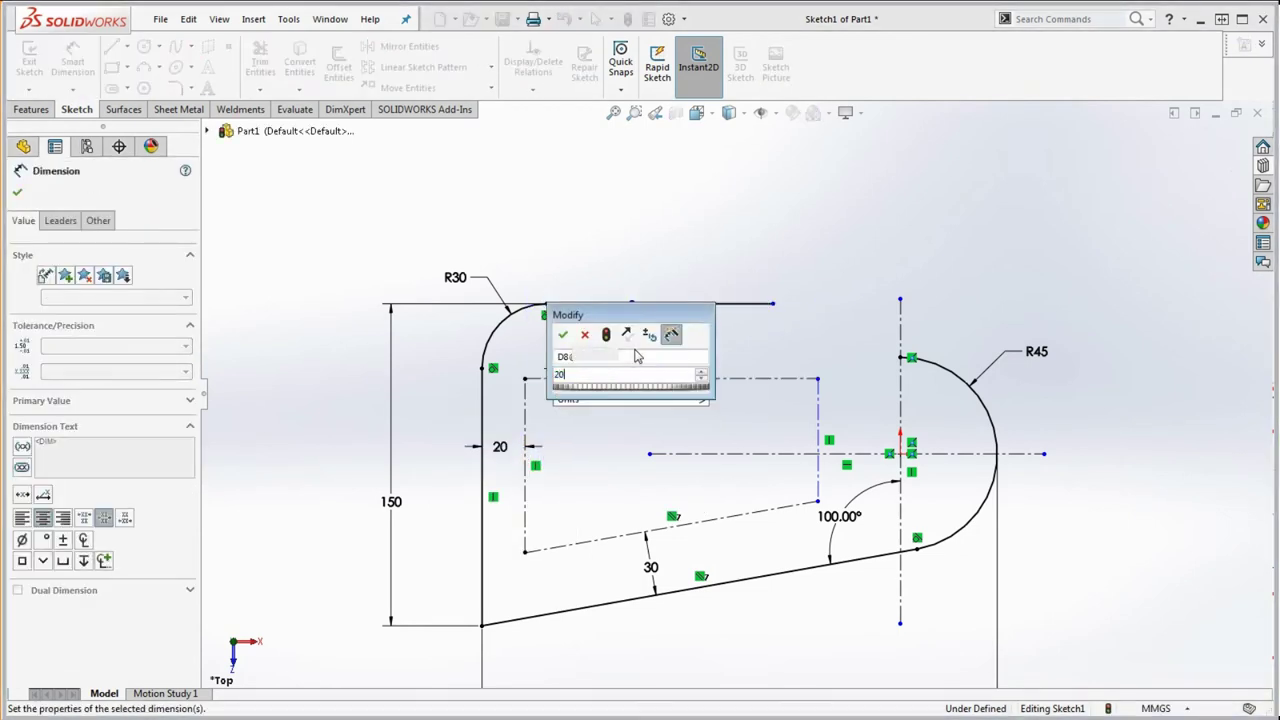
pyautogui.press('Return')
# Set the length of the loop's top horizontal centerline to 120 mm with a dimension above the profile.
pyautogui.click(766, 347)
pyautogui.click(751, 223)
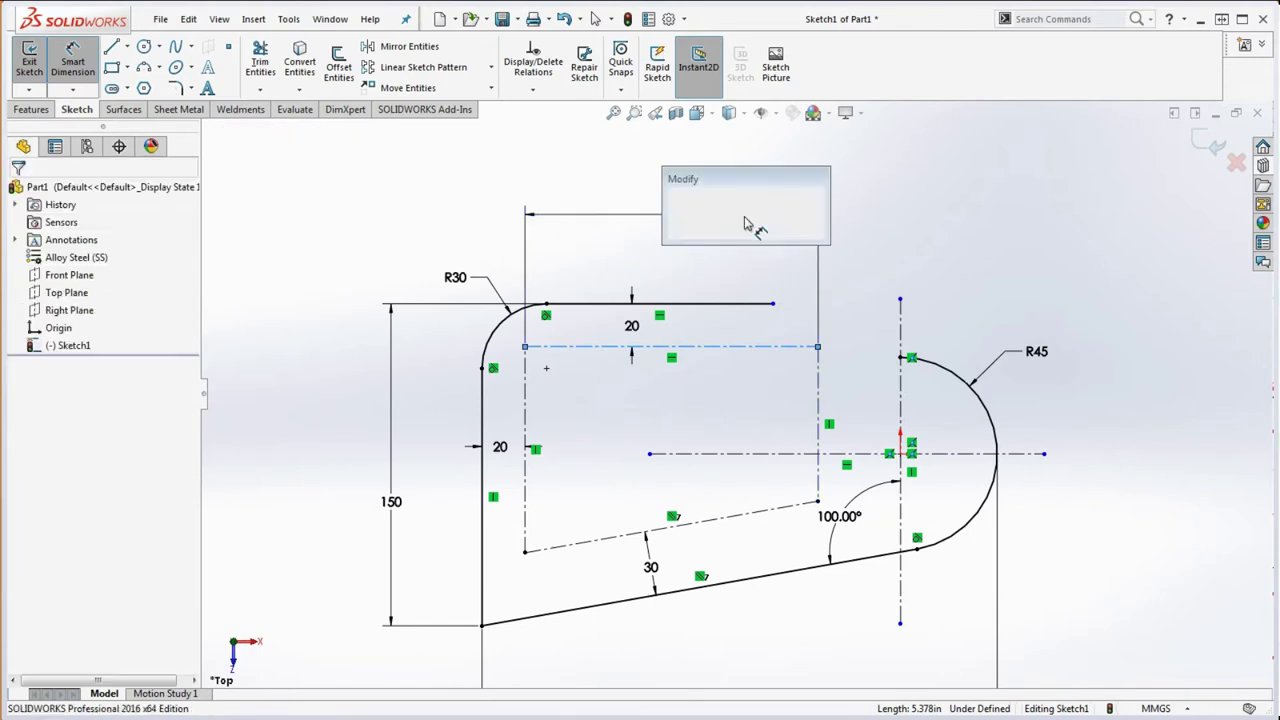
pyautogui.write('120')
pyautogui.press('Return')
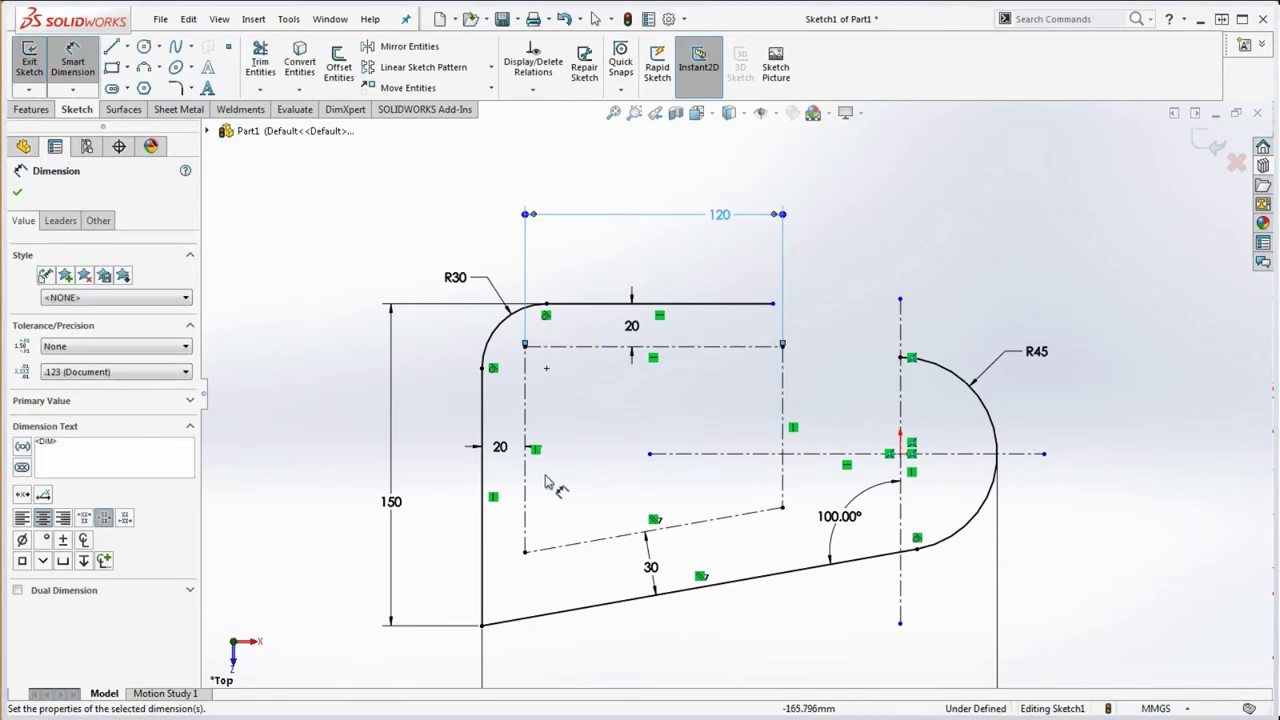
pyautogui.press('Escape')
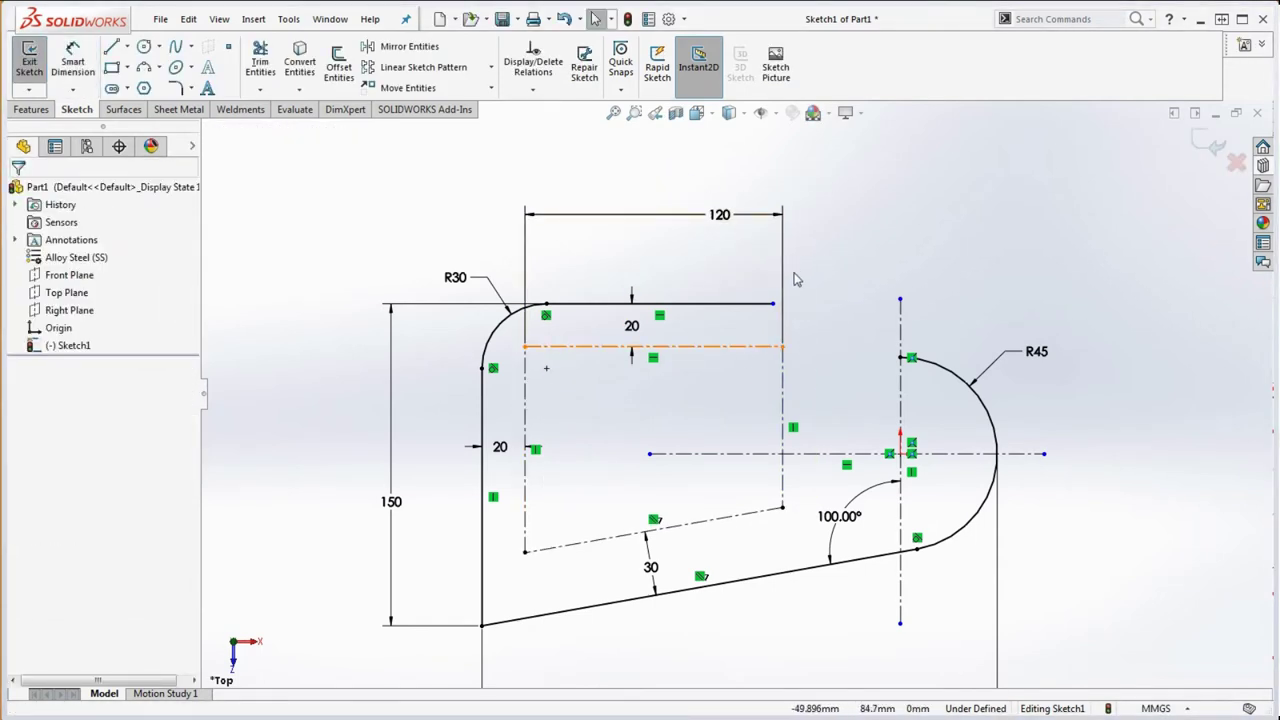
# Extend the profile's top line past the loop's right vertical centerline and make its free endpoint coincident with that centerline.
pyautogui.scroll(-5, 760, 278)
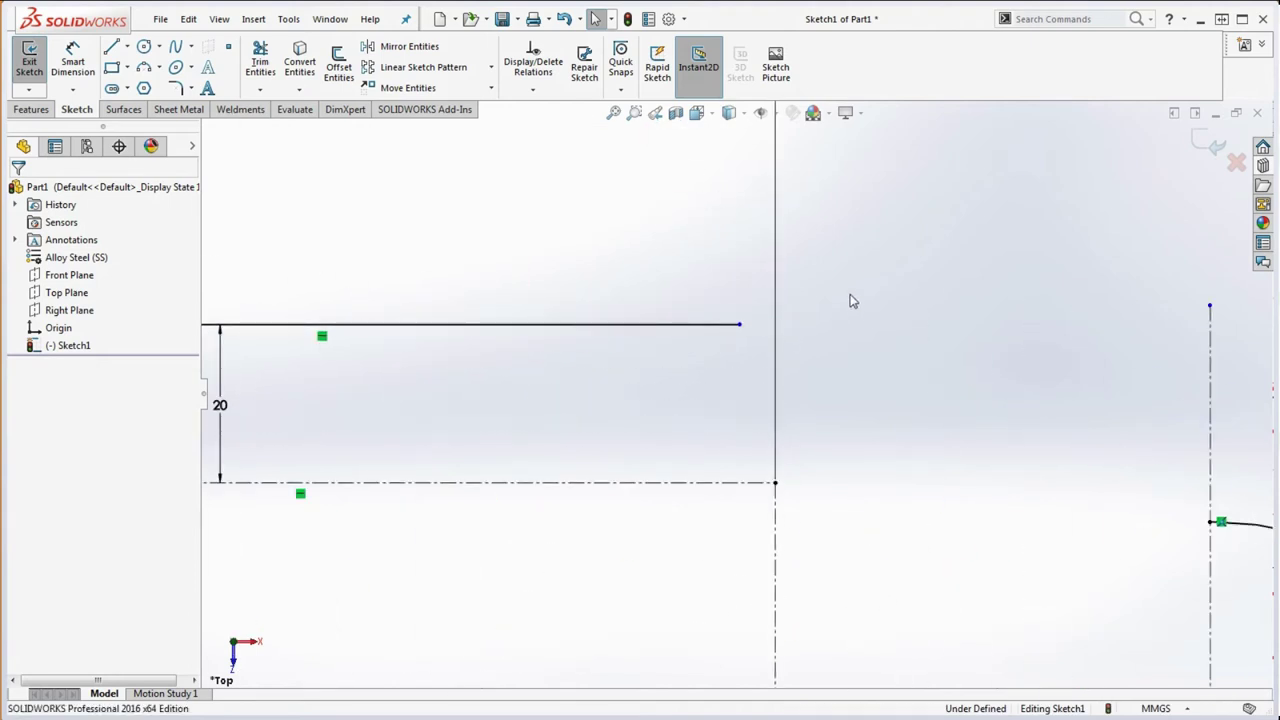
pyautogui.moveTo(740, 326); pyautogui.dragTo(857, 323)
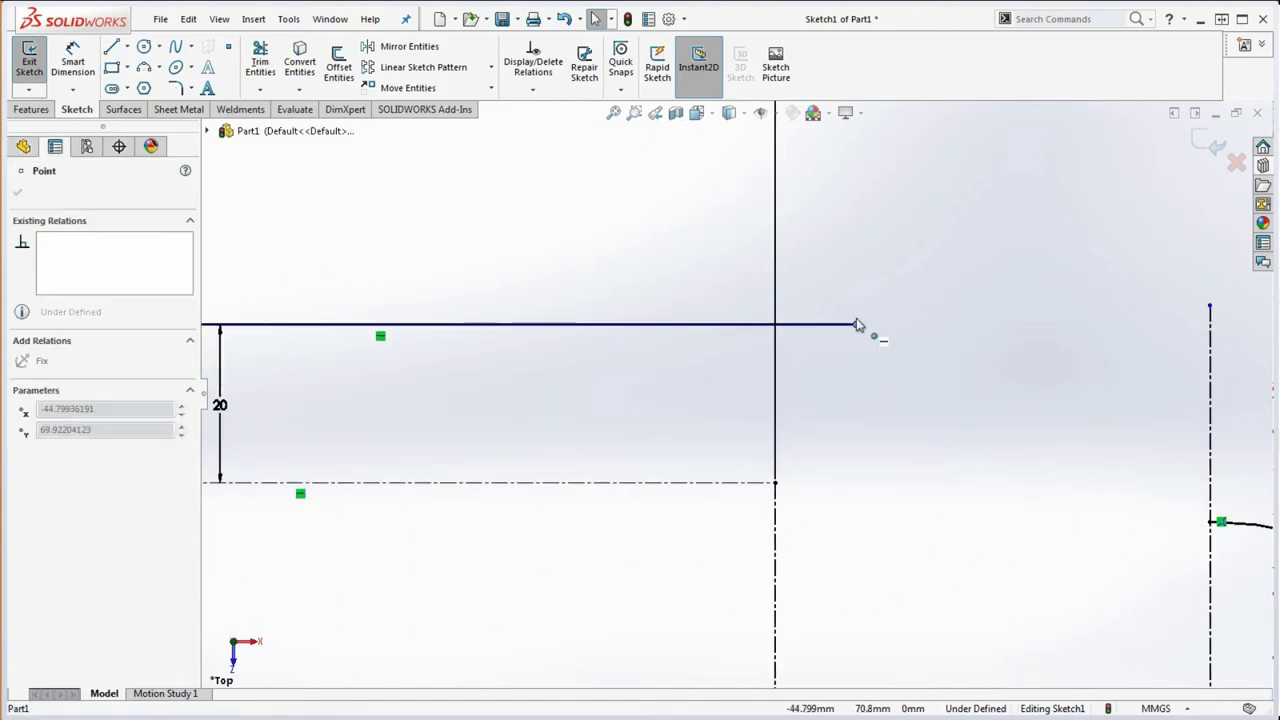
pyautogui.click(880, 380)
pyautogui.click(856, 324)
pyautogui.scroll(3, 863, 417)
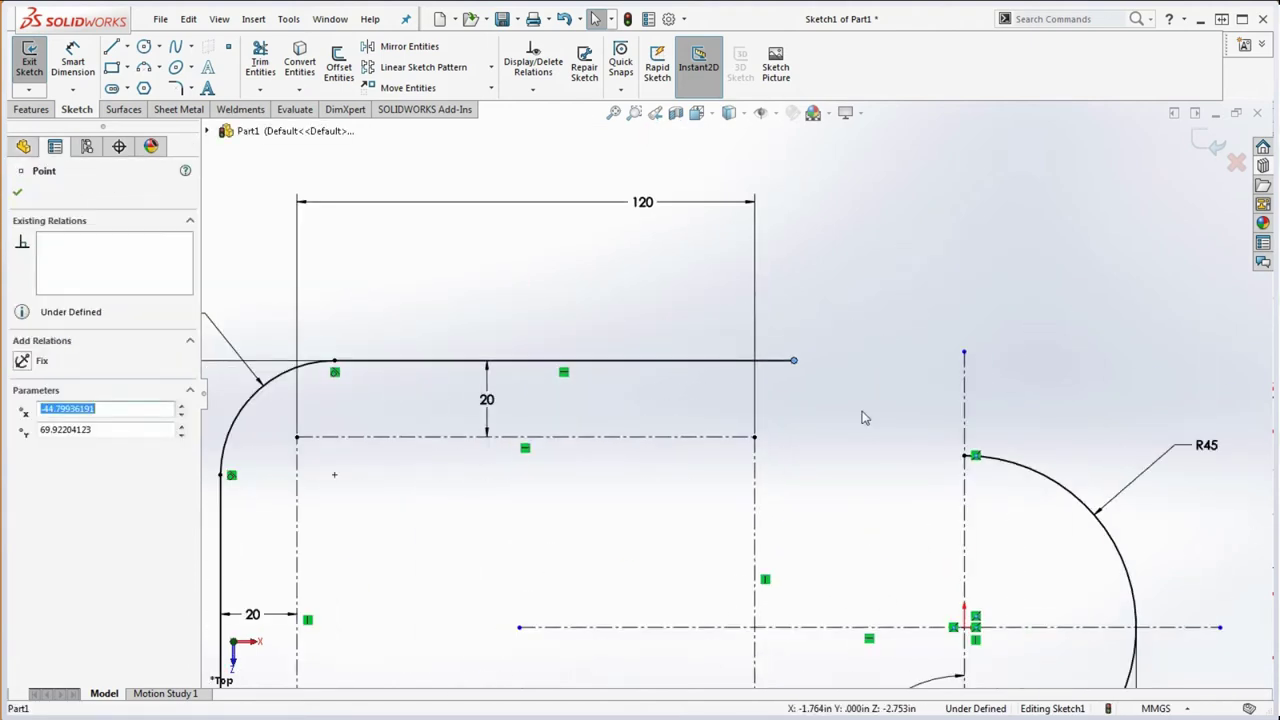
pyautogui.keyDown('ctrl'); pyautogui.click(758, 513); pyautogui.keyUp('ctrl')
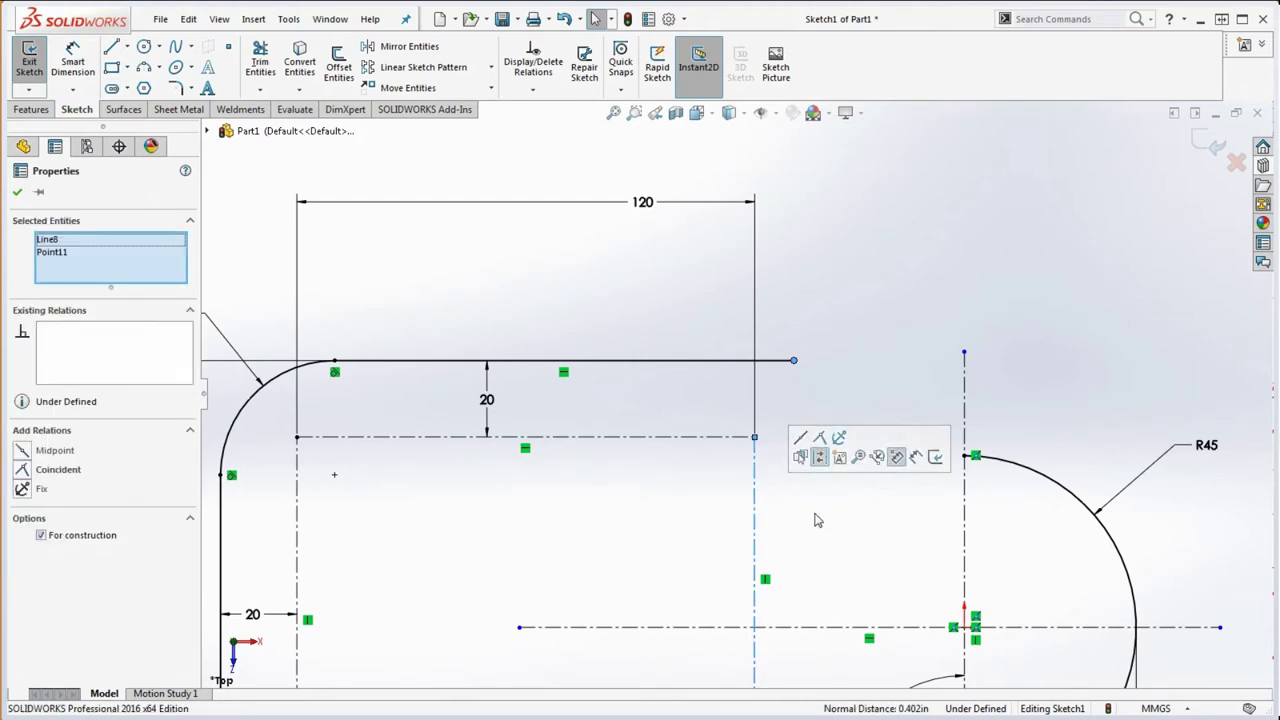
pyautogui.click(22, 470)
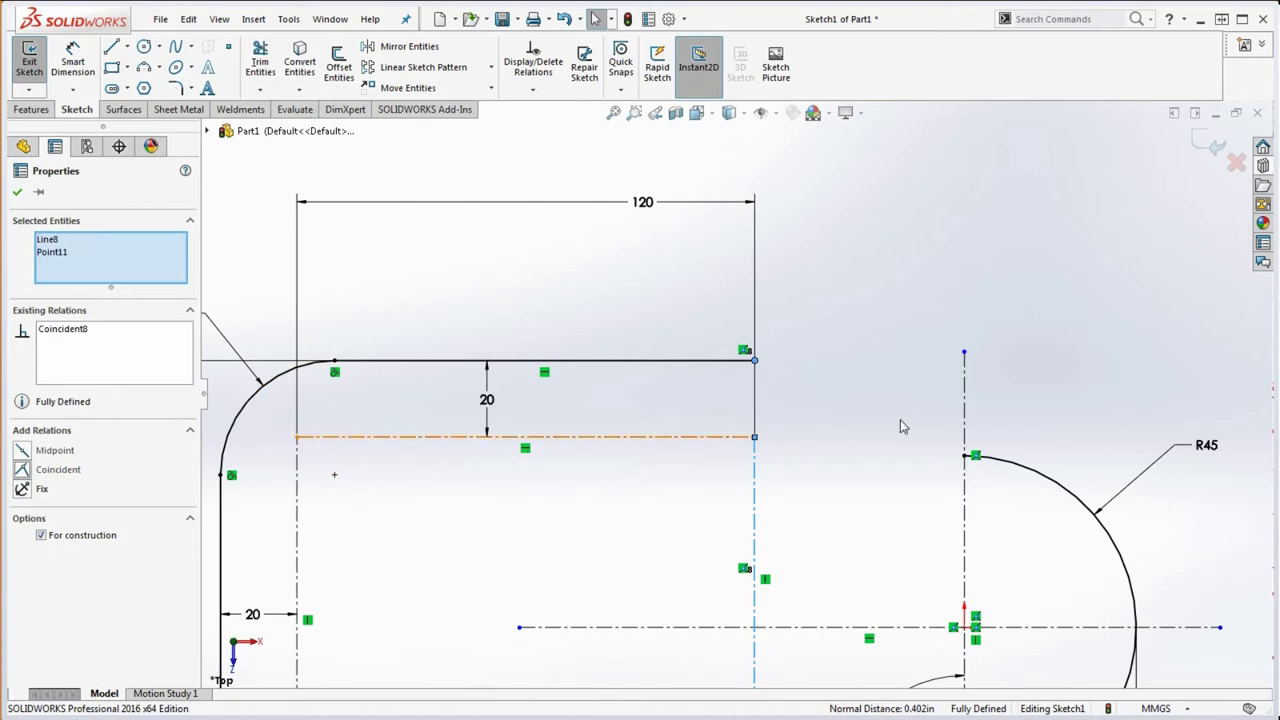
pyautogui.press('Escape')
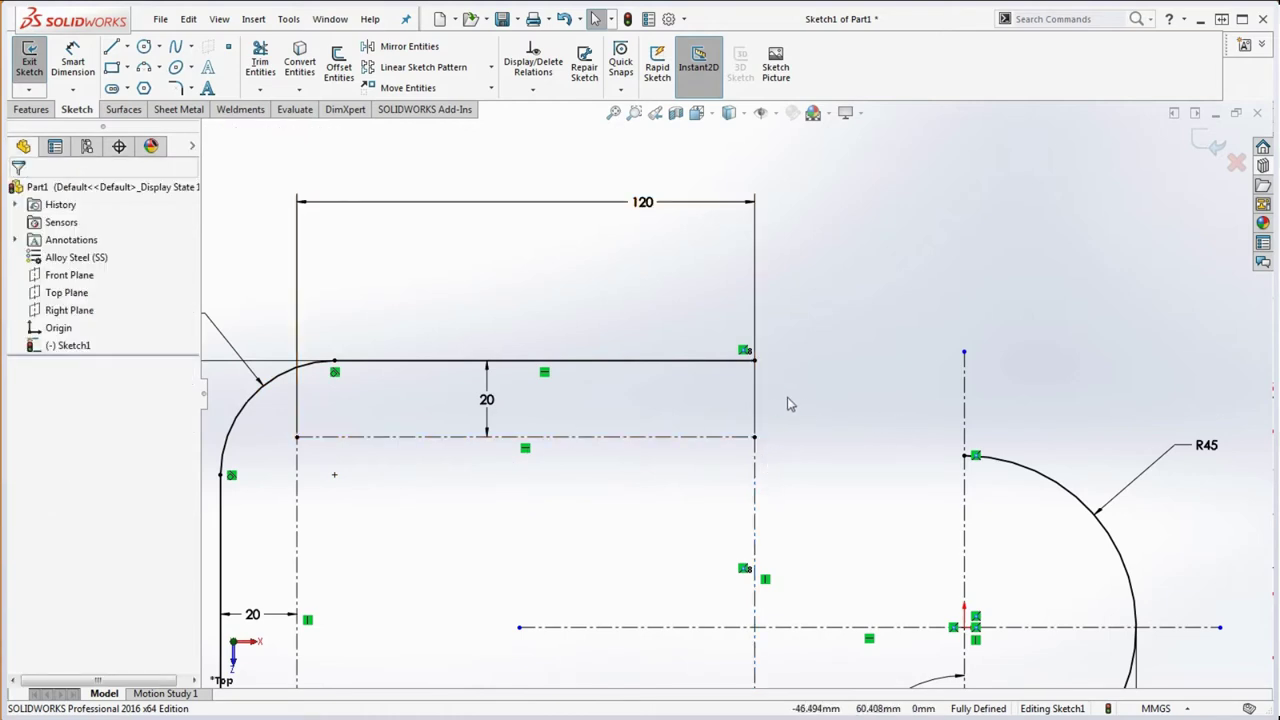
# Switch to the Position Guide PDF drawing to check the curve between the top edge and the R45 arc.
pyautogui.scroll(2, 800, 425)
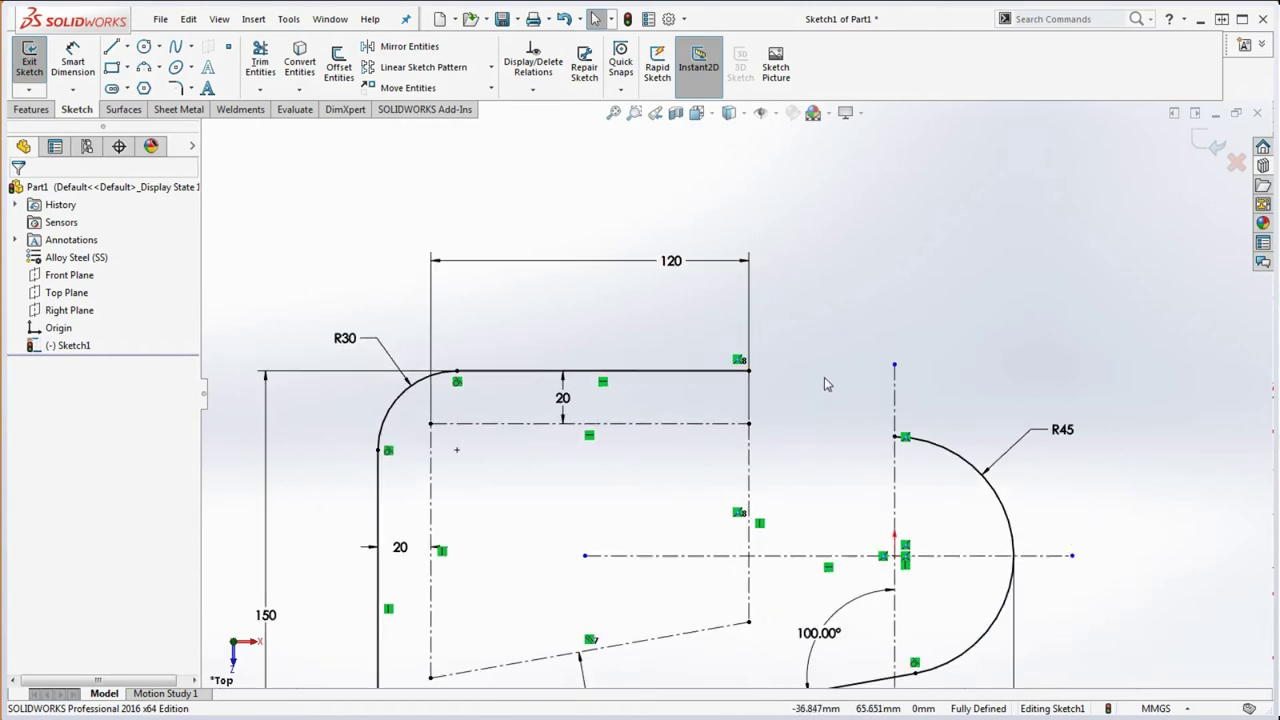
pyautogui.scroll(-3, 838, 434)
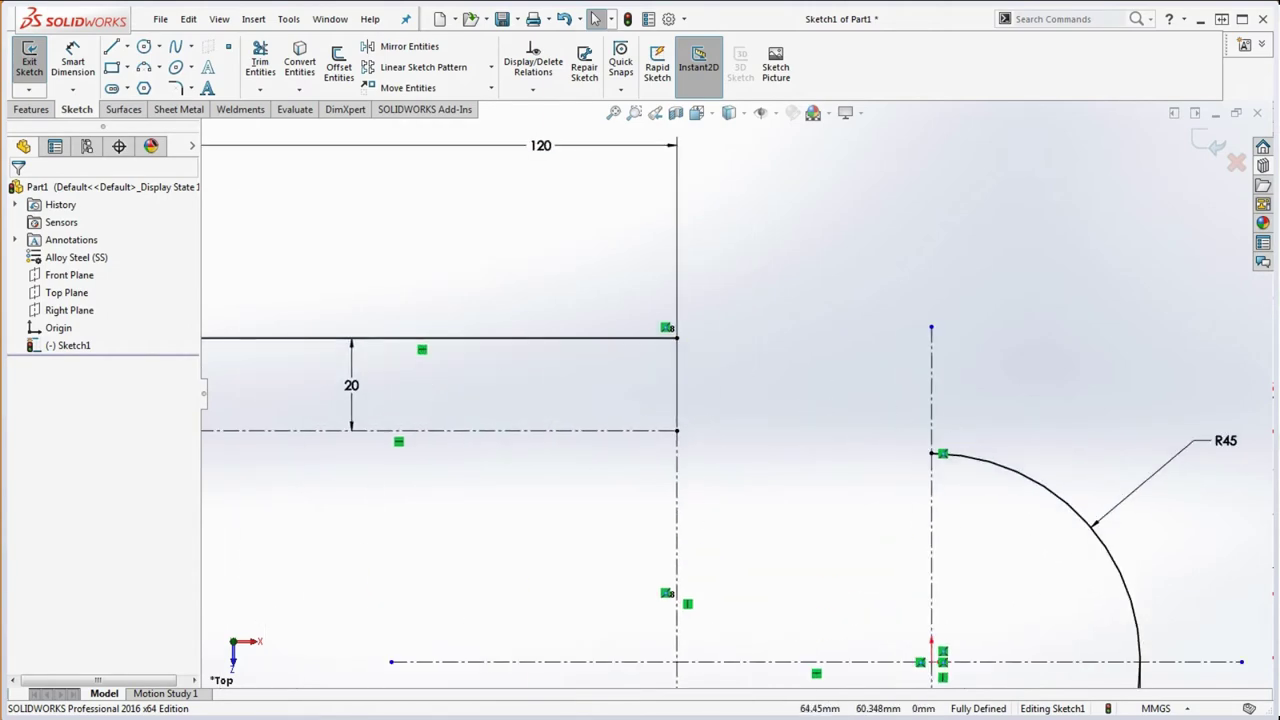
pyautogui.hotkey('alt', 'Tab')
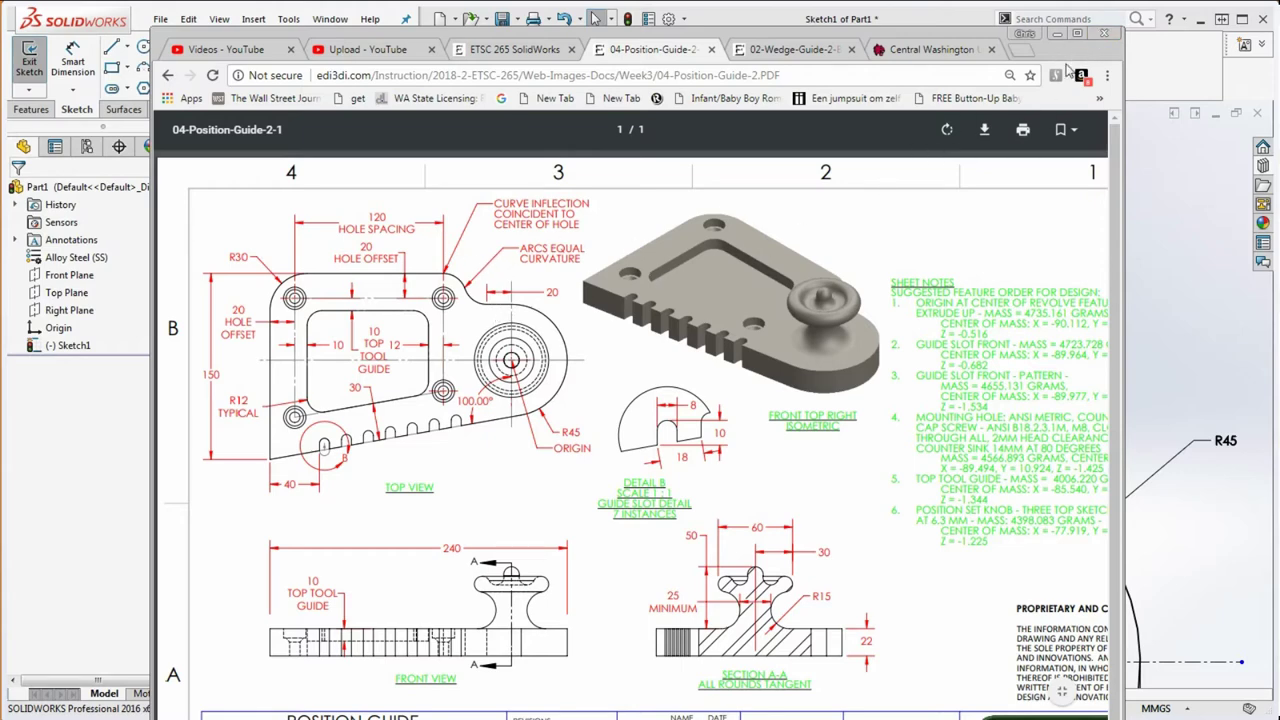
# Return to SOLIDWORKS and sketch a horizontal line about 19 mm long inward from the R45 arc's upper endpoint.
pyautogui.click(1056, 33)
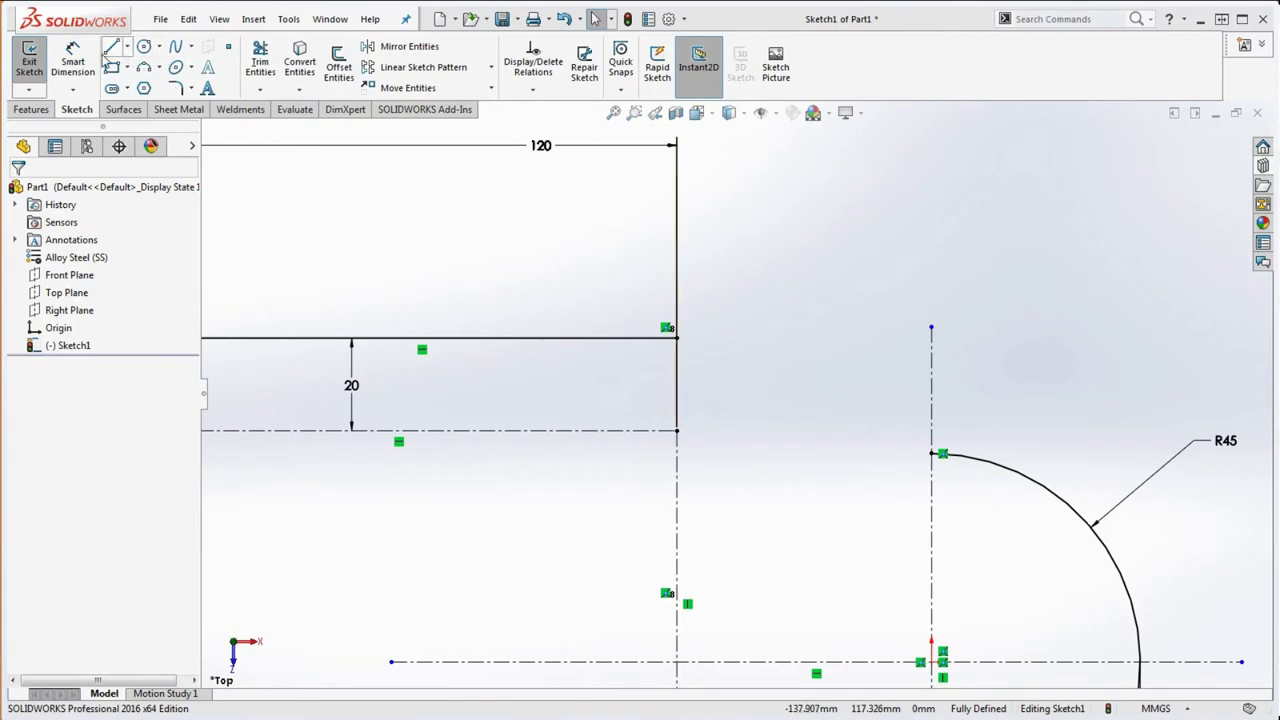
pyautogui.click(113, 51)
pyautogui.click(932, 454)
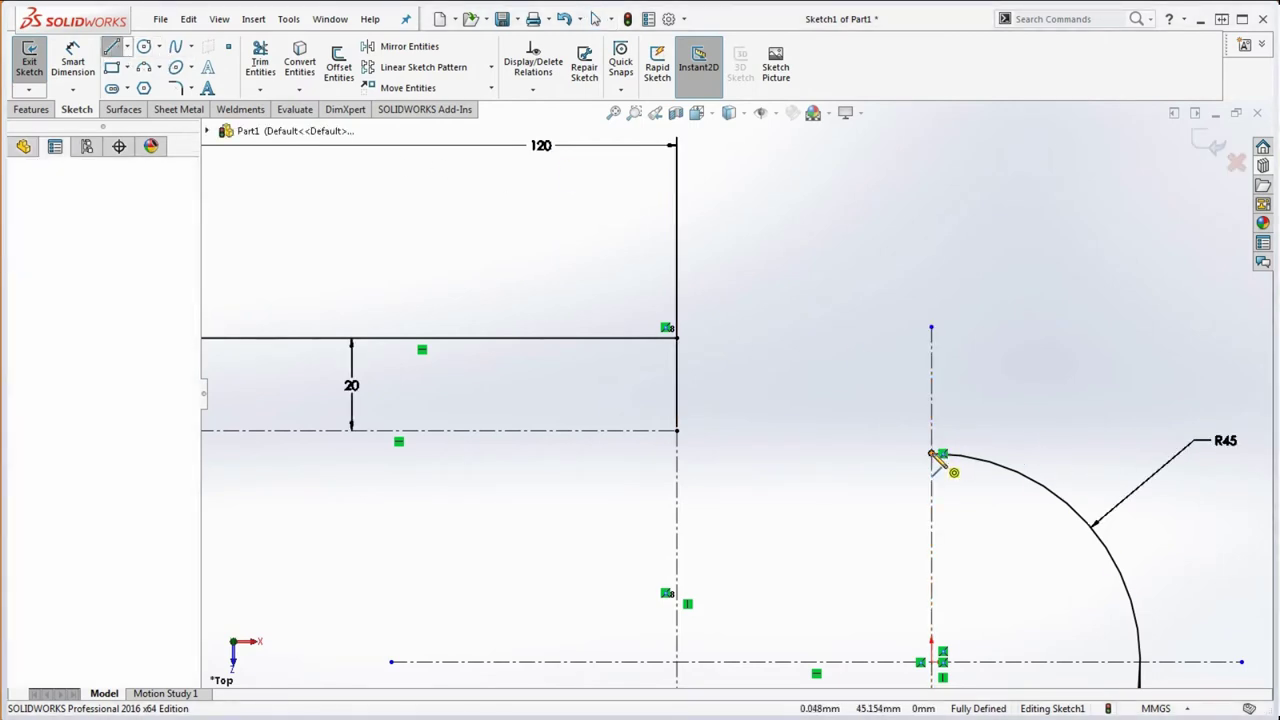
pyautogui.doubleClick(848, 454)
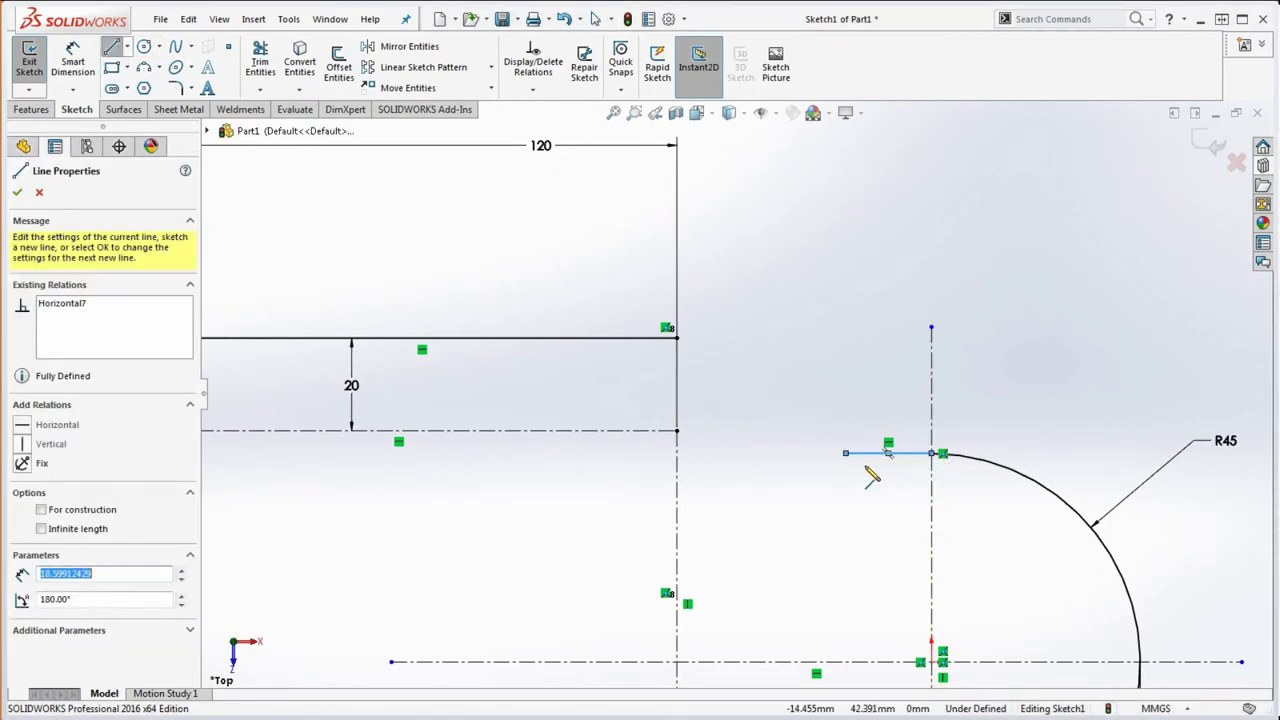
pyautogui.press('Escape')
# Dimension the short horizontal line at the R45 arc's upper end to 20 mm.
pyautogui.press('d')
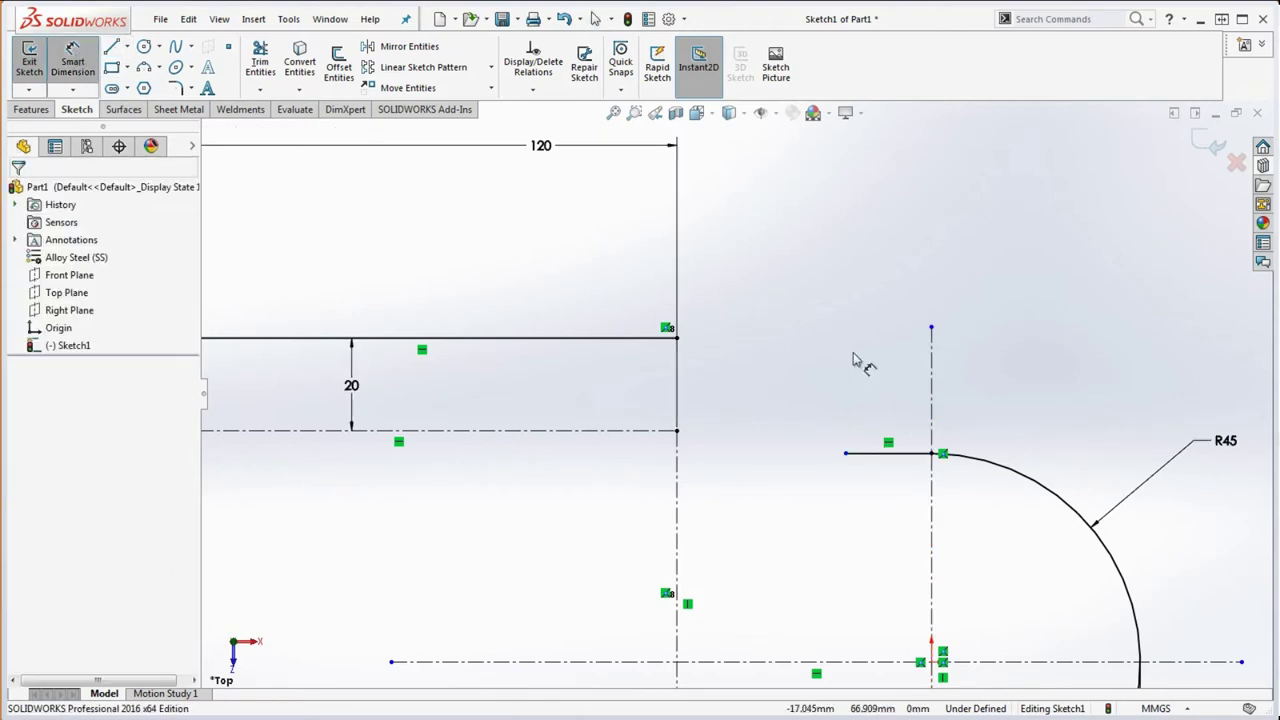
pyautogui.click(889, 454)
pyautogui.click(895, 482)
pyautogui.write('20')
pyautogui.press('Return')
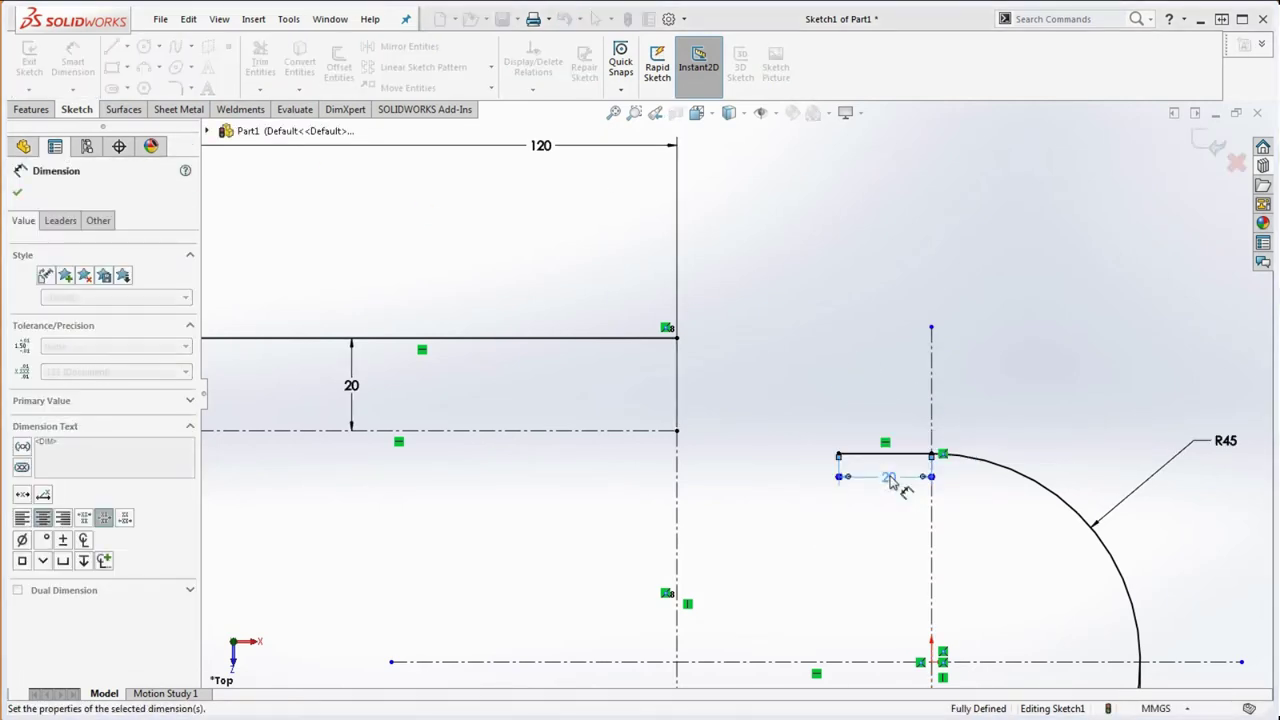
pyautogui.click(1060, 352)
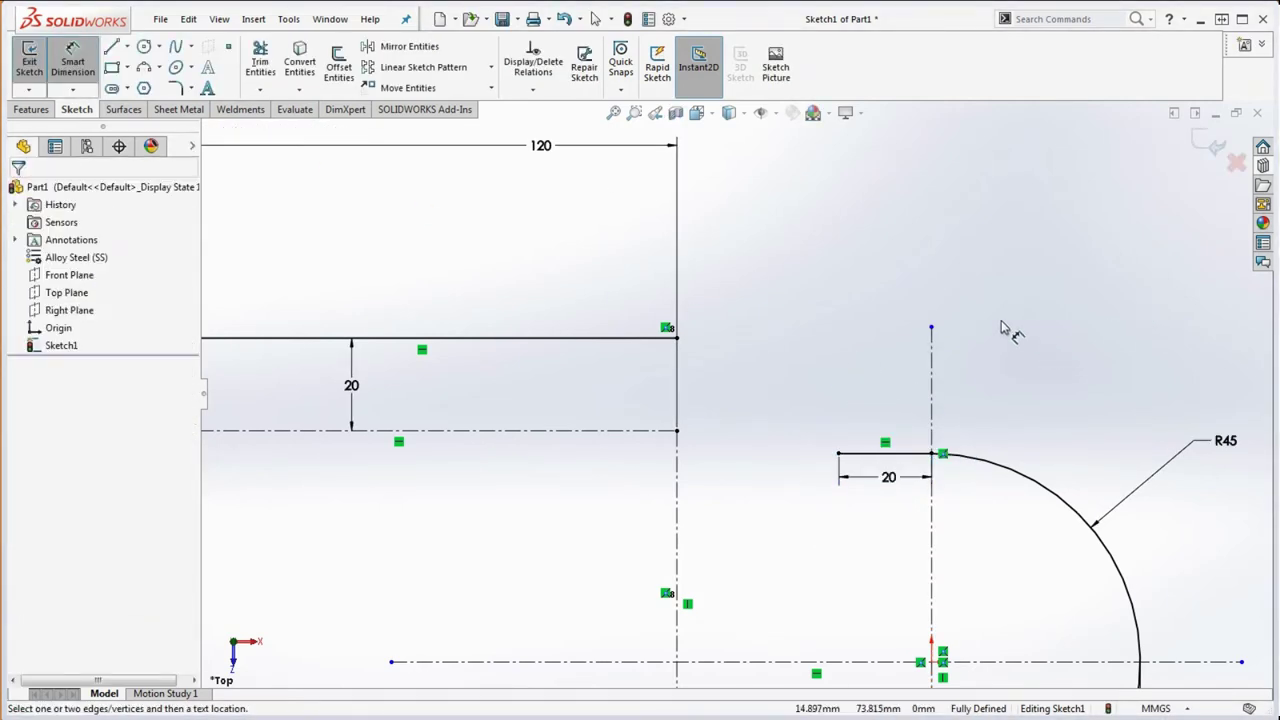
# Draw two consecutive tangent arcs, about R12 and R15, from the 20 mm line's free end up to the profile's top line endpoint.
pyautogui.click(158, 68)
pyautogui.click(165, 108)
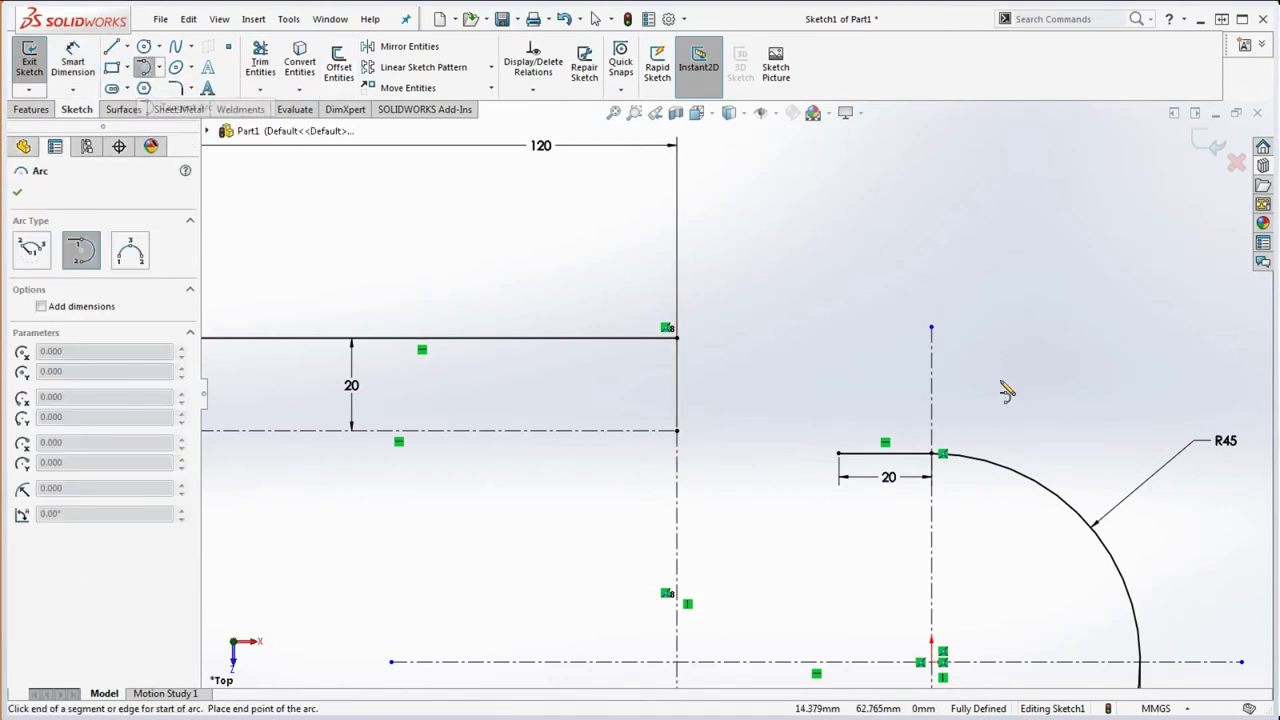
pyautogui.click(838, 453)
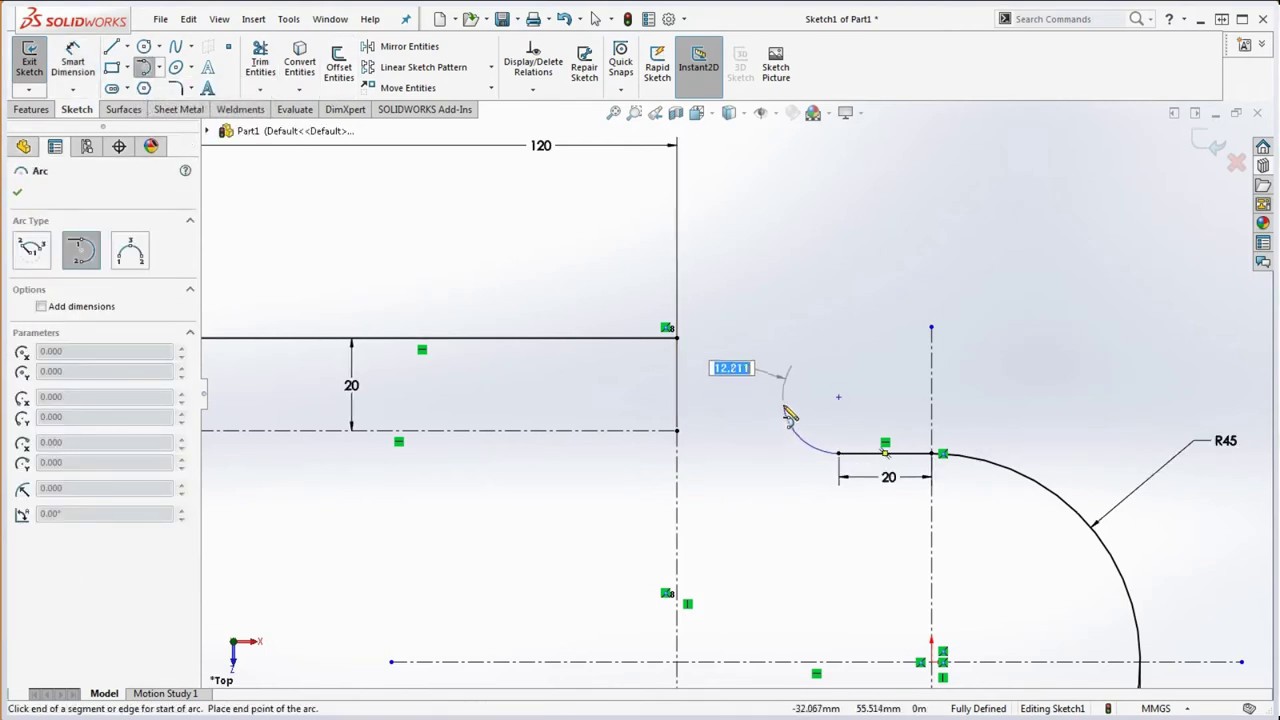
pyautogui.click(781, 396)
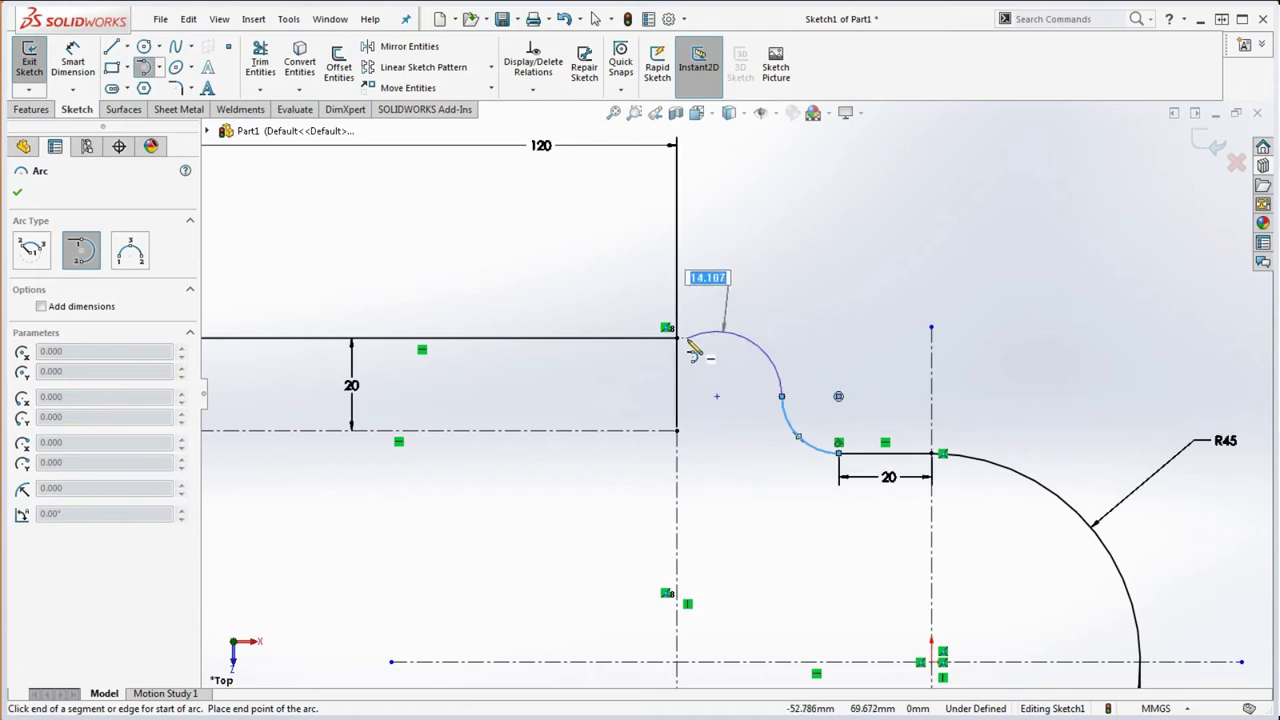
pyautogui.click(678, 340)
pyautogui.press('Escape')
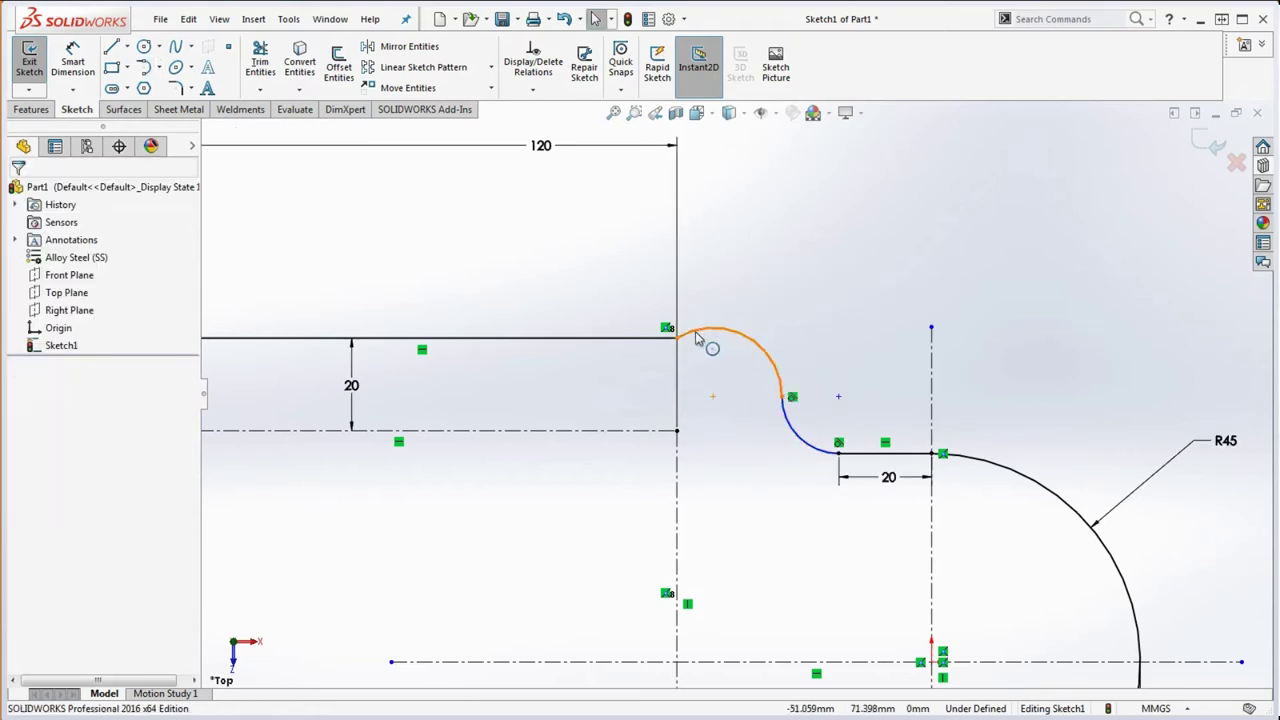
# Make the upper connecting arc tangent to the profile's top line.
pyautogui.click(703, 333)
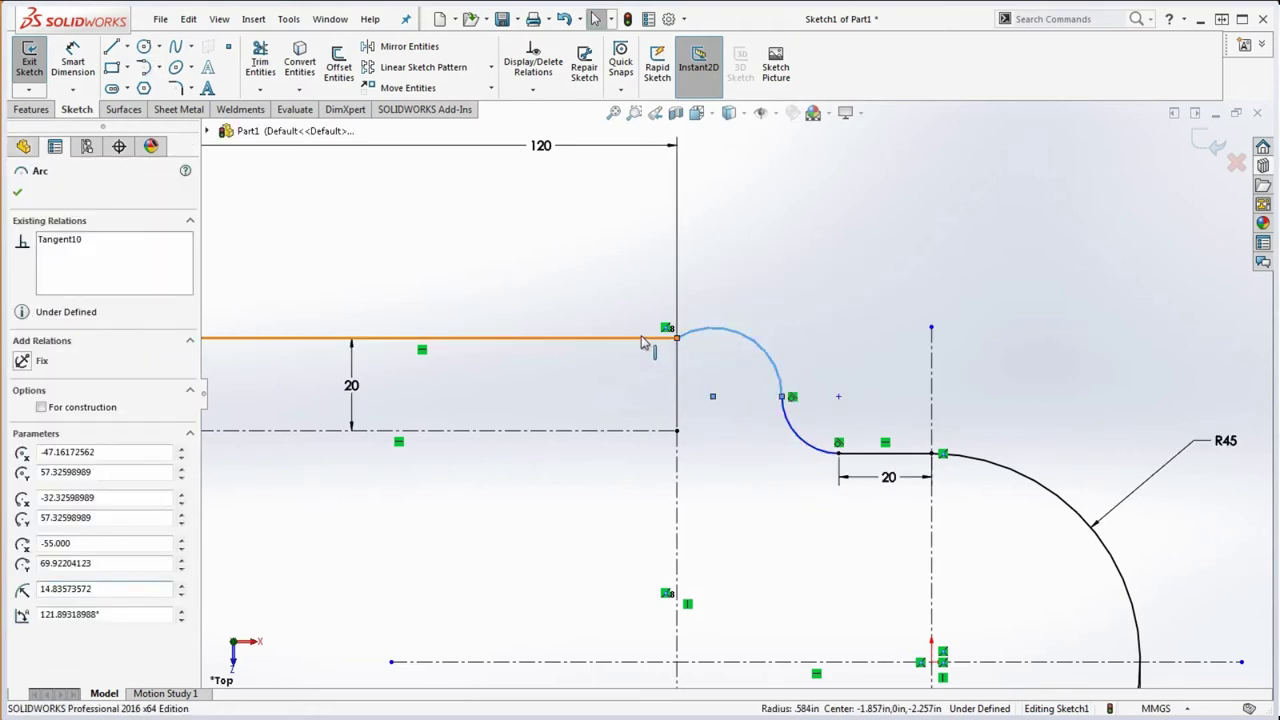
pyautogui.keyDown('ctrl'); pyautogui.click(651, 338); pyautogui.keyUp('ctrl')
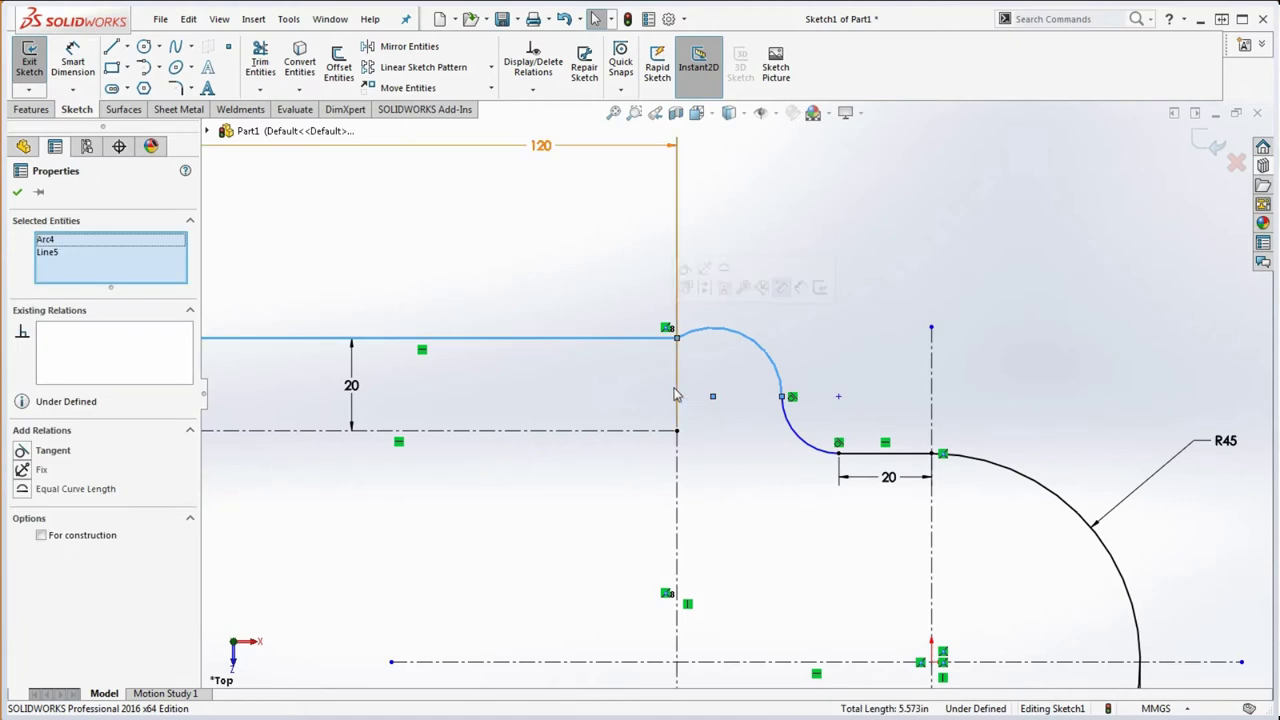
pyautogui.click(30, 451)
pyautogui.click(840, 285)
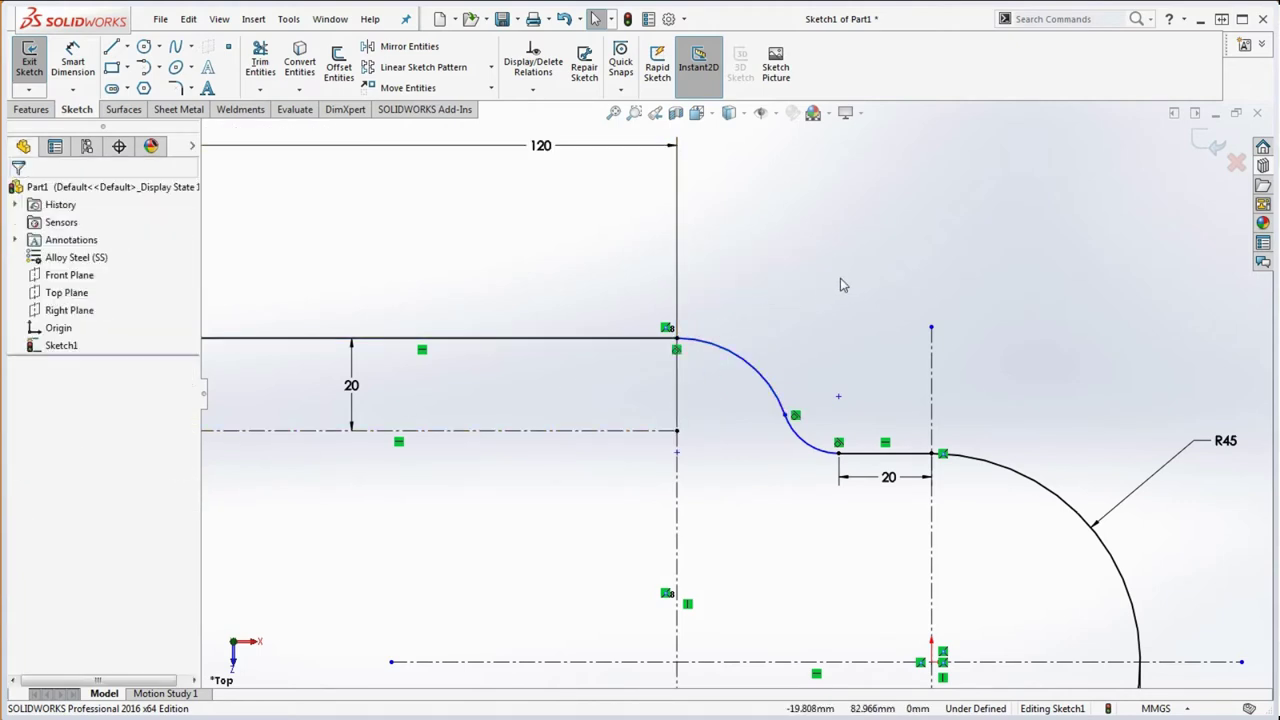
# Apply an Equal relation to the two connecting arcs of the S-curve.
pyautogui.click(813, 447)
pyautogui.keyDown('ctrl'); pyautogui.click(770, 388); pyautogui.keyUp('ctrl')
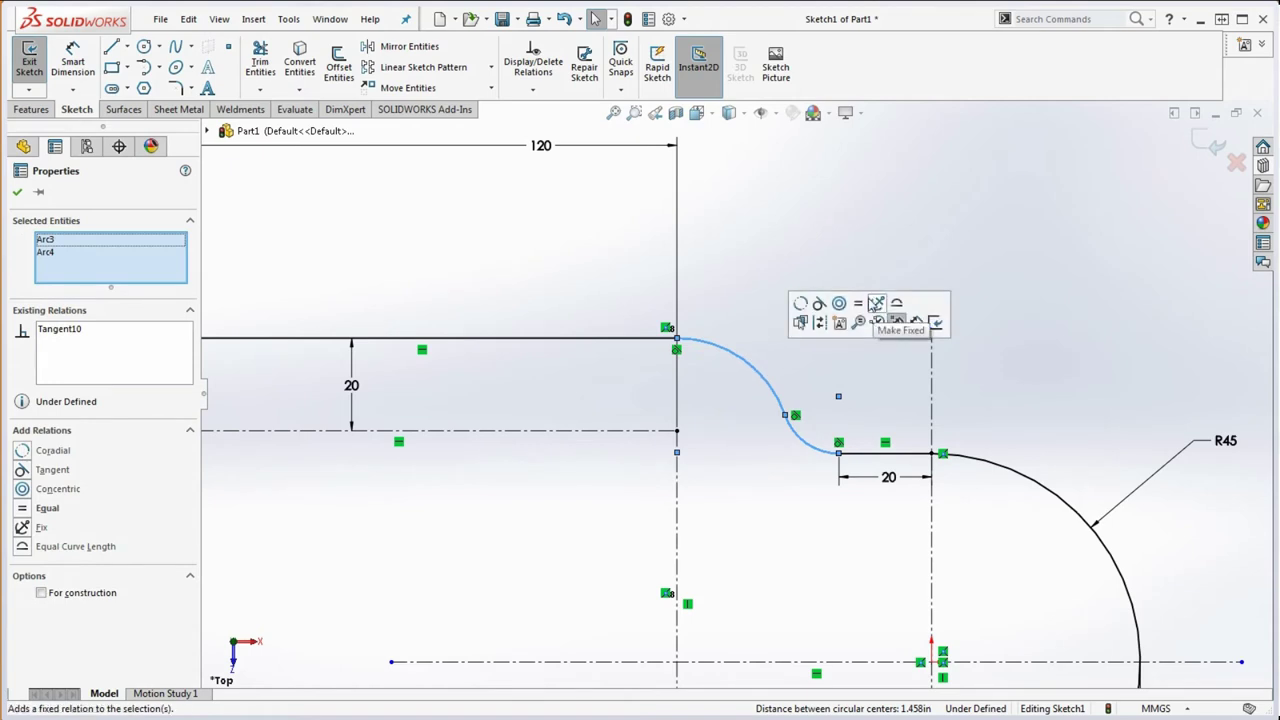
pyautogui.click(858, 303)
pyautogui.click(804, 228)
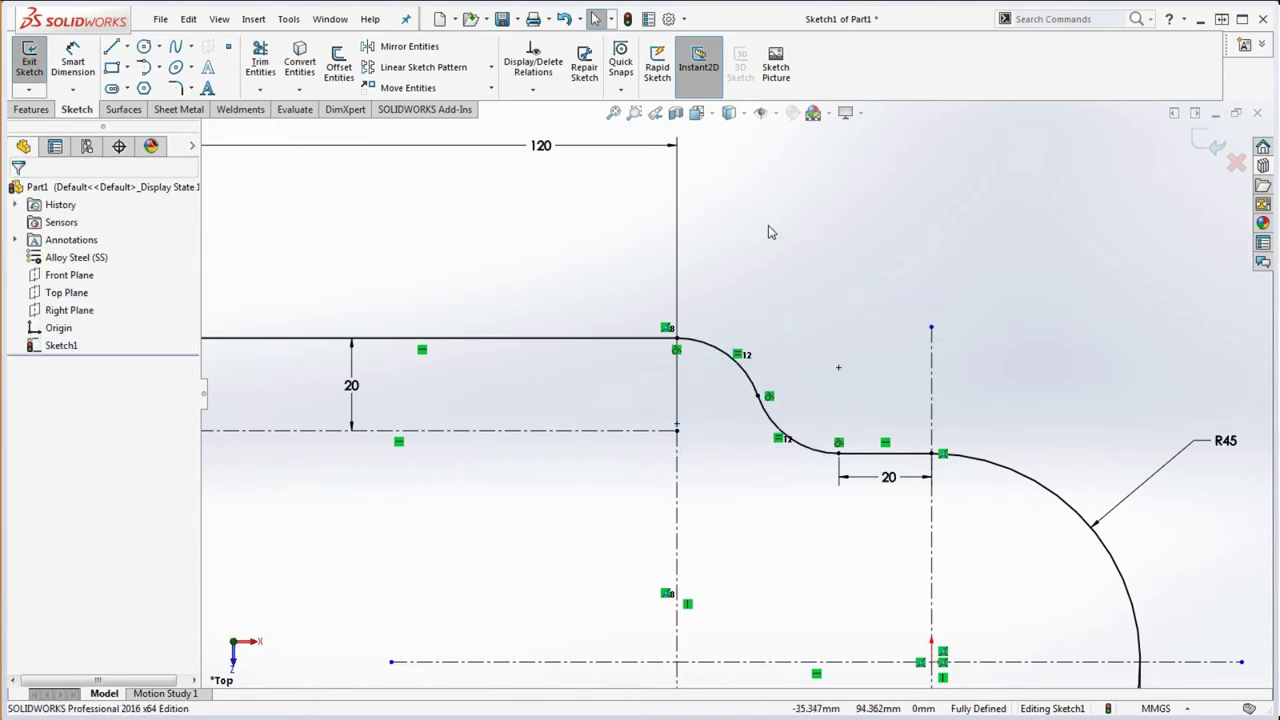
# Examine the upper connecting arc's center point against the centerline loop's upper corner below it.
pyautogui.click(679, 275)
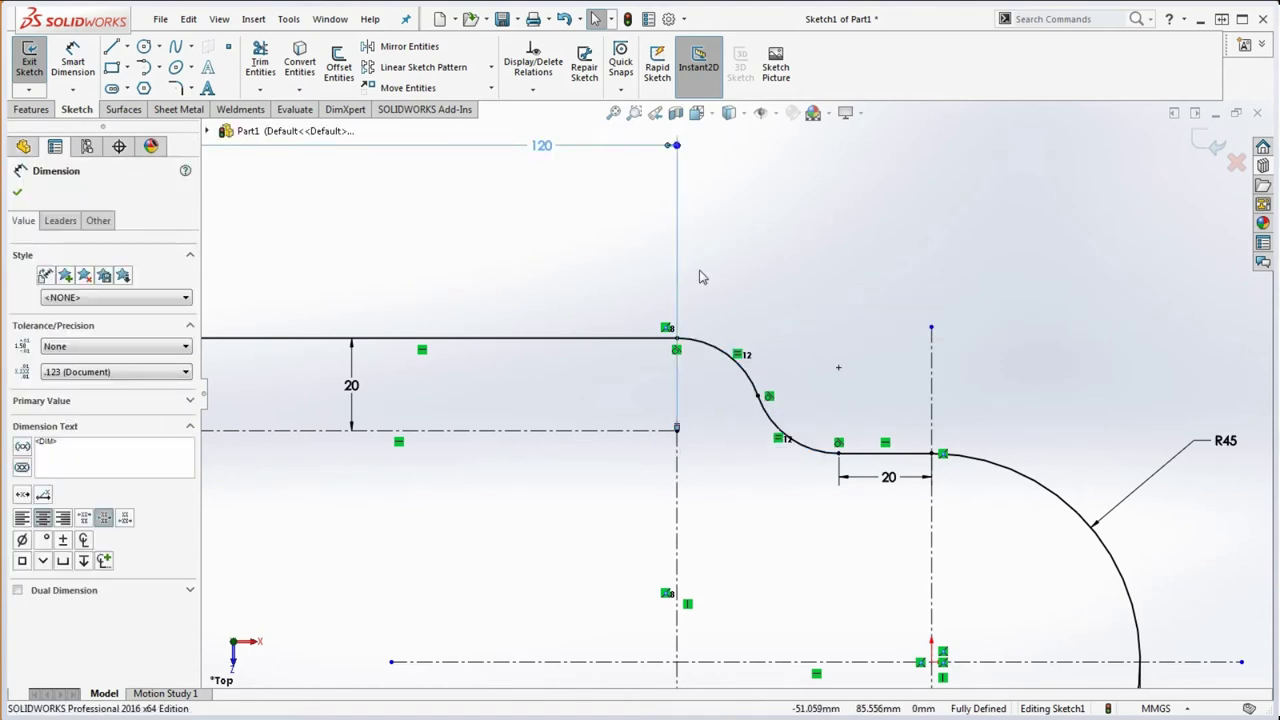
pyautogui.click(689, 513)
pyautogui.scroll(-5, 711, 432)
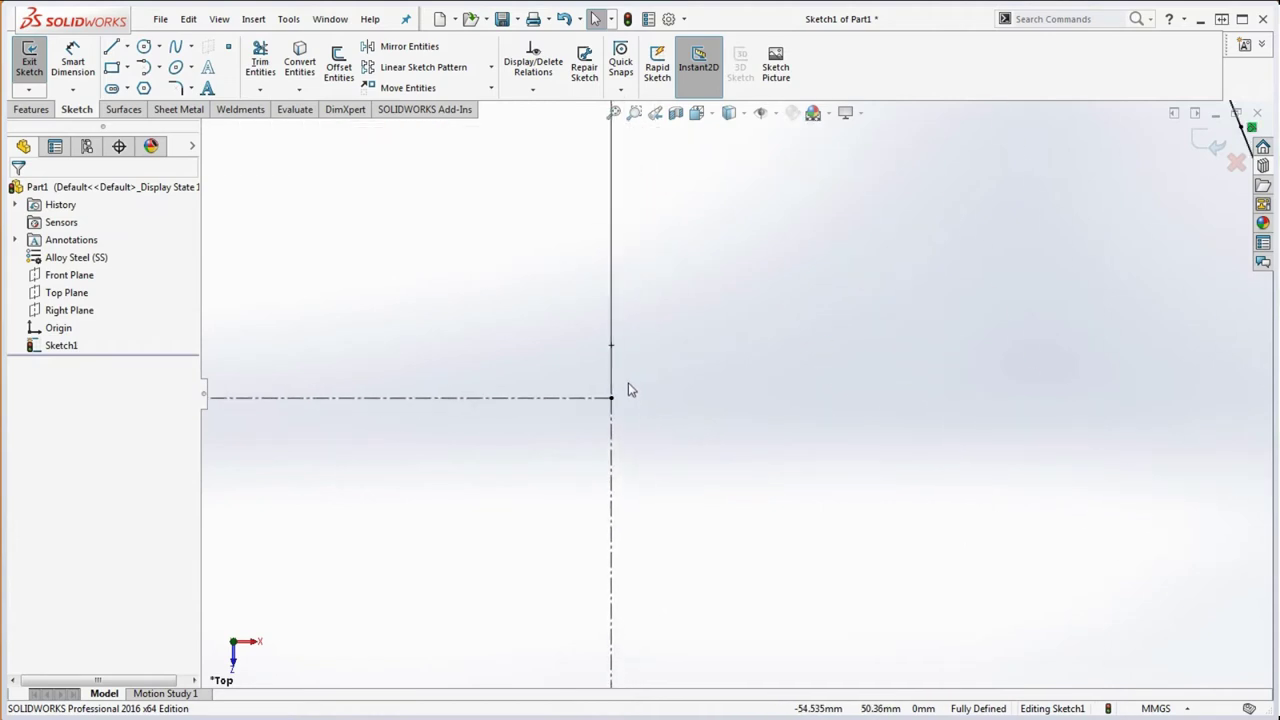
pyautogui.scroll(2, 650, 391)
pyautogui.scroll(2, 798, 354)
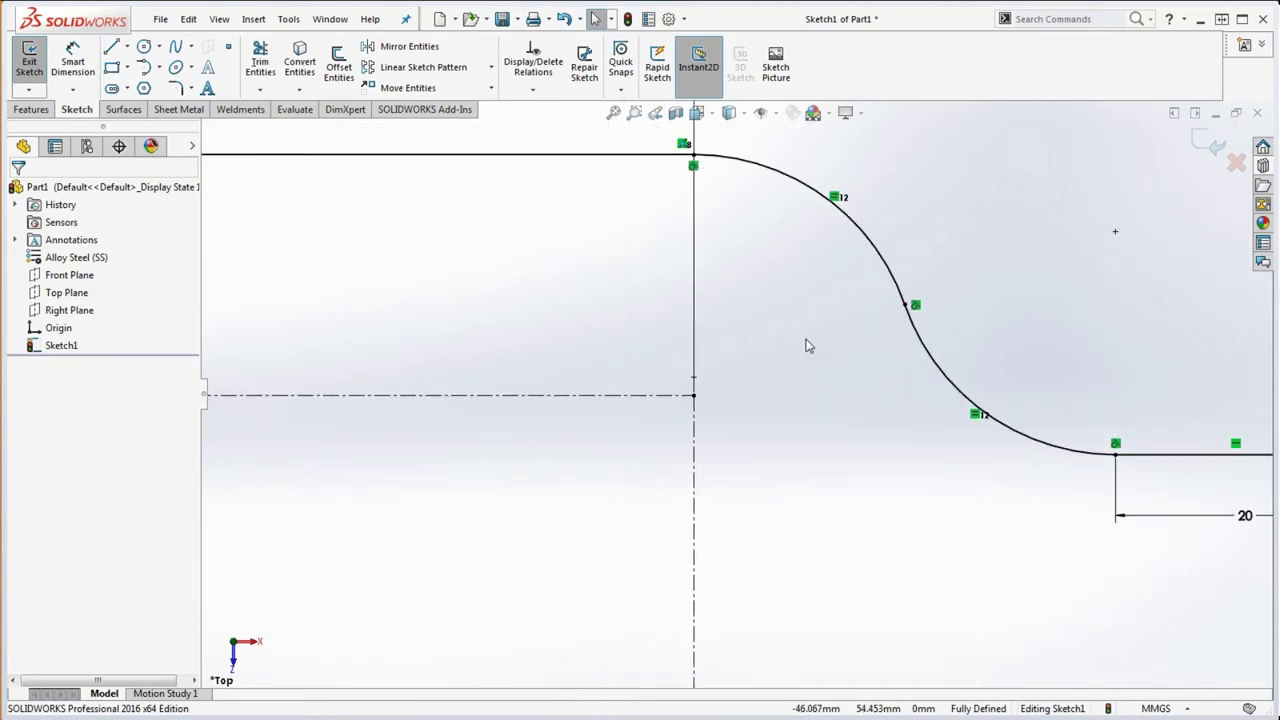
pyautogui.click(880, 255)
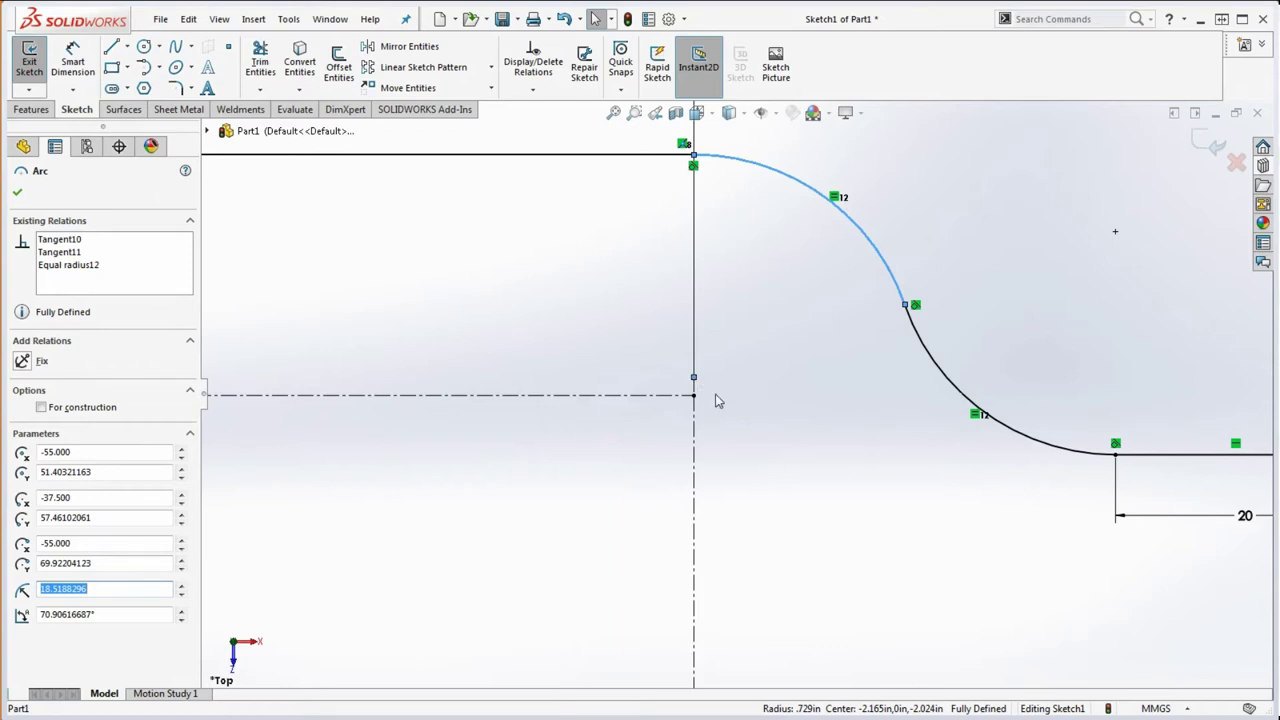
pyautogui.click(715, 401)
pyautogui.click(715, 404)
pyautogui.click(695, 398)
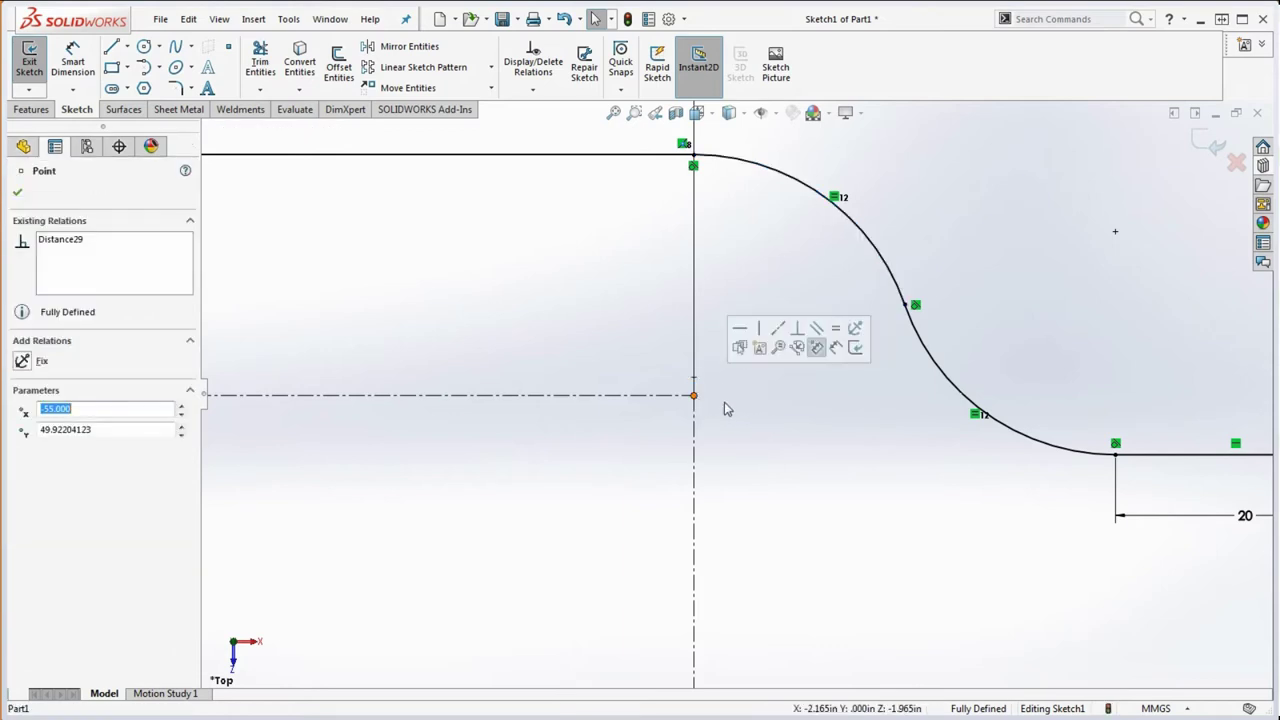
pyautogui.scroll(3, 723, 406)
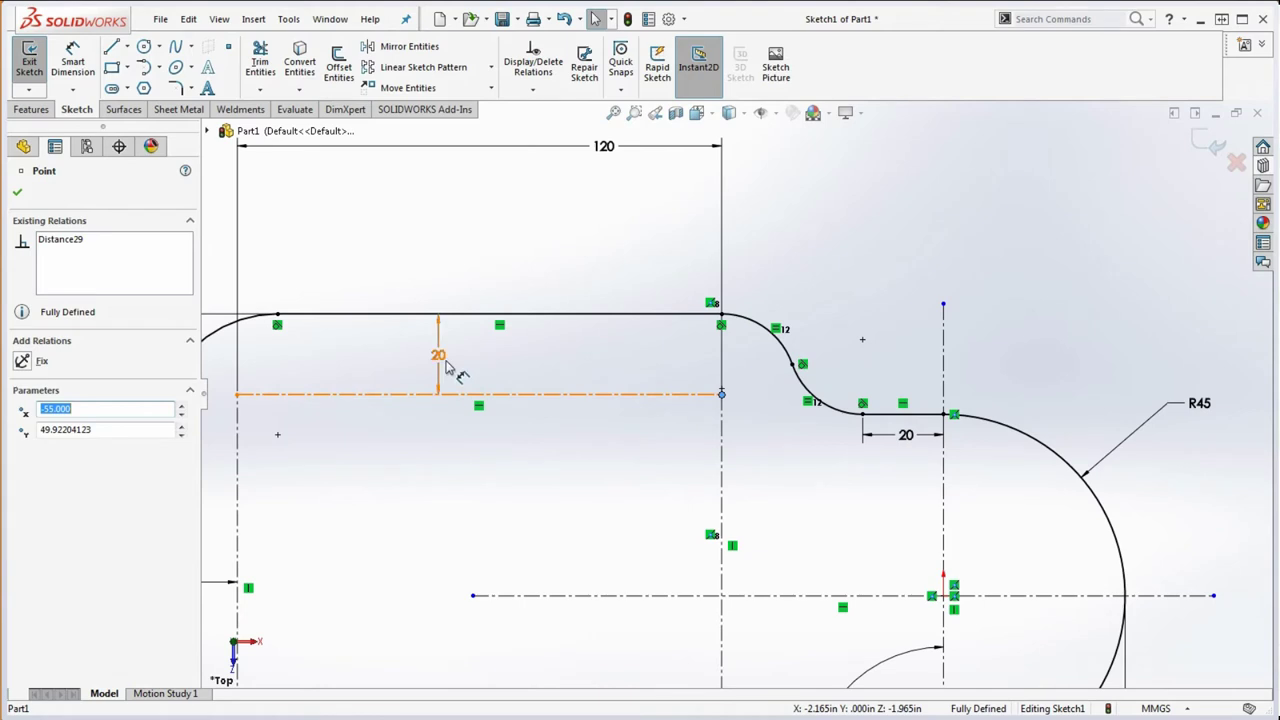
pyautogui.press('Escape')
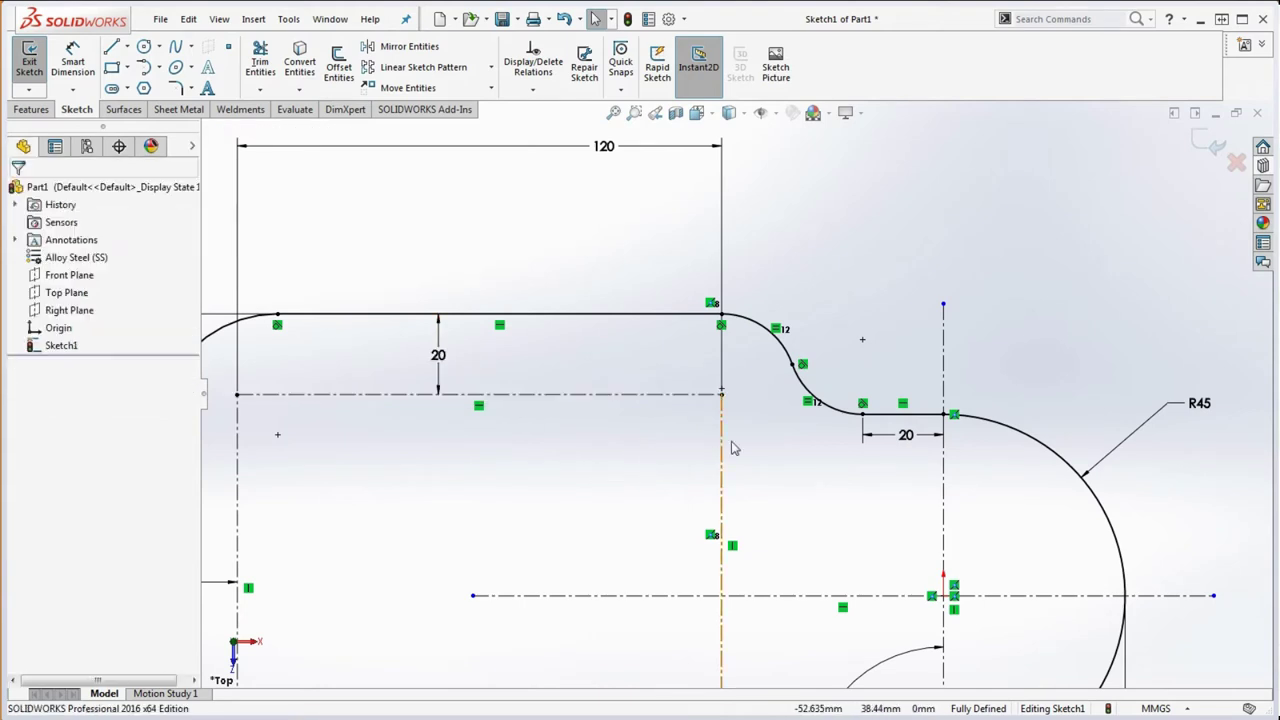
pyautogui.scroll(-5, 733, 420)
pyautogui.scroll(5, 742, 387)
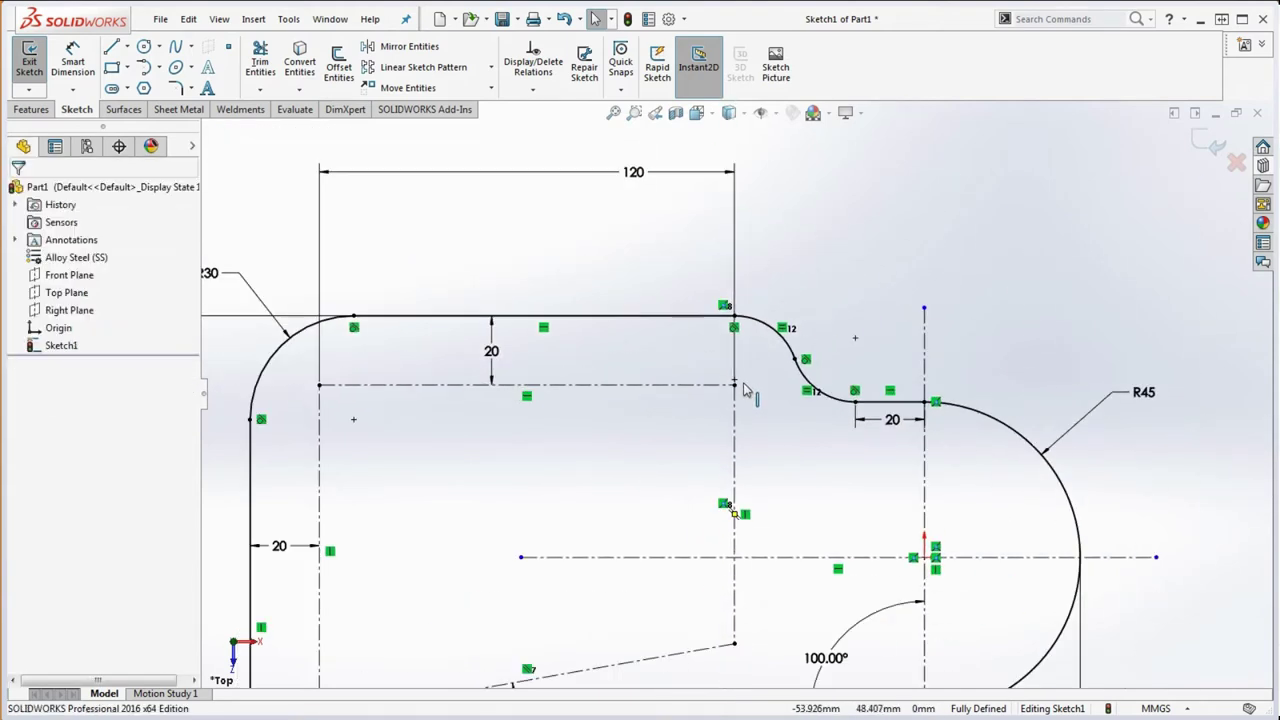
# Delete the 20 mm dimension below the profile's top edge and merge the loop's upper corner with the upper connecting arc's center.
pyautogui.click(495, 345)
pyautogui.press('Delete')
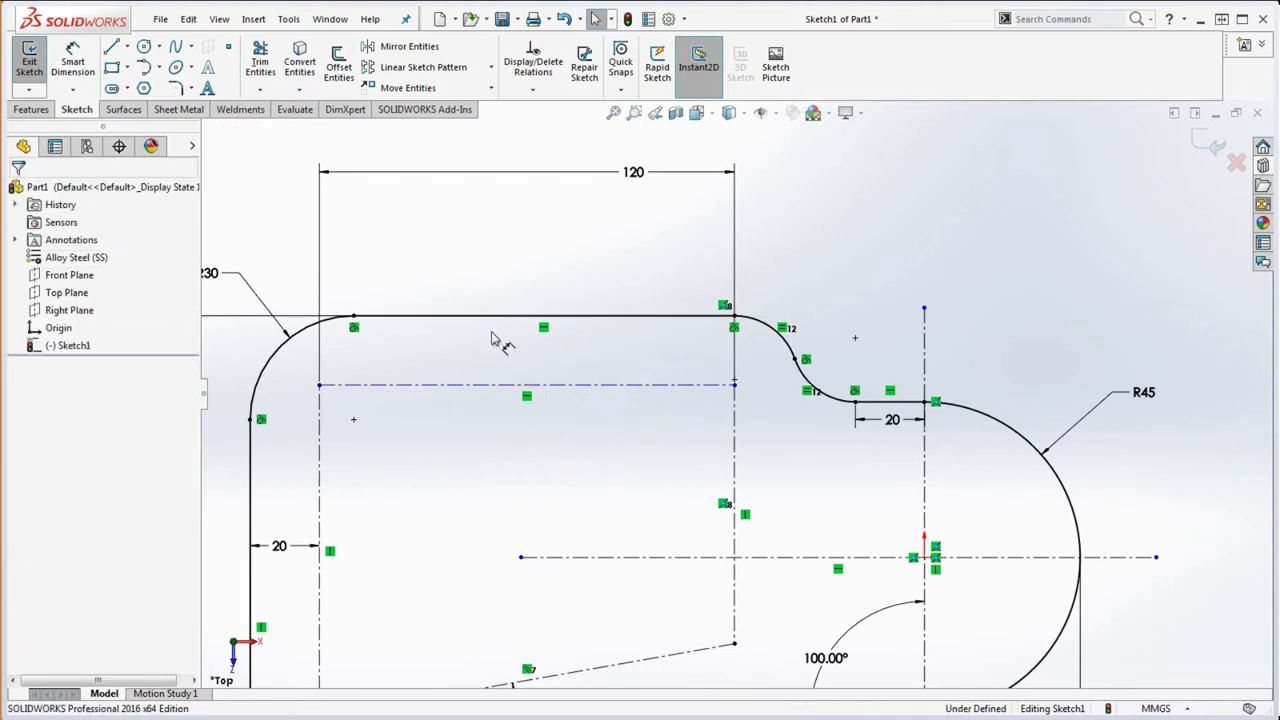
pyautogui.click(734, 385)
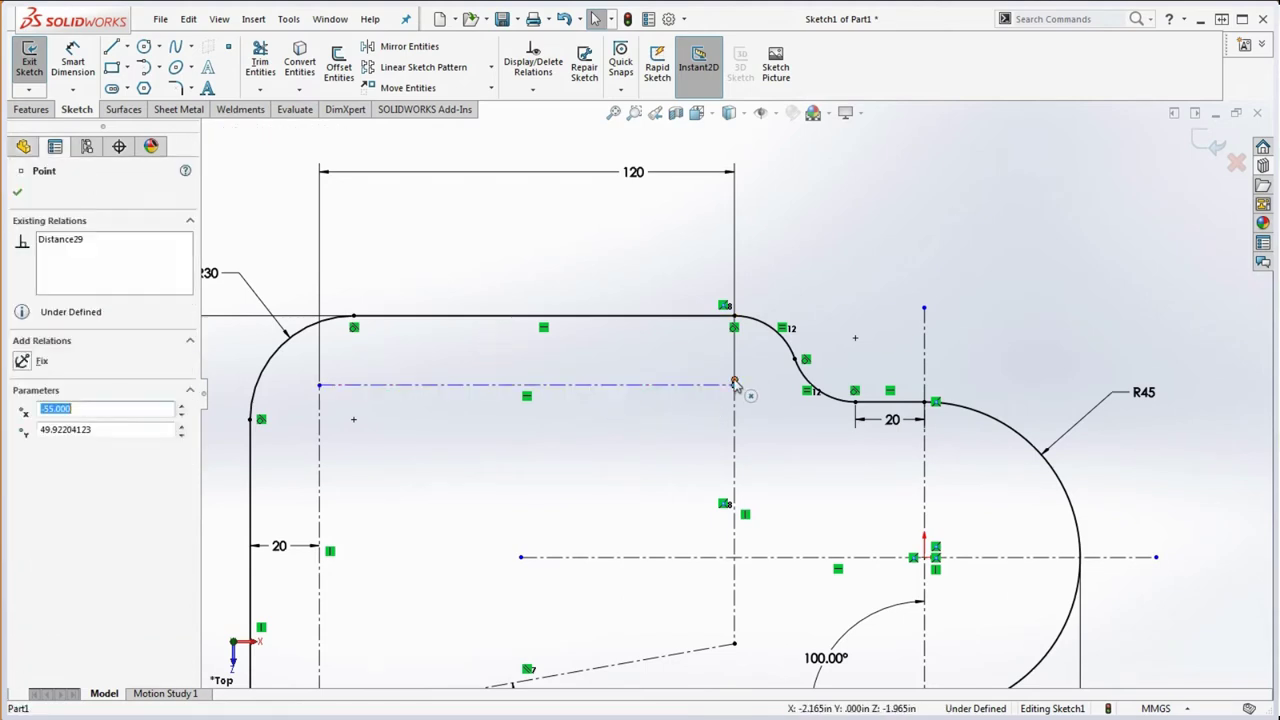
pyautogui.keyDown('ctrl'); pyautogui.click(735, 386); pyautogui.keyUp('ctrl')
pyautogui.click(28, 511)
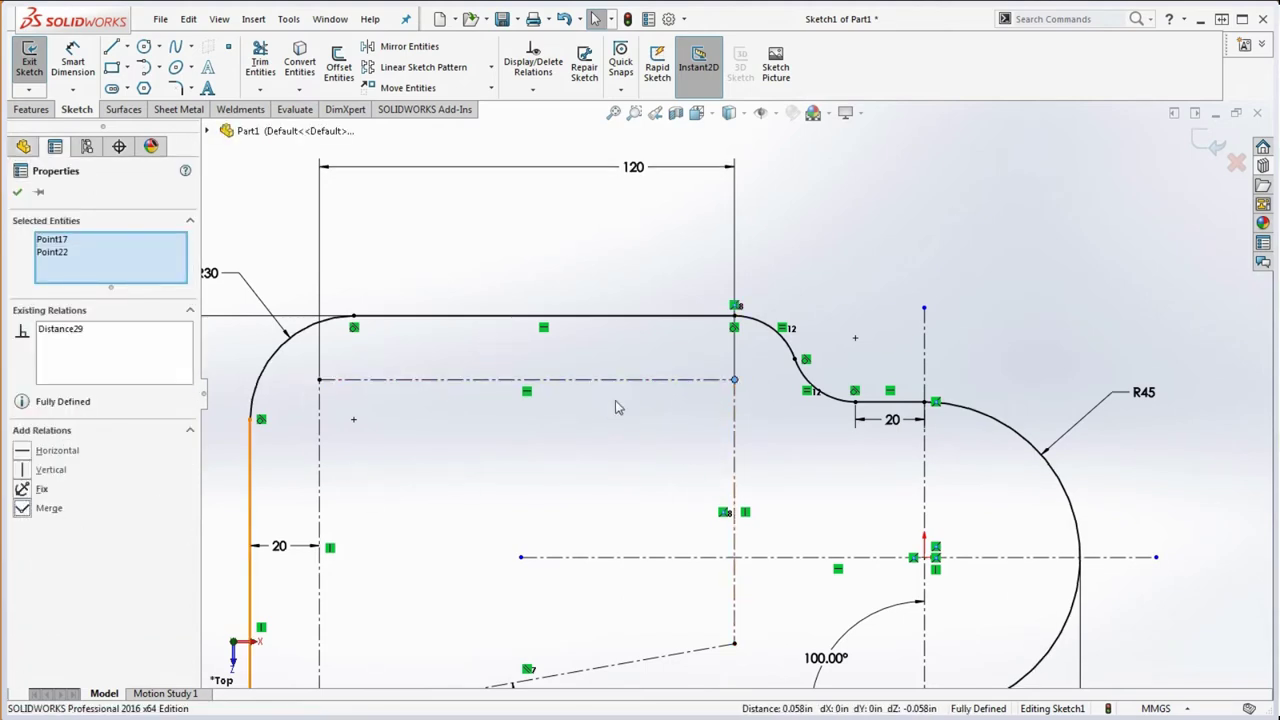
pyautogui.click(880, 303)
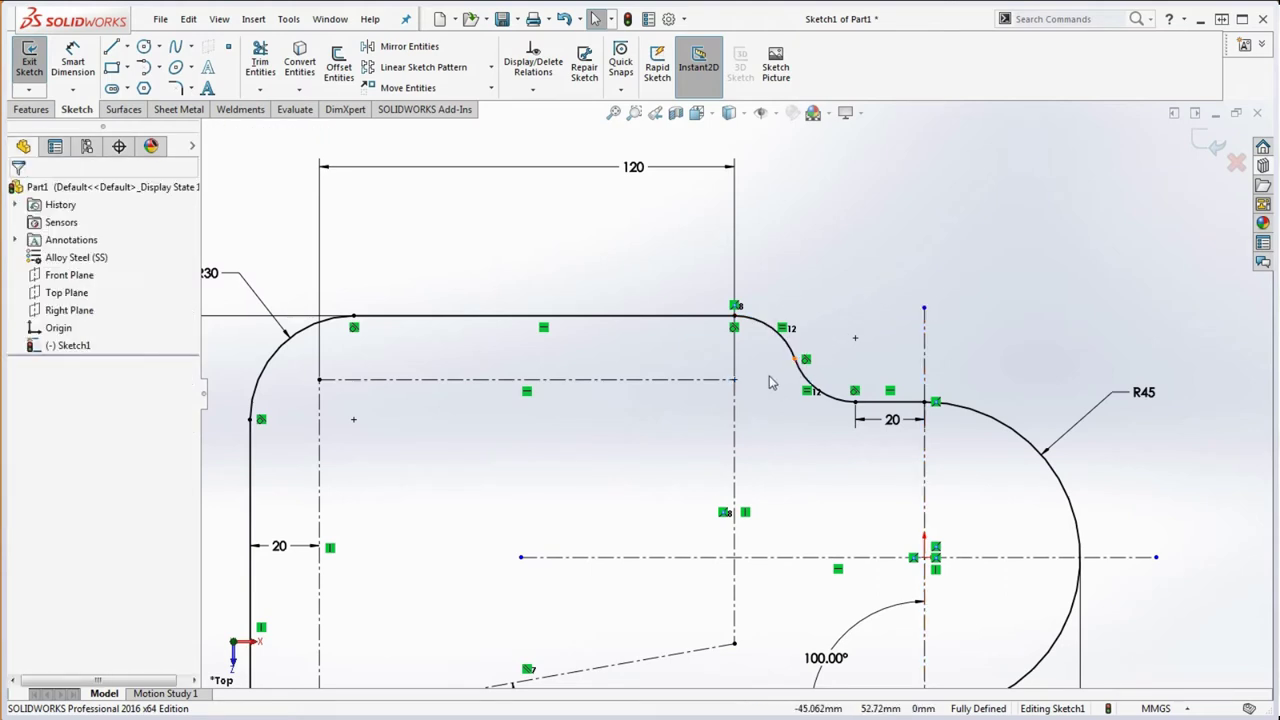
# Add a driven dimension between the profile's top line and the loop's top centerline to check their offset.
pyautogui.scroll(-5, 770, 382)
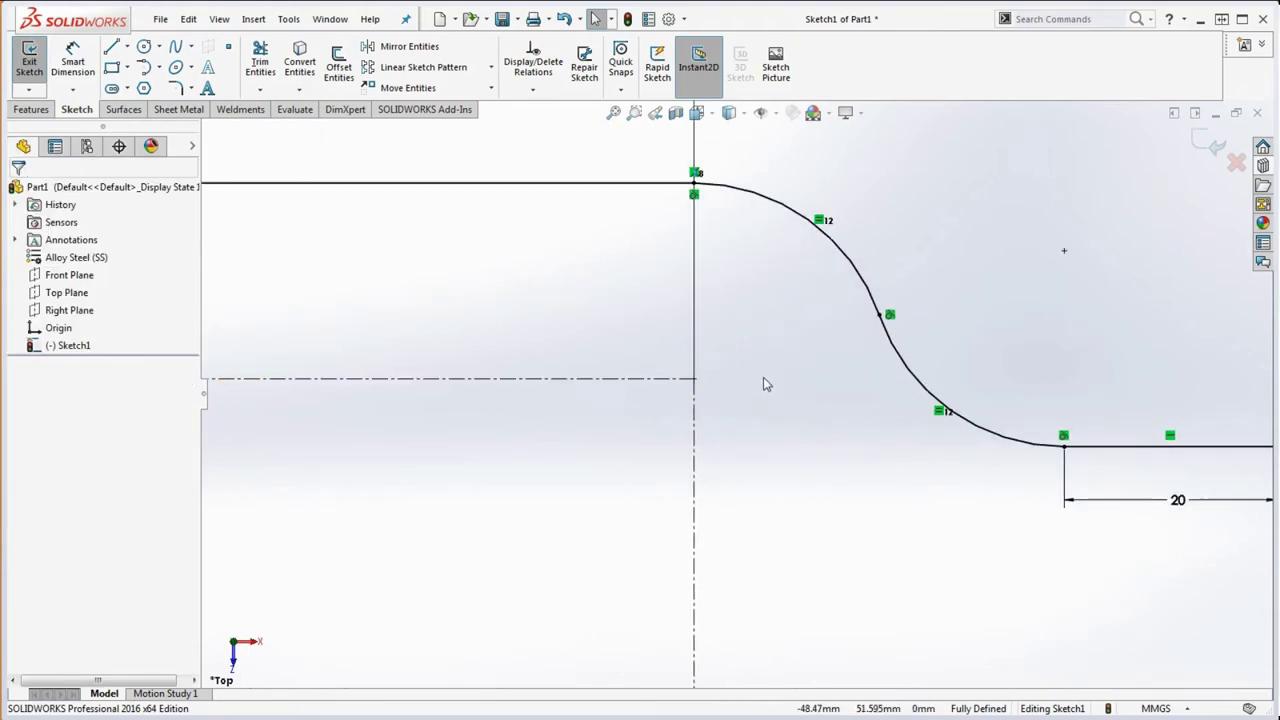
pyautogui.scroll(-2, 722, 390)
pyautogui.scroll(5, 720, 385)
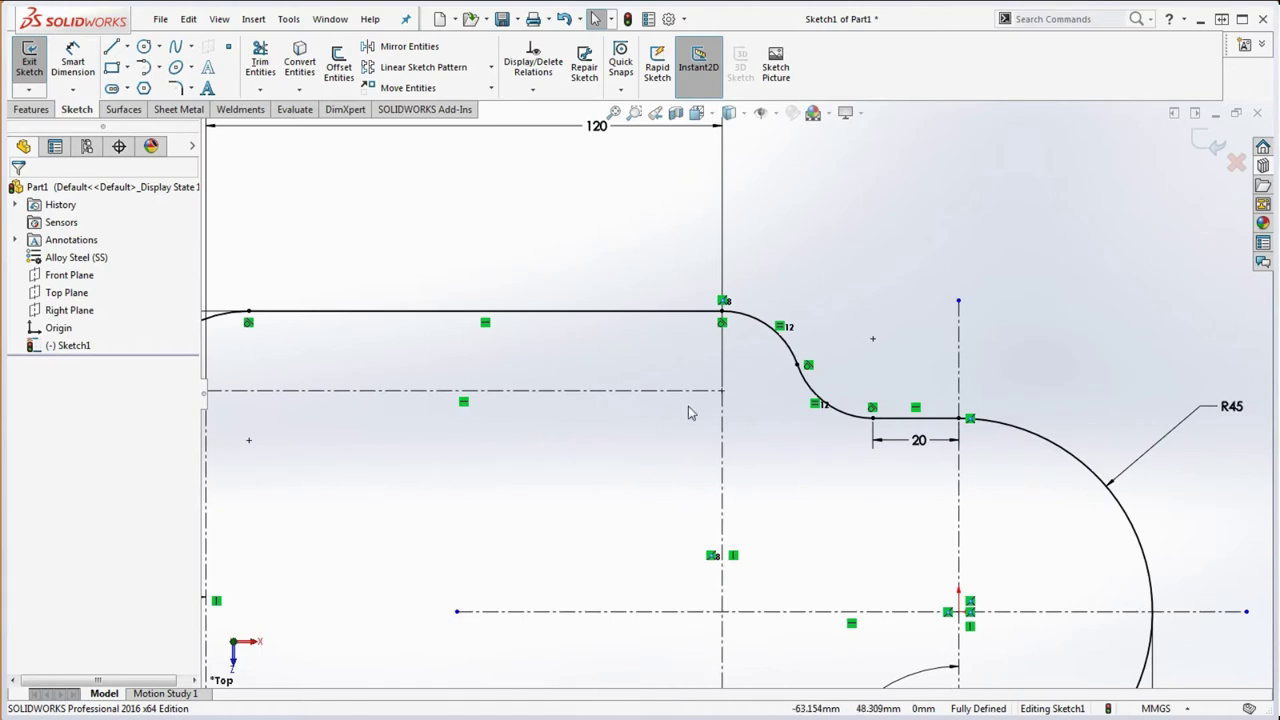
pyautogui.scroll(3, 700, 385)
pyautogui.scroll(-2, 715, 395)
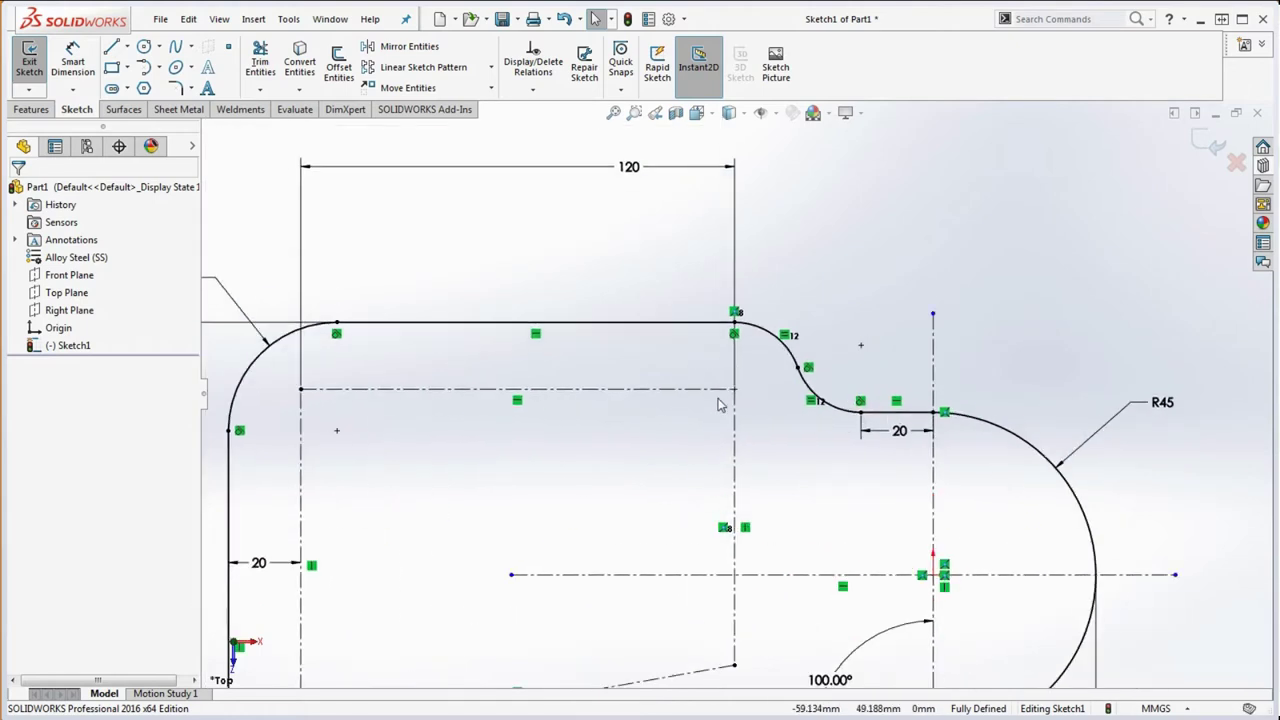
pyautogui.scroll(2, 719, 401)
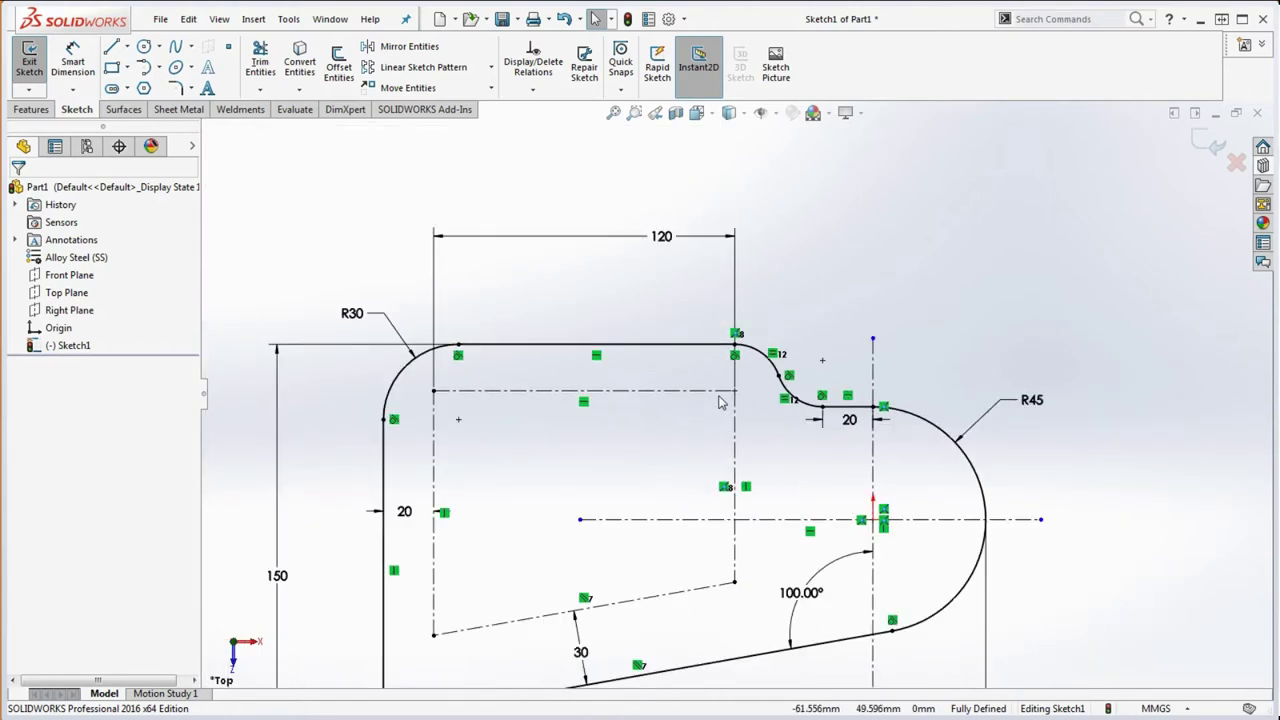
pyautogui.click(72, 62)
pyautogui.click(666, 351)
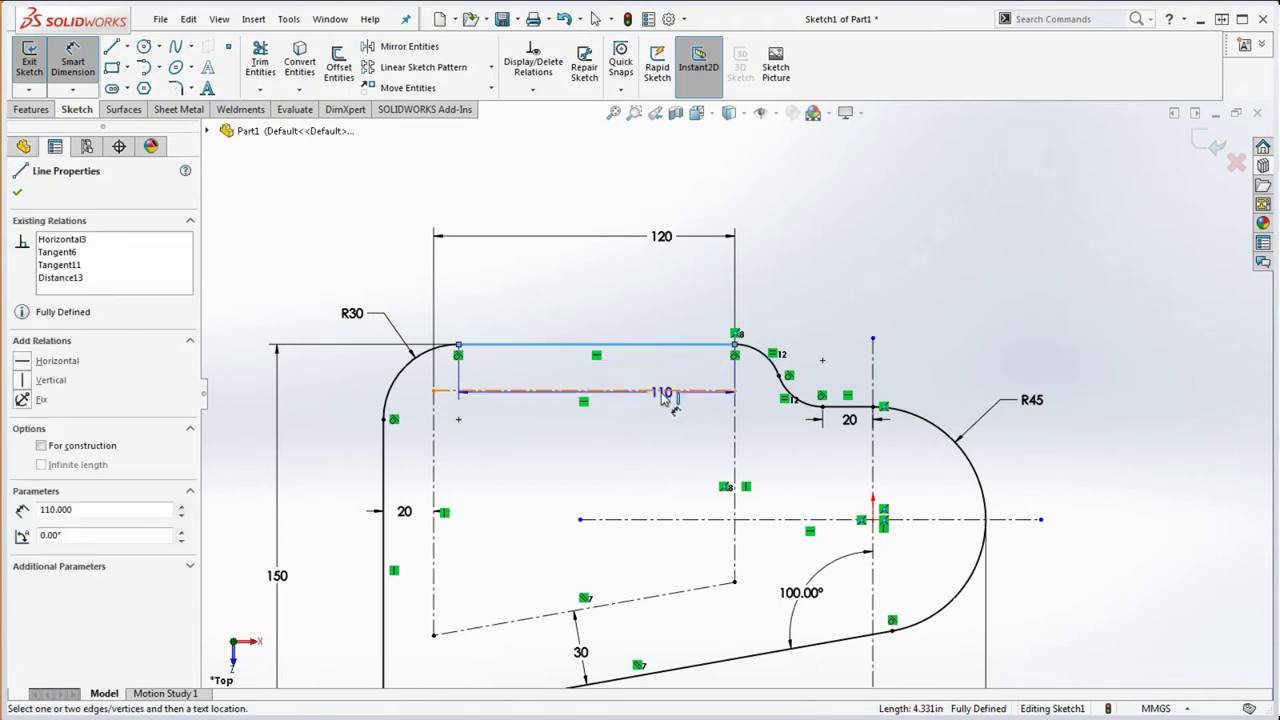
pyautogui.click(655, 391)
pyautogui.click(628, 311)
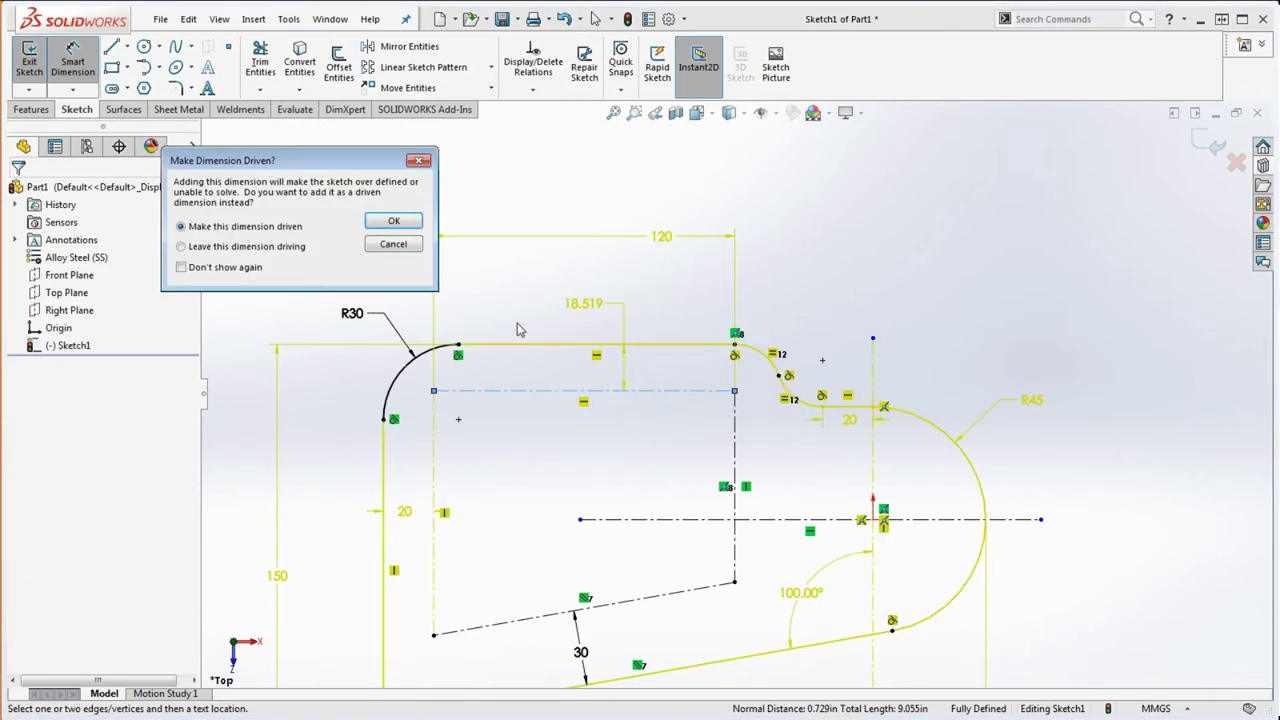
pyautogui.click(393, 222)
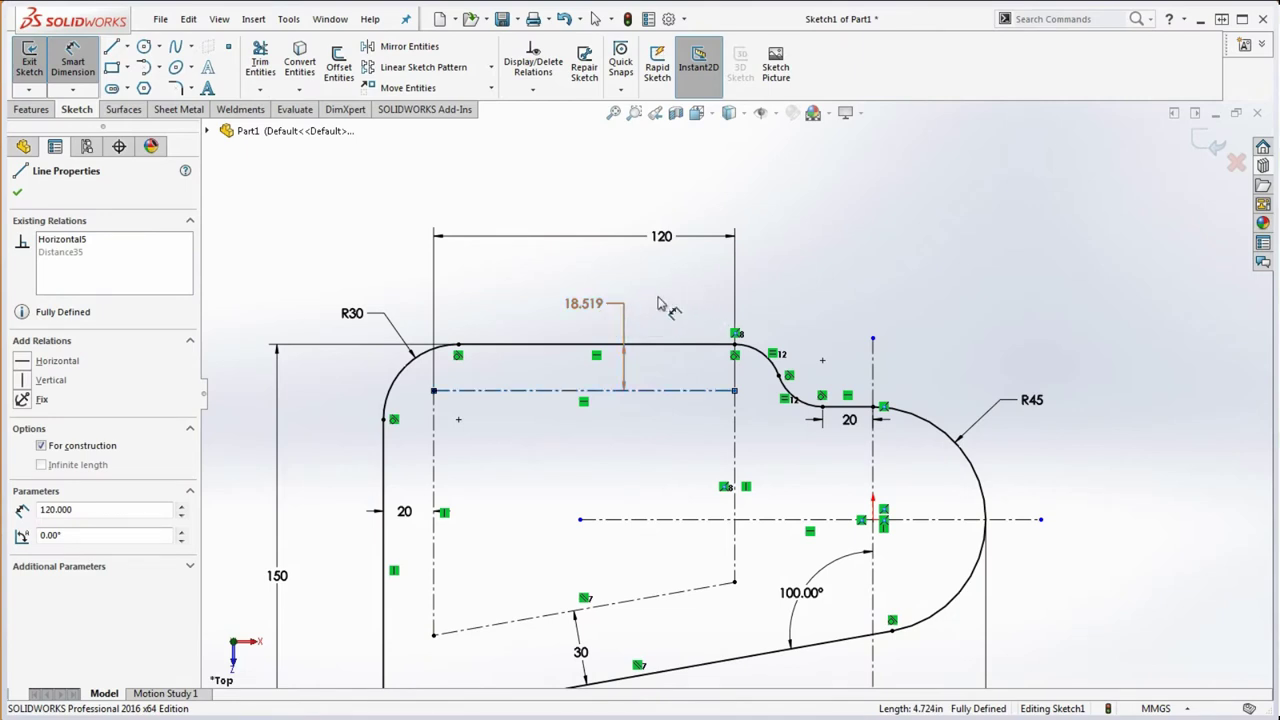
# Delete the driven offset dimension between the top line and the loop's top centerline.
pyautogui.press('Escape')
pyautogui.click(624, 326)
pyautogui.press('Delete')
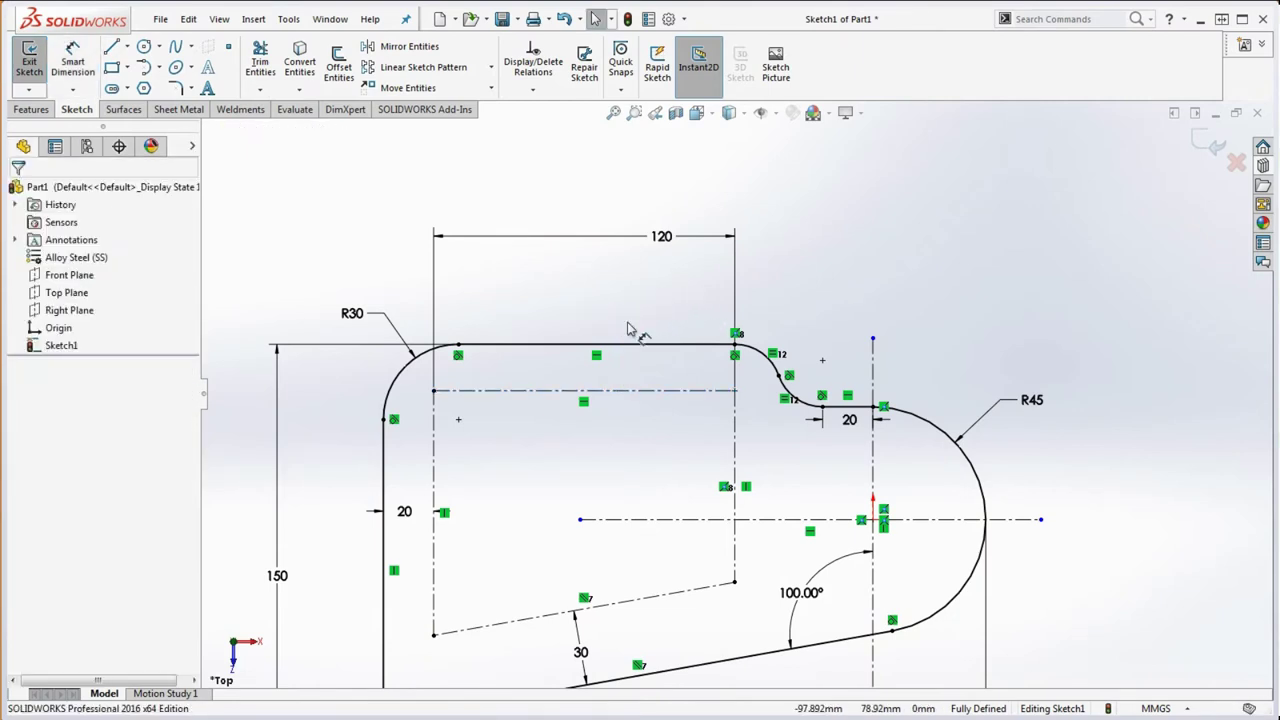
# Delete the upper connecting arc and move the centerline loop's top edge lower, clear of the arc's former center point.
pyautogui.scroll(-5, 764, 379)
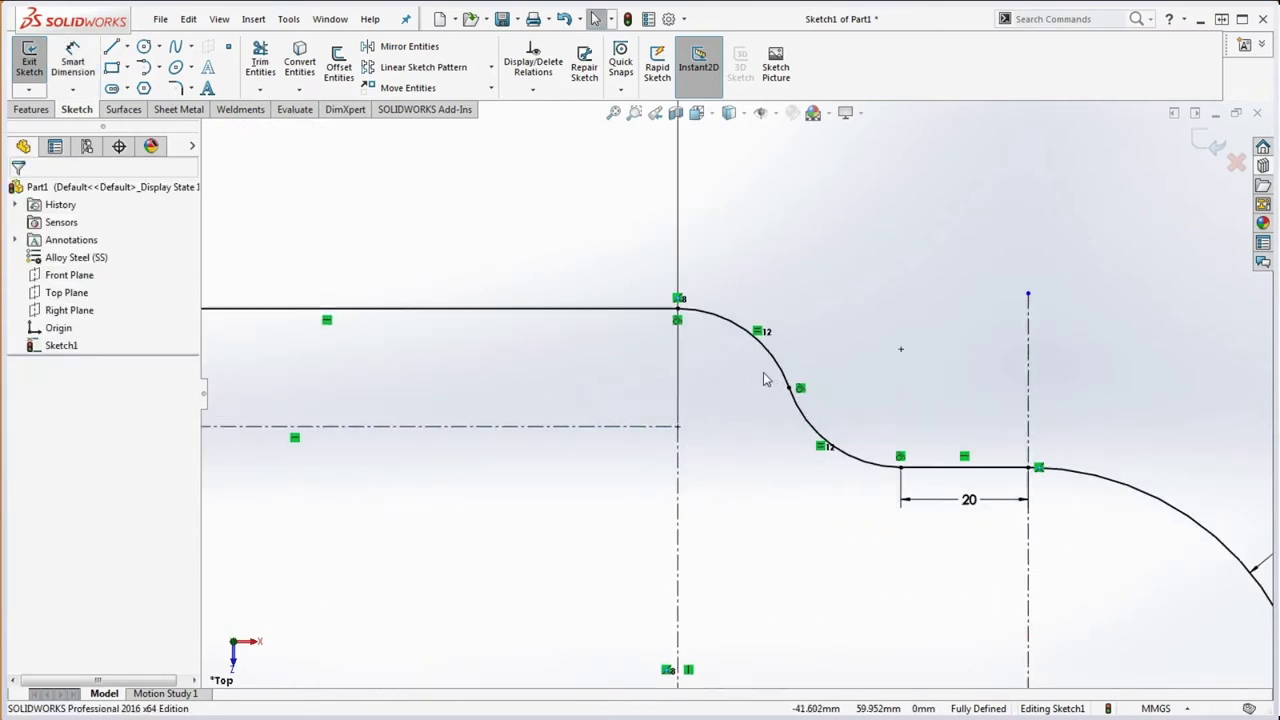
pyautogui.click(733, 330)
pyautogui.press('Delete')
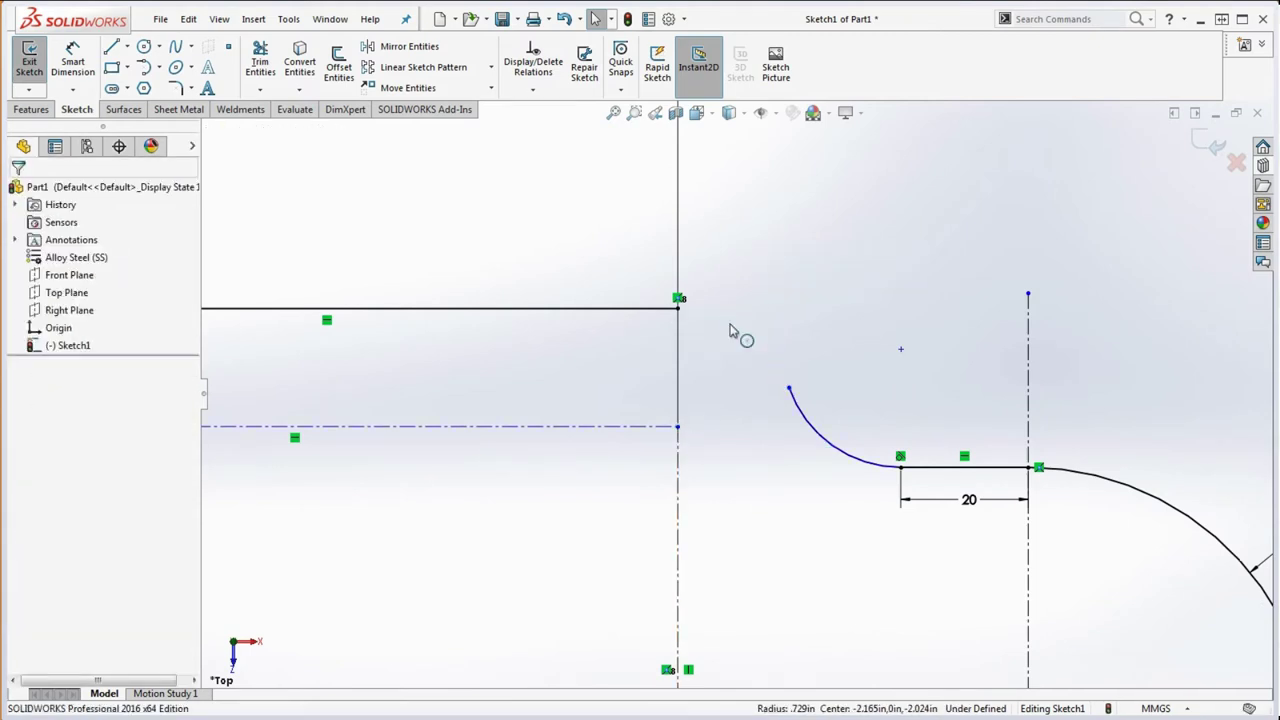
pyautogui.moveTo(646, 427); pyautogui.dragTo(752, 493)
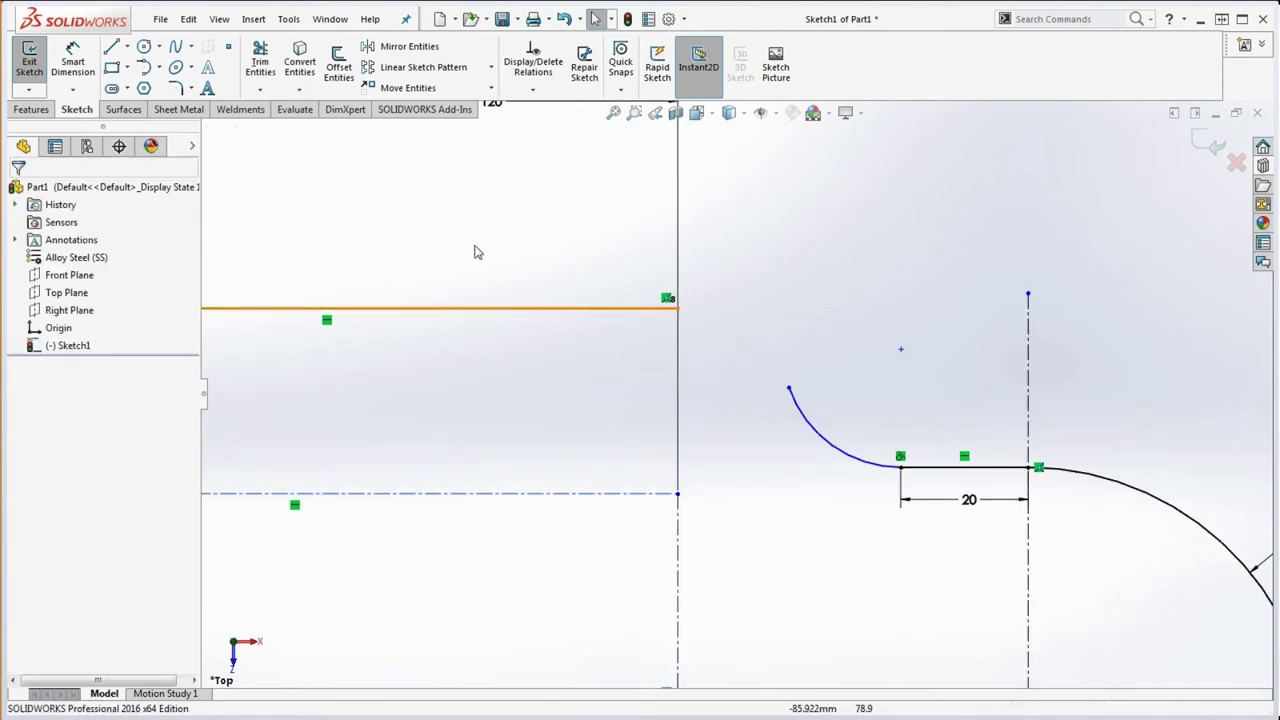
# Redraw the upper connecting arc as a tangent arc from the profile's top line to the free end of the lower connecting arc.
pyautogui.click(146, 68)
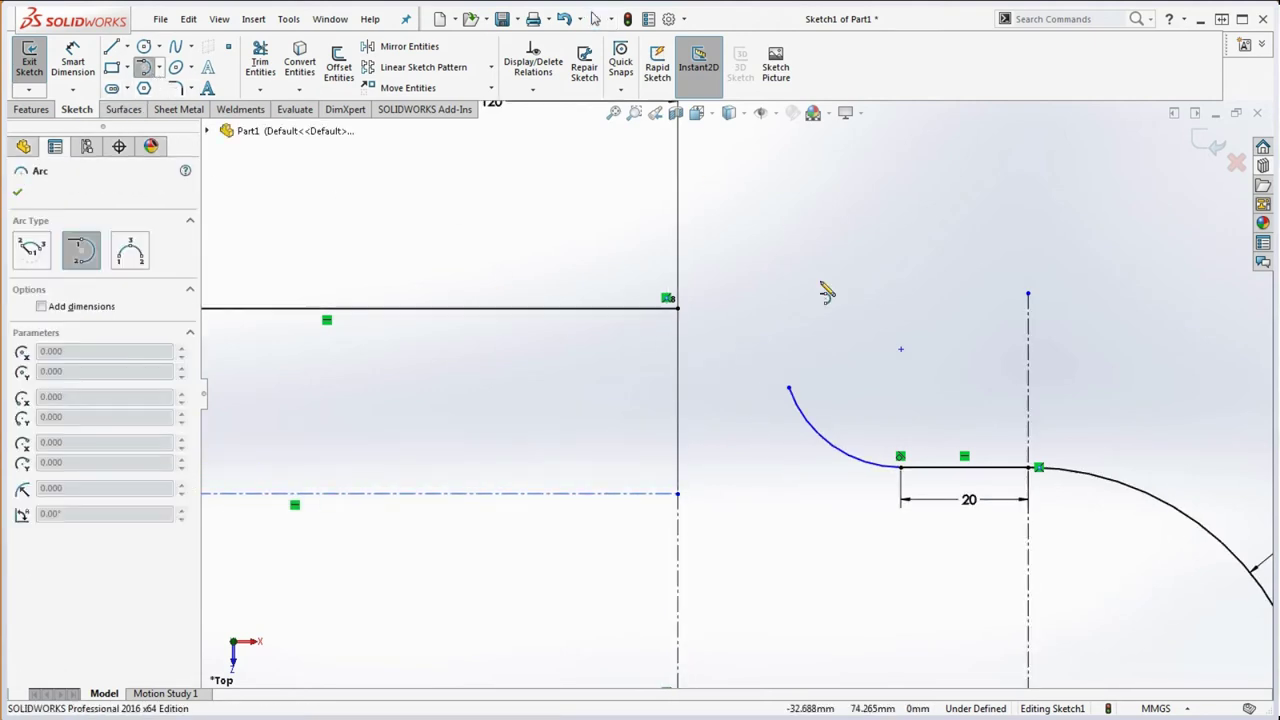
pyautogui.click(684, 312)
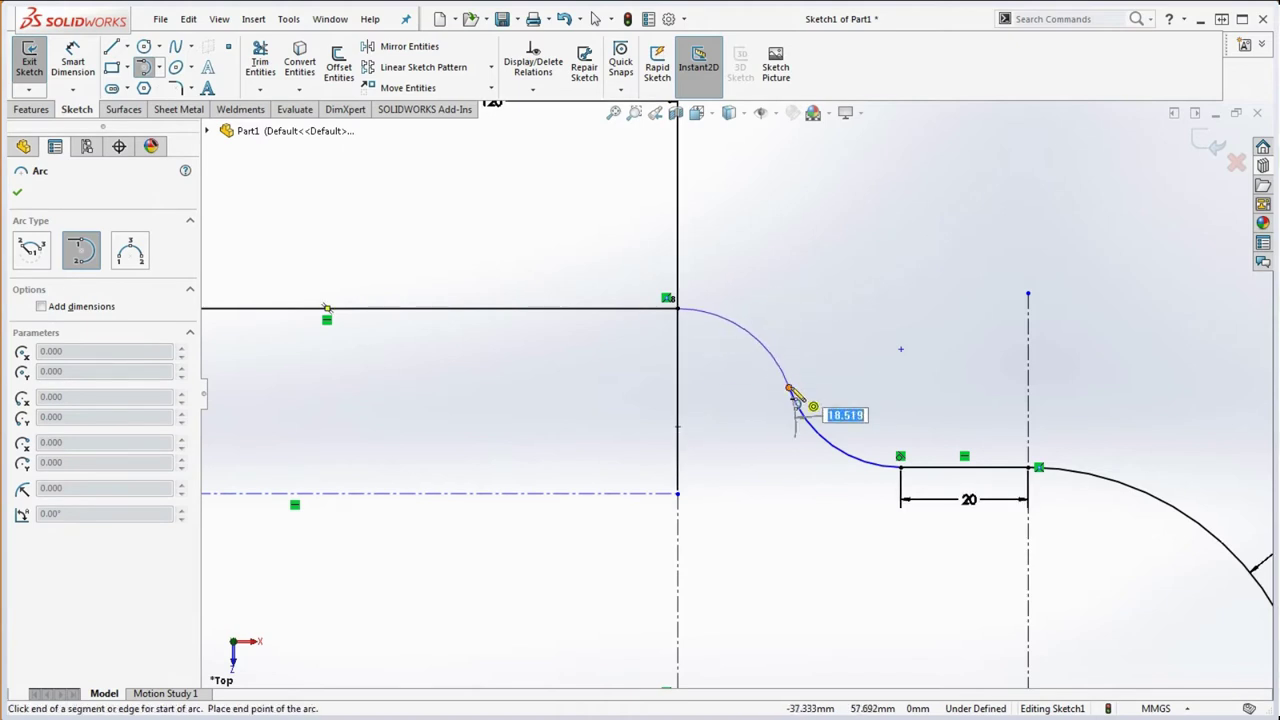
pyautogui.click(790, 389)
pyautogui.press('Escape')
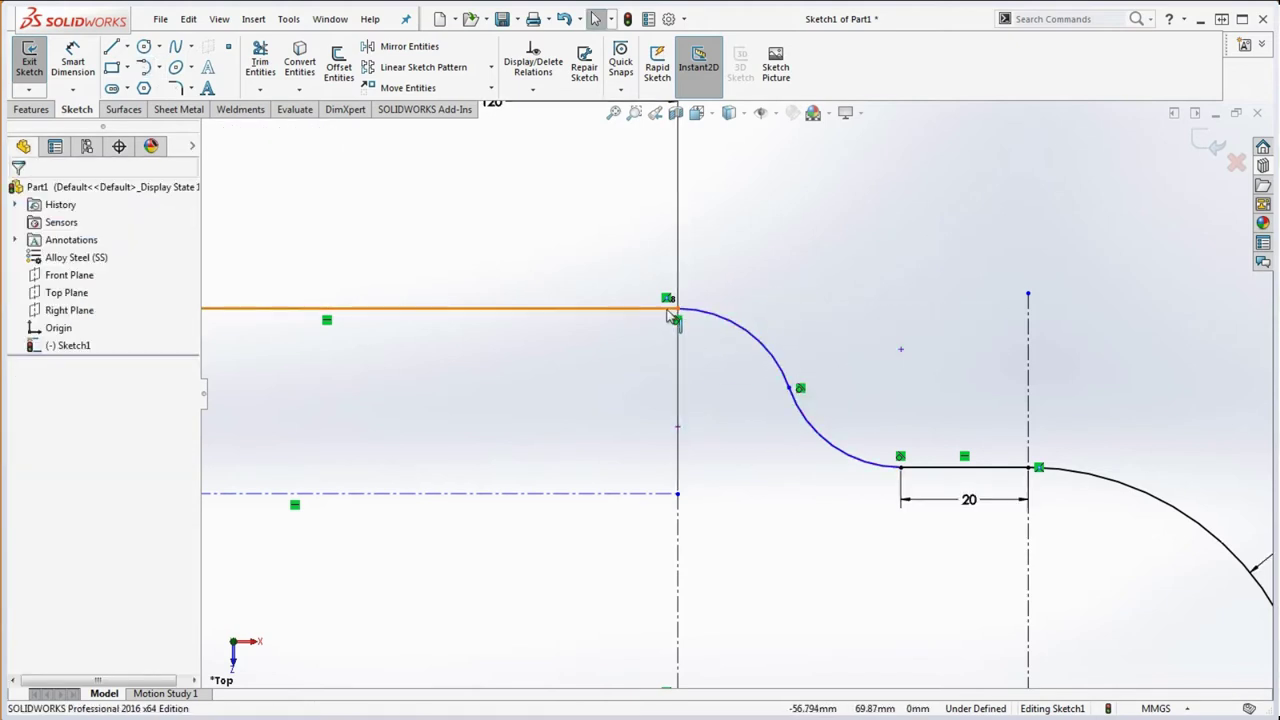
# Add an Equal relation between the upper and lower connecting arcs.
pyautogui.click(823, 437)
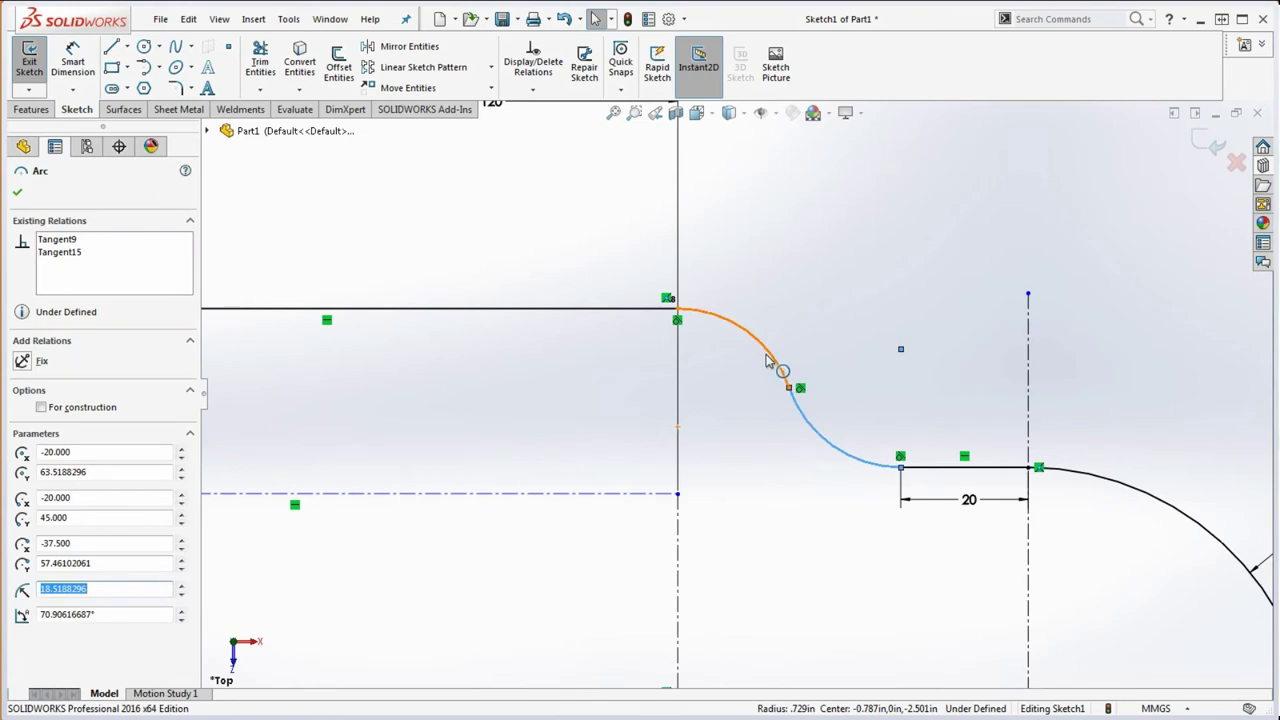
pyautogui.keyDown('ctrl'); pyautogui.click(770, 362); pyautogui.keyUp('ctrl')
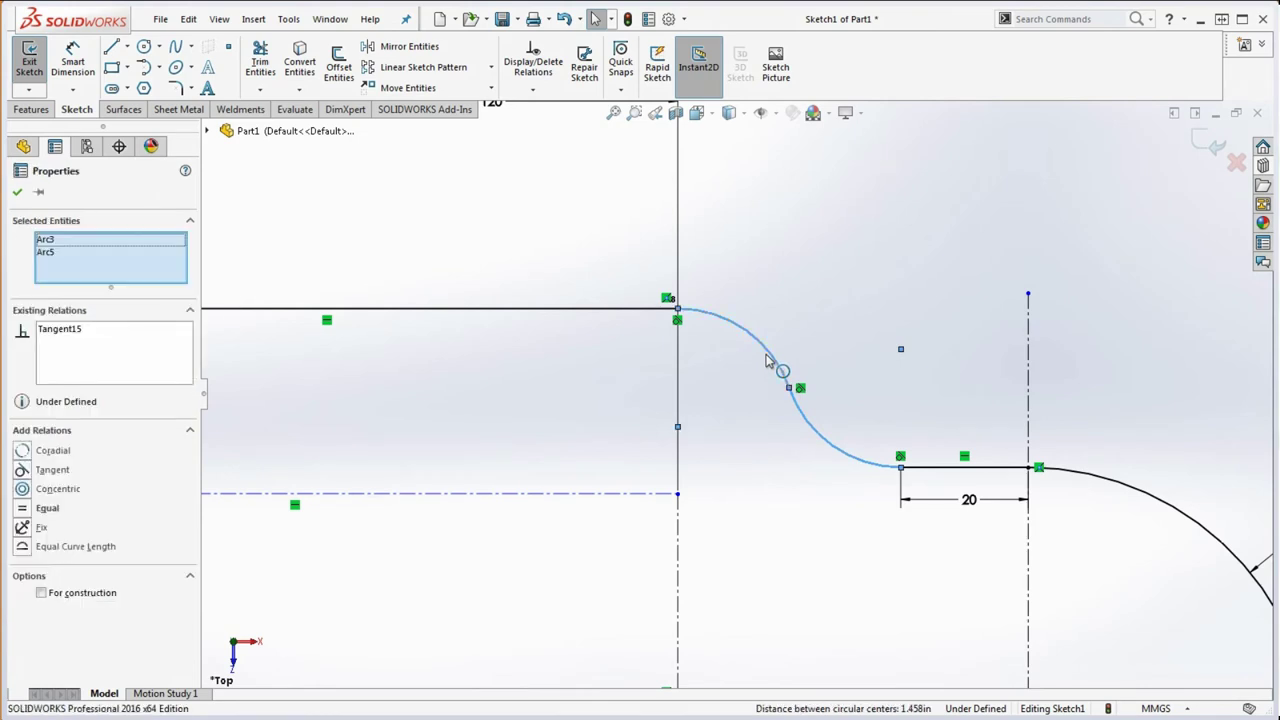
pyautogui.click(24, 508)
pyautogui.click(937, 265)
pyautogui.scroll(4, 783, 427)
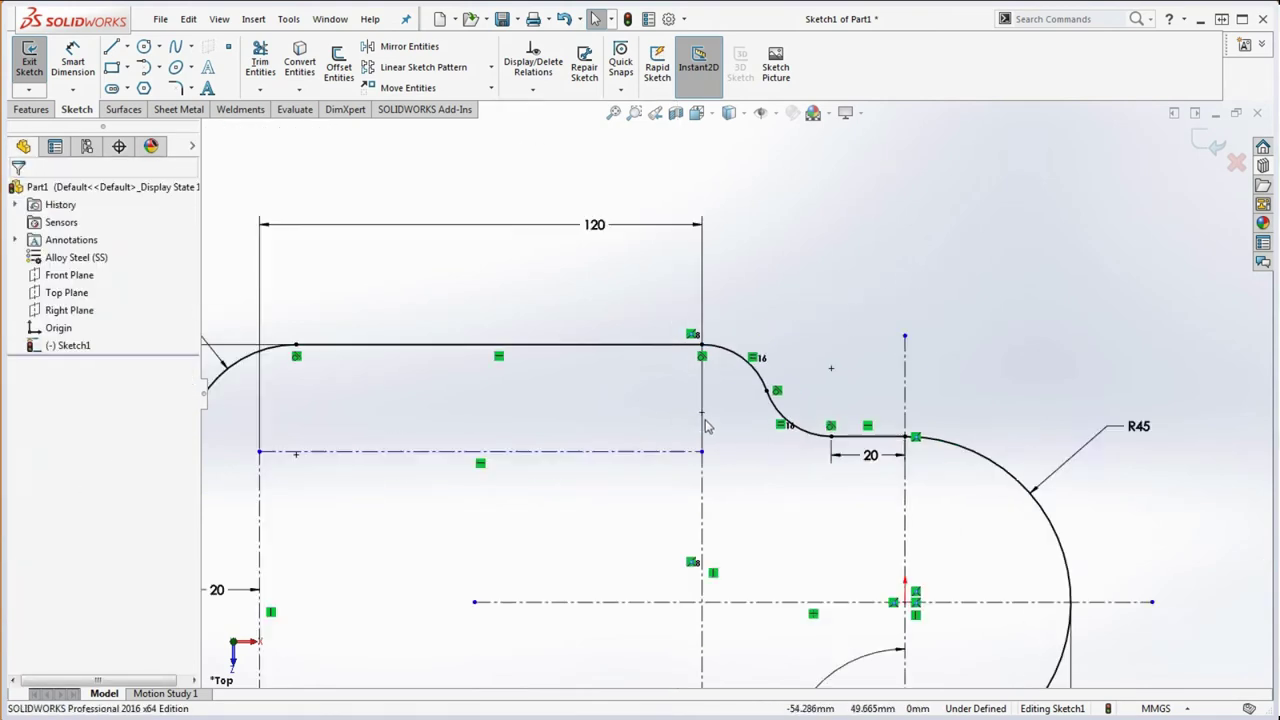
# Dimension the offset between the profile's top line and the loop's top centerline at 20 mm.
pyautogui.click(72, 62)
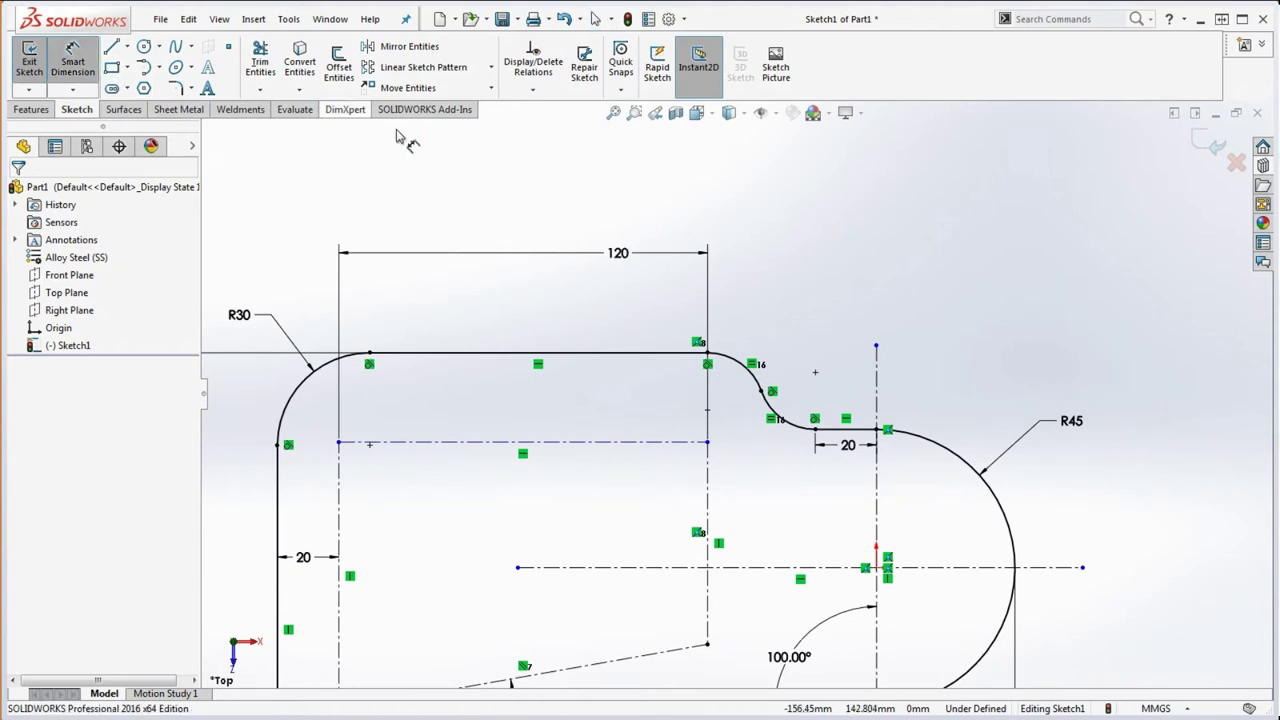
pyautogui.click(640, 446)
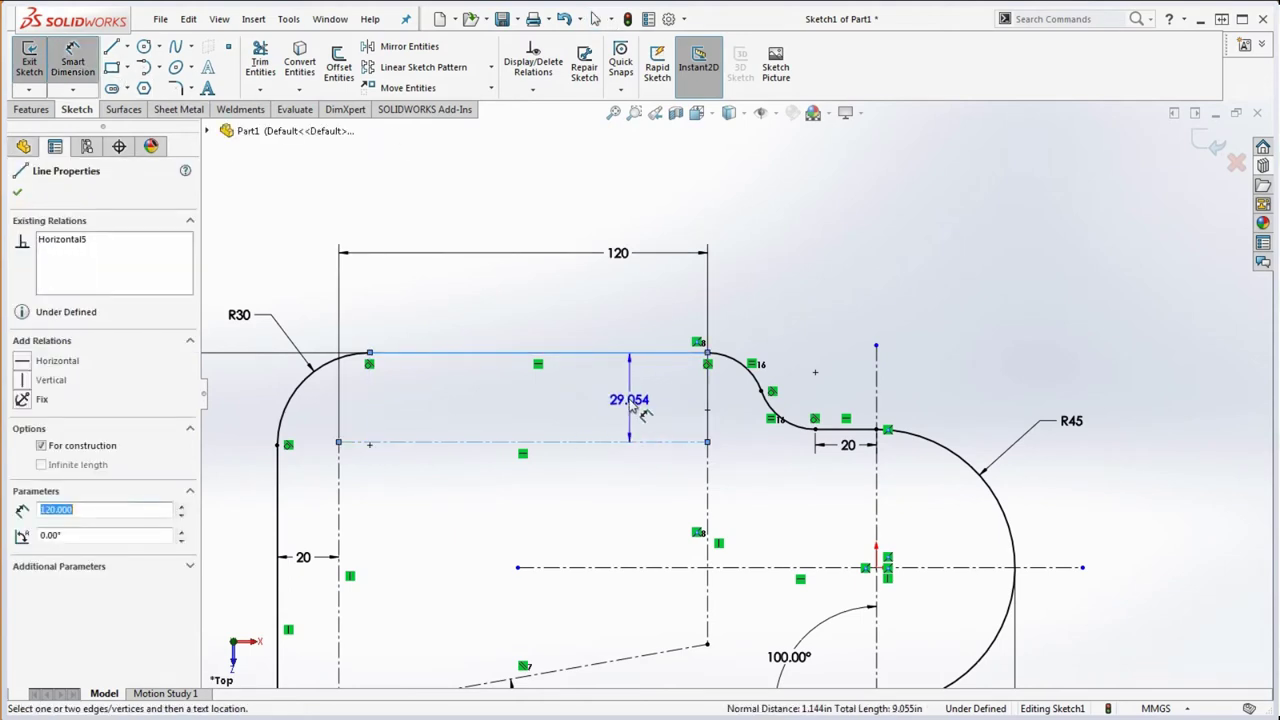
pyautogui.click(613, 411)
pyautogui.write('20')
pyautogui.press('Return')
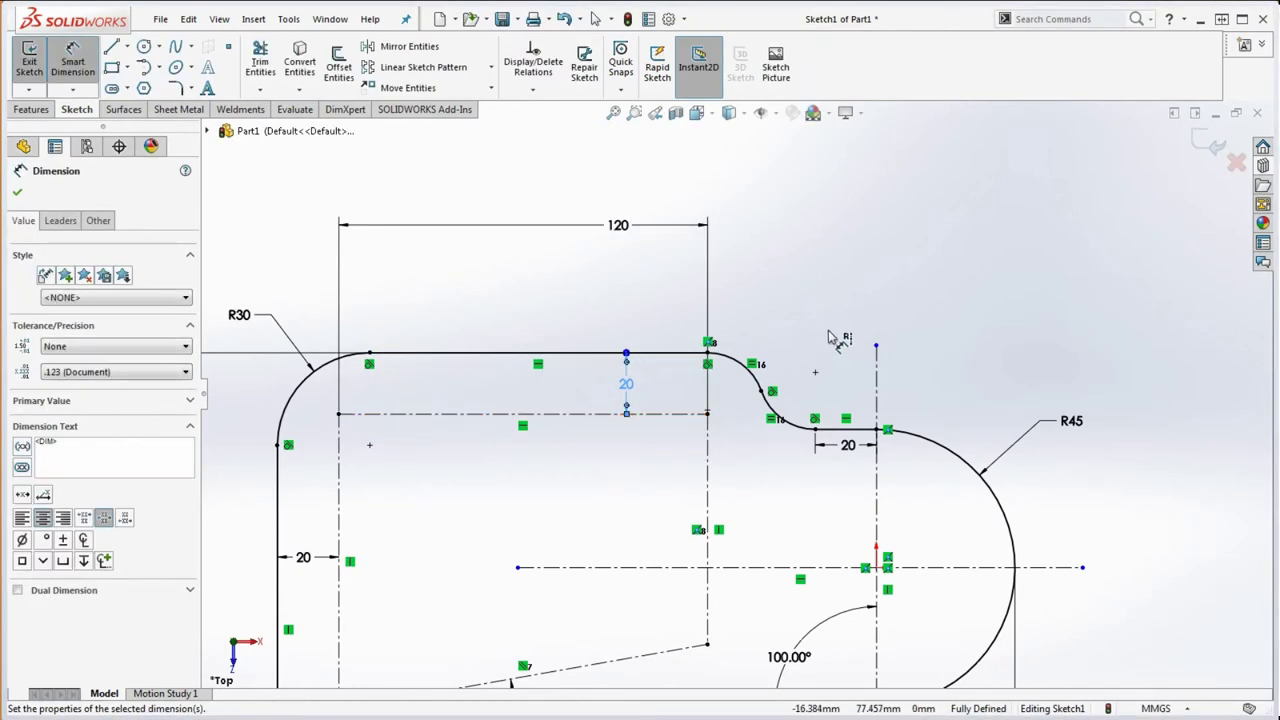
pyautogui.press('Escape')
pyautogui.press('f')
pyautogui.scroll(-3, 628, 553)
pyautogui.scroll(-2, 628, 553)
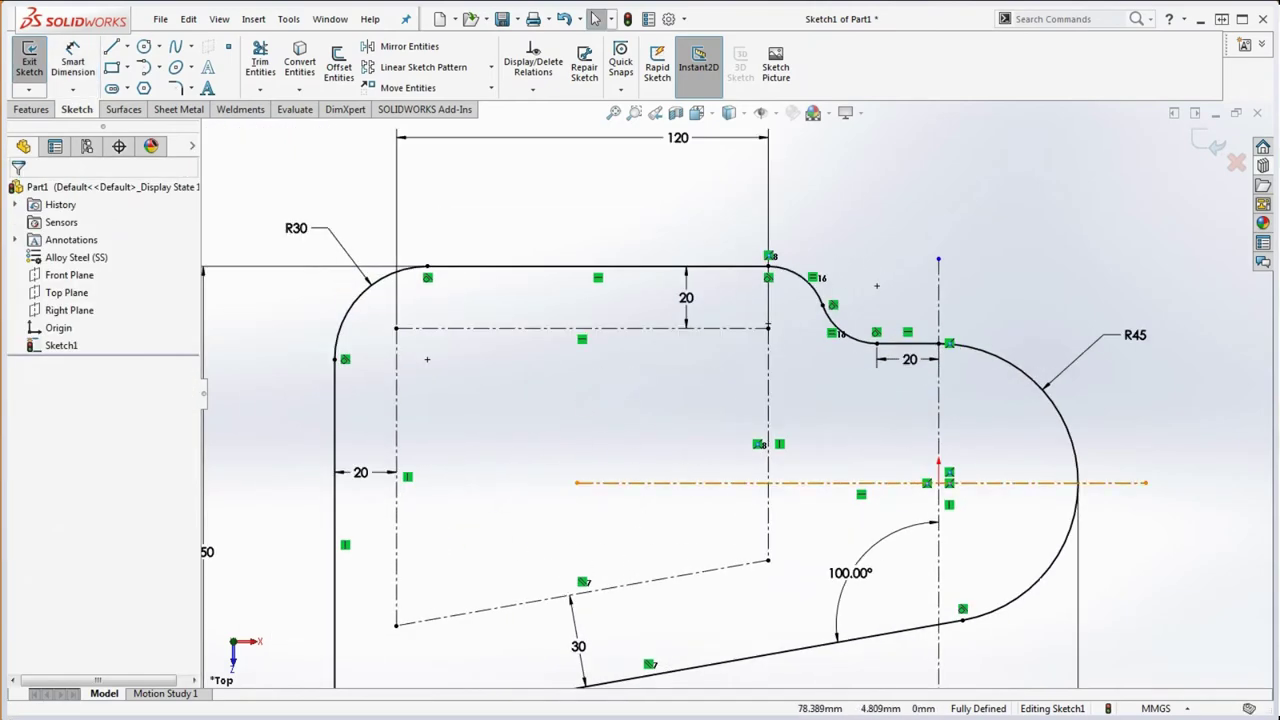
# Check the PDF drawing and sketch a closed four-sided pocket about 91 mm wide with rounded corners, its lower edge on the loop's sloped centerline.
pyautogui.hotkey('alt', 'Tab')
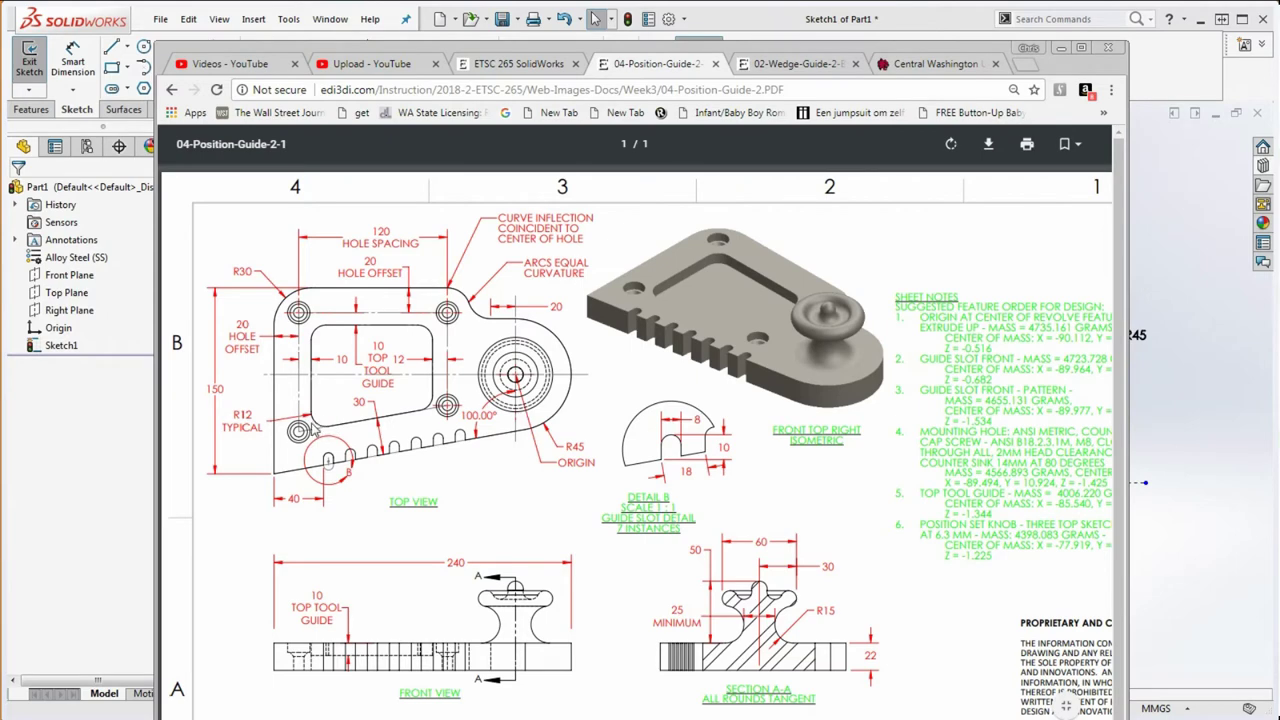
pyautogui.click(1061, 47)
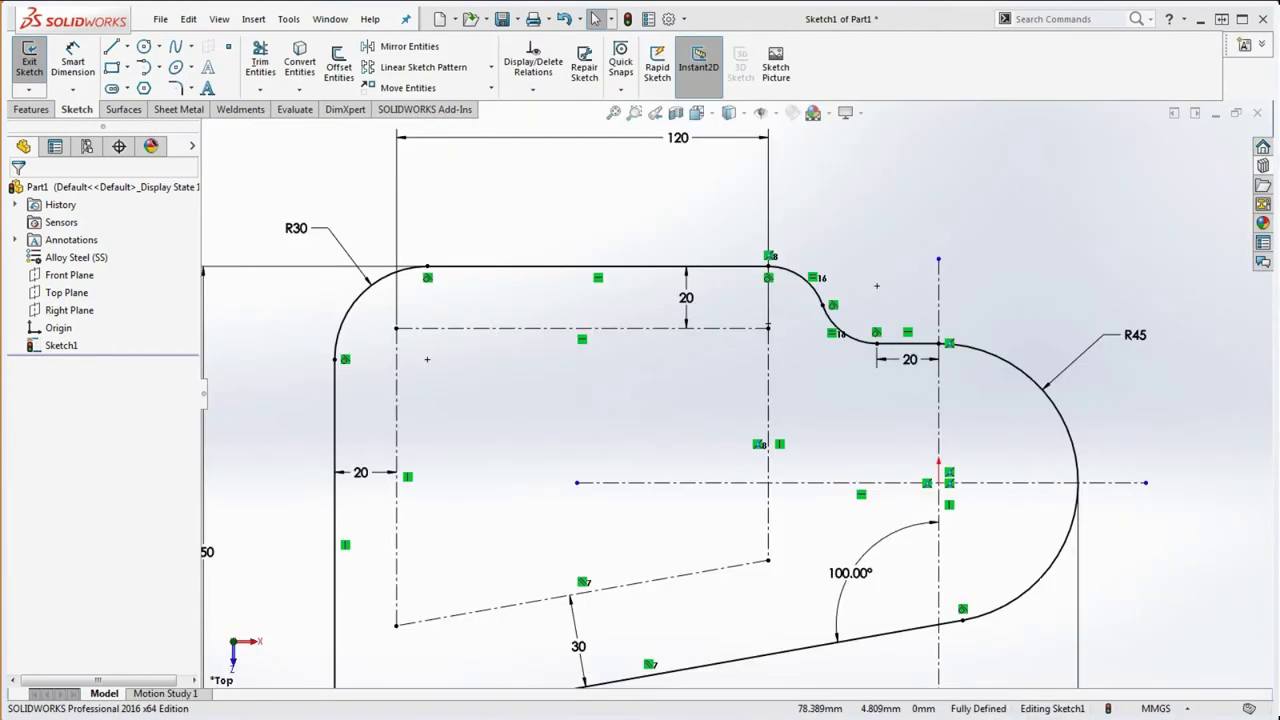
pyautogui.click(113, 50)
pyautogui.click(450, 566)
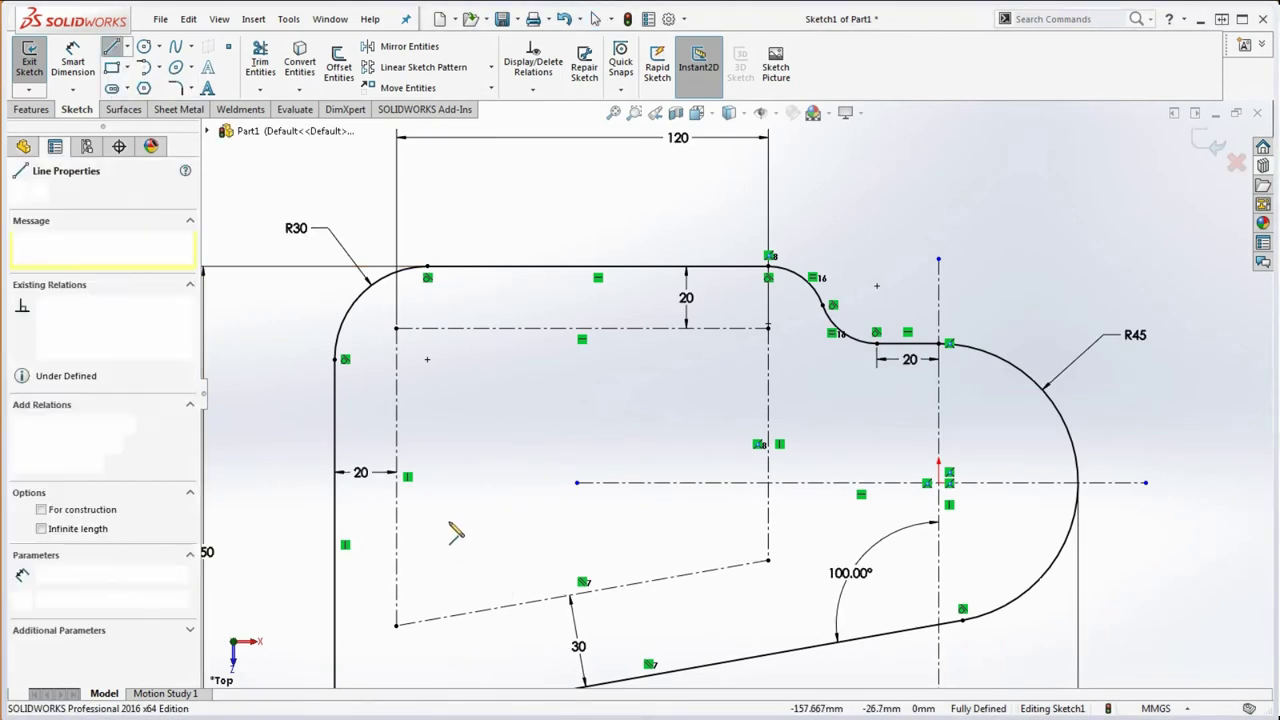
pyautogui.click(450, 420)
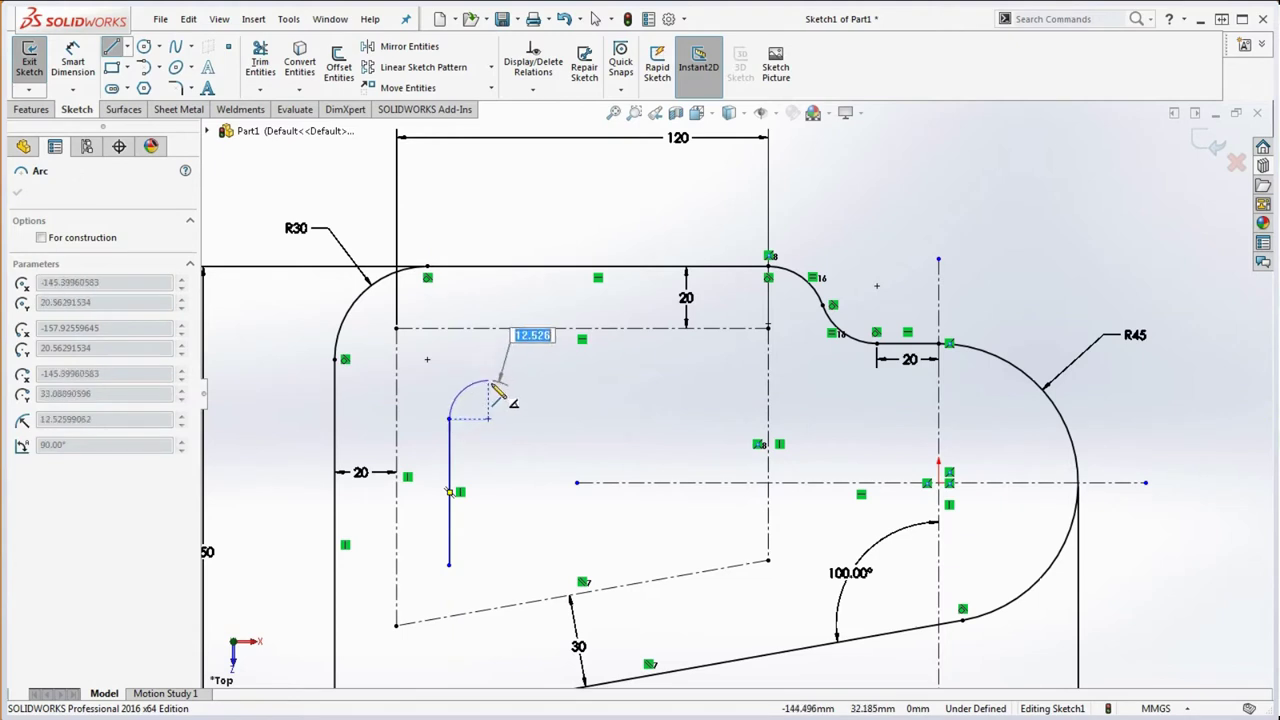
pyautogui.click(490, 379)
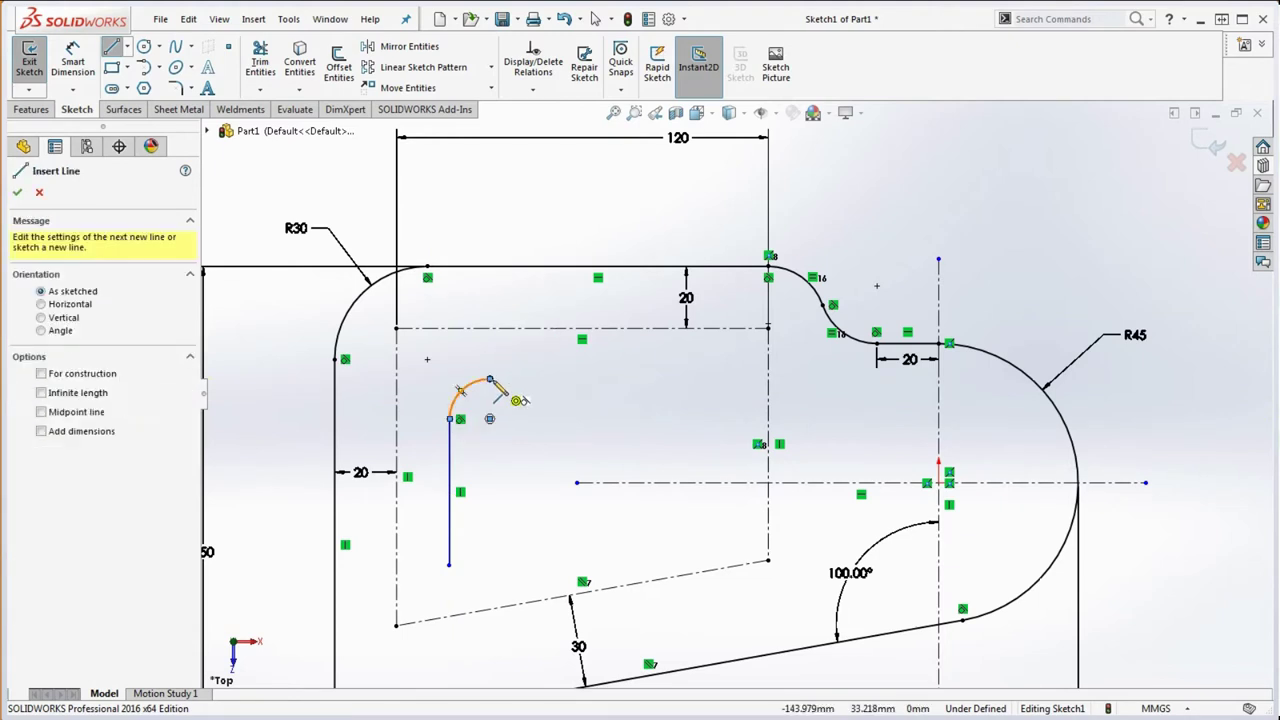
pyautogui.click(700, 379)
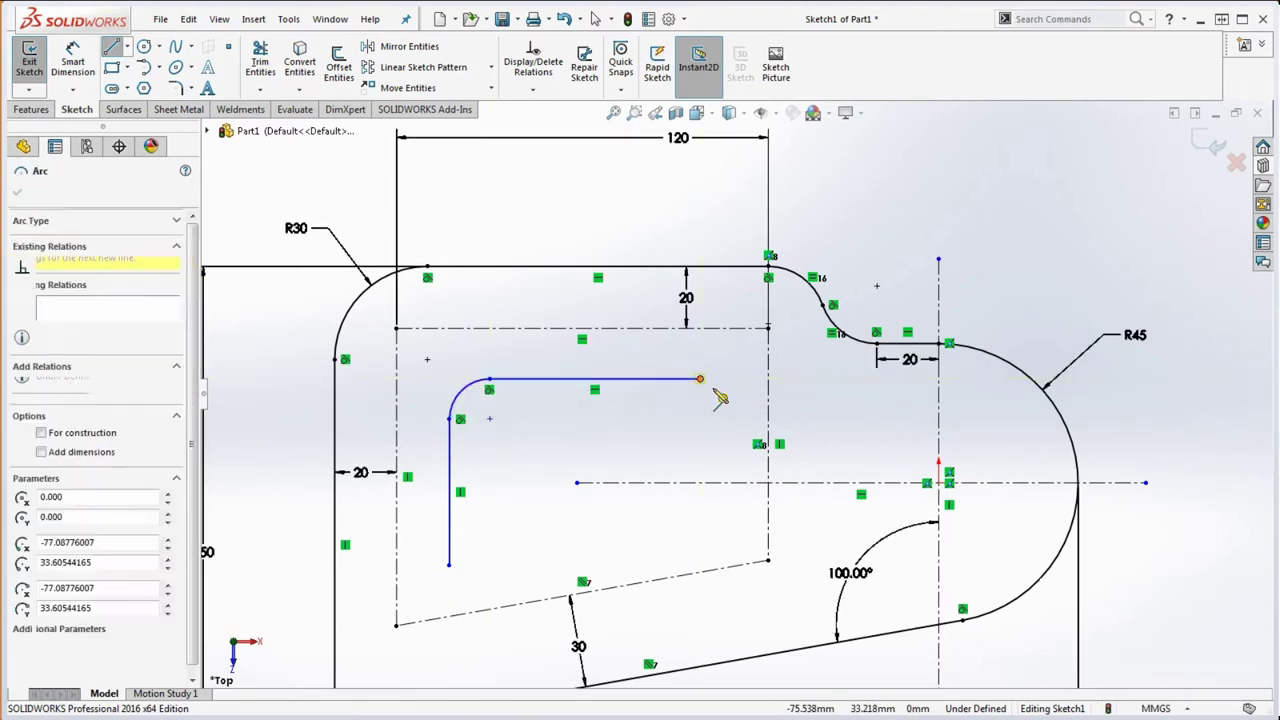
pyautogui.click(732, 412)
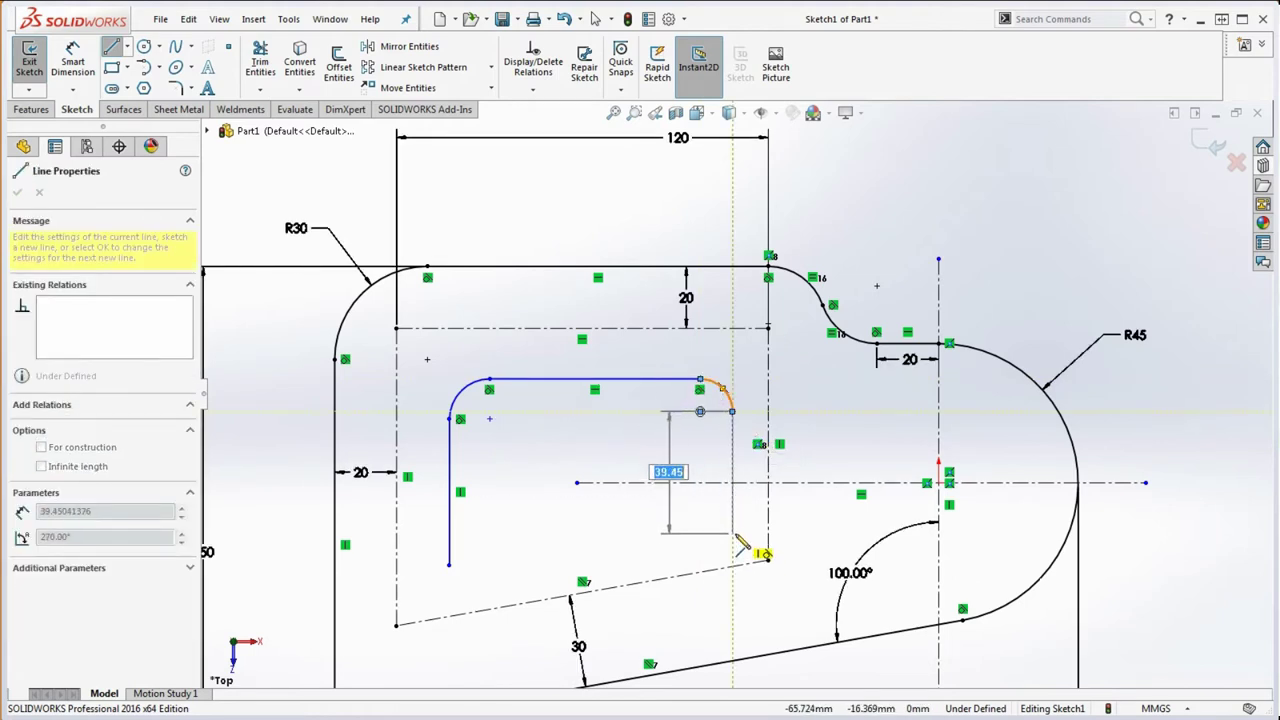
pyautogui.click(732, 533)
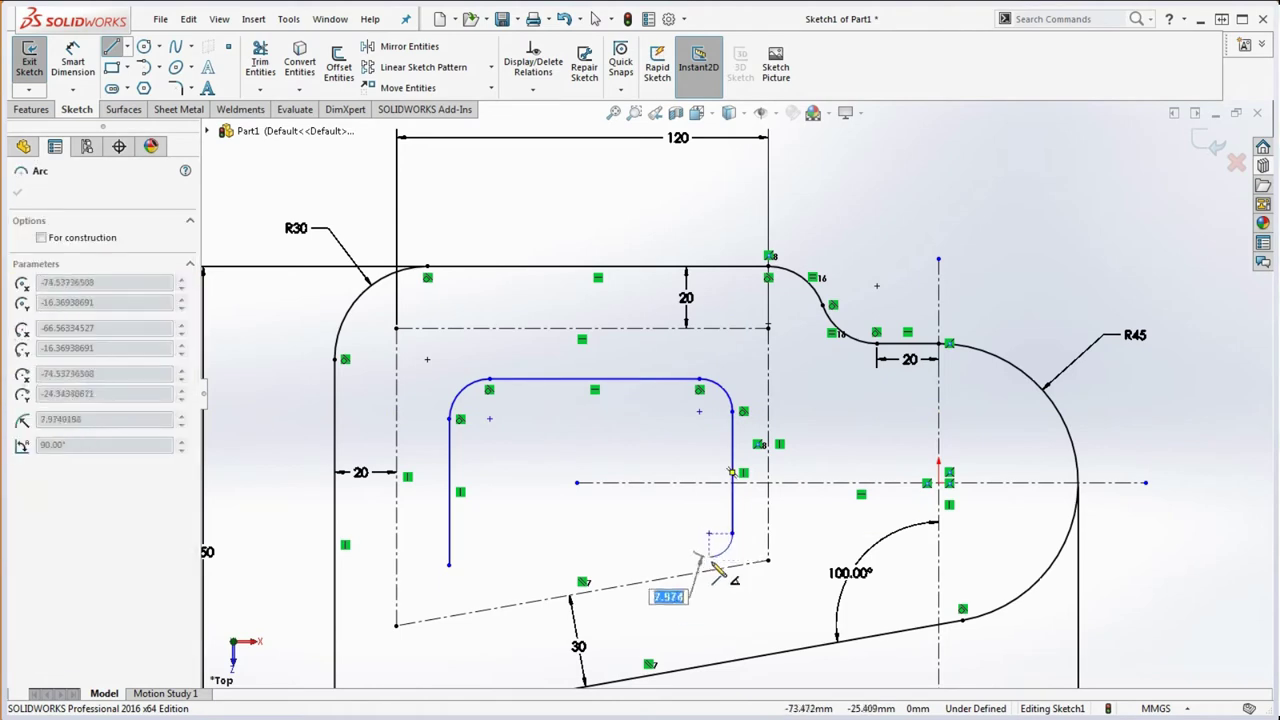
pyautogui.click(700, 572)
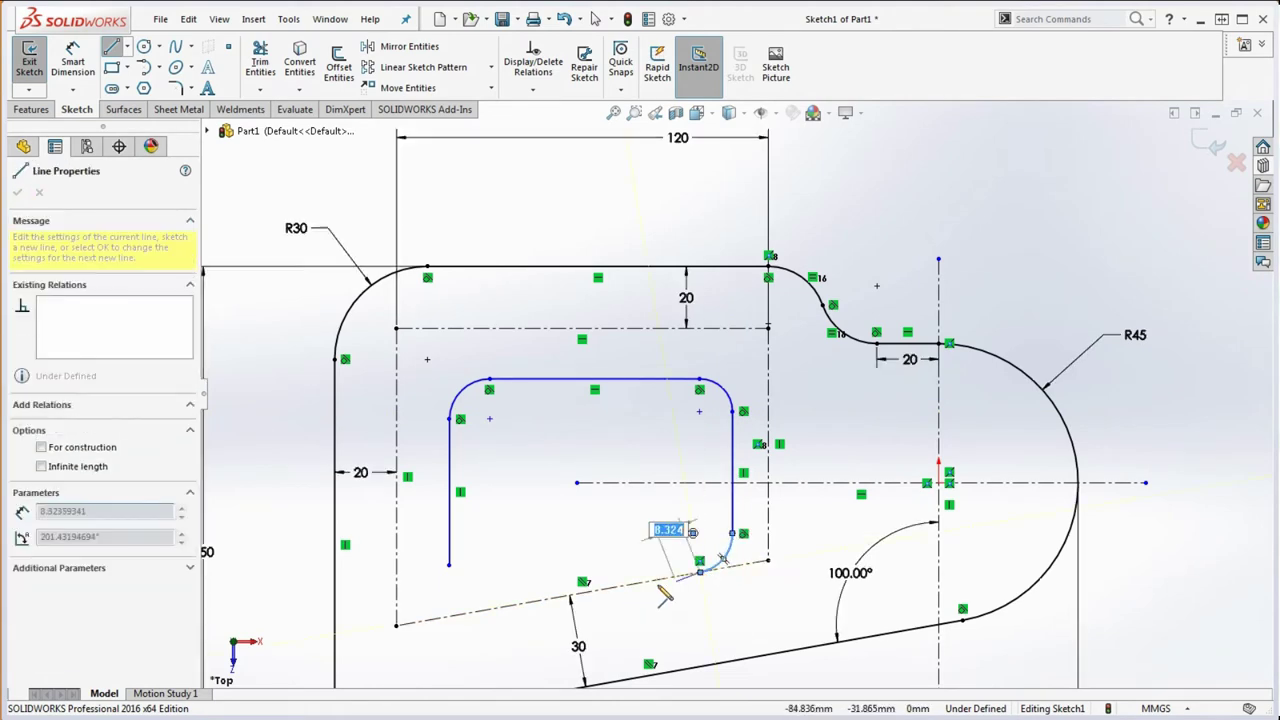
pyautogui.click(489, 608)
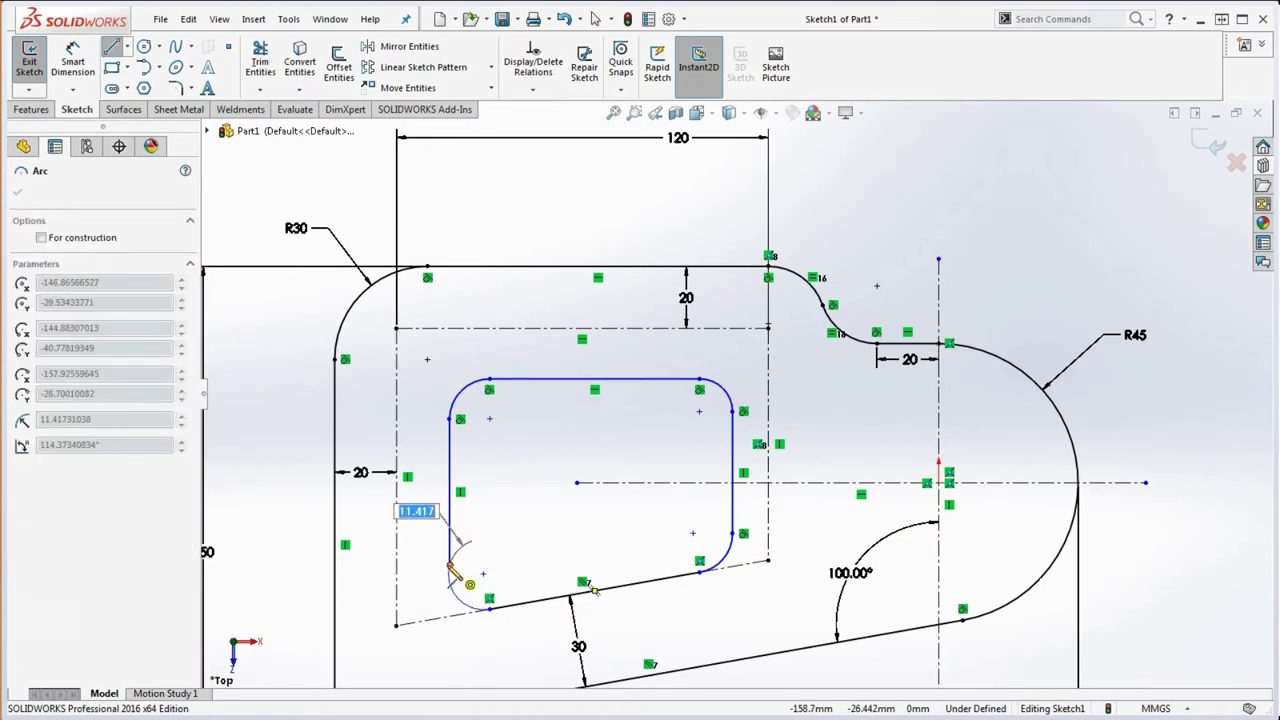
pyautogui.click(449, 565)
pyautogui.press('Escape')
# Add an Equal relation to the four corner arcs of the inner pocket profile.
pyautogui.click(457, 593)
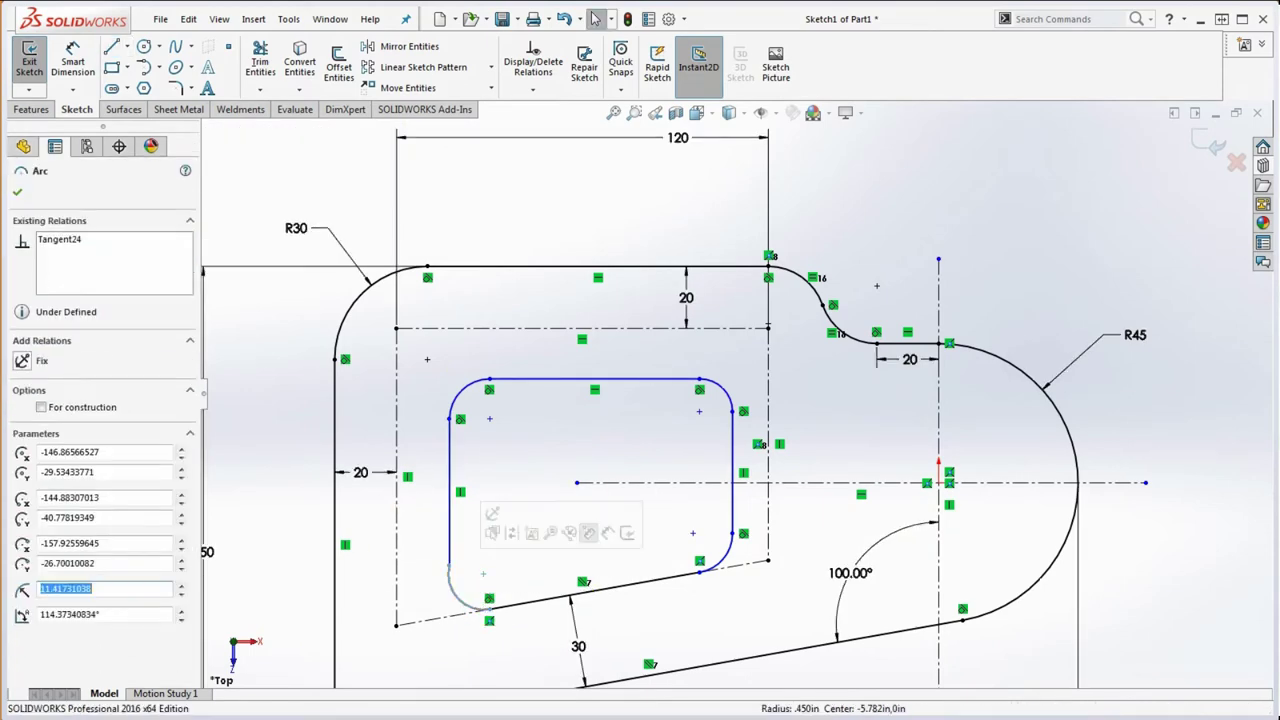
pyautogui.keyDown('ctrl'); pyautogui.click(463, 402); pyautogui.keyUp('ctrl')
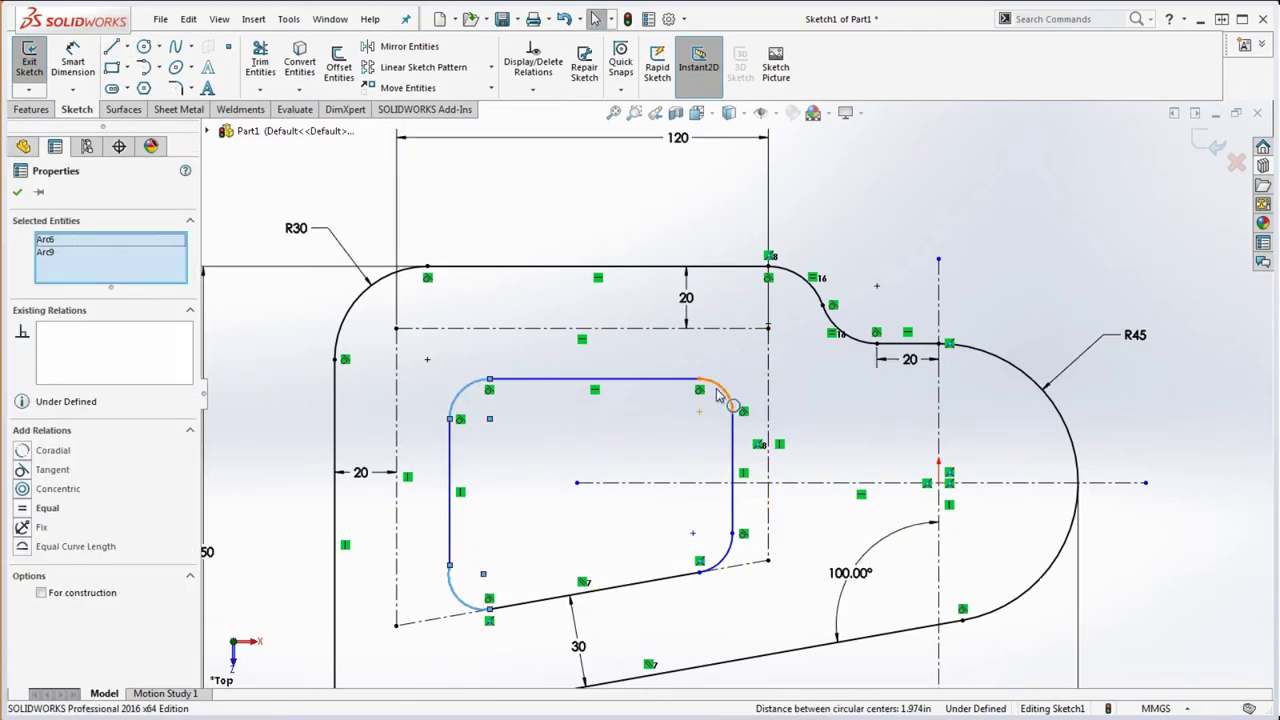
pyautogui.keyDown('ctrl'); pyautogui.click(729, 433); pyautogui.keyUp('ctrl')
pyautogui.keyDown('ctrl'); pyautogui.click(722, 571); pyautogui.keyUp('ctrl')
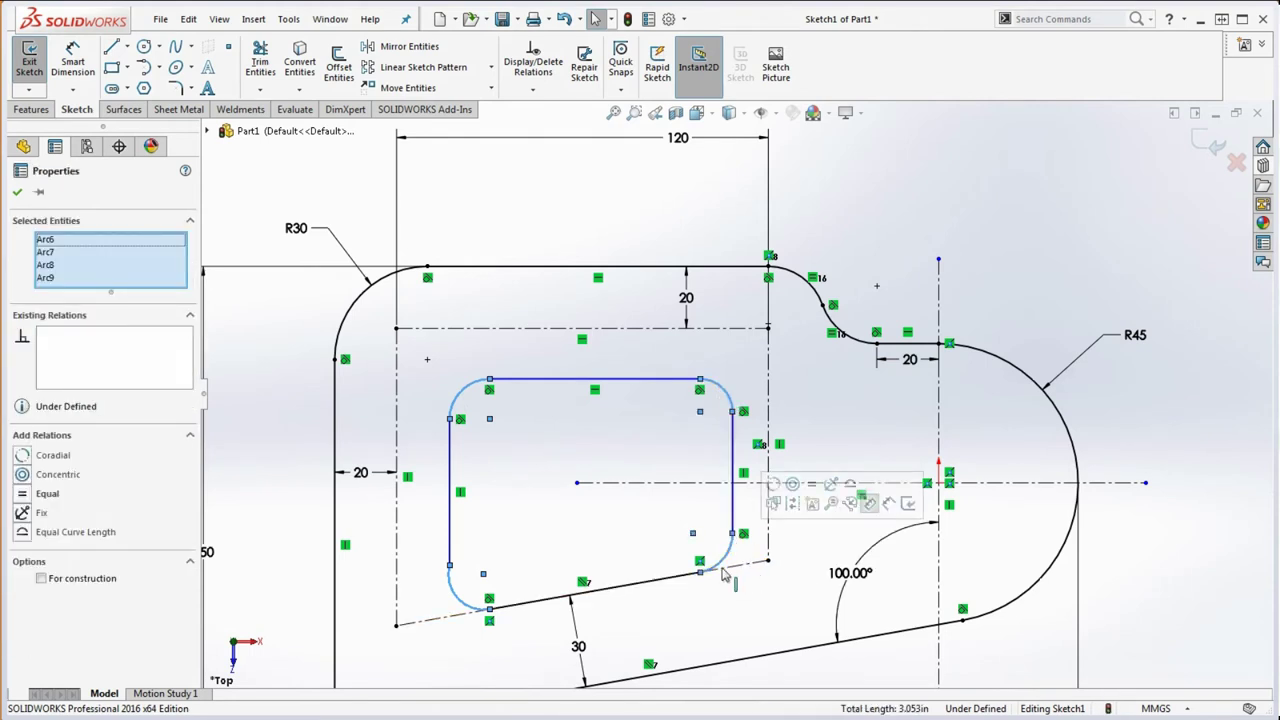
pyautogui.click(40, 494)
pyautogui.click(299, 526)
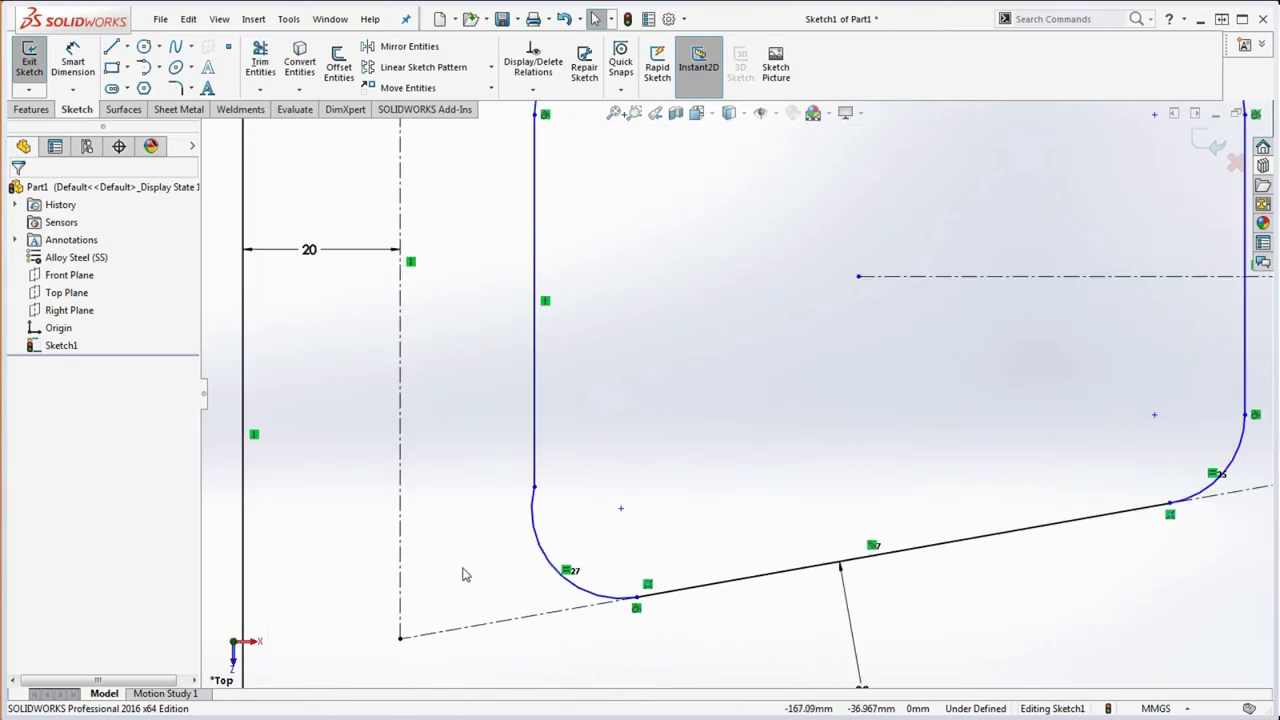
# Make the pocket's lower-left corner arc tangent to its left vertical line.
pyautogui.scroll(-5, 472, 584)
pyautogui.moveTo(561, 507); pyautogui.dragTo(490, 460)
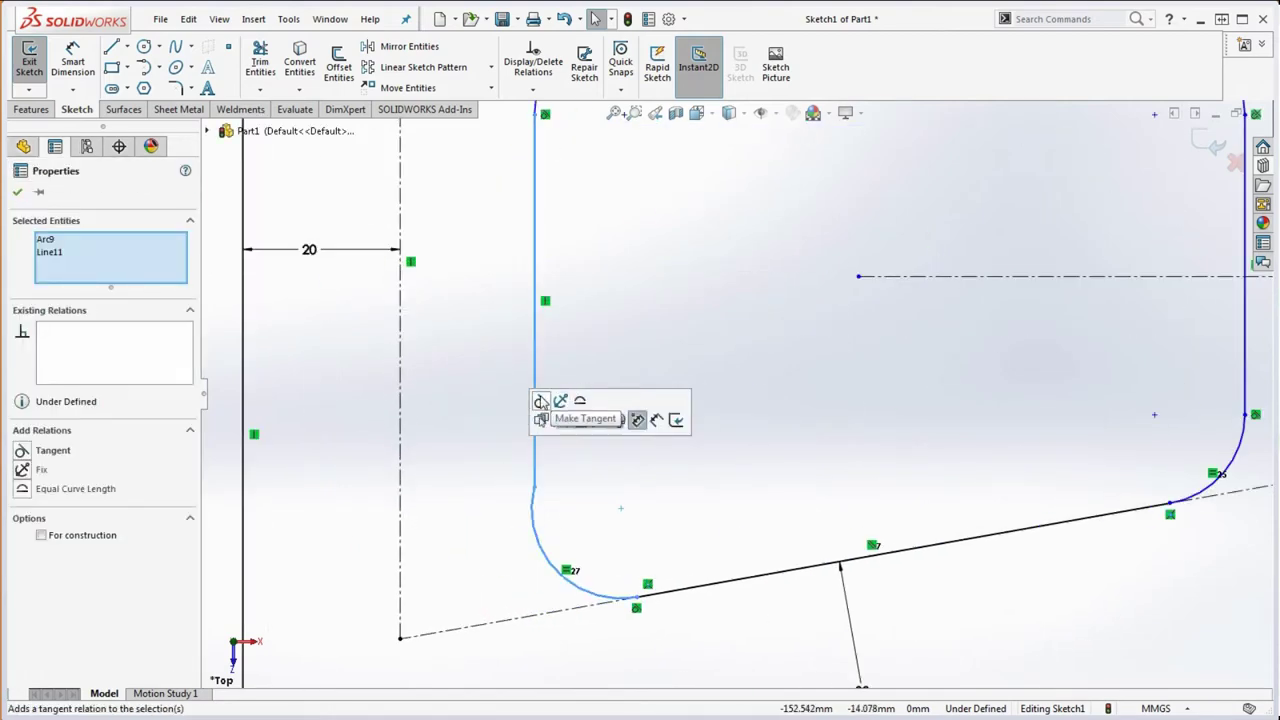
pyautogui.scroll(5, 728, 398)
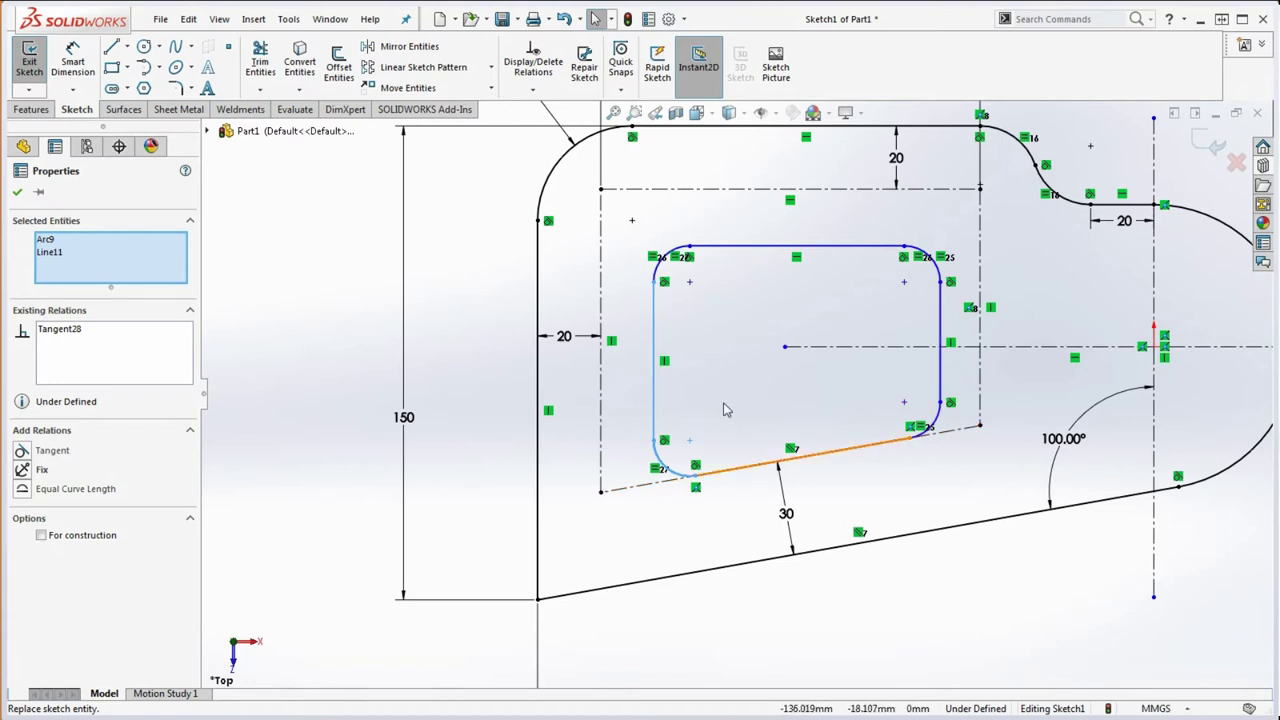
pyautogui.click(744, 322)
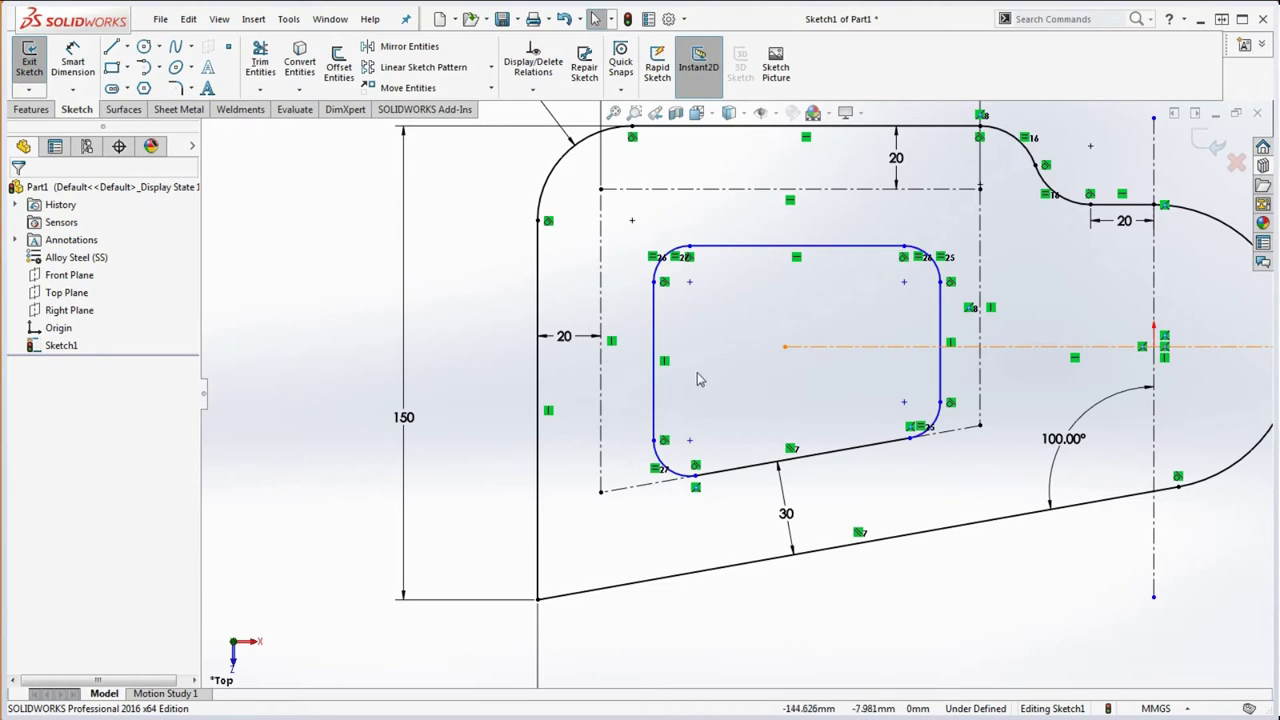
# Dimension the pocket's lower-left corner arc with a 12 mm radius.
pyautogui.click(73, 62)
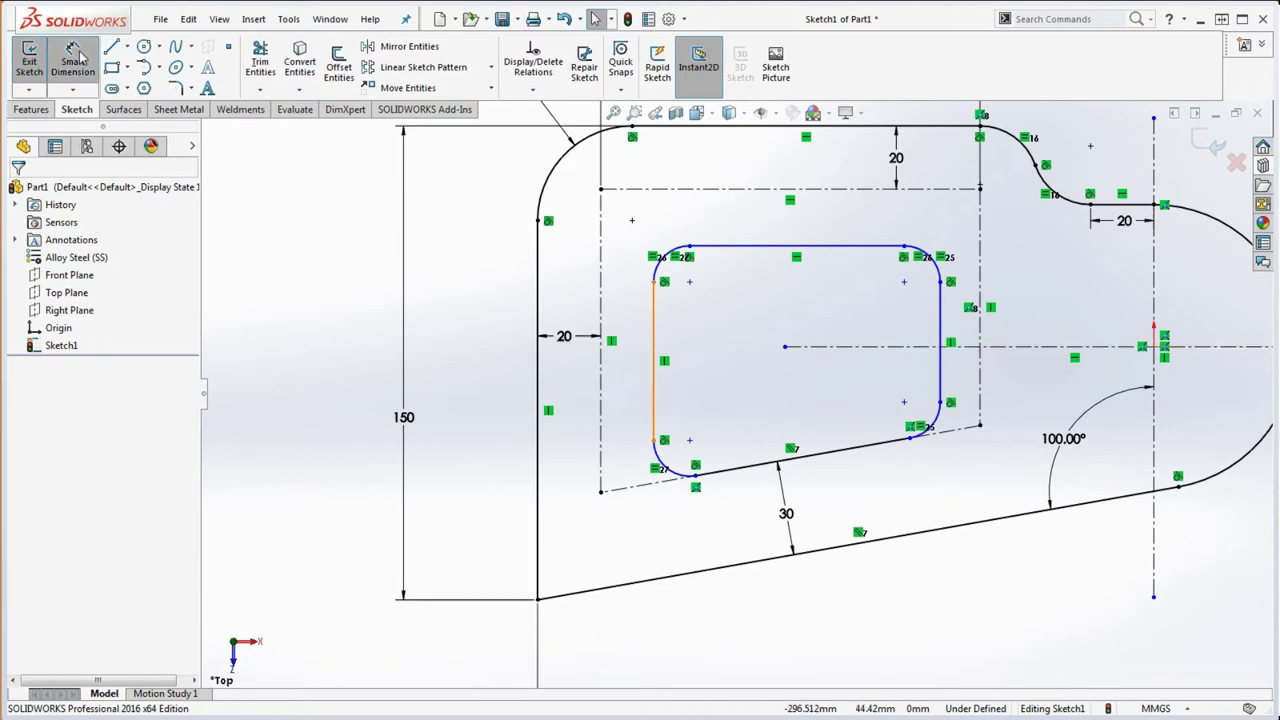
pyautogui.click(680, 478)
pyautogui.click(596, 536)
pyautogui.write('12')
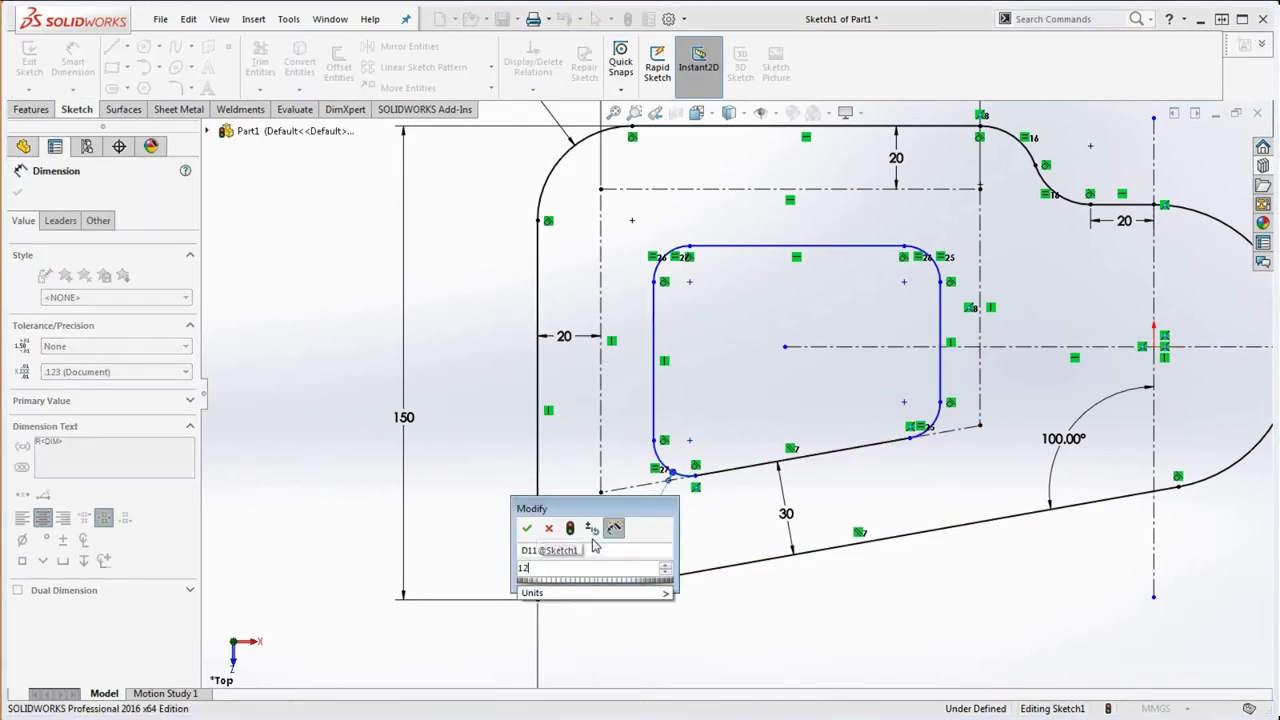
pyautogui.press('Return')
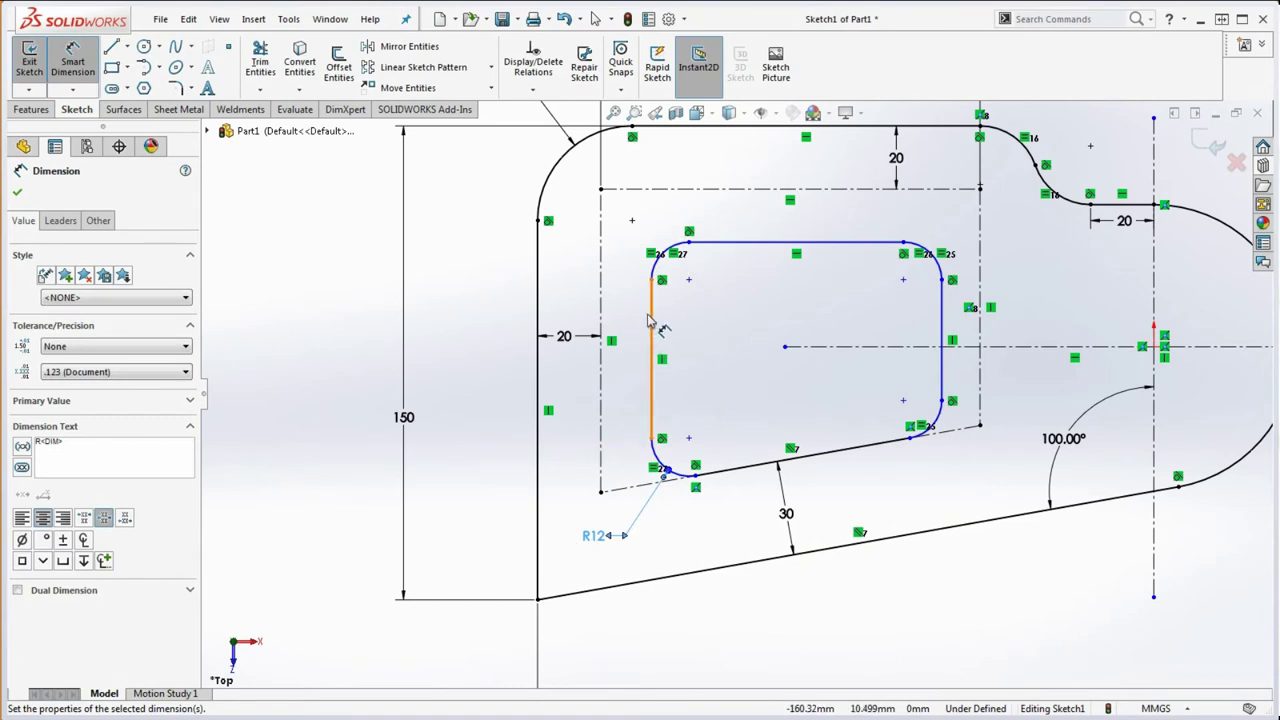
# Dimension the gap between the pocket's left line and the loop's left centerline at 10 mm.
pyautogui.click(650, 320)
pyautogui.click(601, 318)
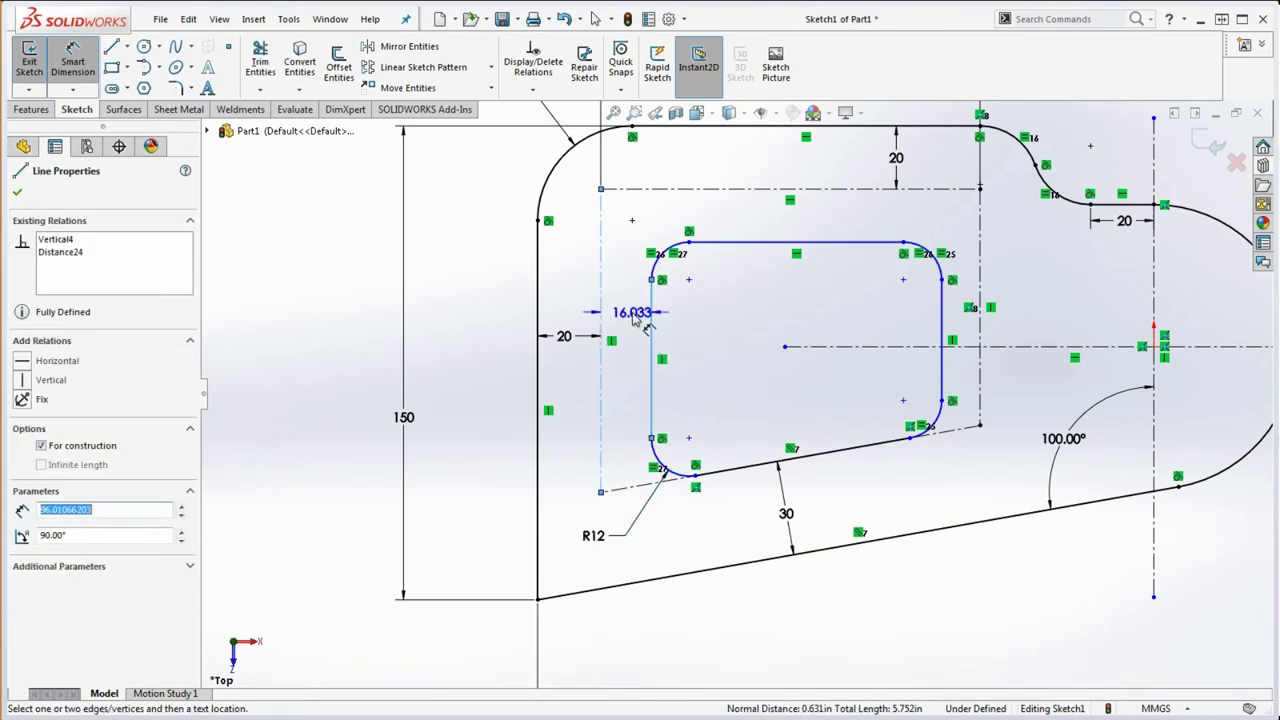
pyautogui.click(632, 314)
pyautogui.write('10')
pyautogui.press('Return')
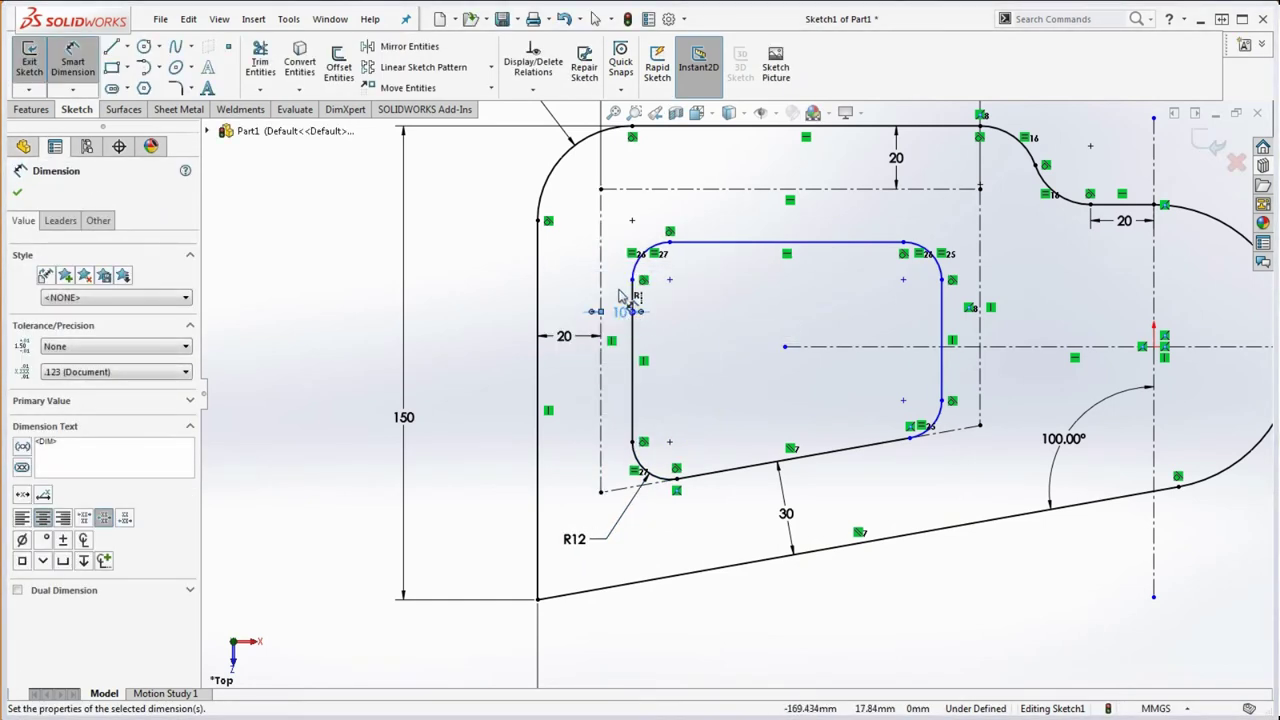
# Dimension the gap between the pocket's top line and the construction loop's top centerline at 10 mm.
pyautogui.click(763, 243)
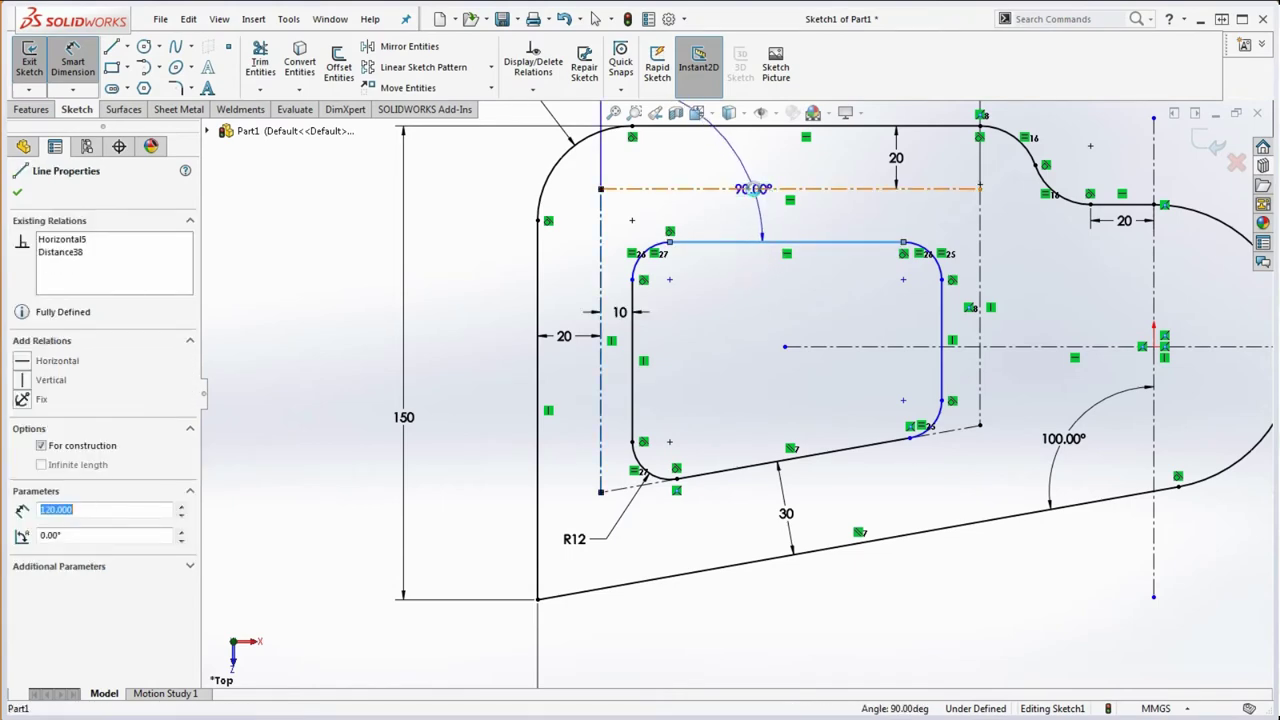
pyautogui.click(757, 190)
pyautogui.click(741, 220)
pyautogui.write('1')
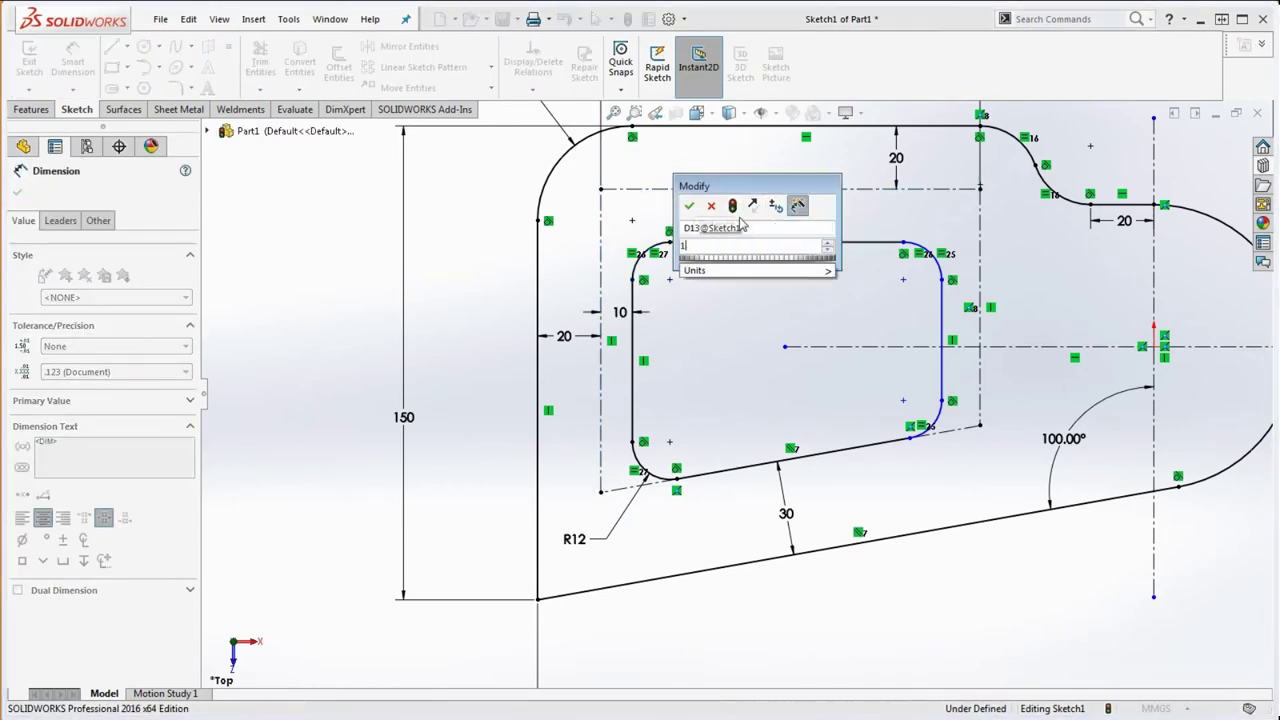
pyautogui.write('0')
pyautogui.press('Return')
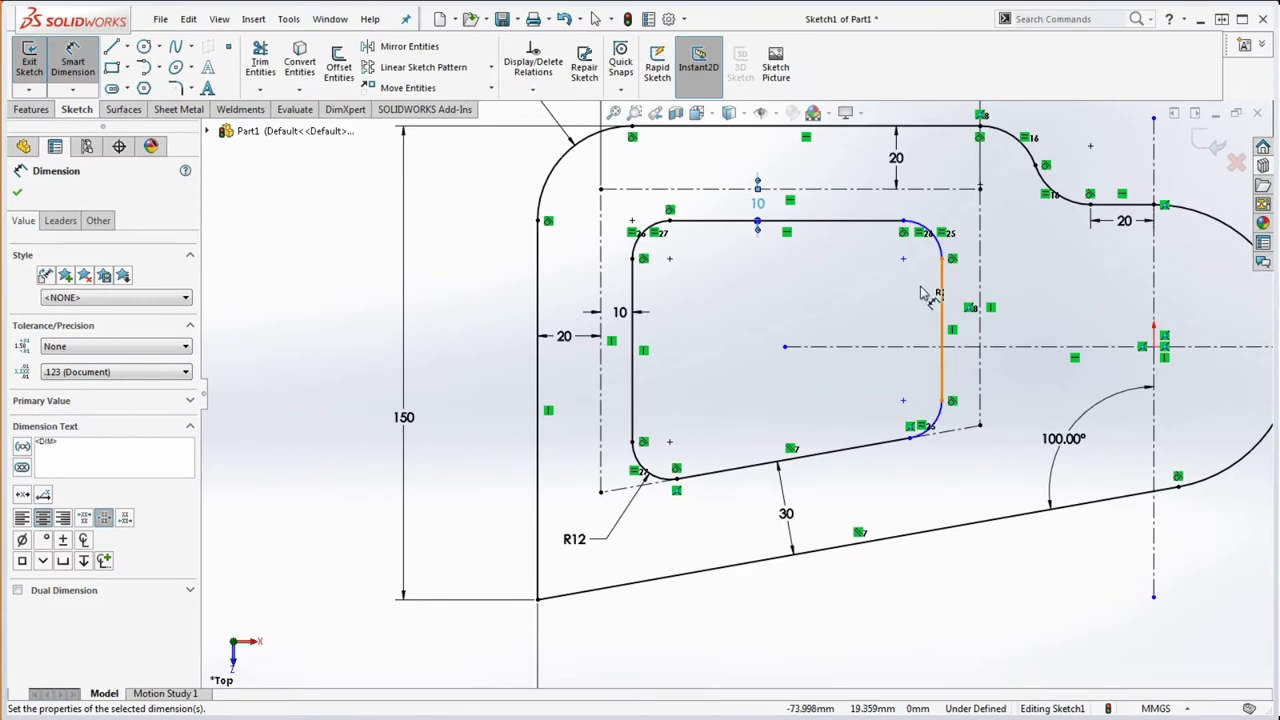
# Dimension the gap between the pocket's right vertical line and the loop's right centerline at 20 mm.
pyautogui.click(943, 303)
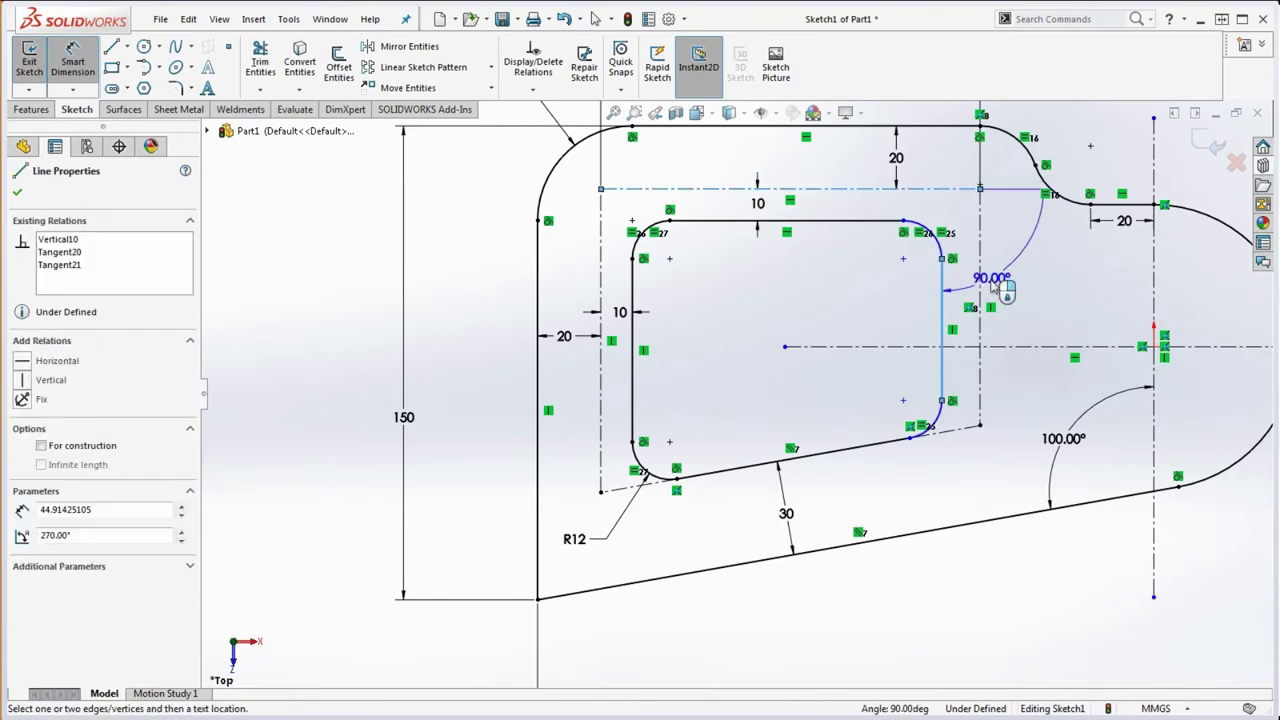
pyautogui.click(980, 292)
pyautogui.click(958, 300)
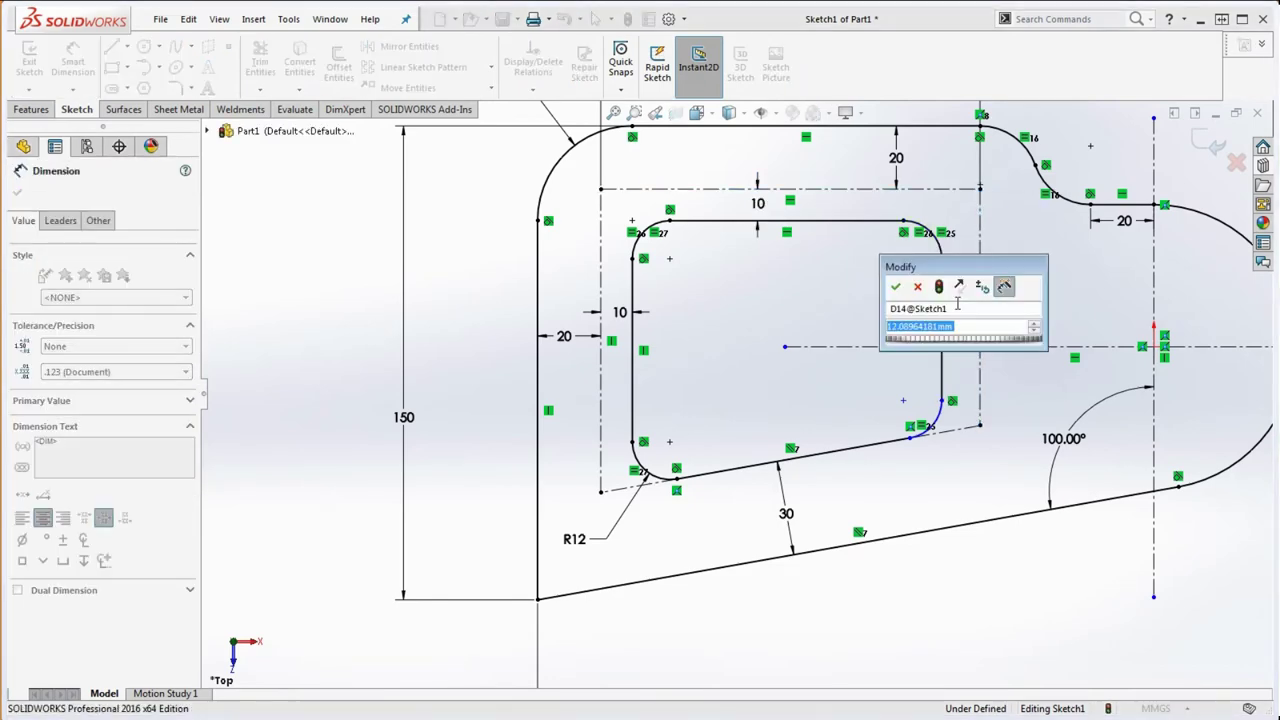
pyautogui.write('20')
pyautogui.press('Return')
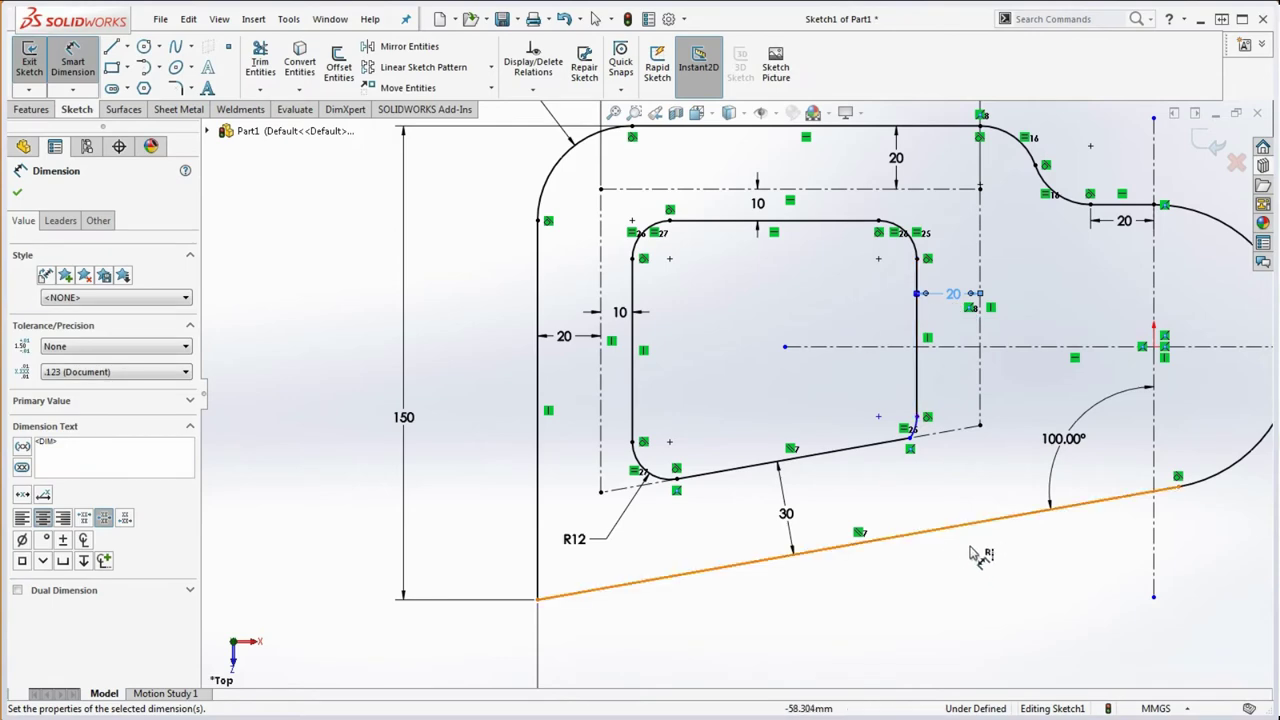
pyautogui.press('Escape')
# Make the pocket's lower-right corner arc tangent to its slanted bottom line.
pyautogui.scroll(-10, 934, 463)
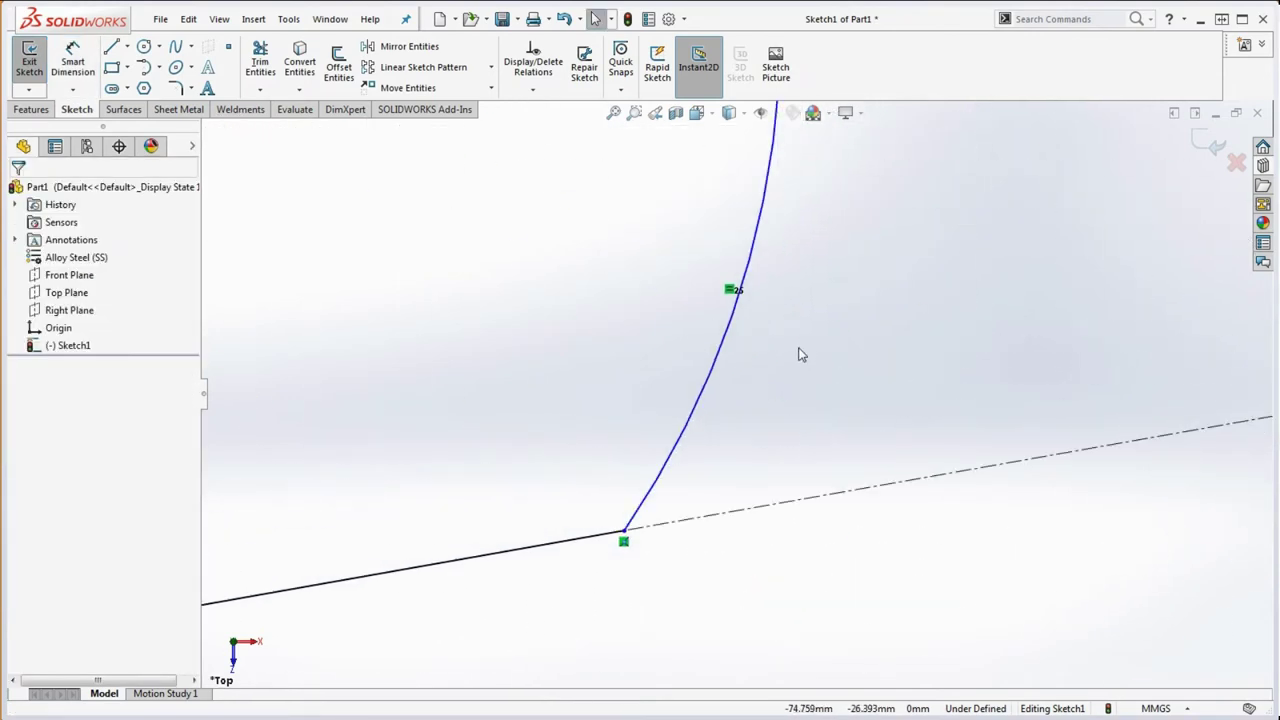
pyautogui.scroll(3, 827, 344)
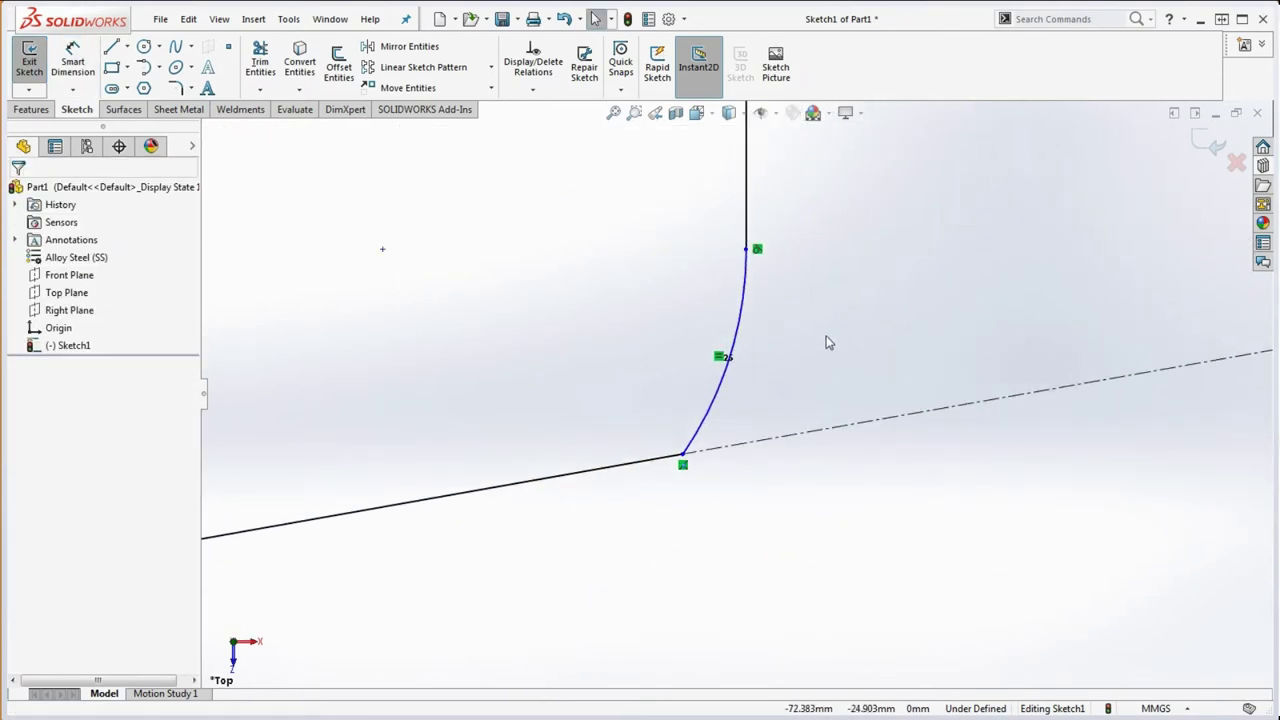
pyautogui.click(730, 408)
pyautogui.keyDown('ctrl'); pyautogui.click(638, 455); pyautogui.keyUp('ctrl')
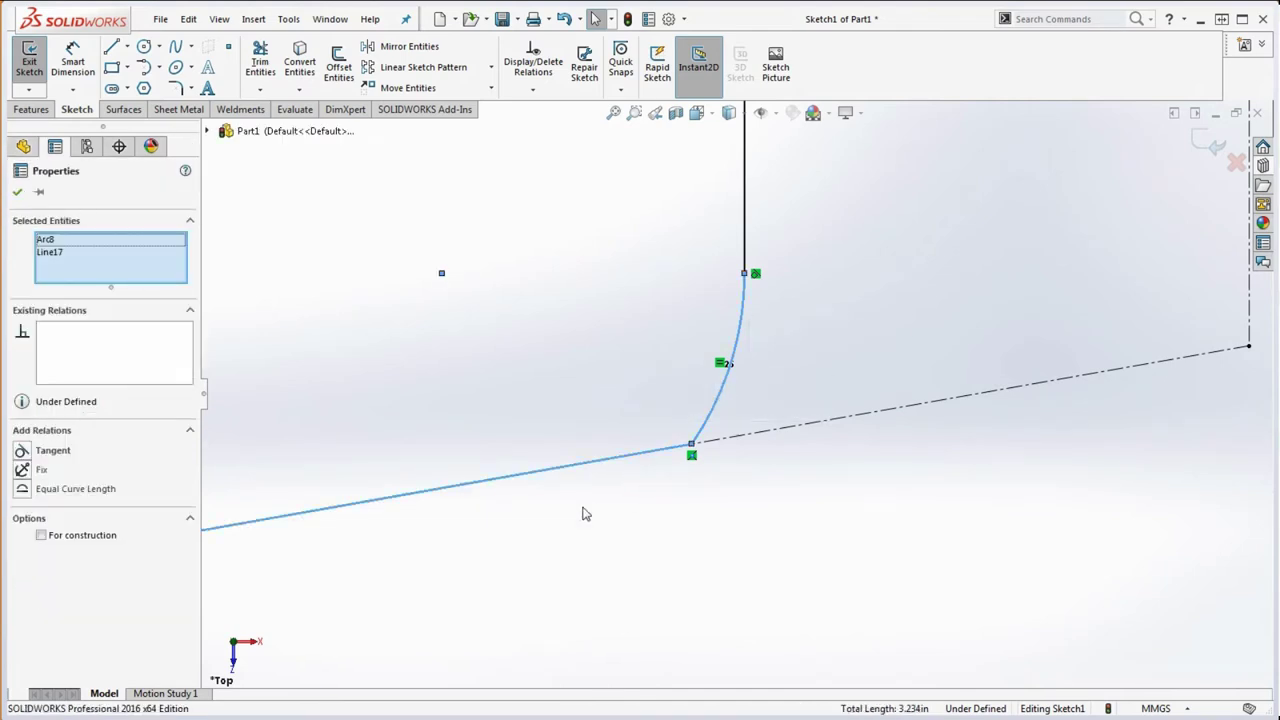
pyautogui.click(20, 451)
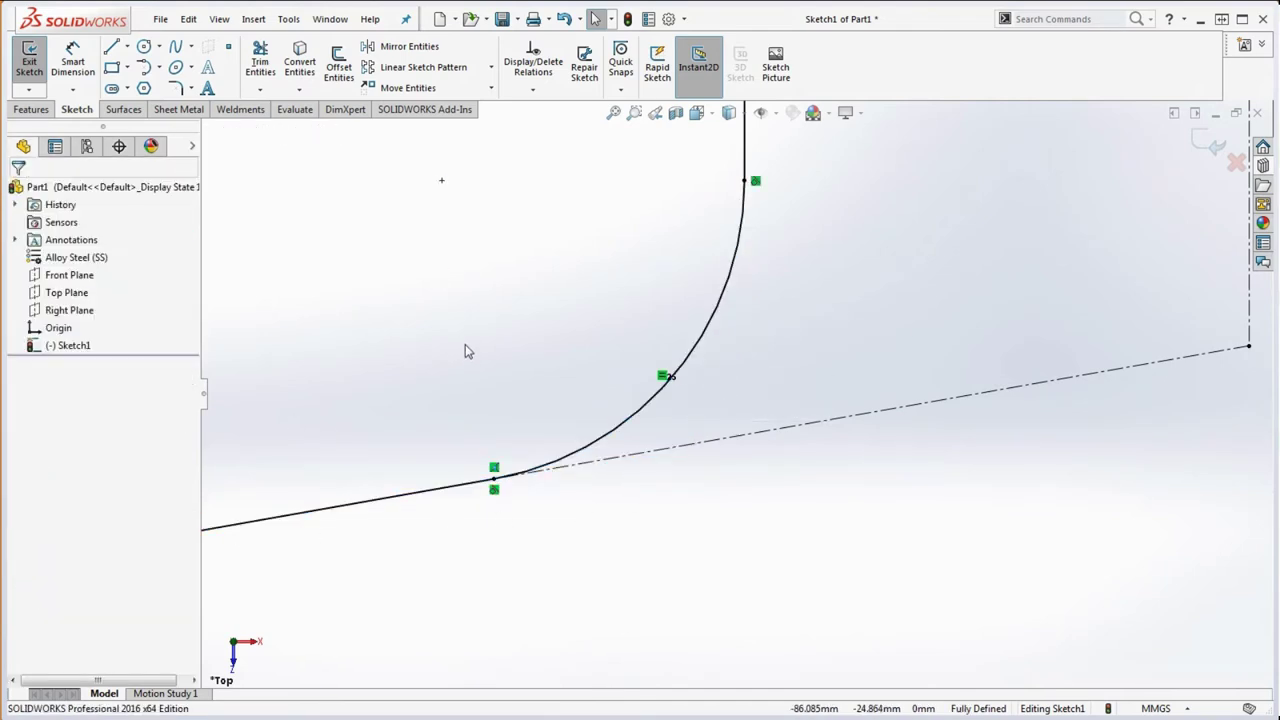
pyautogui.scroll(5, 790, 458)
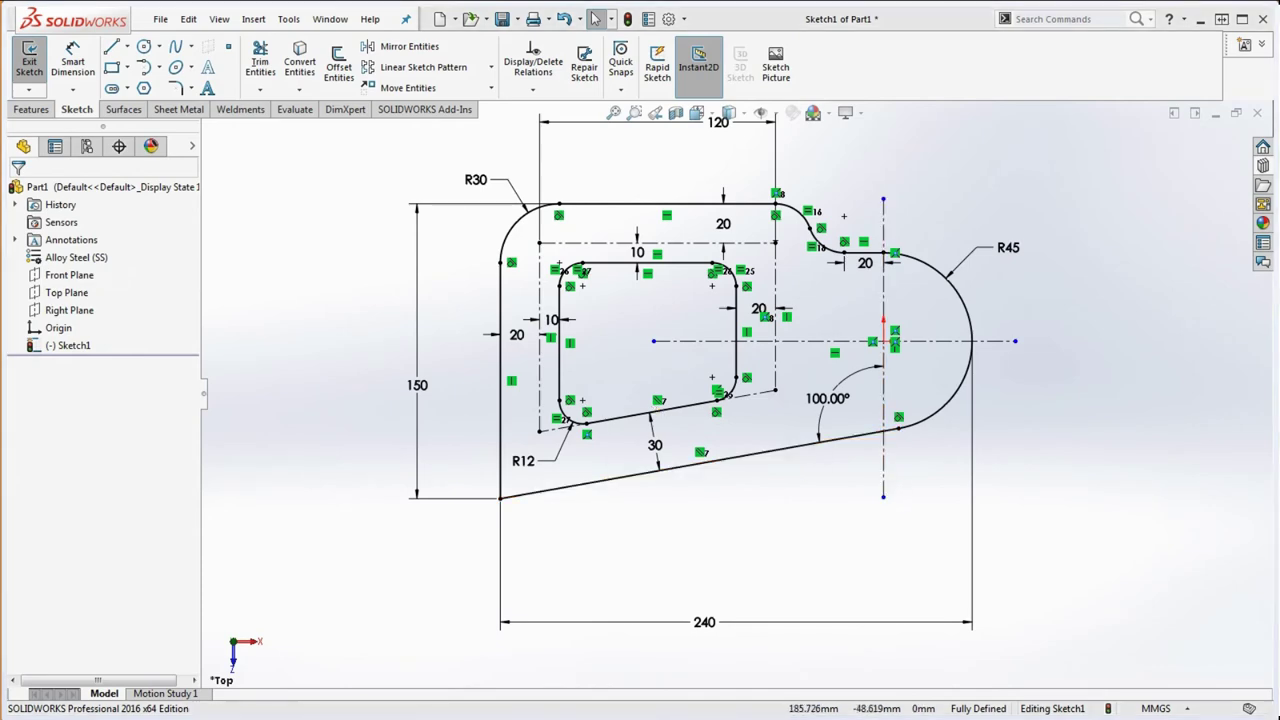
# Look at the part drawing, dismiss the backup pop-up, and start a boss extrusion of the sketch with a Mid Plane end condition.
pyautogui.hotkey('alt', 'Tab')
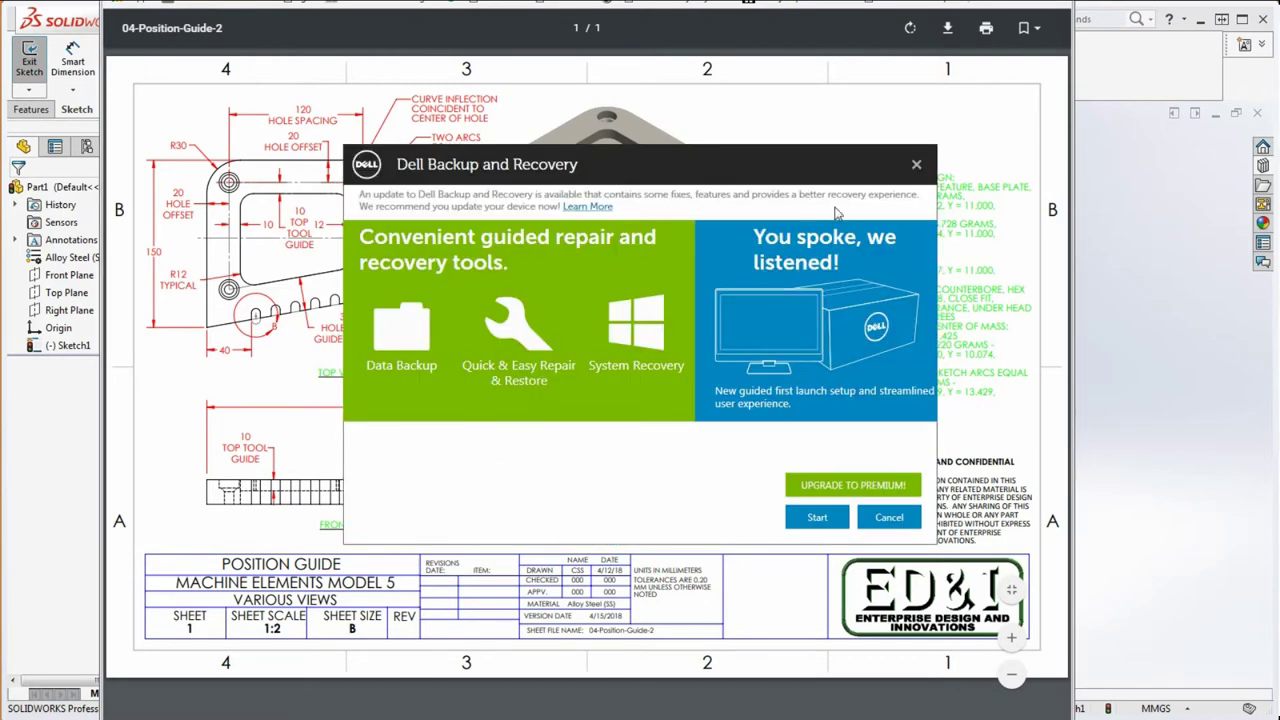
pyautogui.click(916, 164)
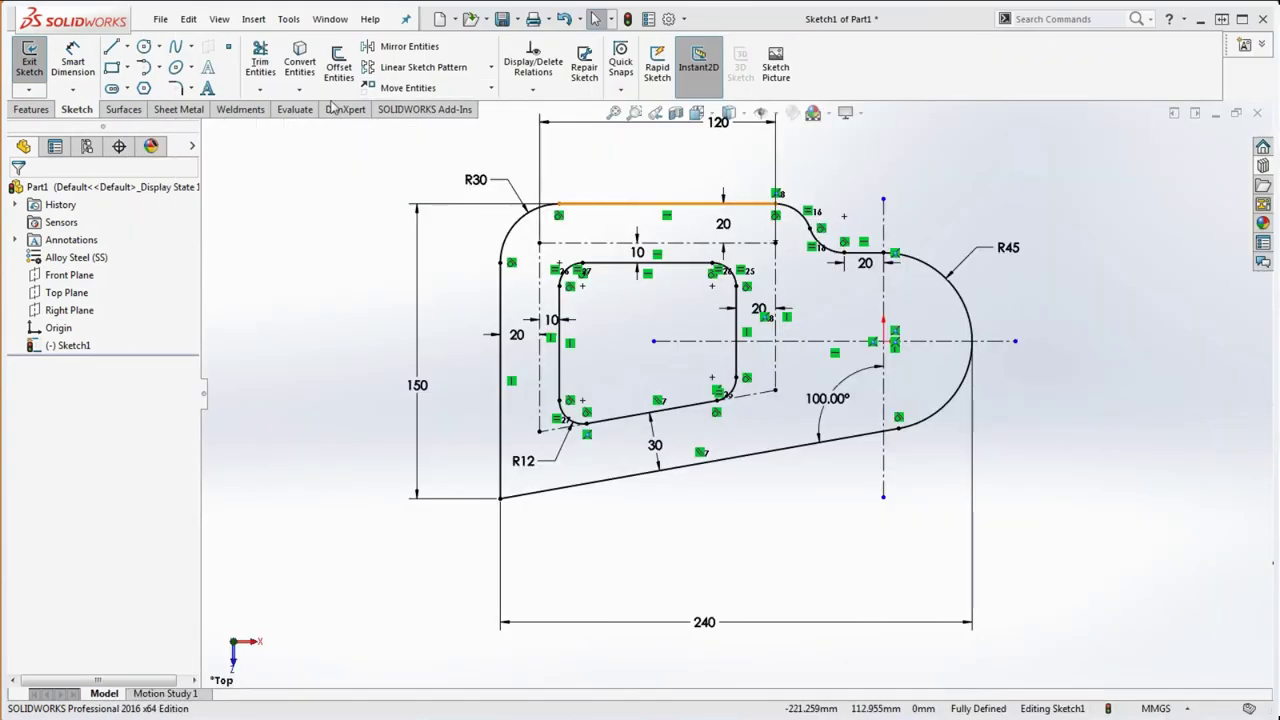
pyautogui.click(30, 109)
pyautogui.click(36, 62)
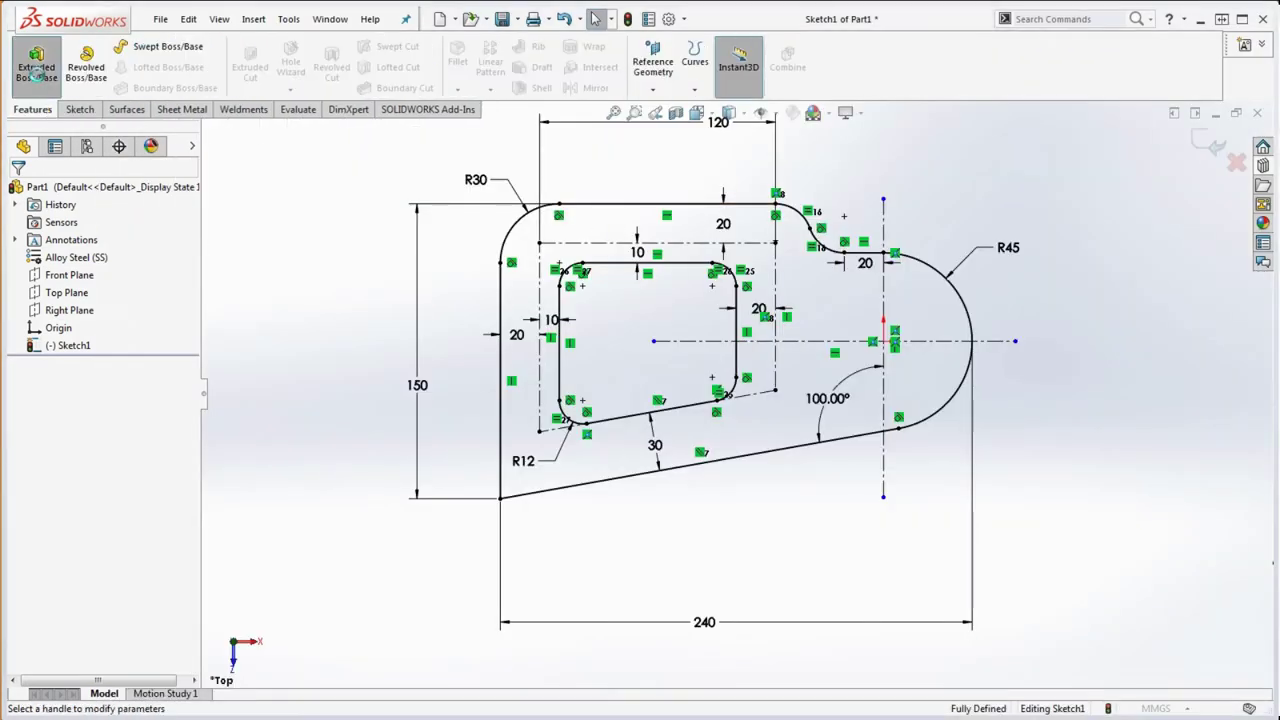
pyautogui.click(88, 289)
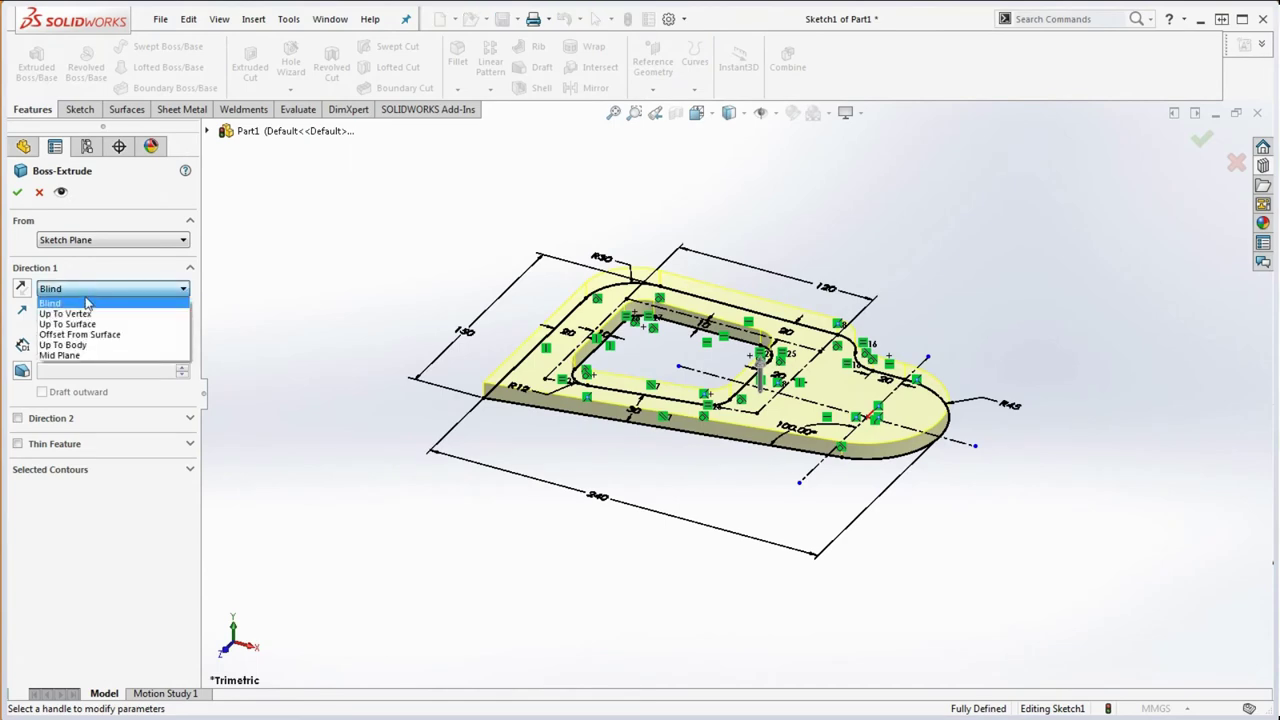
pyautogui.click(95, 357)
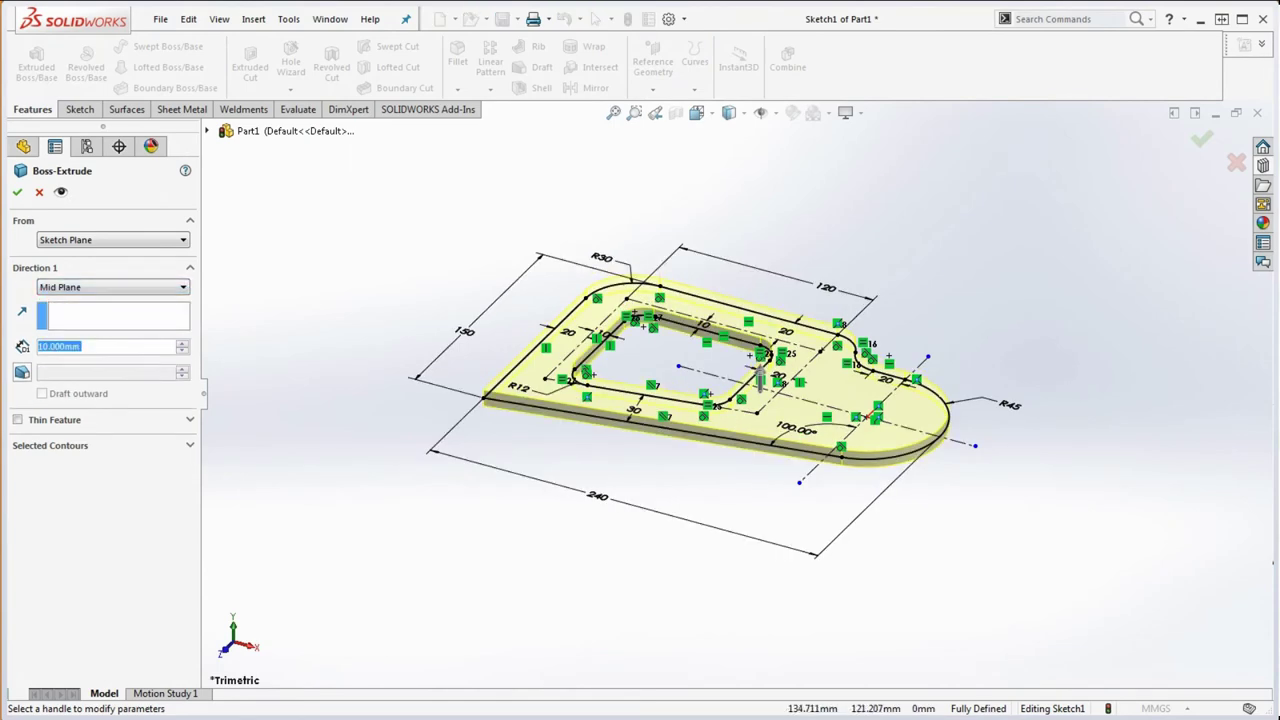
# Check the plate thickness in the drawing and set the boss extrusion to Blind with a 22 mm depth.
pyautogui.hotkey('alt', 'Tab')
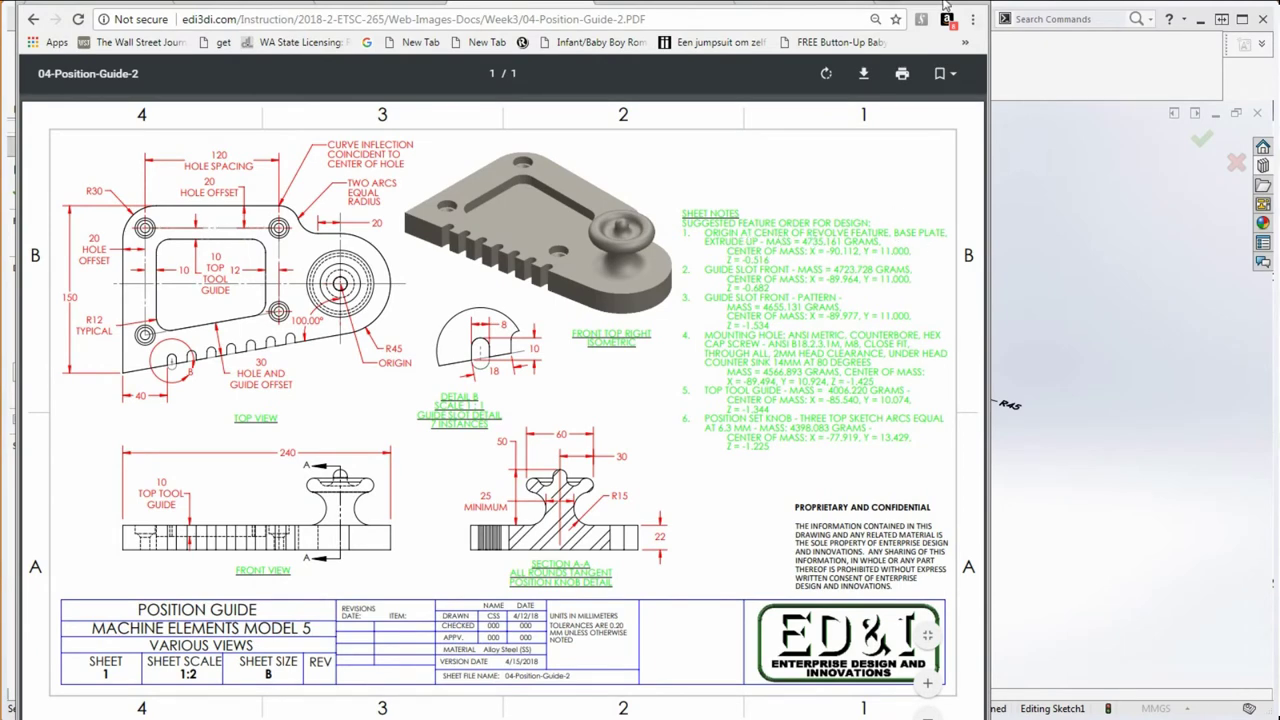
pyautogui.hotkey('alt', 'Tab')
pyautogui.click(103, 289)
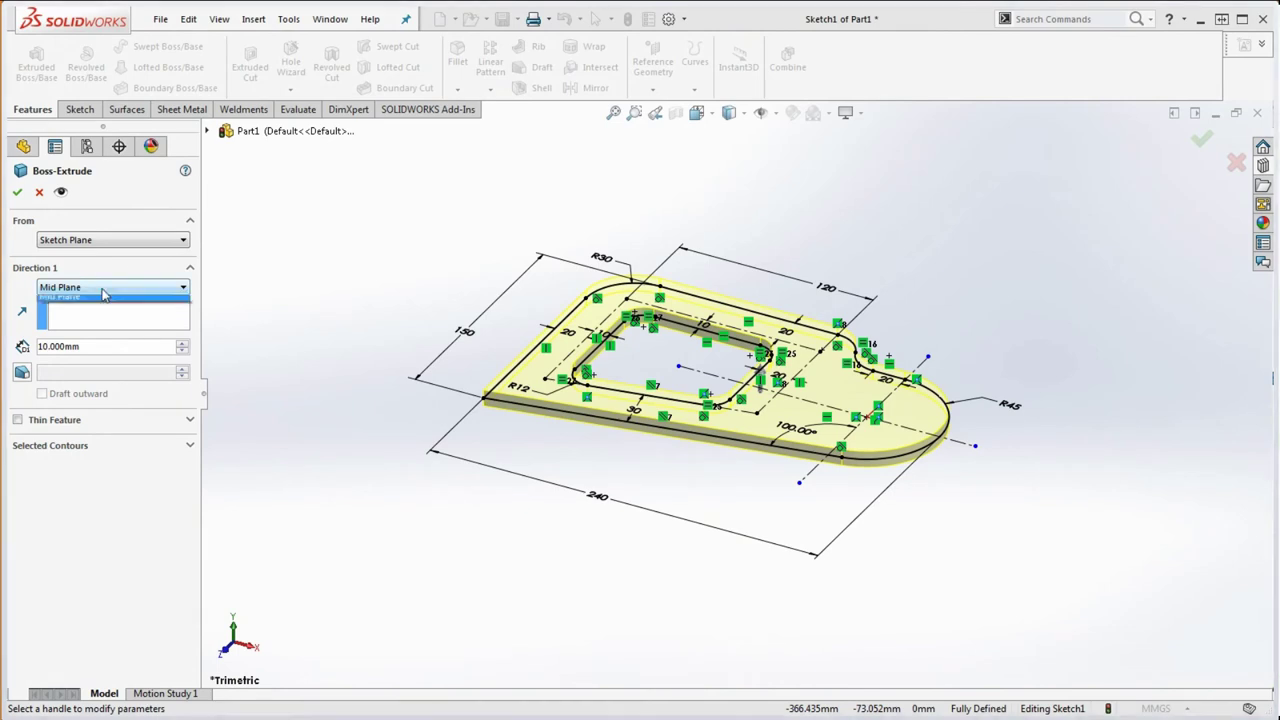
pyautogui.click(82, 302)
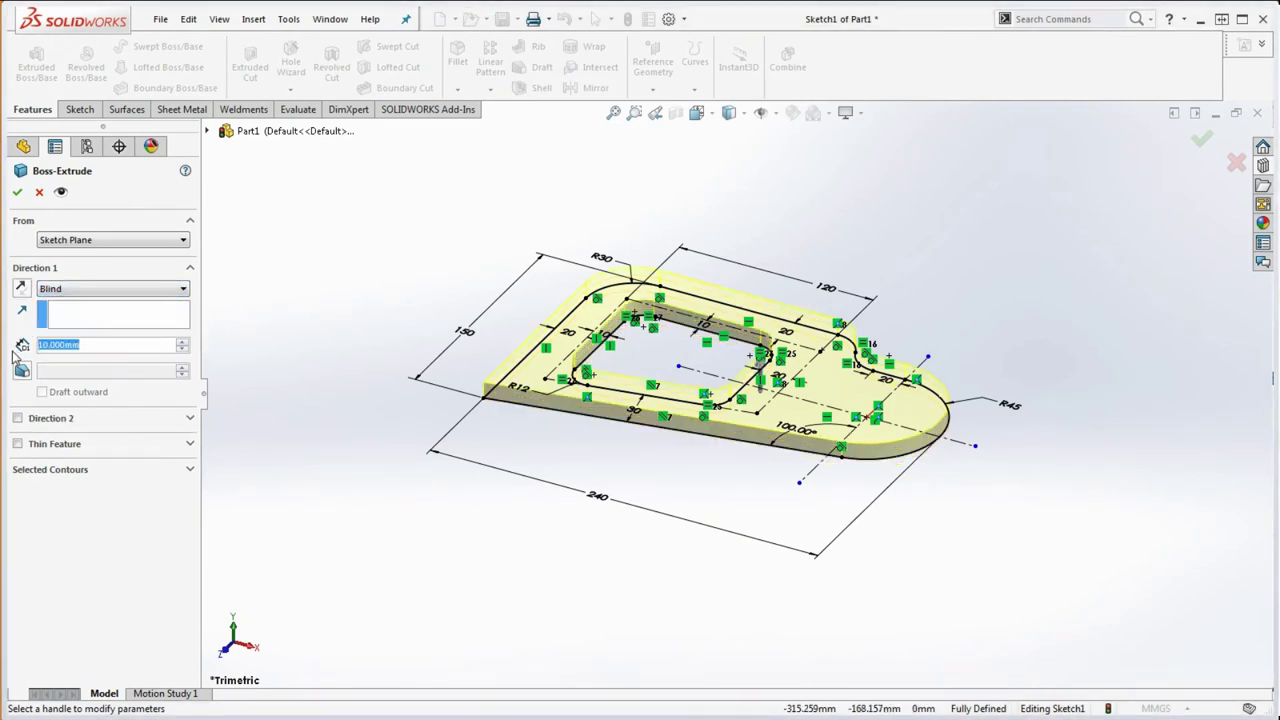
pyautogui.write('22')
pyautogui.press('Return')
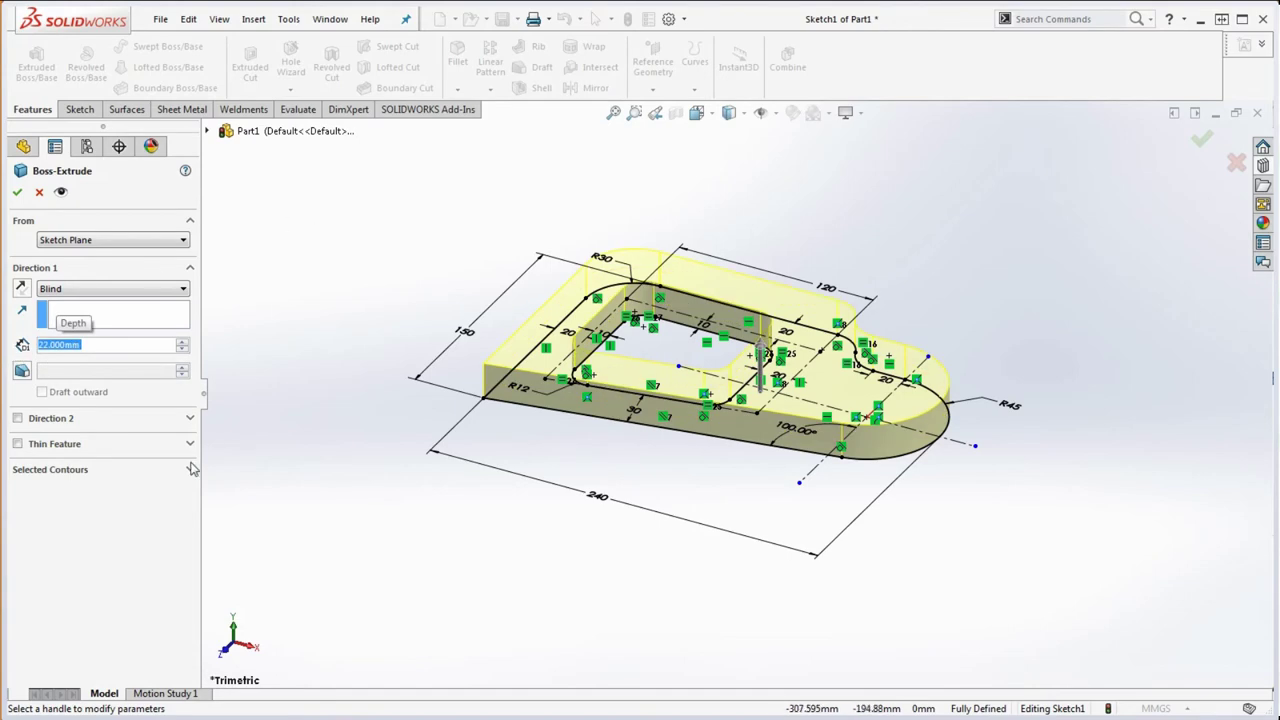
# Choose the outer base plate outline as the only extruded contour and complete the boss.
pyautogui.click(107, 476)
pyautogui.moveTo(329, 449); pyautogui.dragTo(357, 566, button='middle')
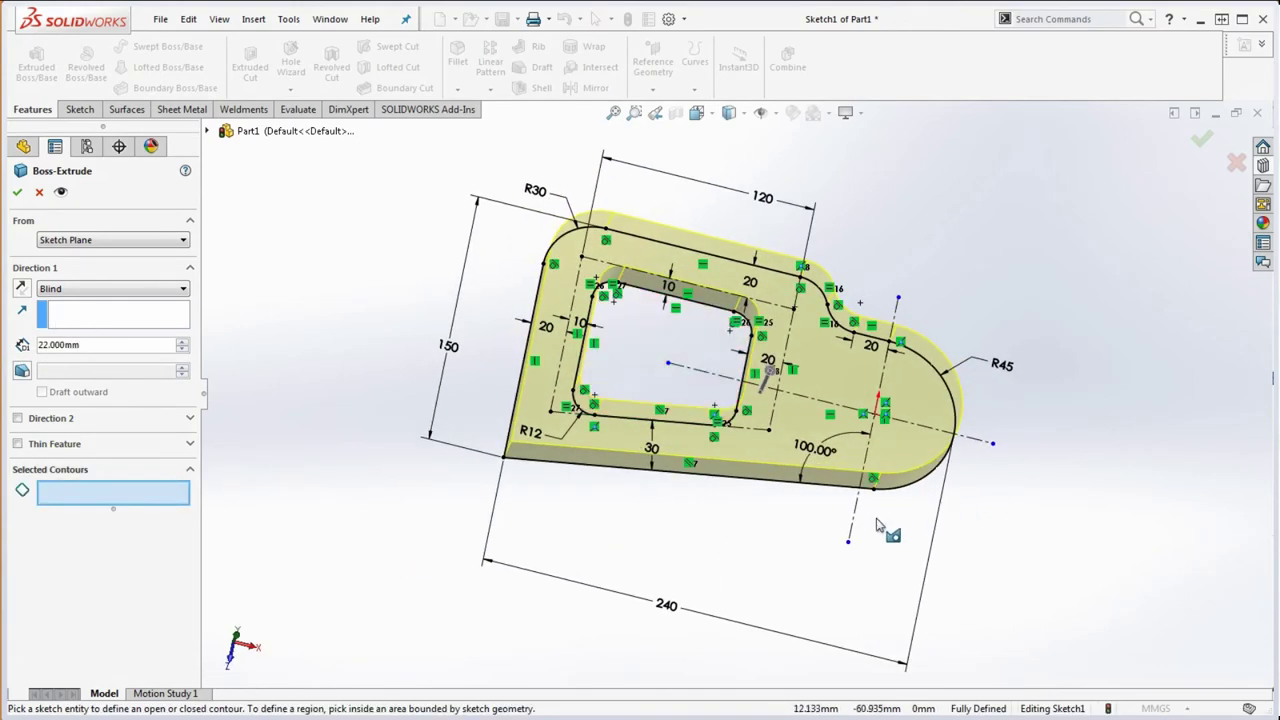
pyautogui.click(777, 487)
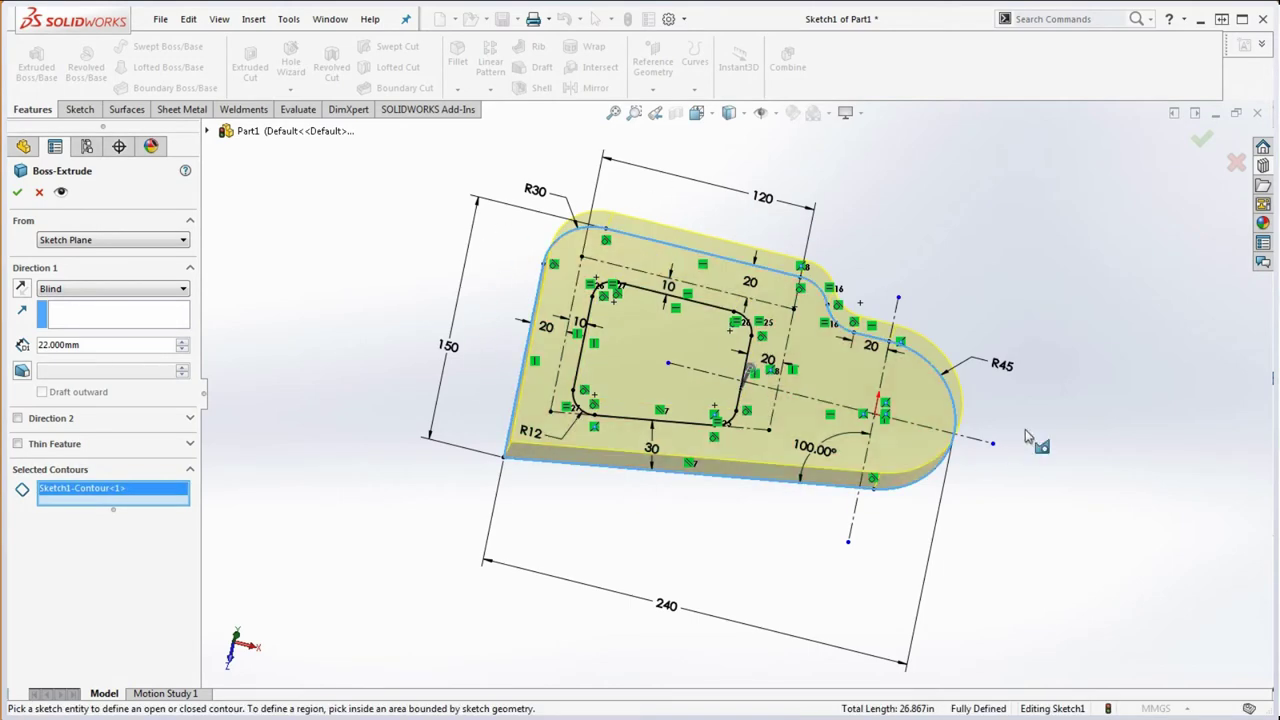
pyautogui.click(16, 192)
pyautogui.moveTo(524, 362); pyautogui.dragTo(481, 387, button='middle')
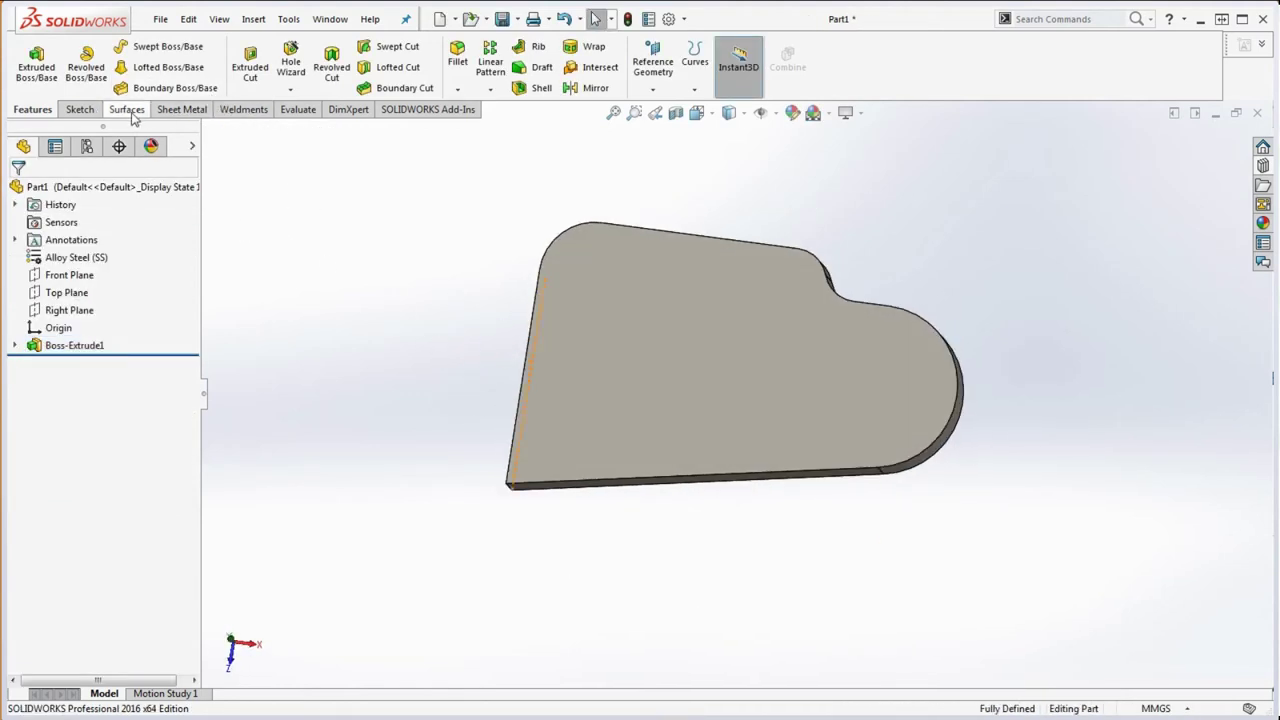
# Evaluate the part's mass properties using custom units with 3 decimal places and the highest accuracy level.
pyautogui.click(300, 110)
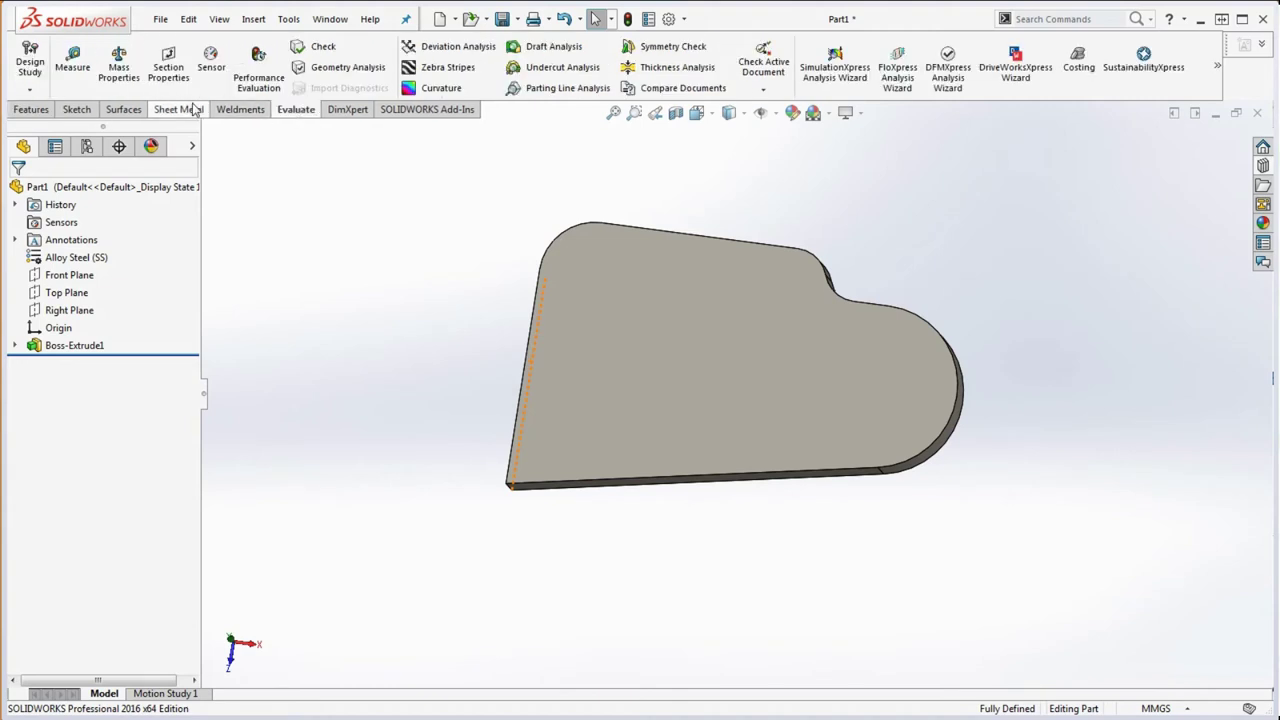
pyautogui.click(118, 65)
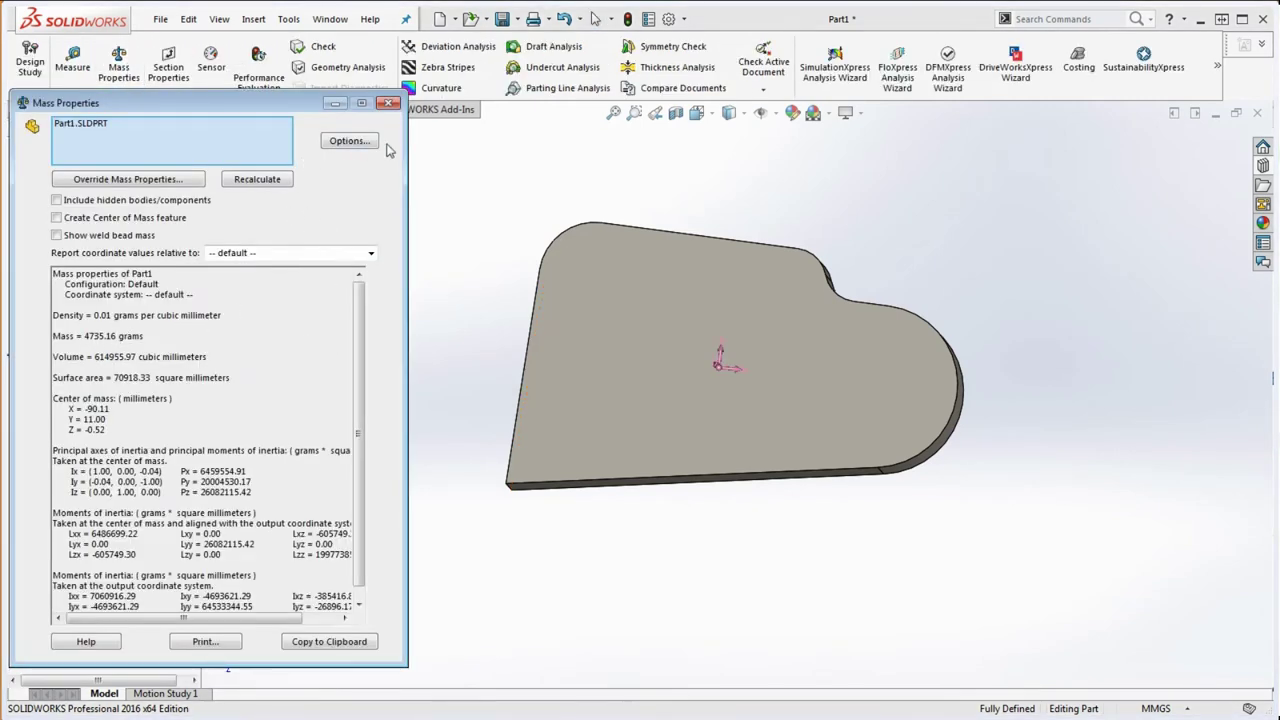
pyautogui.click(352, 141)
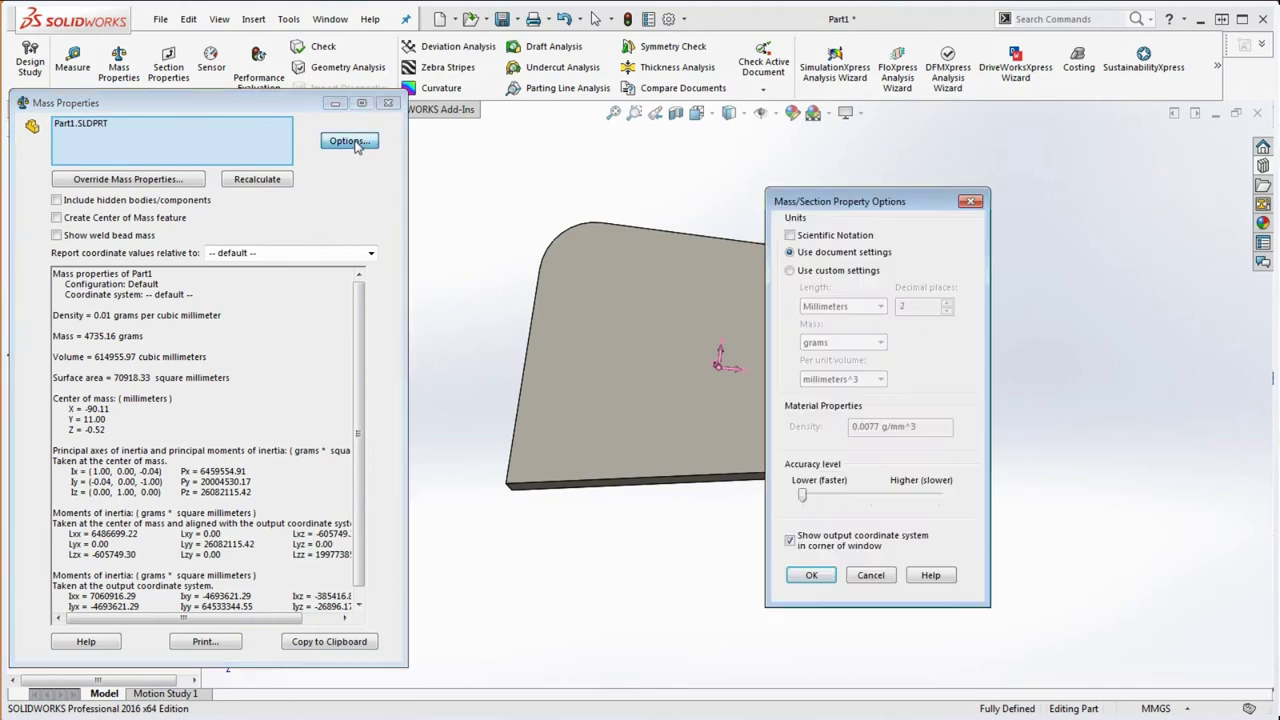
pyautogui.click(809, 272)
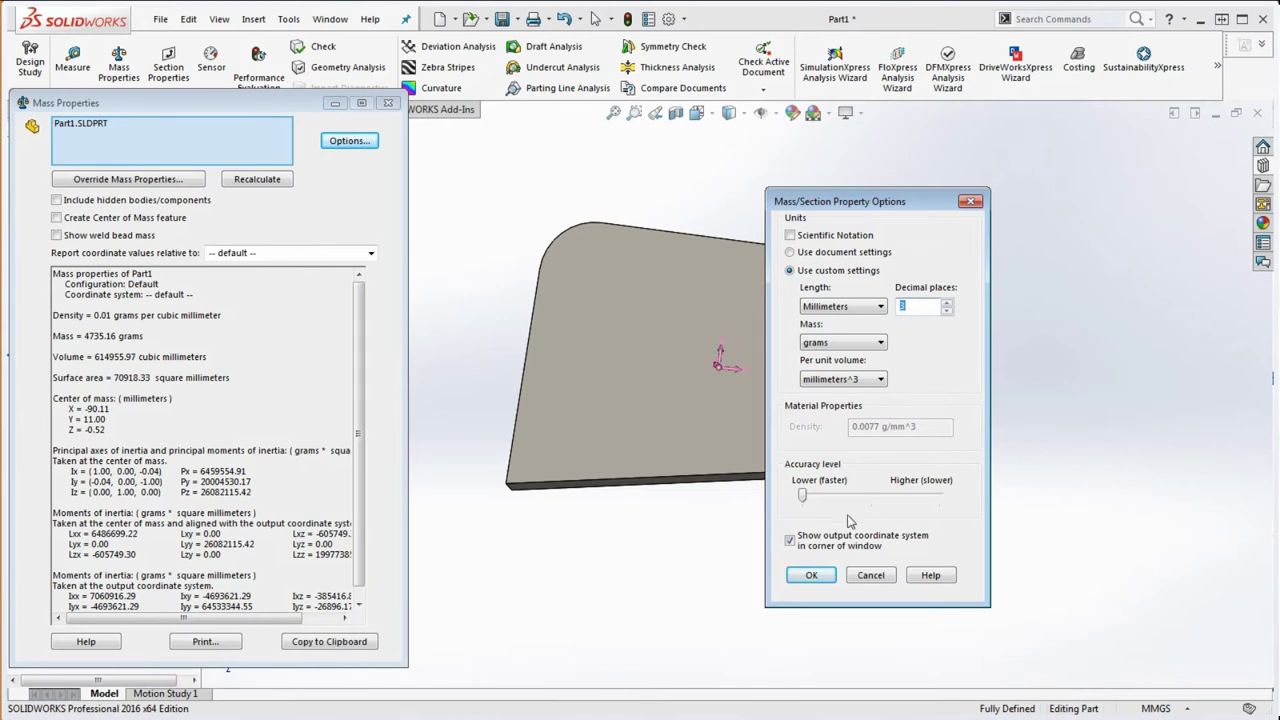
pyautogui.moveTo(807, 502); pyautogui.dragTo(938, 500)
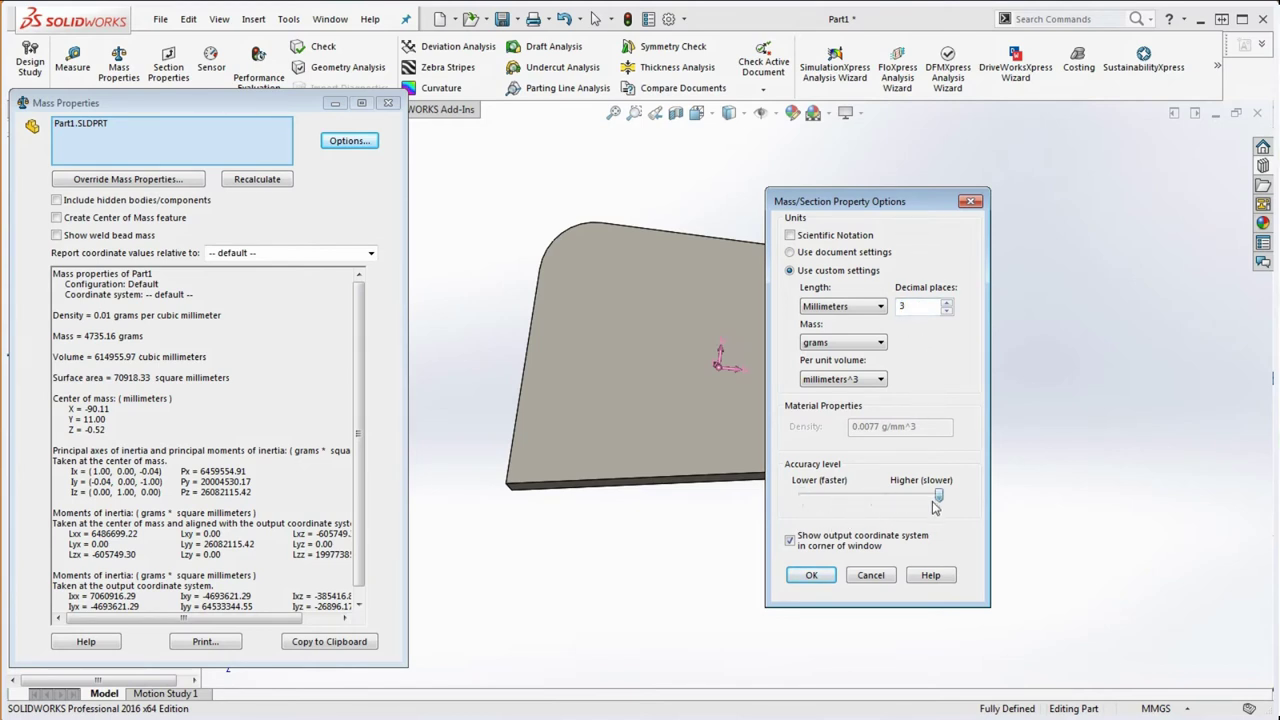
pyautogui.click(811, 576)
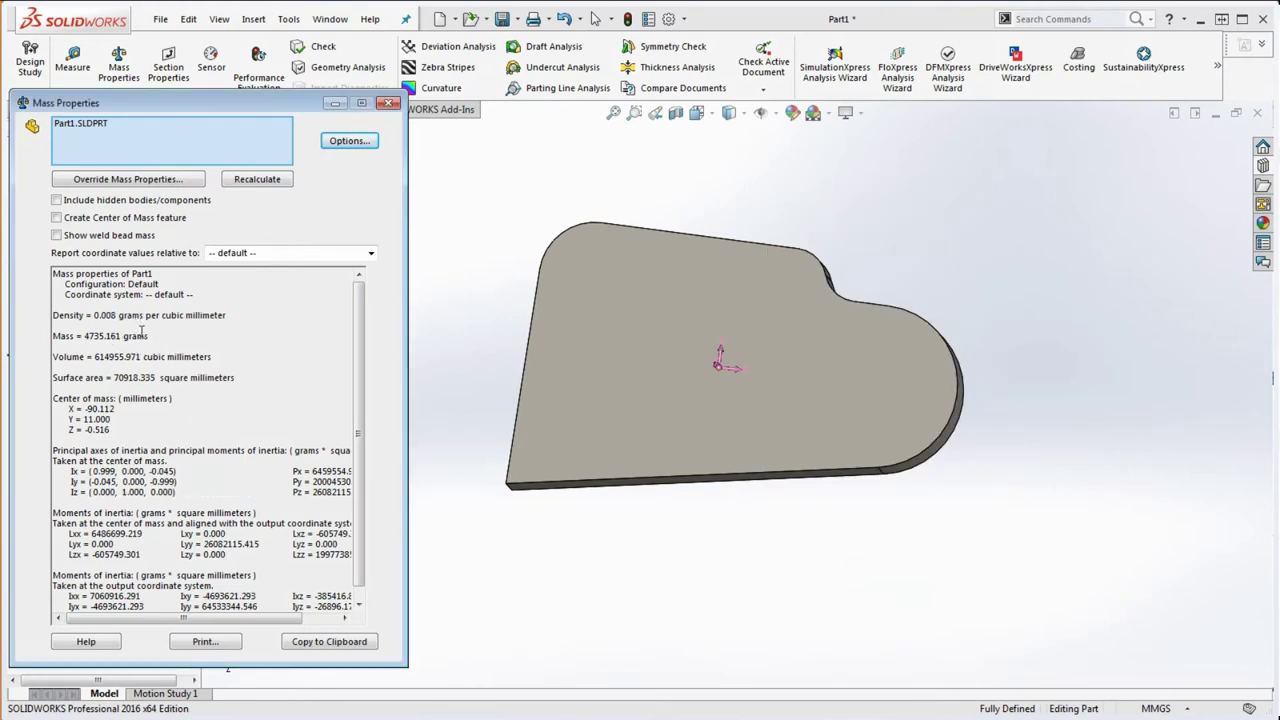
# Compare the mass and center of mass with the drawing's sheet notes and close the mass properties.
pyautogui.hotkey('alt', 'Tab')
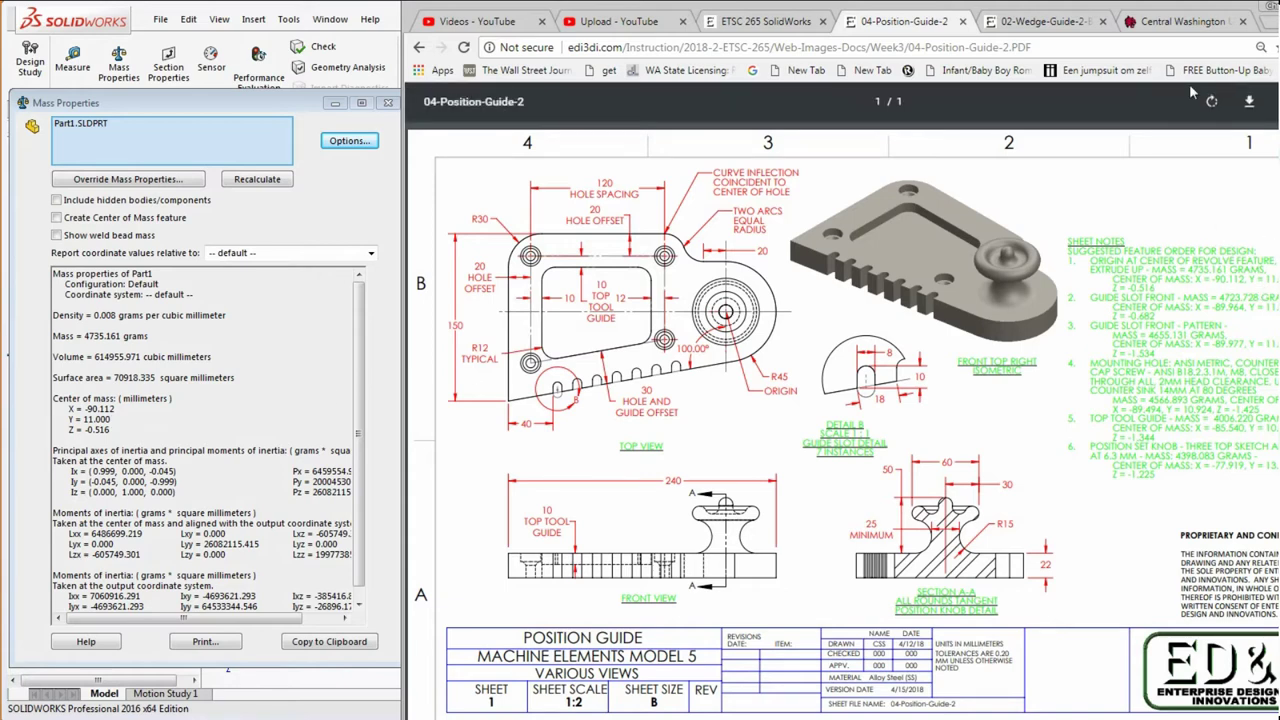
pyautogui.click(393, 82)
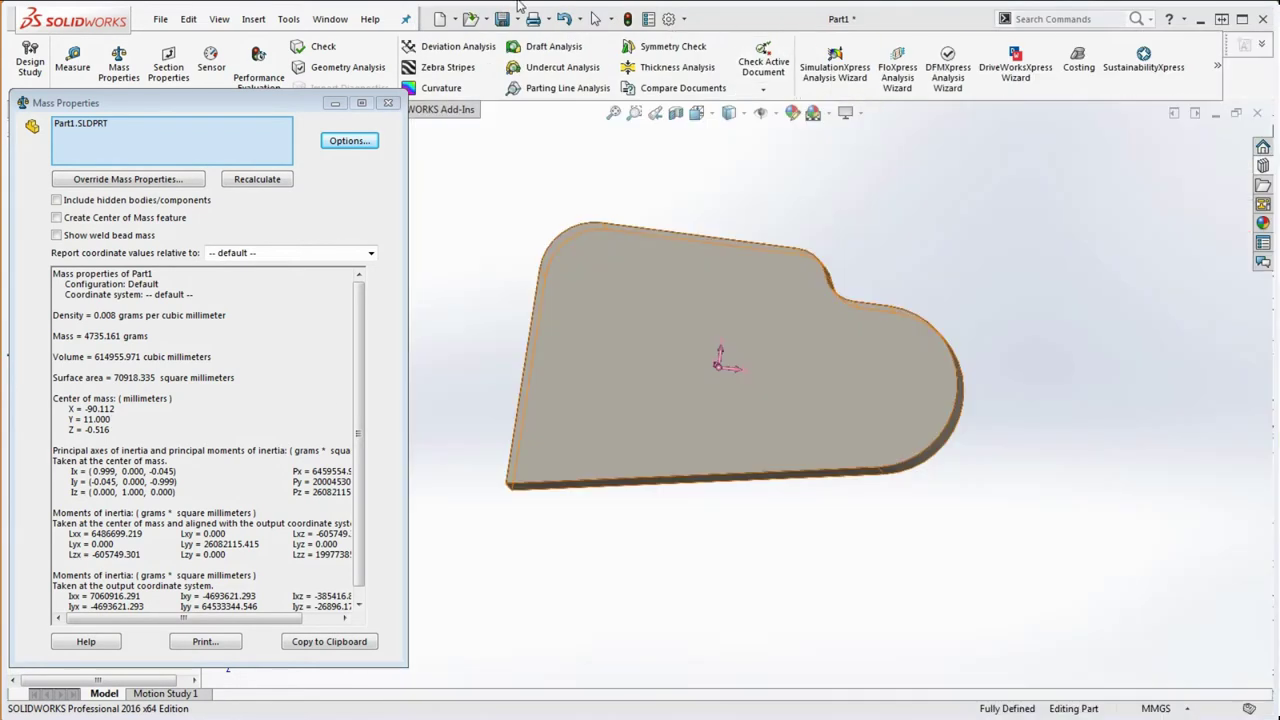
pyautogui.click(388, 102)
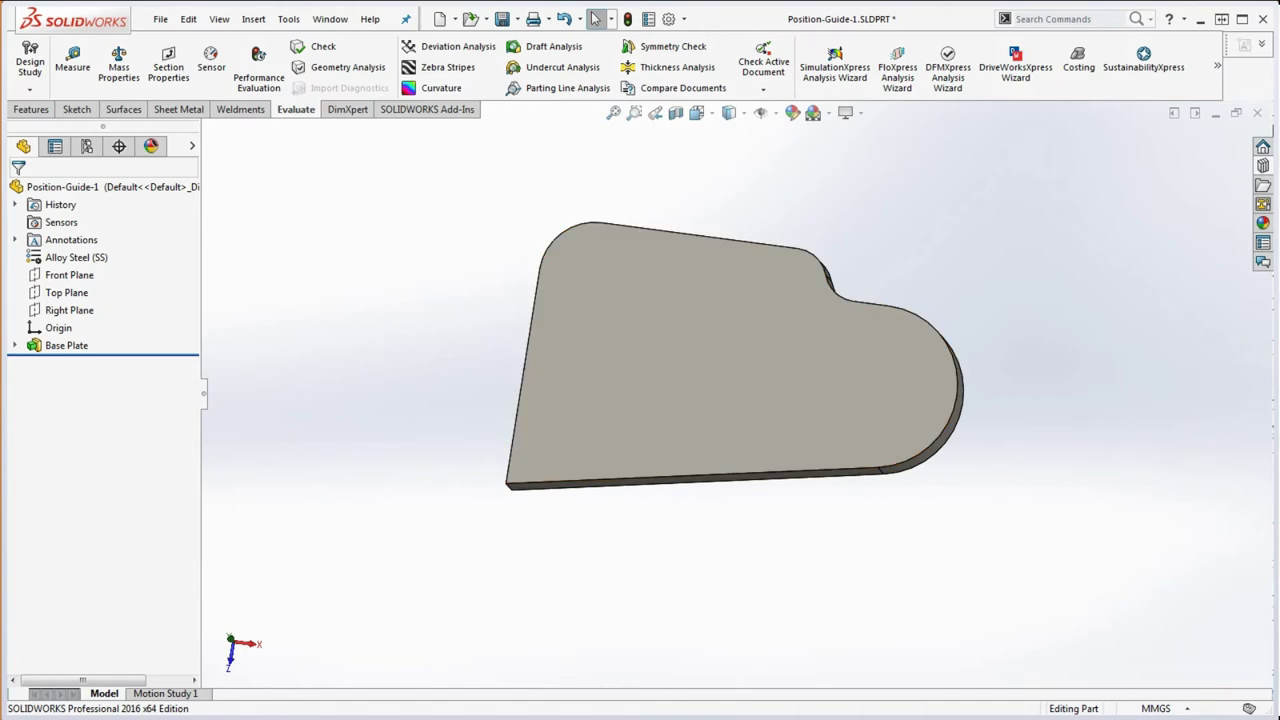
# Orient the view normal to the base plate's large flat face and start a new sketch.
pyautogui.hotkey('alt', 'Tab')
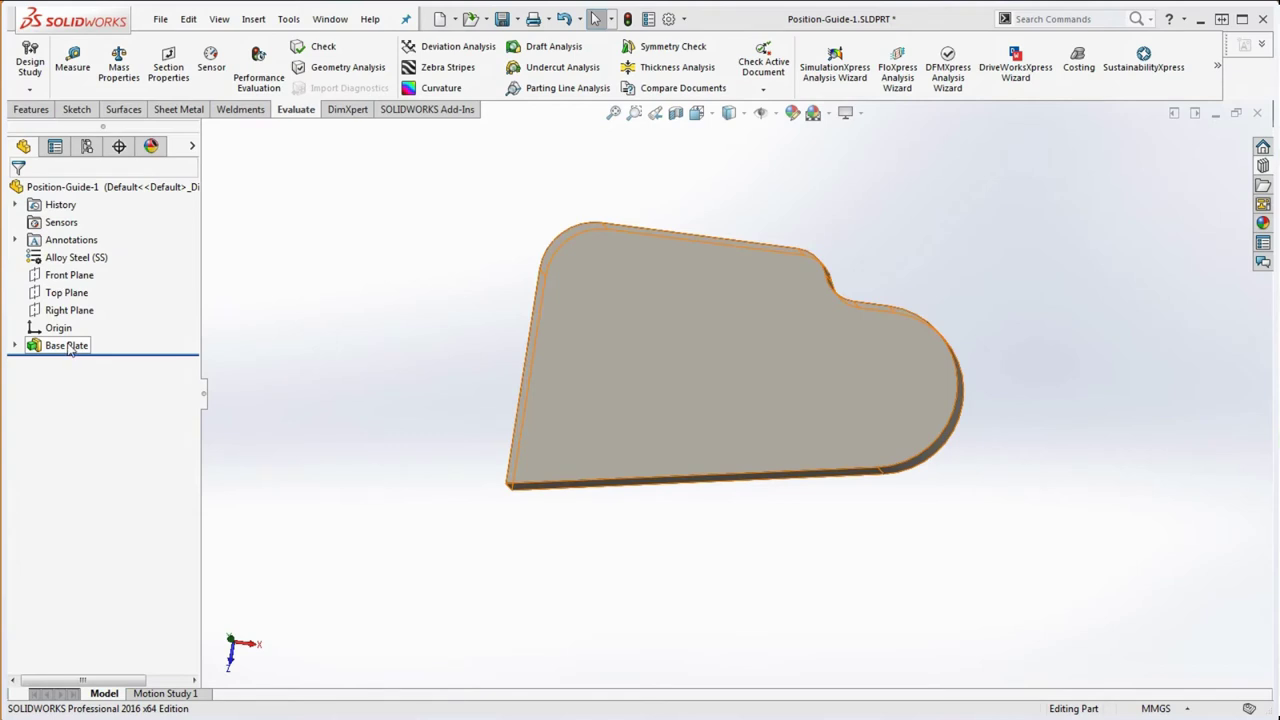
pyautogui.scroll(-5, 690, 462)
pyautogui.scroll(5, 690, 462)
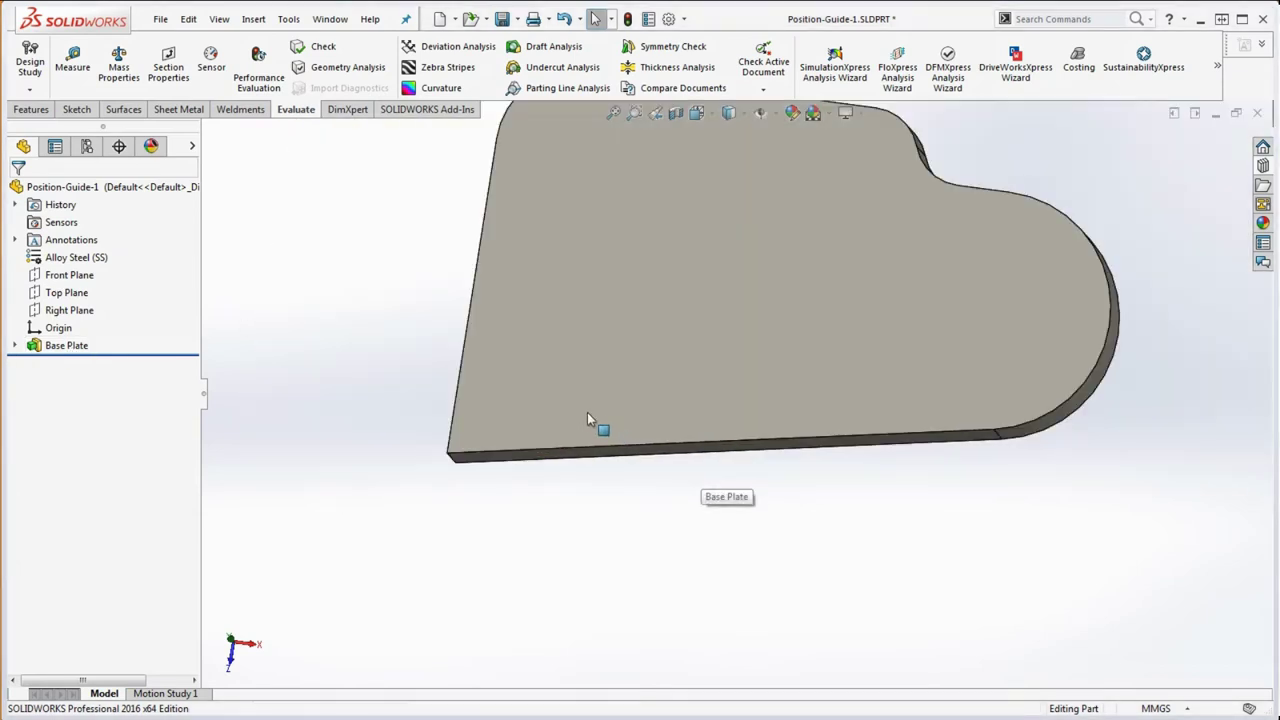
pyautogui.click(571, 405)
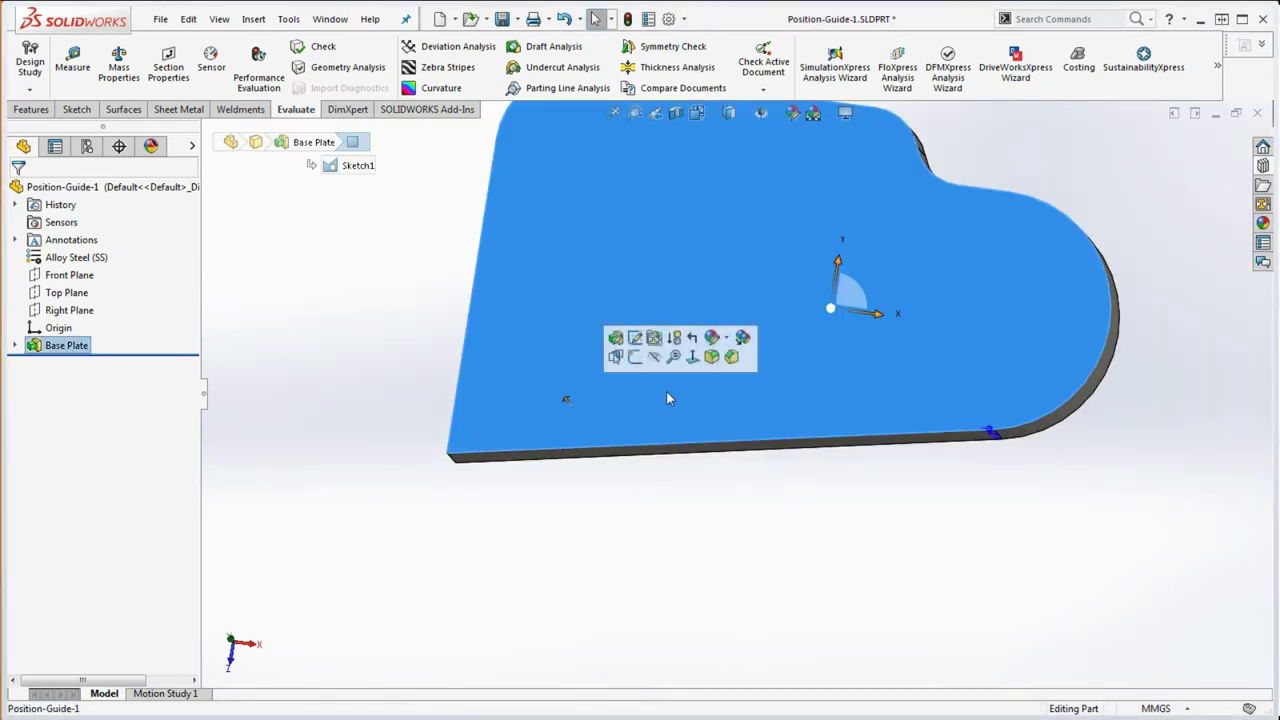
pyautogui.hotkey('ctrl', '8')
pyautogui.press('Escape')
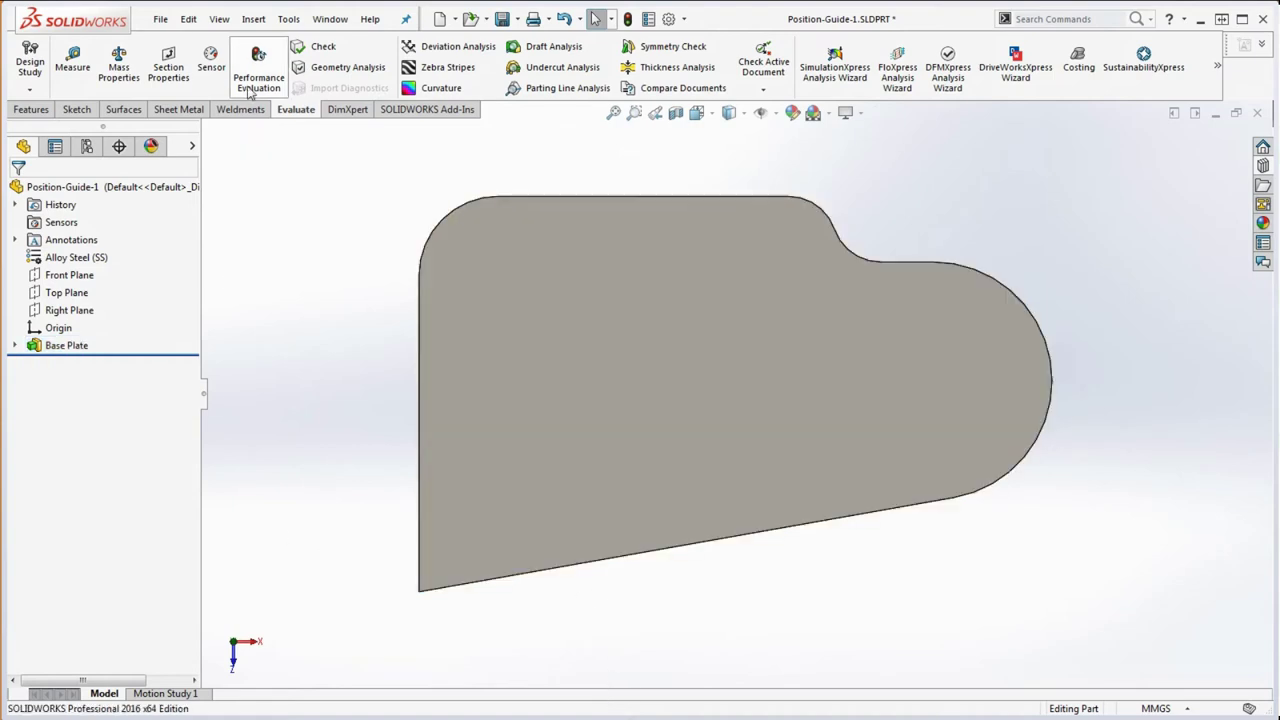
pyautogui.click(76, 110)
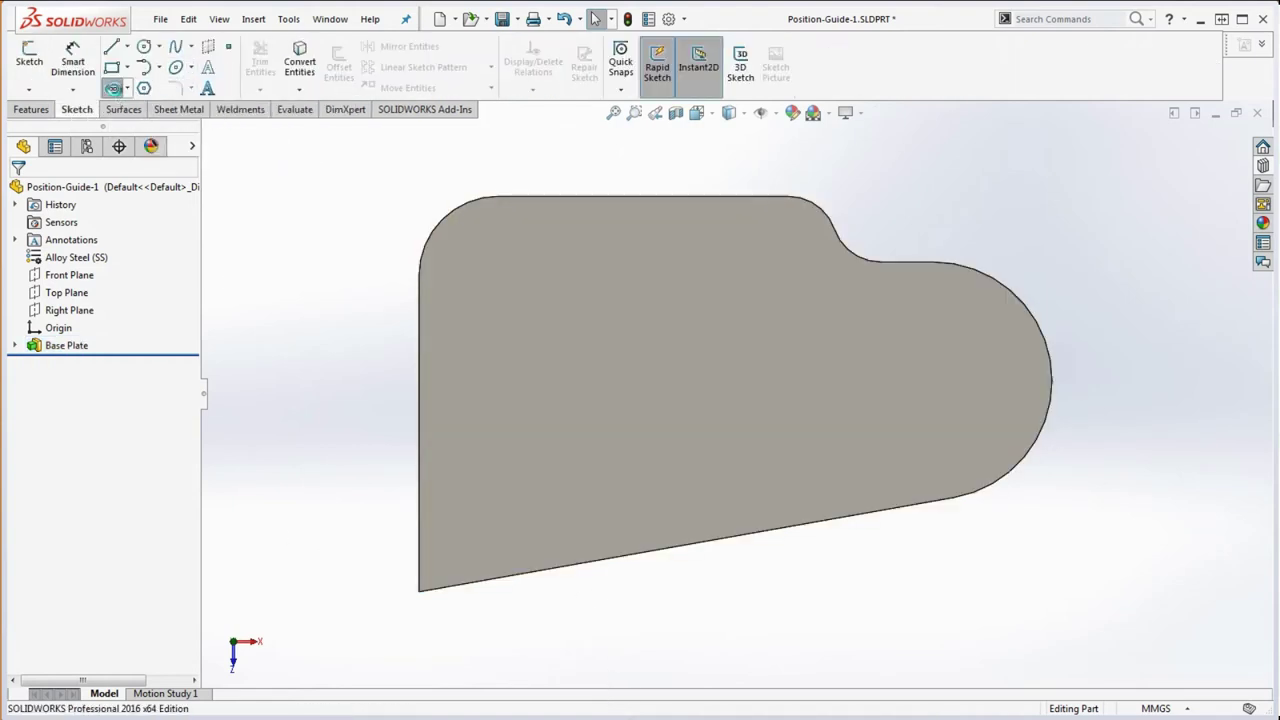
pyautogui.click(29, 55)
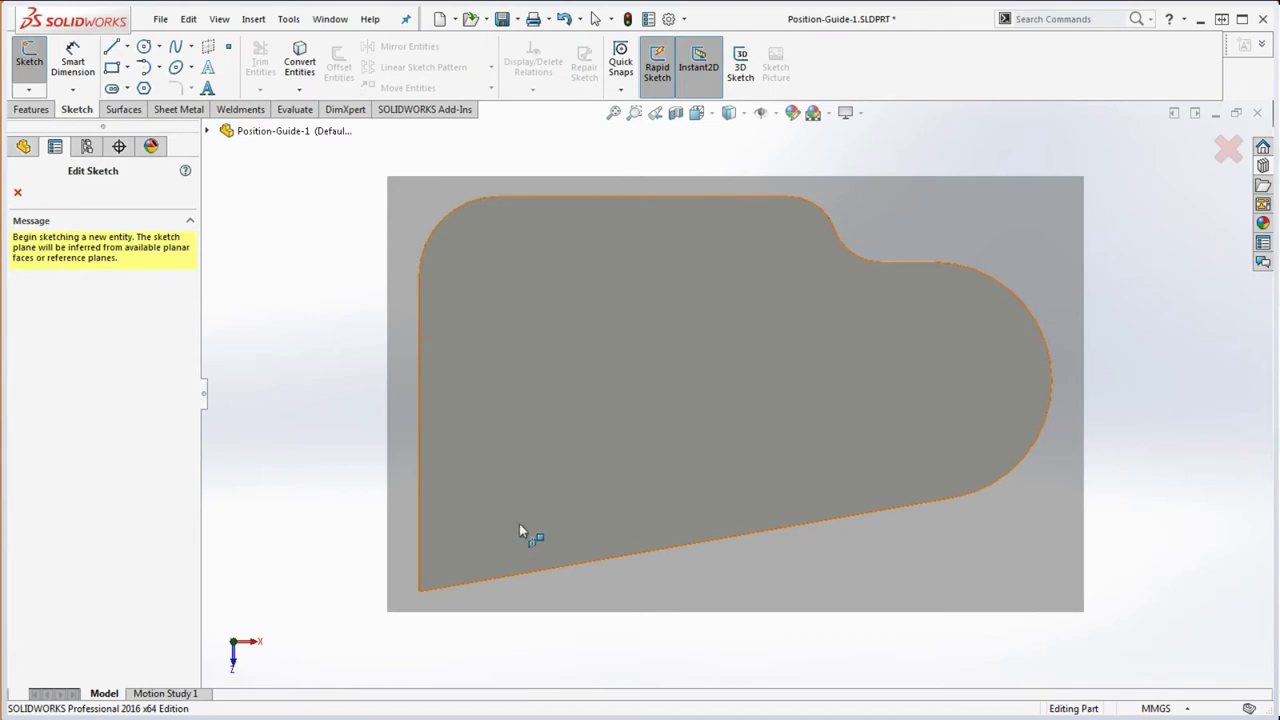
# Draw a vertical centerpoint slot on the plate face near its lower-left corner, about 13 mm wide and 33 mm between arc centers.
pyautogui.press('s')
pyautogui.click(534, 470)
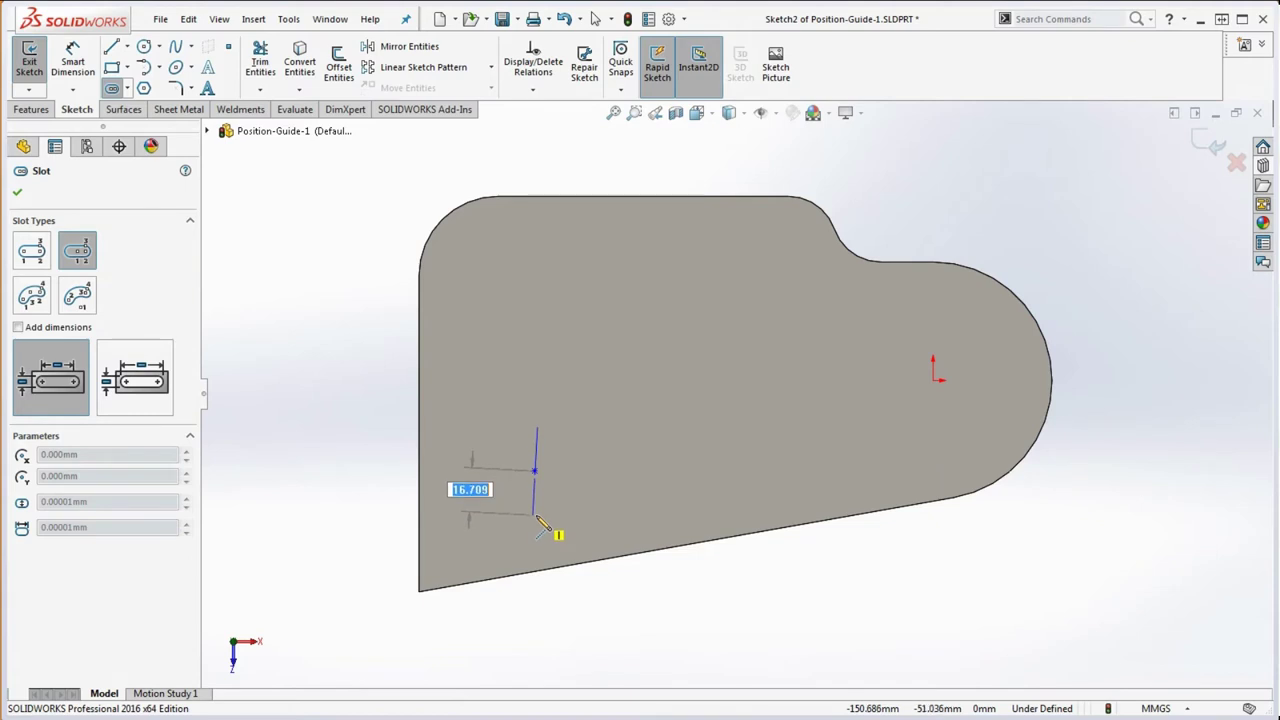
pyautogui.click(537, 515)
pyautogui.click(551, 518)
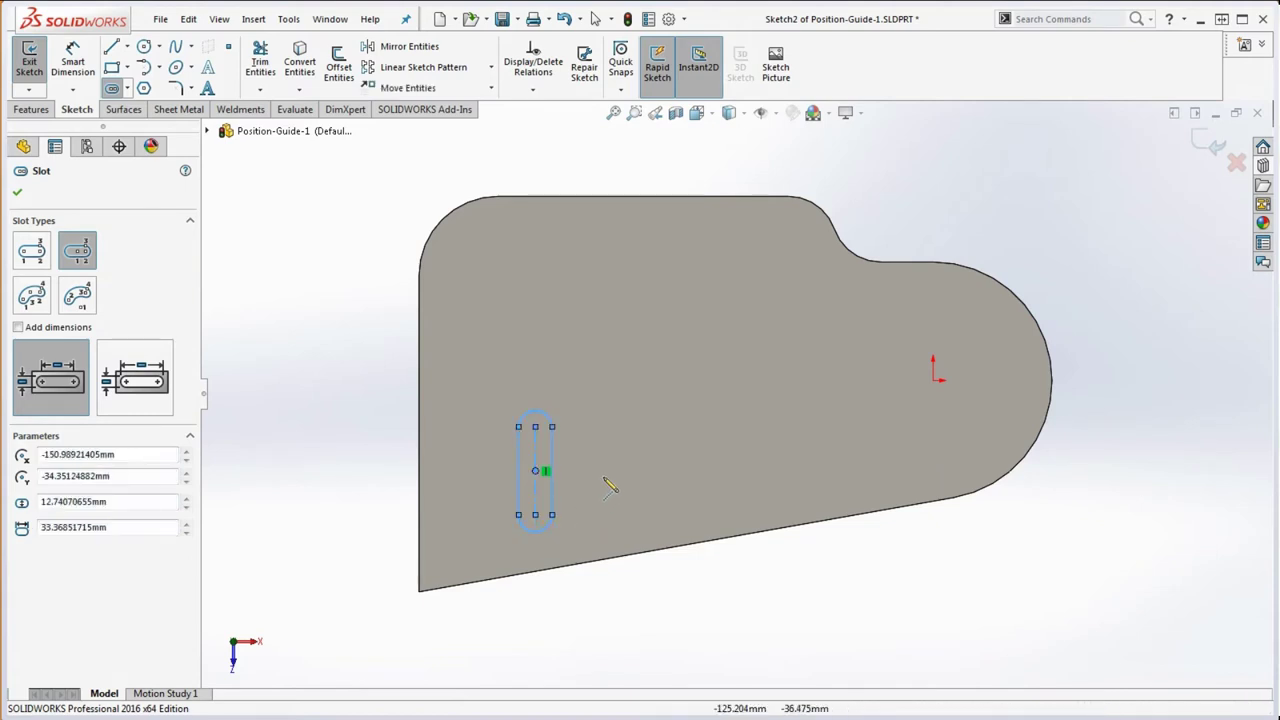
pyautogui.press('Escape')
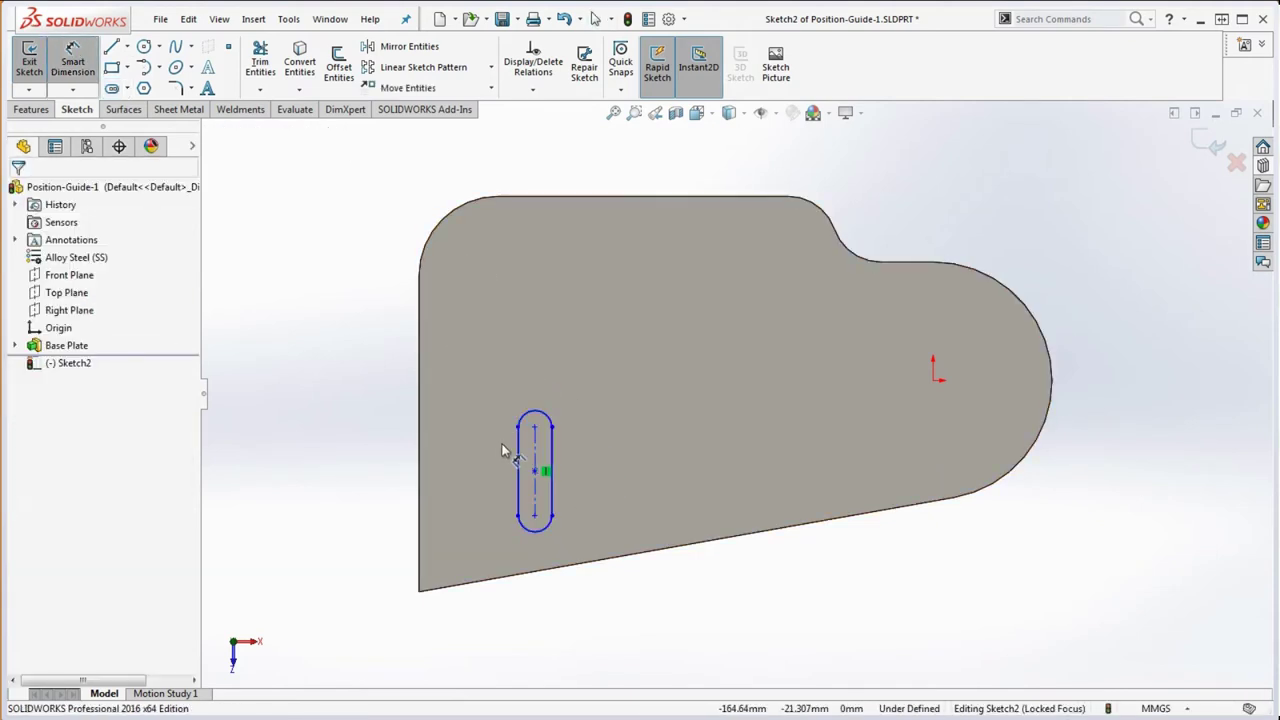
# Dimension the slot's width as 8 mm.
pyautogui.click(519, 470)
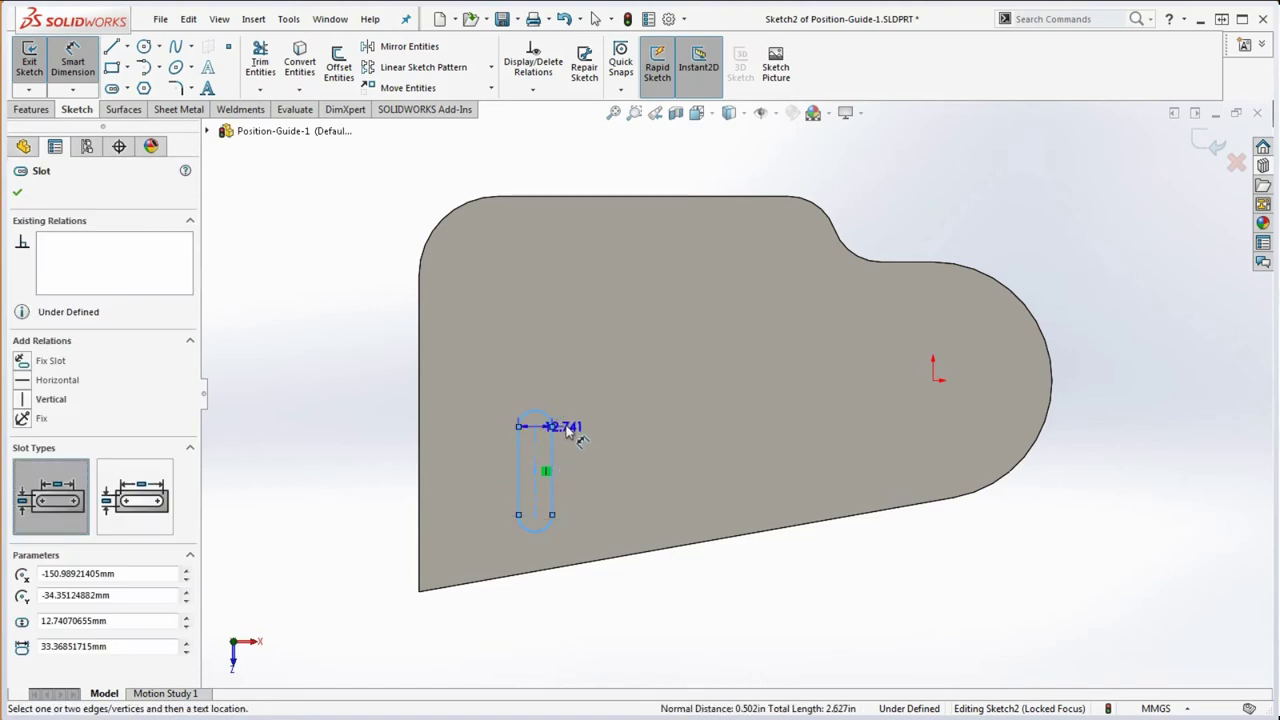
pyautogui.click(585, 427)
pyautogui.write('9')
pyautogui.press('Return')
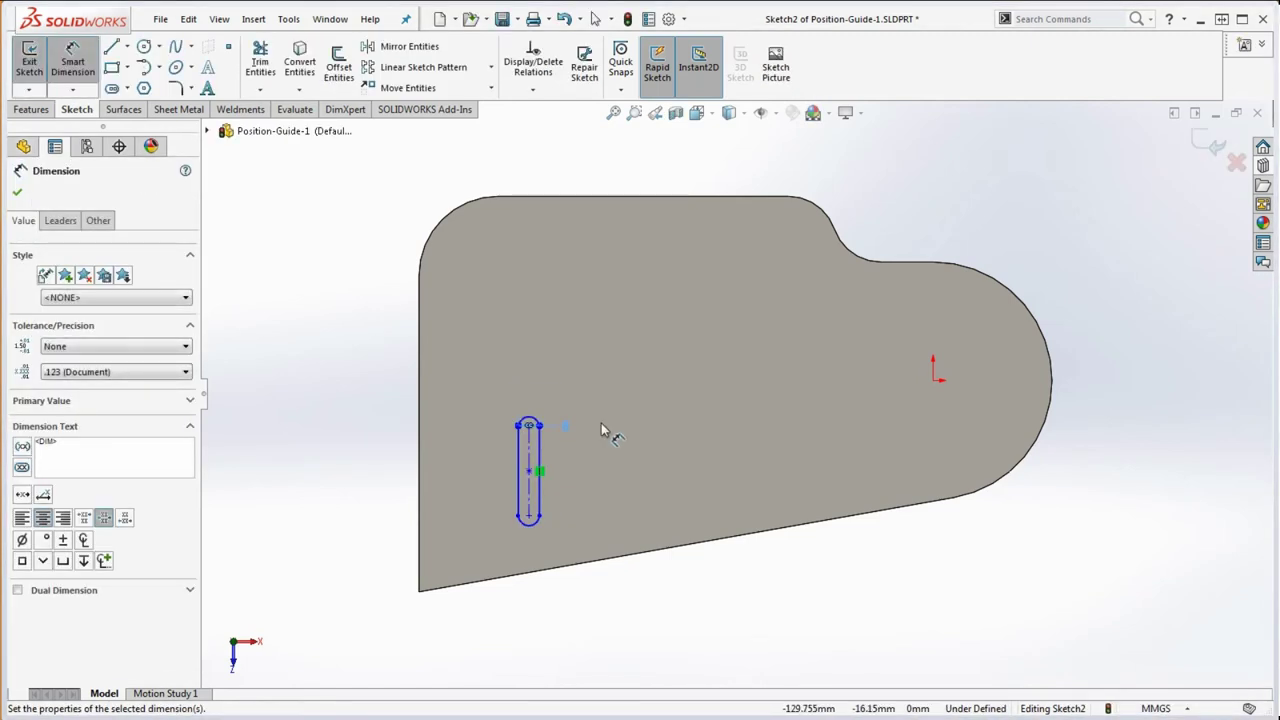
pyautogui.scroll(-3, 569, 486)
pyautogui.press('Escape')
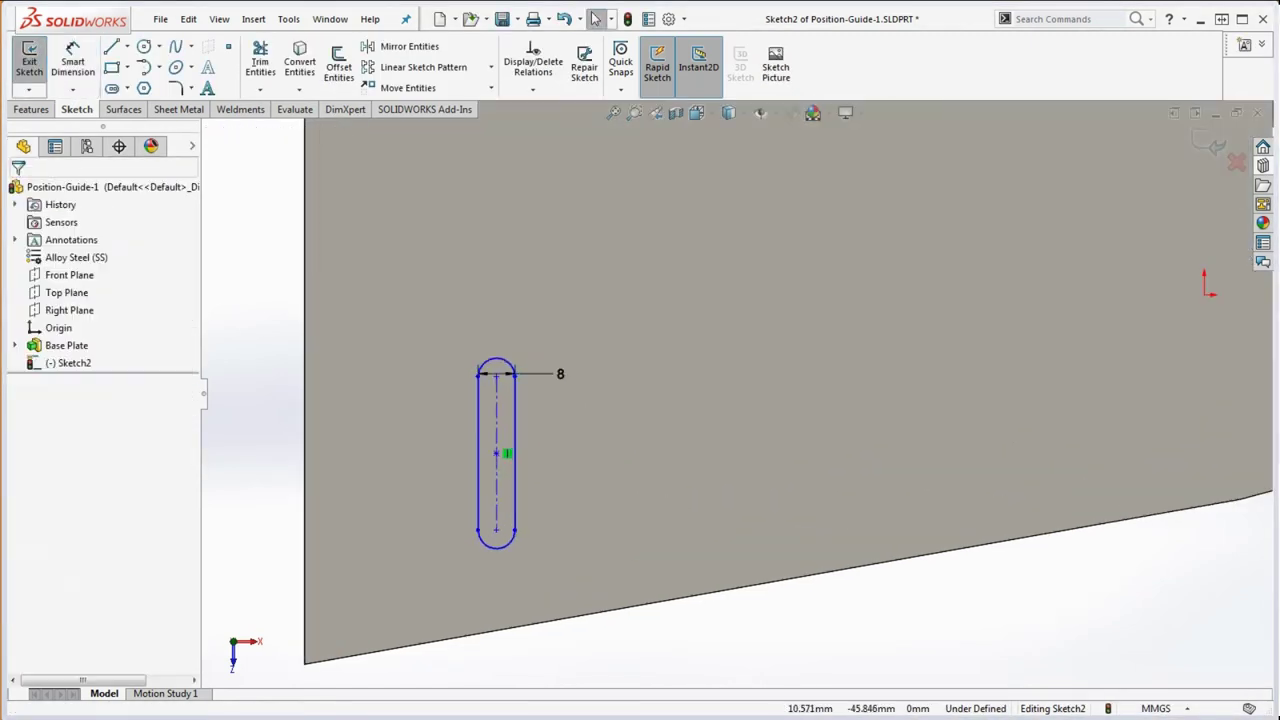
# Check the slot's offset in the drawing and dimension its left side 40 mm from the plate's left edge.
pyautogui.hotkey('alt', 'Tab')
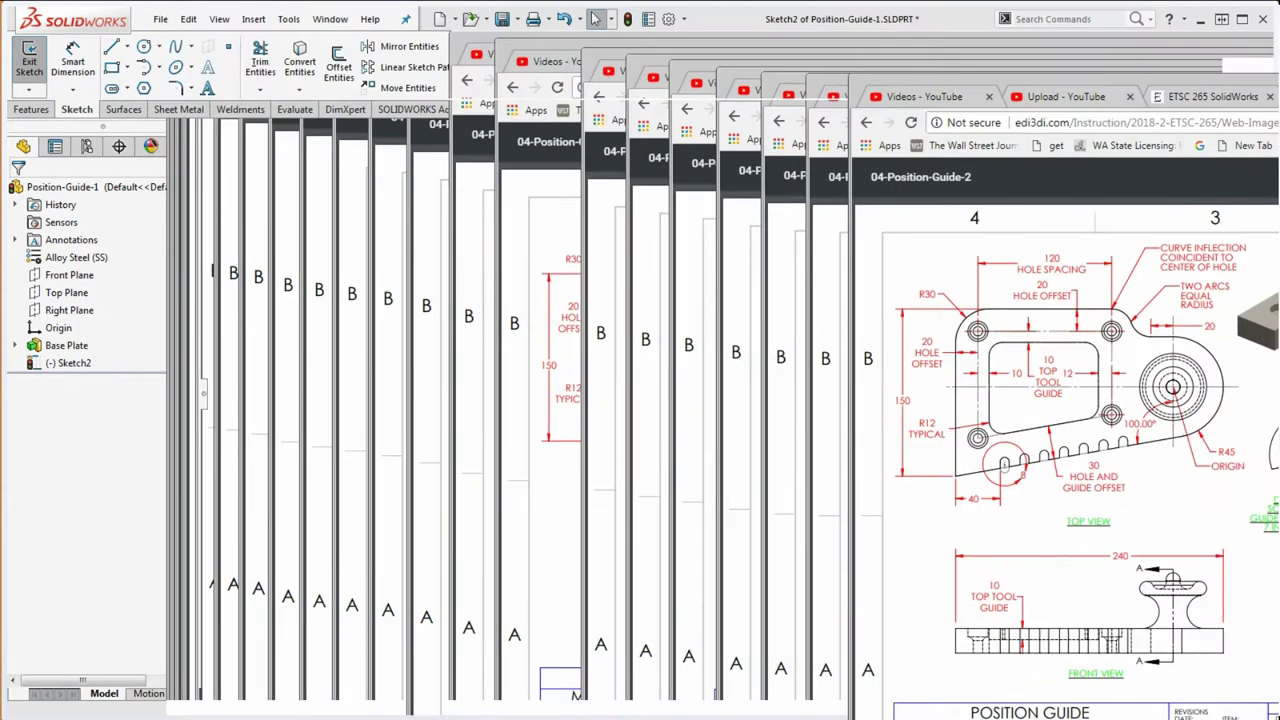
pyautogui.click(1090, 12)
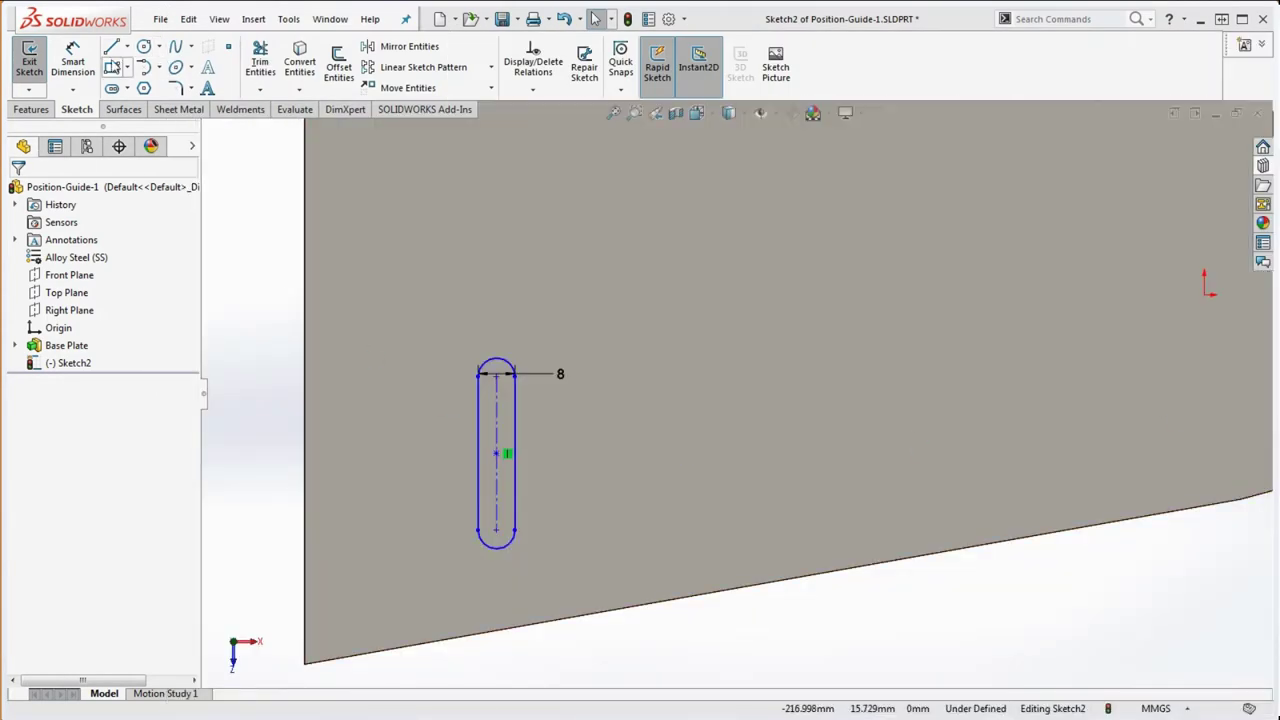
pyautogui.click(73, 62)
pyautogui.click(481, 473)
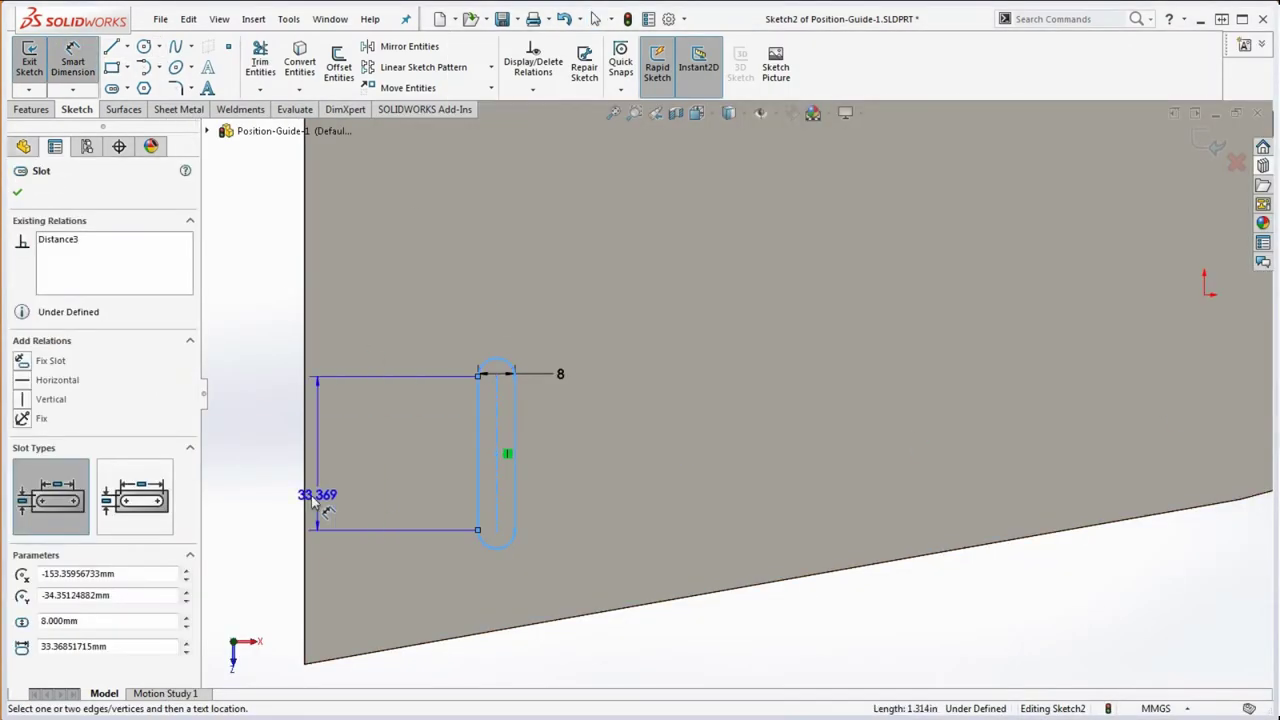
pyautogui.click(305, 500)
pyautogui.click(405, 492)
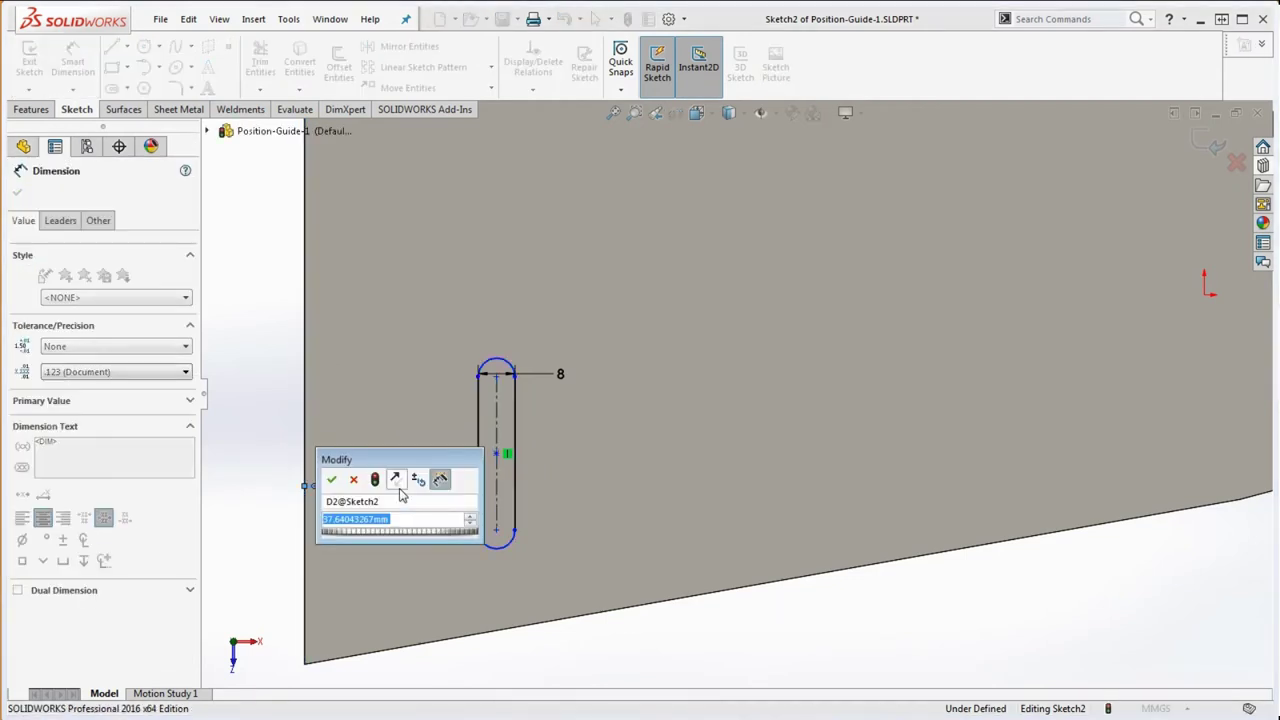
pyautogui.write('40')
pyautogui.press('Return')
pyautogui.press('Escape')
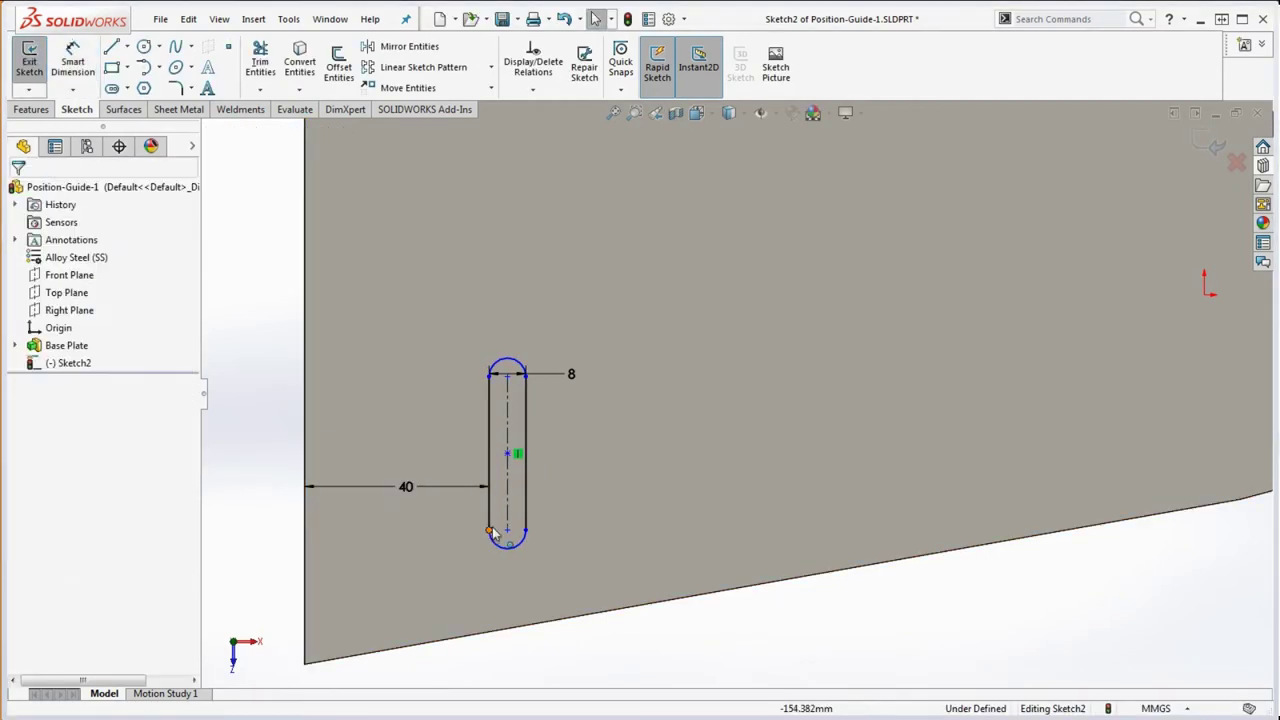
# Attach the slot's lower-left endpoint to the plate's slanted edge and shorten the slot to about 9 mm between arc centers.
pyautogui.moveTo(488, 531); pyautogui.dragTo(488, 630)
pyautogui.click(577, 661)
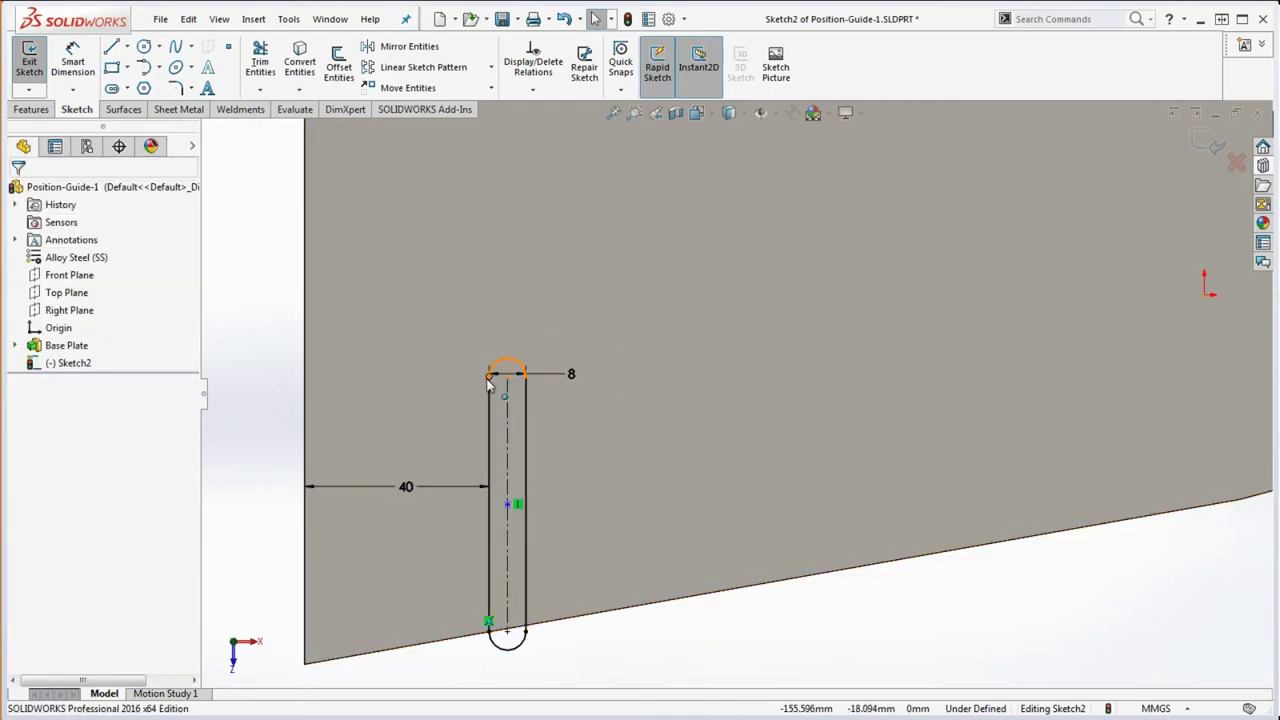
pyautogui.moveTo(497, 371); pyautogui.dragTo(472, 582)
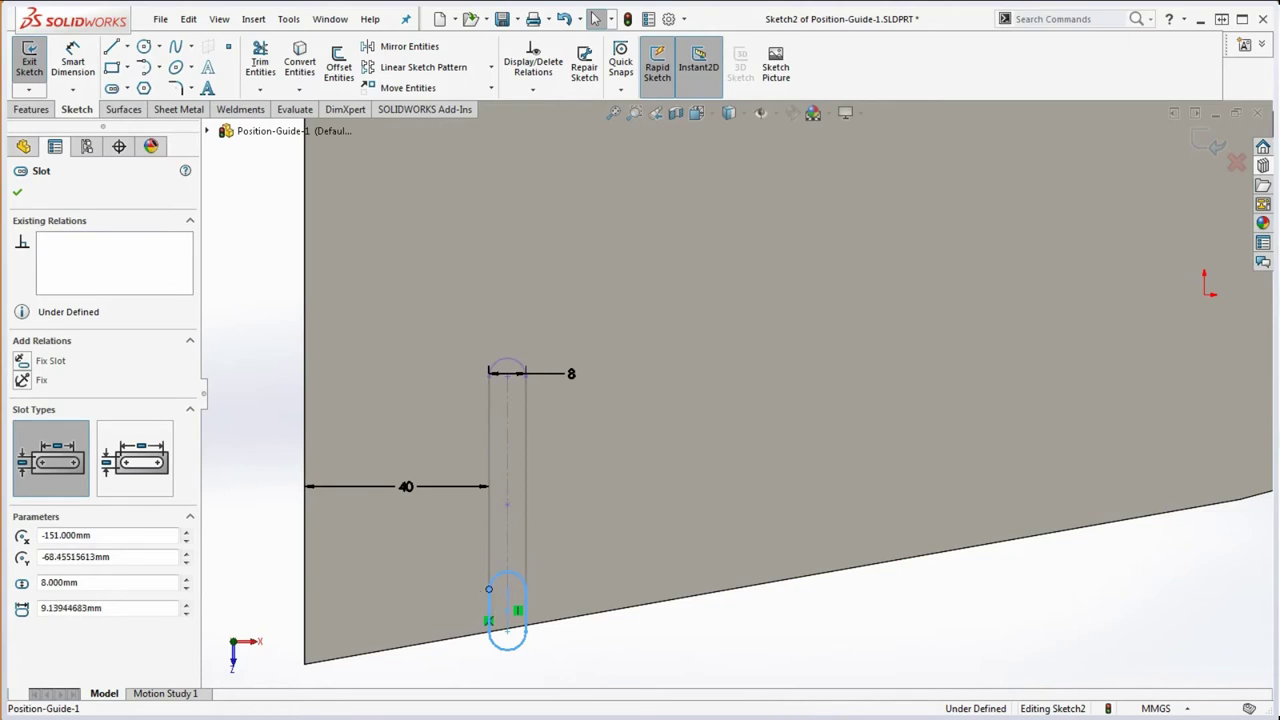
pyautogui.scroll(5, 490, 640)
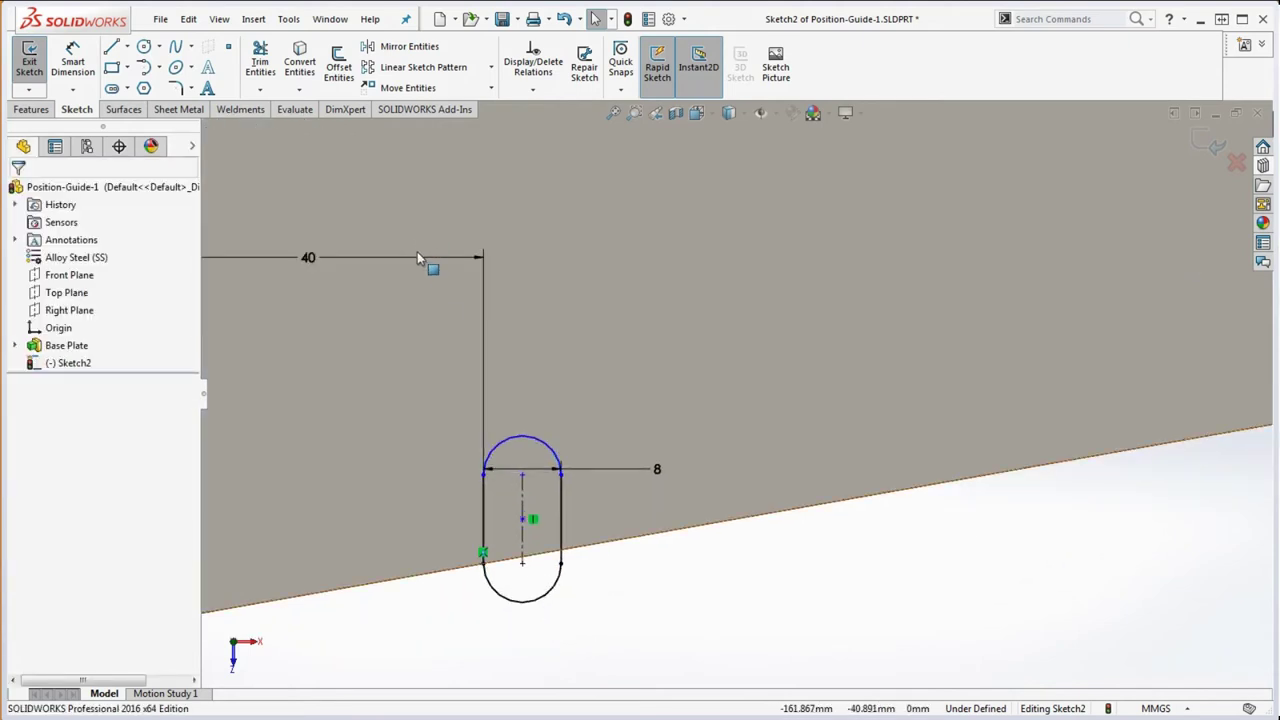
# Move the 40 mm offset dimension down closer to the slot.
pyautogui.moveTo(417, 257); pyautogui.dragTo(392, 396)
pyautogui.click(631, 580)
pyautogui.scroll(-5, 630, 572)
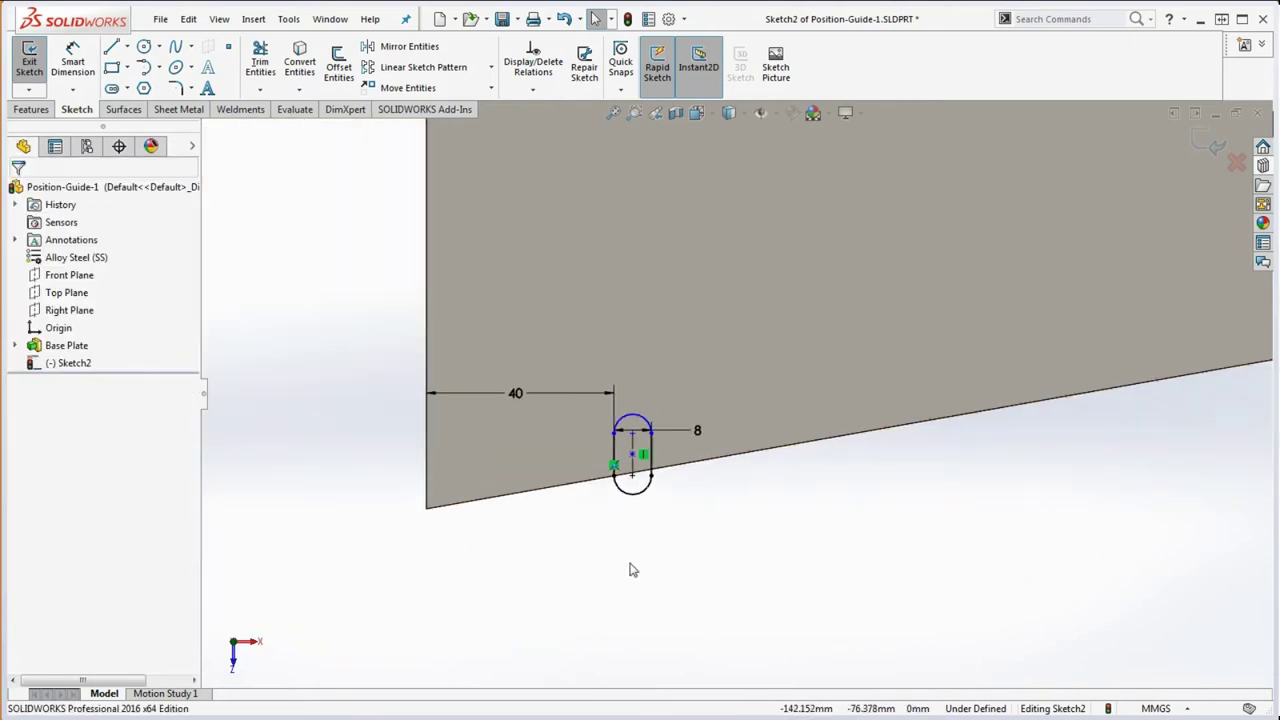
# Check the guide slot detail in the drawing and dimension the slot 10 mm from its arc top to the endpoint on the slanted edge.
pyautogui.scroll(6, 612, 458)
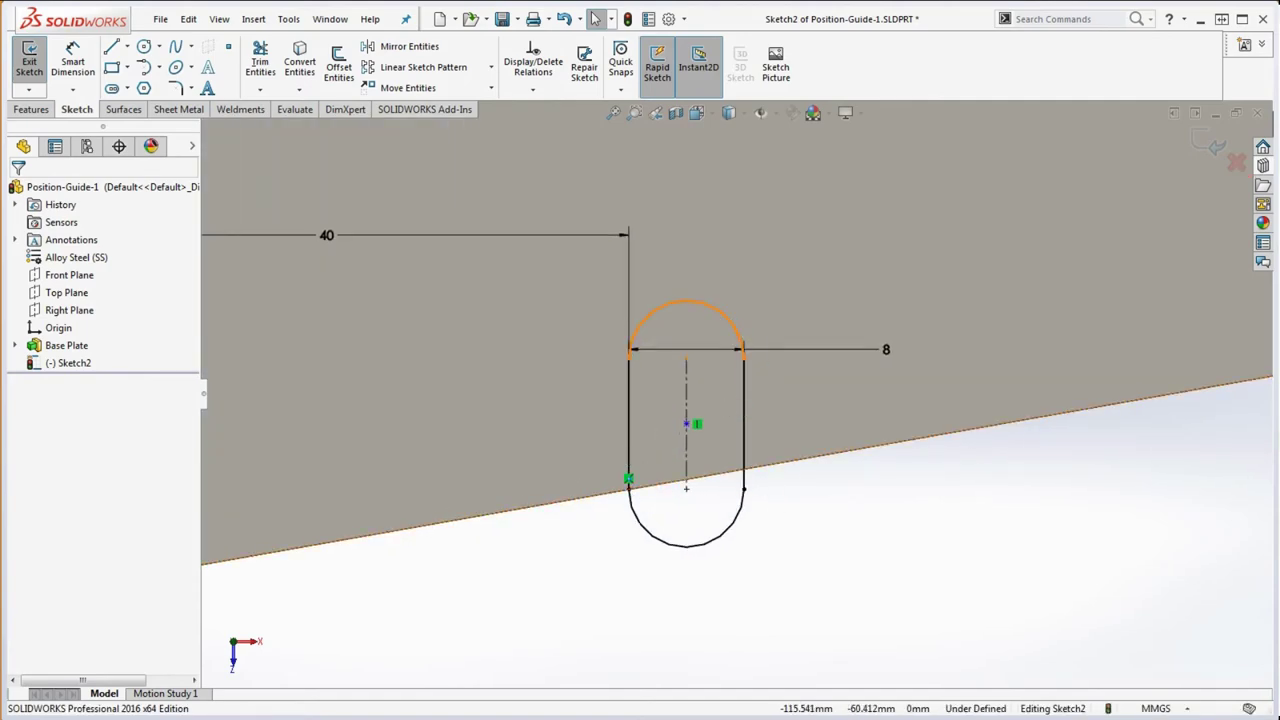
pyautogui.hotkey('alt', 'Tab')
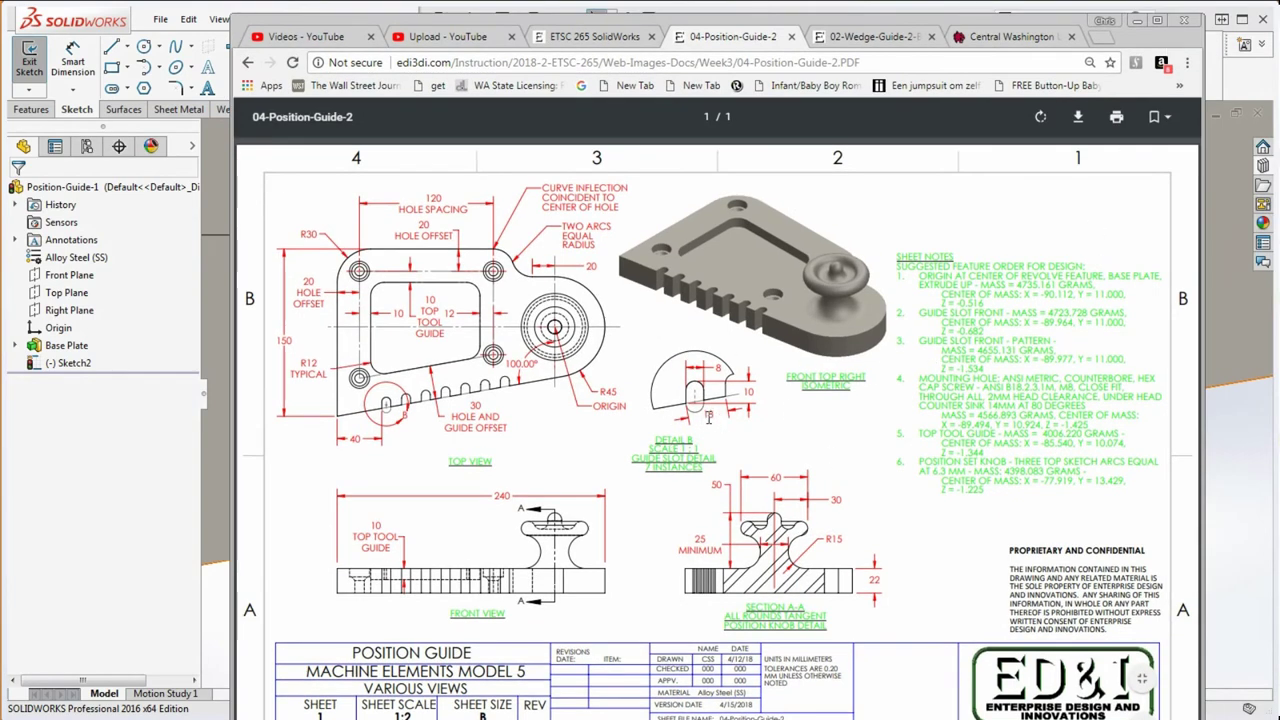
pyautogui.keyDown('ctrl'); pyautogui.scroll(5, 708, 418); pyautogui.keyUp('ctrl')
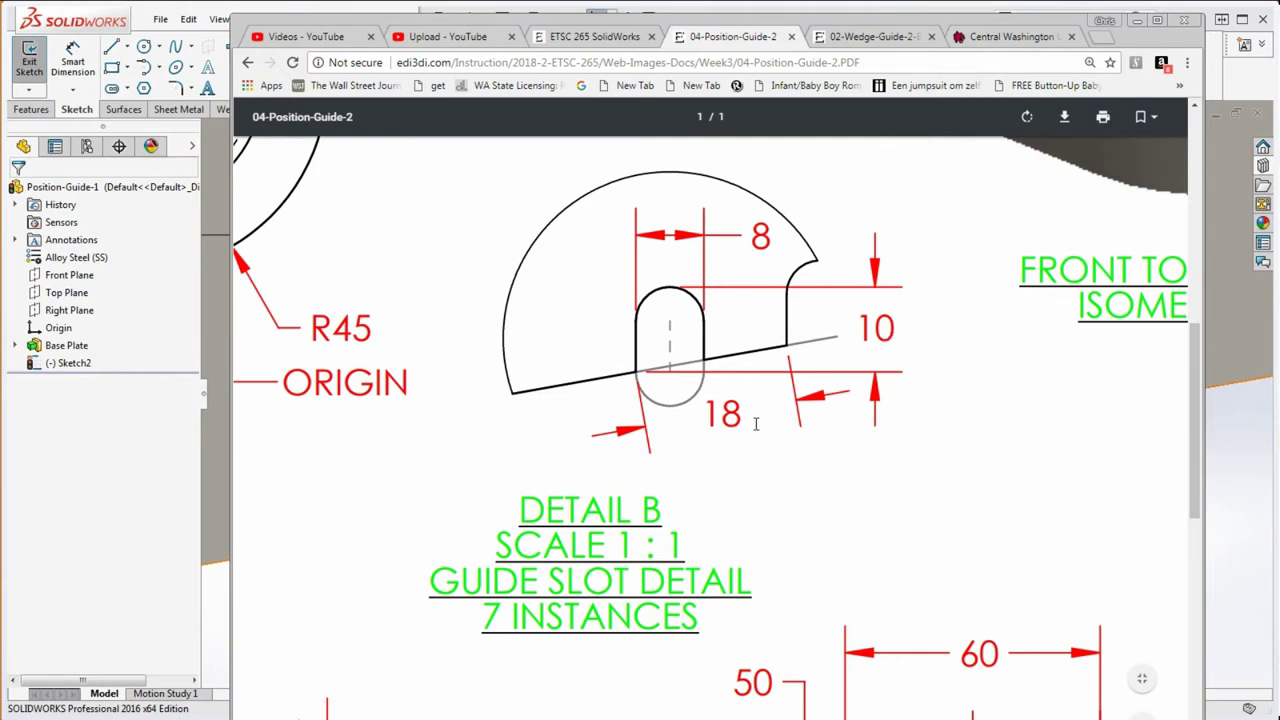
pyautogui.keyDown('ctrl'); pyautogui.scroll(-5, 754, 421); pyautogui.keyUp('ctrl')
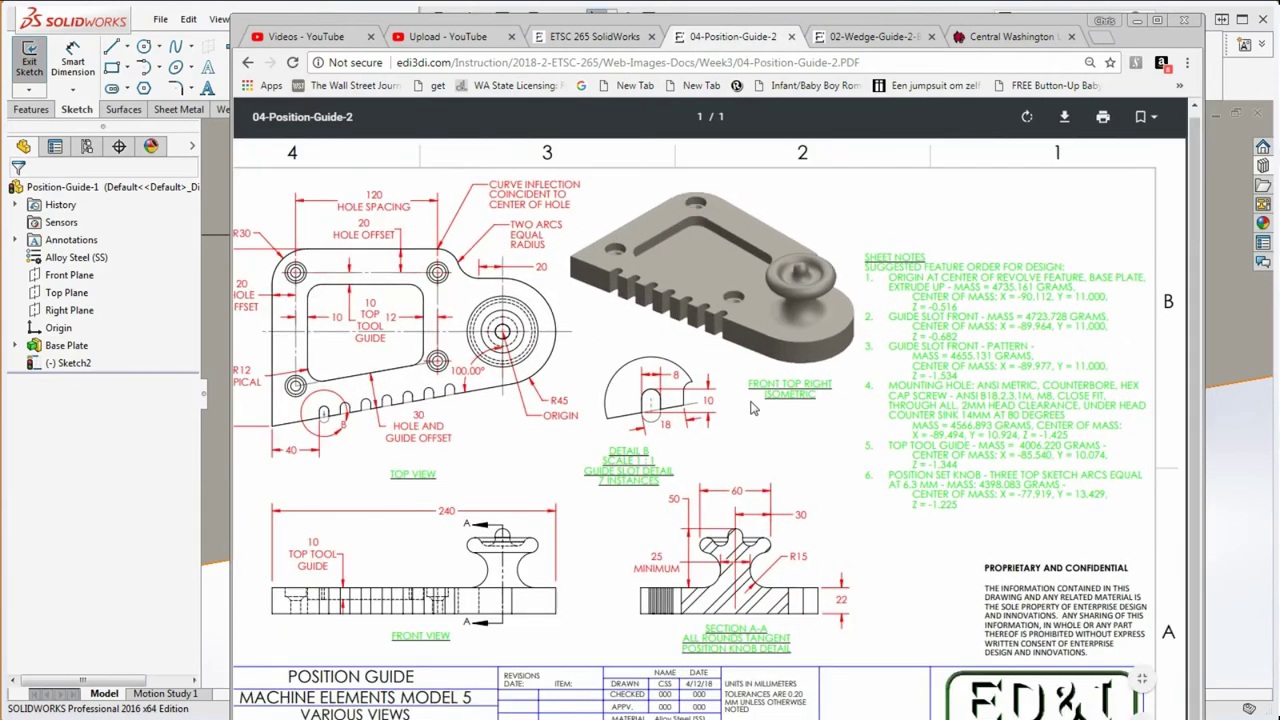
pyautogui.click(1136, 20)
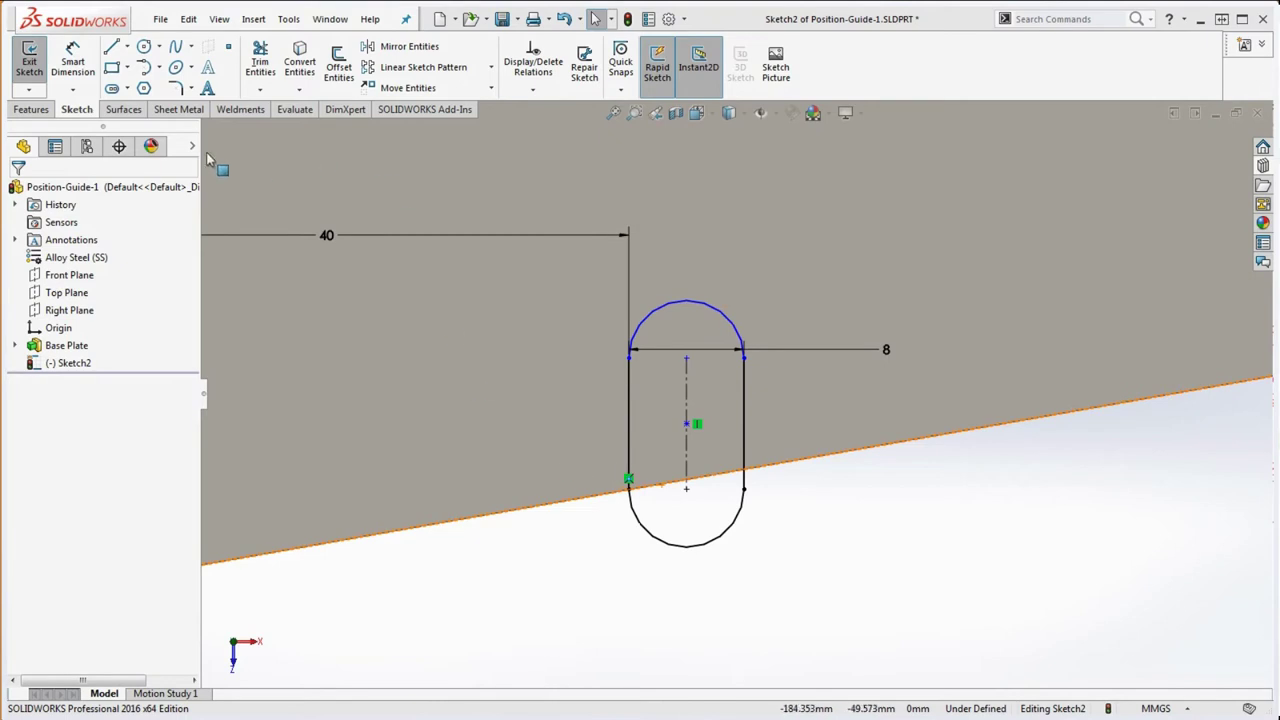
pyautogui.click(86, 58)
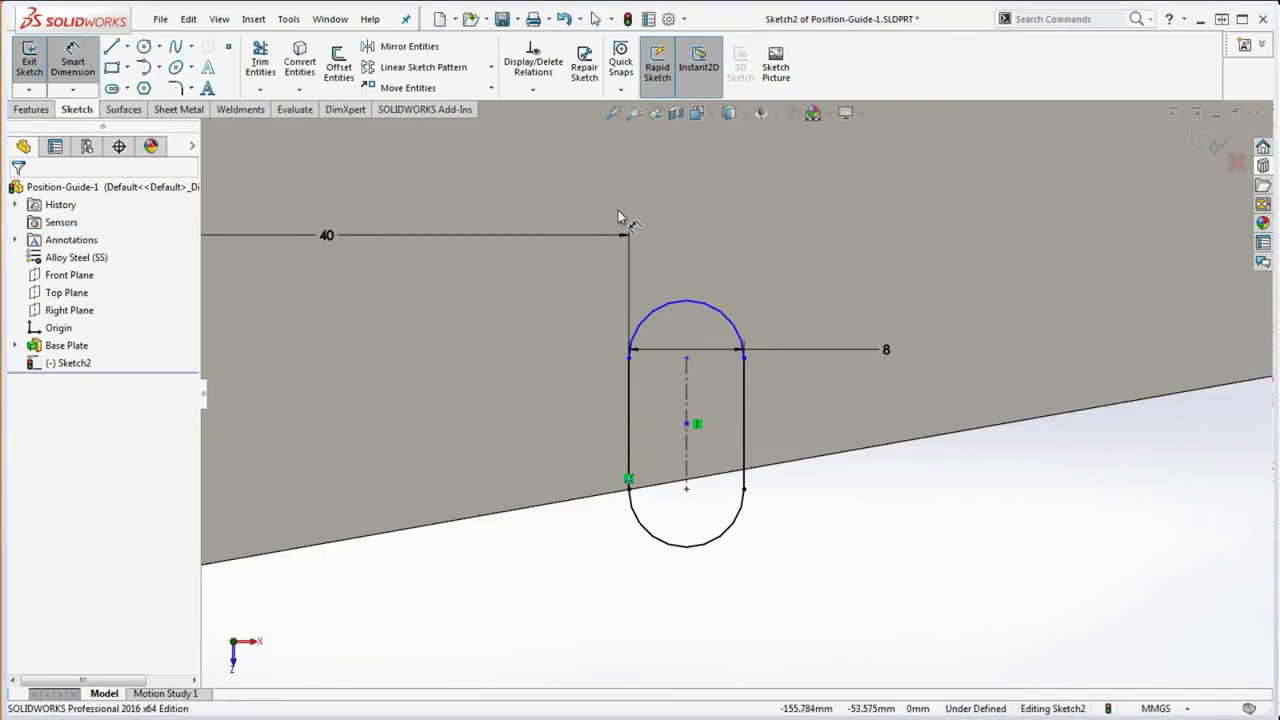
pyautogui.click(729, 314)
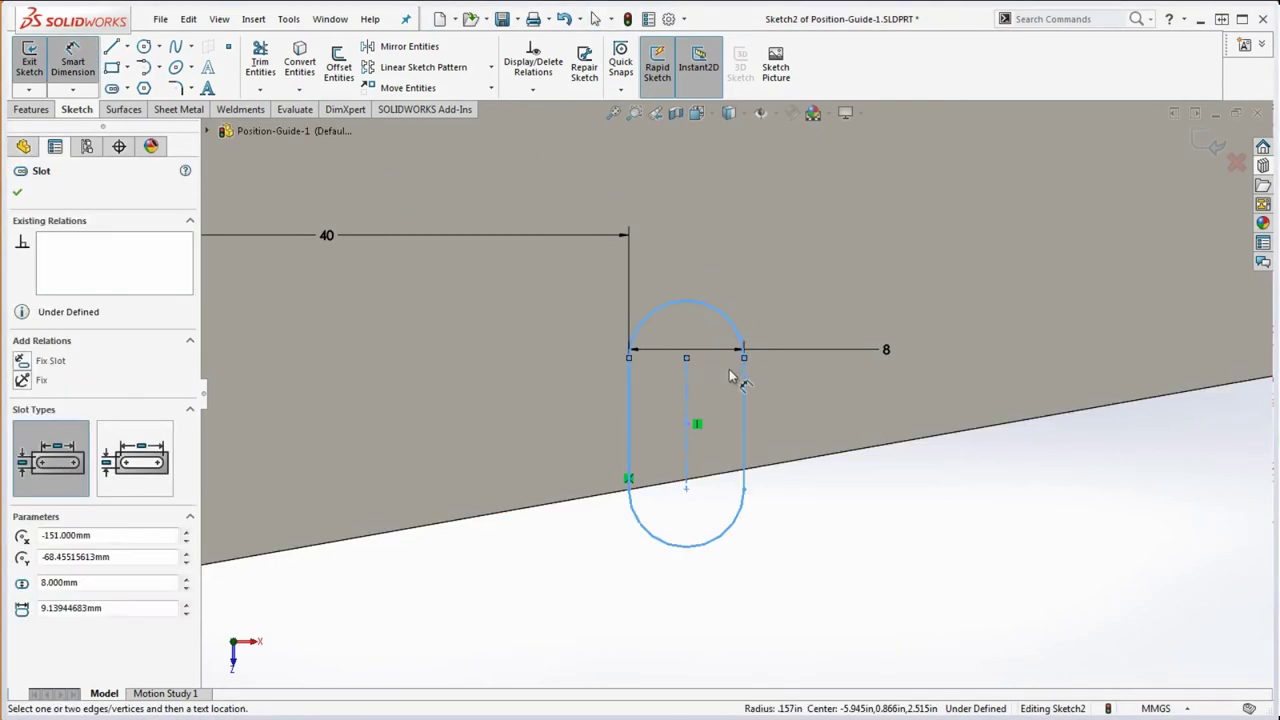
pyautogui.click(628, 490)
pyautogui.click(571, 421)
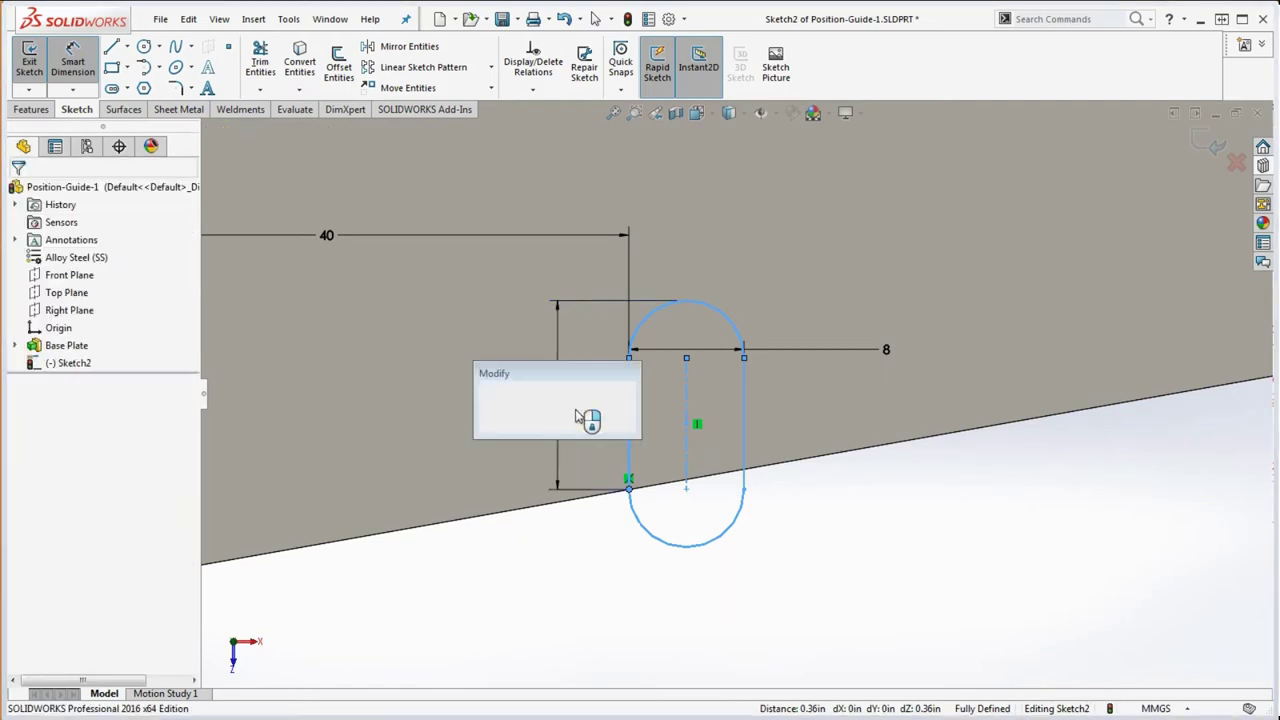
pyautogui.write('10')
pyautogui.press('Return')
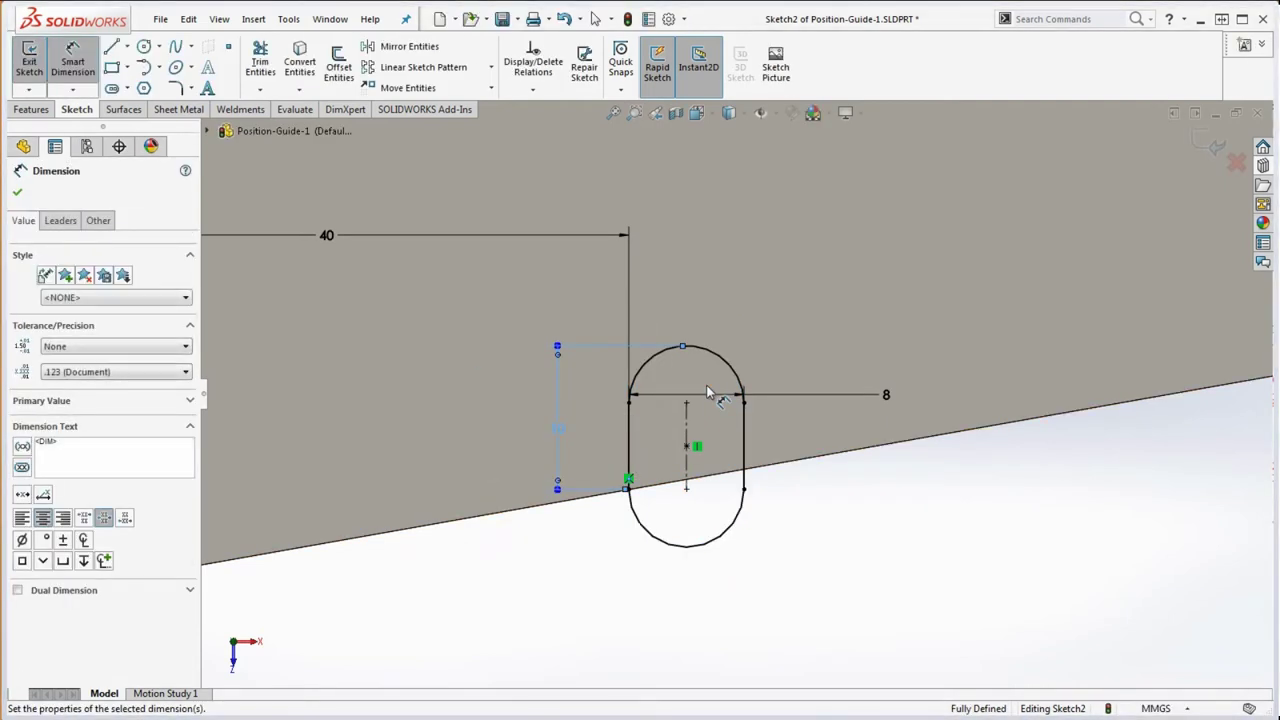
# Start an Extruded Cut from the slot sketch.
pyautogui.press('z')
pyautogui.press('z')
pyautogui.press('z')
pyautogui.press('z')
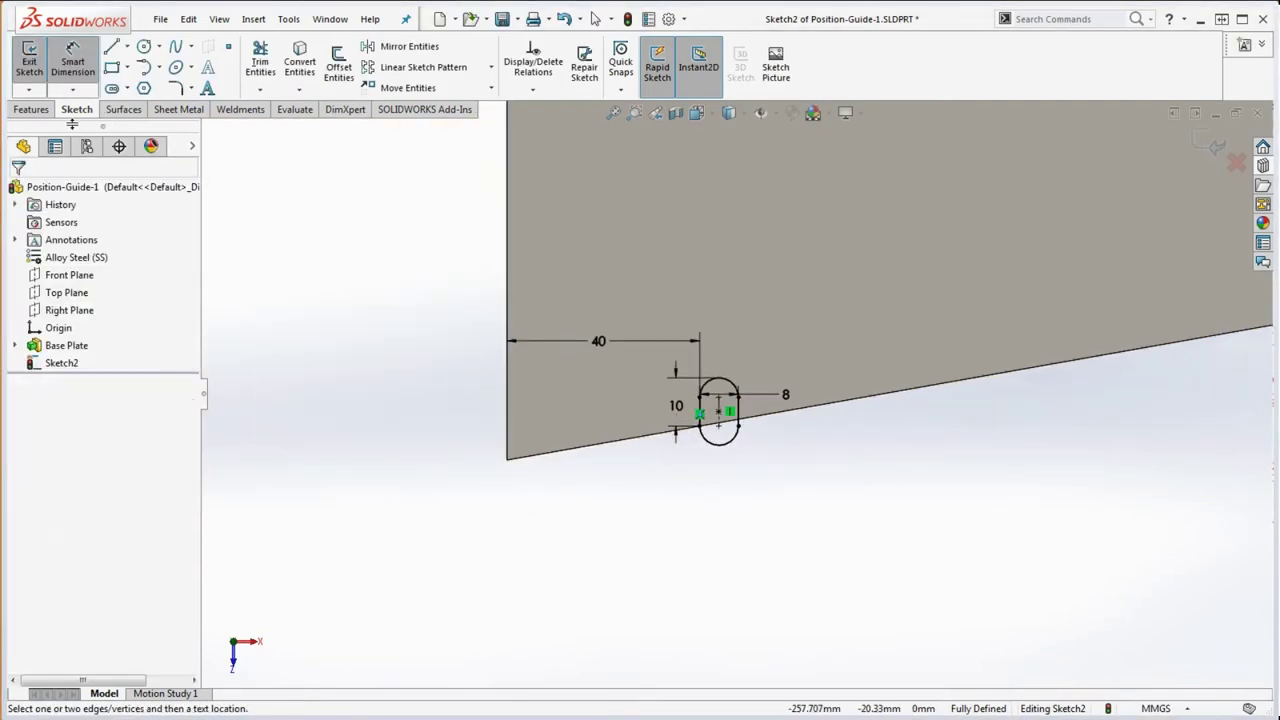
pyautogui.click(40, 112)
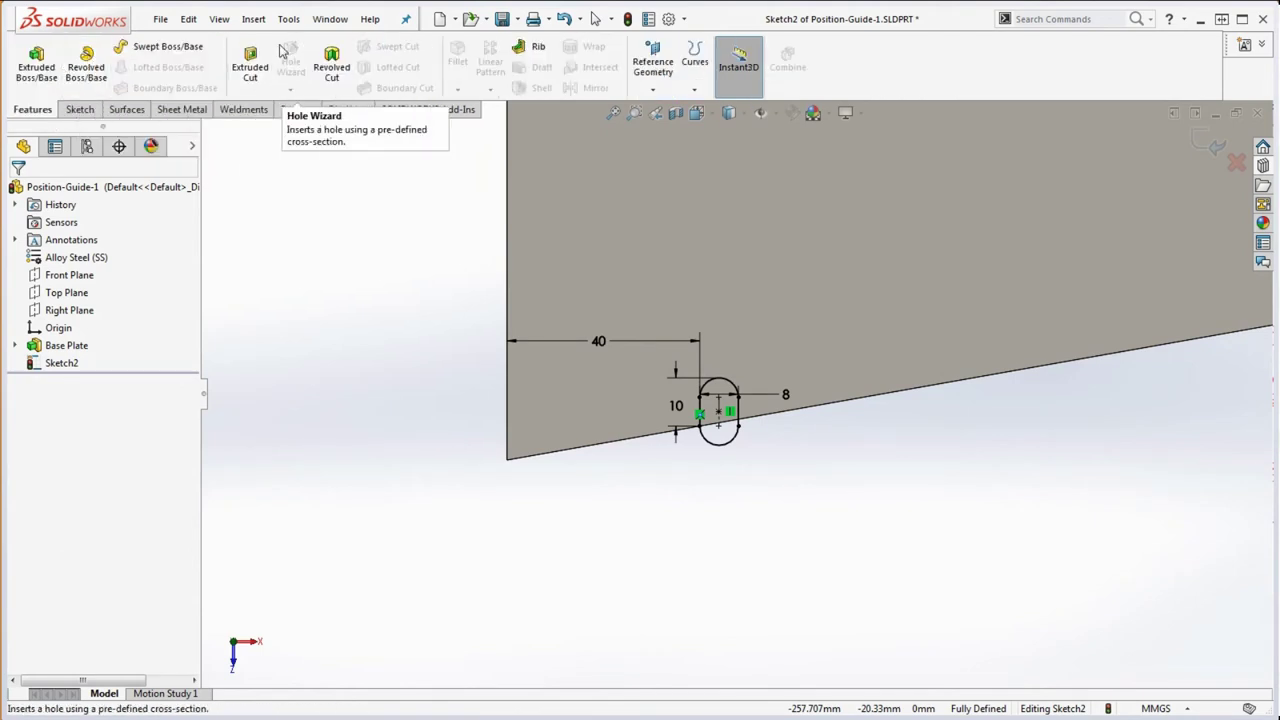
pyautogui.click(255, 60)
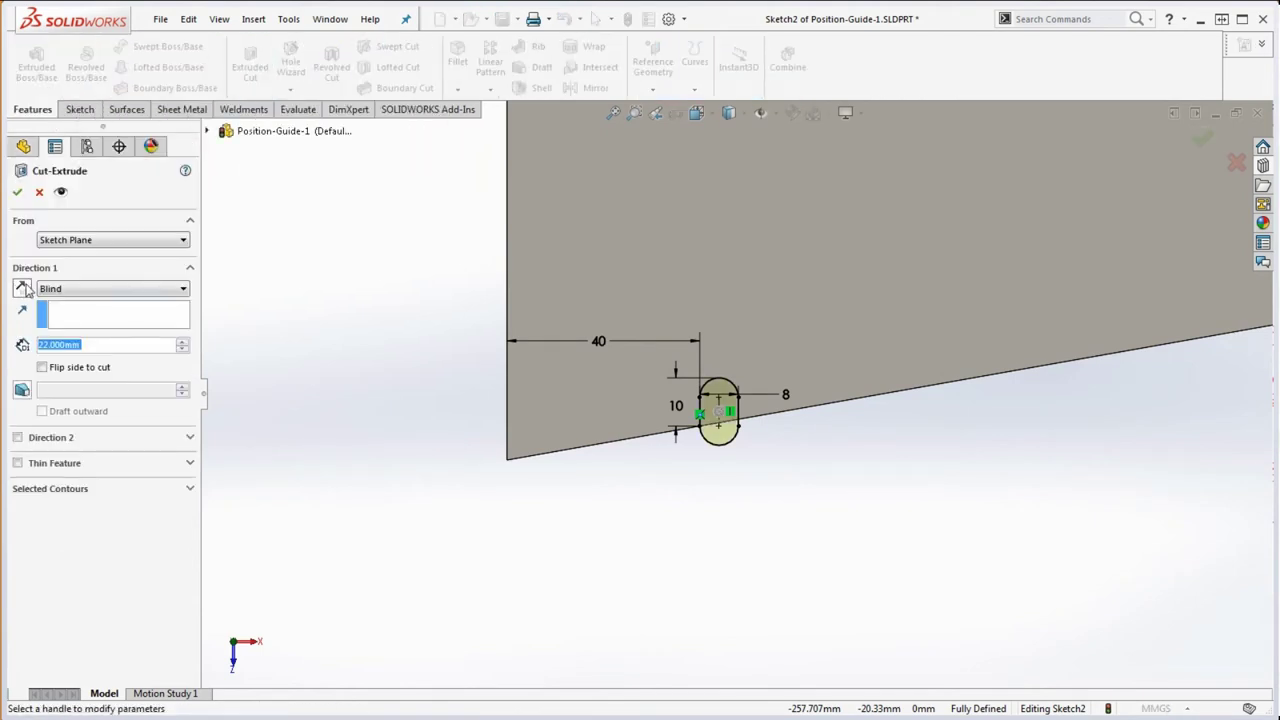
# Cut the slot profile through all of the base plate, reversing the cut direction so it passes into the solid.
pyautogui.click(60, 290)
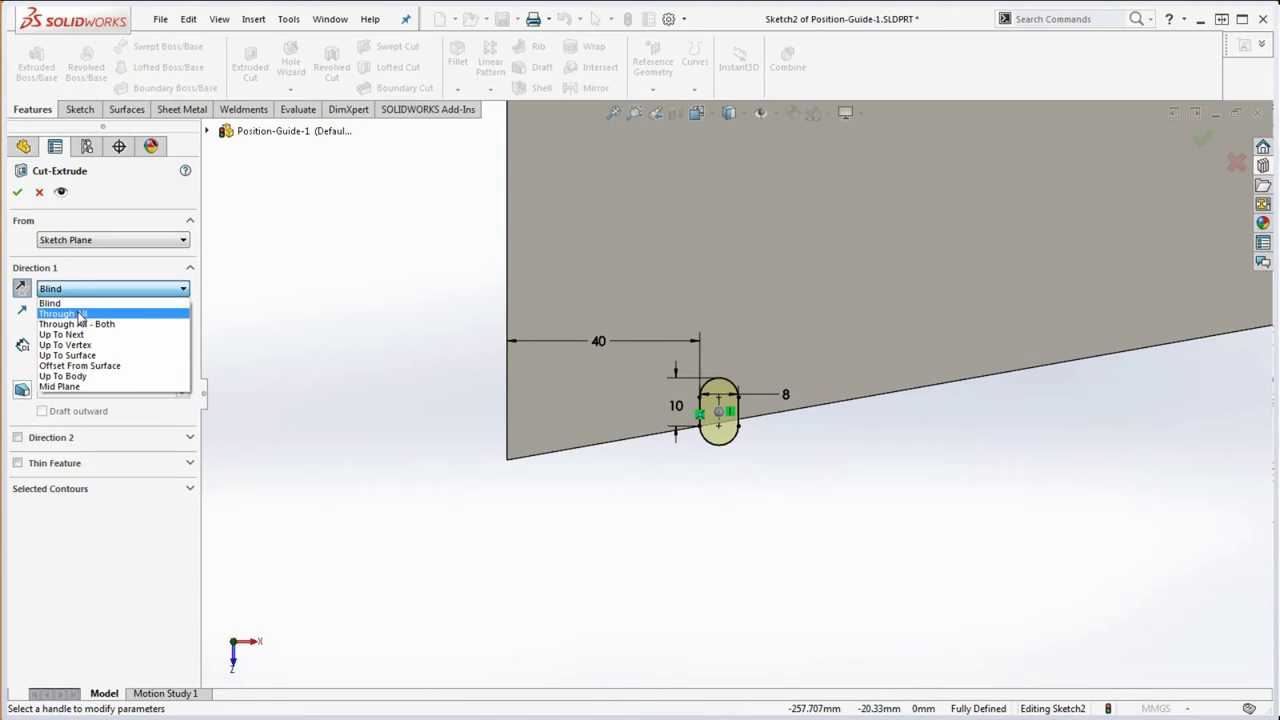
pyautogui.click(63, 313)
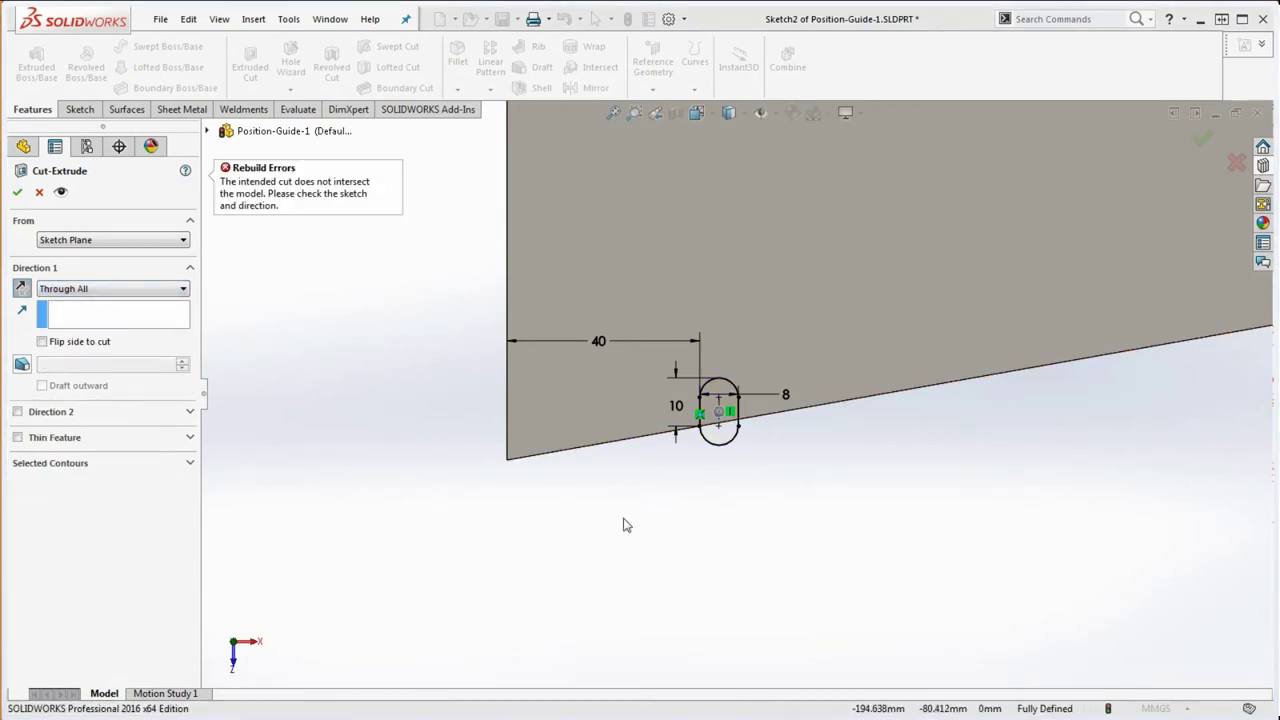
pyautogui.moveTo(626, 523); pyautogui.dragTo(338, 341, button='middle')
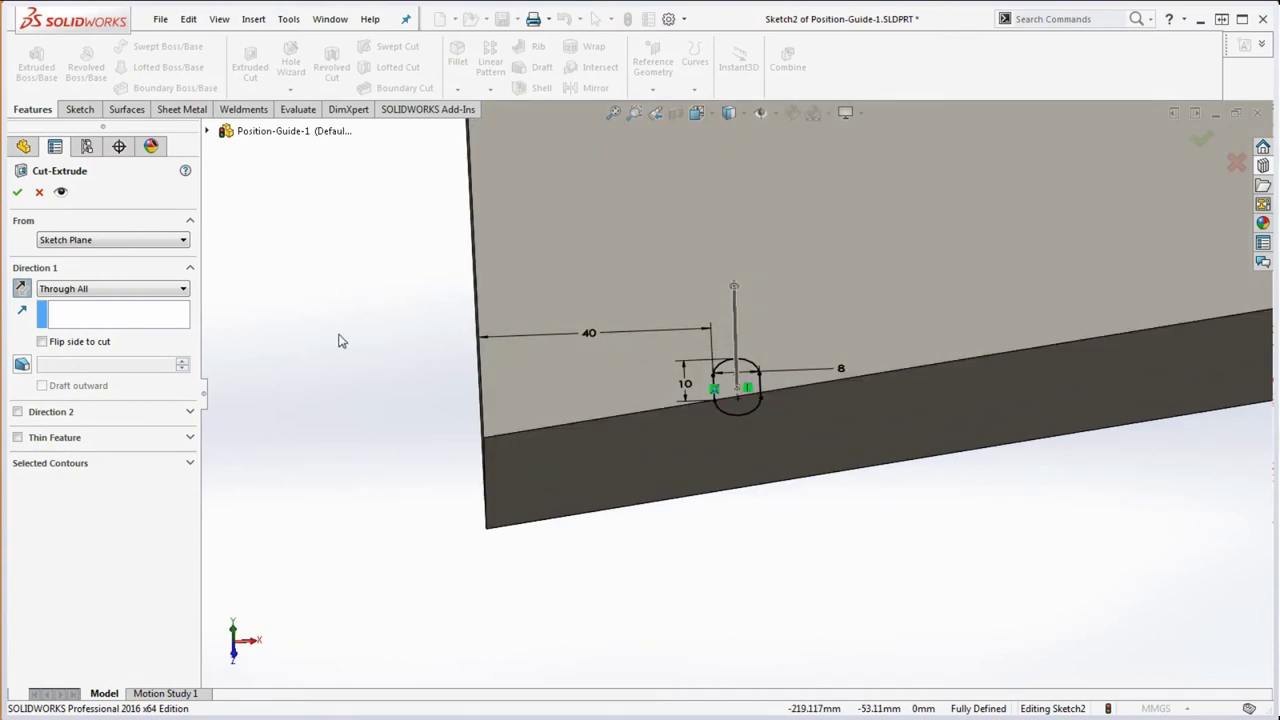
pyautogui.click(21, 289)
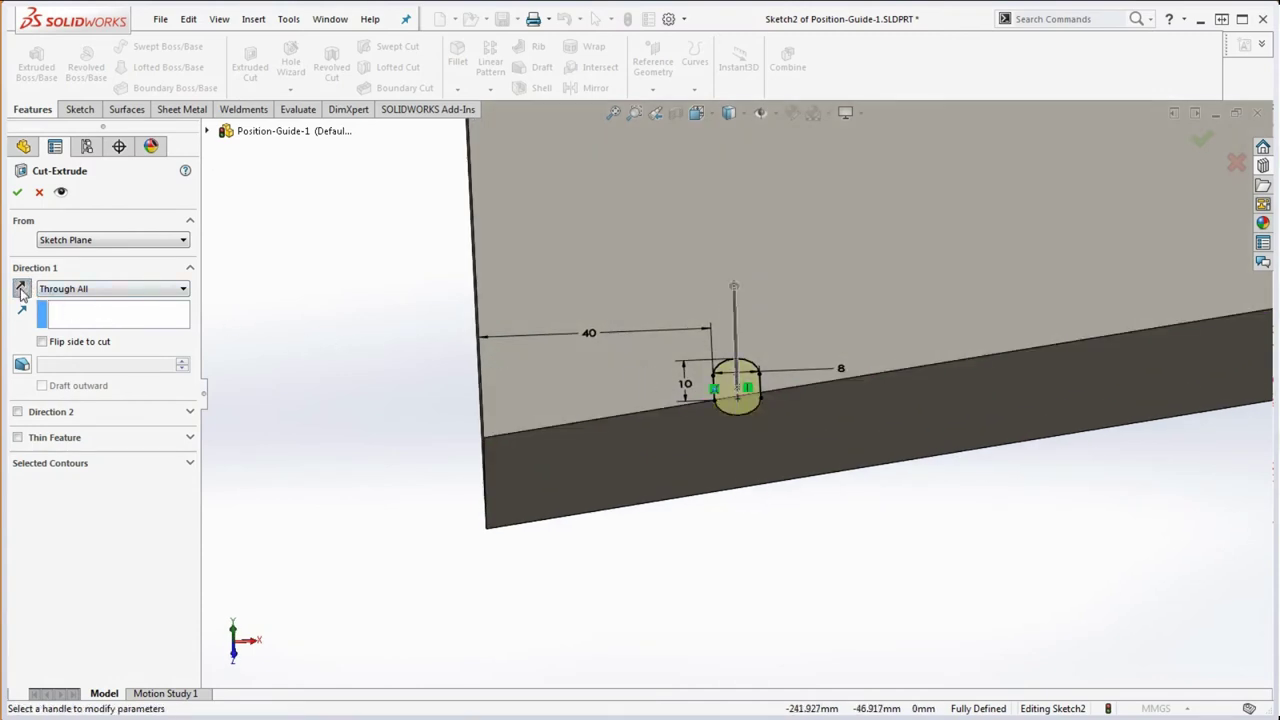
pyautogui.click(21, 289)
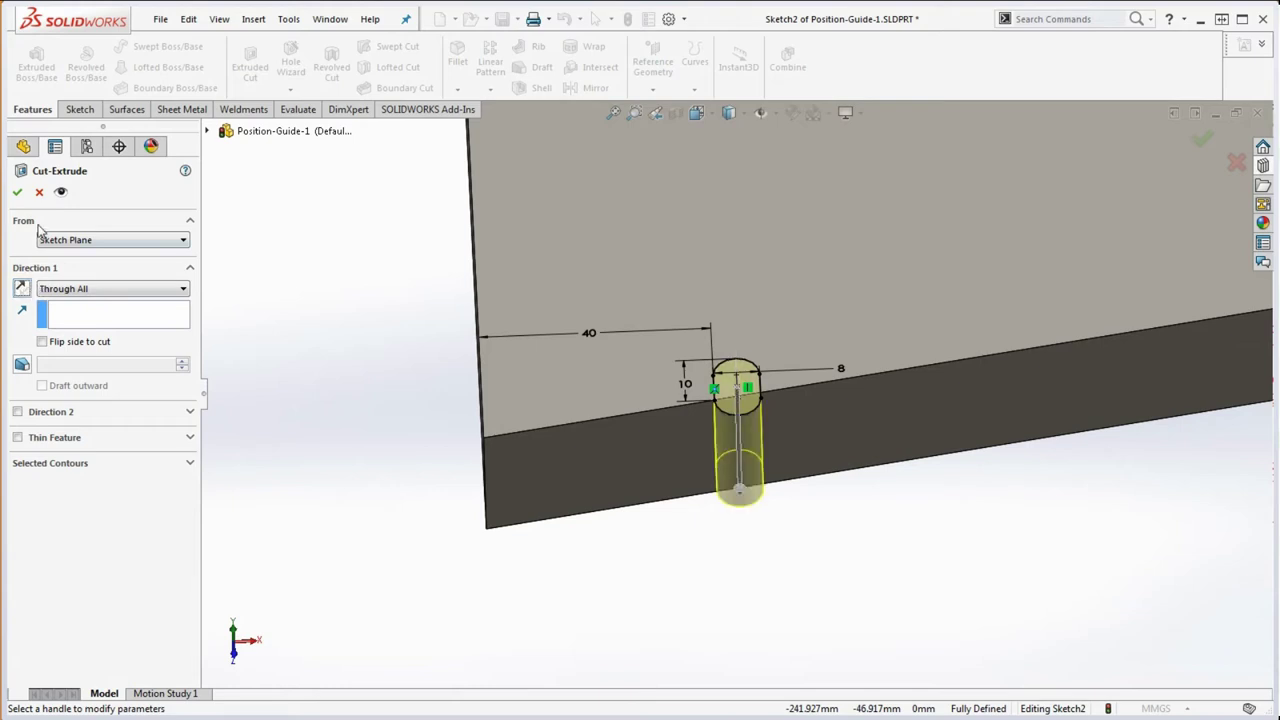
pyautogui.click(17, 192)
pyautogui.click(392, 374)
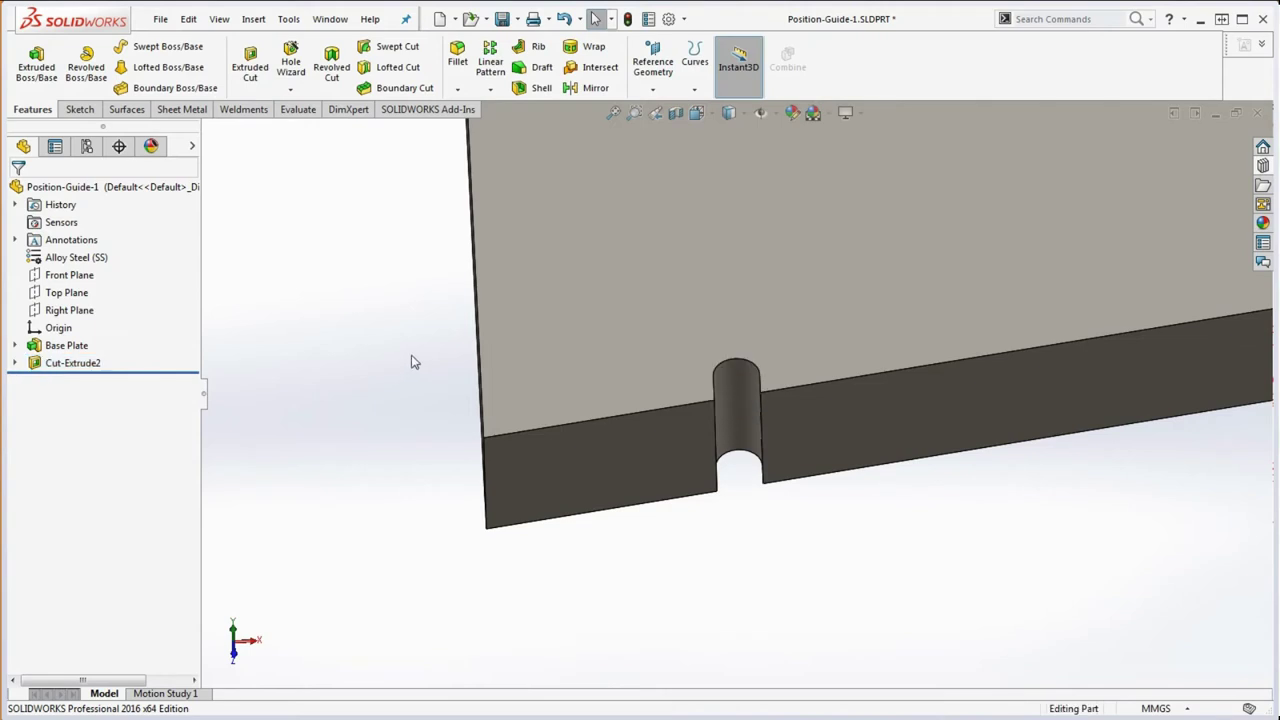
# Start a linear pattern along the plate's slanted edge with 7 instances at 18 mm spacing, checking the spacing on the browser drawing.
pyautogui.moveTo(414, 360); pyautogui.dragTo(785, 492, button='middle')
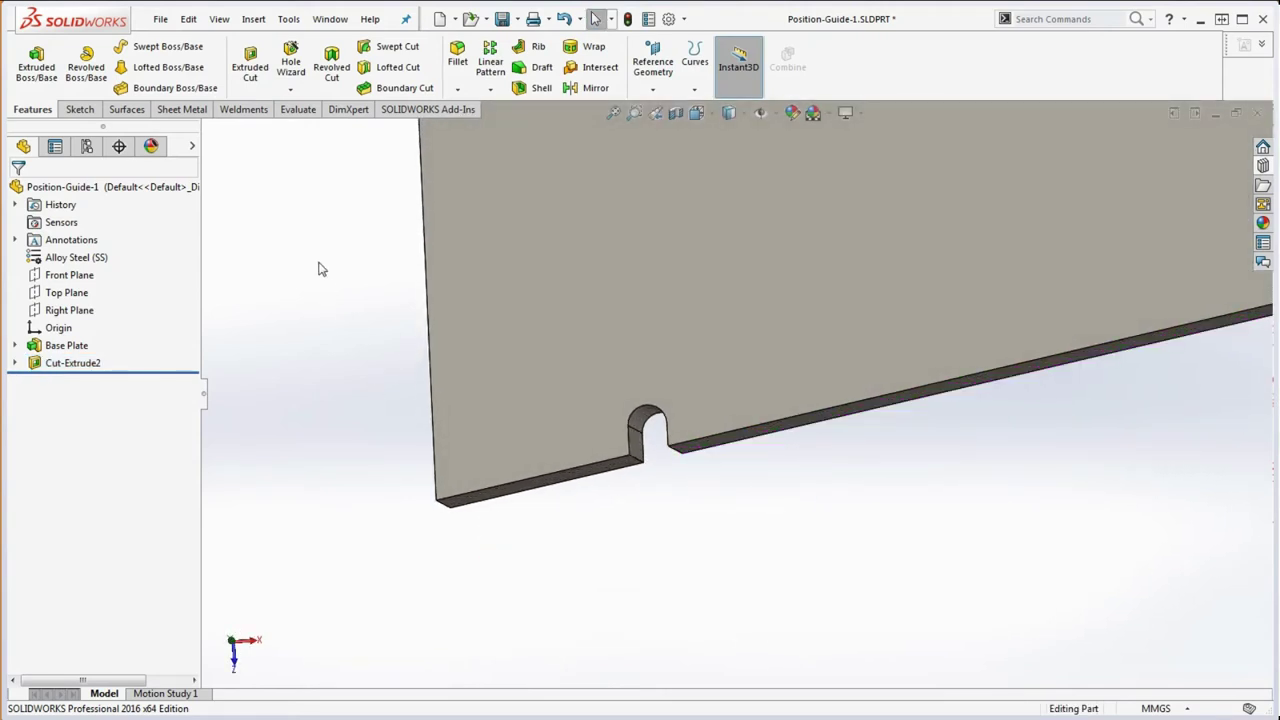
pyautogui.click(490, 58)
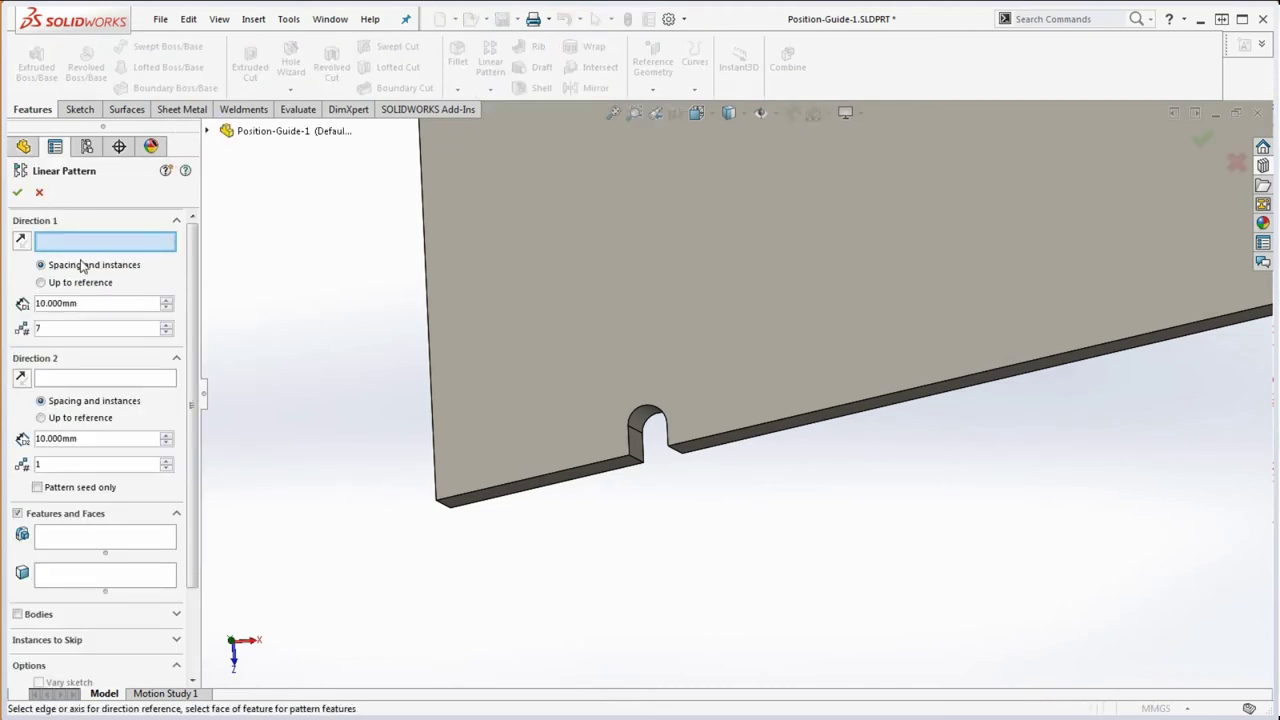
pyautogui.click(770, 428)
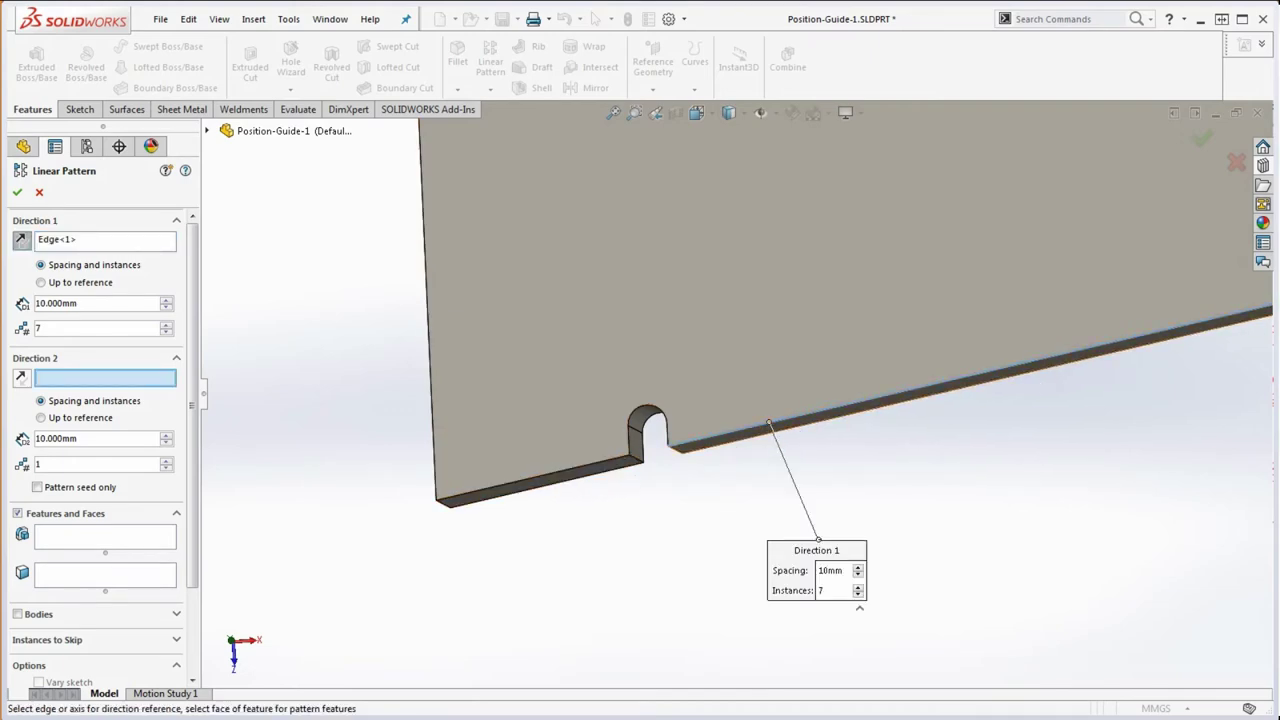
pyautogui.hotkey('alt', 'Tab')
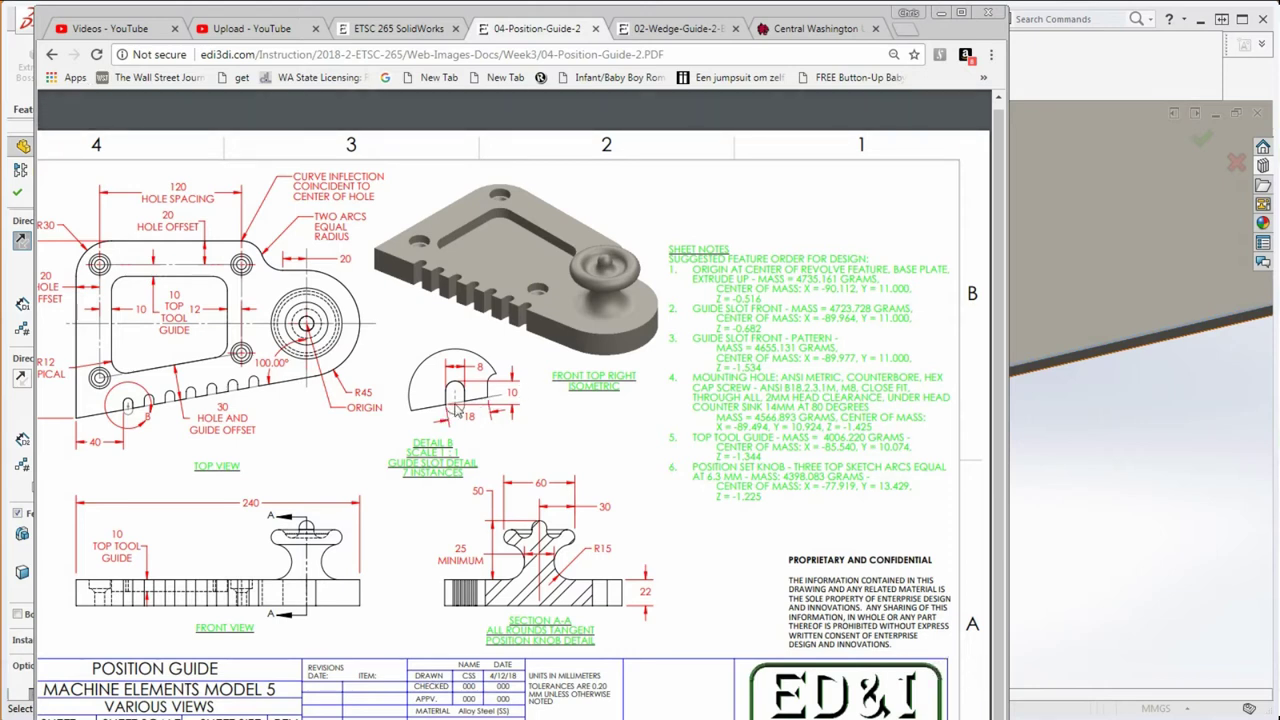
pyautogui.click(941, 12)
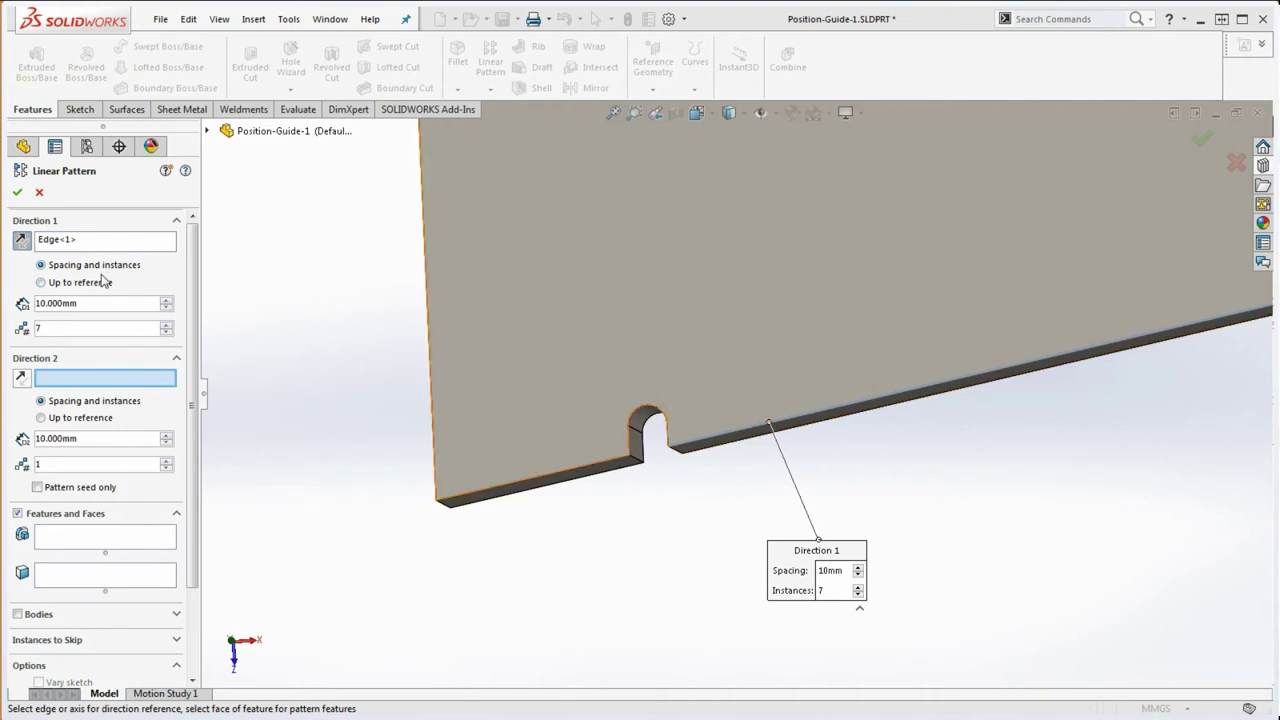
pyautogui.moveTo(104, 302); pyautogui.dragTo(12, 303)
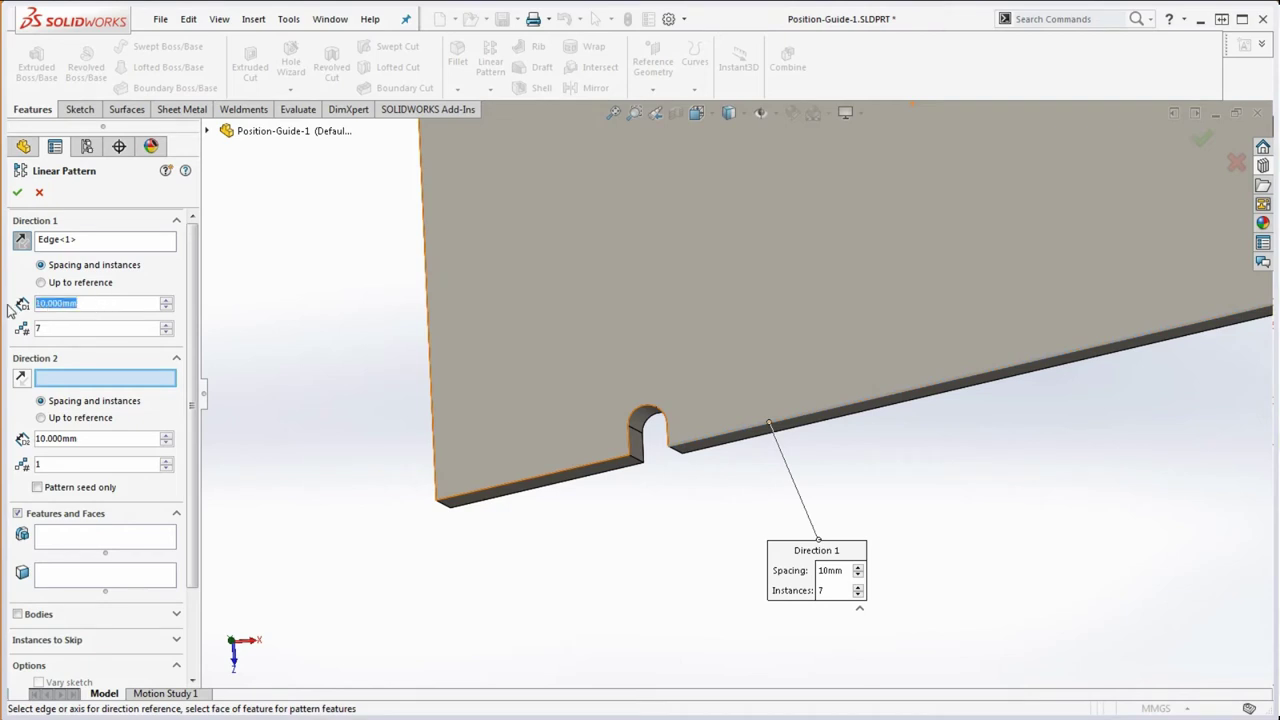
pyautogui.write('18')
pyautogui.click(100, 333)
# Choose the slot cut as the feature to pattern and apply the linear pattern.
pyautogui.click(70, 546)
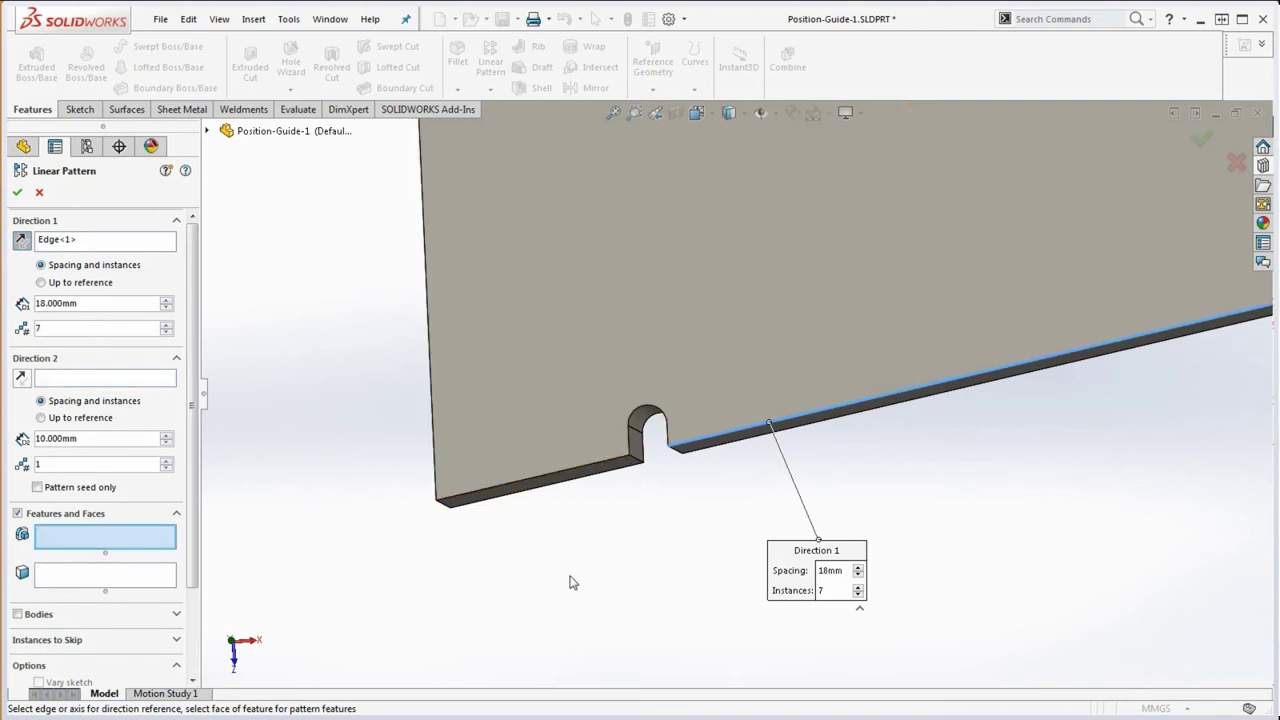
pyautogui.moveTo(571, 580); pyautogui.dragTo(569, 574, button='middle')
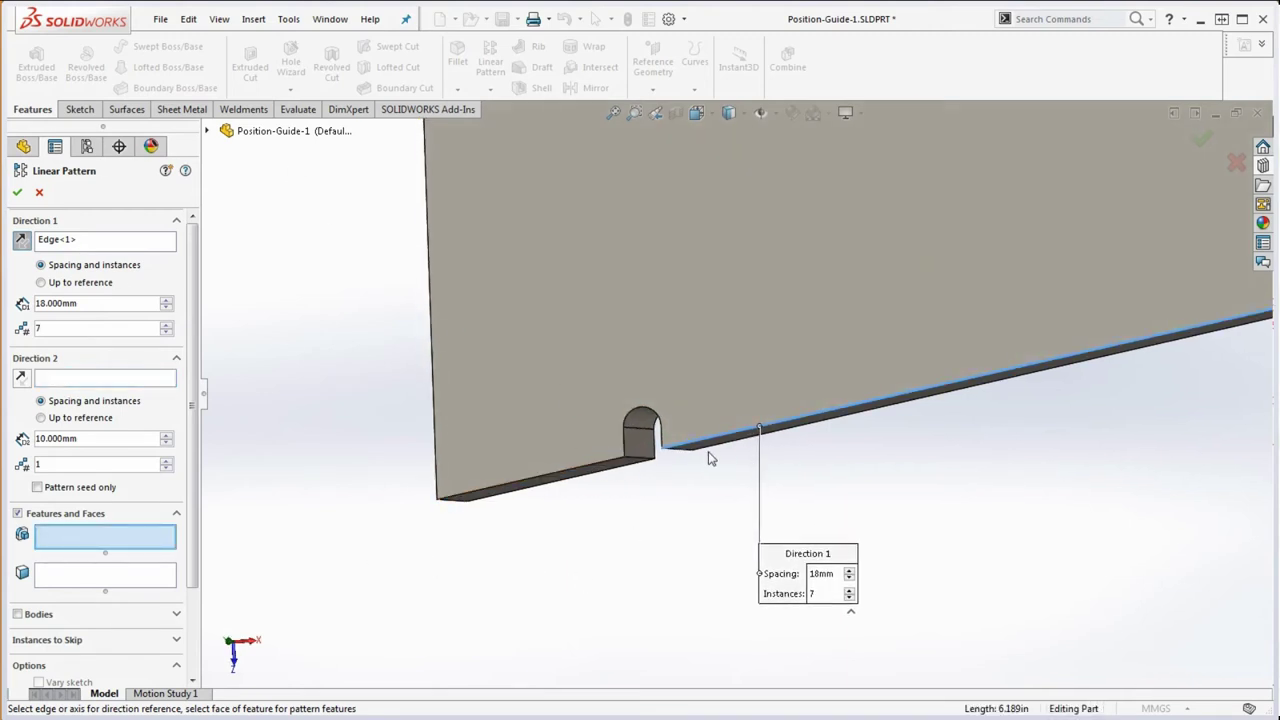
pyautogui.click(650, 445)
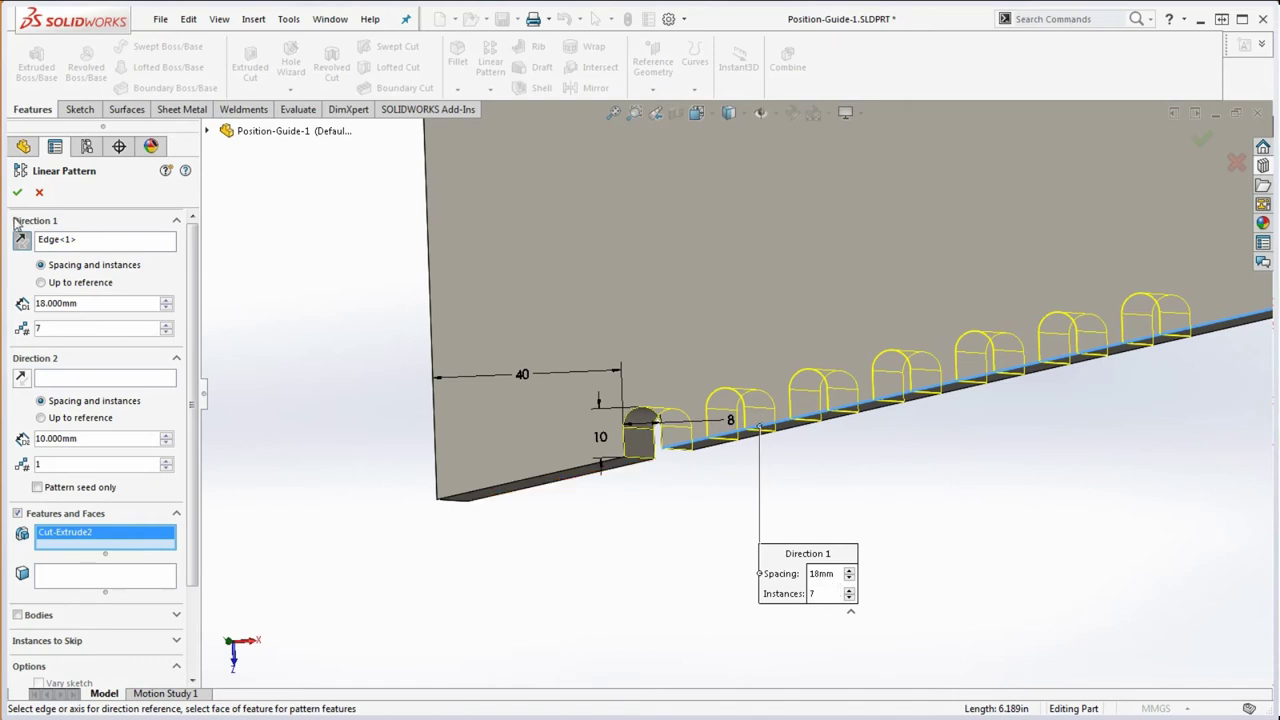
pyautogui.press('Return')
# Compare the part's mass and center of mass with the guide slot pattern values in the drawing's sheet notes.
pyautogui.press('f')
pyautogui.moveTo(309, 309); pyautogui.dragTo(778, 410, button='middle')
pyautogui.scroll(5, 882, 334)
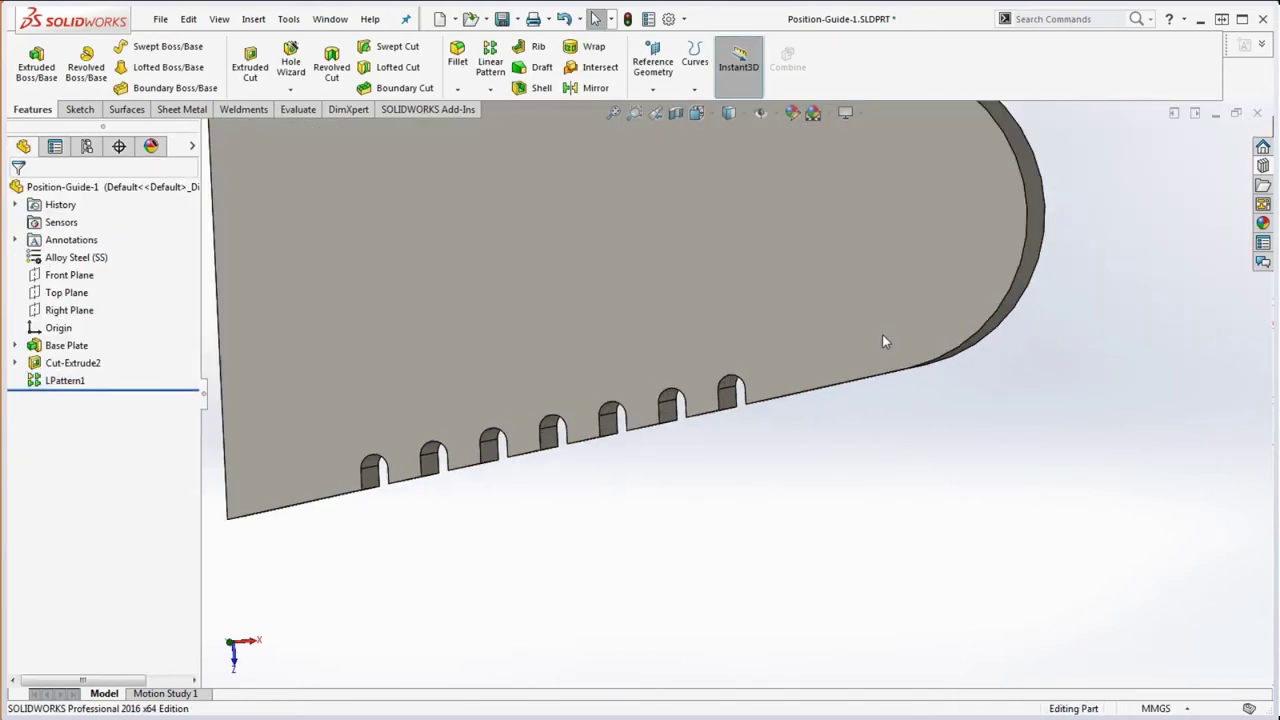
pyautogui.scroll(-4, 780, 150)
pyautogui.scroll(2, 811, 222)
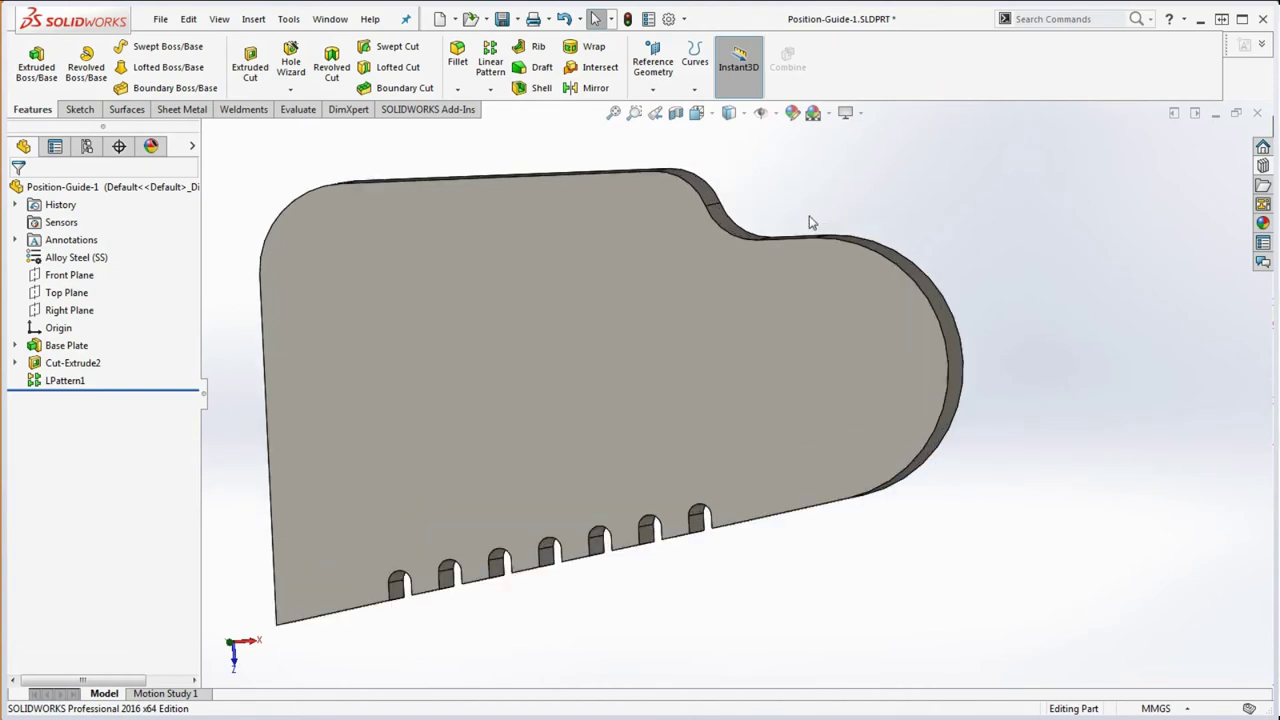
pyautogui.click(298, 109)
pyautogui.click(136, 71)
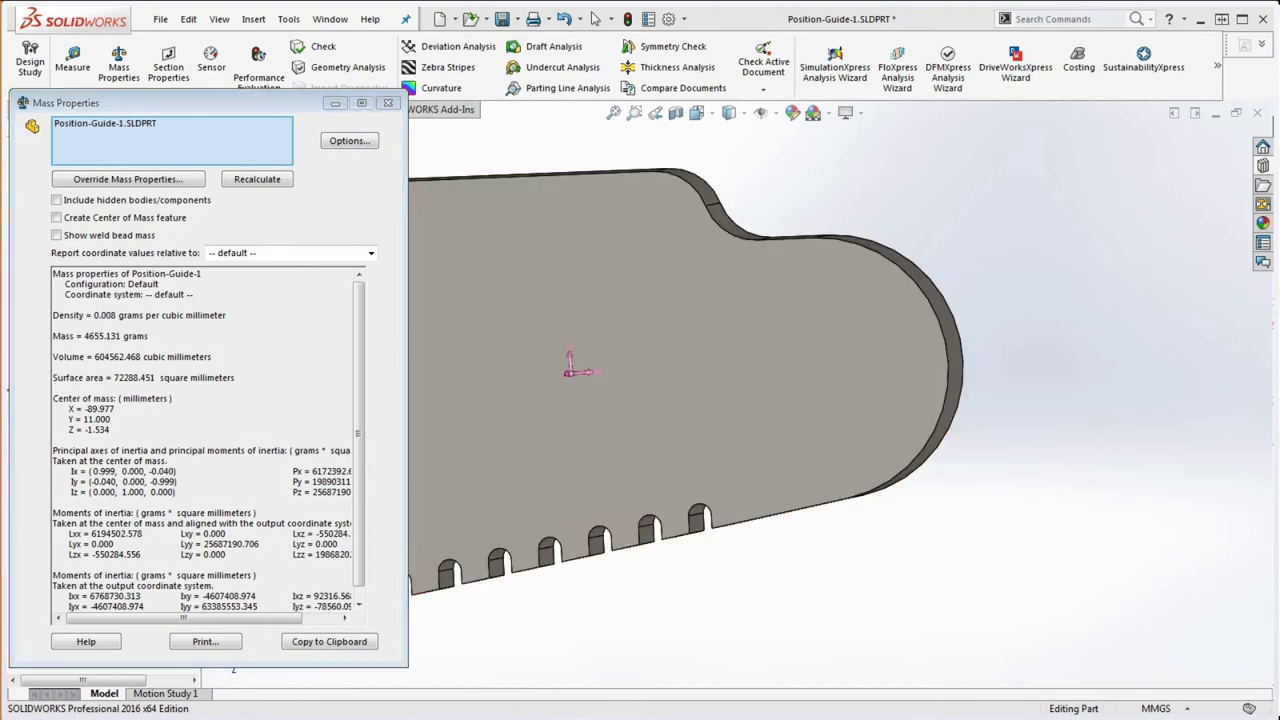
pyautogui.hotkey('alt', 'Tab')
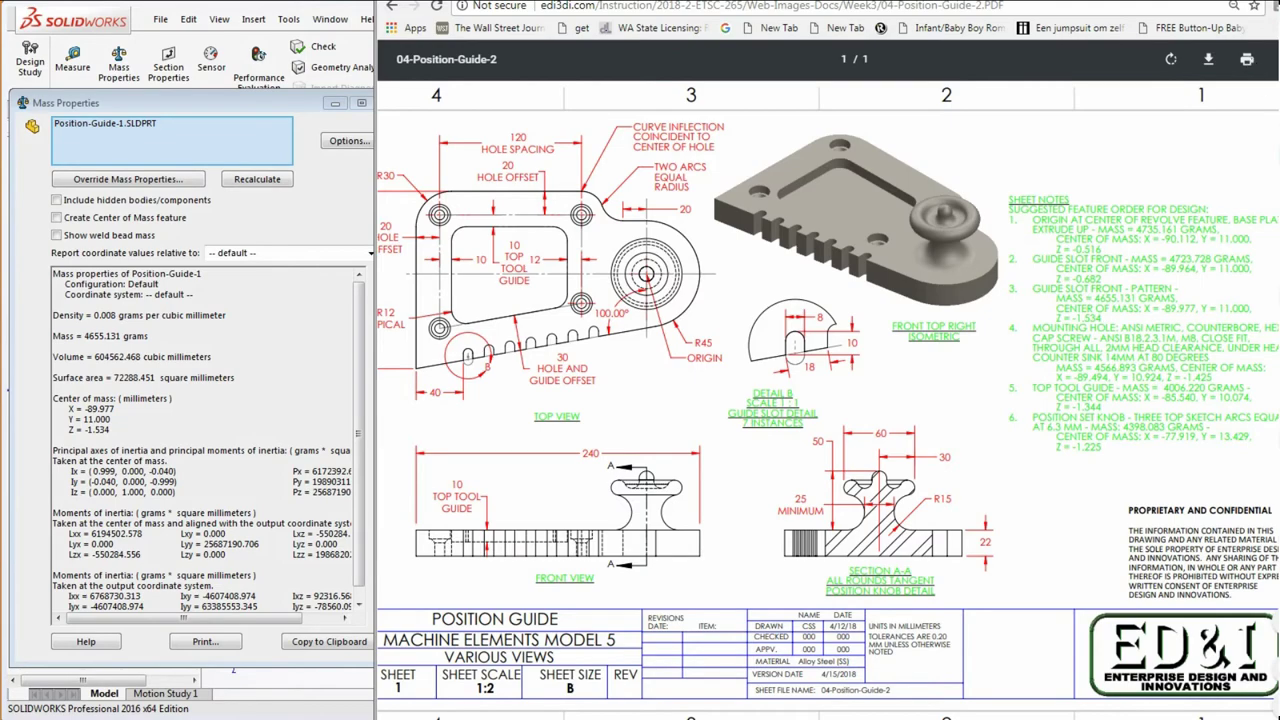
pyautogui.hotkey('alt', 'Tab')
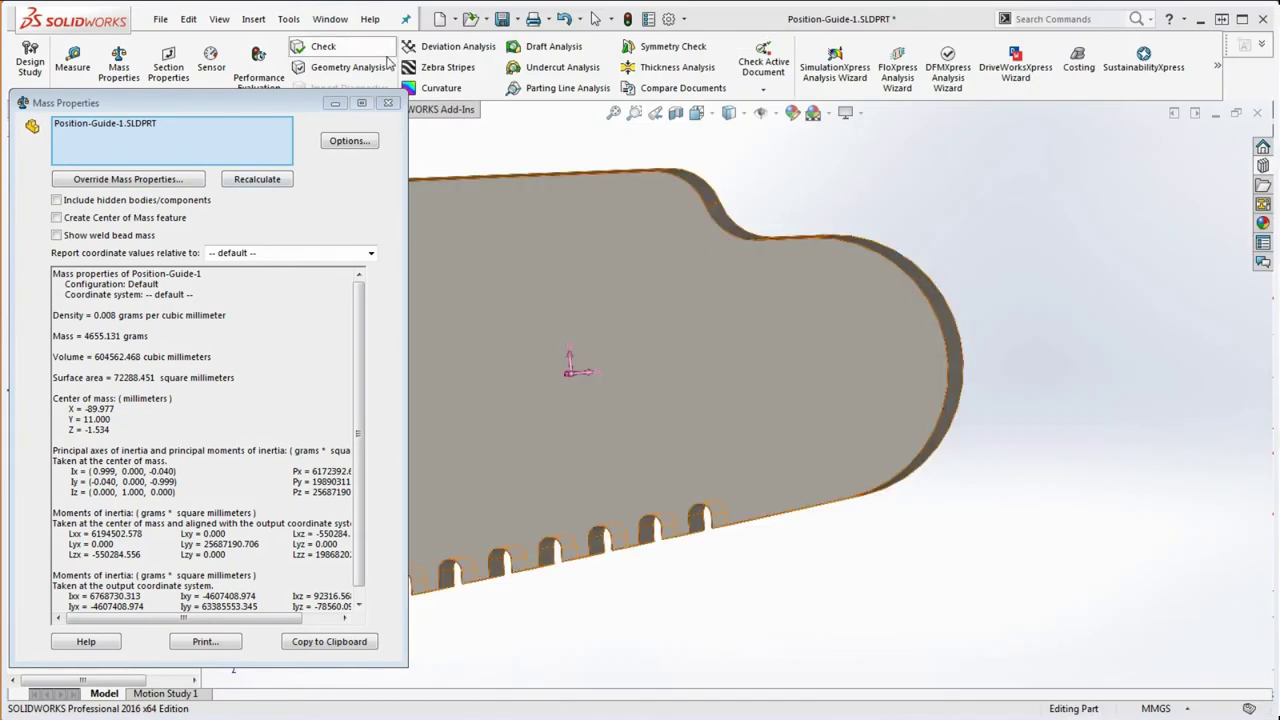
pyautogui.click(389, 106)
pyautogui.moveTo(886, 271); pyautogui.dragTo(714, 394, button='middle')
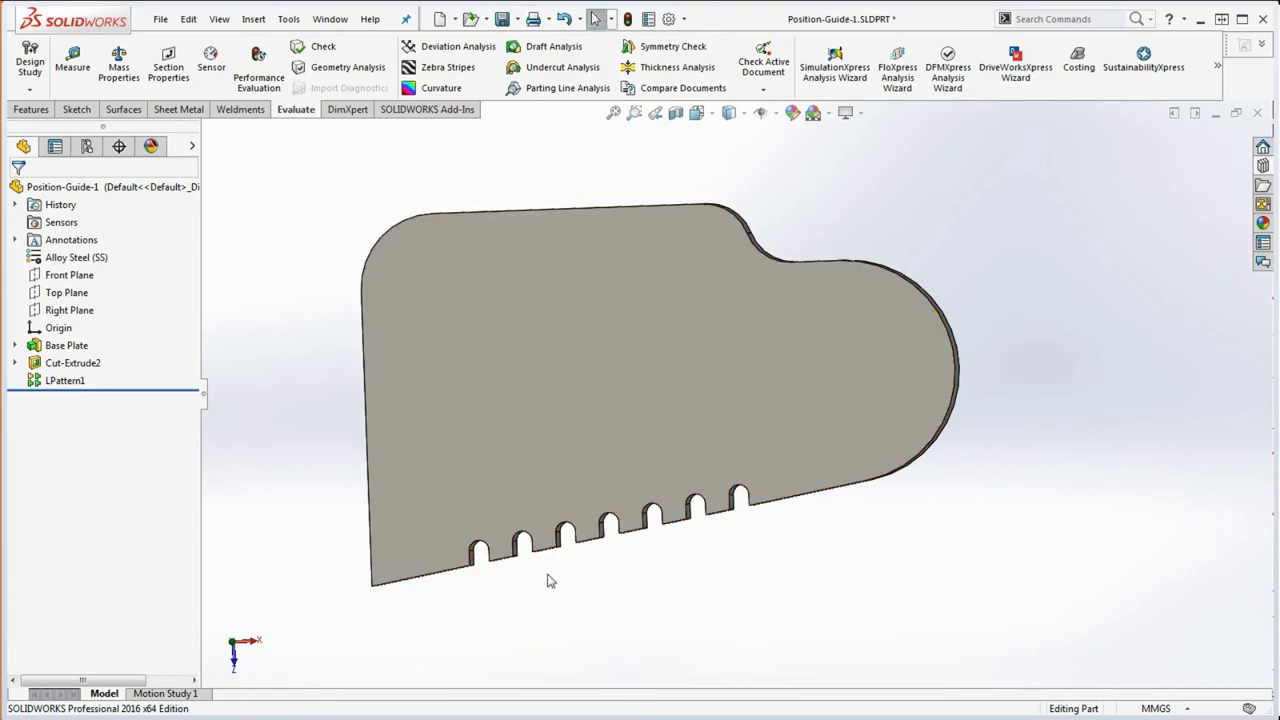
pyautogui.scroll(-3, 506, 540)
pyautogui.scroll(3, 560, 520)
pyautogui.scroll(-2, 640, 480)
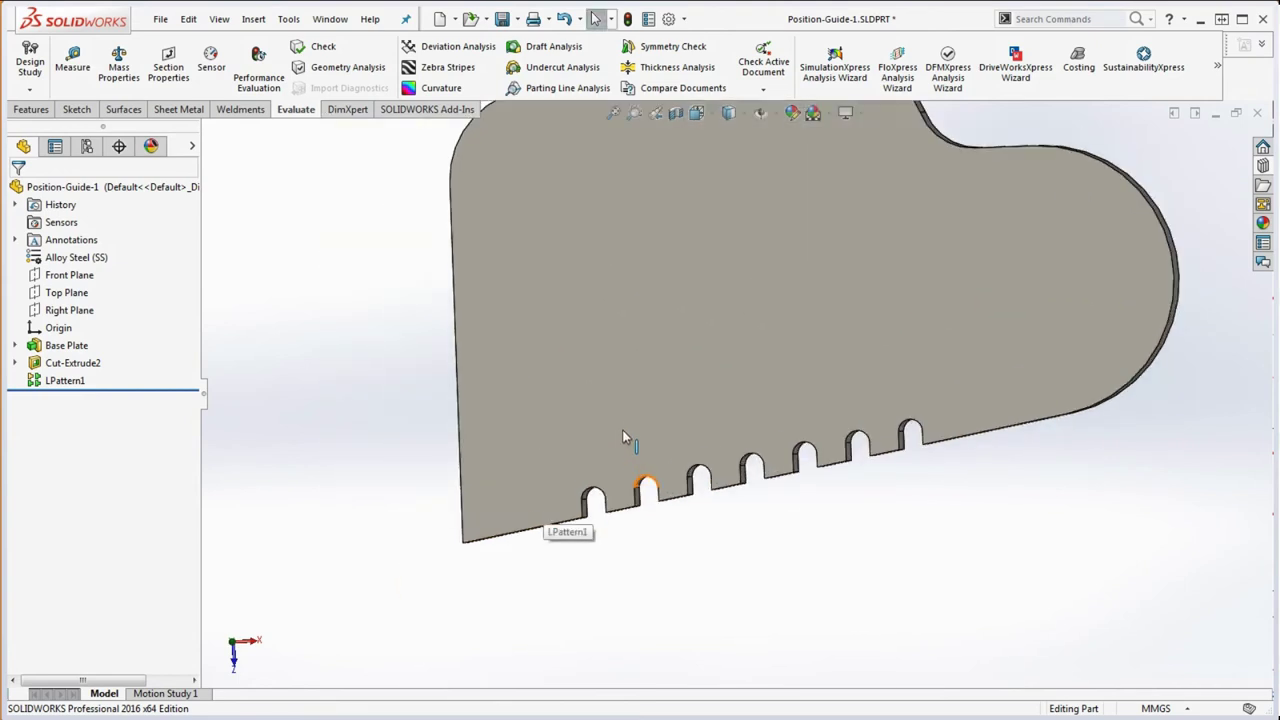
pyautogui.scroll(1, 700, 493)
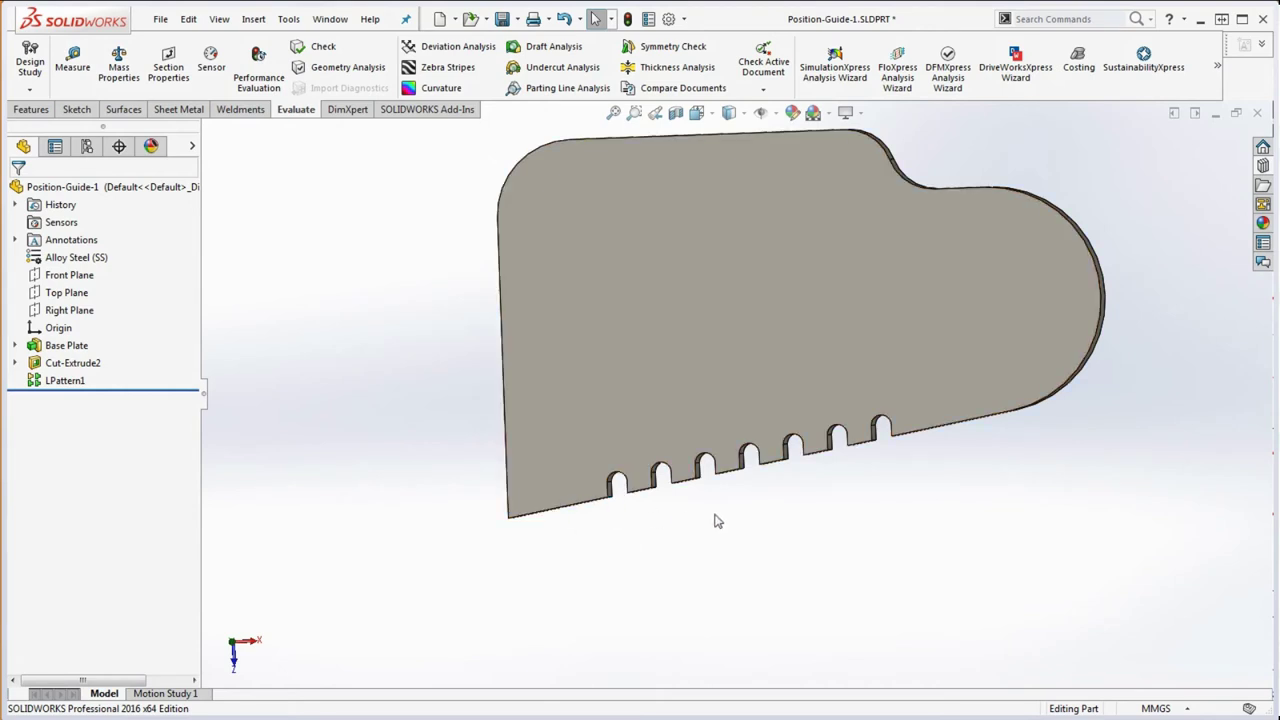
pyautogui.scroll(1, 820, 523)
pyautogui.scroll(-3, 794, 340)
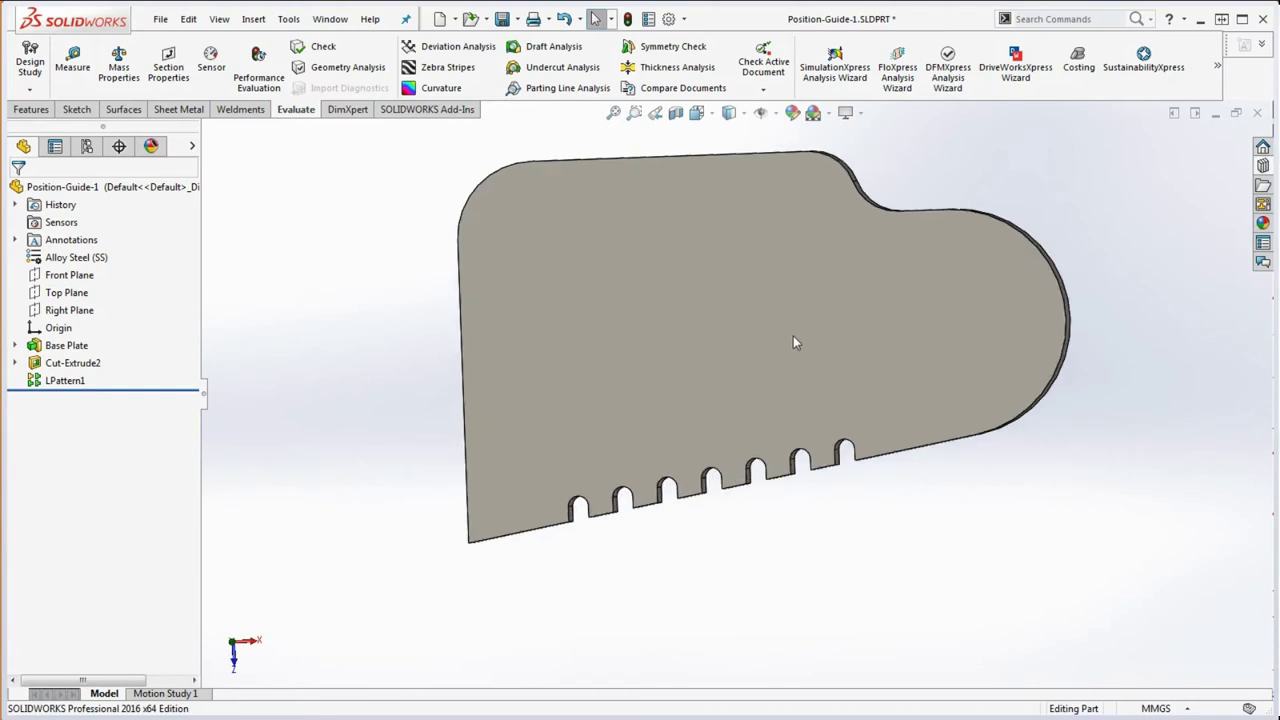
pyautogui.scroll(1, 810, 260)
pyautogui.scroll(-1, 820, 265)
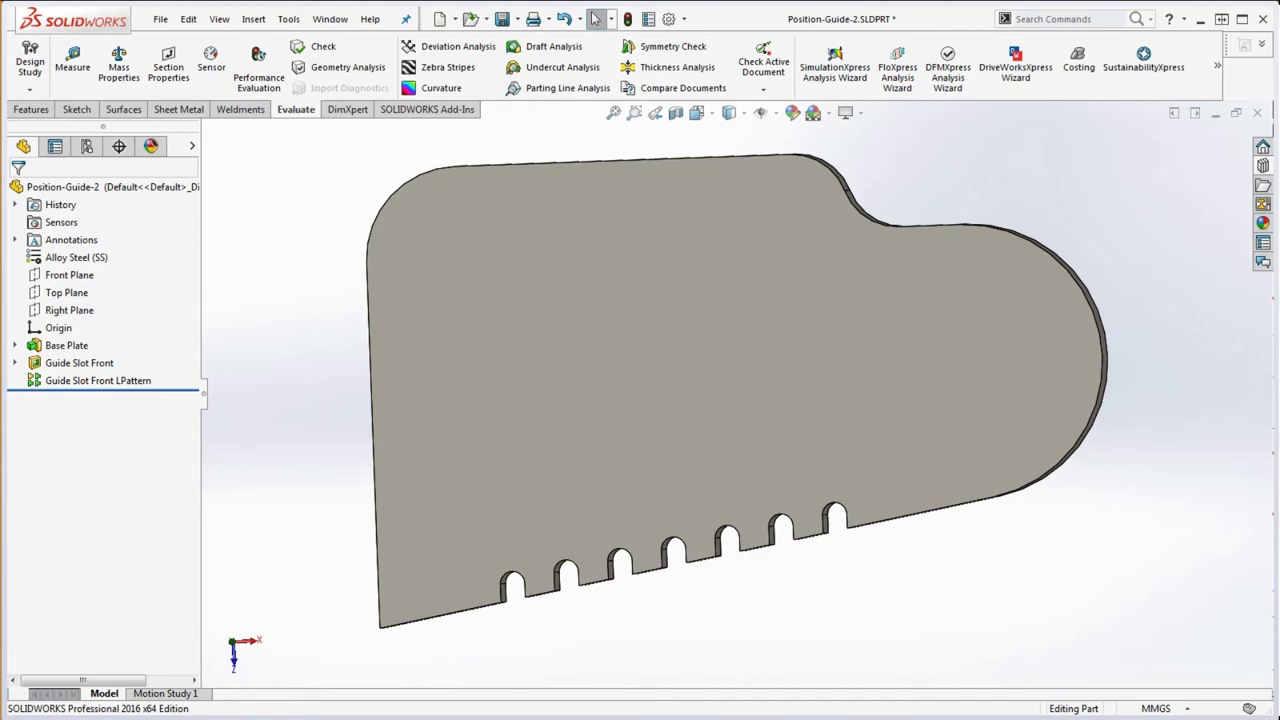
# Check the mounting hole specification in the browser drawing and start the Hole Wizard in SOLIDWORKS.
pyautogui.hotkey('alt', 'Tab')
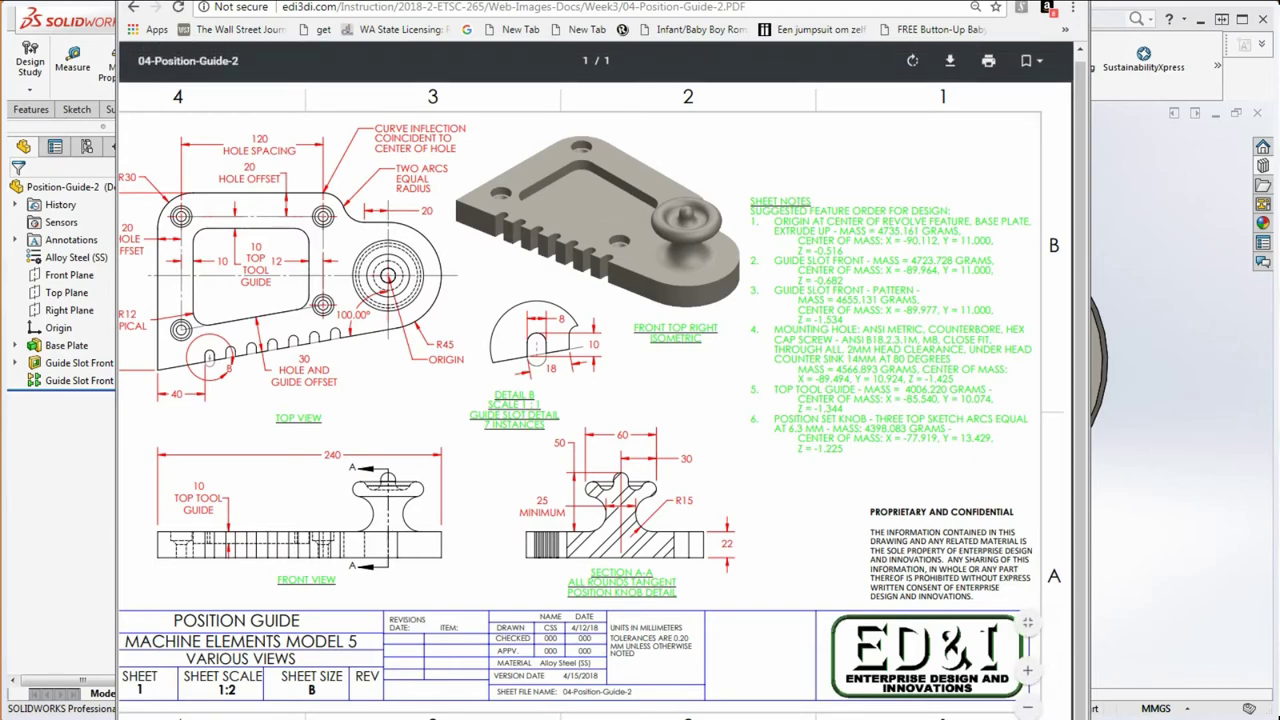
pyautogui.hotkey('alt', 'Tab')
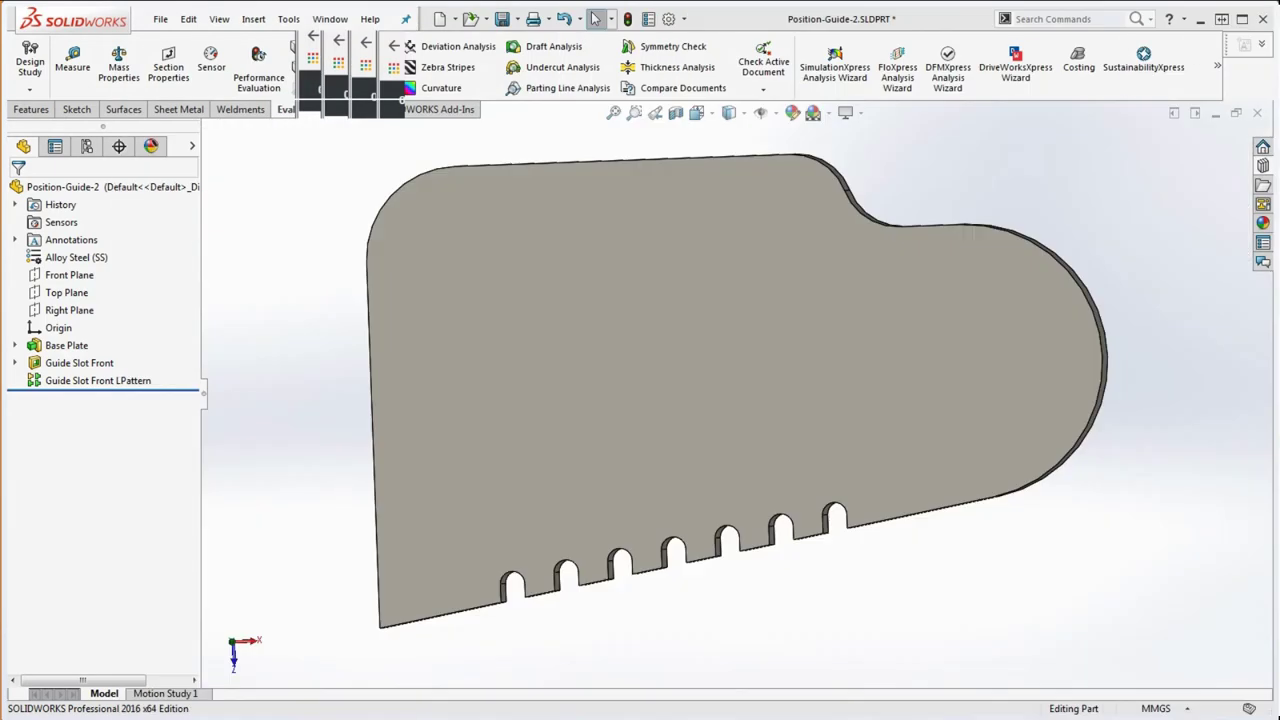
pyautogui.click(36, 111)
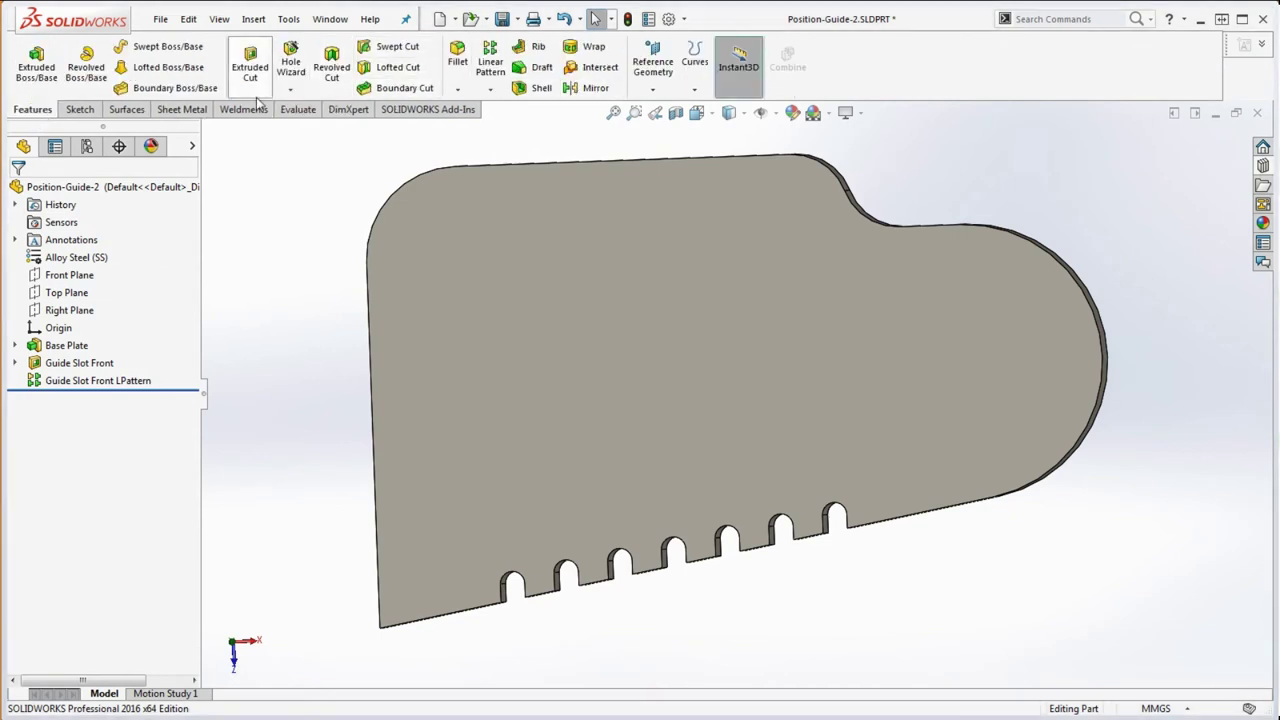
pyautogui.click(291, 70)
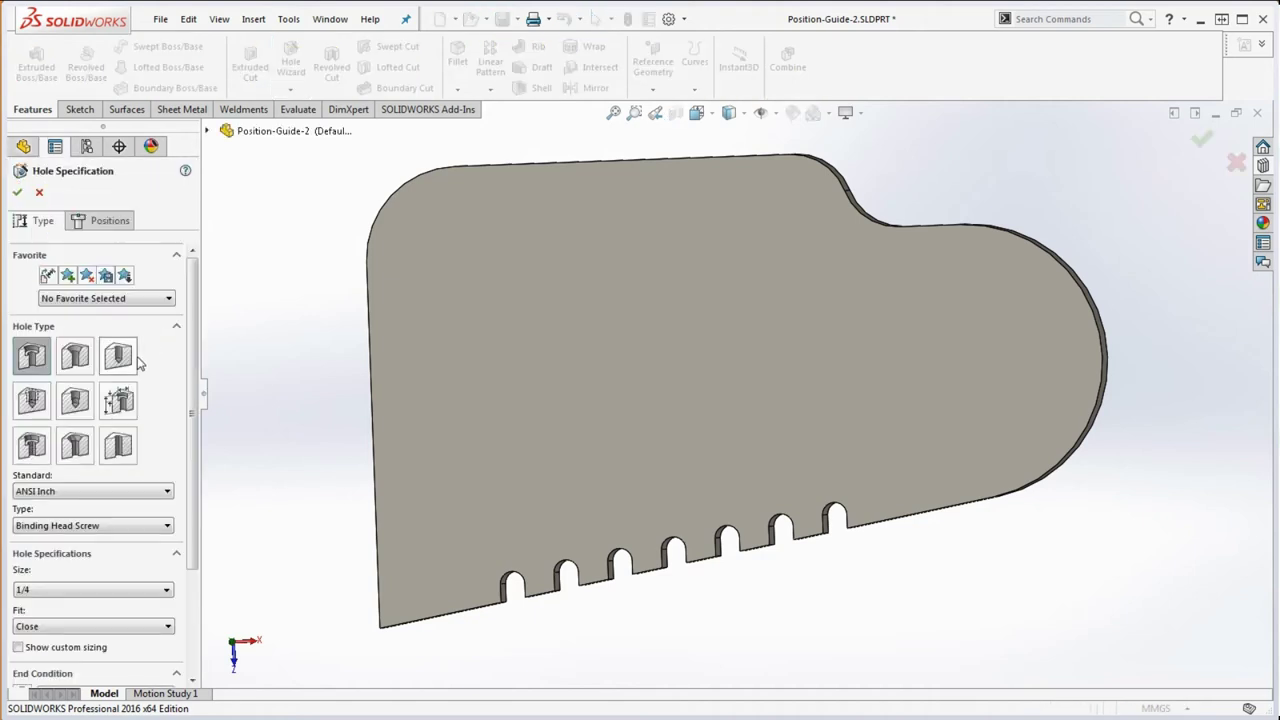
# Show Sketch1 of the Base Plate feature in the model as a reference for the hole positions.
pyautogui.click(207, 131)
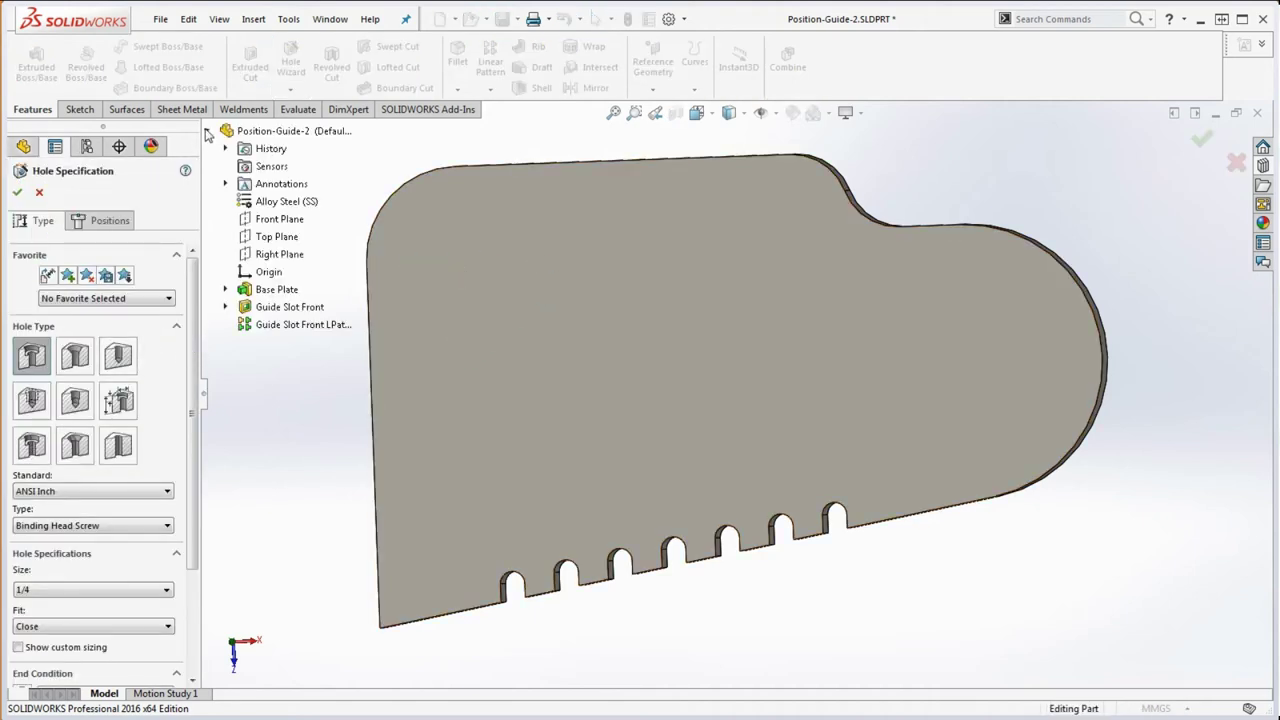
pyautogui.click(225, 289)
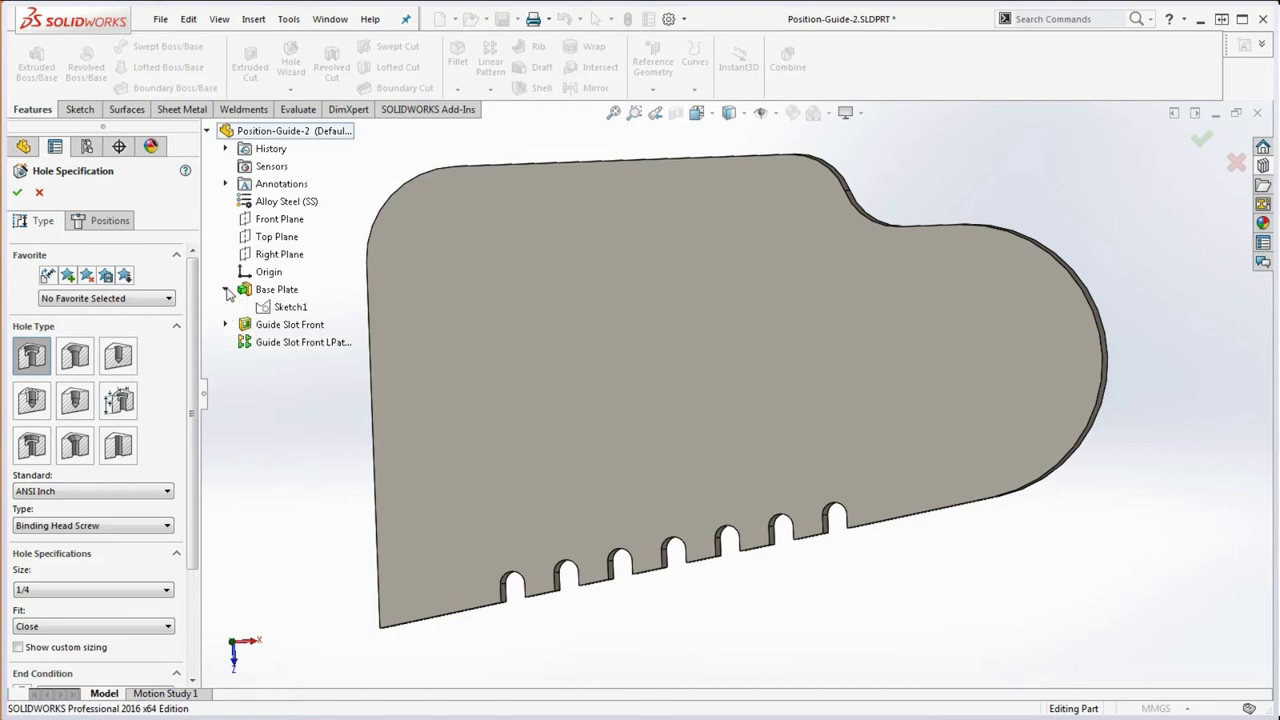
pyautogui.rightClick(289, 311)
pyautogui.click(322, 339)
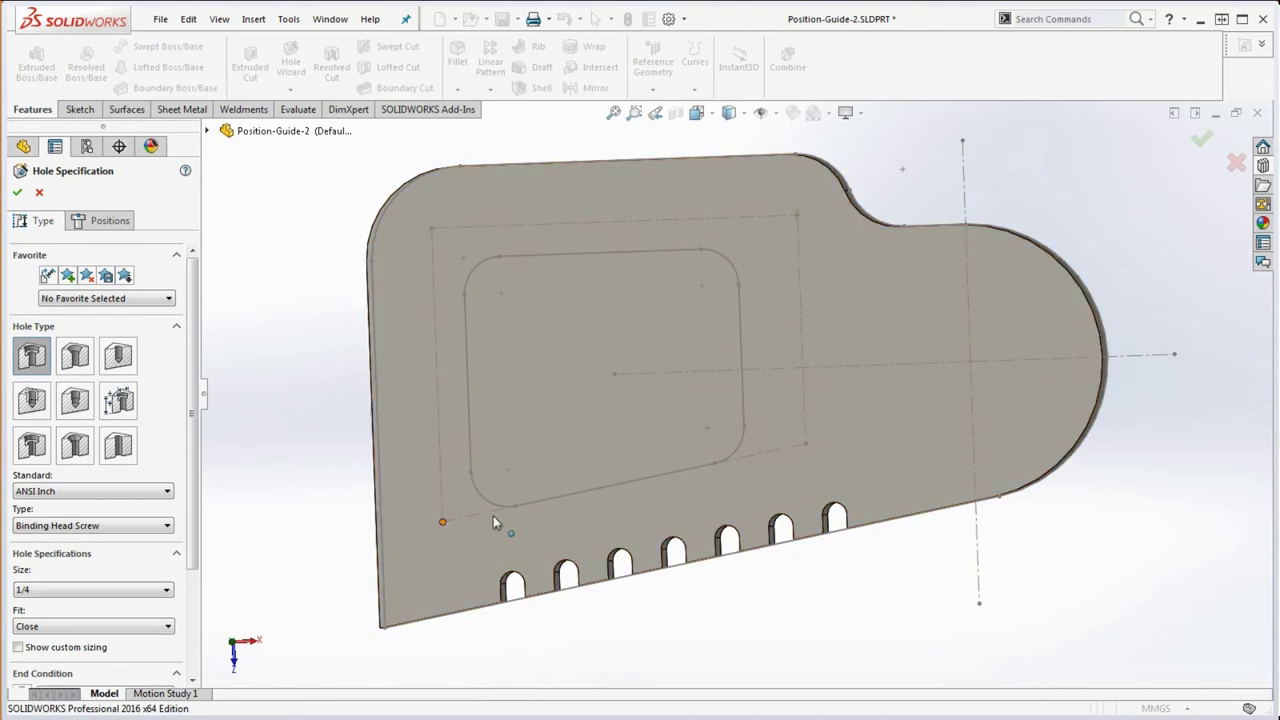
# Set the counterbored hole to the ANSI Metric standard, Hex Cap Screw - ANSI B18.2.3.1M type and size M8.
pyautogui.moveTo(609, 614); pyautogui.dragTo(765, 594, button='middle')
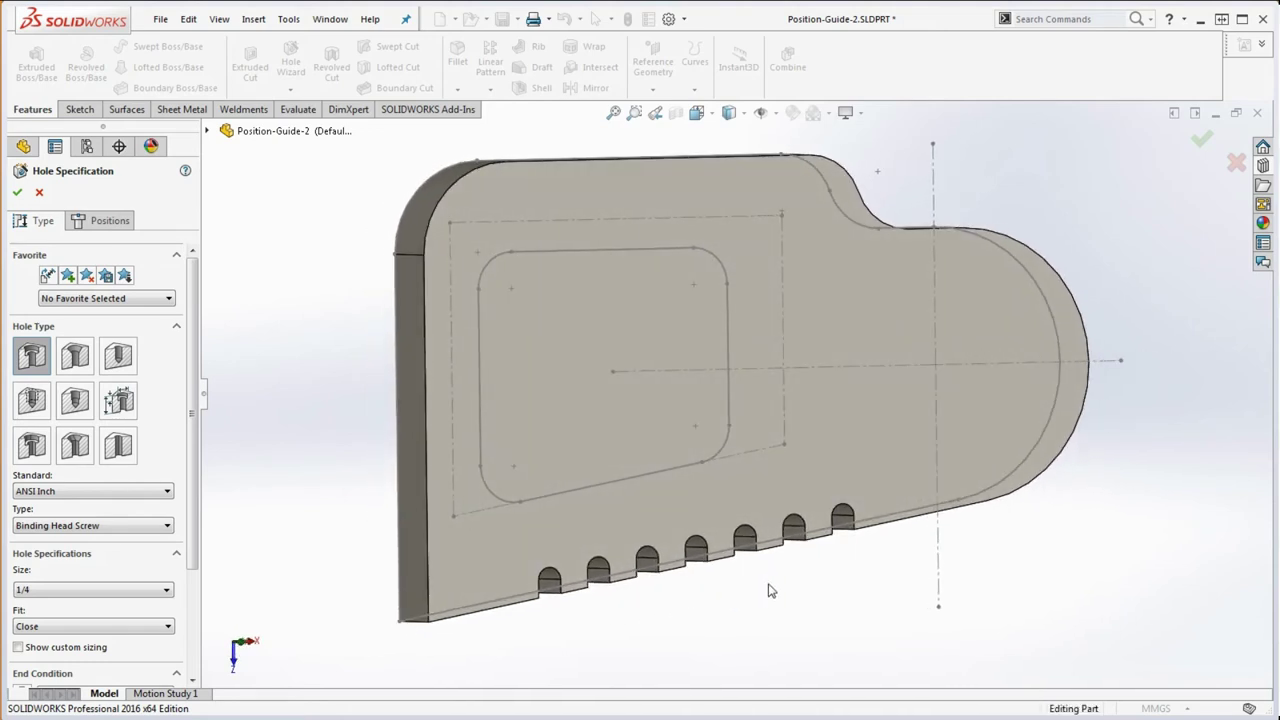
pyautogui.hotkey('ctrl', '1')
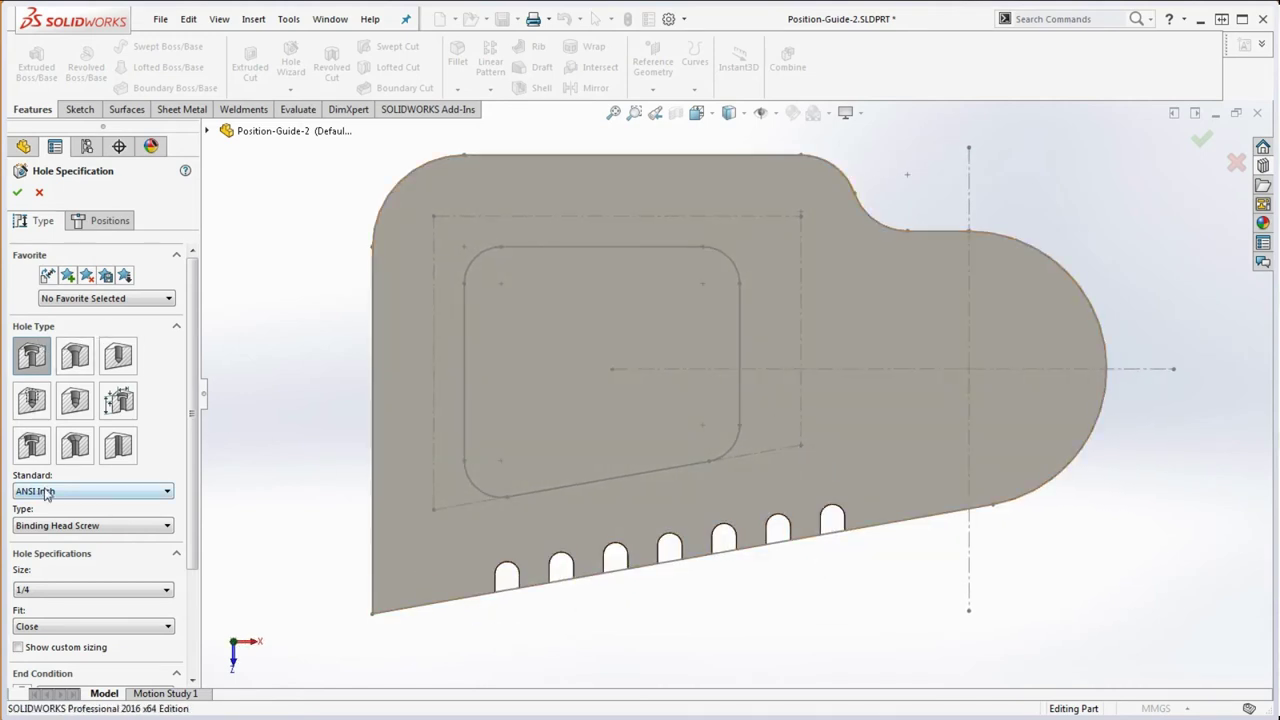
pyautogui.click(76, 492)
pyautogui.click(72, 516)
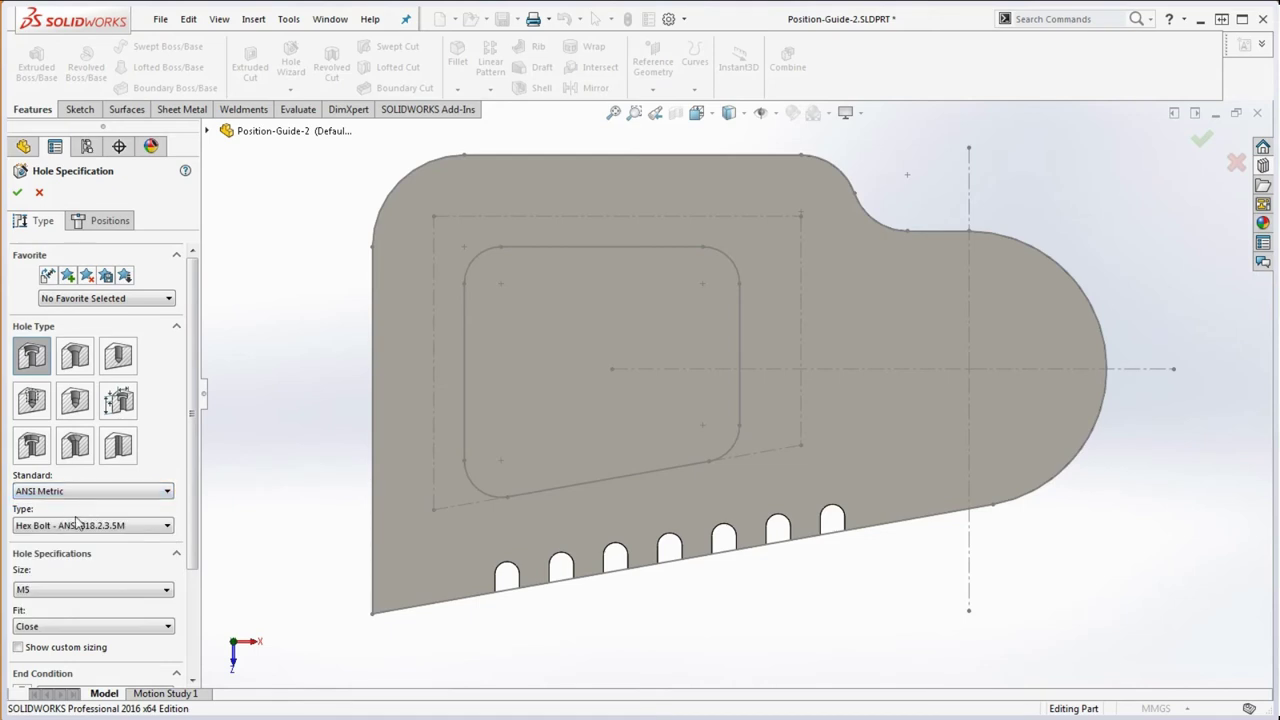
pyautogui.click(76, 527)
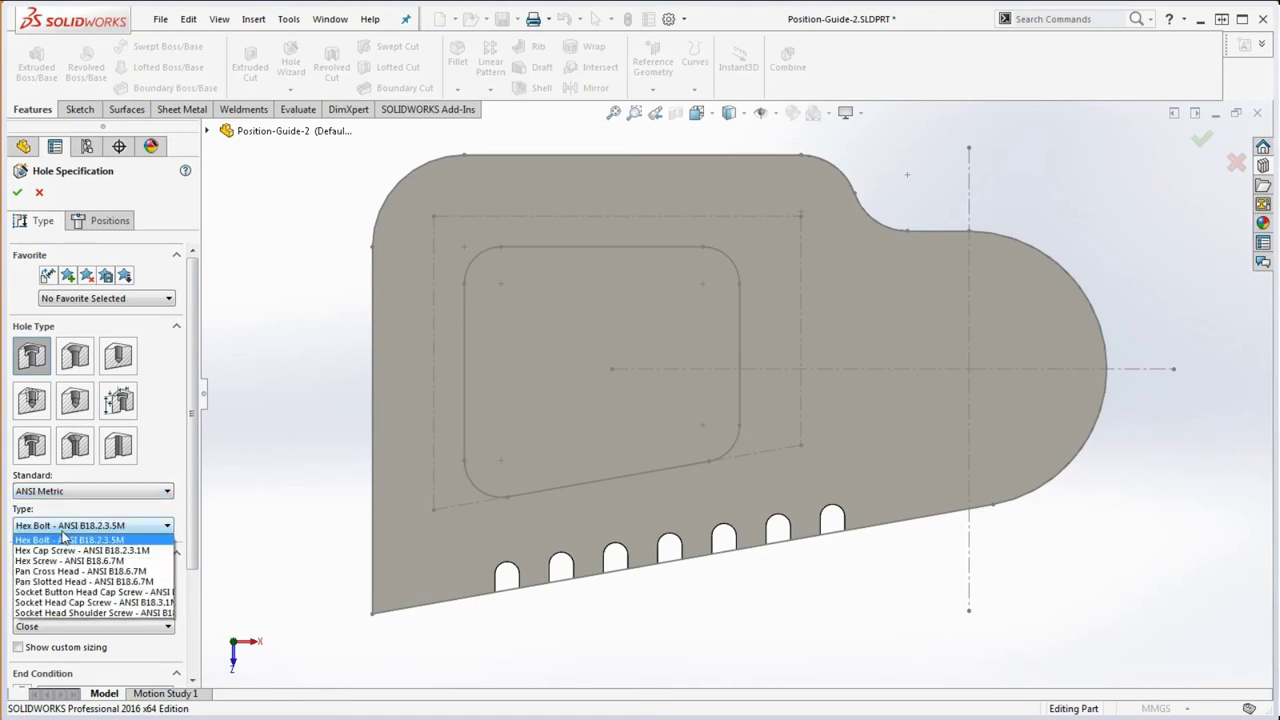
pyautogui.click(78, 551)
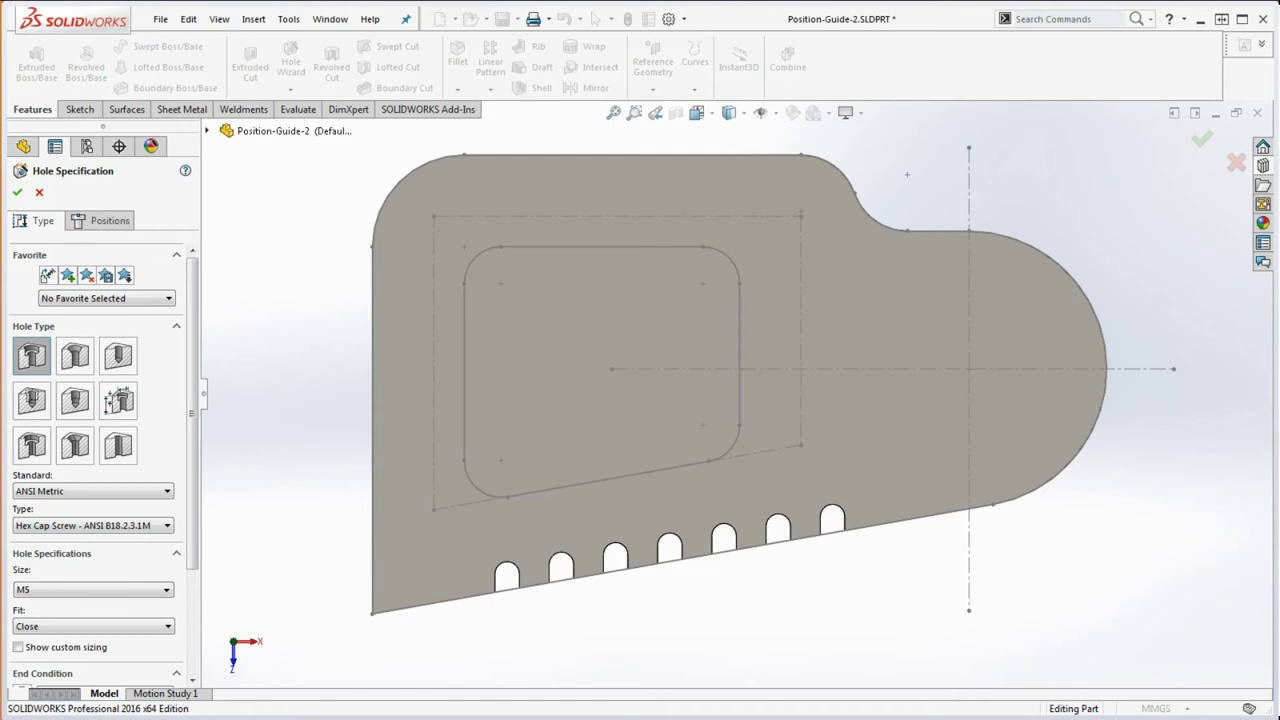
pyautogui.click(77, 589)
pyautogui.click(77, 589)
pyautogui.click(76, 592)
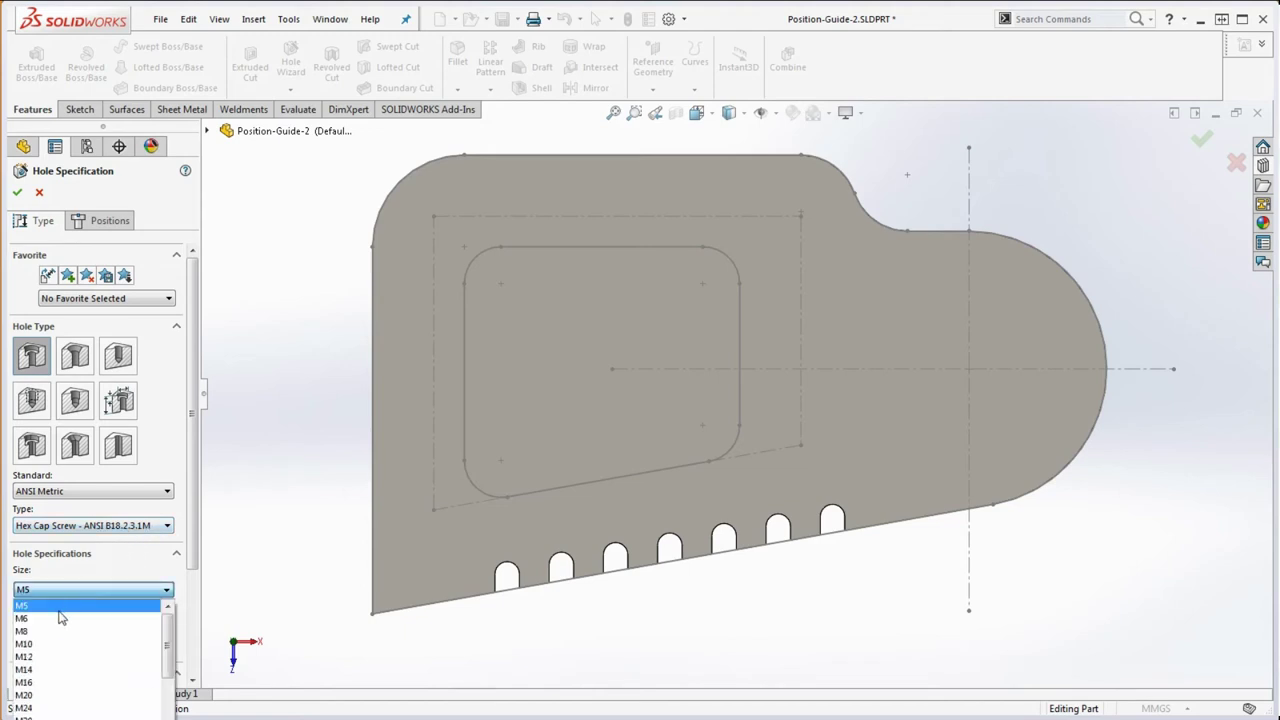
pyautogui.click(60, 632)
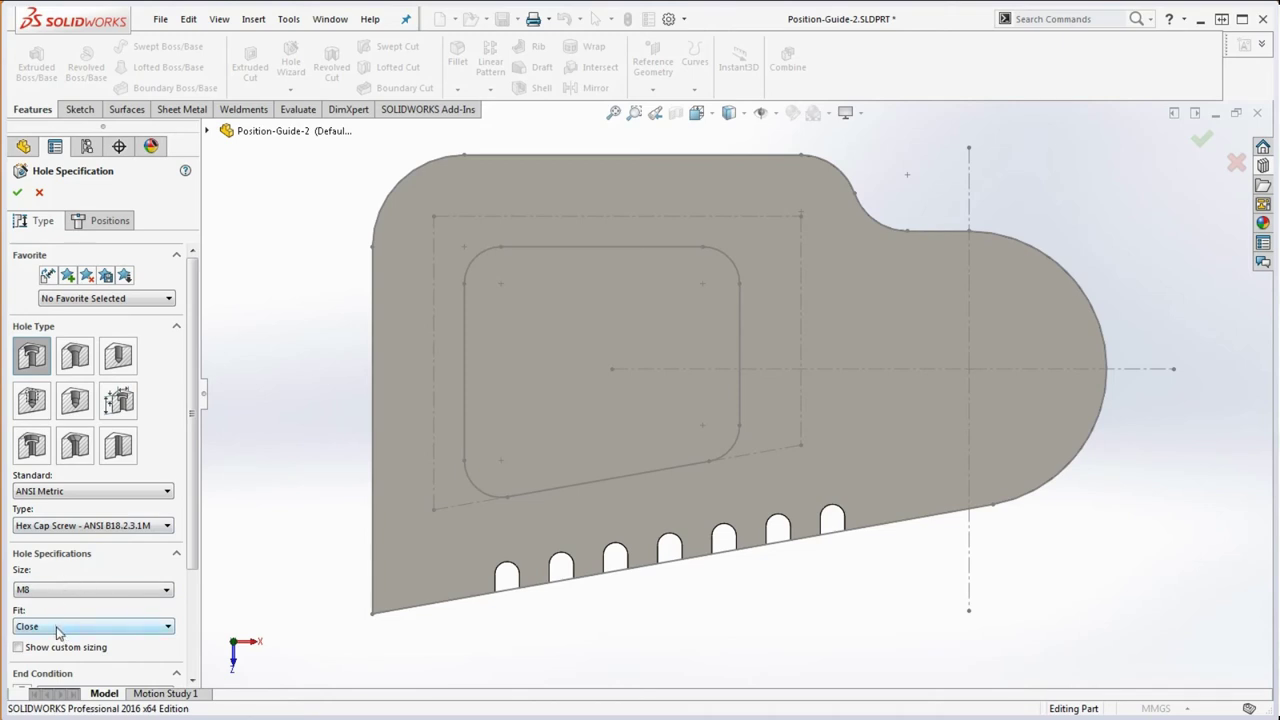
# Set the counterbored hole's head clearance to 2 mm.
pyautogui.scroll(-3, 193, 541)
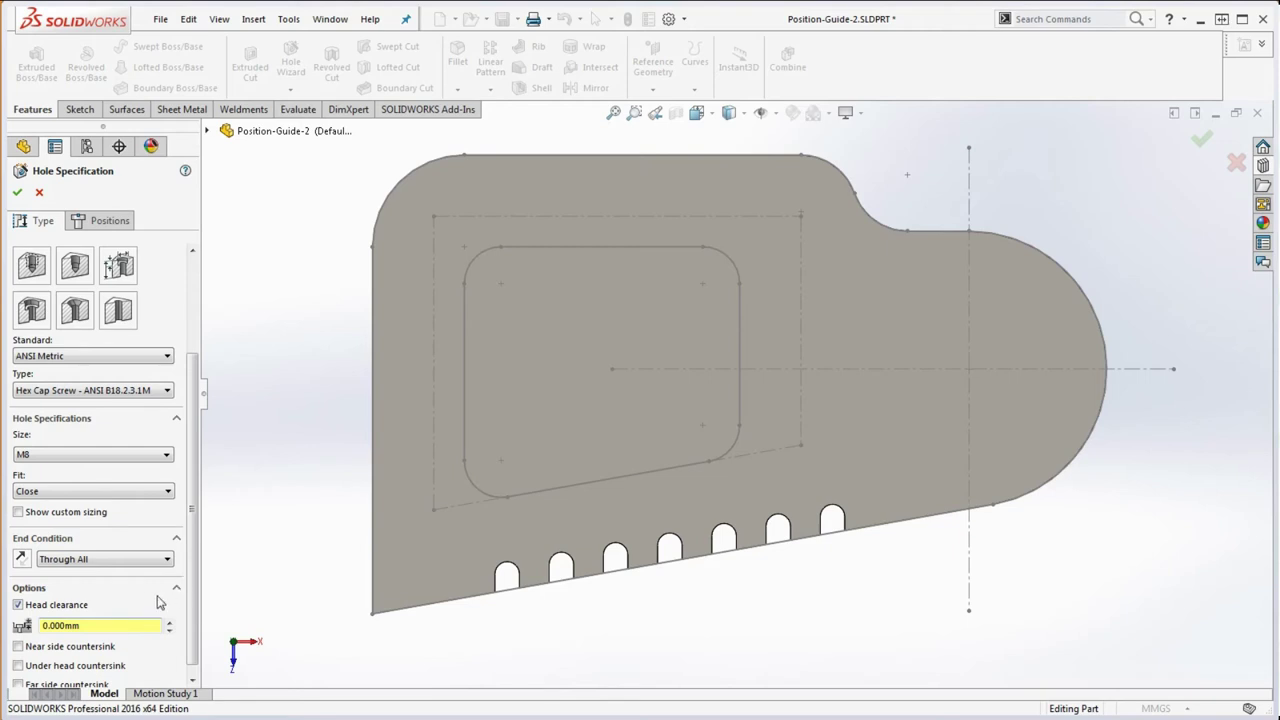
pyautogui.moveTo(108, 625); pyautogui.dragTo(5, 628)
pyautogui.write('2')
# Add an under head countersink with a 14 mm diameter and an 80-degree angle to the hole specification.
pyautogui.scroll(-1, 196, 610)
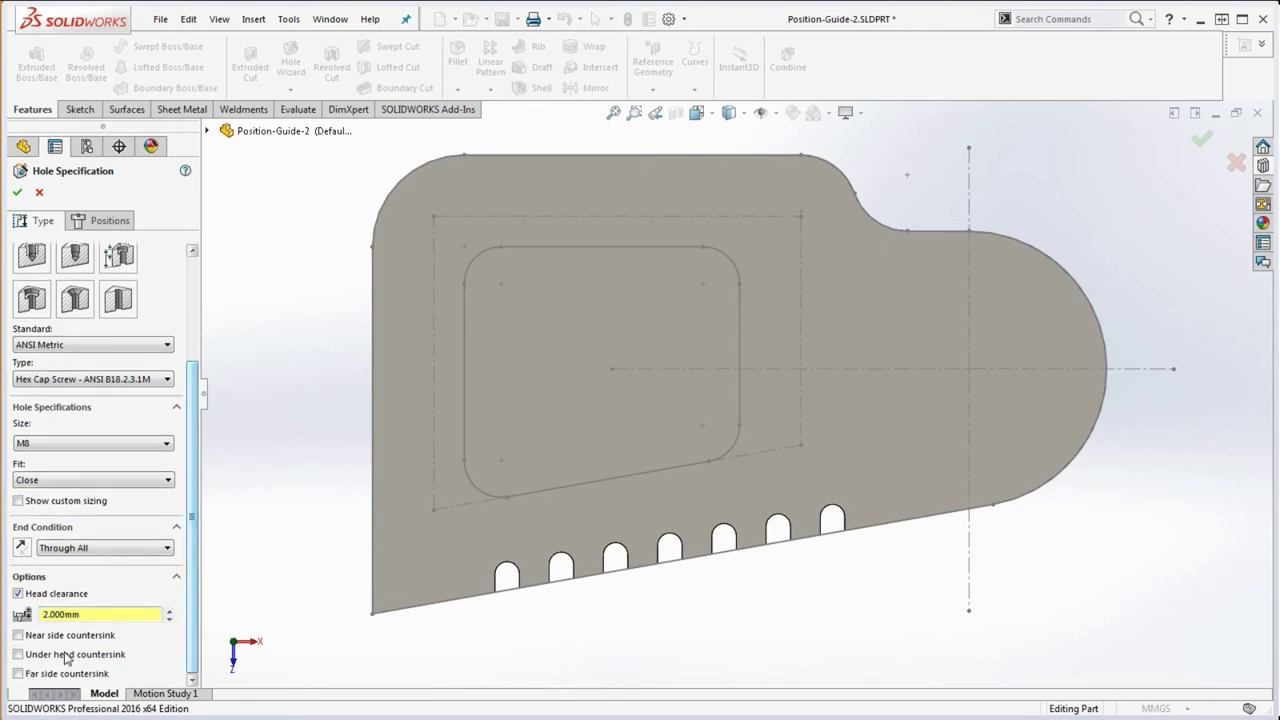
pyautogui.click(17, 656)
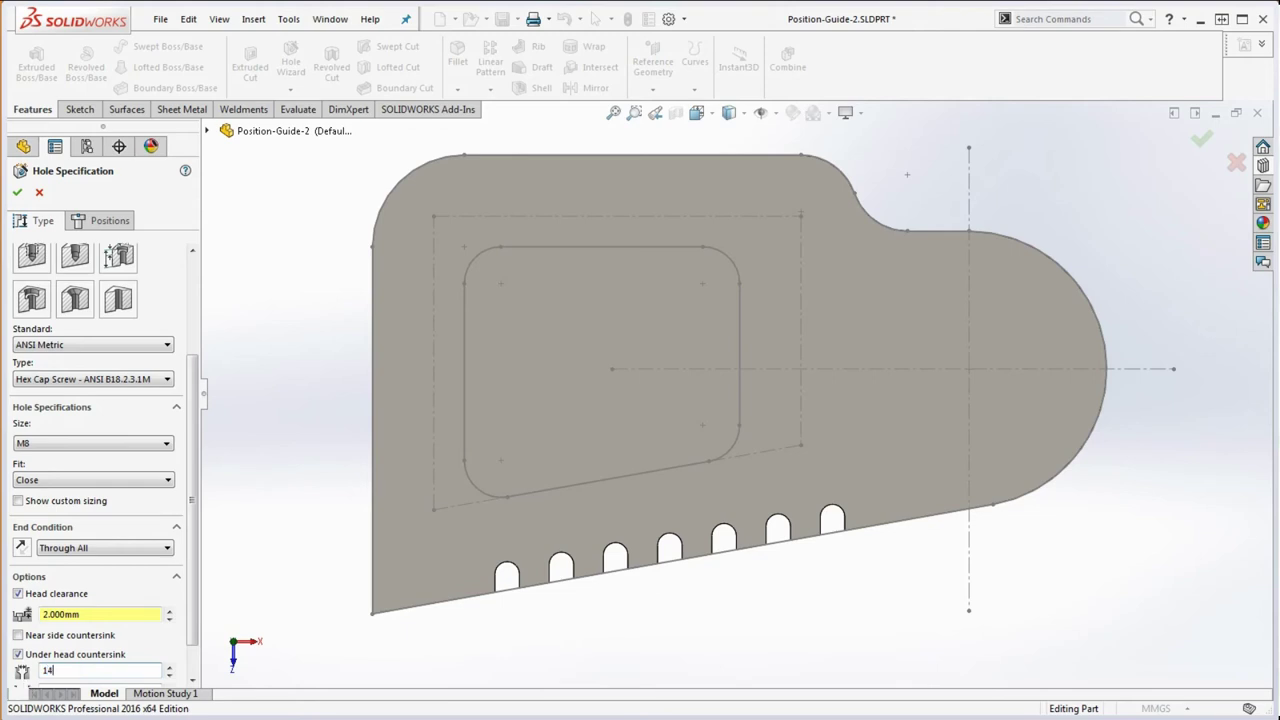
pyautogui.scroll(-2, 197, 662)
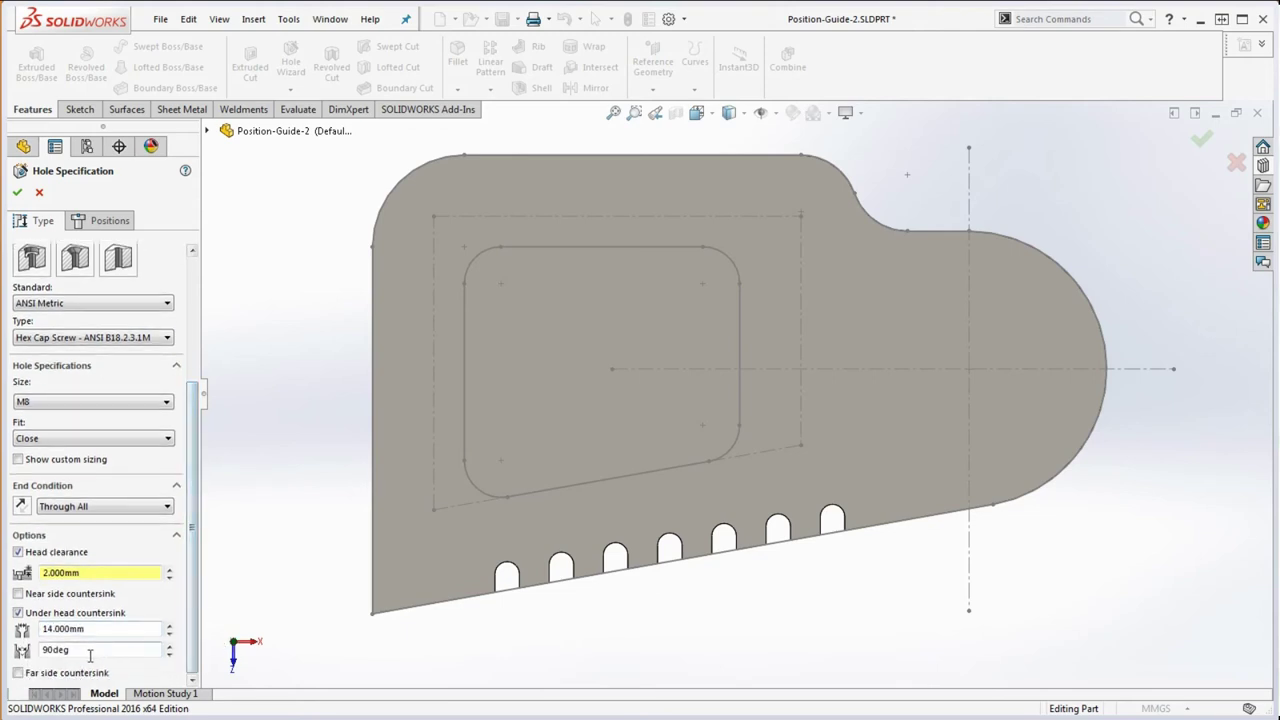
pyautogui.doubleClick(50, 650)
pyautogui.write('8')
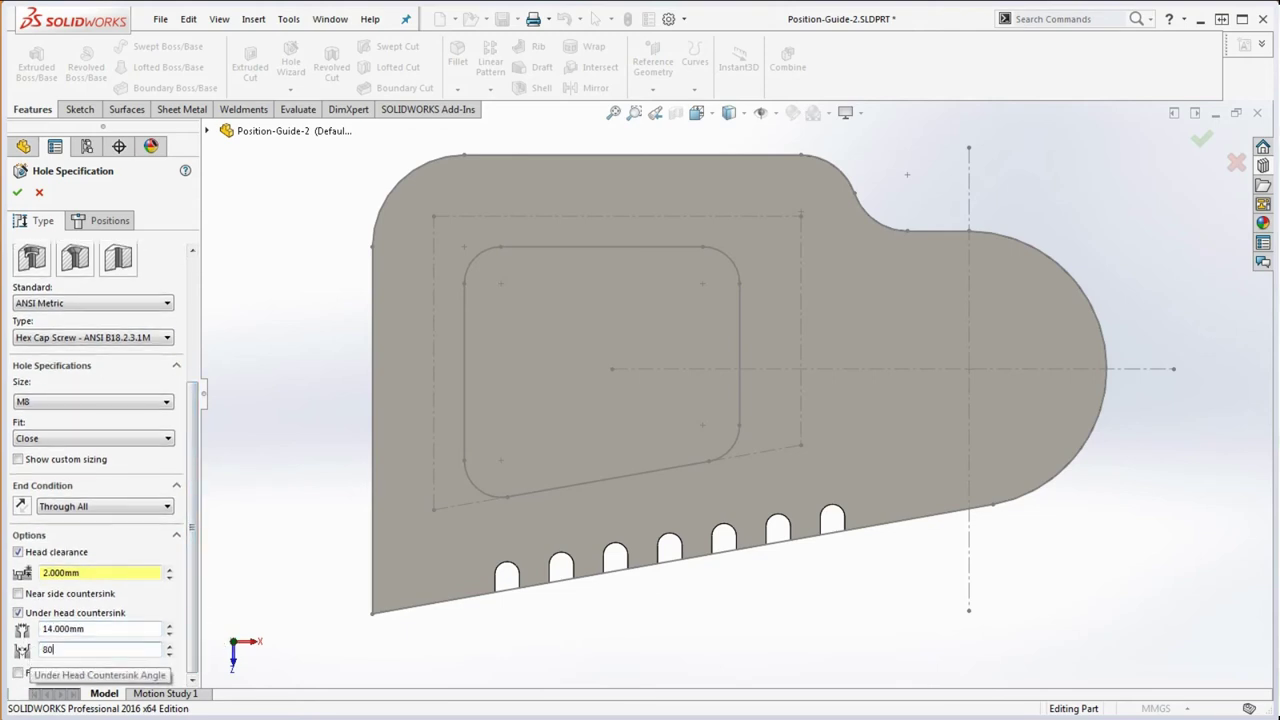
pyautogui.write('0')
pyautogui.click(107, 629)
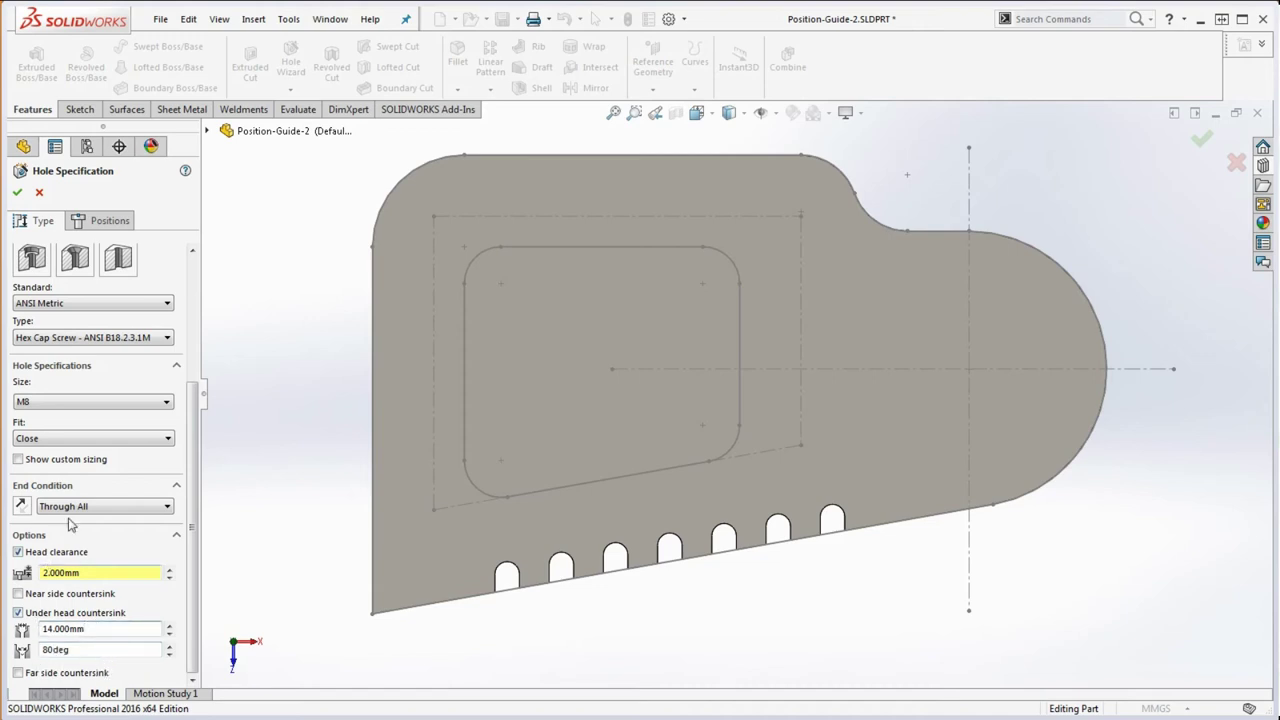
# Place counterbored holes on the plate's top face at the four corners of the sketch's construction outline and create the feature.
pyautogui.click(106, 221)
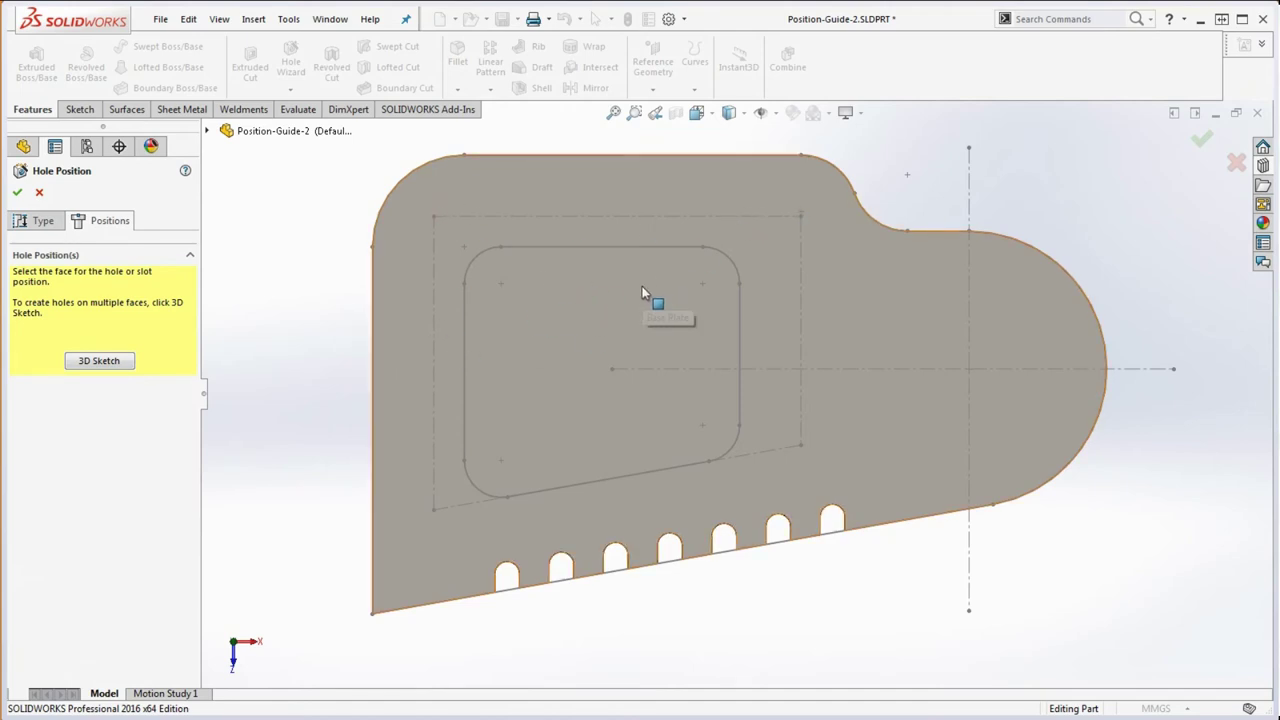
pyautogui.click(586, 318)
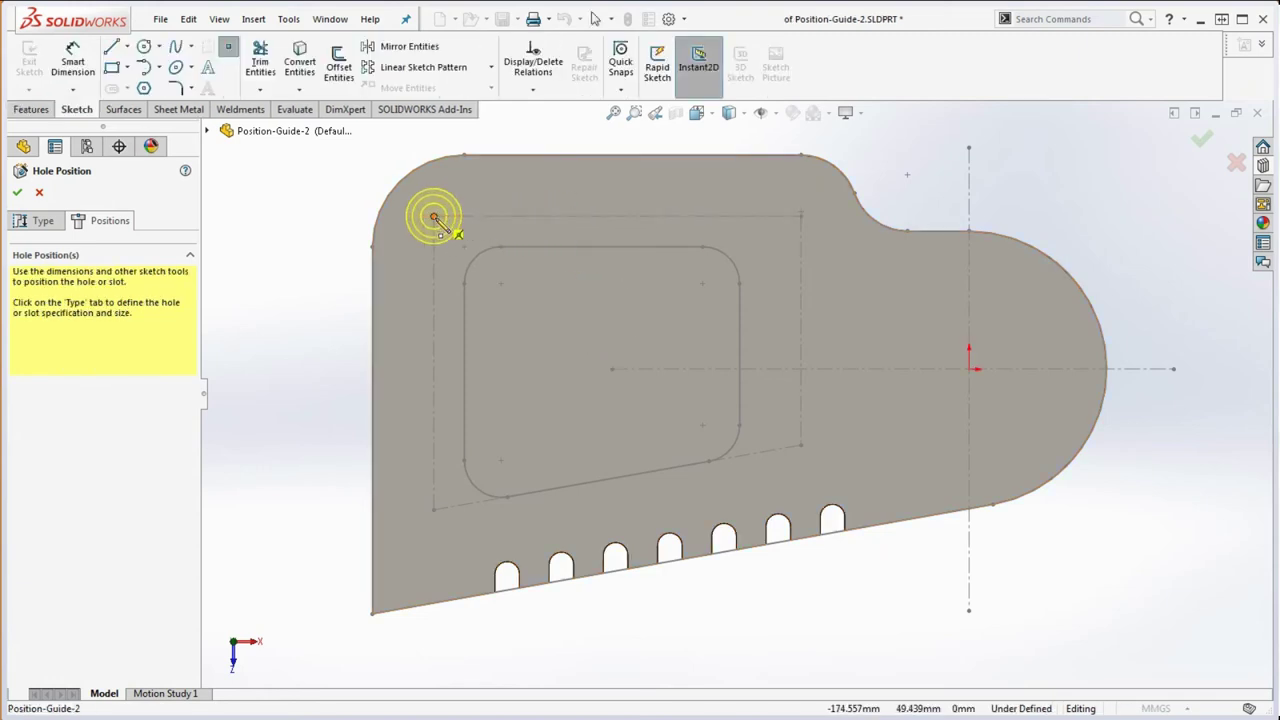
pyautogui.click(434, 216)
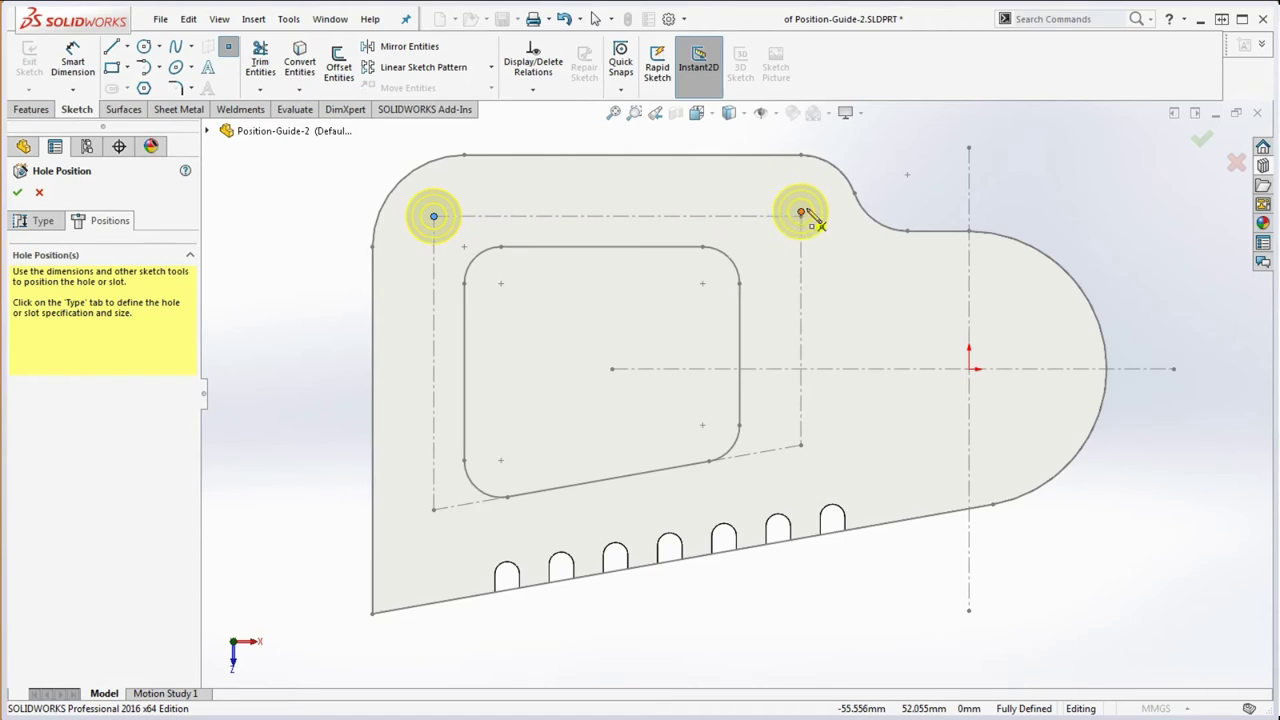
pyautogui.click(801, 216)
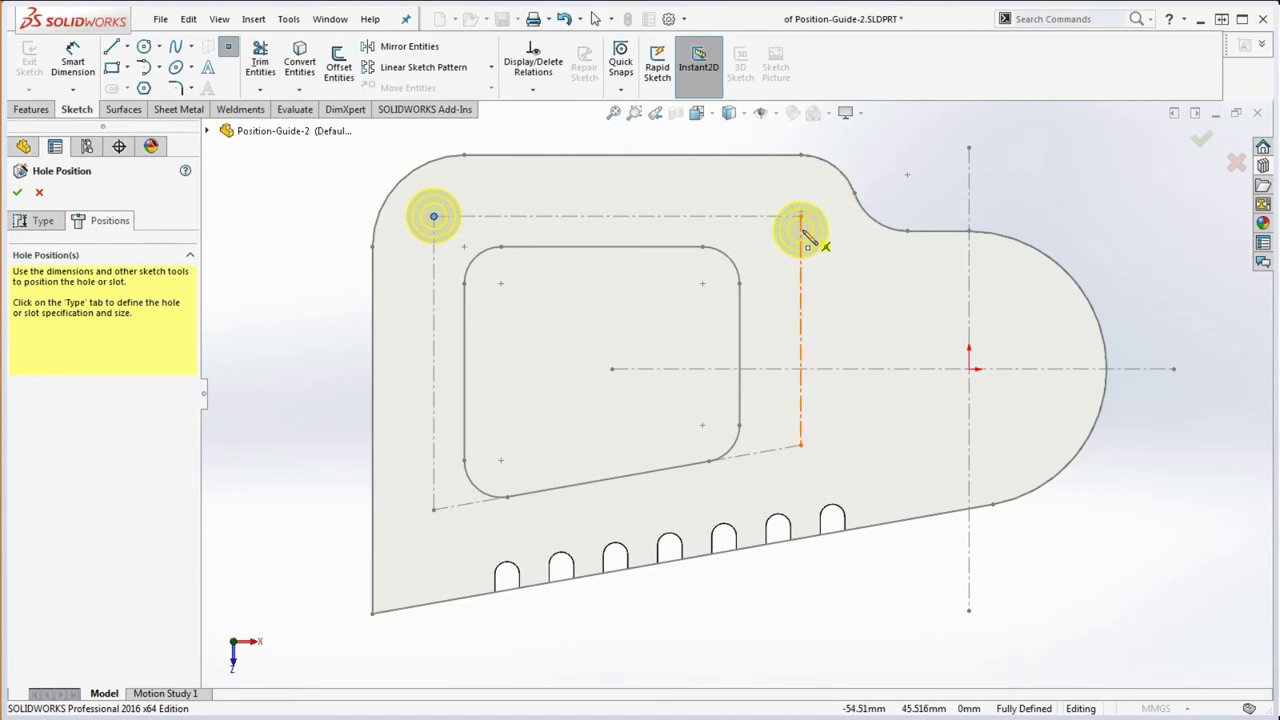
pyautogui.click(801, 217)
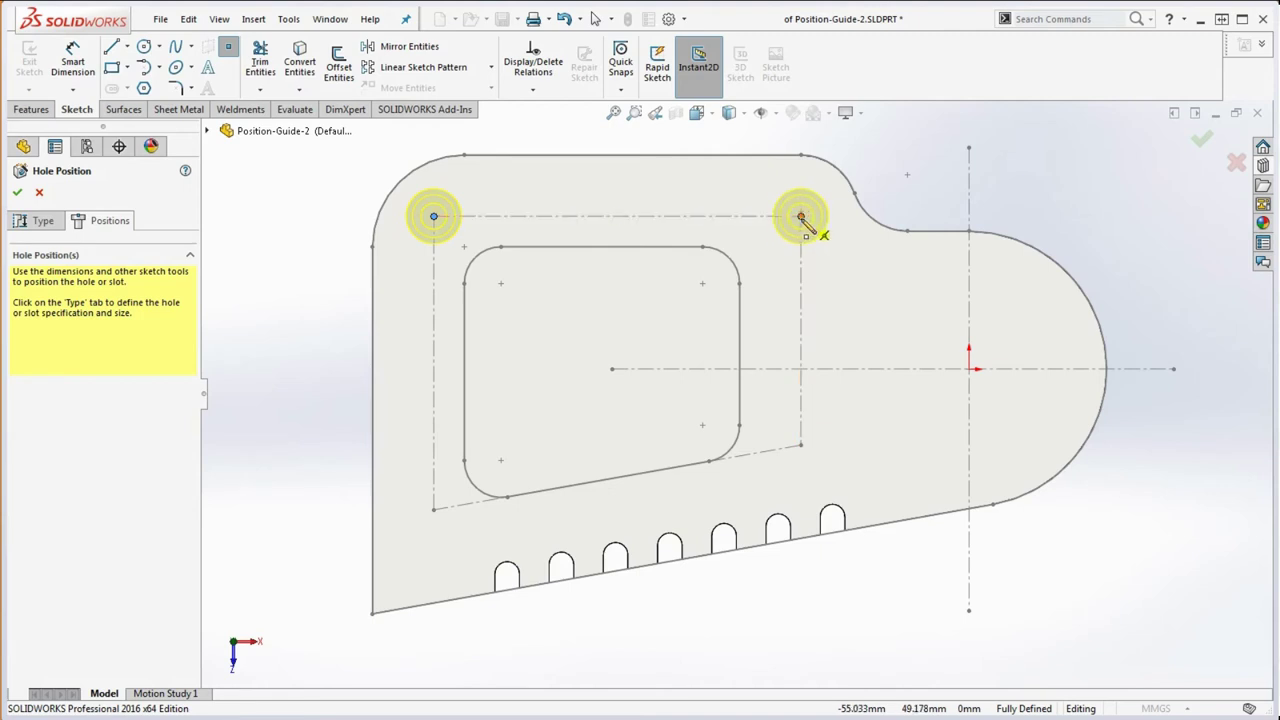
pyautogui.click(801, 445)
pyautogui.click(583, 500)
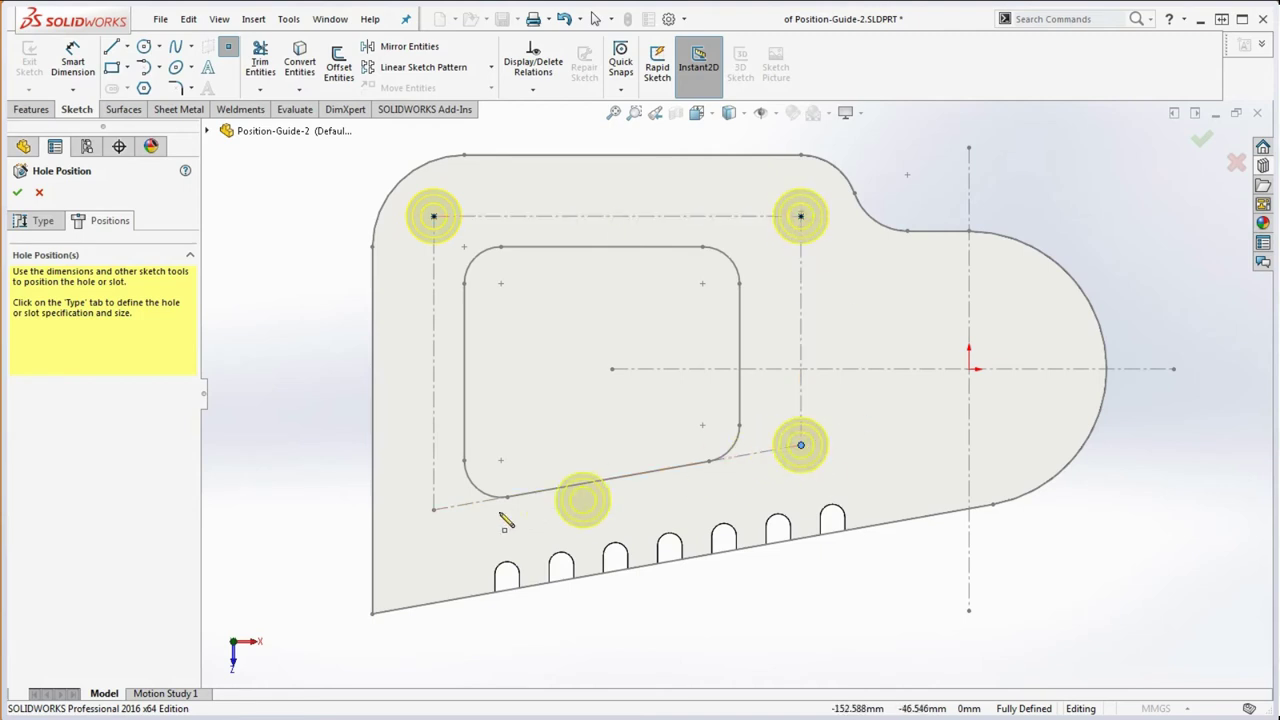
pyautogui.click(433, 509)
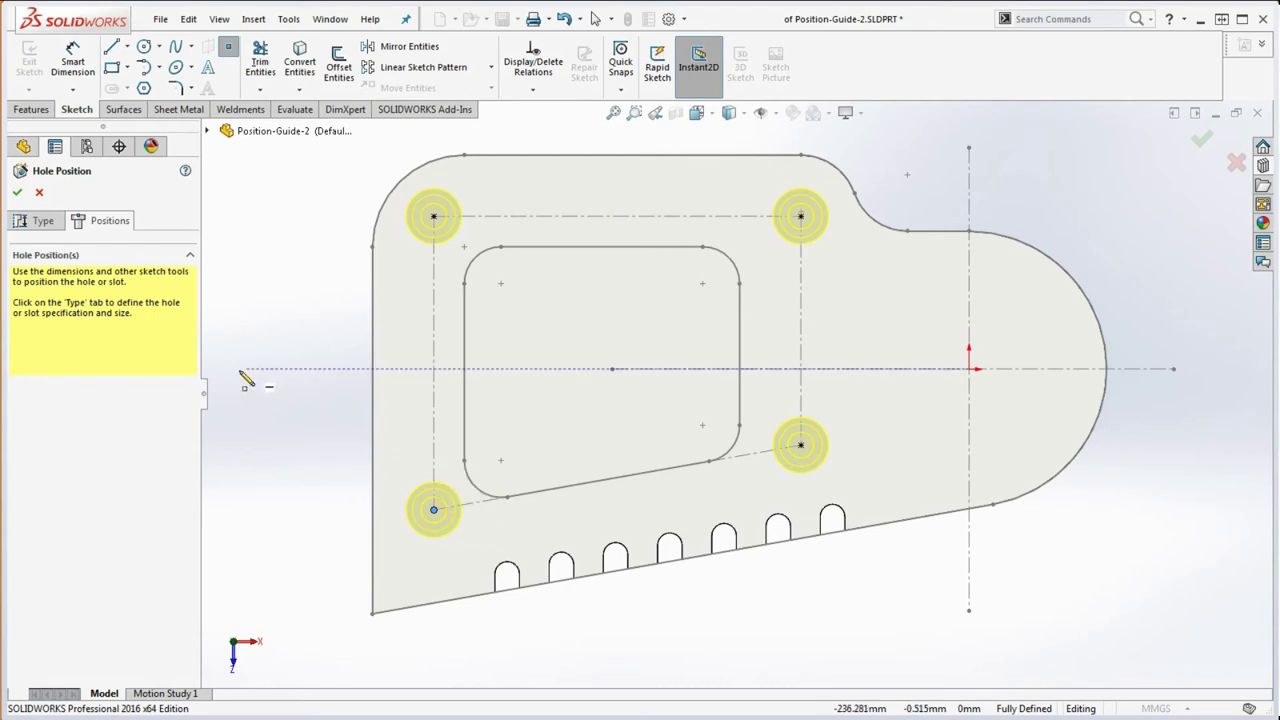
pyautogui.click(17, 192)
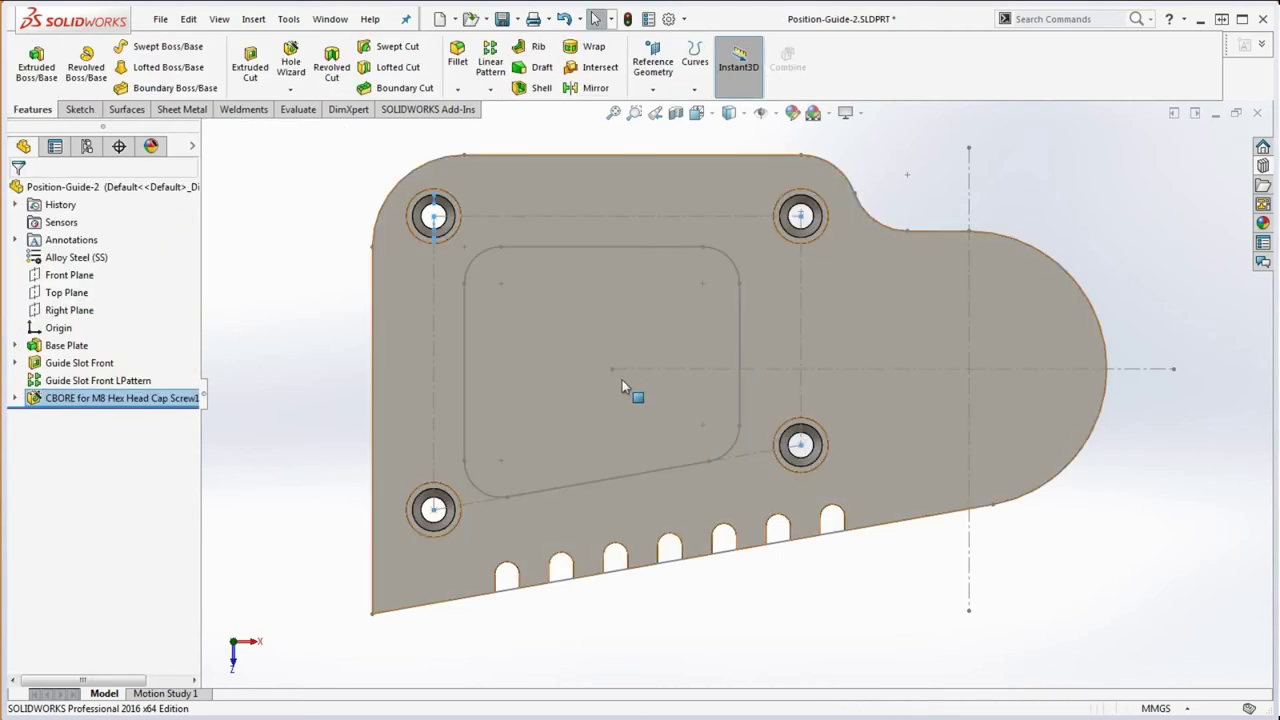
# Compare the part's mass and center of mass with the mounting hole values in the drawing's sheet notes.
pyautogui.click(323, 471)
pyautogui.moveTo(457, 491); pyautogui.dragTo(420, 268, button='middle')
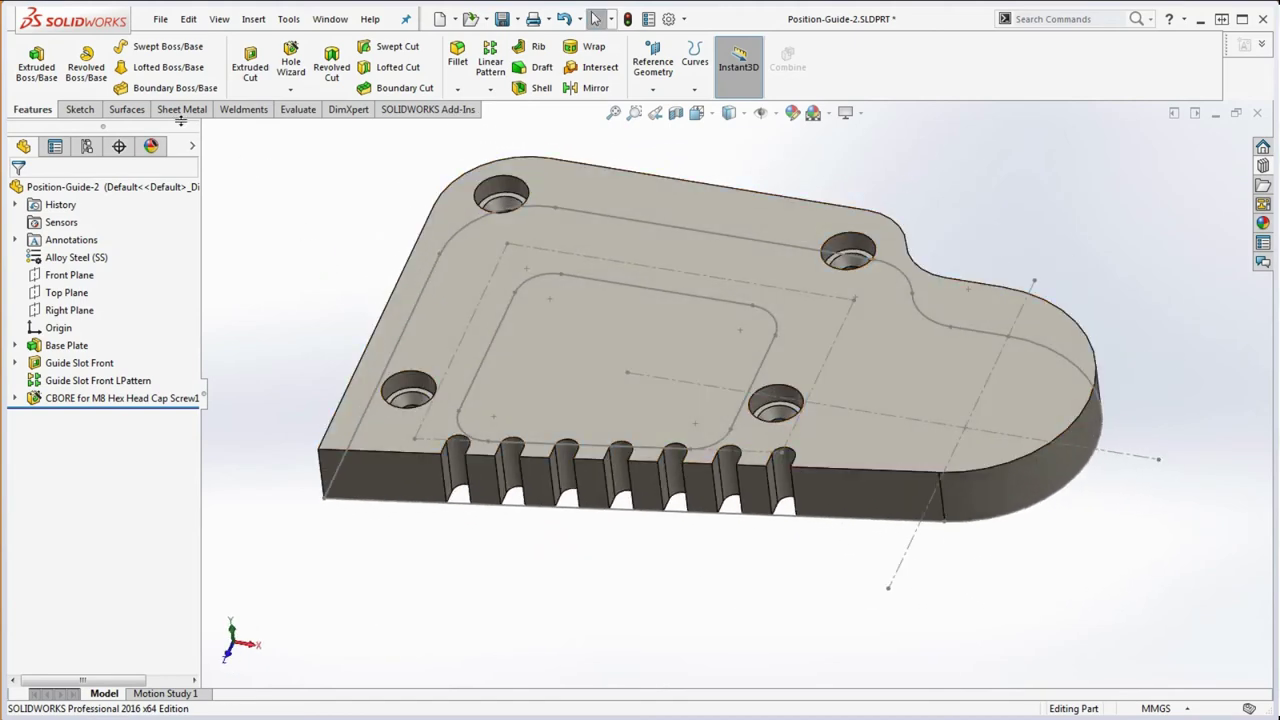
pyautogui.click(300, 111)
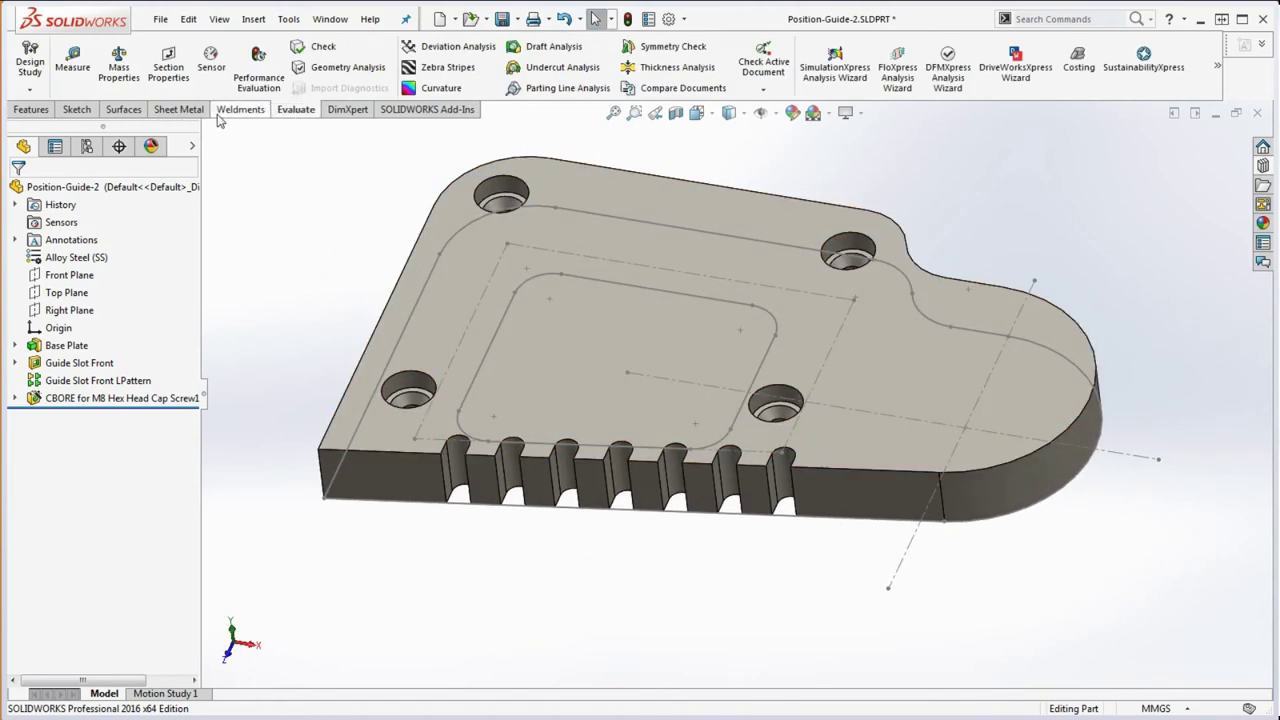
pyautogui.click(118, 65)
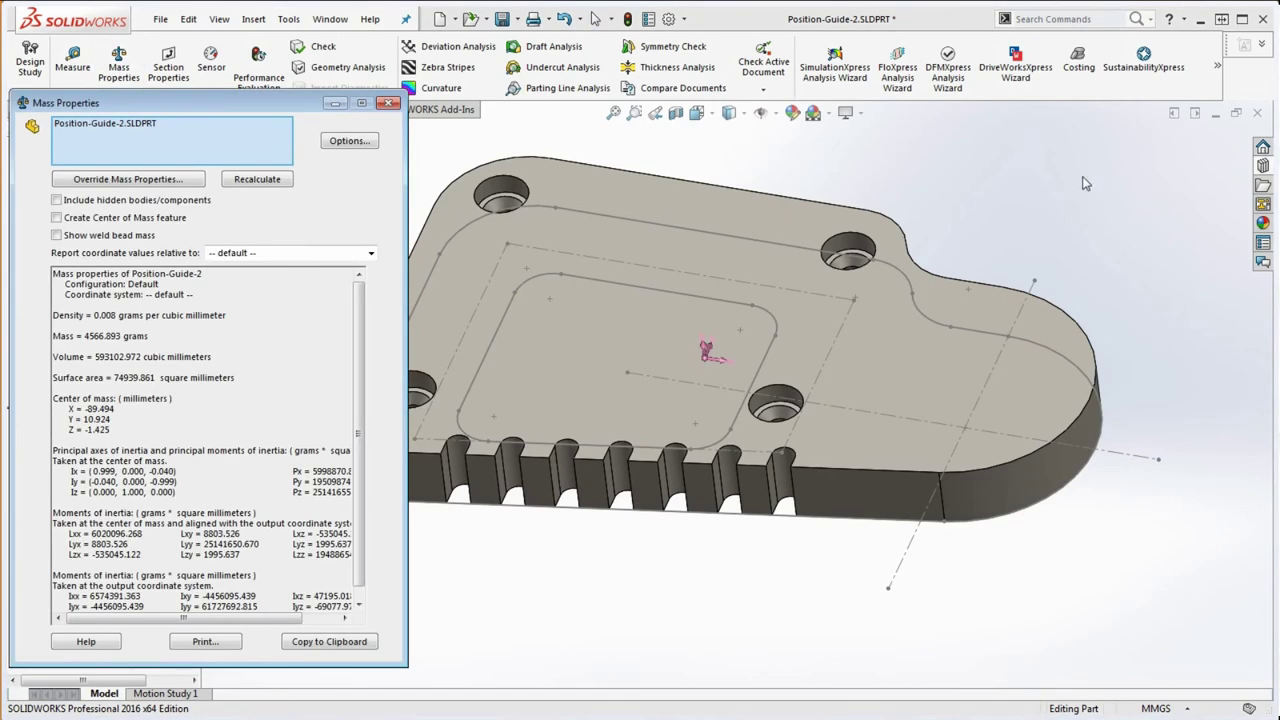
pyautogui.hotkey('alt', 'Tab')
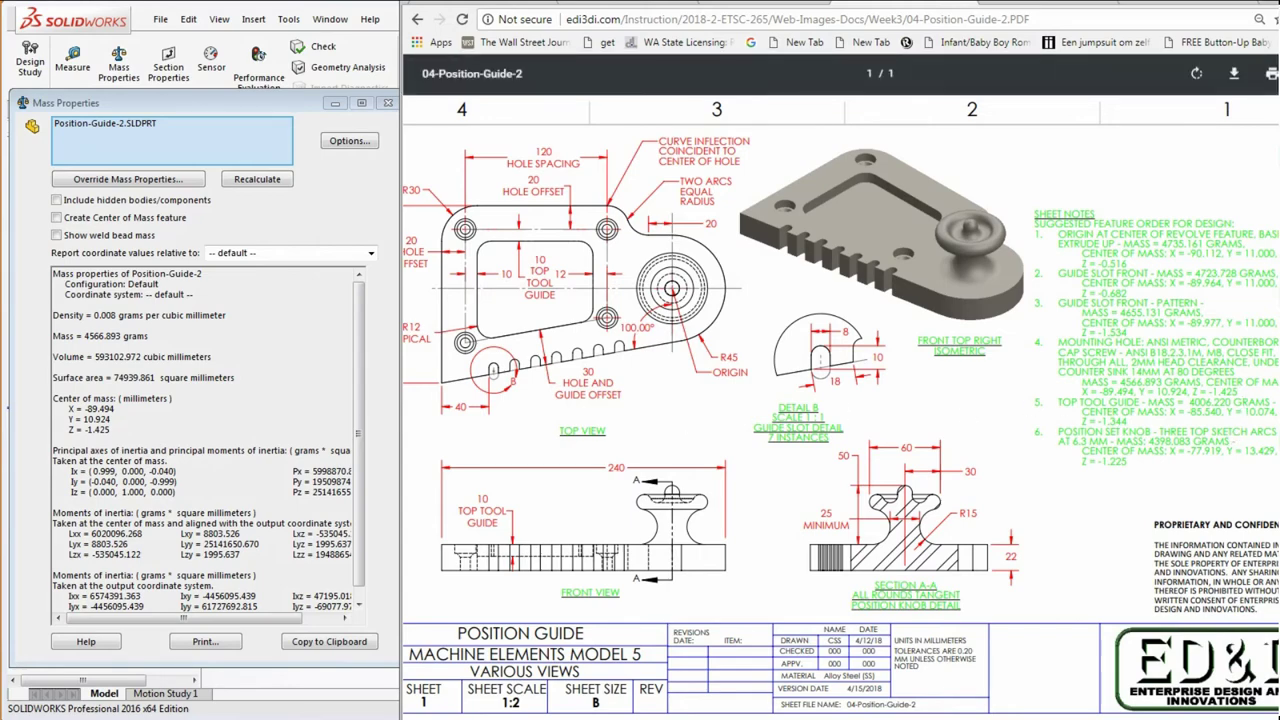
pyautogui.click(392, 113)
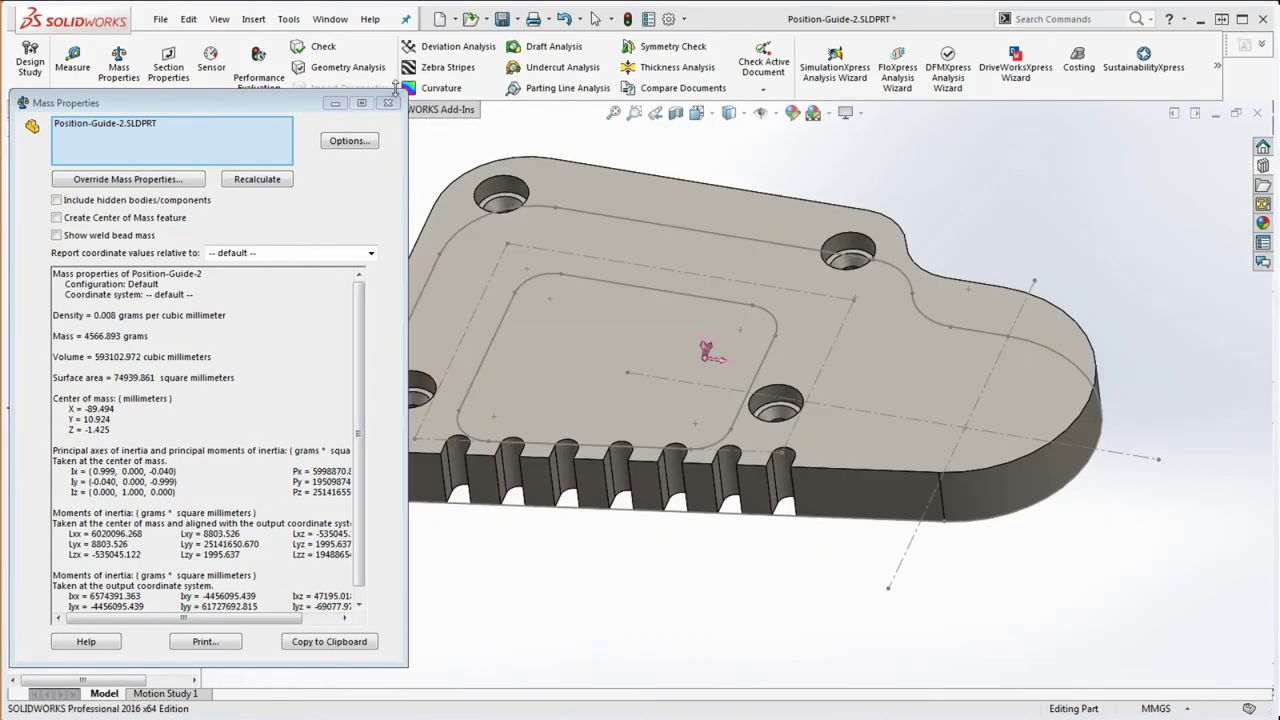
pyautogui.click(389, 106)
# Try an extruded cut from the base plate's sketch, limiting it to the inner rounded contour only.
pyautogui.moveTo(680, 440); pyautogui.dragTo(714, 577, button='middle')
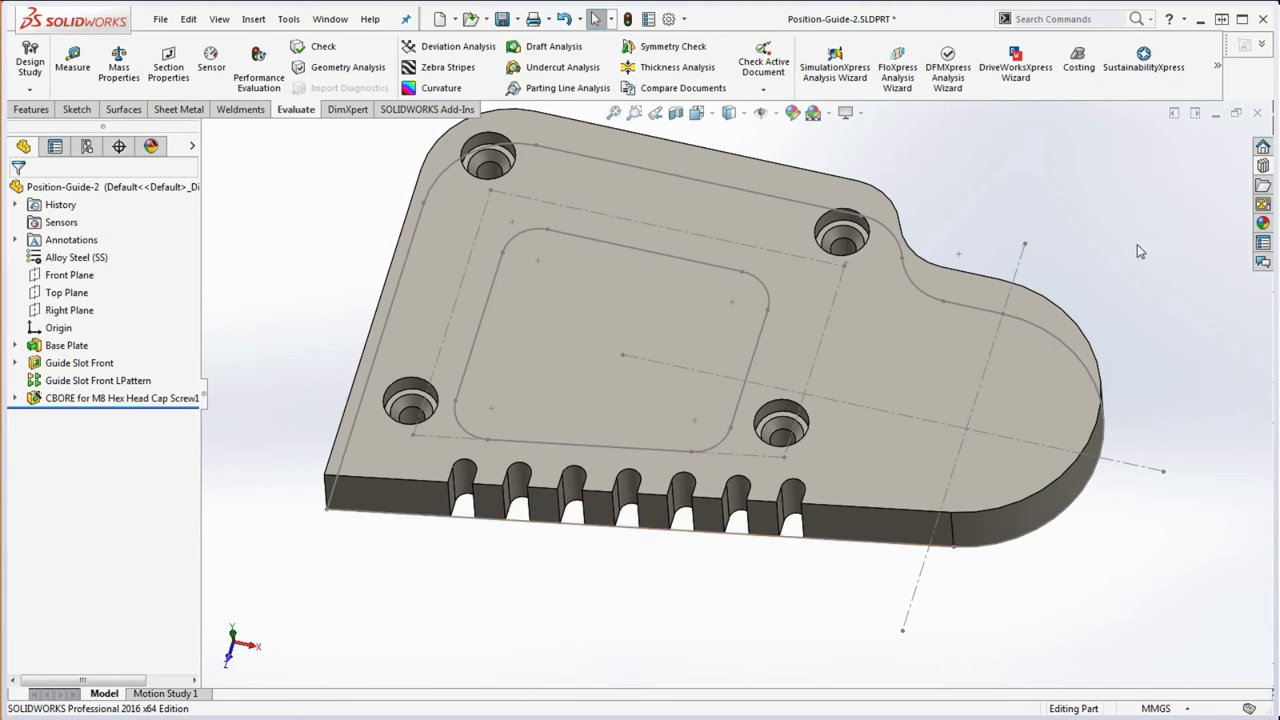
pyautogui.scroll(3, 768, 385)
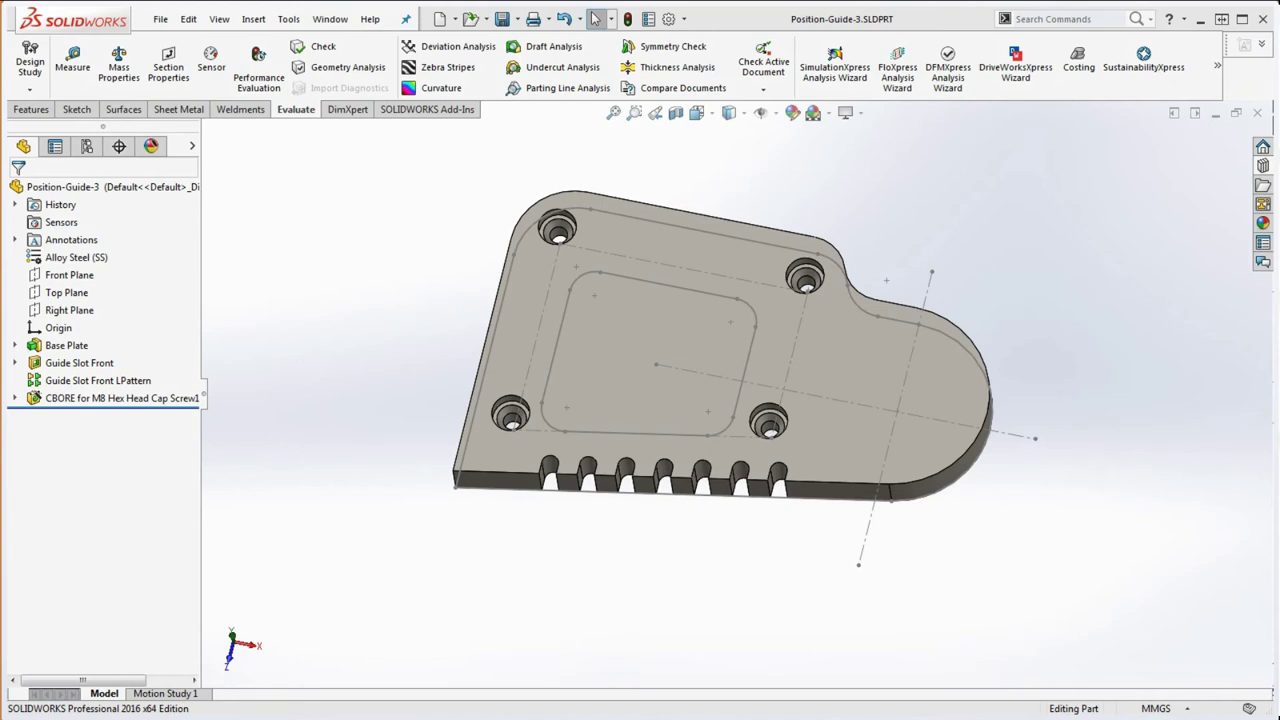
pyautogui.click(15, 345)
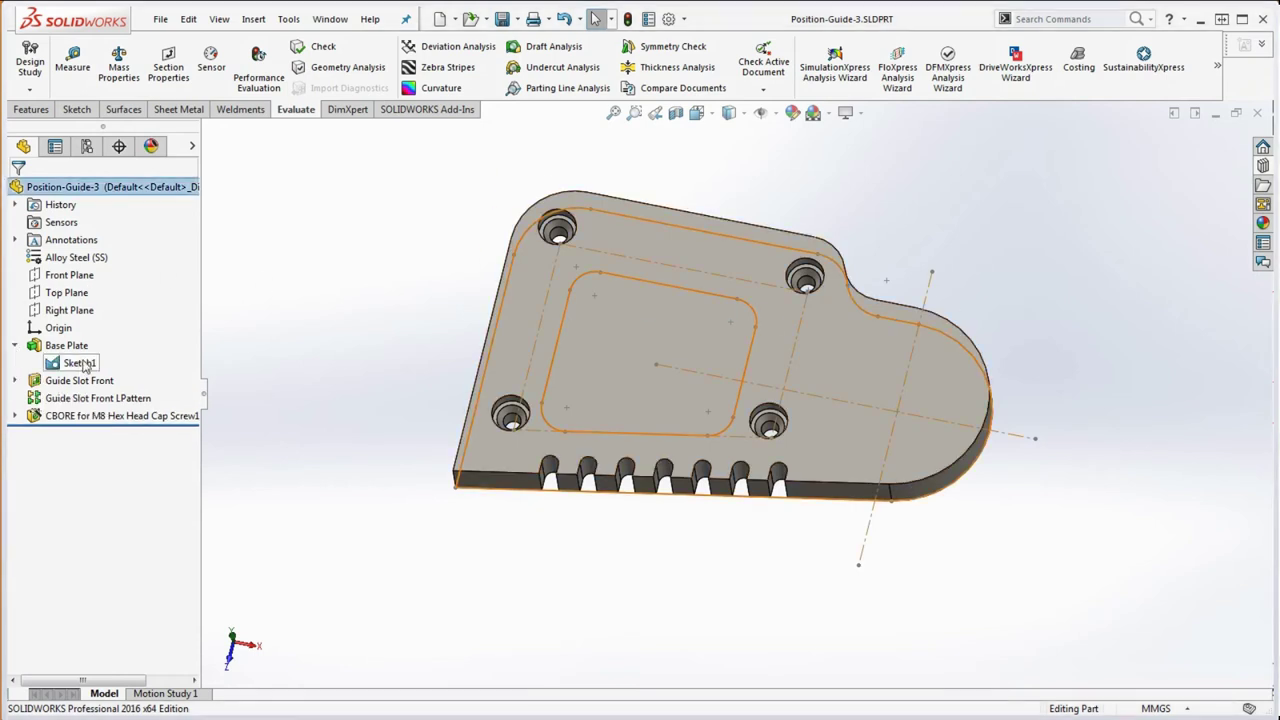
pyautogui.rightClick(79, 366)
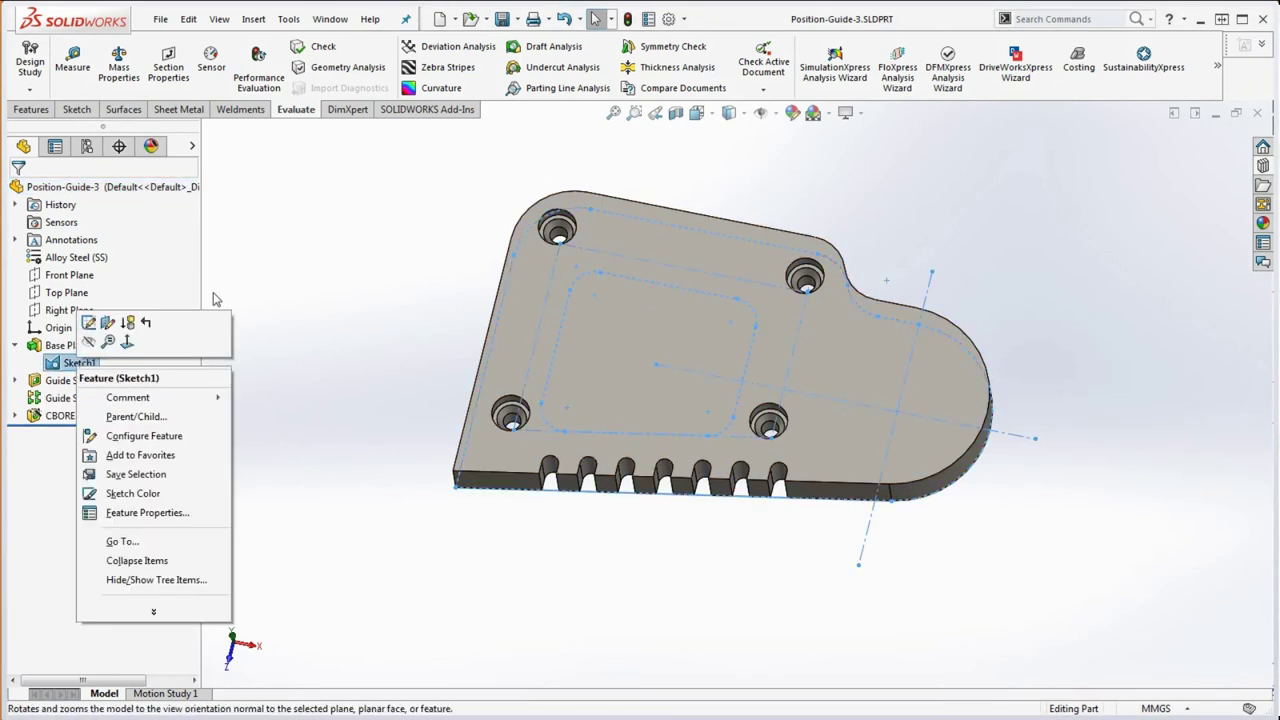
pyautogui.click(106, 362)
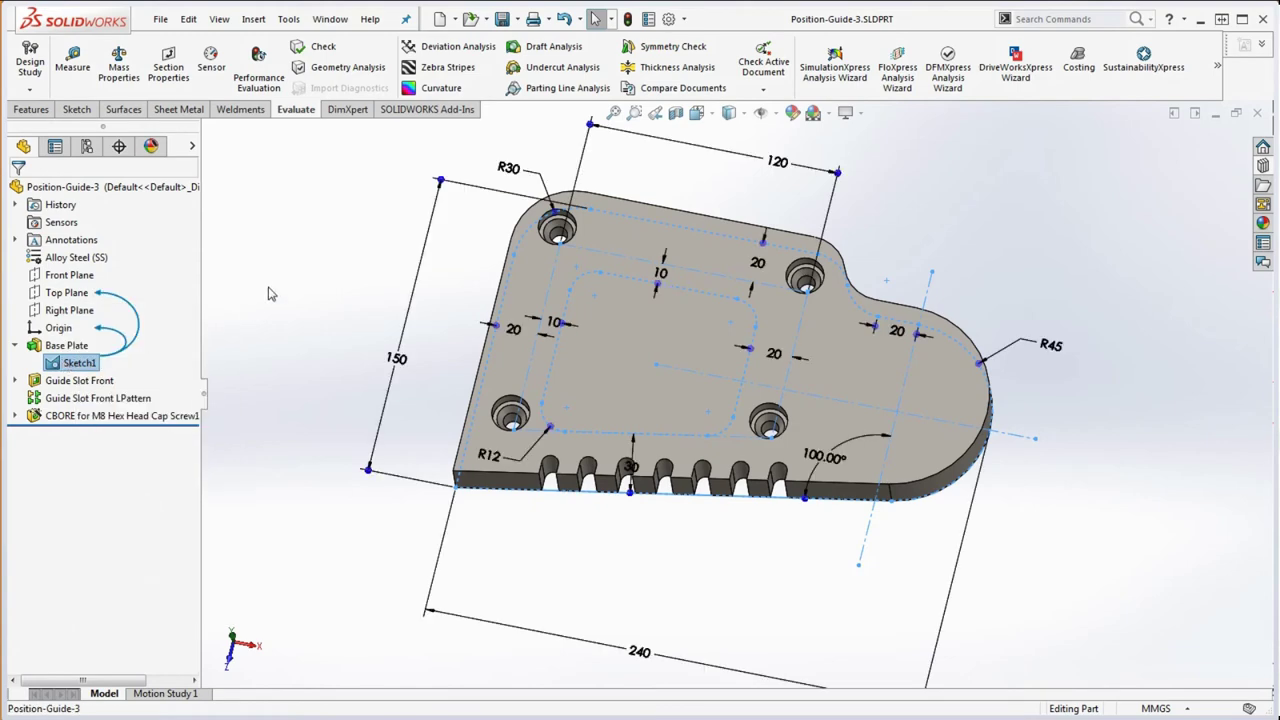
pyautogui.click(104, 363)
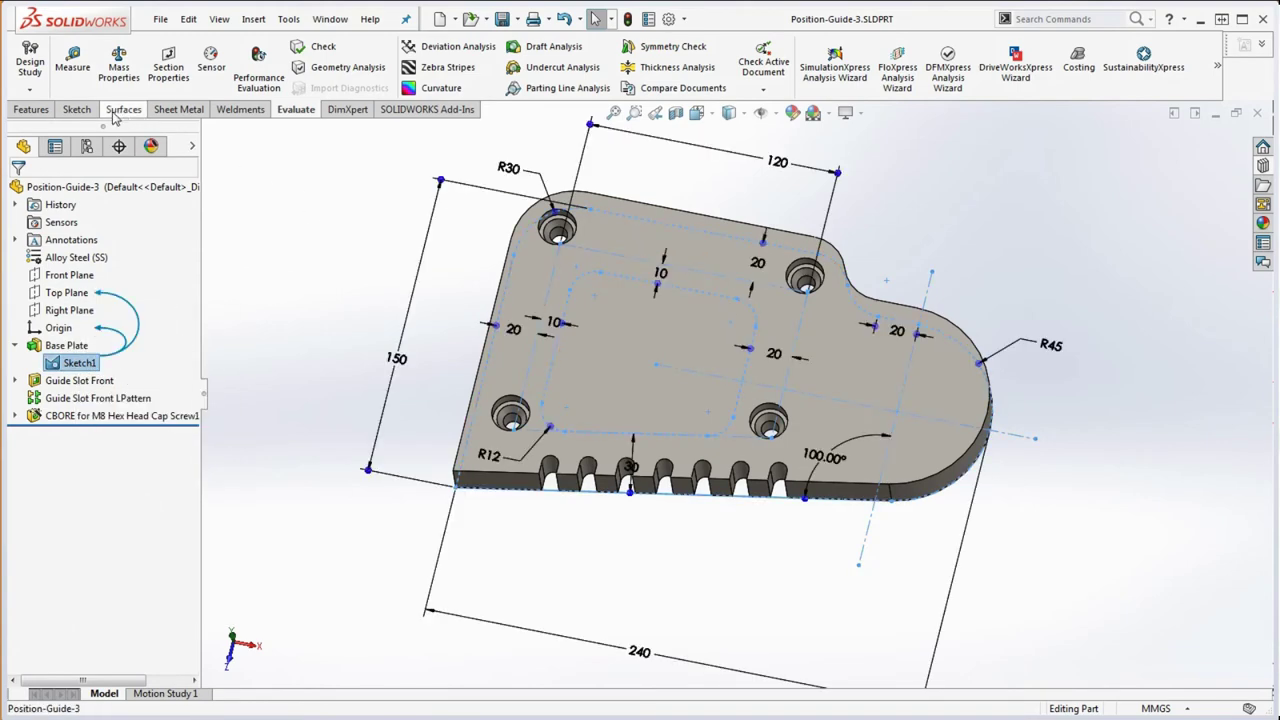
pyautogui.click(25, 111)
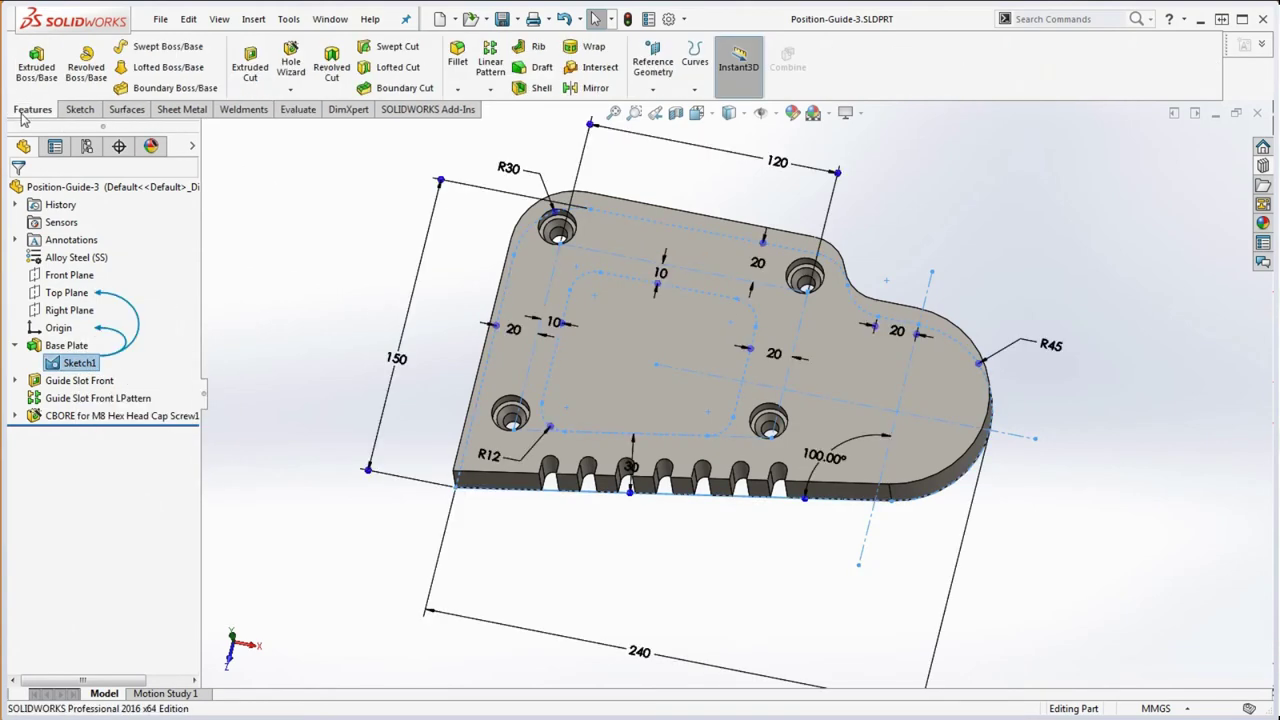
pyautogui.click(250, 60)
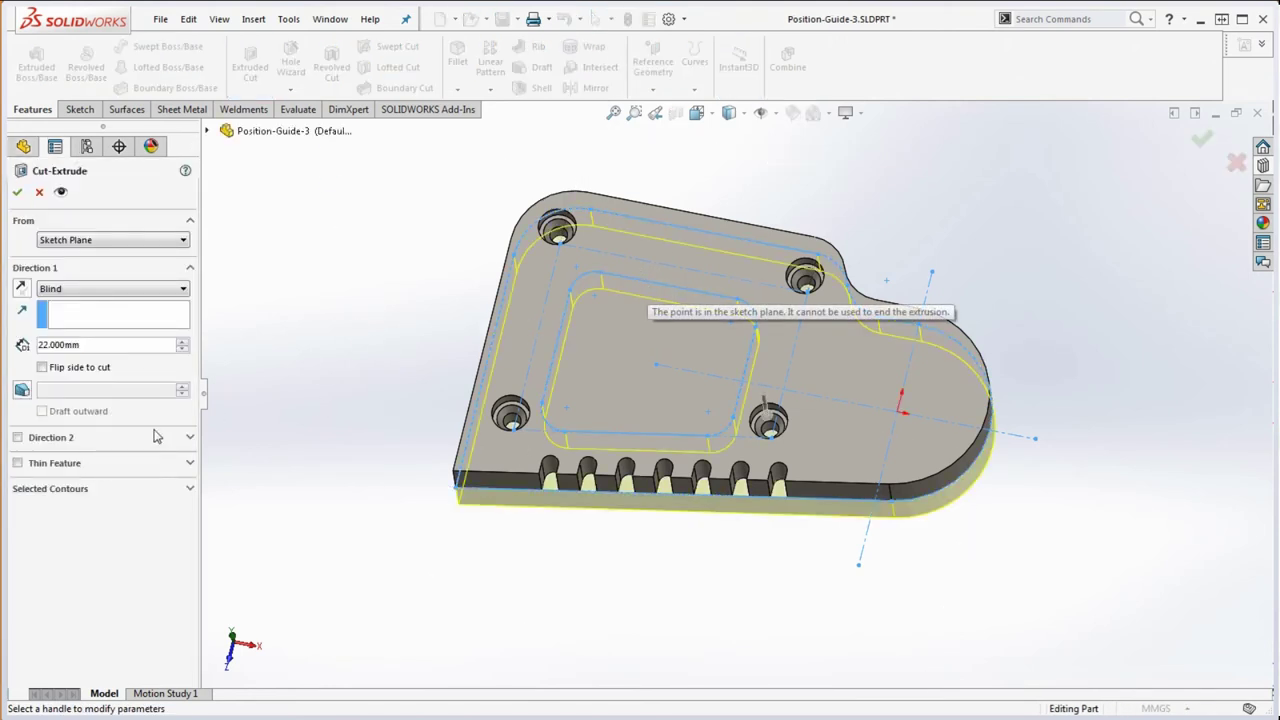
pyautogui.click(71, 490)
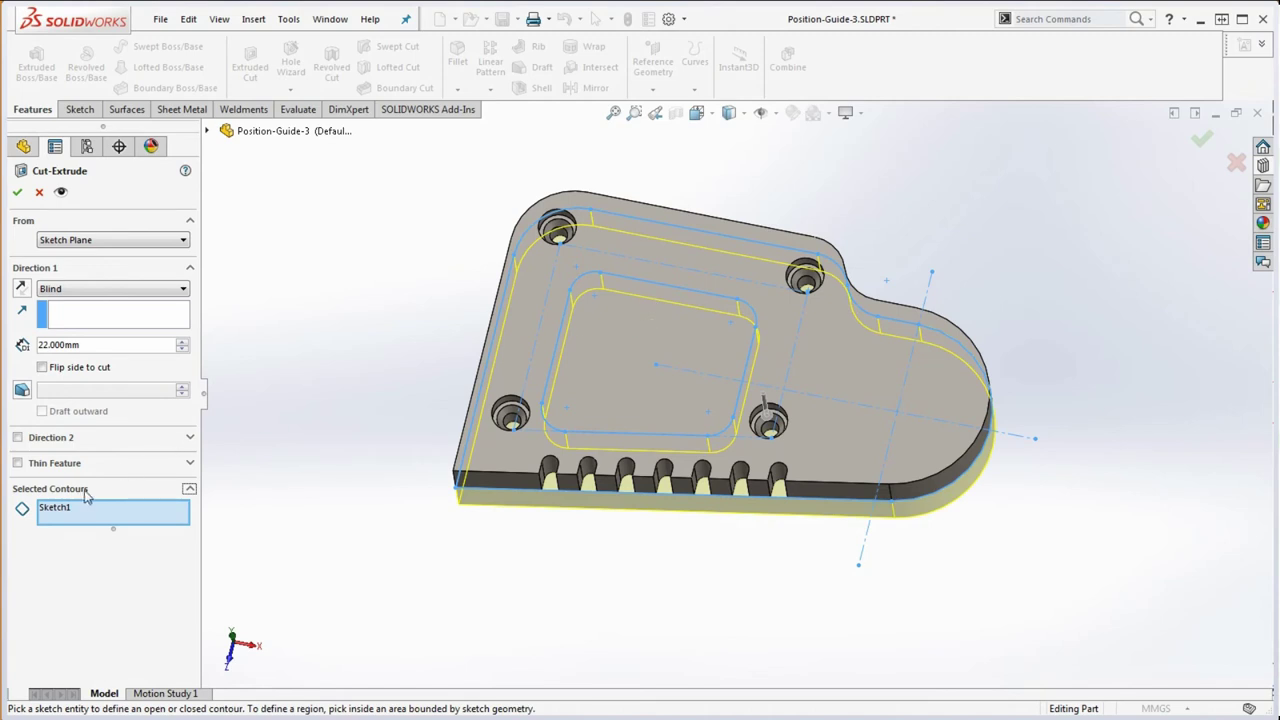
pyautogui.rightClick(55, 509)
pyautogui.click(108, 518)
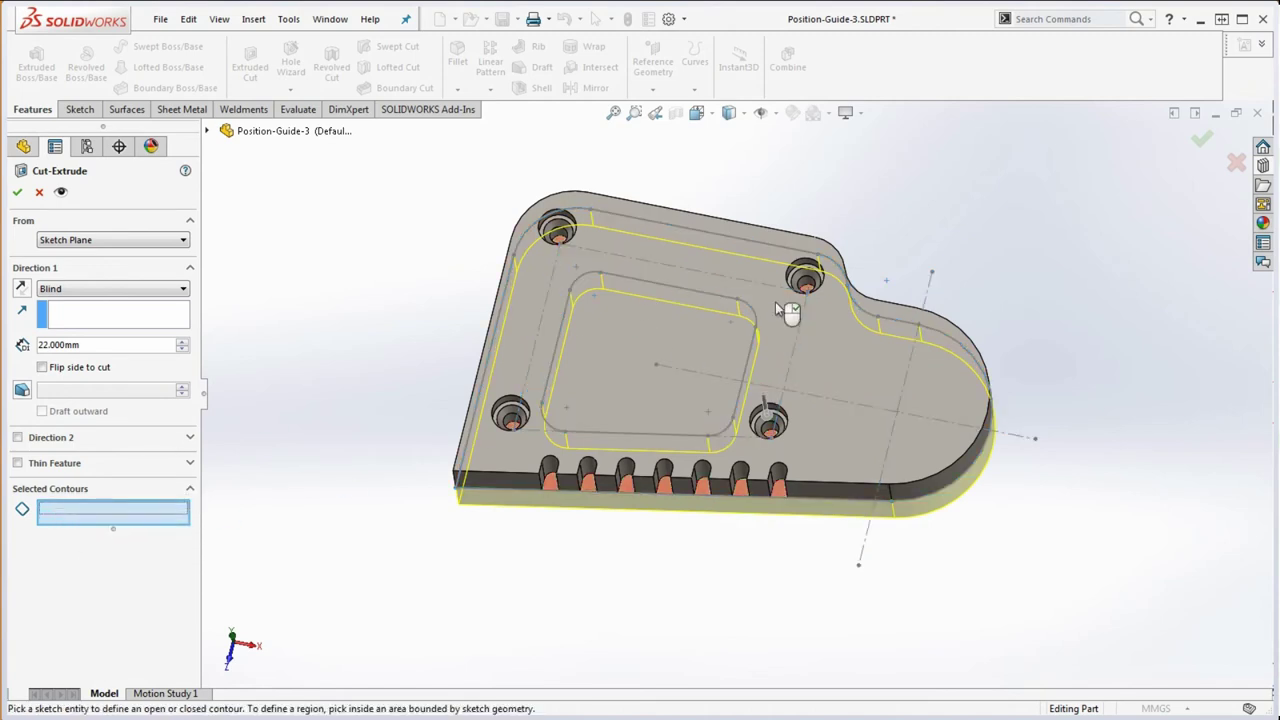
pyautogui.click(668, 293)
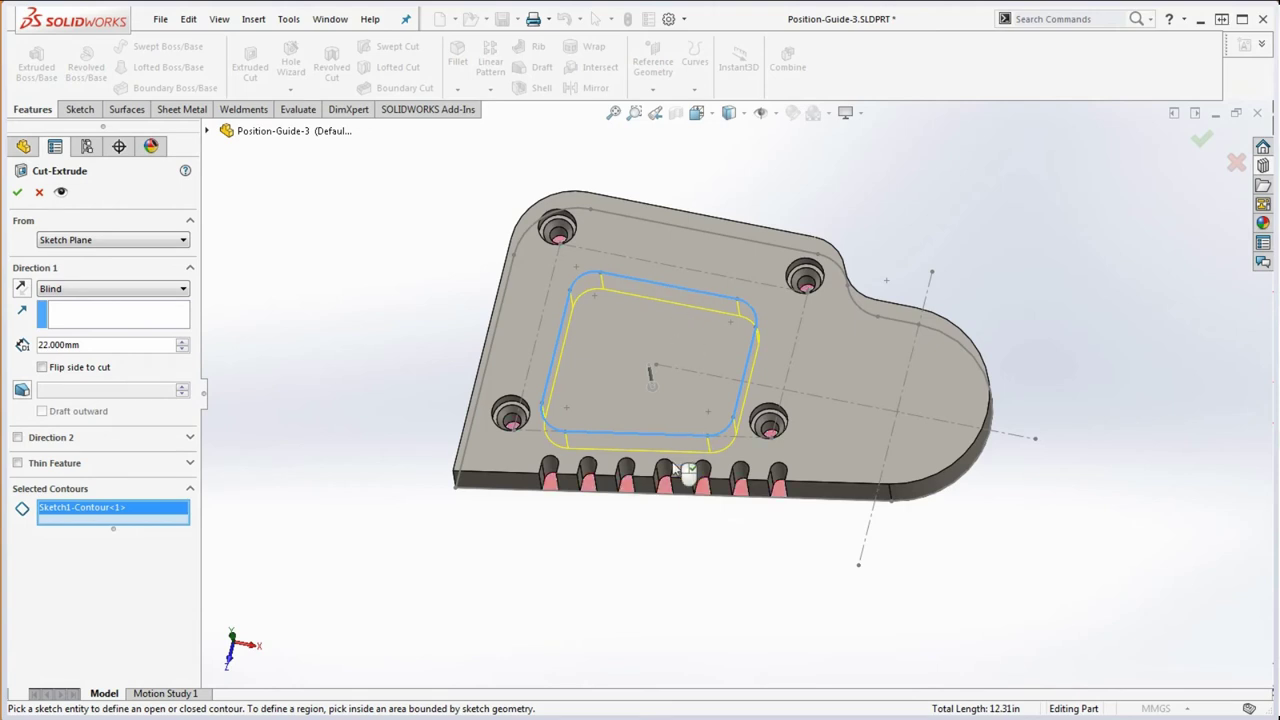
# Make the cut start from the plate's top face and direct it downward into the plate.
pyautogui.moveTo(685, 528); pyautogui.dragTo(668, 286, button='middle')
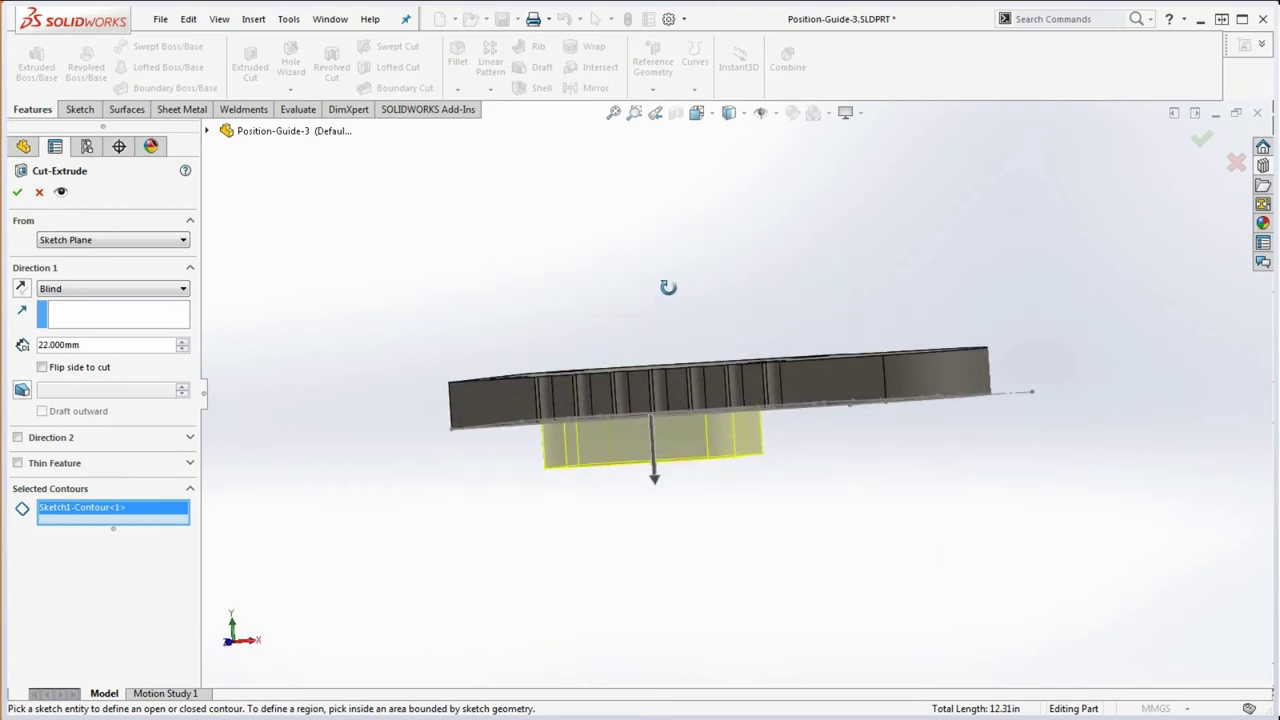
pyautogui.click(21, 289)
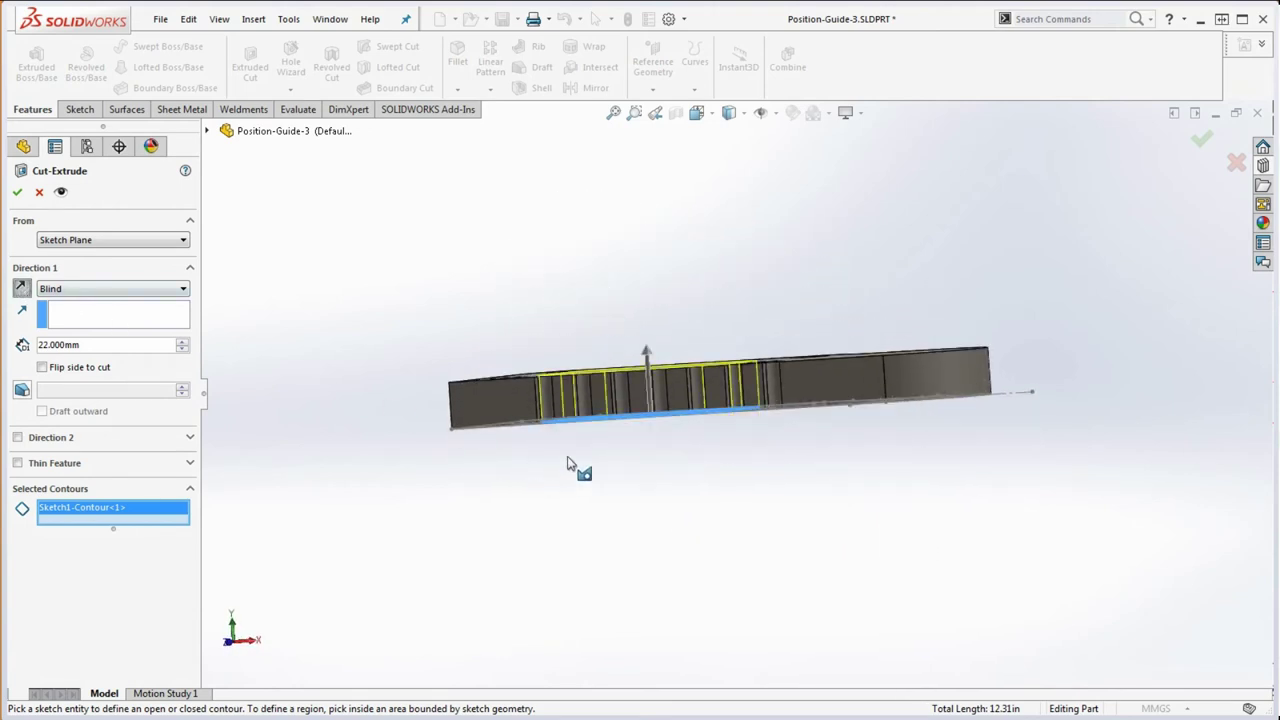
pyautogui.moveTo(577, 463)
pyautogui.mouseDown(button='middle')
pyautogui.moveTo(578, 520)
pyautogui.moveTo(660, 486)
pyautogui.mouseUp(button='middle')
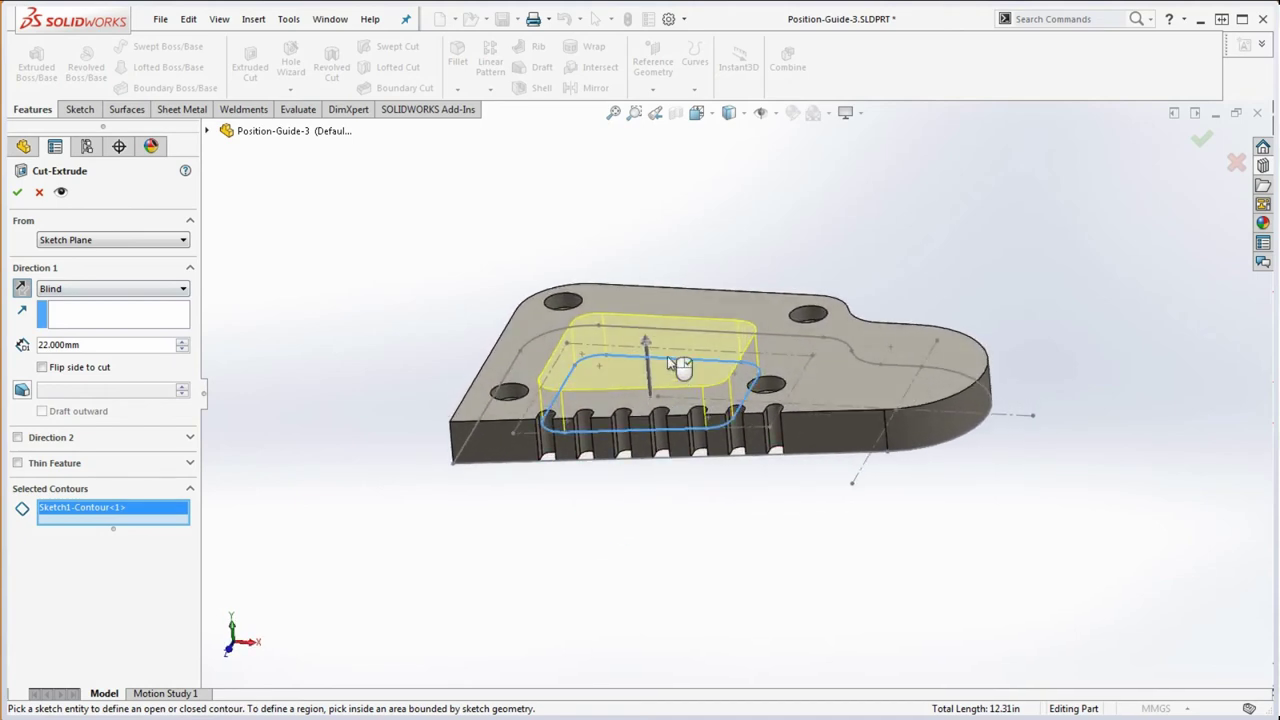
pyautogui.scroll(-3, 651, 297)
pyautogui.scroll(1, 632, 290)
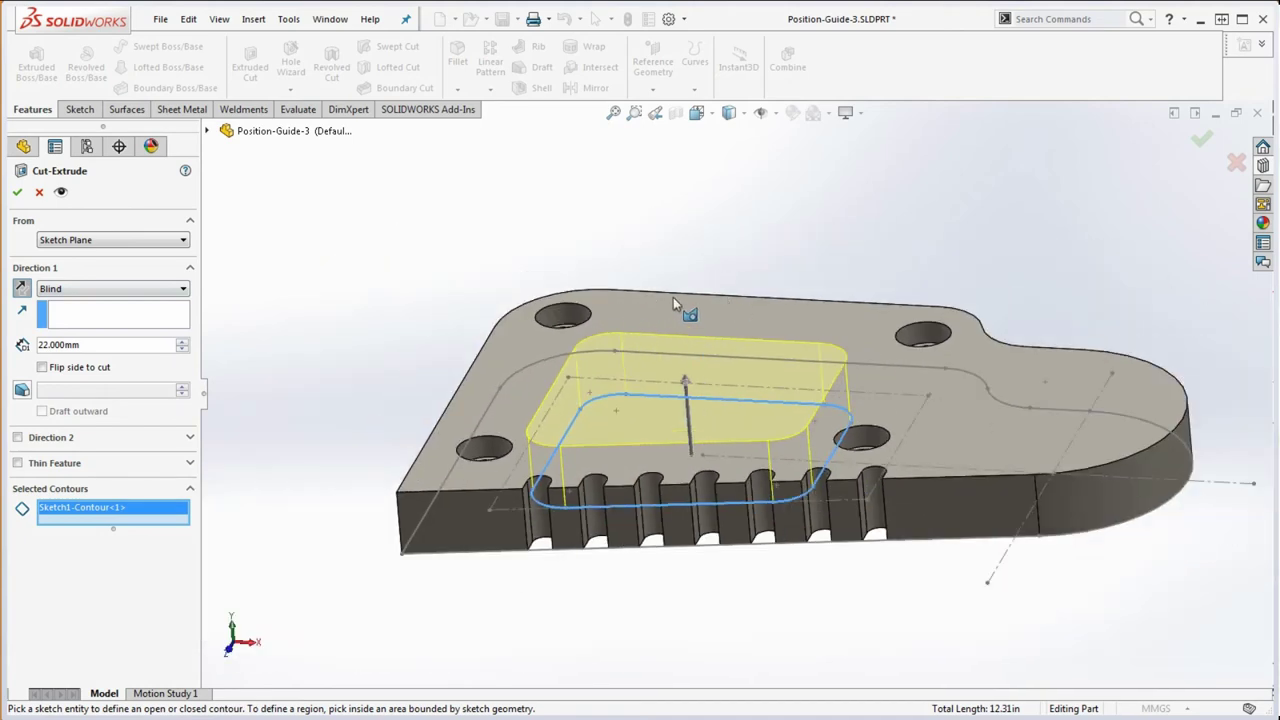
pyautogui.click(96, 241)
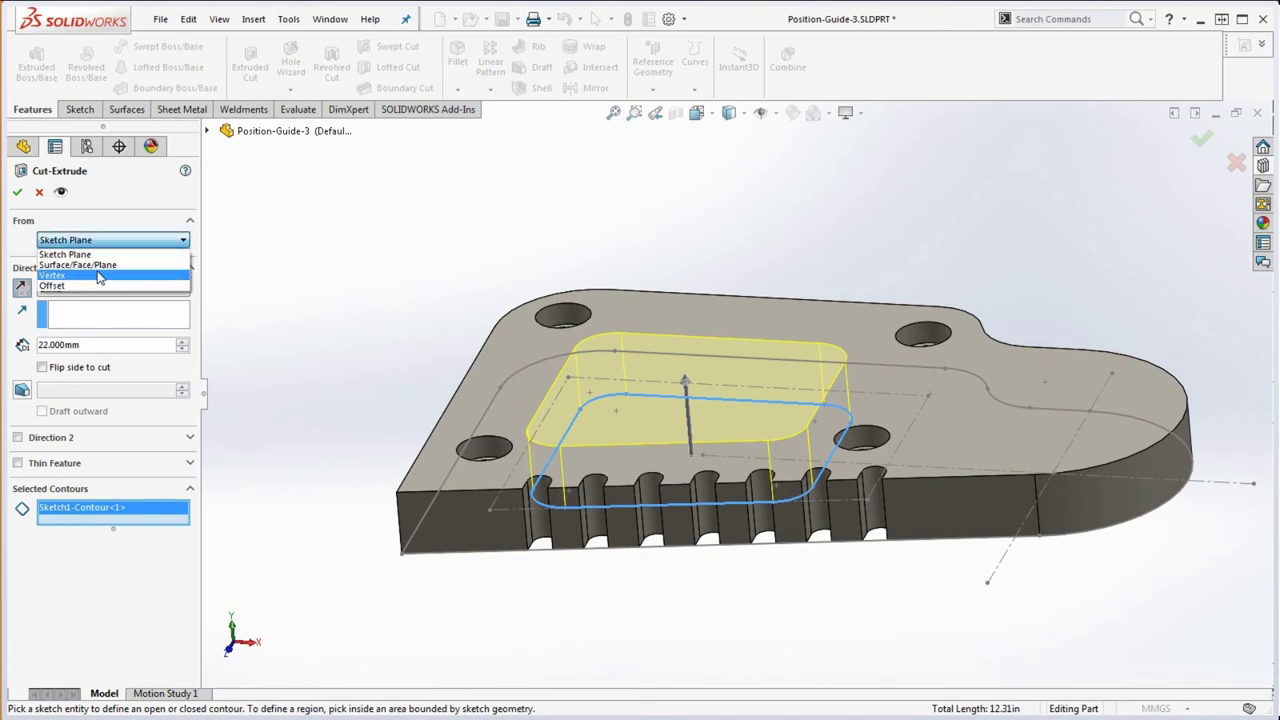
pyautogui.click(97, 265)
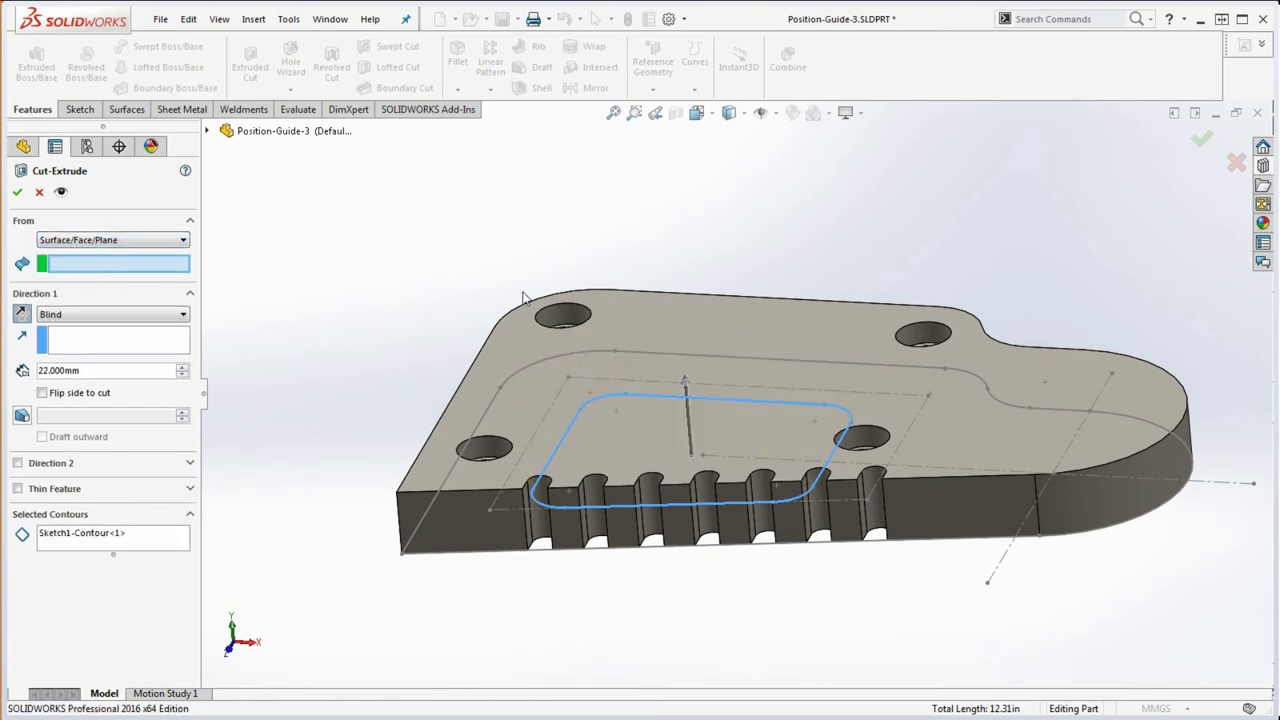
pyautogui.click(647, 317)
pyautogui.moveTo(728, 463); pyautogui.dragTo(695, 431, button='middle')
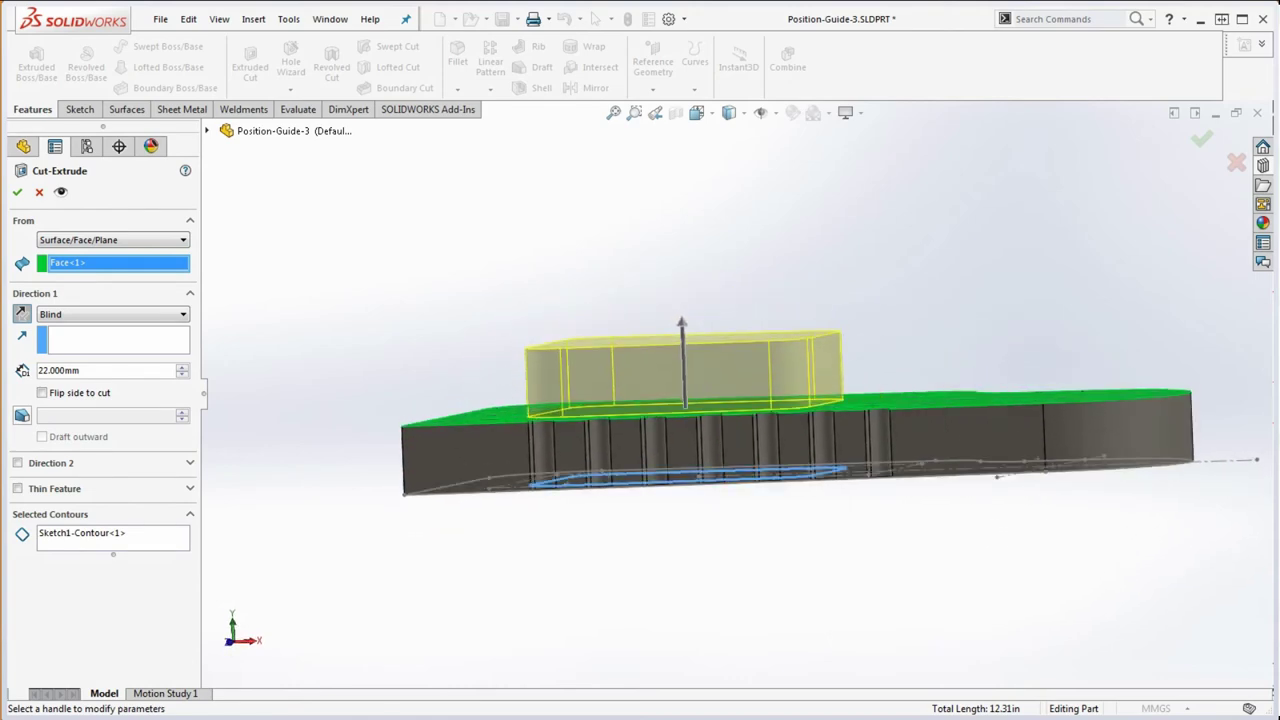
pyautogui.click(22, 315)
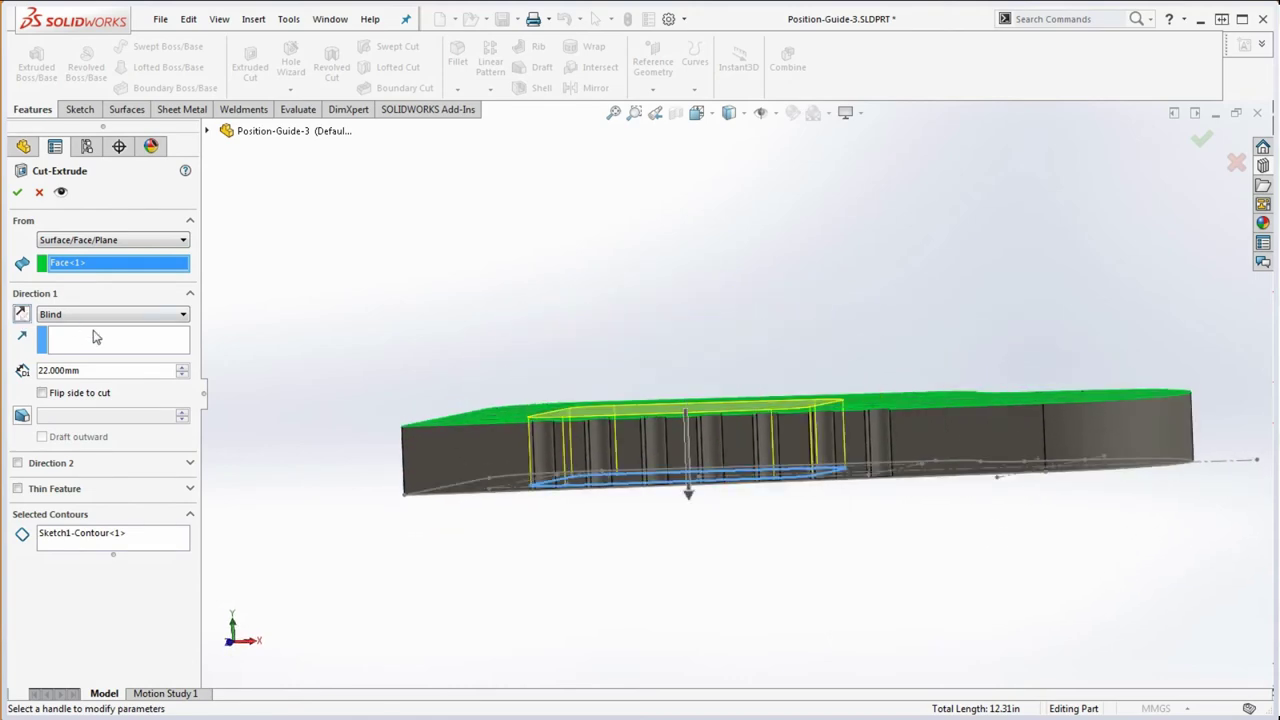
# Set the cut's depth to 10 mm, check it against the drawing's top tool guide, and cancel the cut.
pyautogui.moveTo(89, 370); pyautogui.dragTo(8, 374)
pyautogui.write('10')
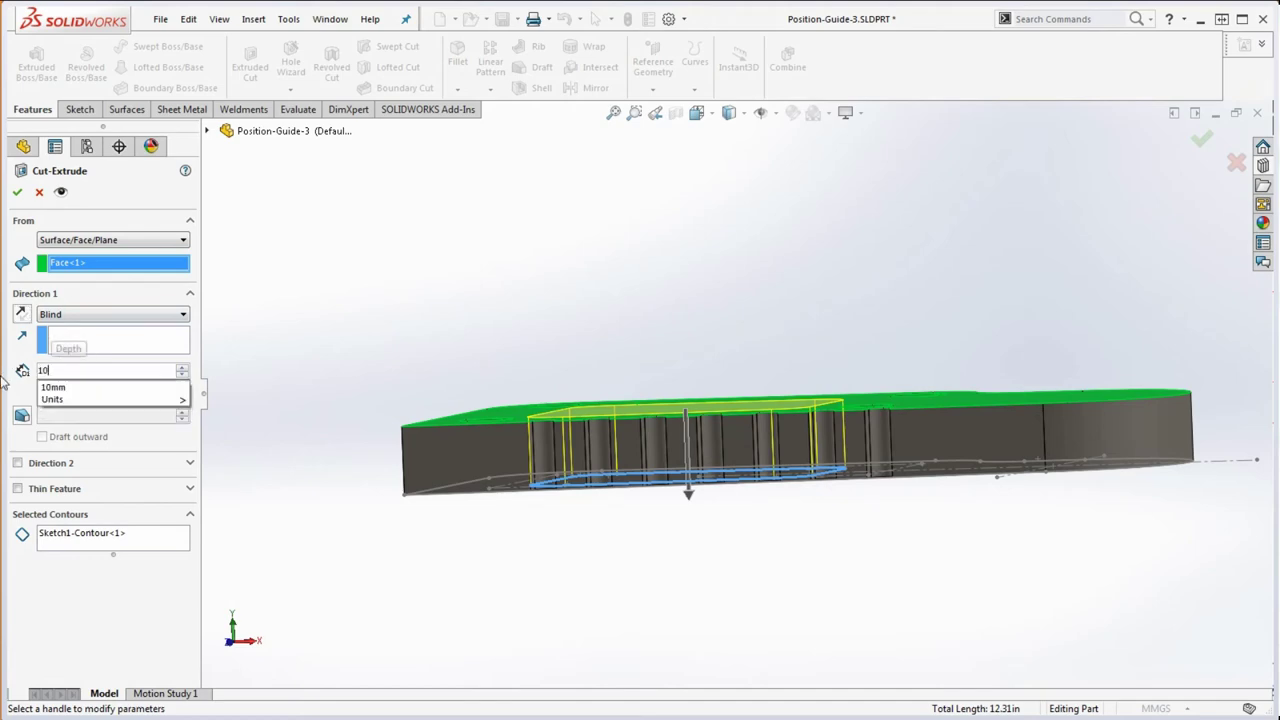
pyautogui.press('Return')
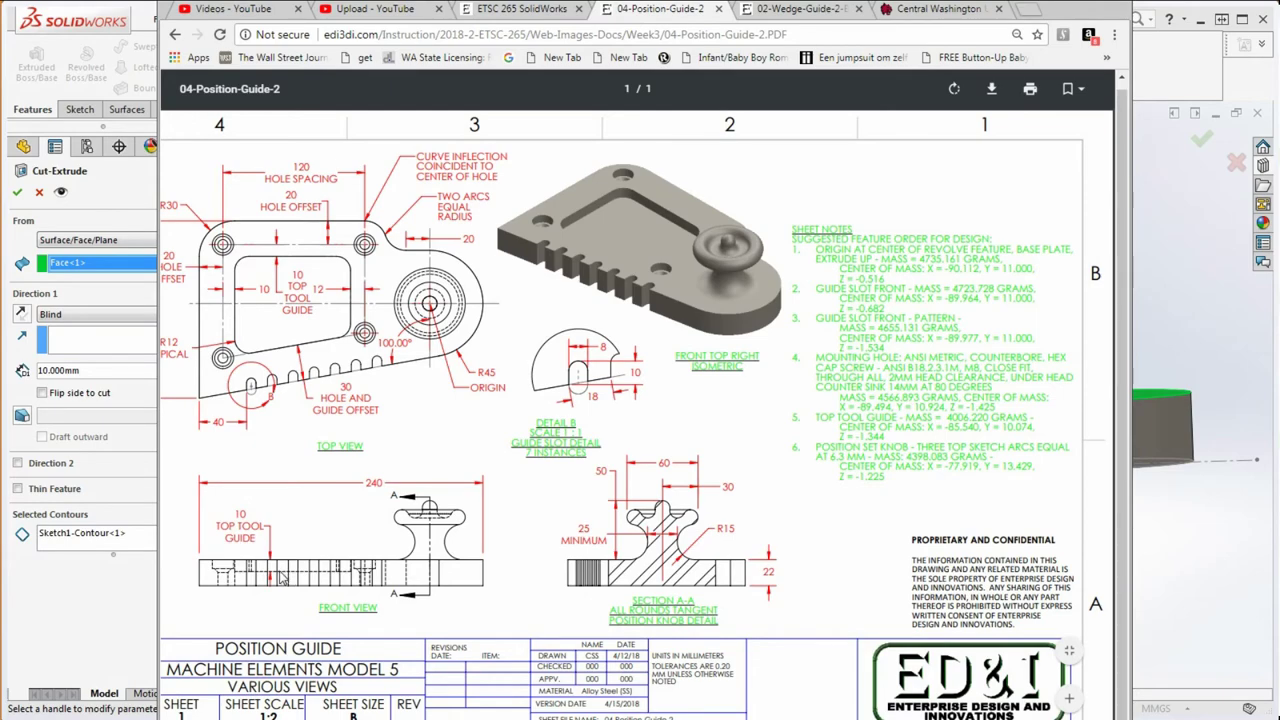
pyautogui.click(1070, 20)
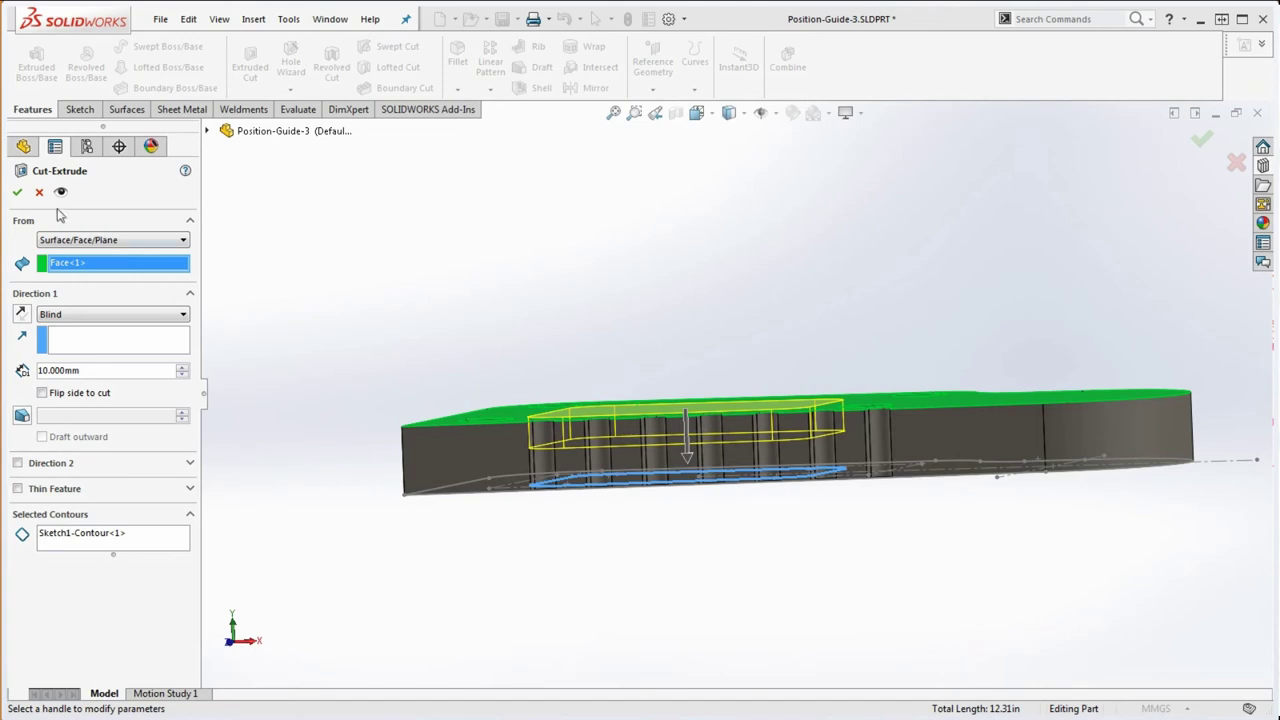
pyautogui.click(39, 192)
# Start a sketch on the plate's top face.
pyautogui.moveTo(428, 332)
pyautogui.mouseDown(button='middle')
pyautogui.moveTo(514, 346)
pyautogui.moveTo(500, 317)
pyautogui.moveTo(439, 313)
pyautogui.mouseUp(button='middle')
pyautogui.click(714, 357)
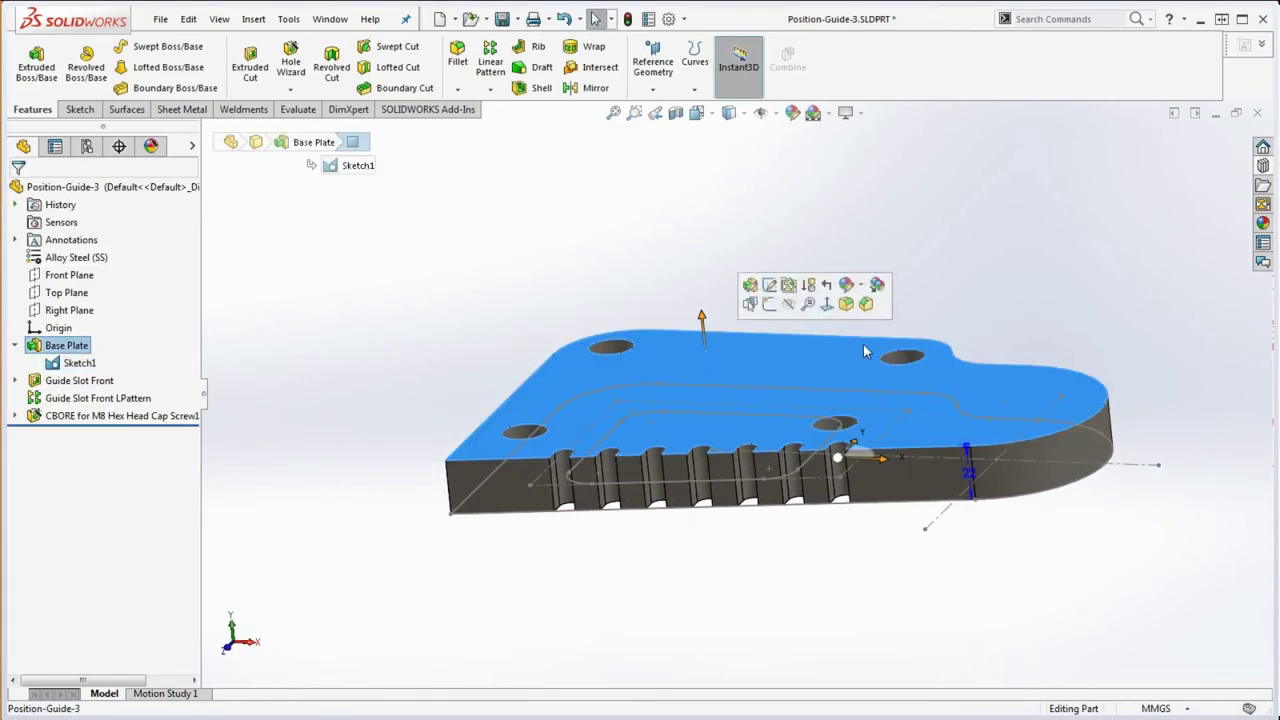
pyautogui.click(84, 112)
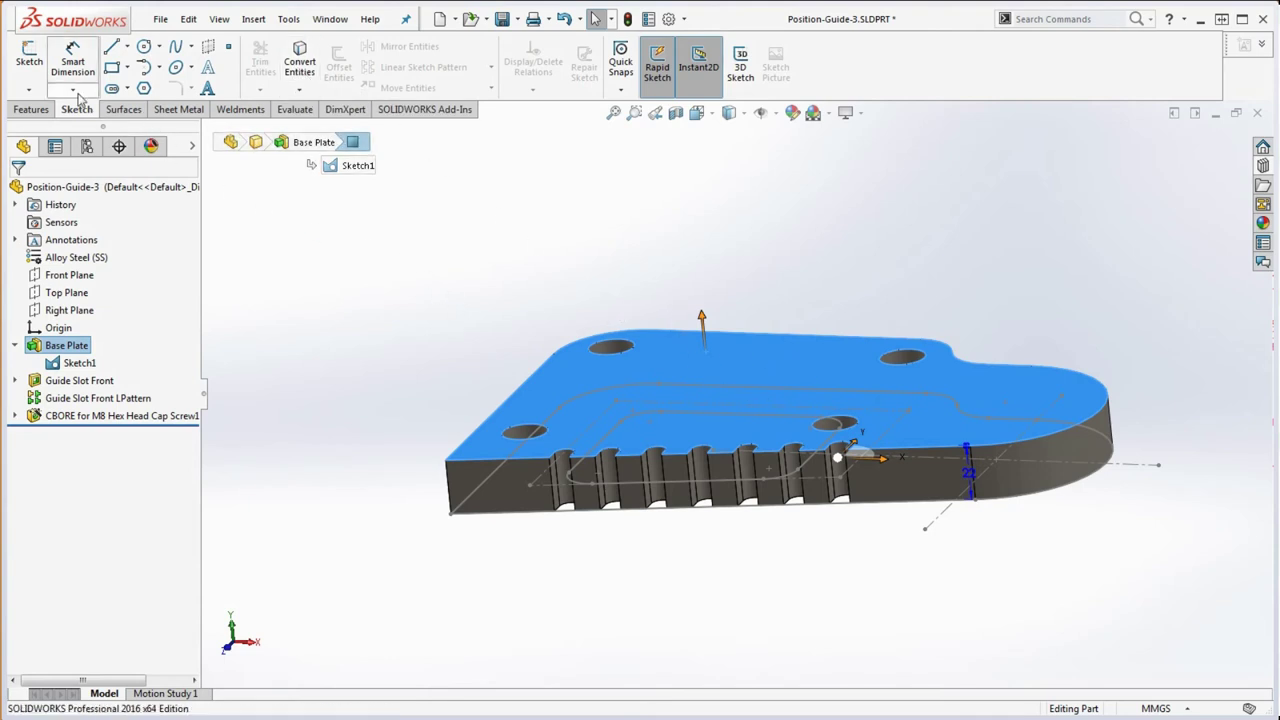
pyautogui.click(29, 58)
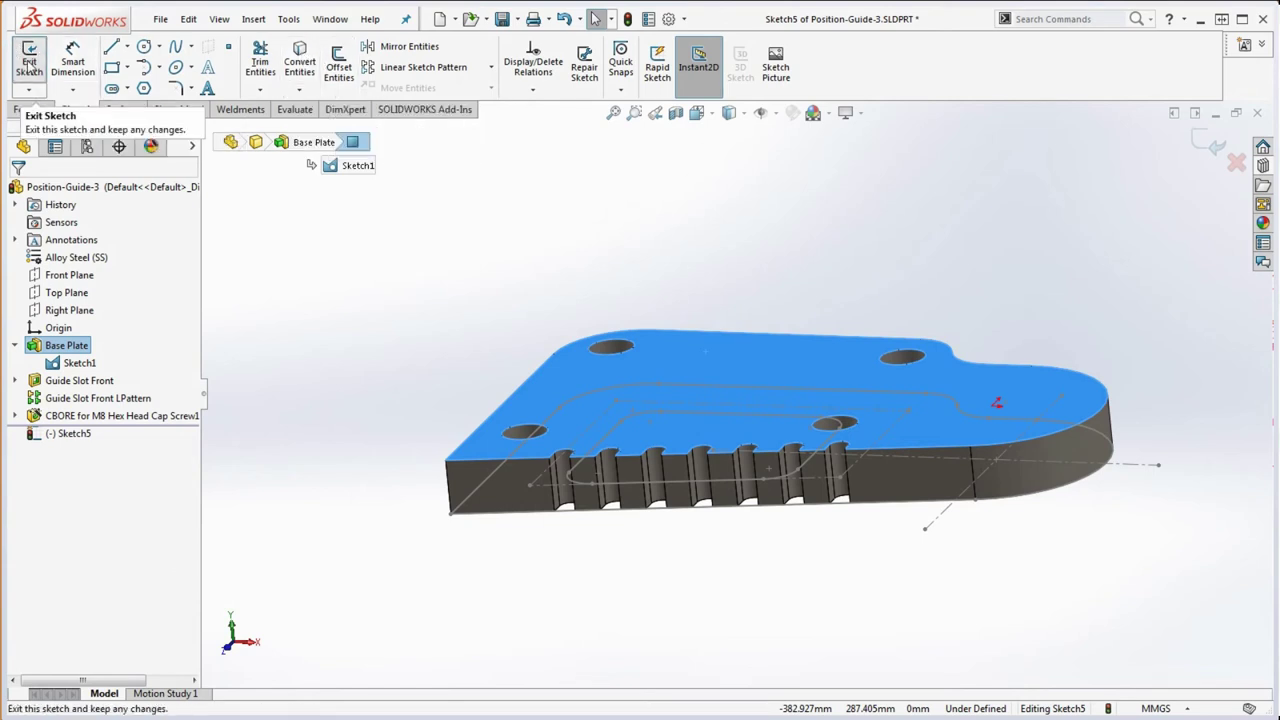
# Try to convert the edges of the whole top face into sketch entities.
pyautogui.click(299, 62)
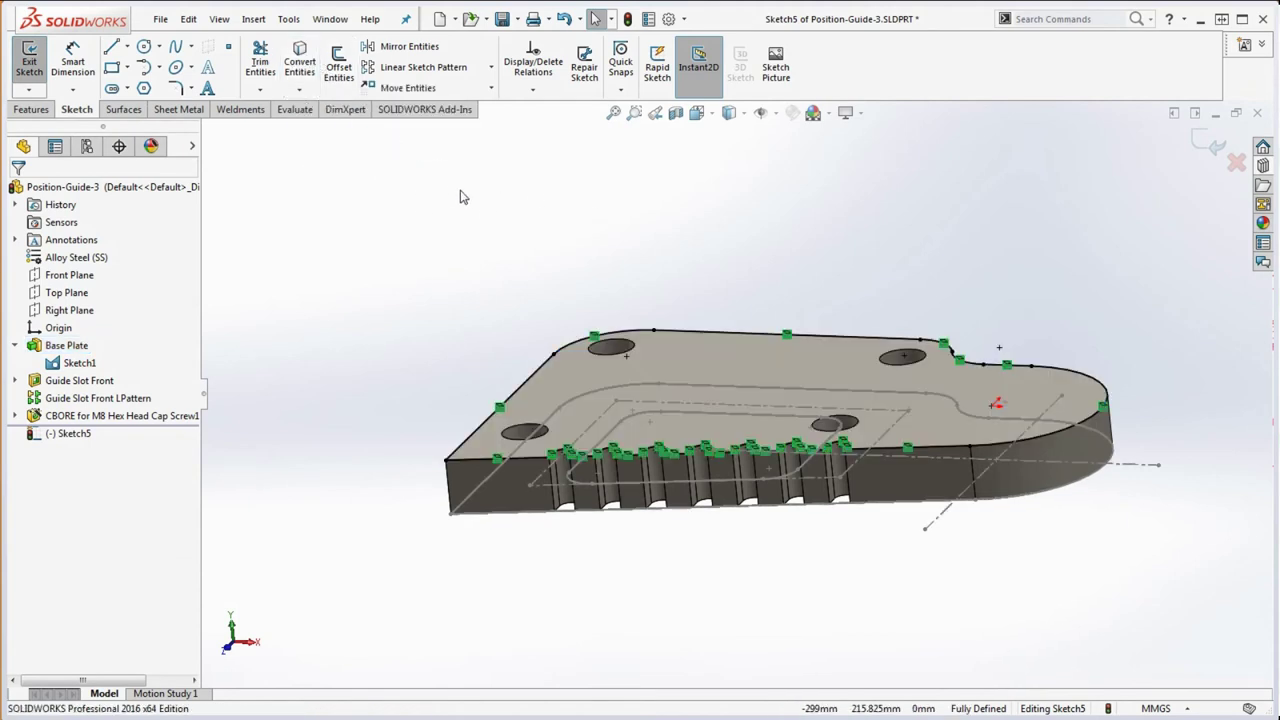
pyautogui.hotkey('ctrl', 'z')
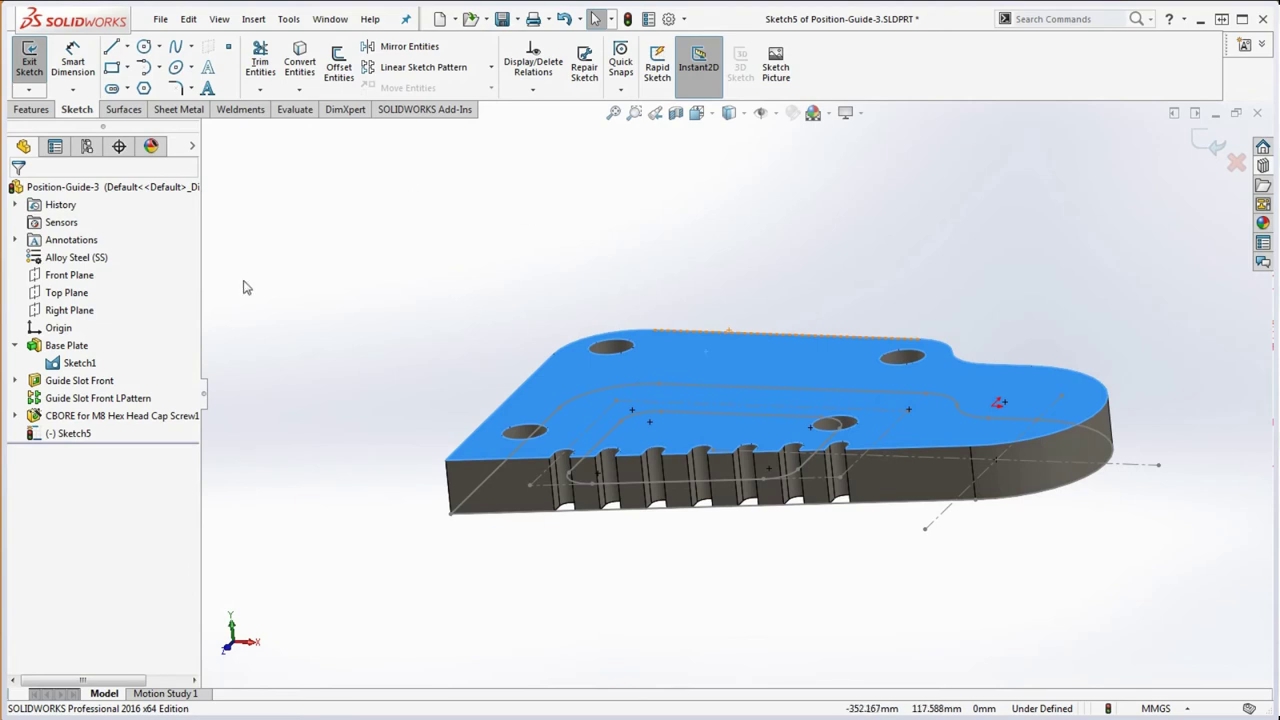
pyautogui.click(448, 318)
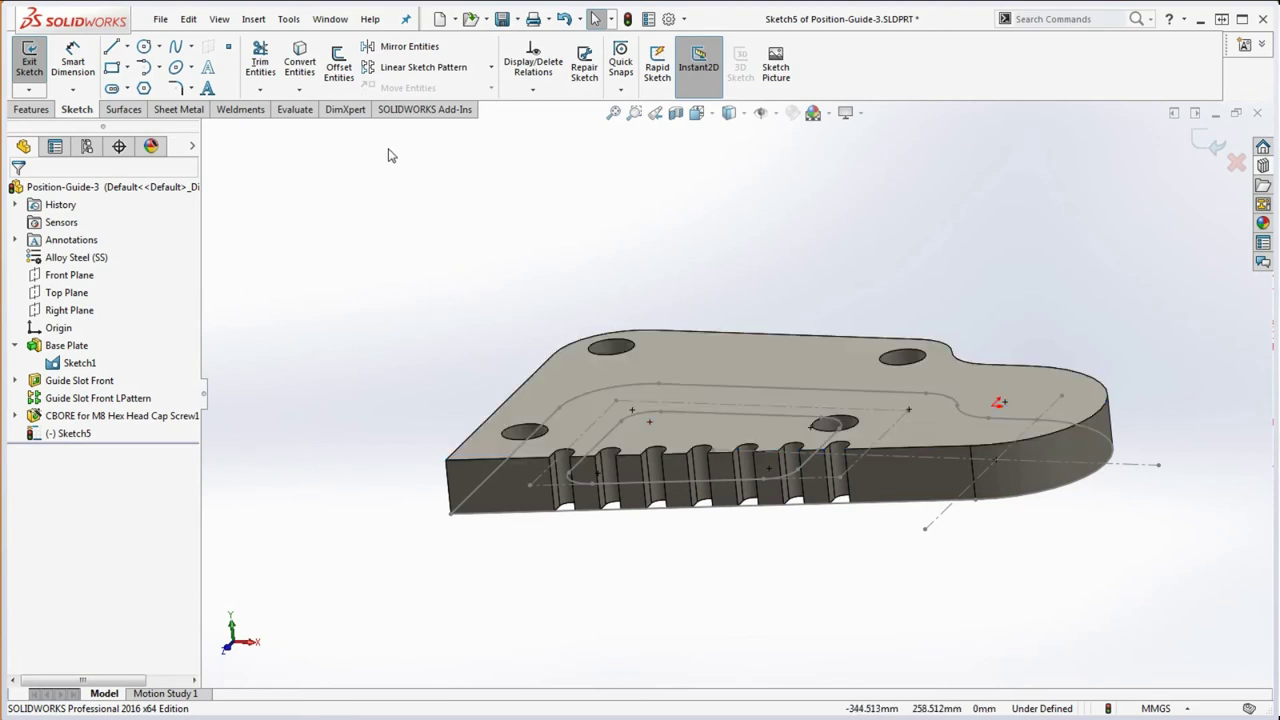
# Convert the base sketch's inner rounded contour, selected as a chain, into the top face sketch.
pyautogui.click(300, 62)
pyautogui.moveTo(479, 201); pyautogui.dragTo(505, 300, button='middle')
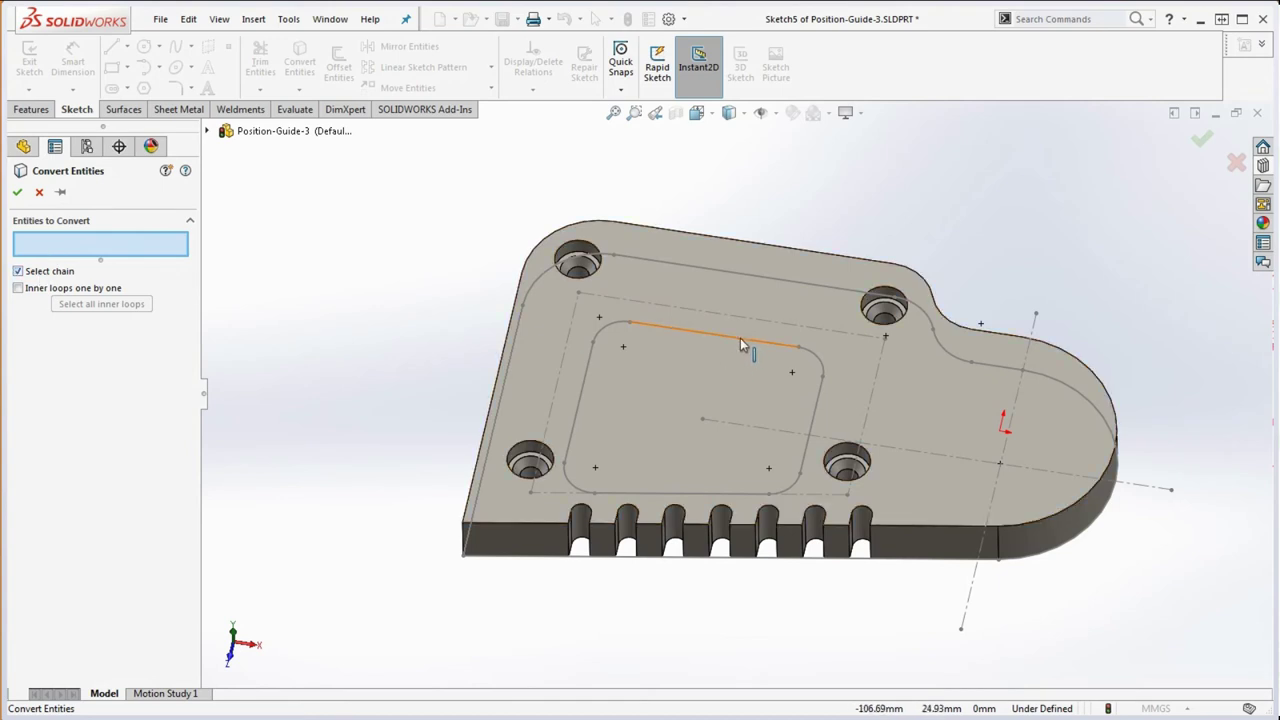
pyautogui.click(590, 367)
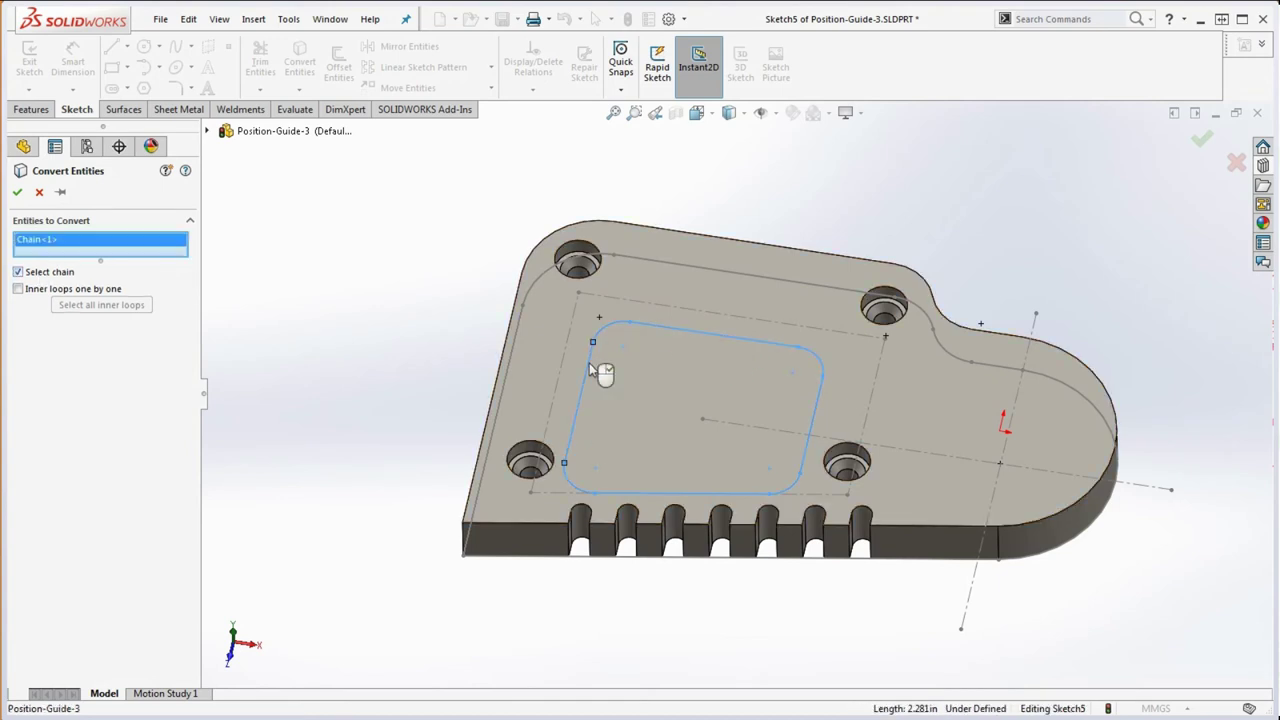
pyautogui.press('Return')
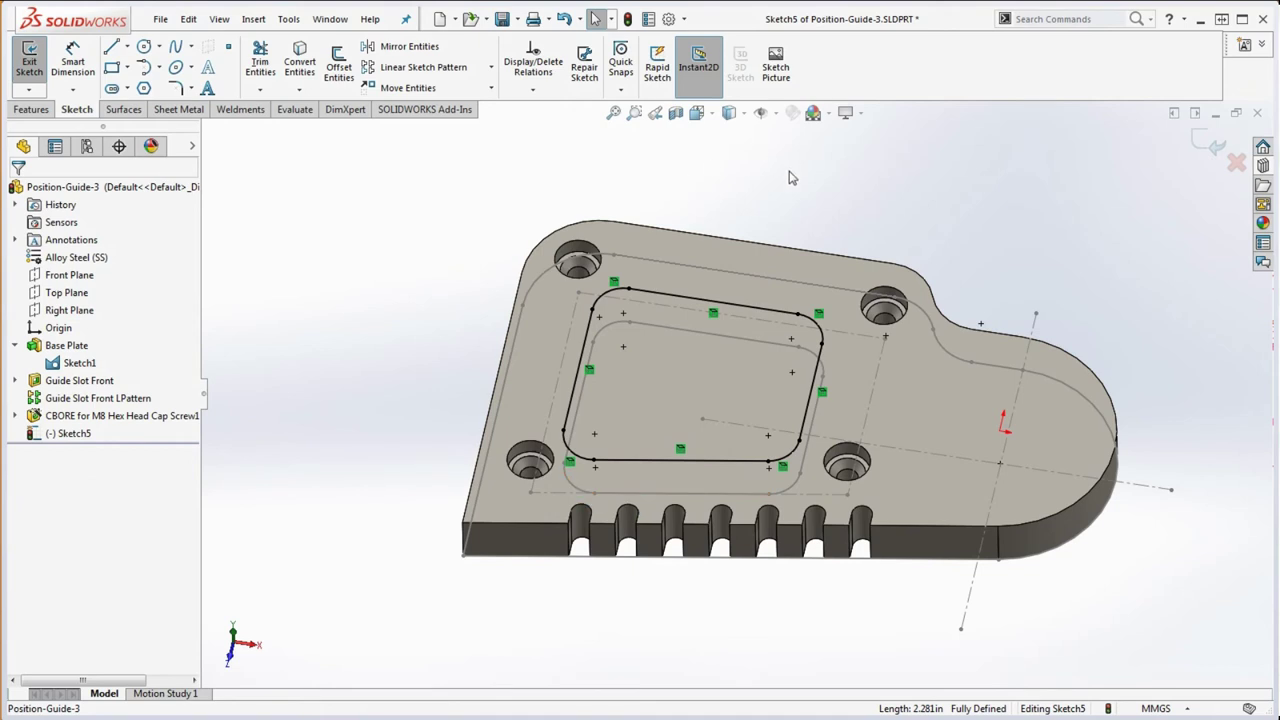
# Cut the converted contour 10 mm deep into the plate as a blind extruded cut.
pyautogui.click(30, 110)
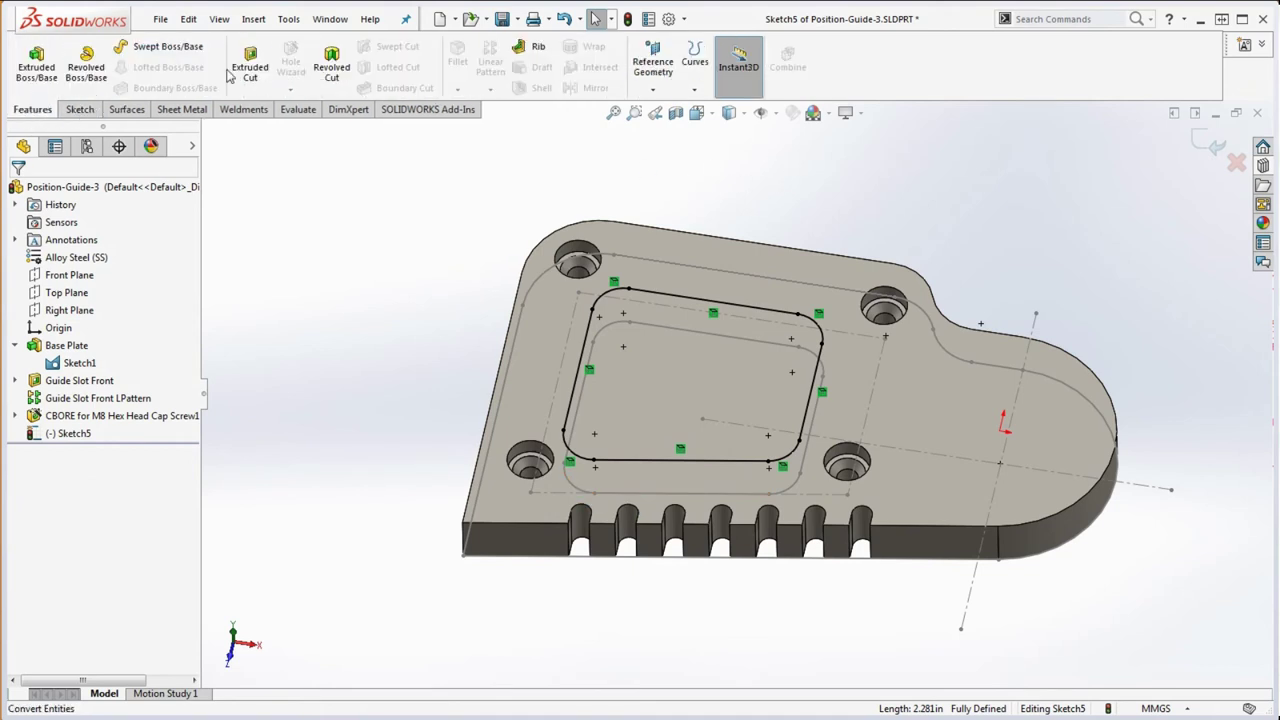
pyautogui.click(250, 62)
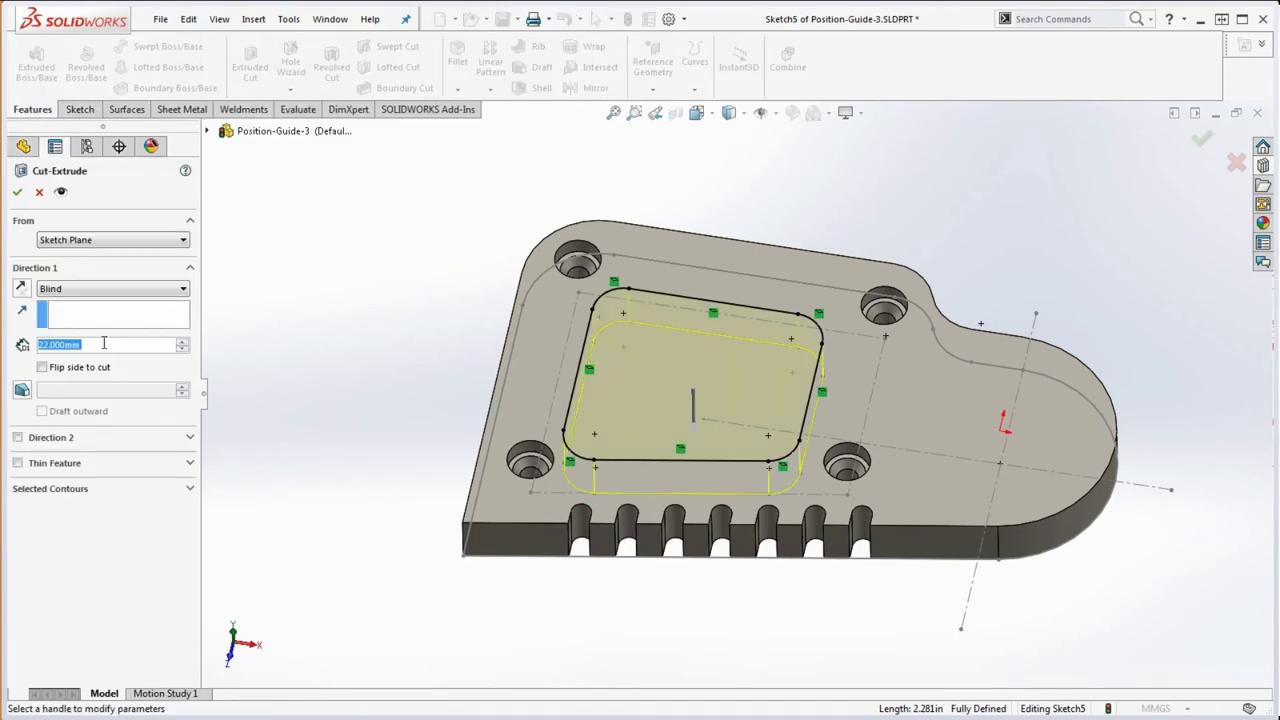
pyautogui.write('10')
pyautogui.press('Return')
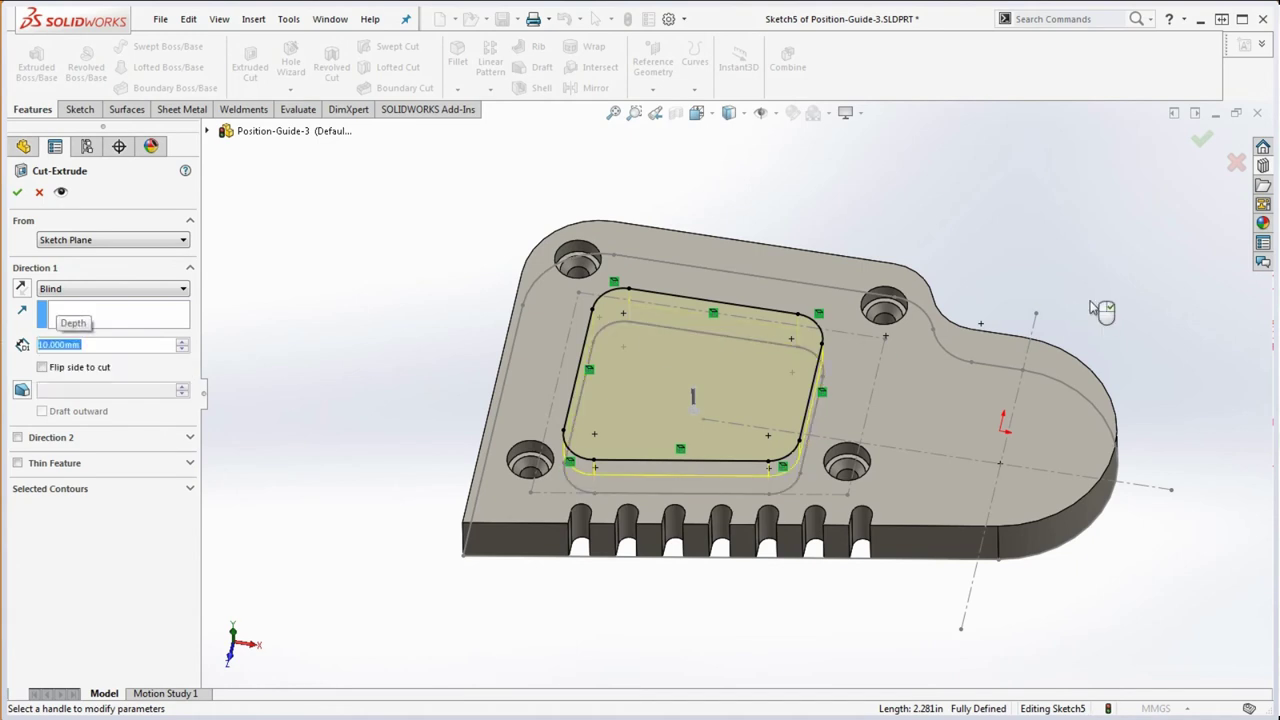
pyautogui.click(17, 192)
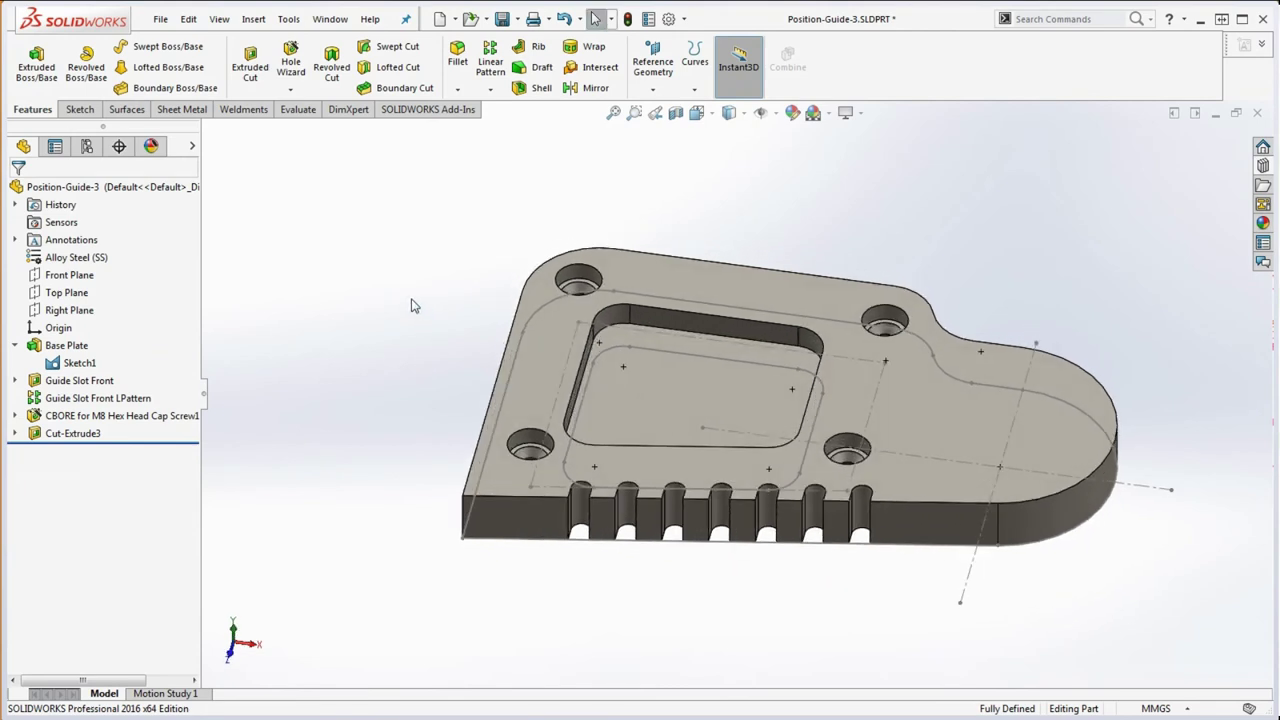
# Check the part's mass properties with the pocket cut in place.
pyautogui.click(297, 110)
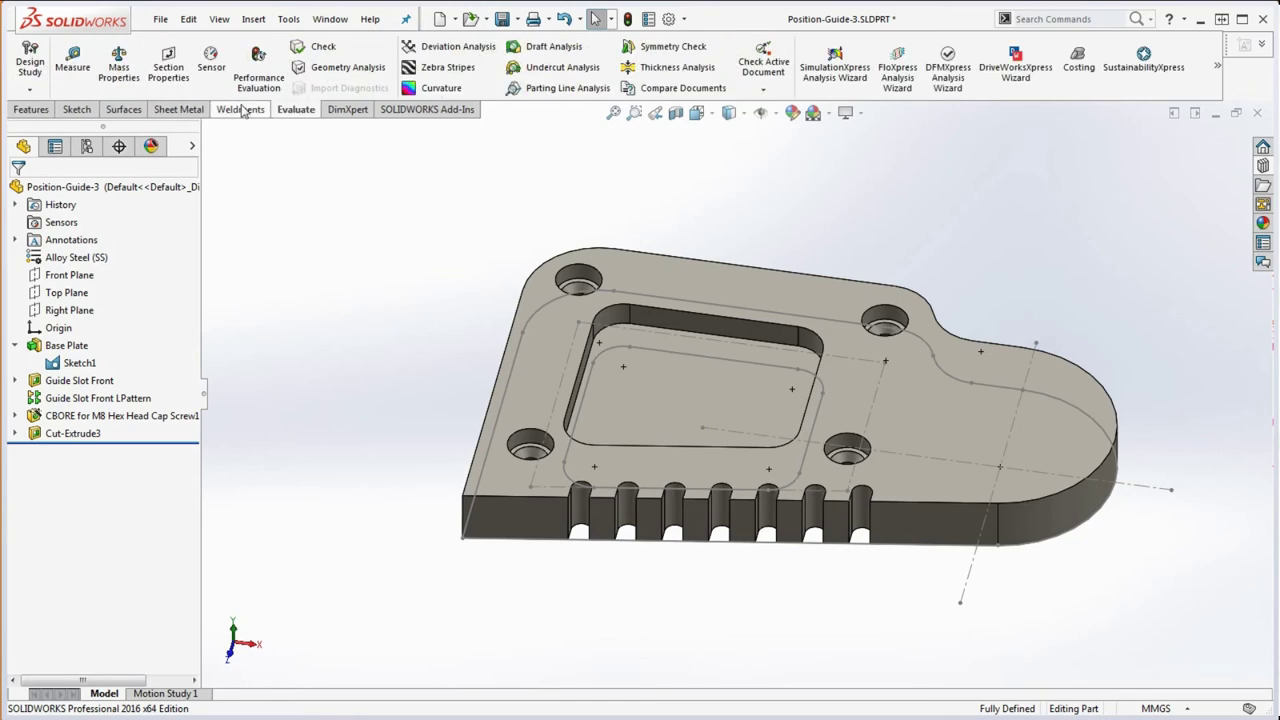
pyautogui.click(118, 62)
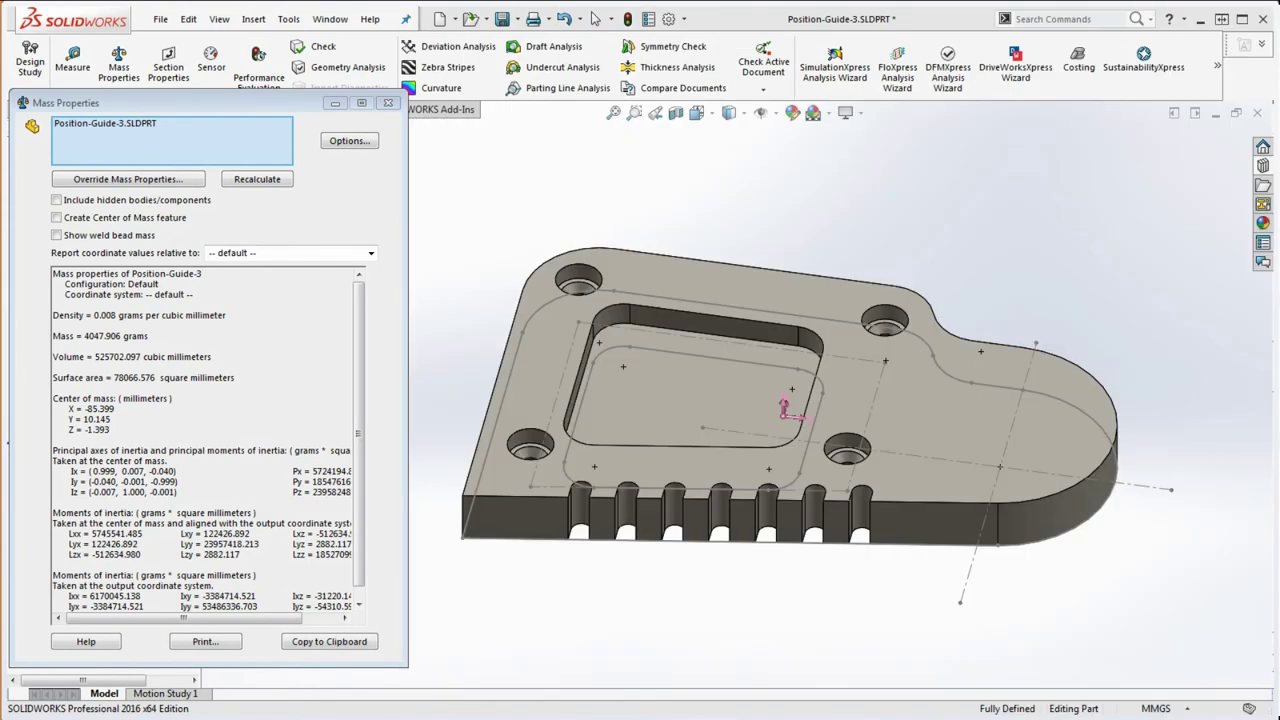
pyautogui.click(388, 103)
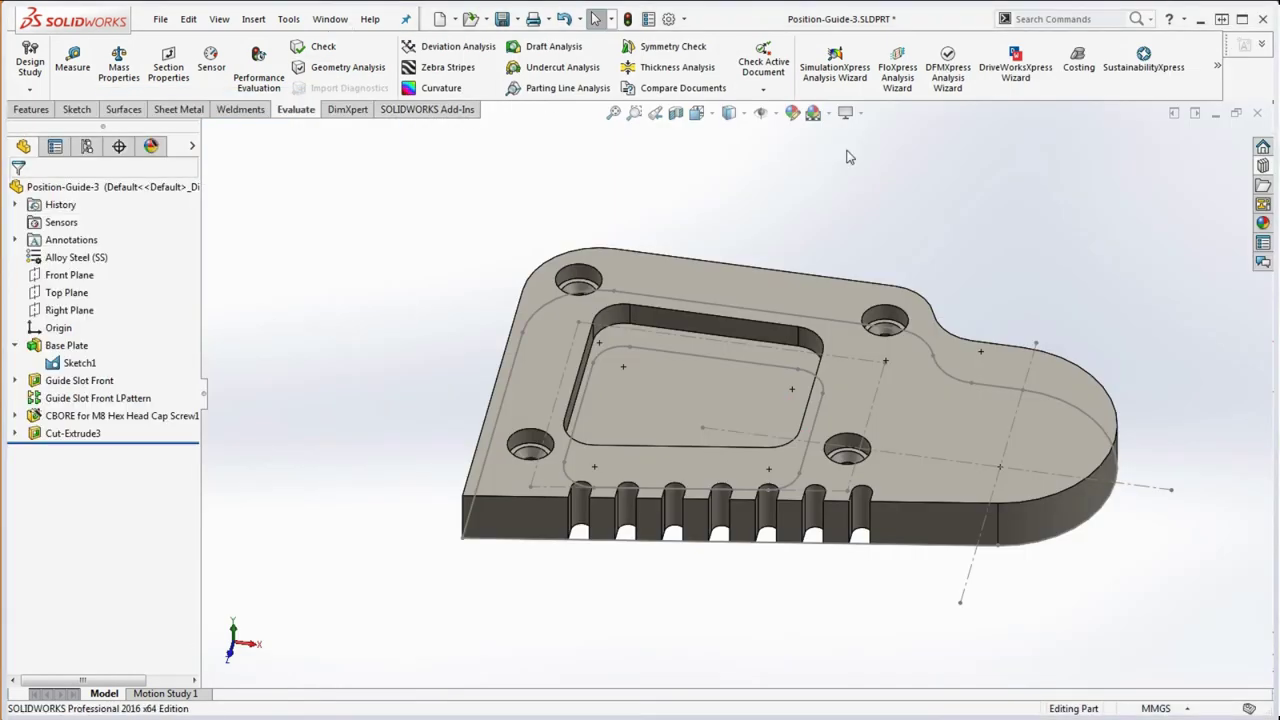
pyautogui.moveTo(843, 180); pyautogui.dragTo(780, 240, button='middle')
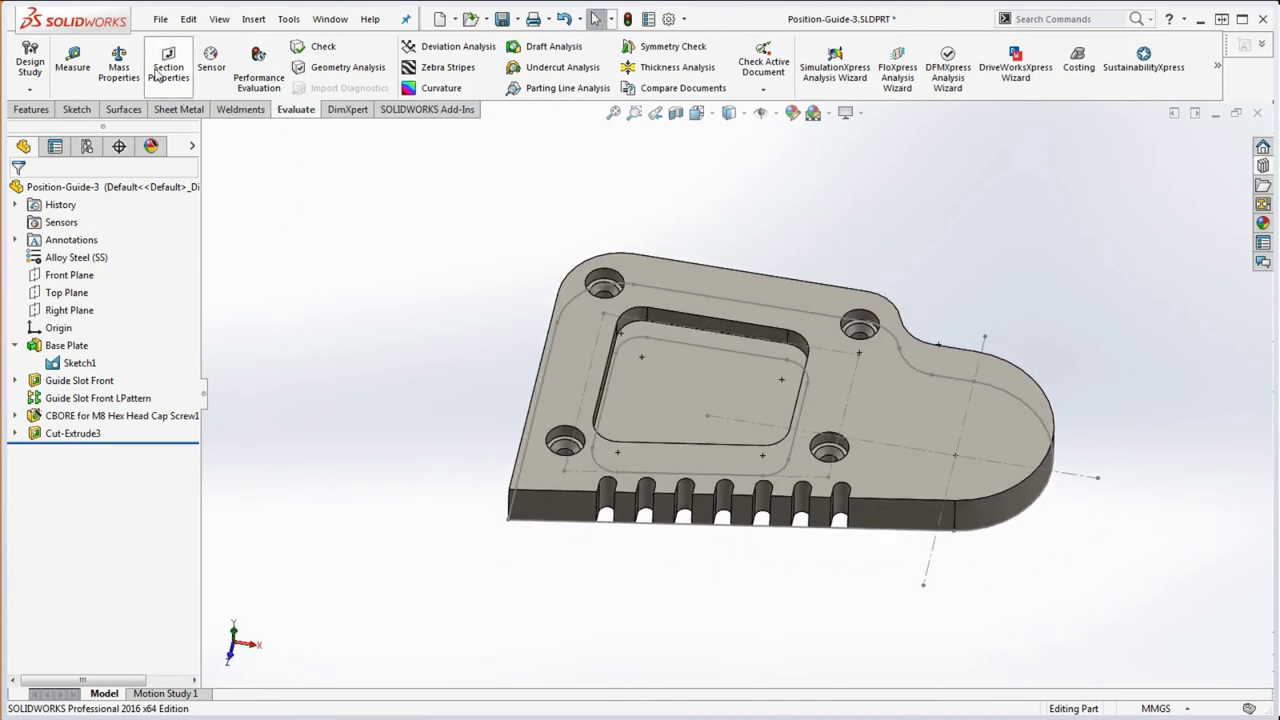
pyautogui.click(120, 64)
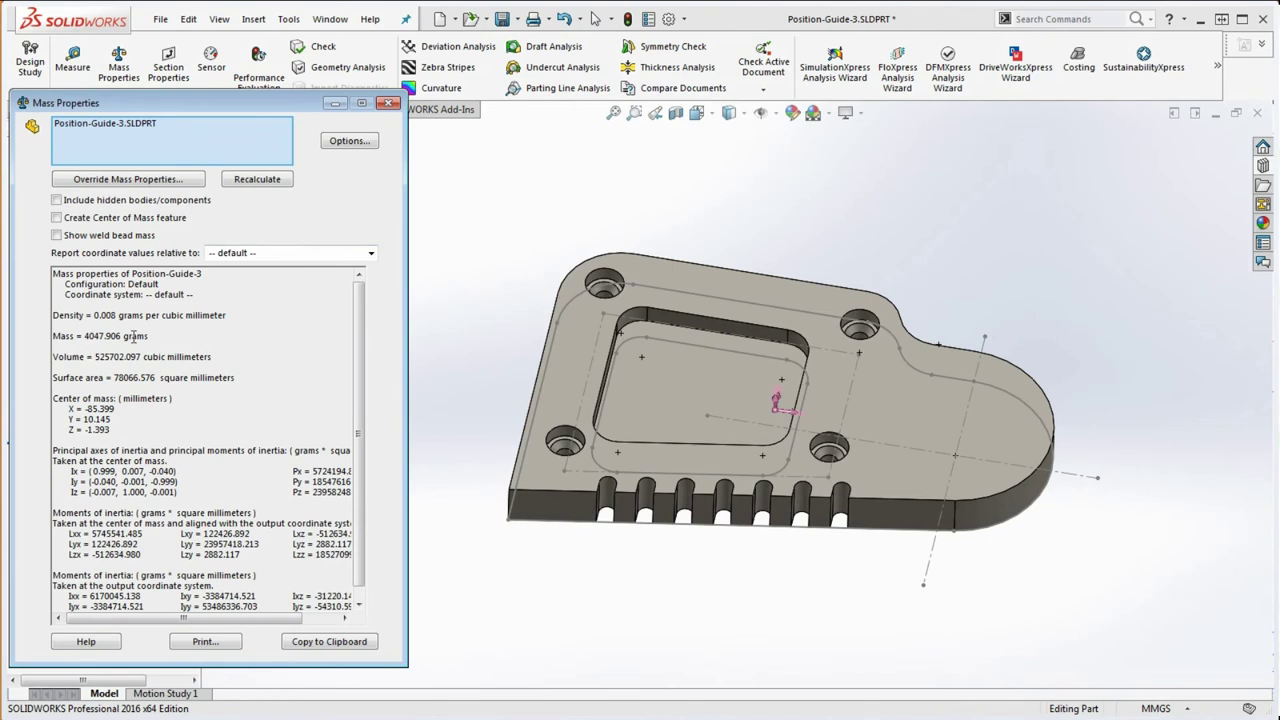
pyautogui.click(389, 103)
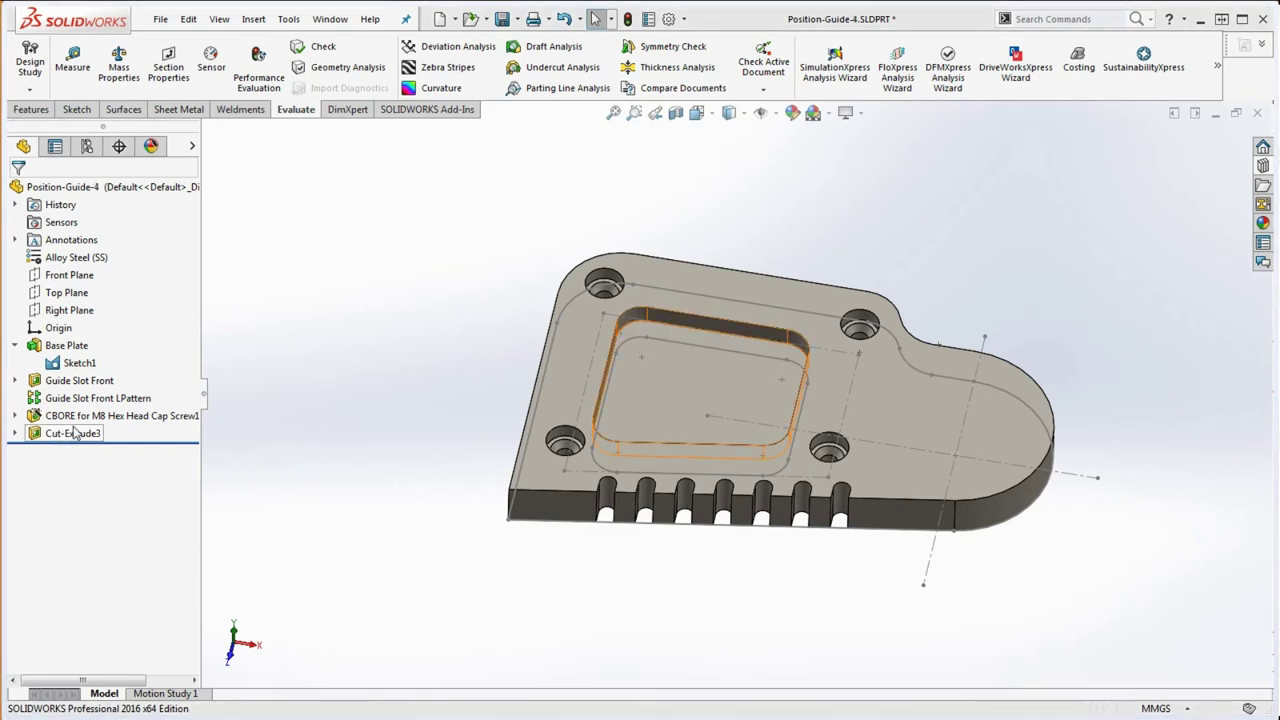
# Review the pocket cut's extrusion settings against the top tool guide dimensions on the Position Guide drawing.
pyautogui.rightClick(75, 432)
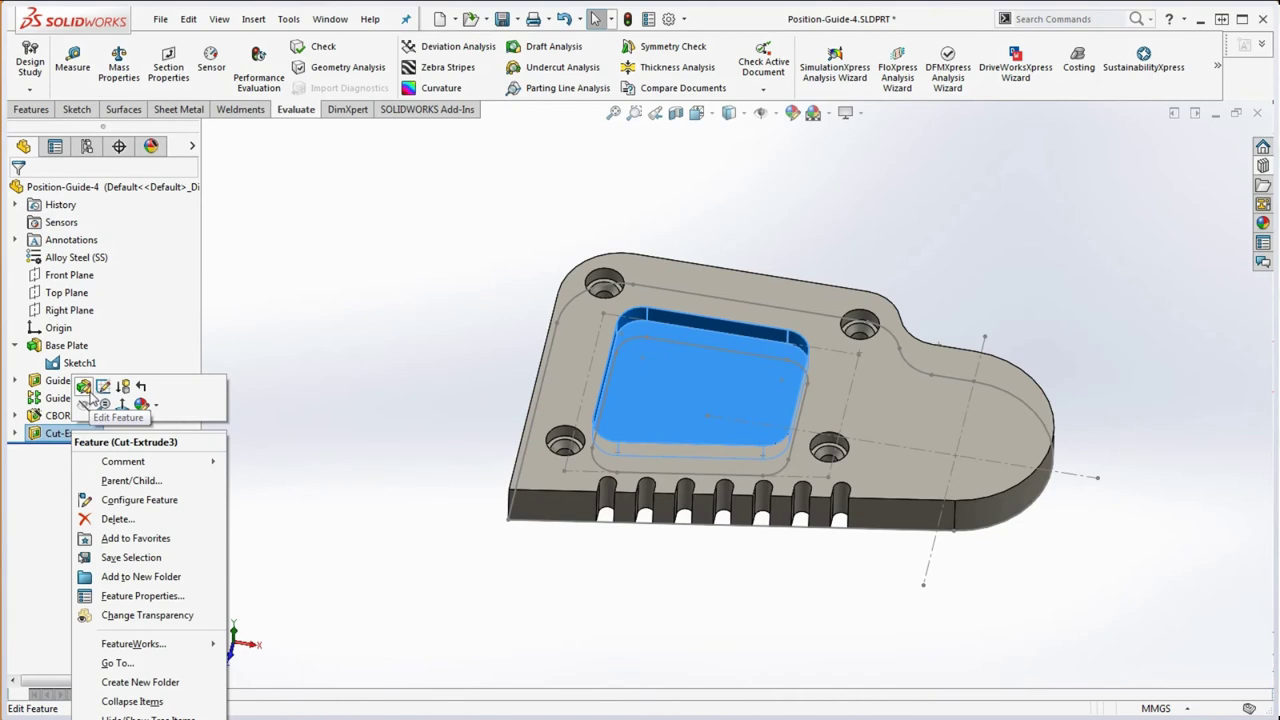
pyautogui.click(83, 389)
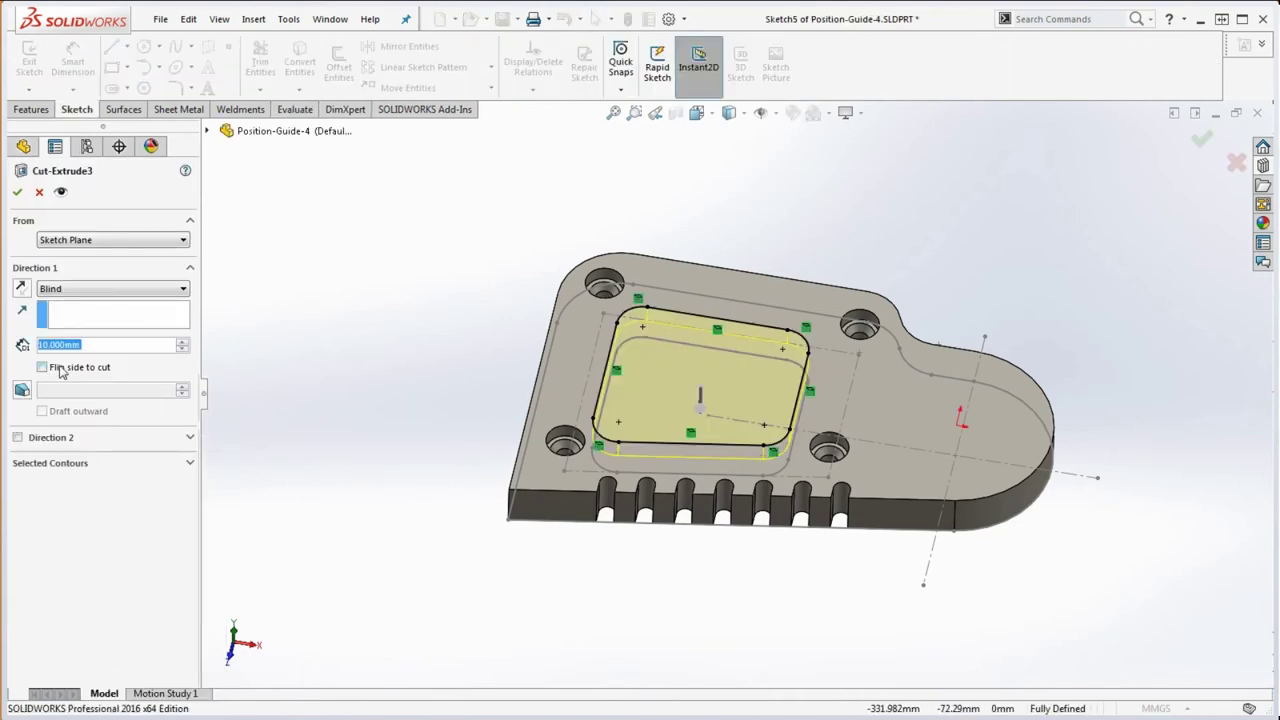
pyautogui.hotkey('alt', 'Tab')
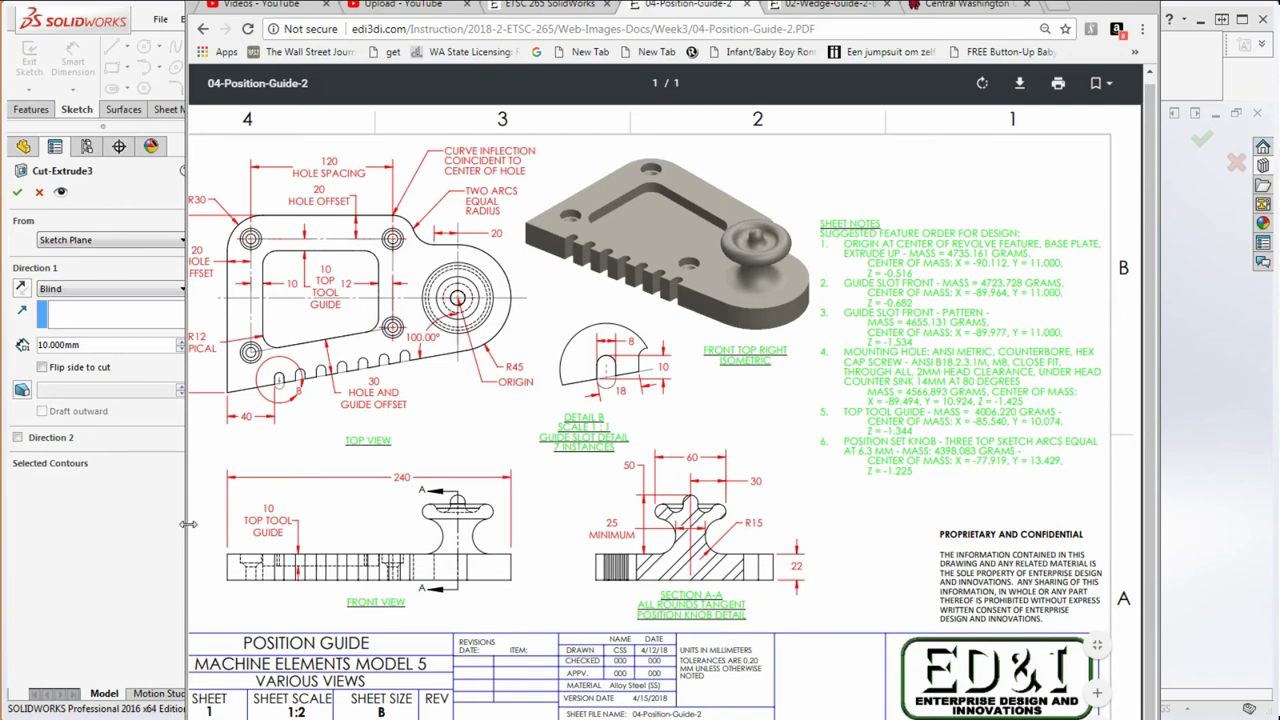
pyautogui.moveTo(188, 528); pyautogui.dragTo(104, 530)
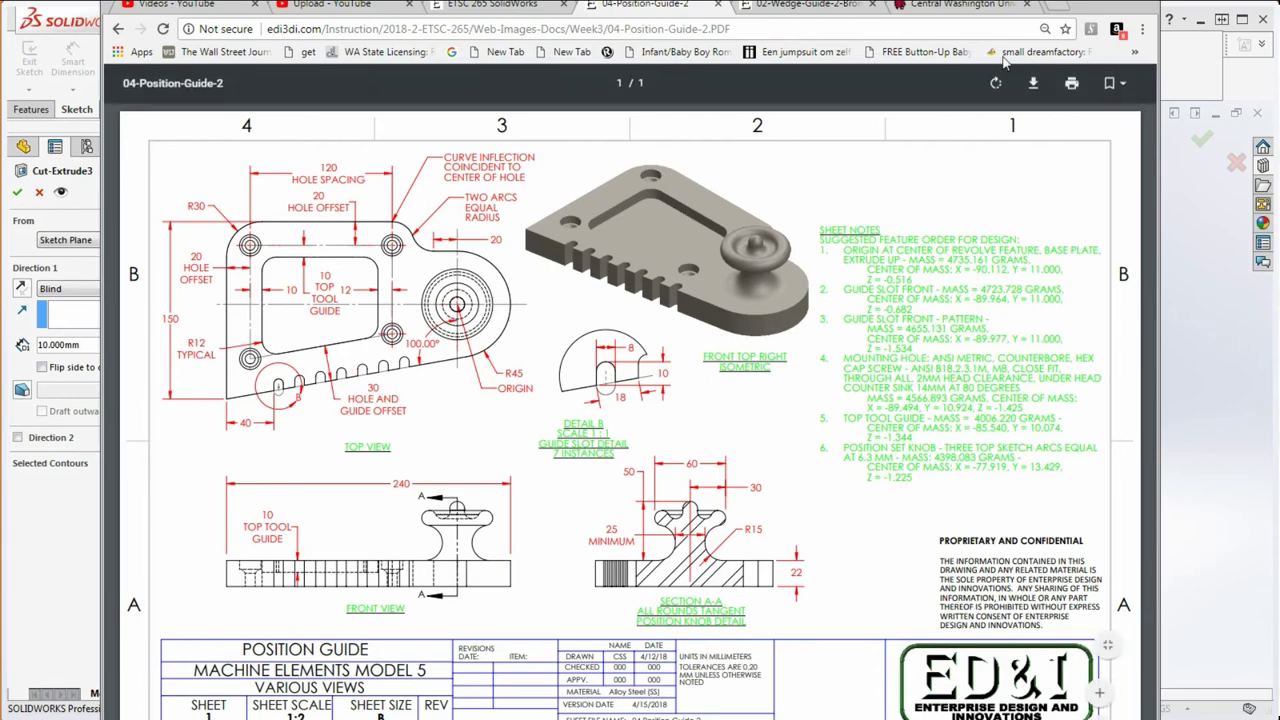
pyautogui.moveTo(1102, 12); pyautogui.dragTo(1279, 72)
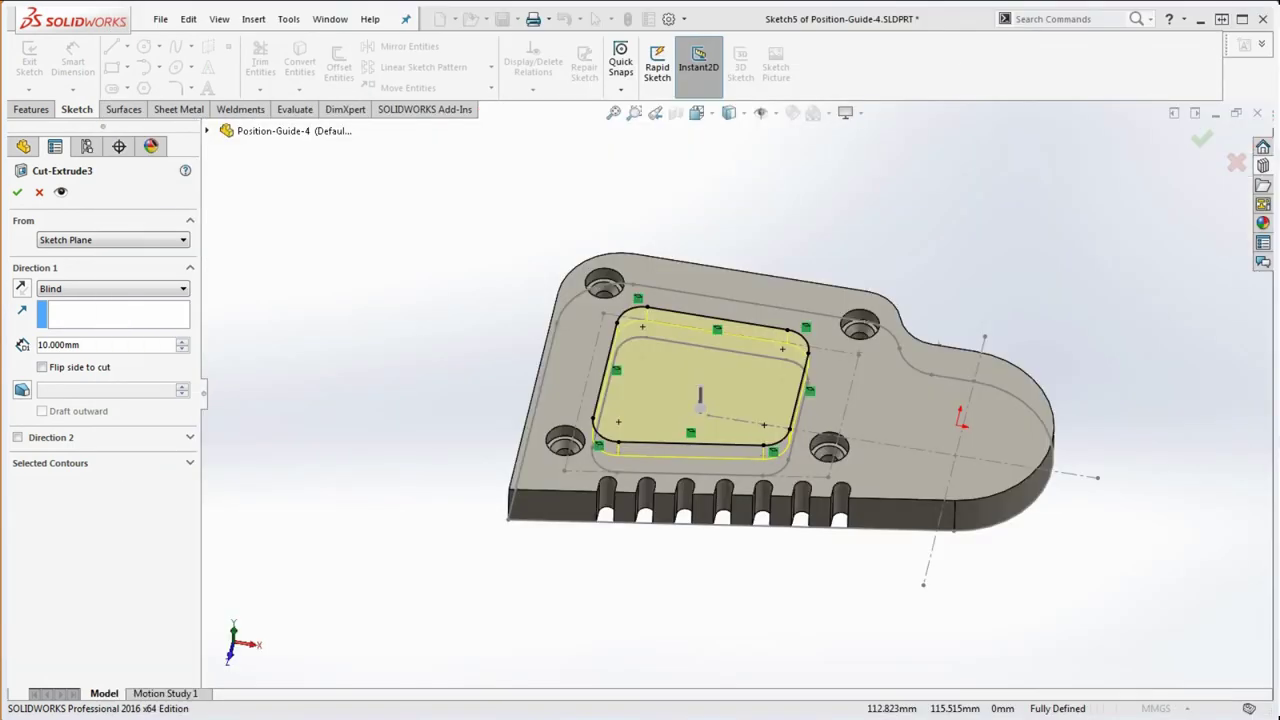
pyautogui.click(38, 193)
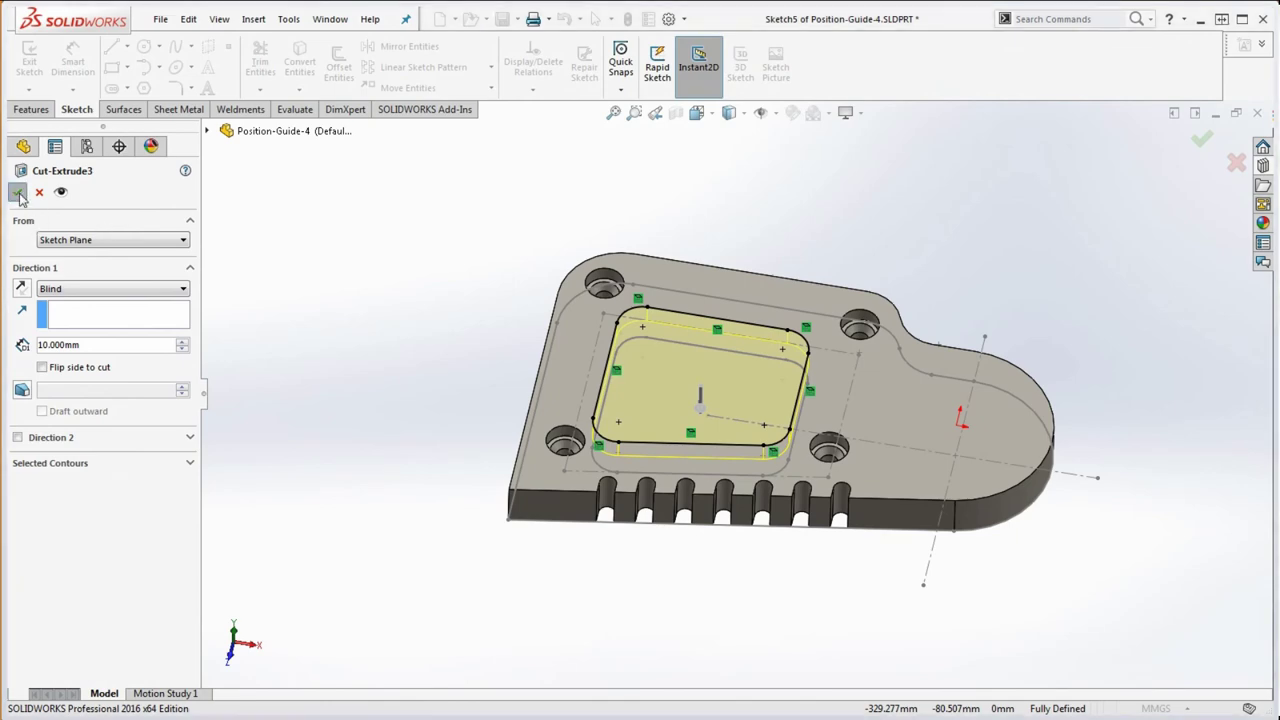
# In the base plate sketch, set the offset between the inner contour and the right-hand hole centerline to 12 mm and rebuild the part.
pyautogui.rightClick(72, 365)
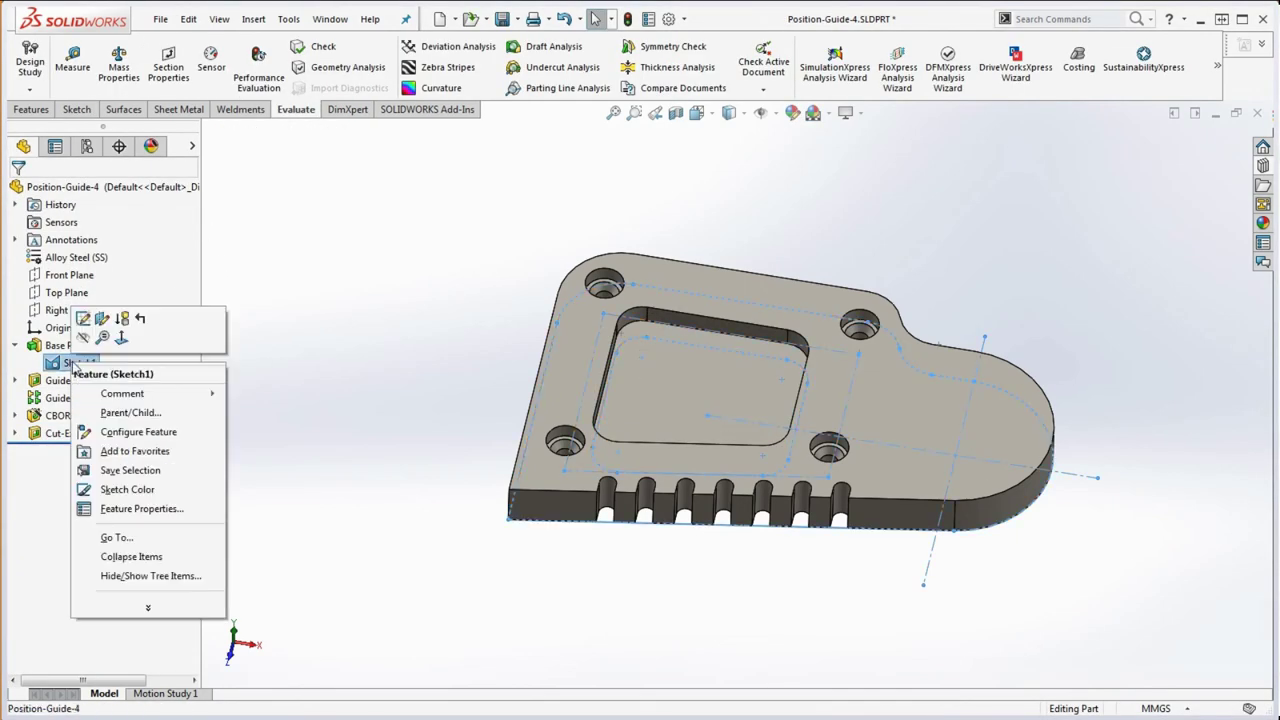
pyautogui.click(88, 322)
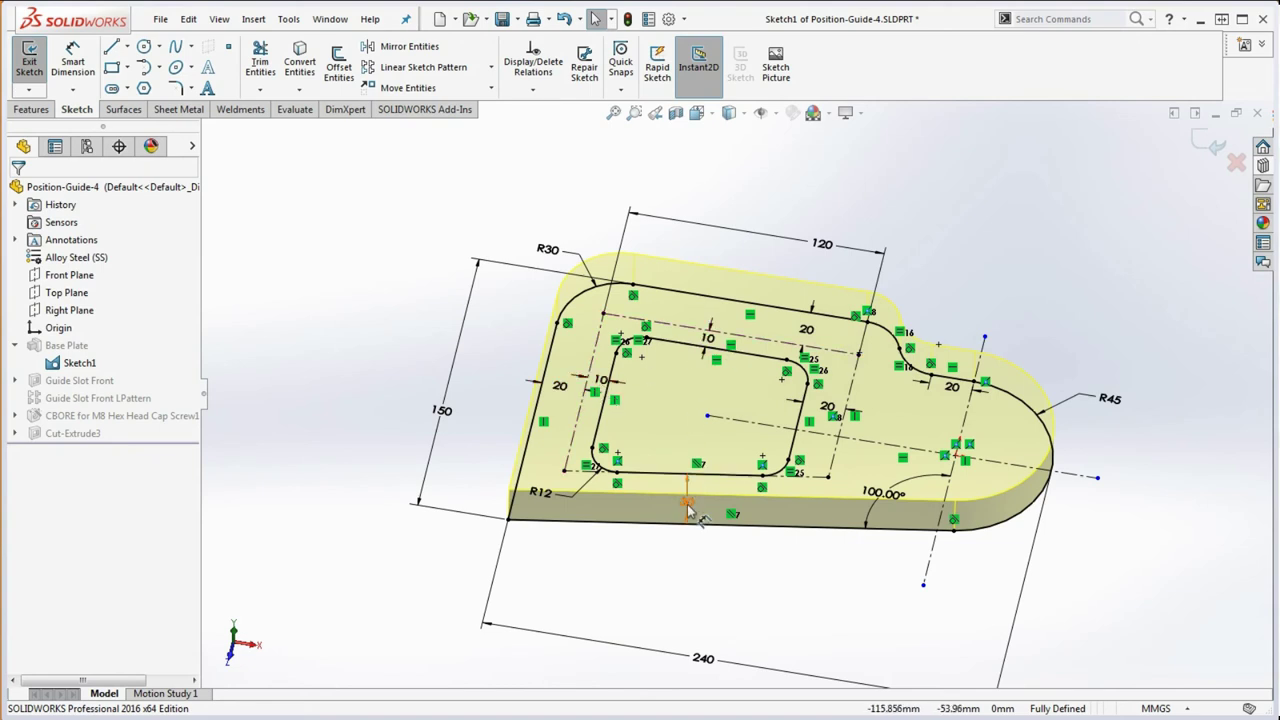
pyautogui.click(841, 412)
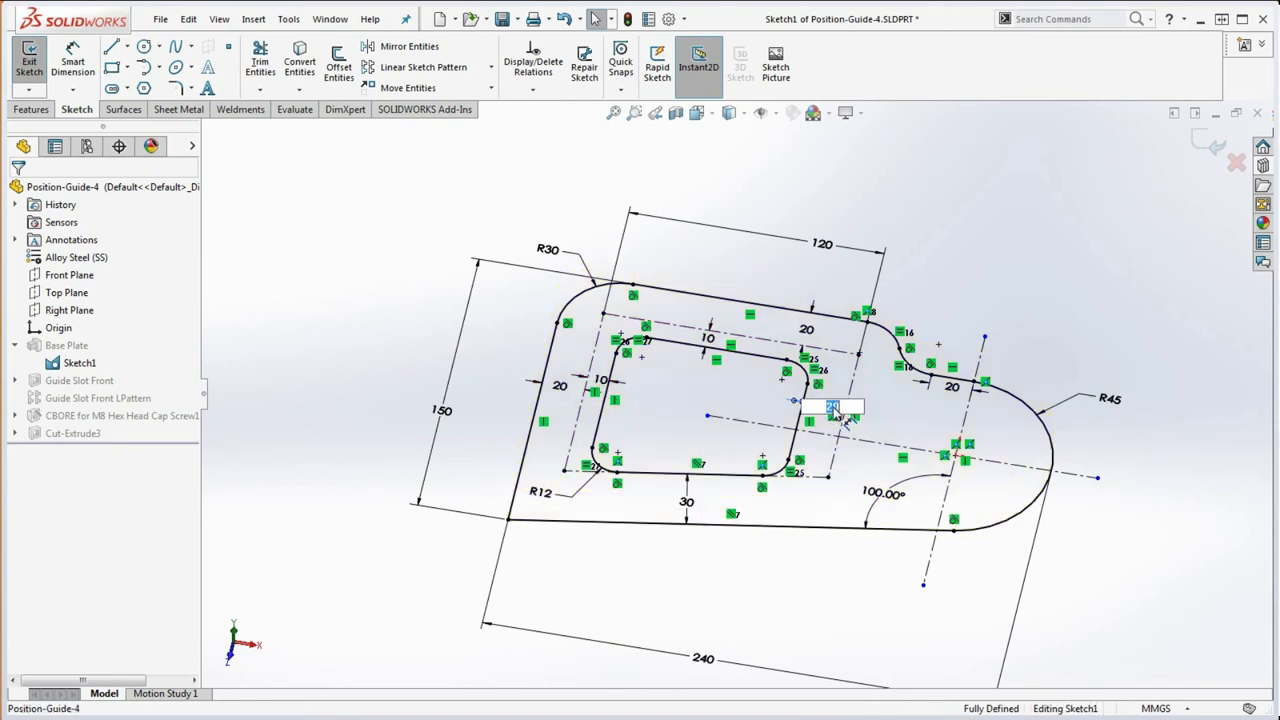
pyautogui.write('12')
pyautogui.press('Return')
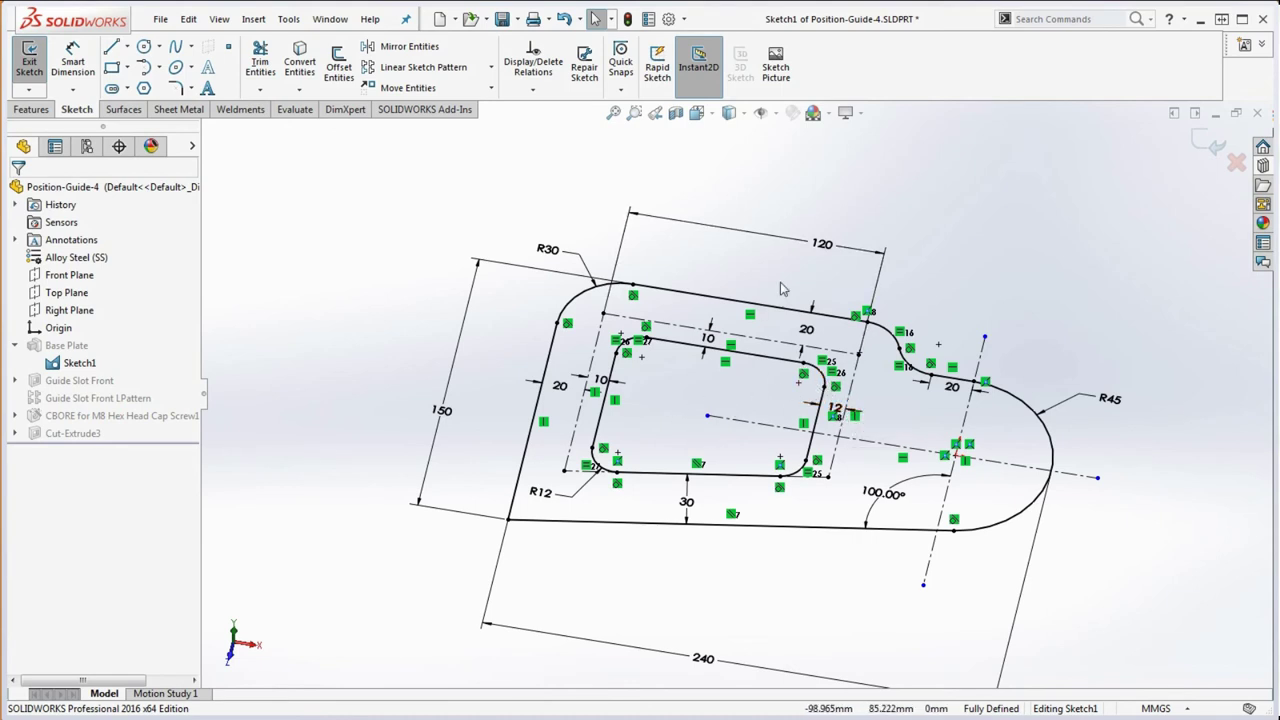
pyautogui.click(627, 18)
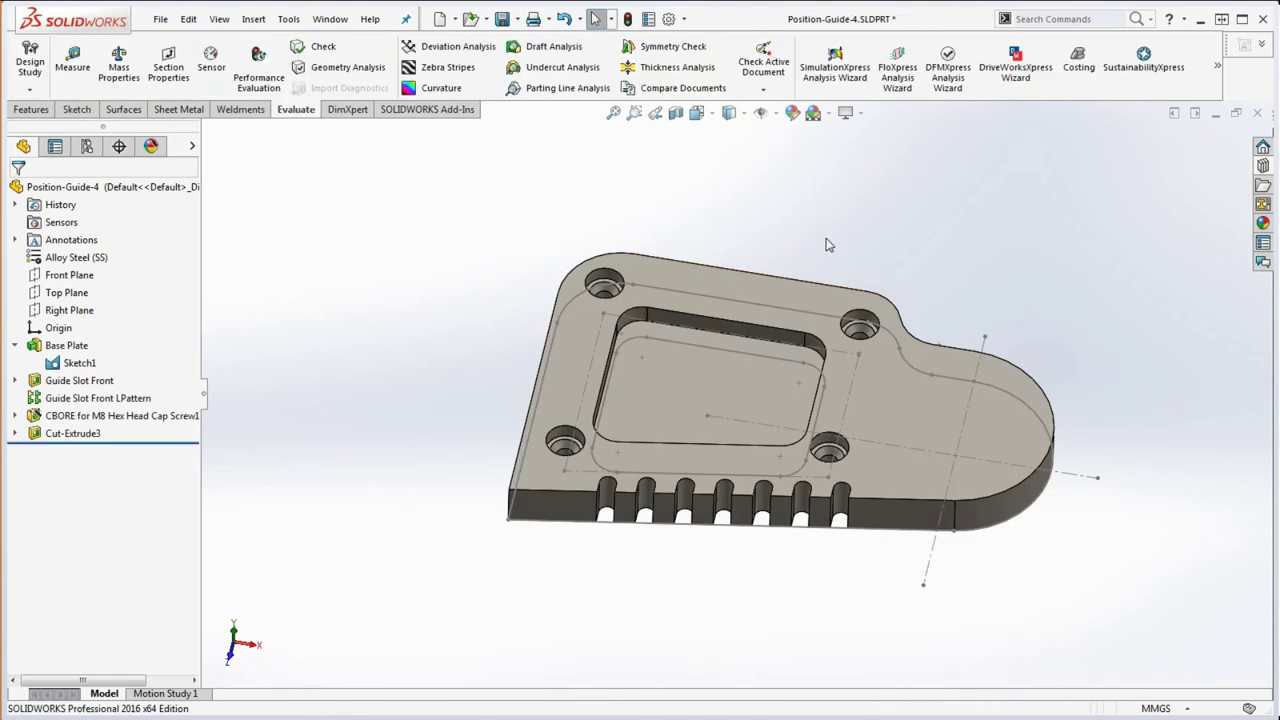
# Compare the part's mass and center of mass with the top tool guide values in the drawing's sheet notes.
pyautogui.click(119, 62)
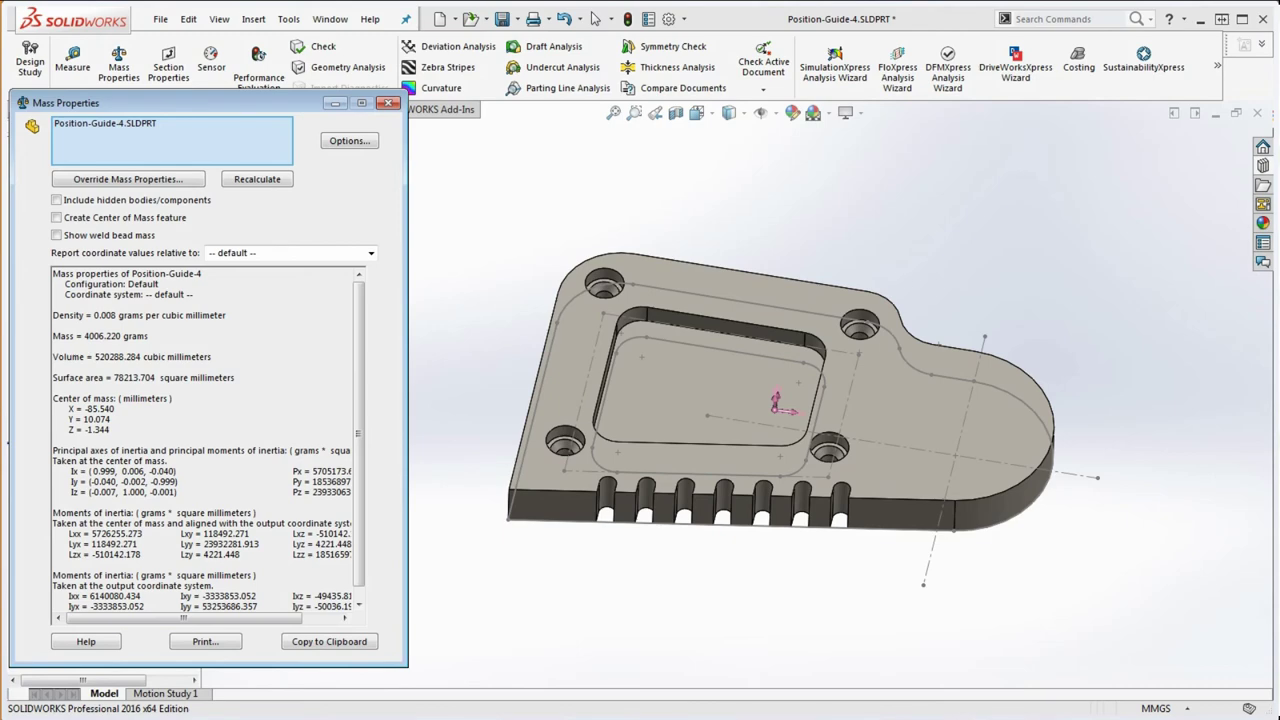
pyautogui.hotkey('alt', 'Tab')
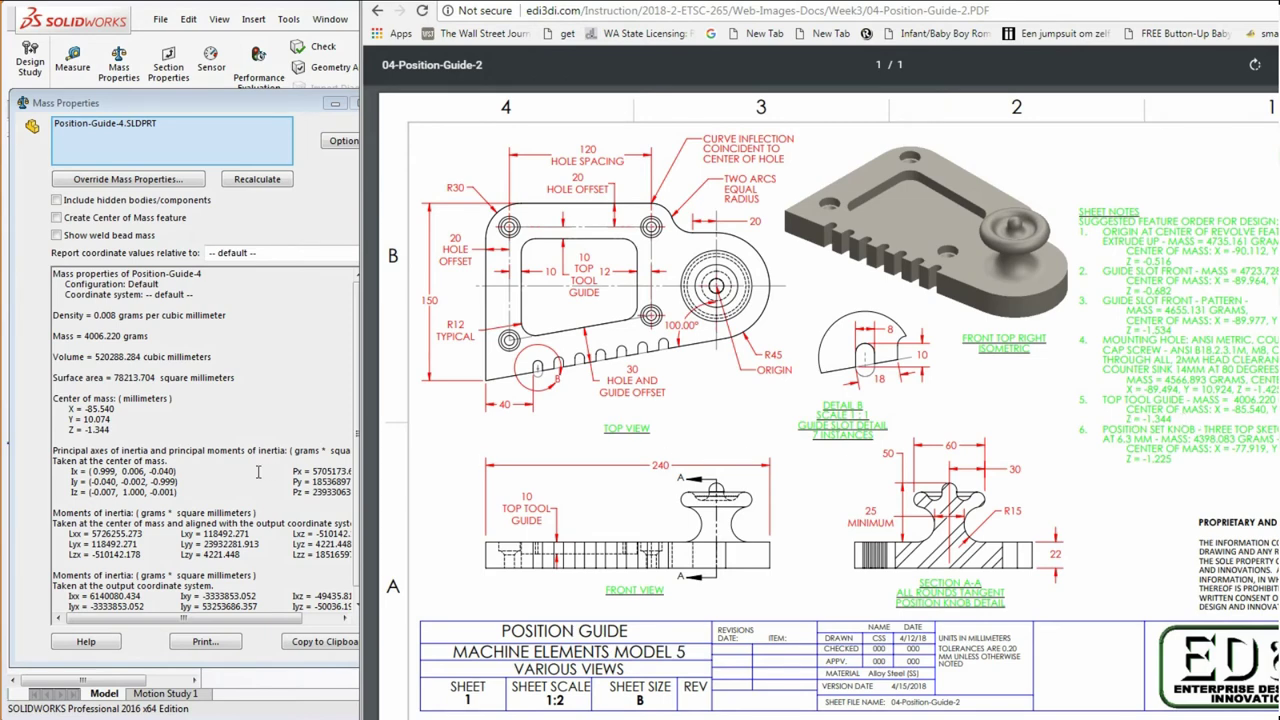
pyautogui.hotkey('alt', 'Tab')
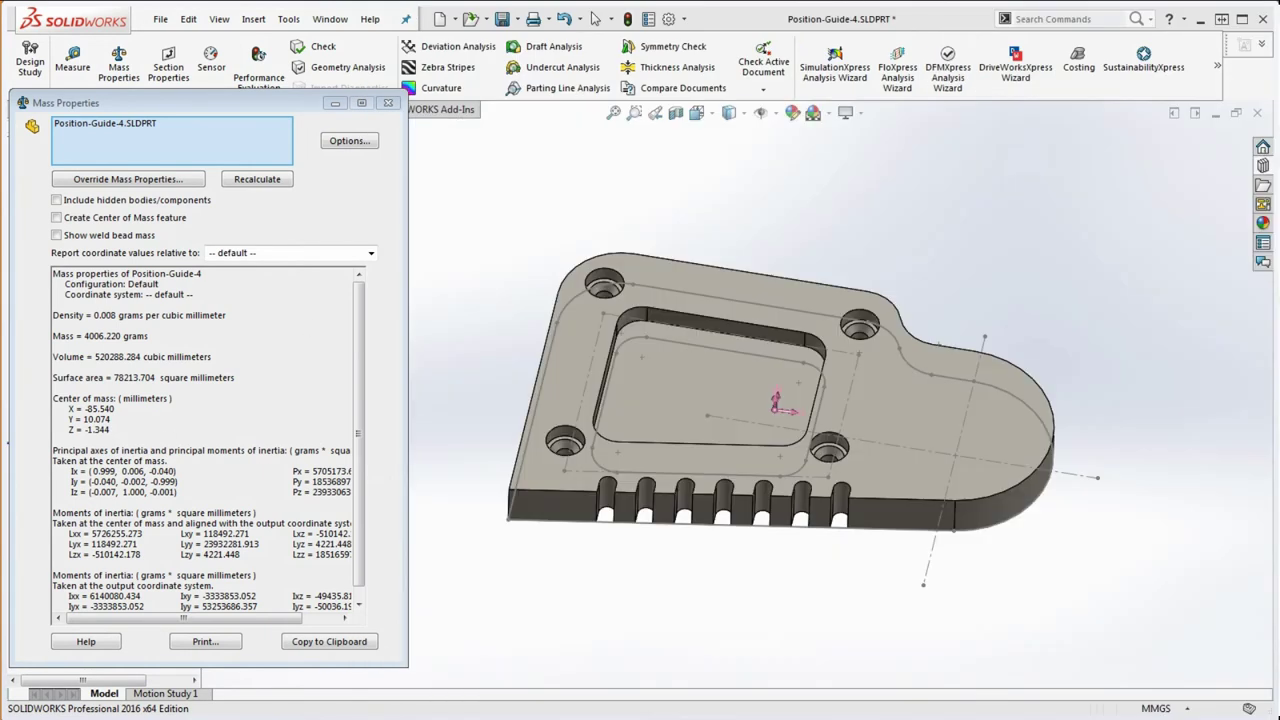
pyautogui.click(388, 103)
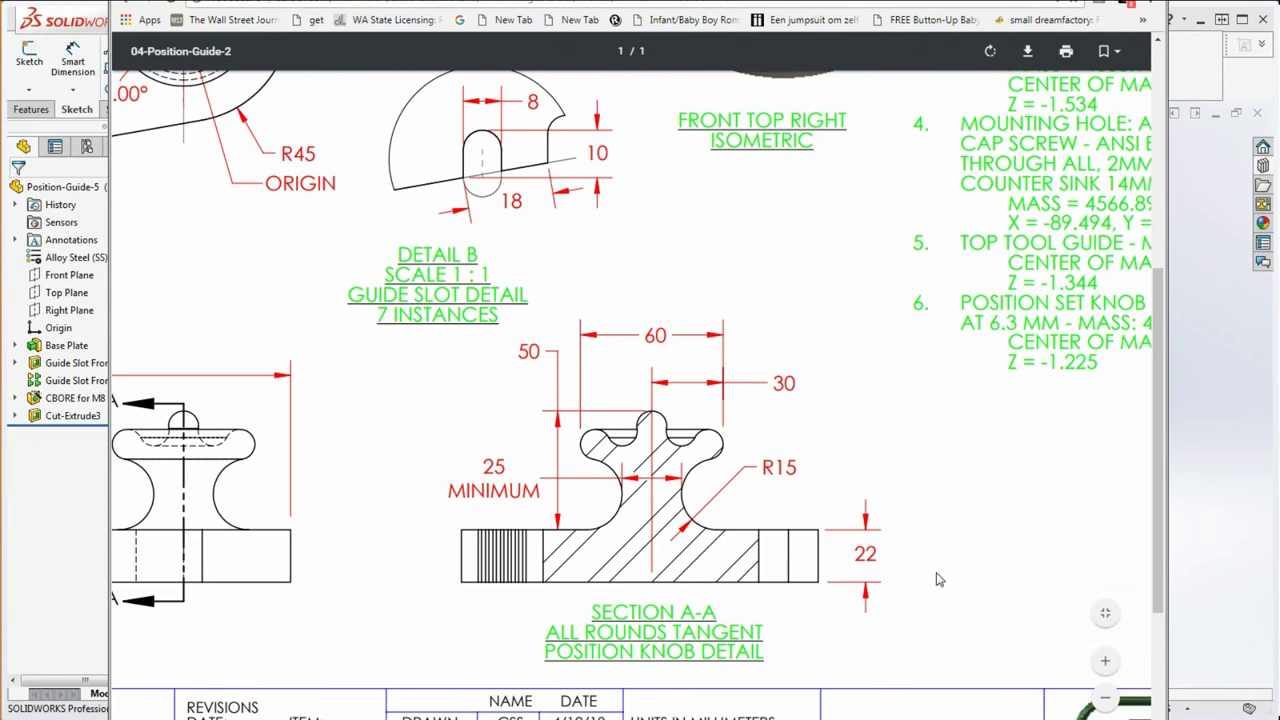
# Examine the position knob's section view, its dimensions and the position set knob sheet note on the drawing.
pyautogui.hscroll(-5, 444, 413)
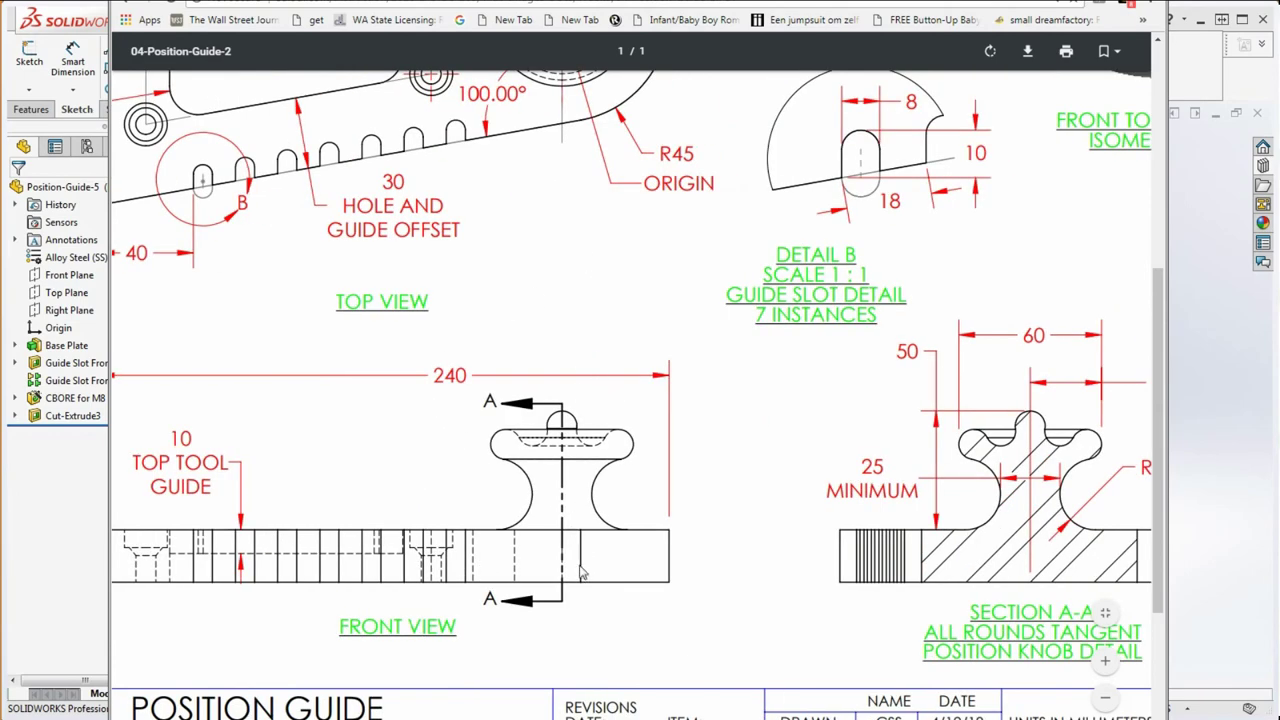
pyautogui.hscroll(10, 942, 703)
pyautogui.hscroll(-6, 1144, 711)
pyautogui.hscroll(1, 631, 395)
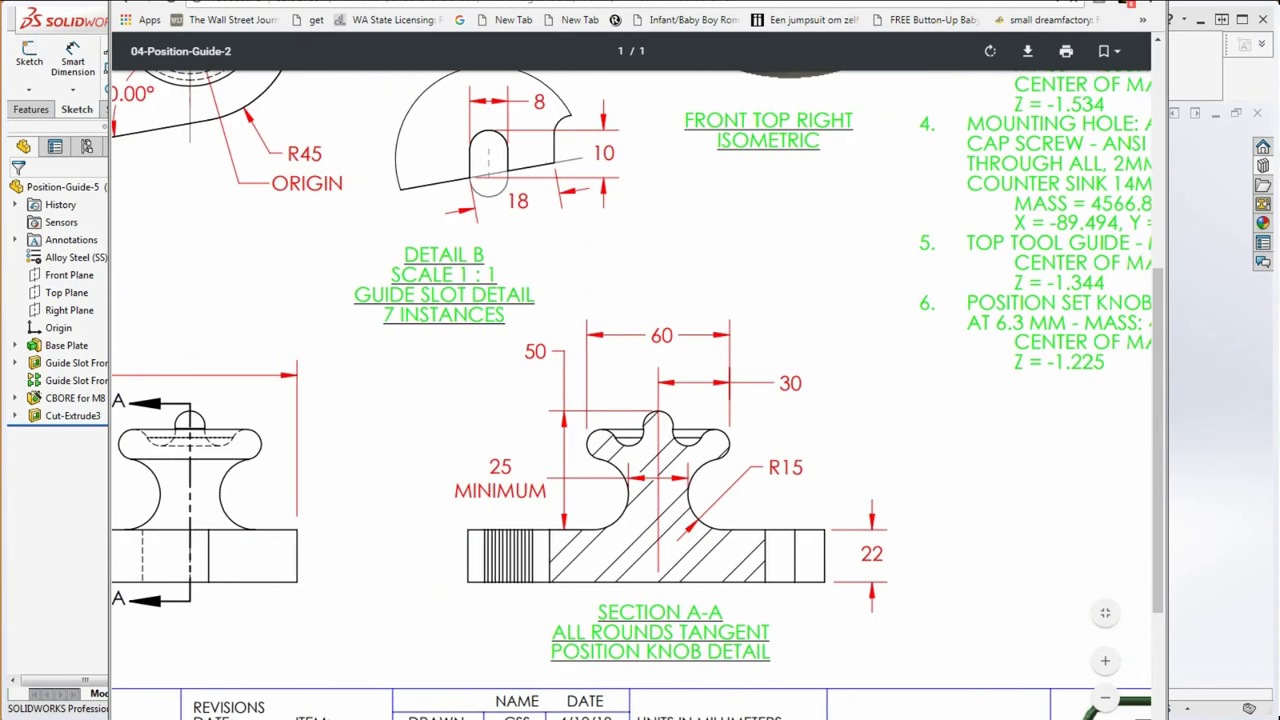
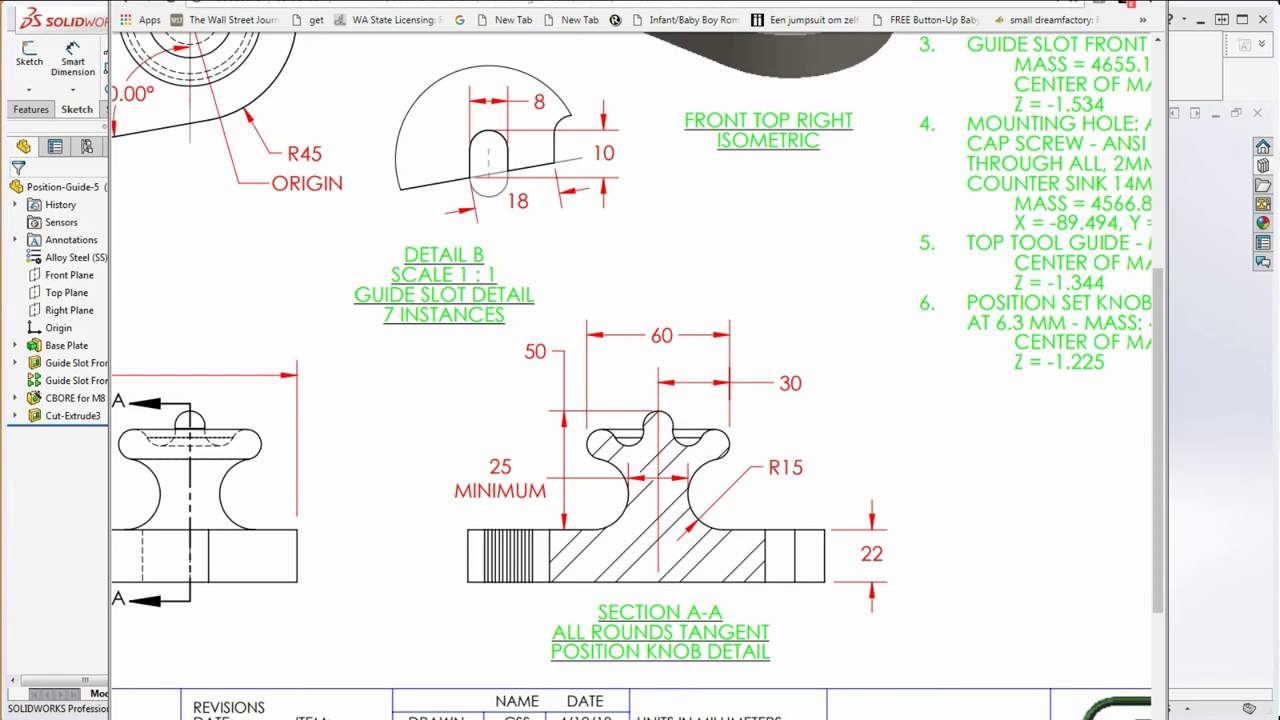
pyautogui.hotkey('ctrl', 'Right')
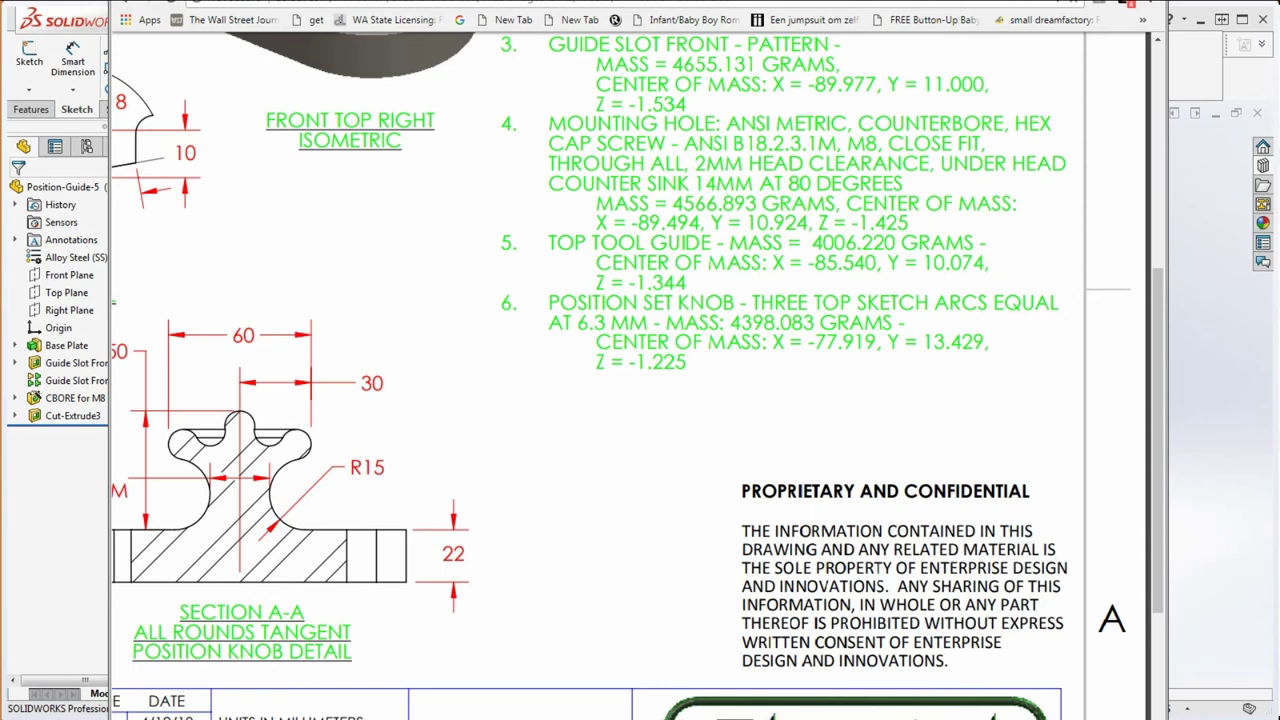
pyautogui.moveTo(327, 458); pyautogui.dragTo(672, 458, button='middle')
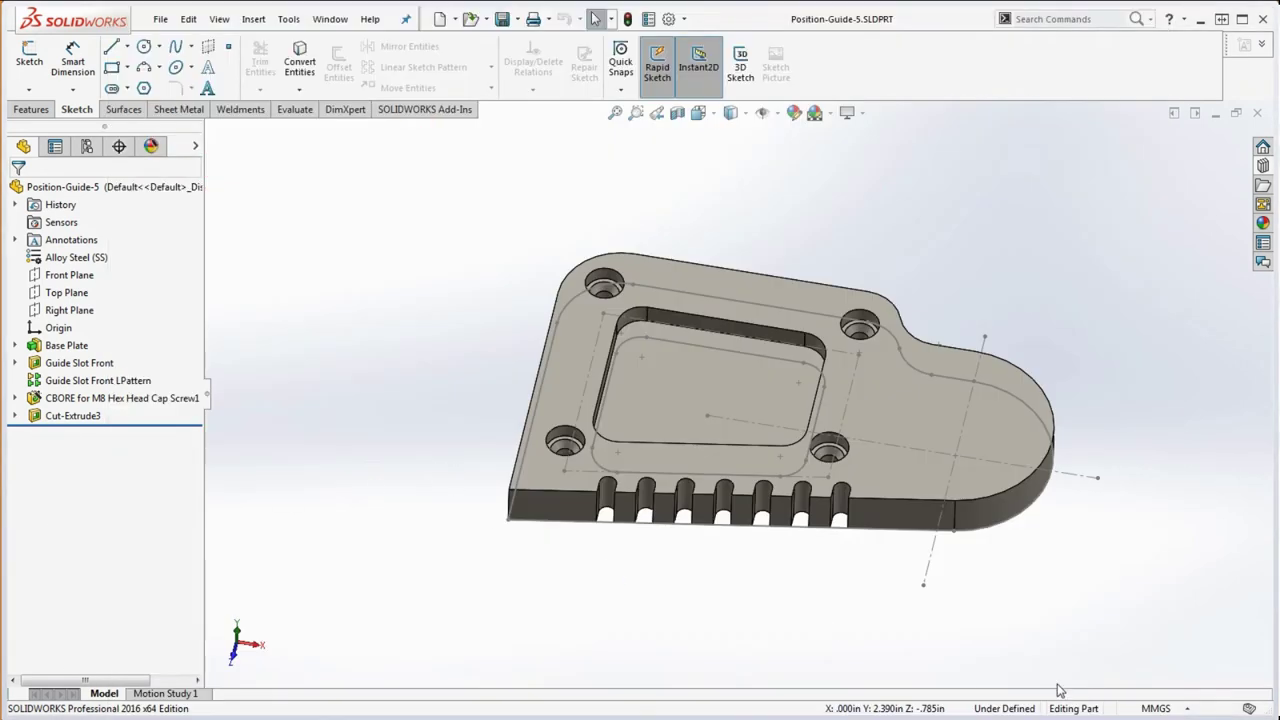
# Rename the pocket cut feature as "Top Tool Guide".
pyautogui.moveTo(1028, 690); pyautogui.dragTo(1014, 609, button='middle')
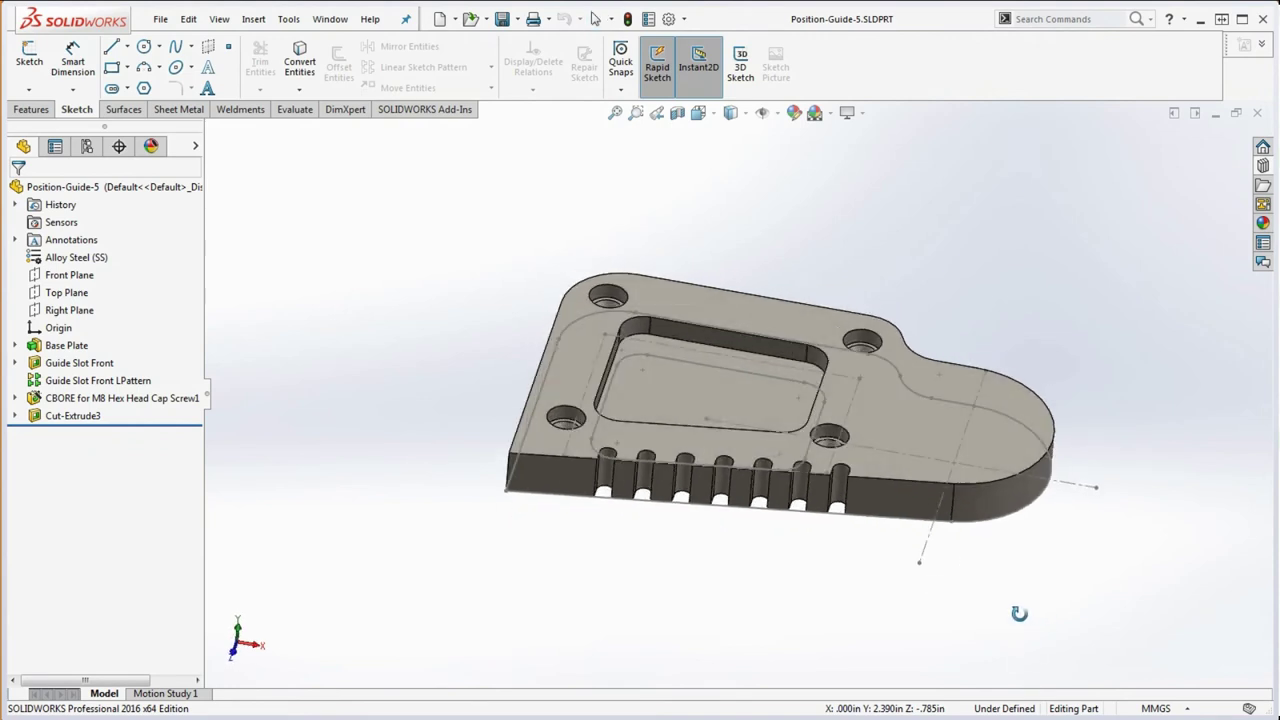
pyautogui.click(68, 416)
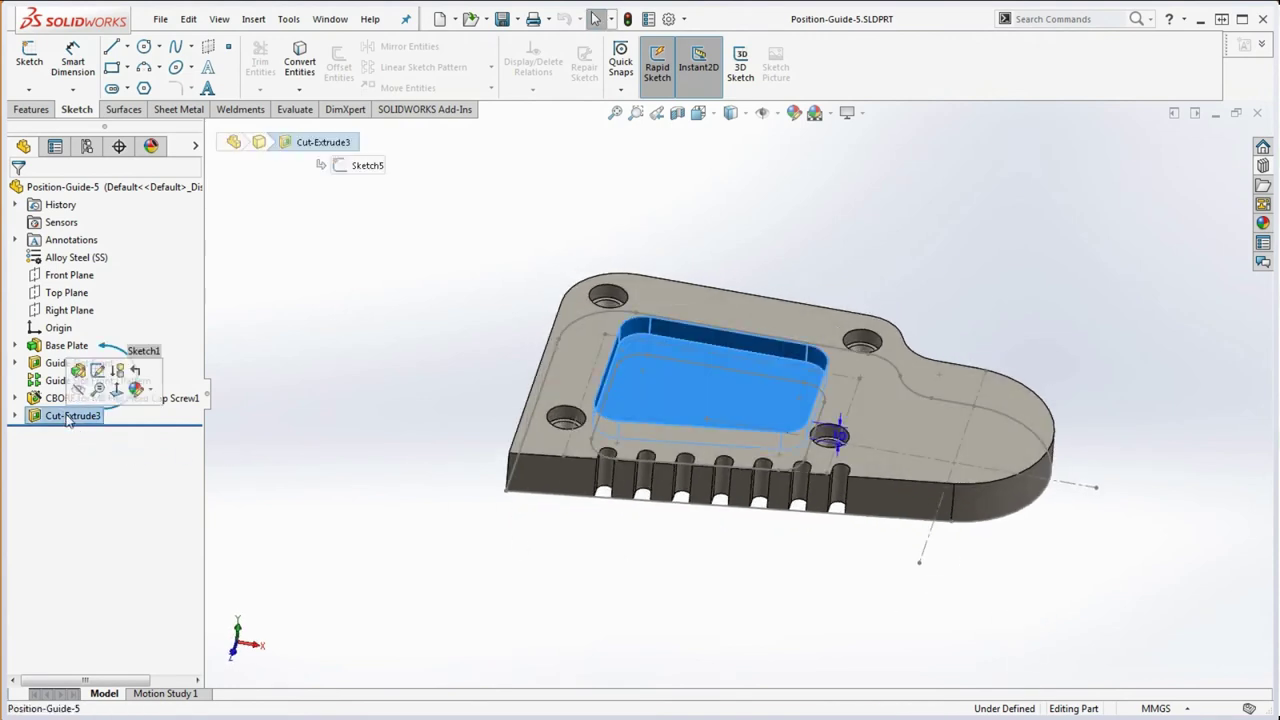
pyautogui.press('F2')
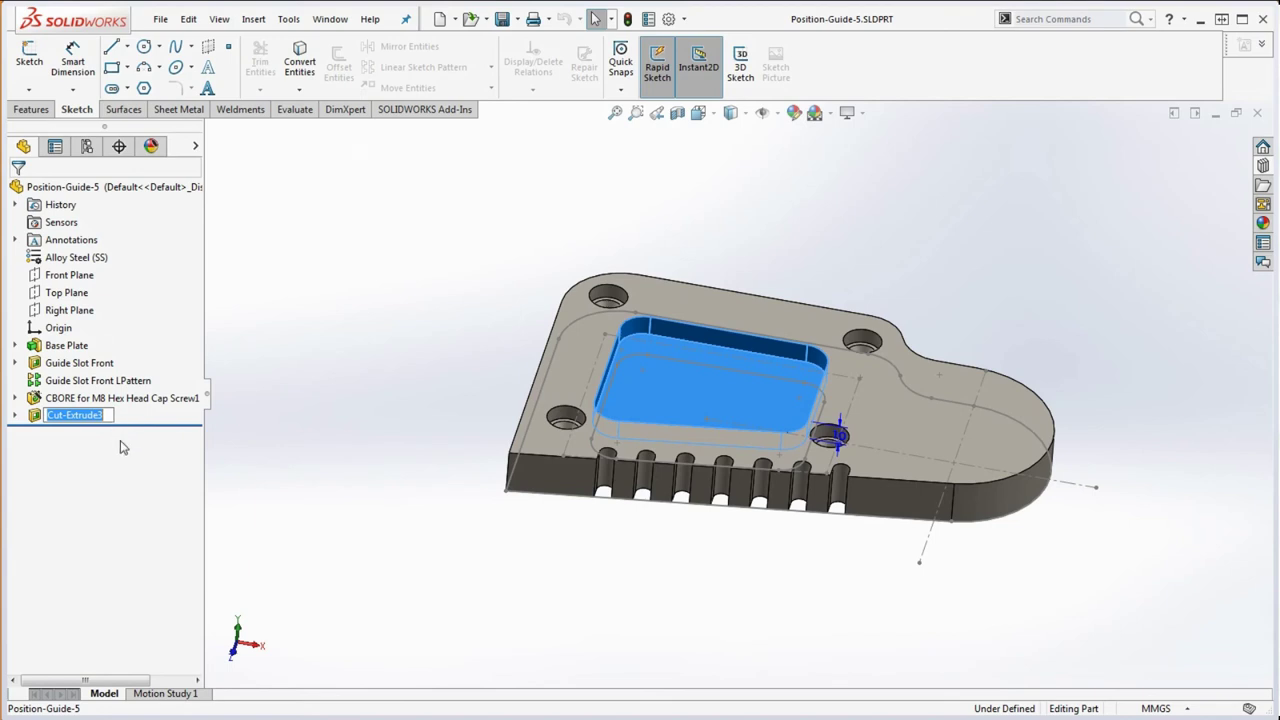
pyautogui.write('tOP')
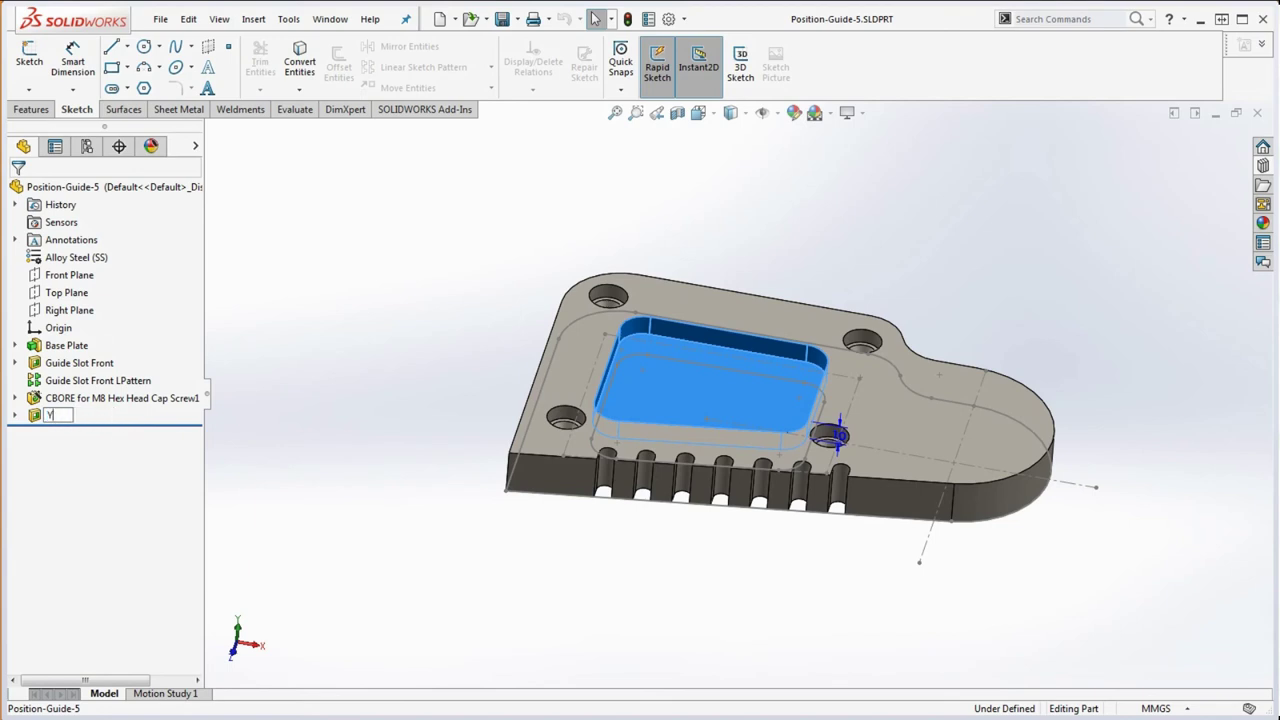
pyautogui.write('op Tool Guide')
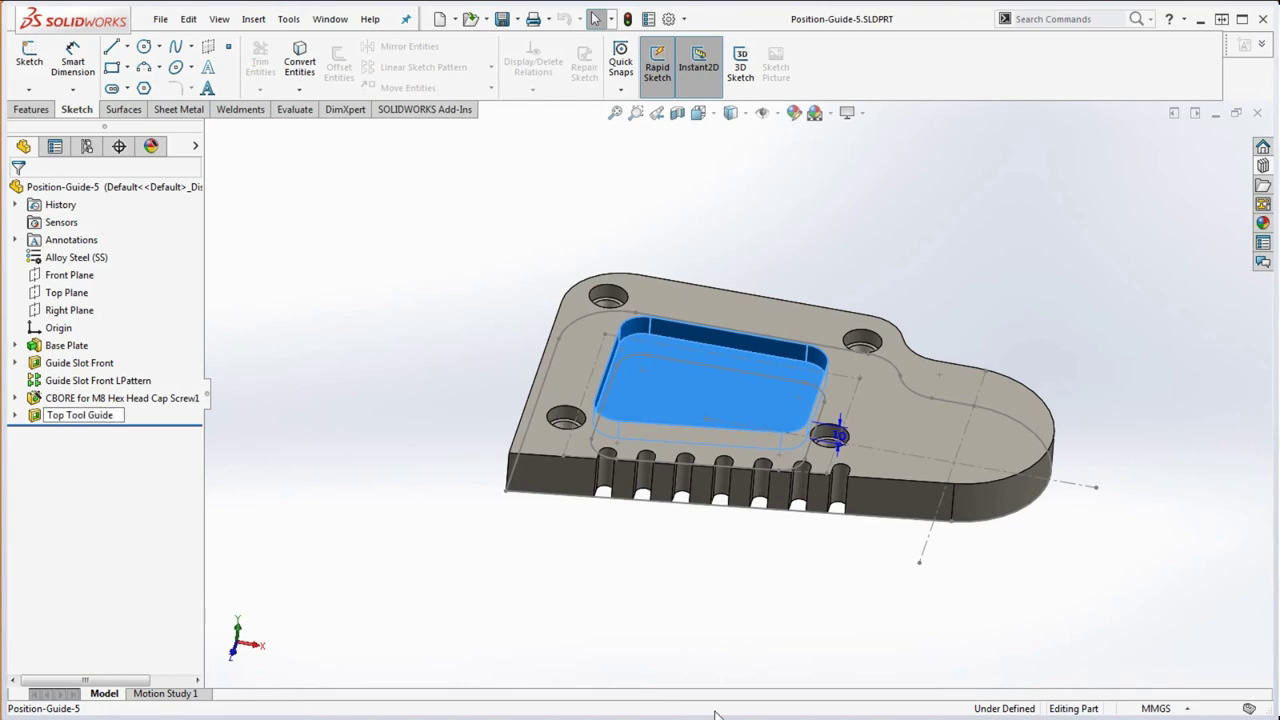
pyautogui.click(400, 489)
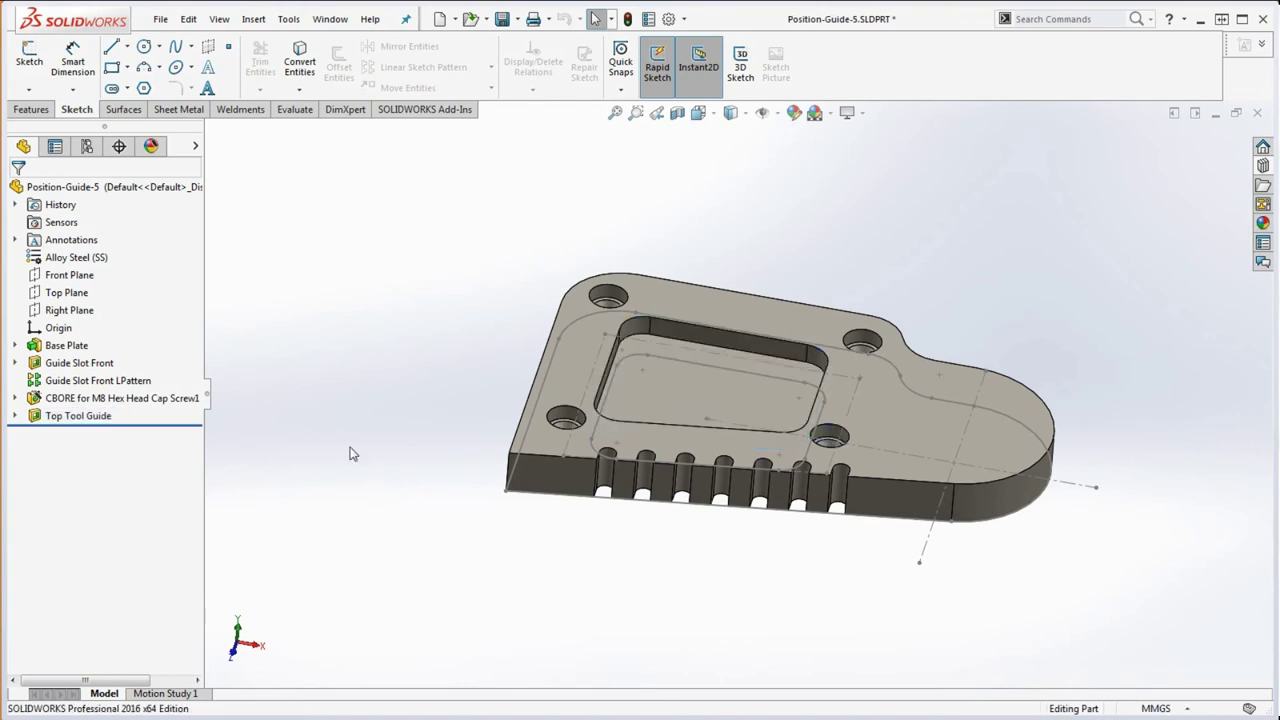
# Start a sketch on the Right Plane and draw a vertical centerline about 126 mm long upward from the origin.
pyautogui.click(69, 310)
pyautogui.click(30, 60)
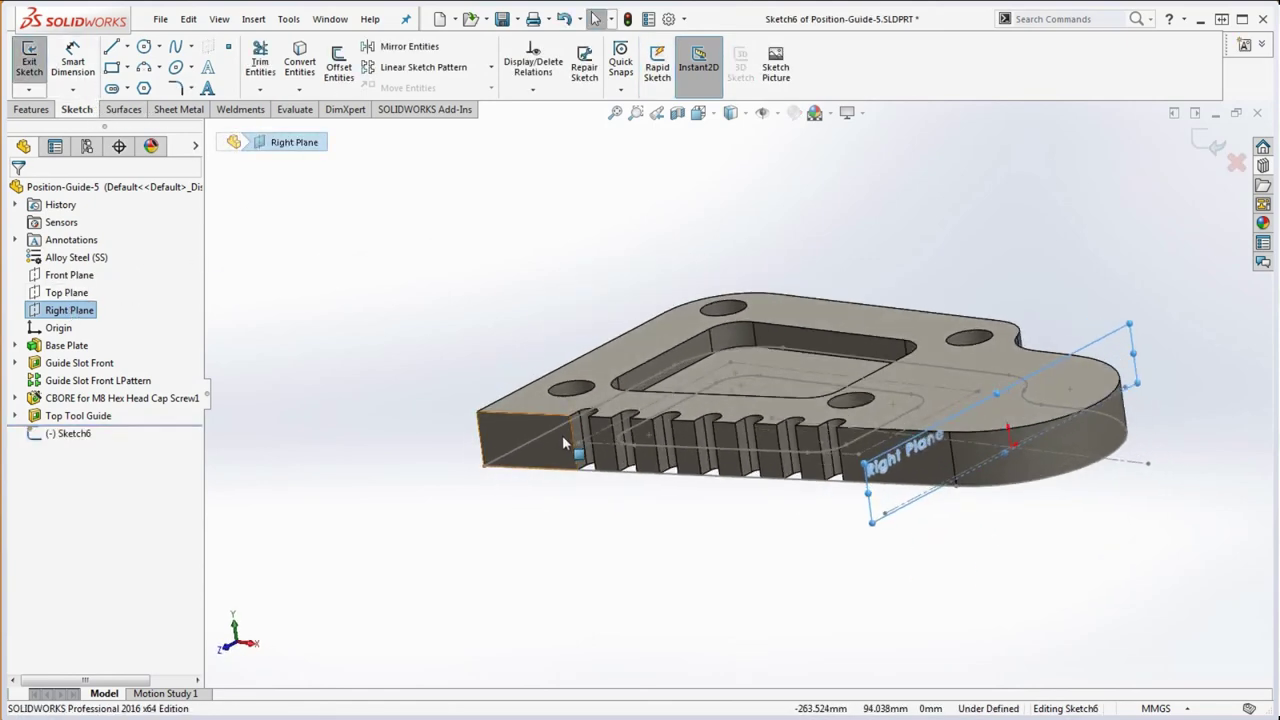
pyautogui.click(127, 46)
pyautogui.click(135, 84)
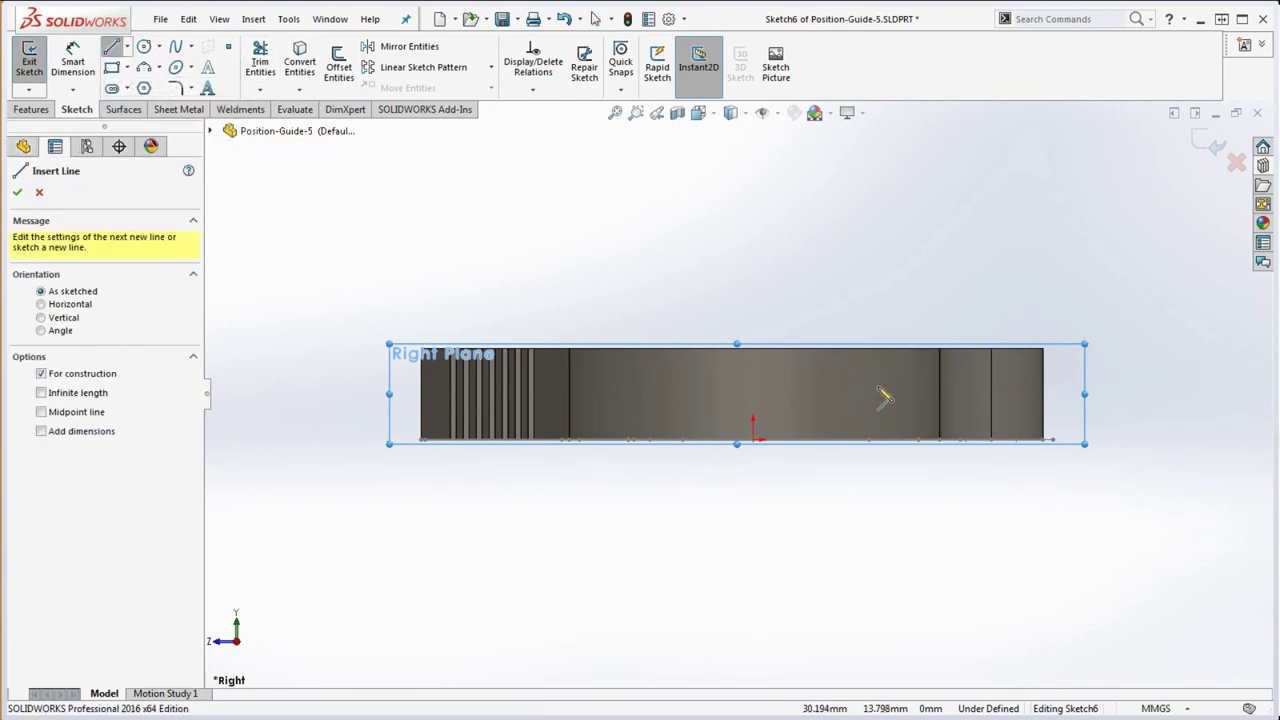
pyautogui.click(753, 440)
pyautogui.scroll(3, 738, 395)
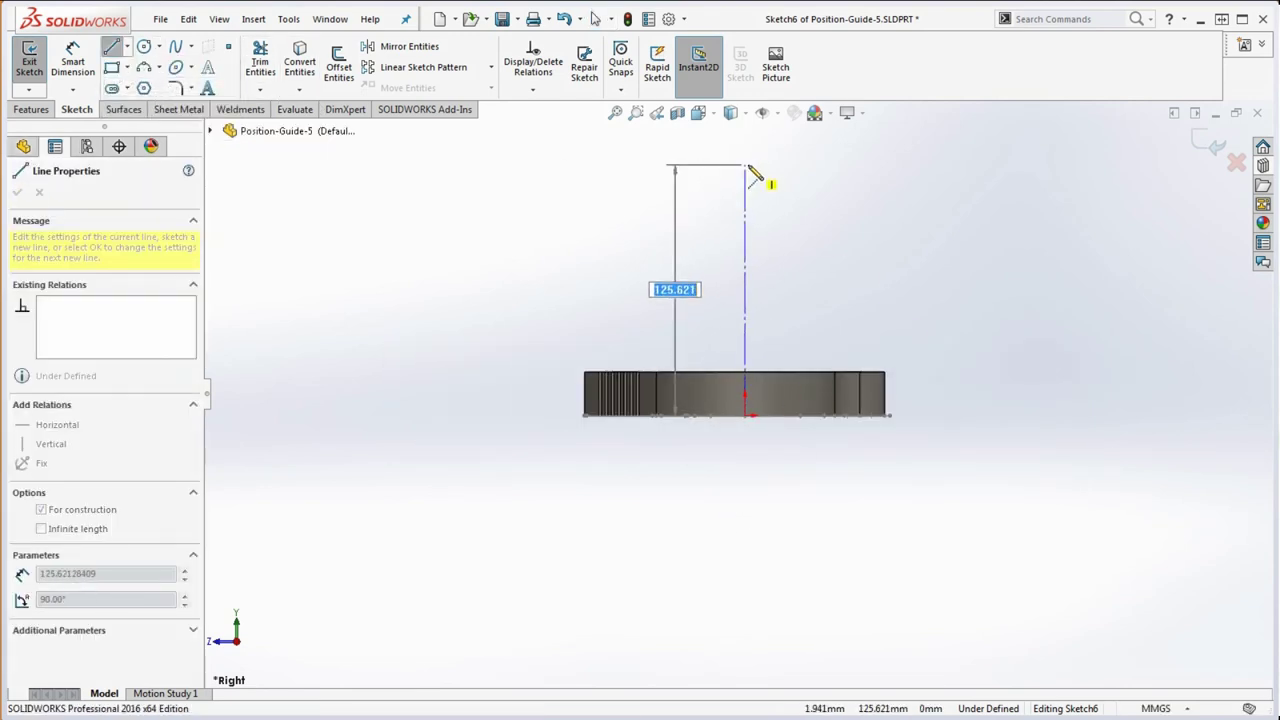
pyautogui.click(752, 173)
pyautogui.press('Escape')
pyautogui.scroll(-3, 877, 400)
pyautogui.press('f')
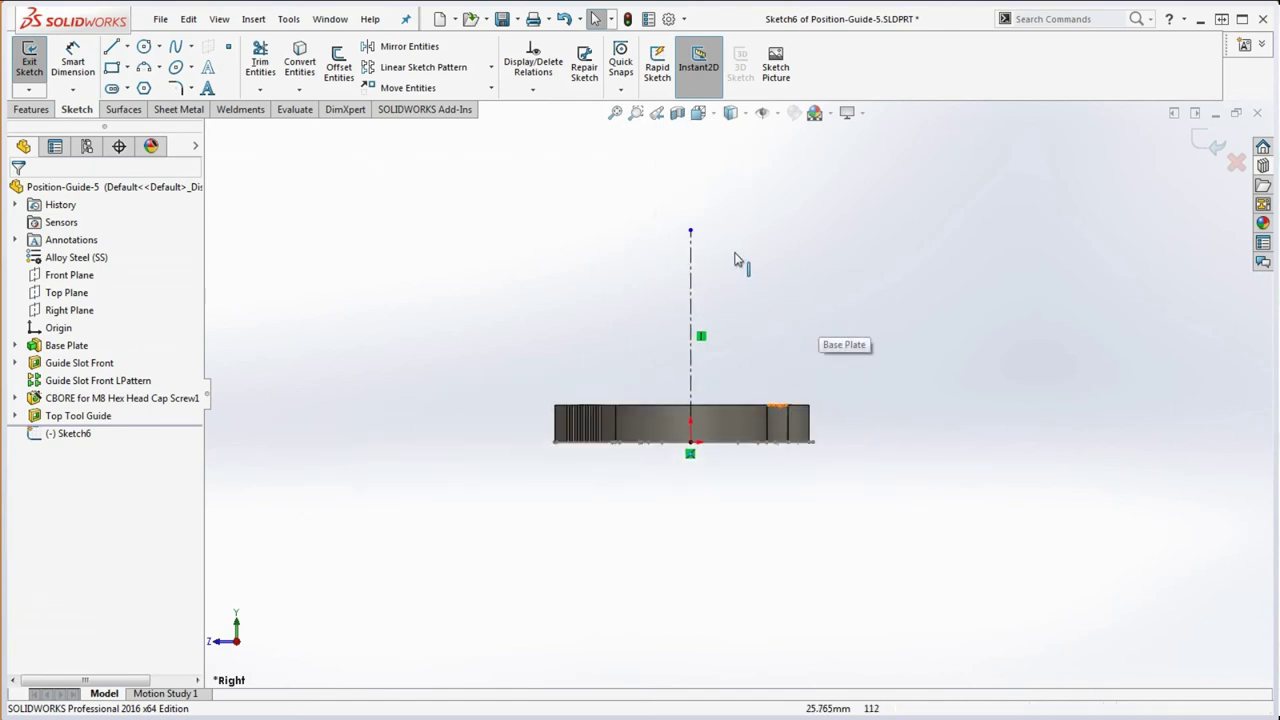
# Sketch a three-point arc of about 27 mm radius rising from the plate's upper edge and bulging toward the centerline.
pyautogui.click(146, 70)
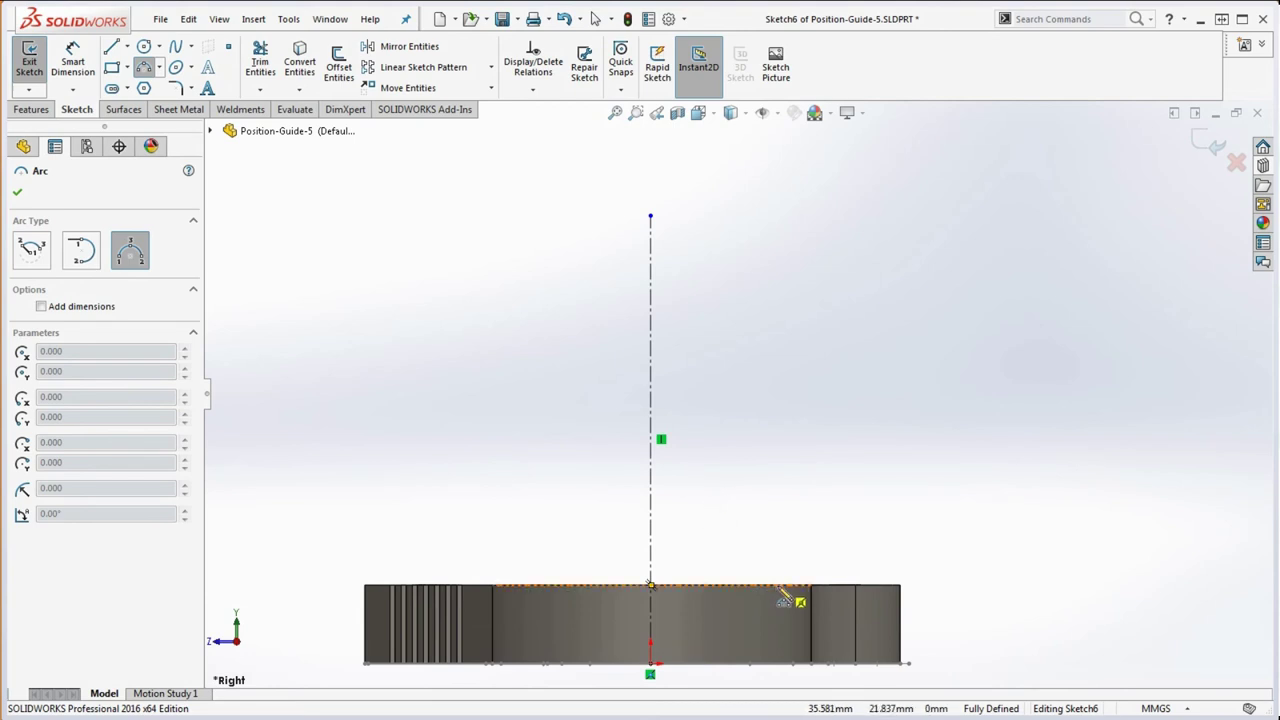
pyautogui.click(777, 585)
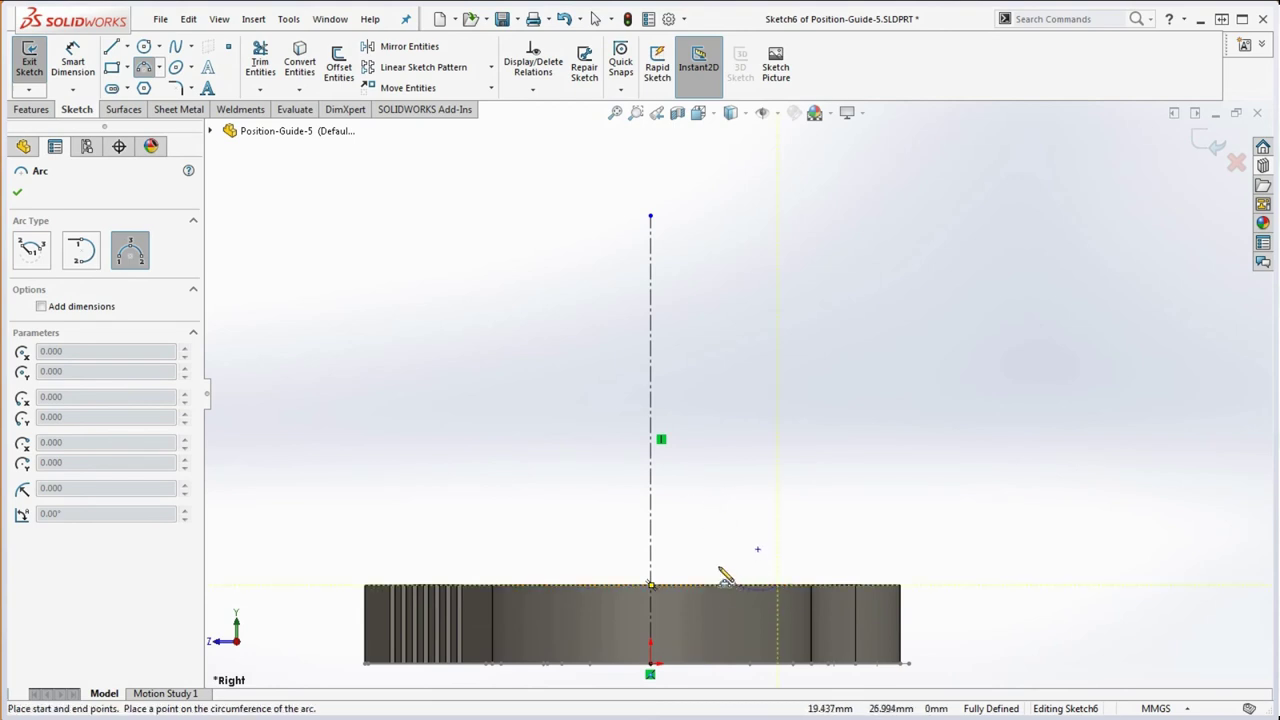
pyautogui.click(708, 427)
pyautogui.click(683, 491)
pyautogui.press('Escape')
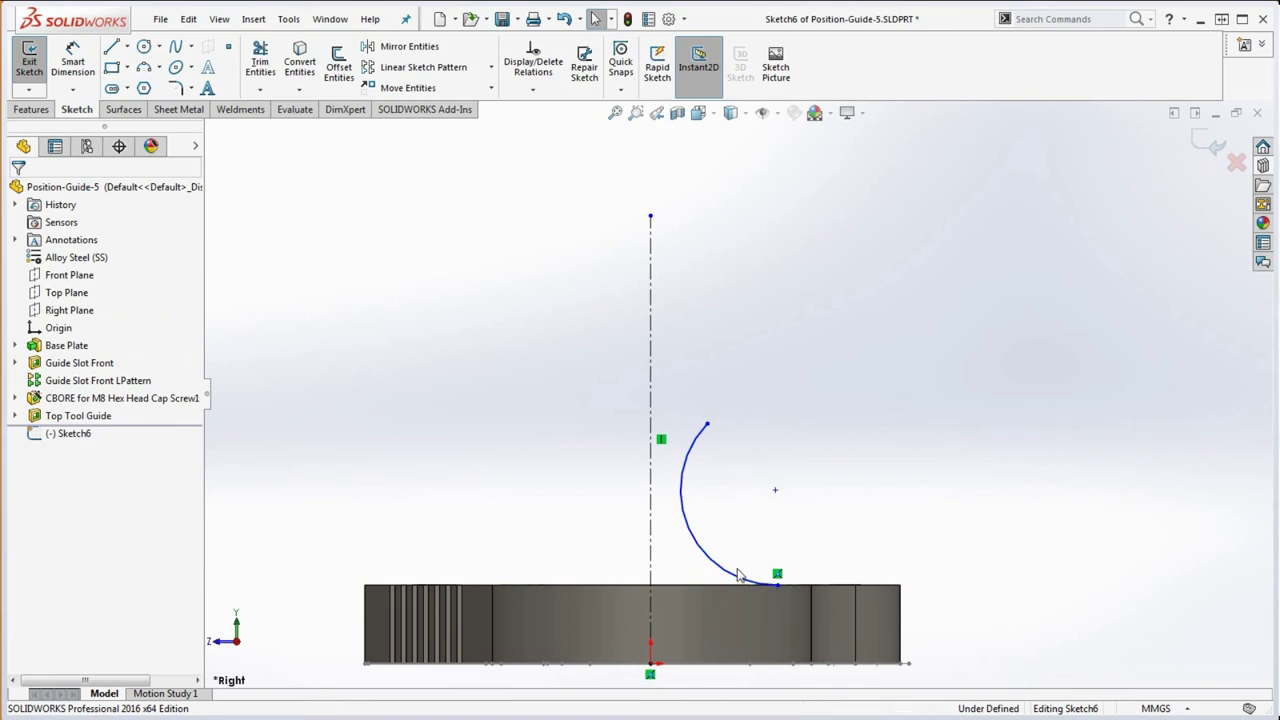
# Make the arc tangent to the plate's upper edge.
pyautogui.click(738, 577)
pyautogui.keyDown('ctrl'); pyautogui.click(723, 586); pyautogui.keyUp('ctrl')
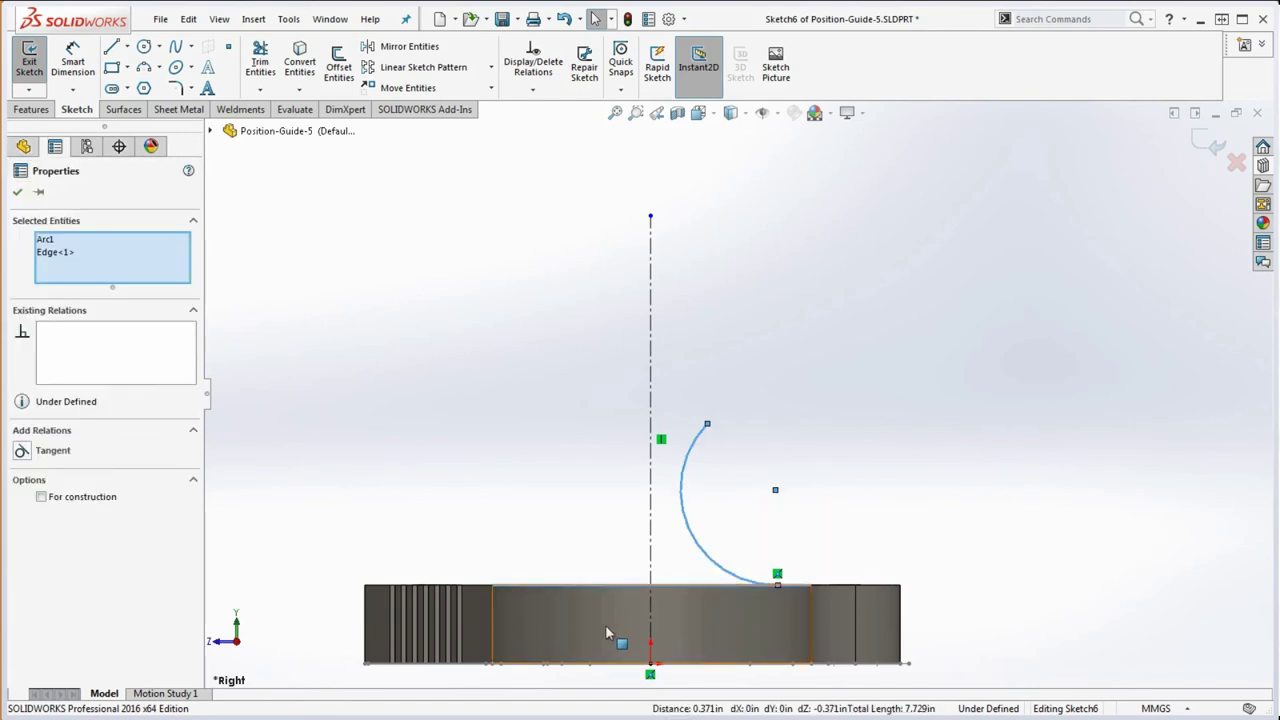
pyautogui.click(20, 452)
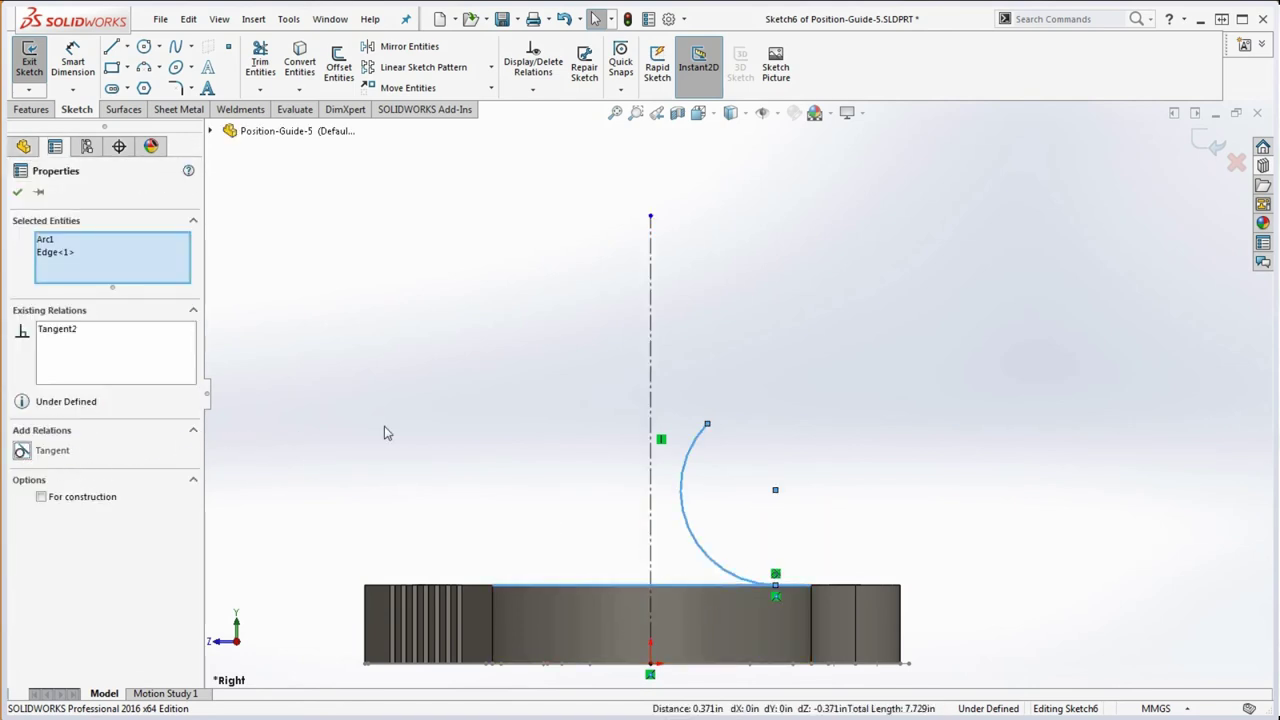
pyautogui.click(460, 417)
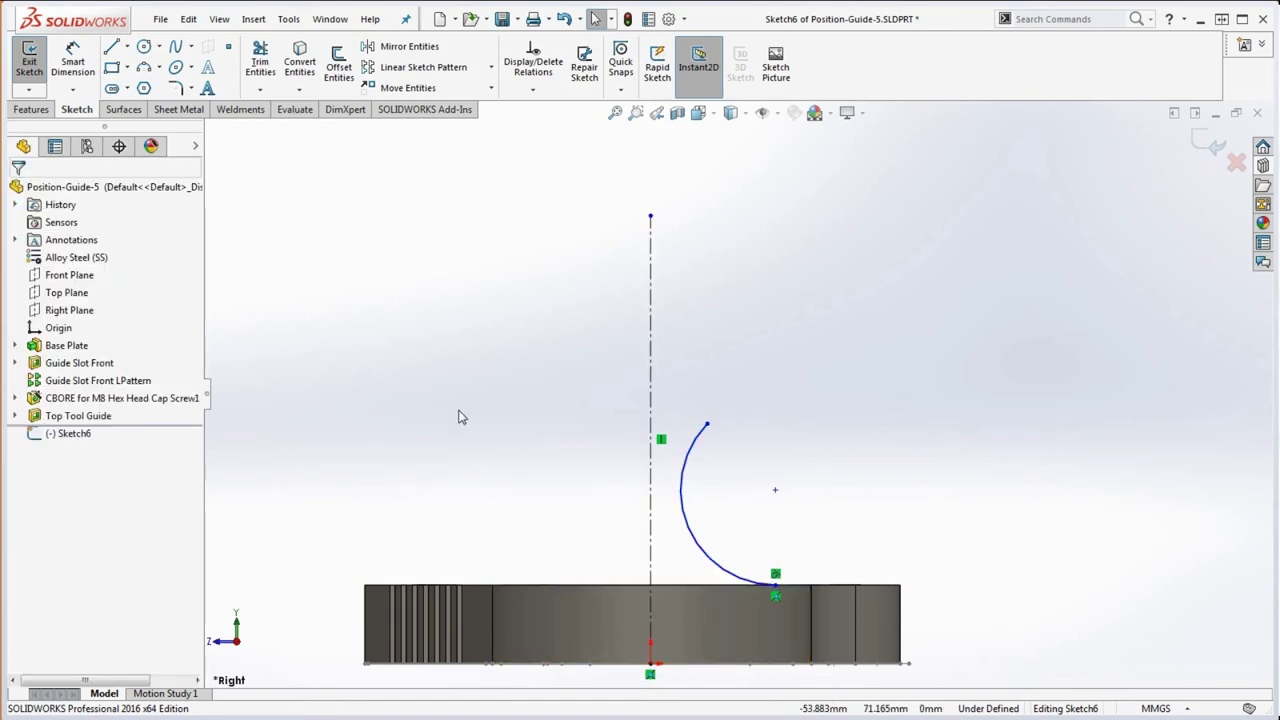
# Dimension the narrowest point of the arc about the centerline as a doubled distance of 25 mm.
pyautogui.click(72, 62)
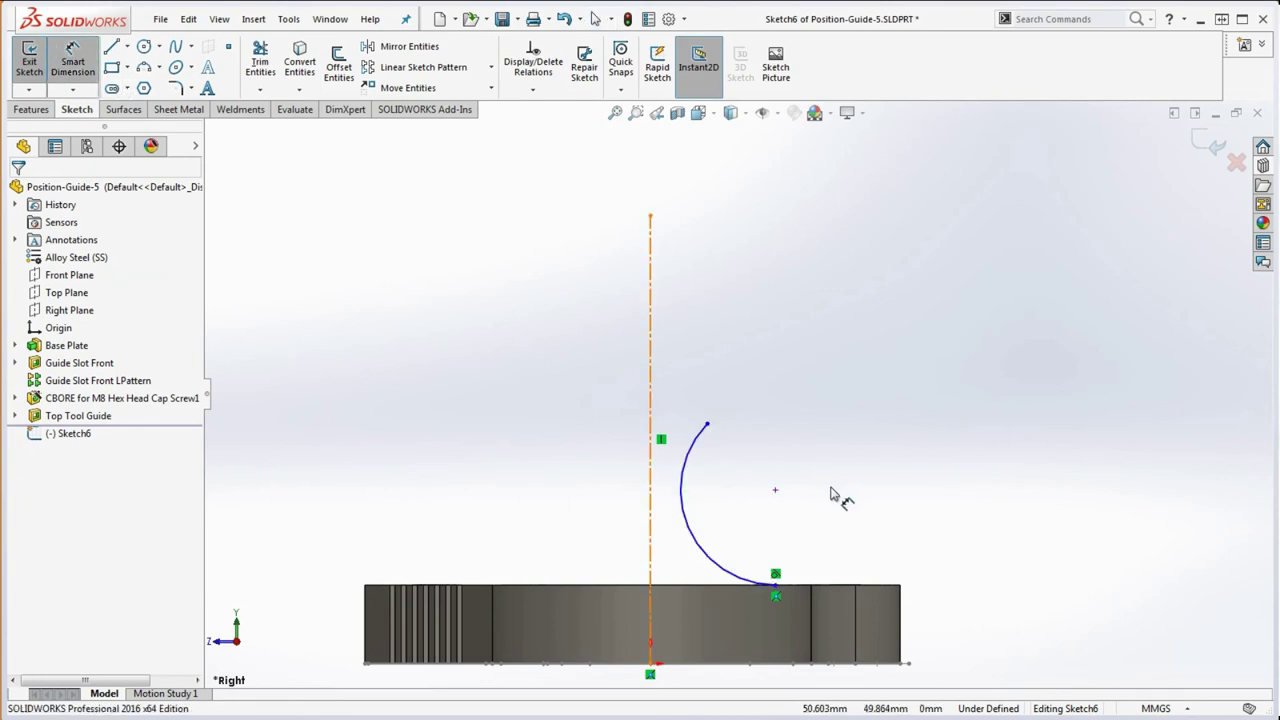
pyautogui.click(688, 528)
pyautogui.click(651, 528)
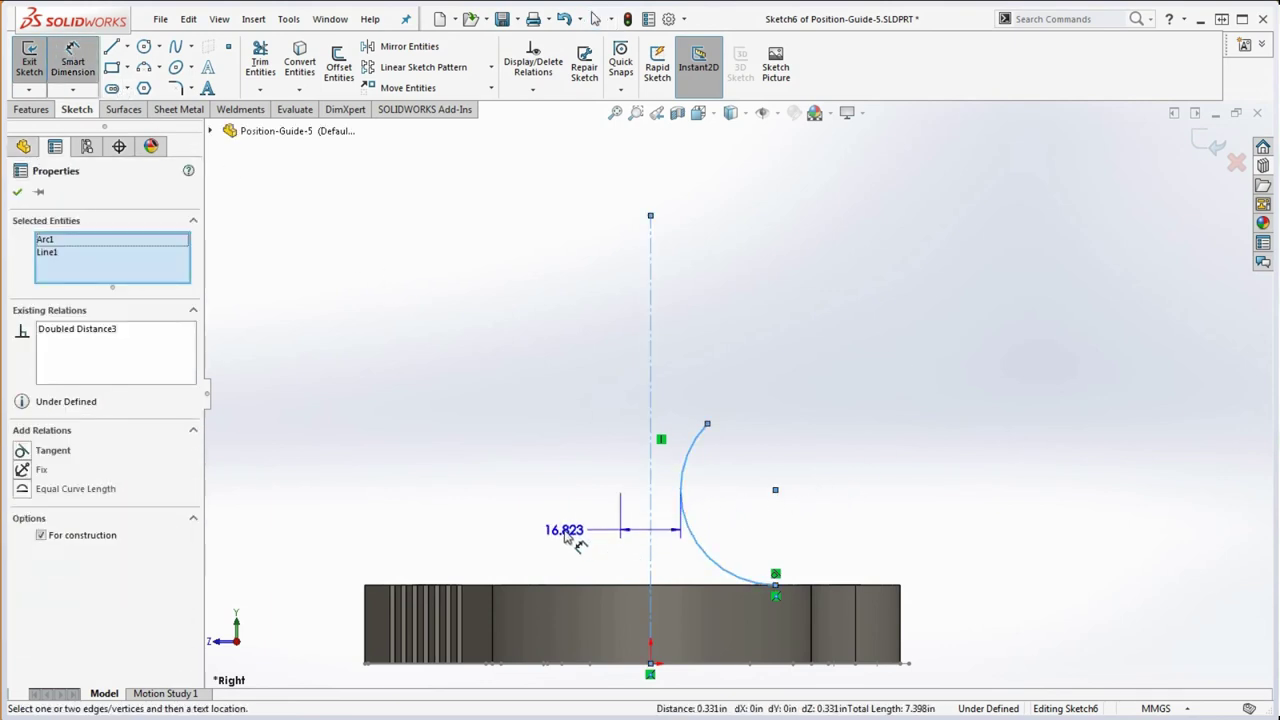
pyautogui.click(566, 538)
pyautogui.write('25')
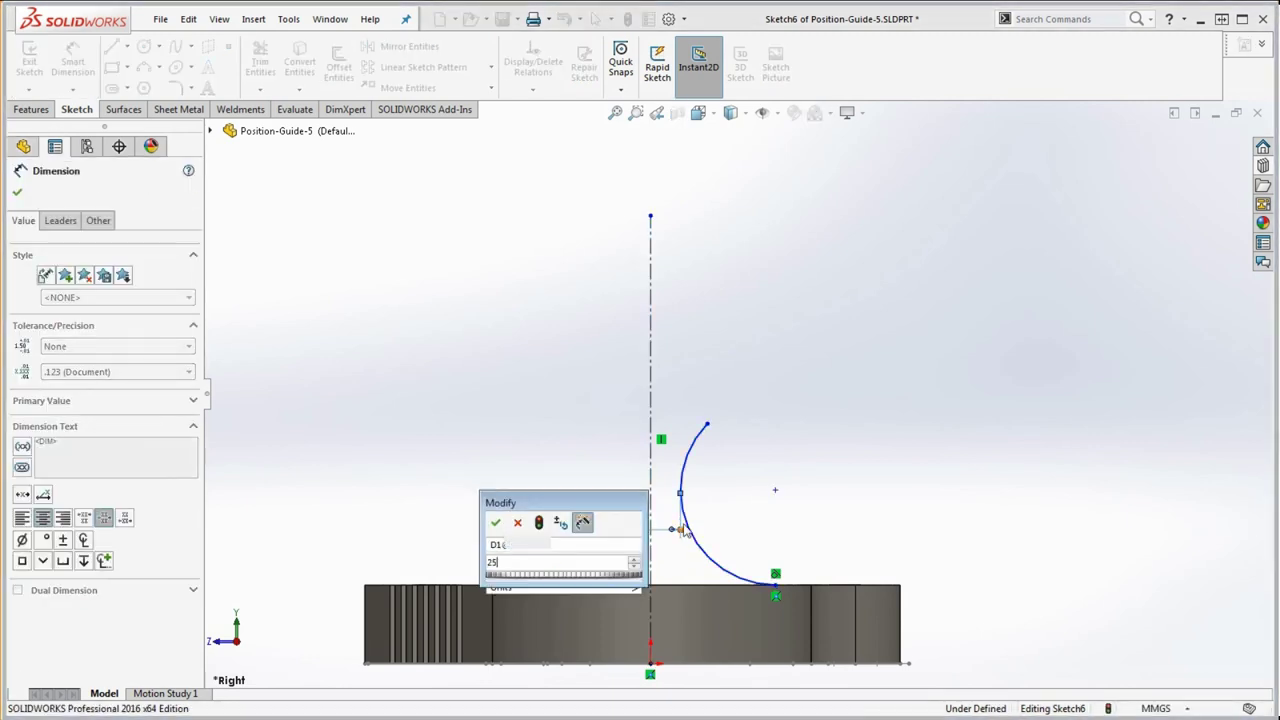
pyautogui.press('Return')
# Dimension the arc's radius as 15 mm.
pyautogui.click(703, 460)
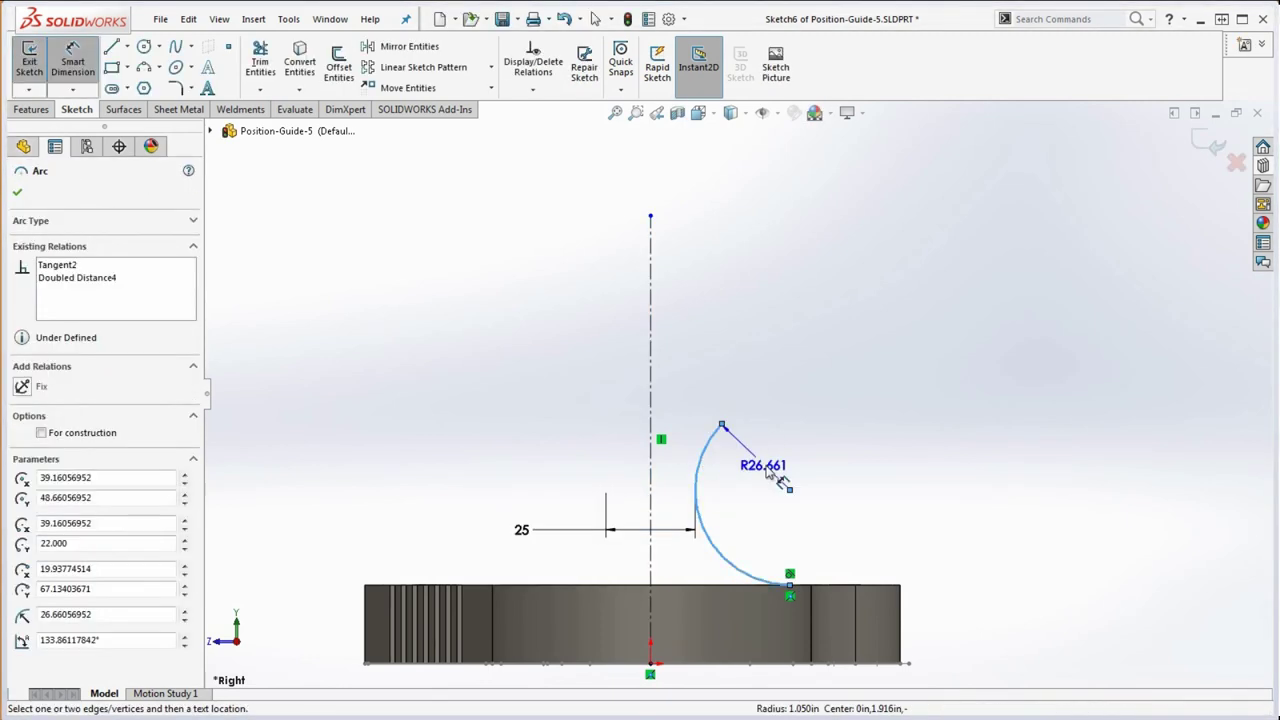
pyautogui.click(770, 518)
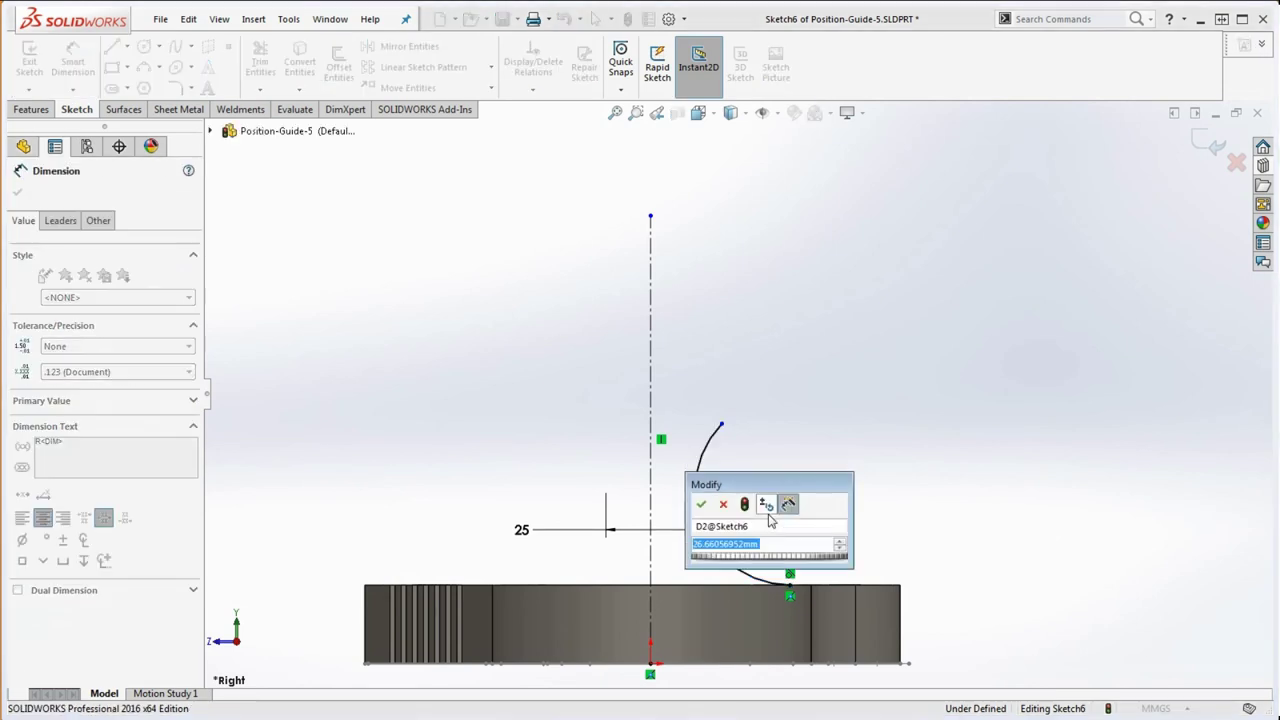
pyautogui.write('15')
pyautogui.press('Return')
pyautogui.press('Escape')
# Adjust the free upper end of the R15 arc and shorten the vertical centerline to about 81 mm.
pyautogui.scroll(-3, 740, 560)
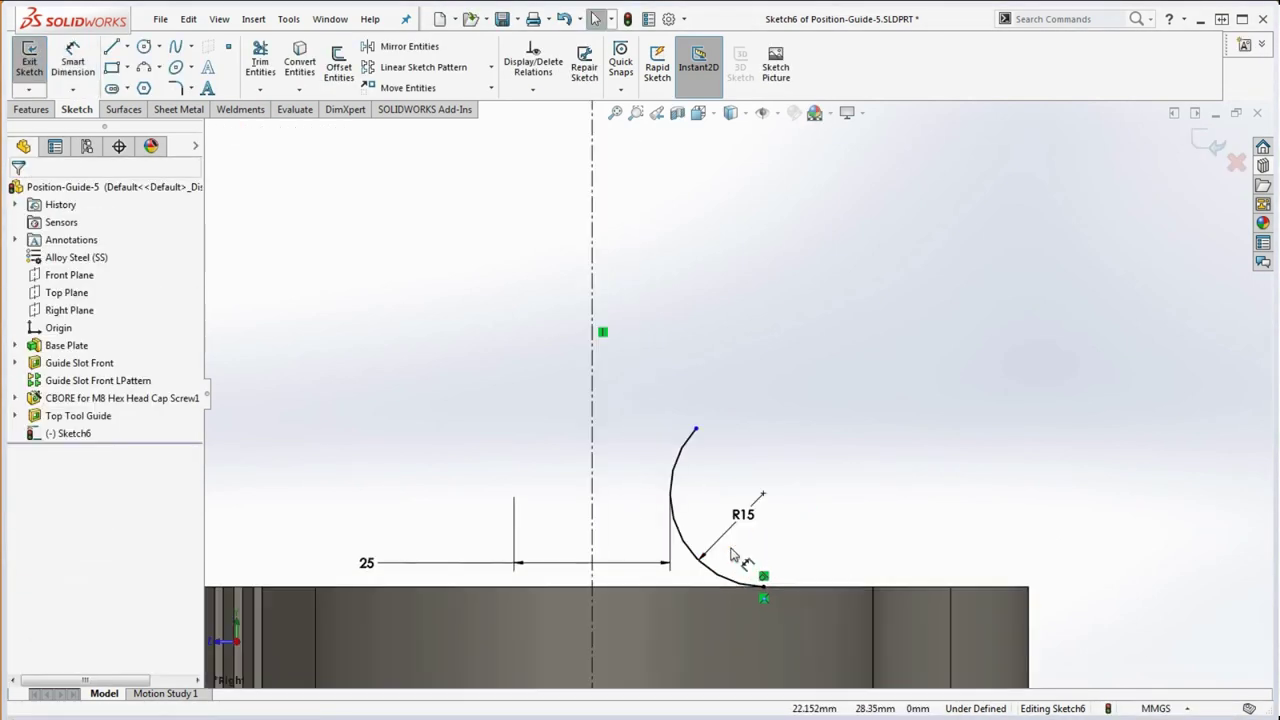
pyautogui.moveTo(697, 431); pyautogui.dragTo(741, 405)
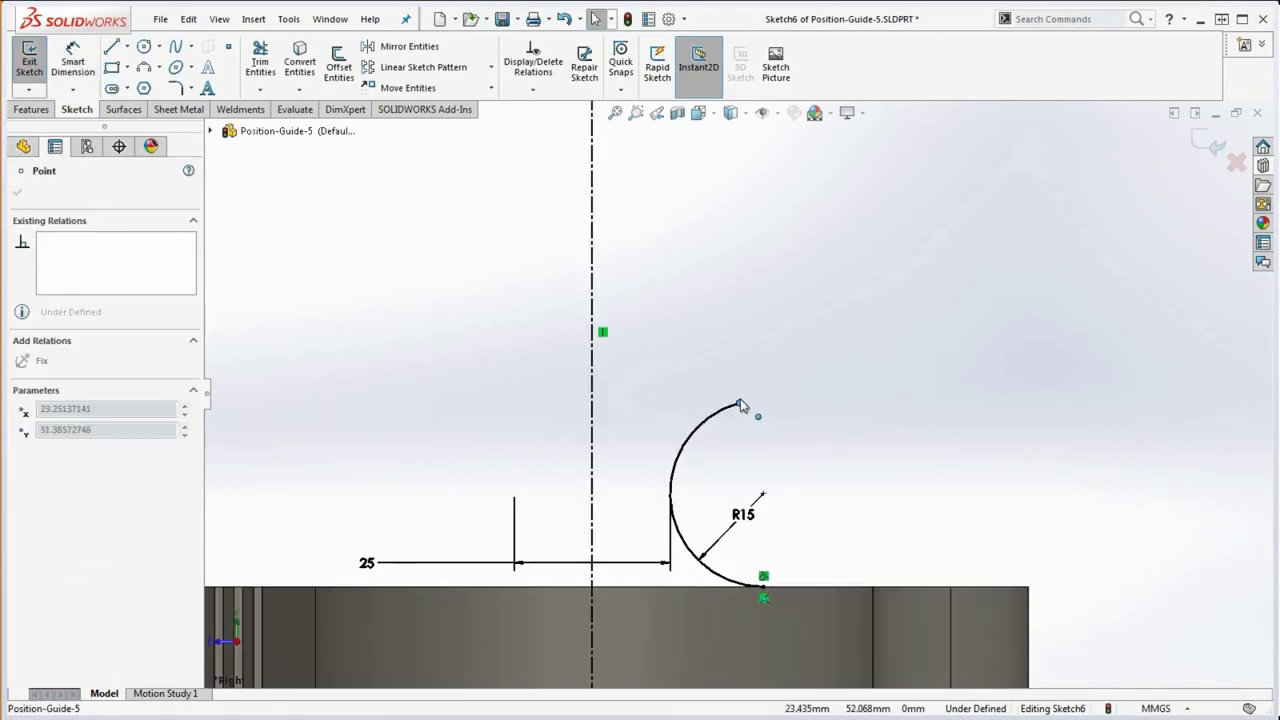
pyautogui.moveTo(685, 452); pyautogui.dragTo(695, 436)
pyautogui.click(791, 452)
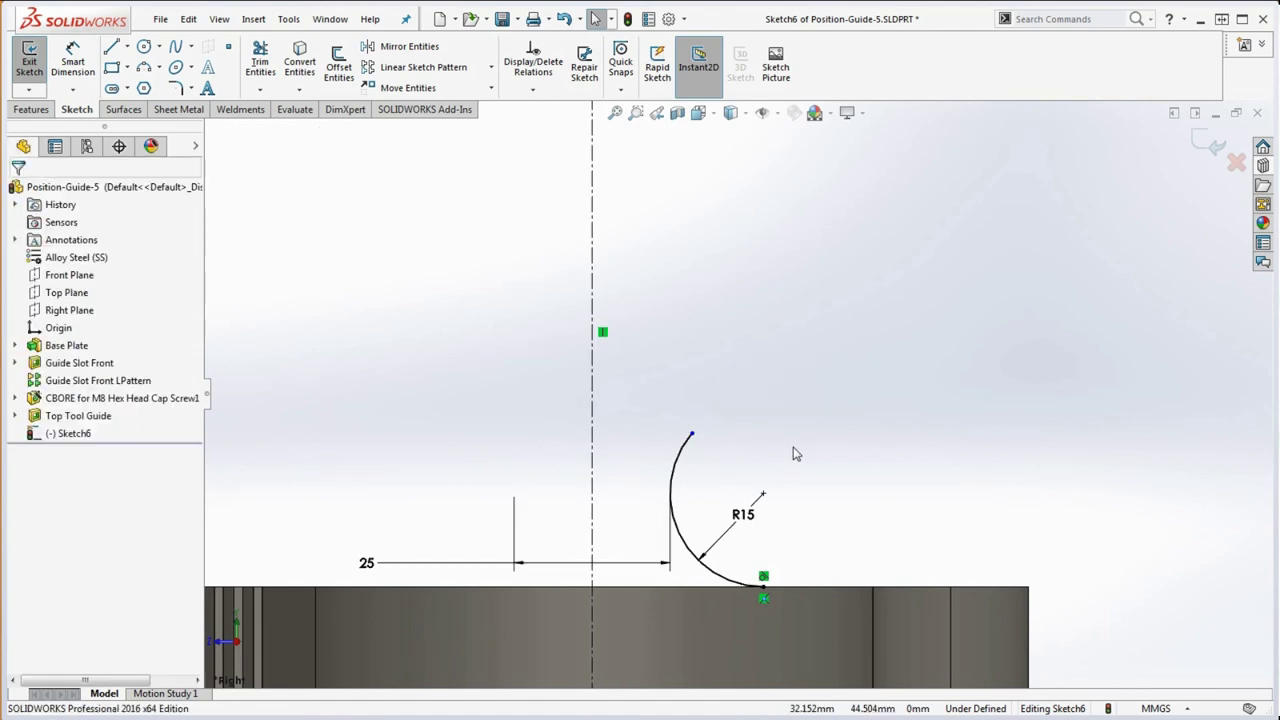
pyautogui.press('z')
pyautogui.scroll(-1, 798, 458)
pyautogui.scroll(4, 720, 282)
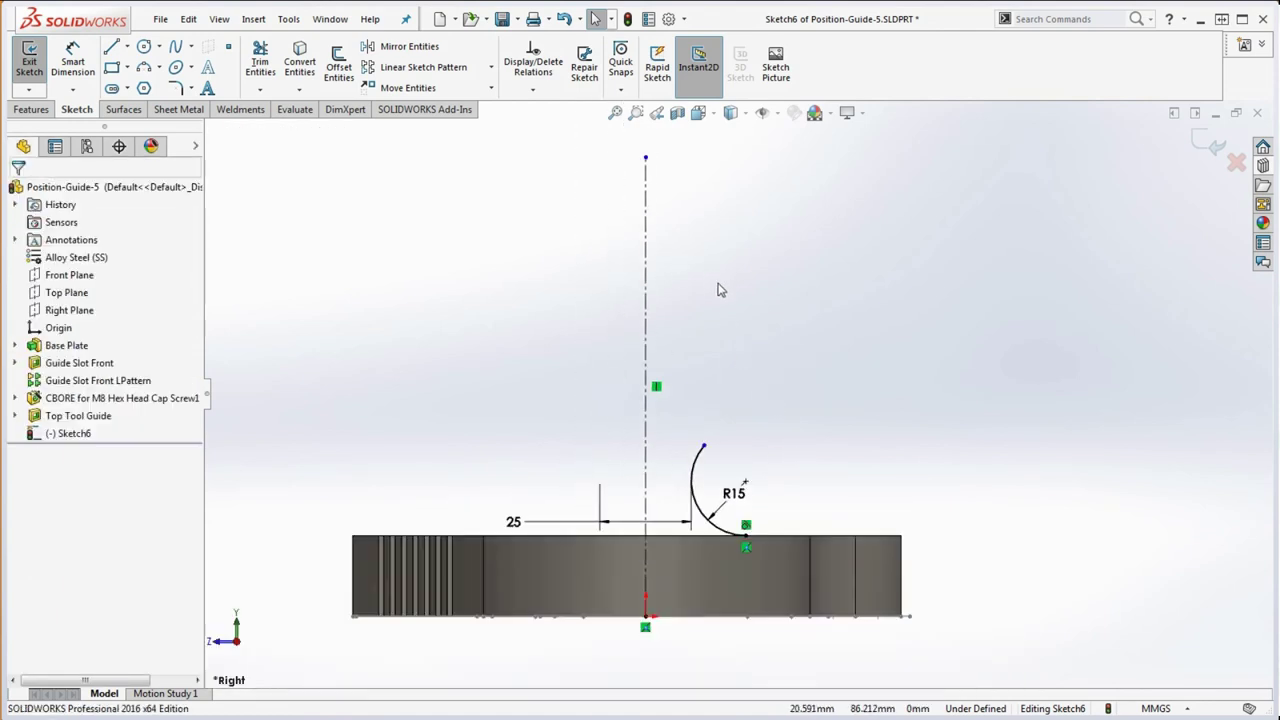
pyautogui.moveTo(685, 259); pyautogui.dragTo(695, 352)
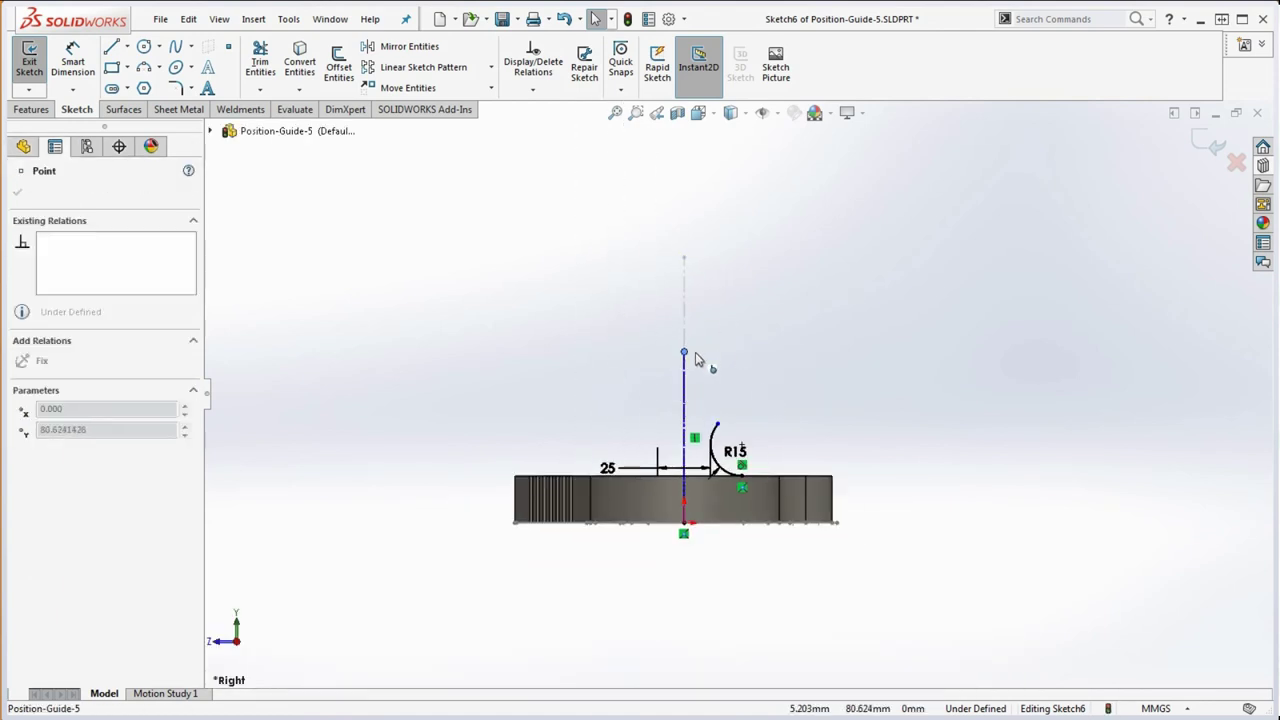
# Following the drawing's knob section, chain three tangent arcs from the R15 arc's free end to the centerline, the first about 4 mm in radius.
pyautogui.hotkey('alt', 'Tab')
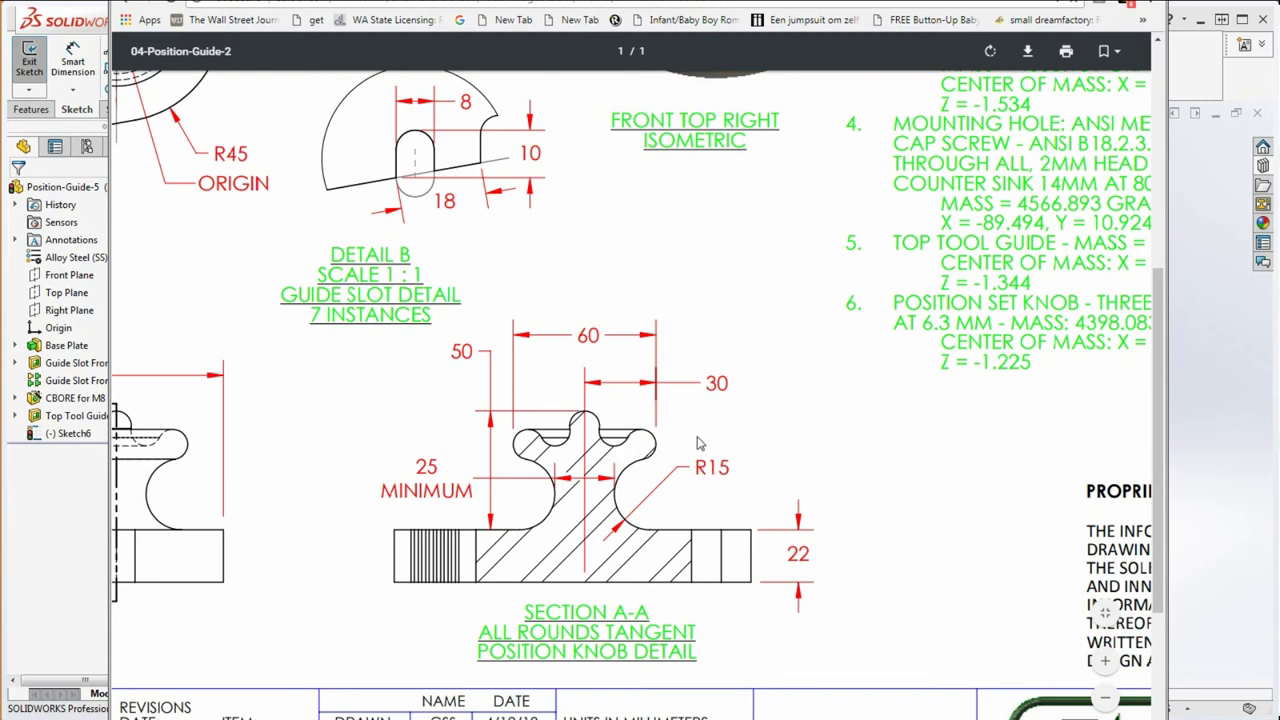
pyautogui.click(1216, 216)
pyautogui.scroll(-3, 731, 437)
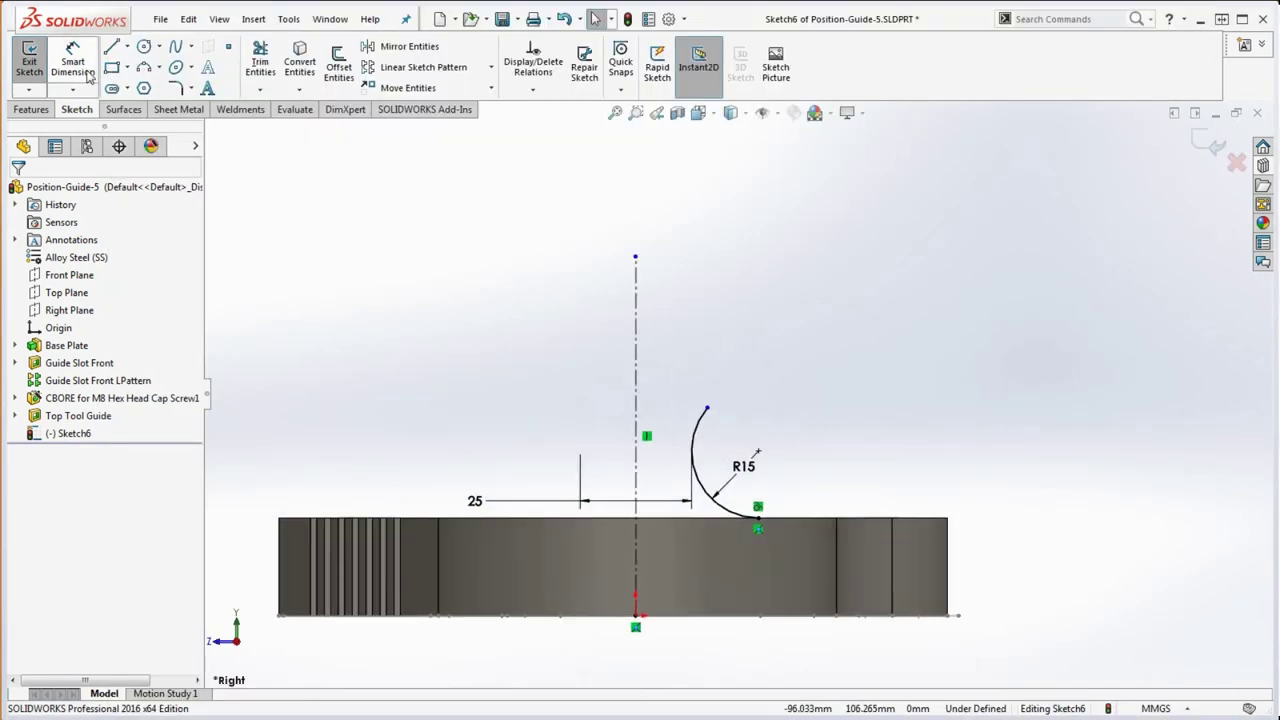
pyautogui.click(159, 68)
pyautogui.click(186, 107)
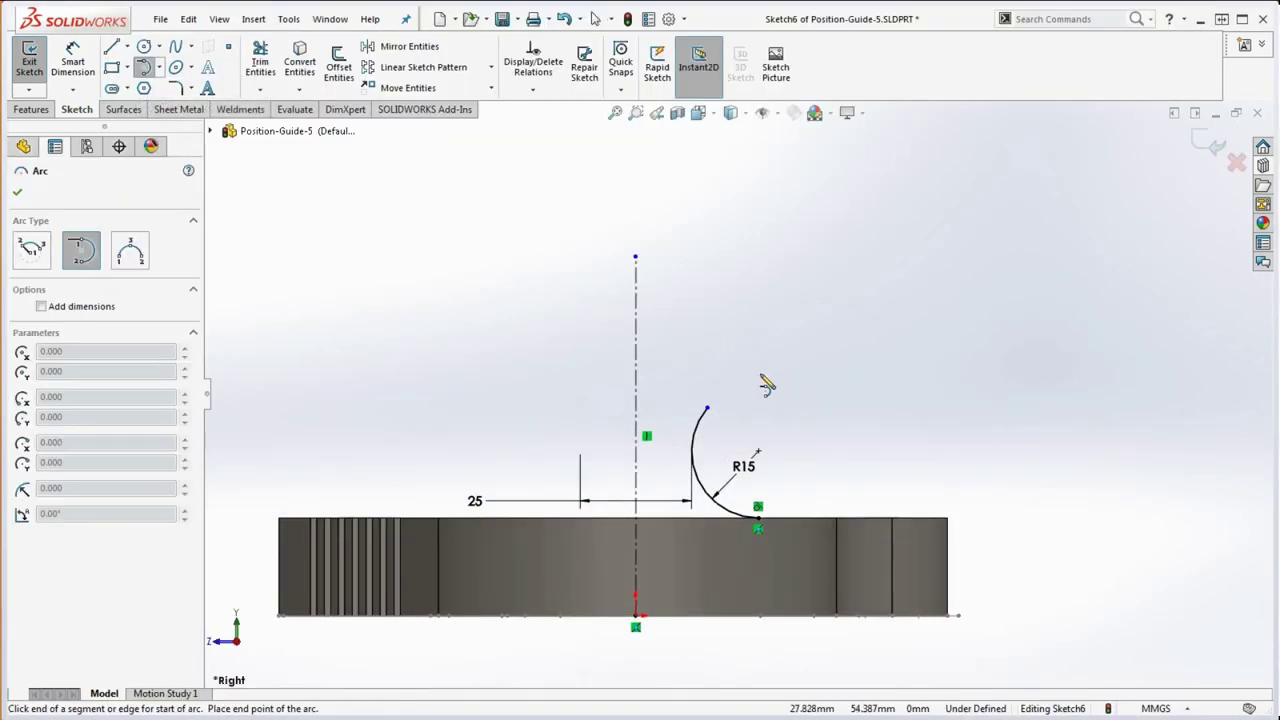
pyautogui.click(707, 409)
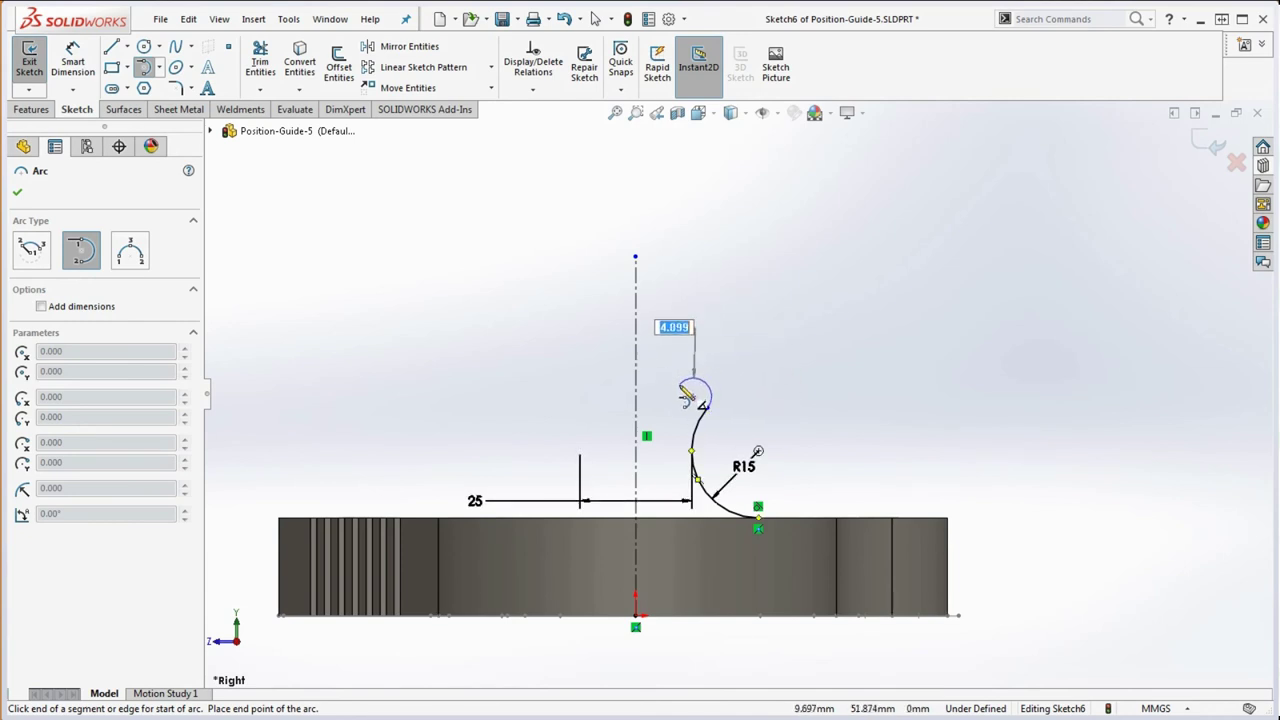
pyautogui.click(706, 400)
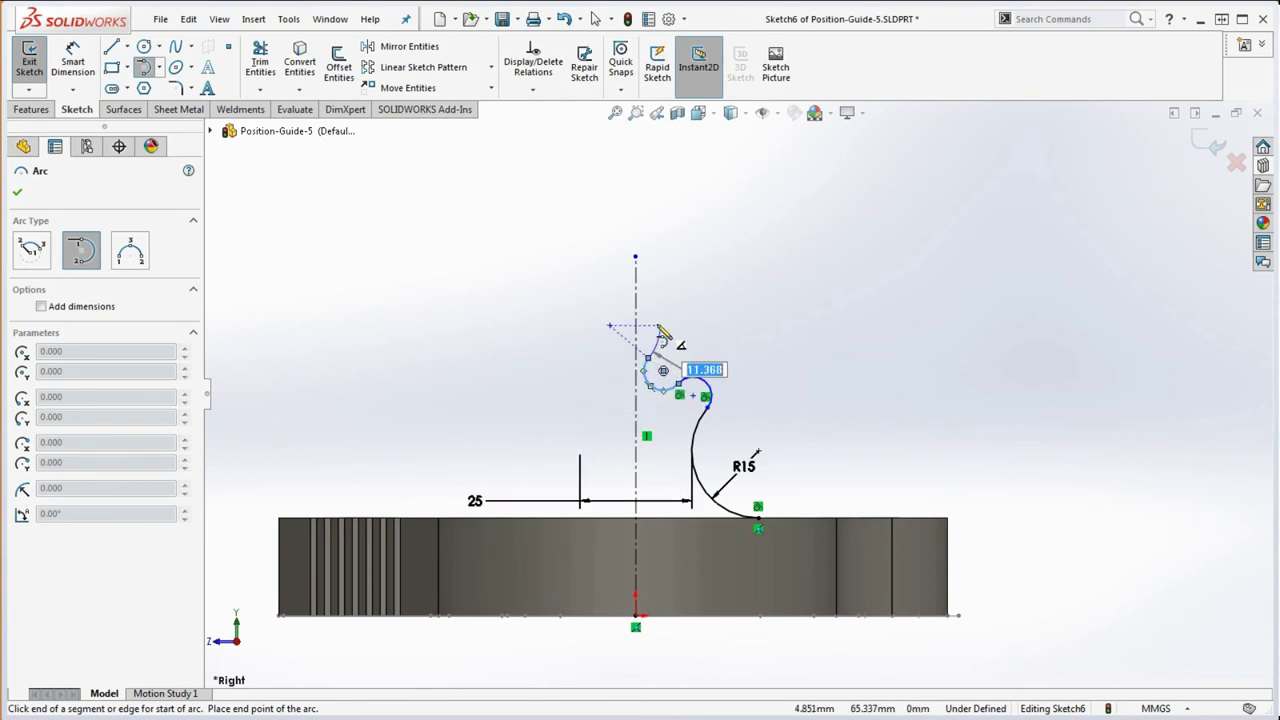
pyautogui.click(679, 383)
pyautogui.click(637, 316)
pyautogui.press('Escape')
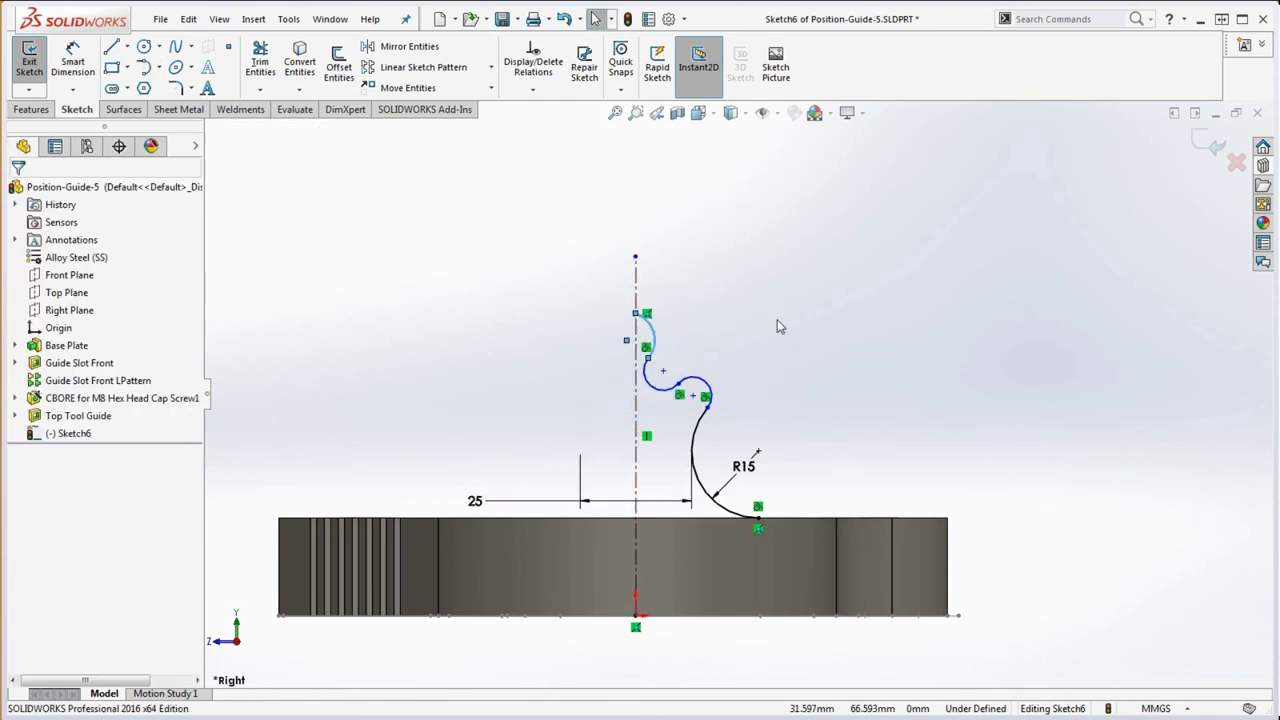
# Make the center point of the uppermost arc coincident with the vertical centerline.
pyautogui.scroll(-5, 680, 350)
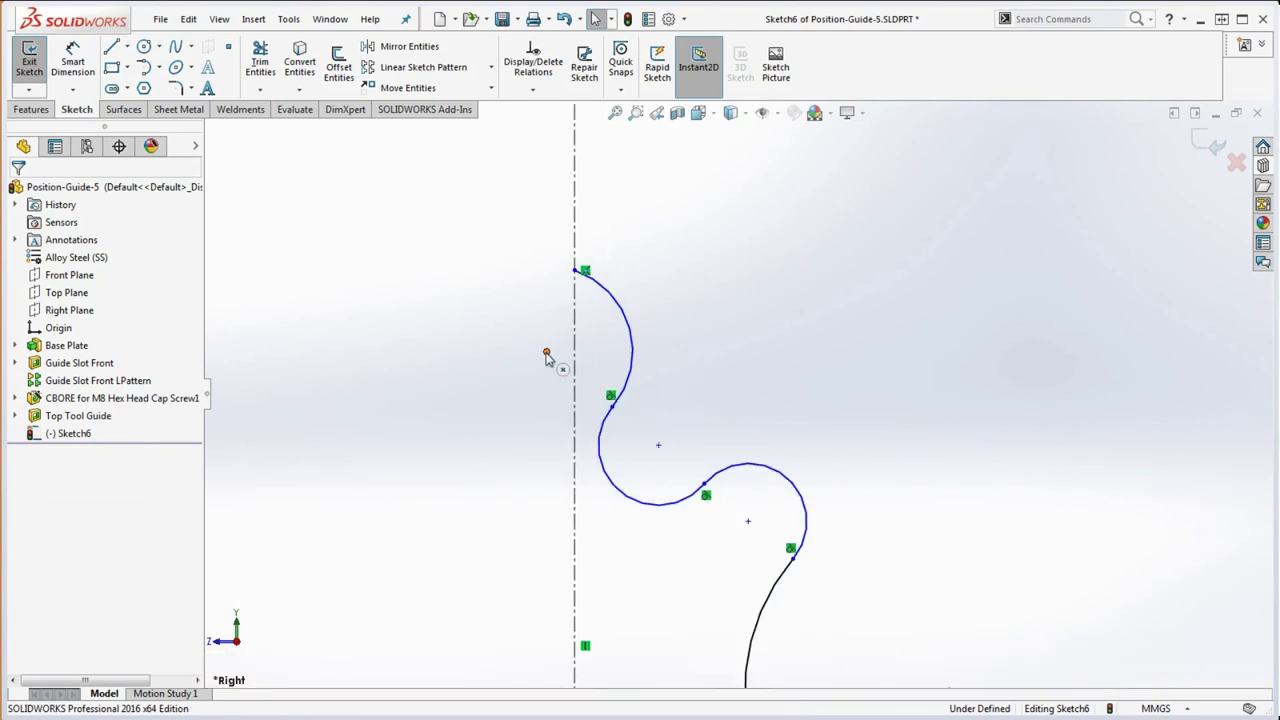
pyautogui.click(548, 352)
pyautogui.keyDown('ctrl'); pyautogui.click(575, 367); pyautogui.keyUp('ctrl')
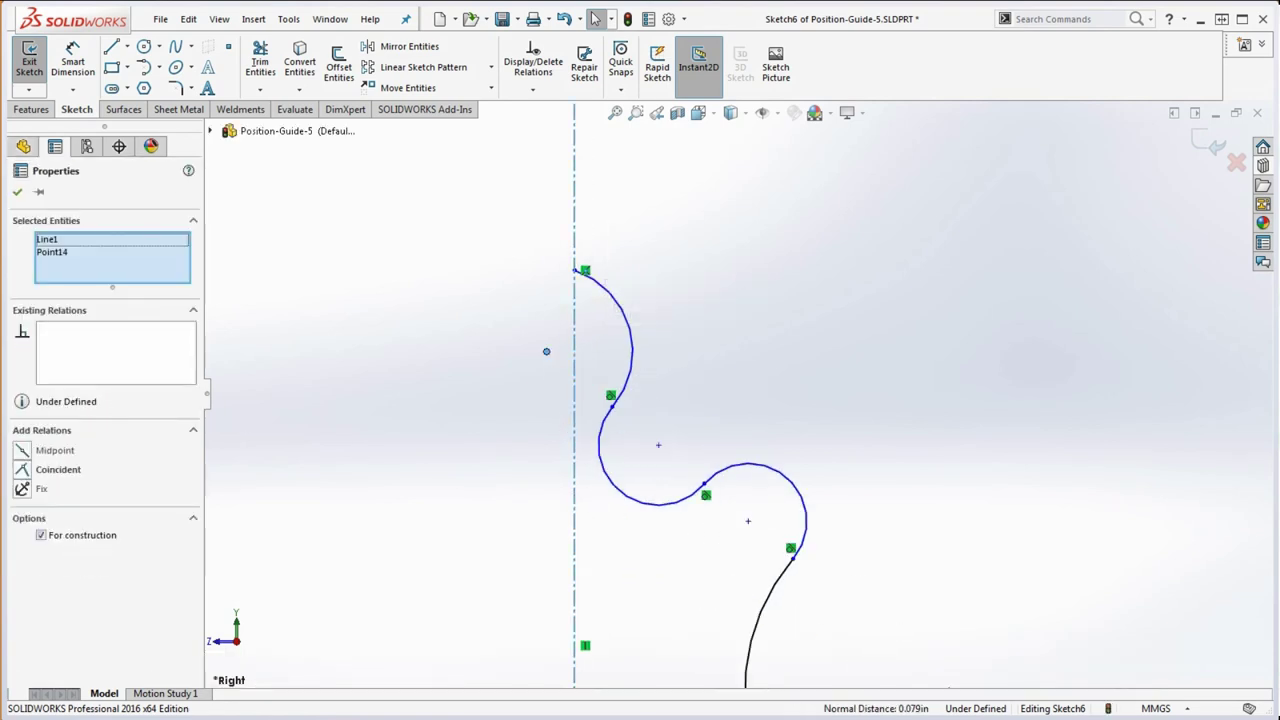
pyautogui.click(22, 470)
pyautogui.click(678, 262)
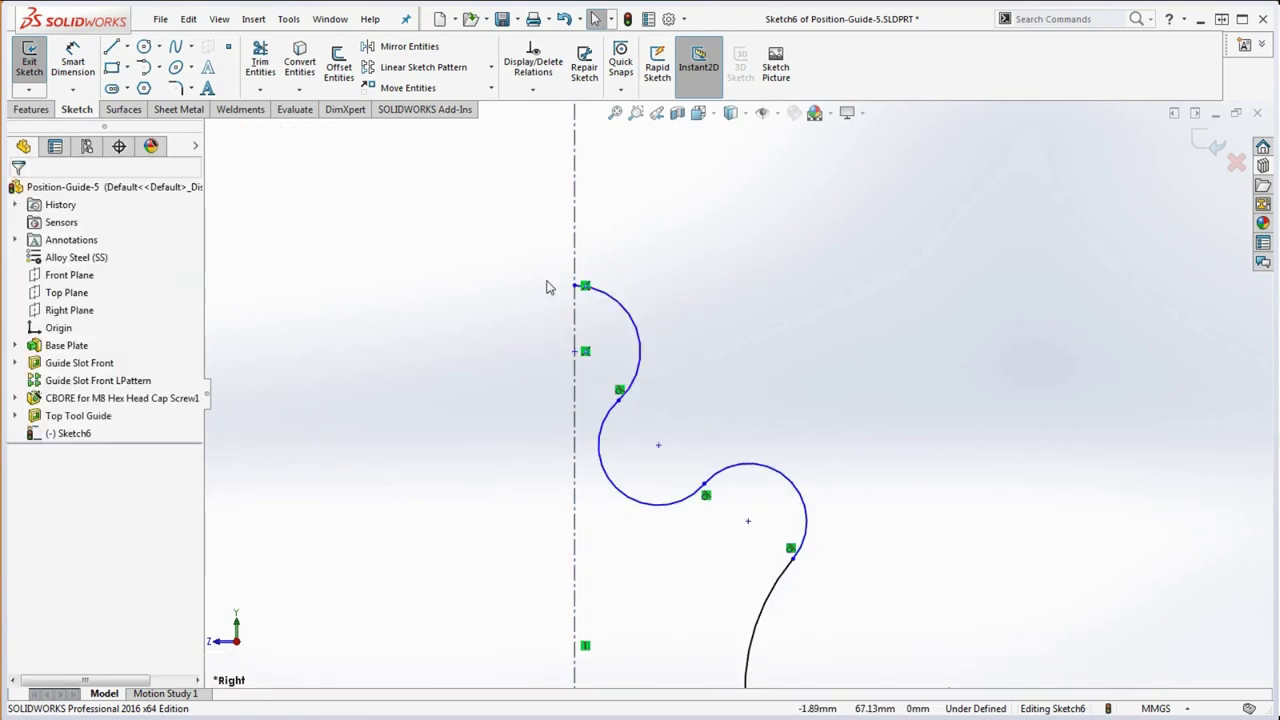
# Dimension the radius of the outer rim arc above the R15 arc as 6.3 mm.
pyautogui.scroll(2, 672, 297)
pyautogui.scroll(-1, 768, 446)
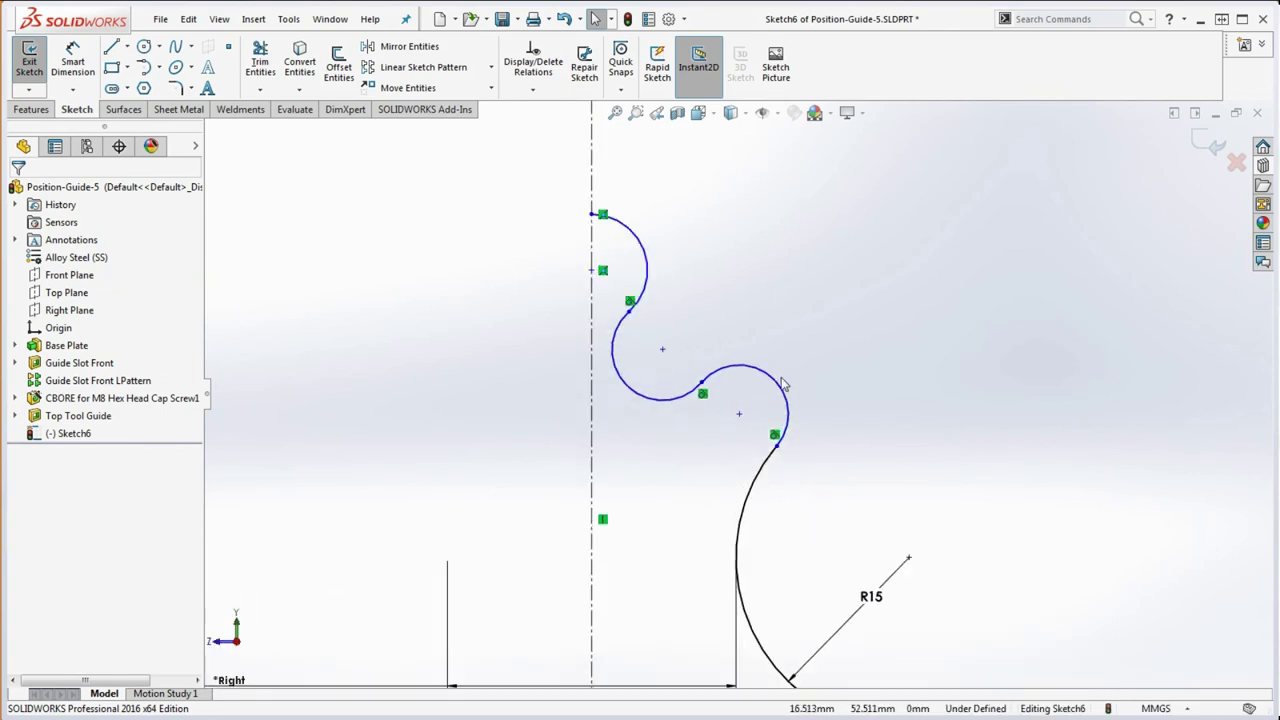
pyautogui.click(73, 55)
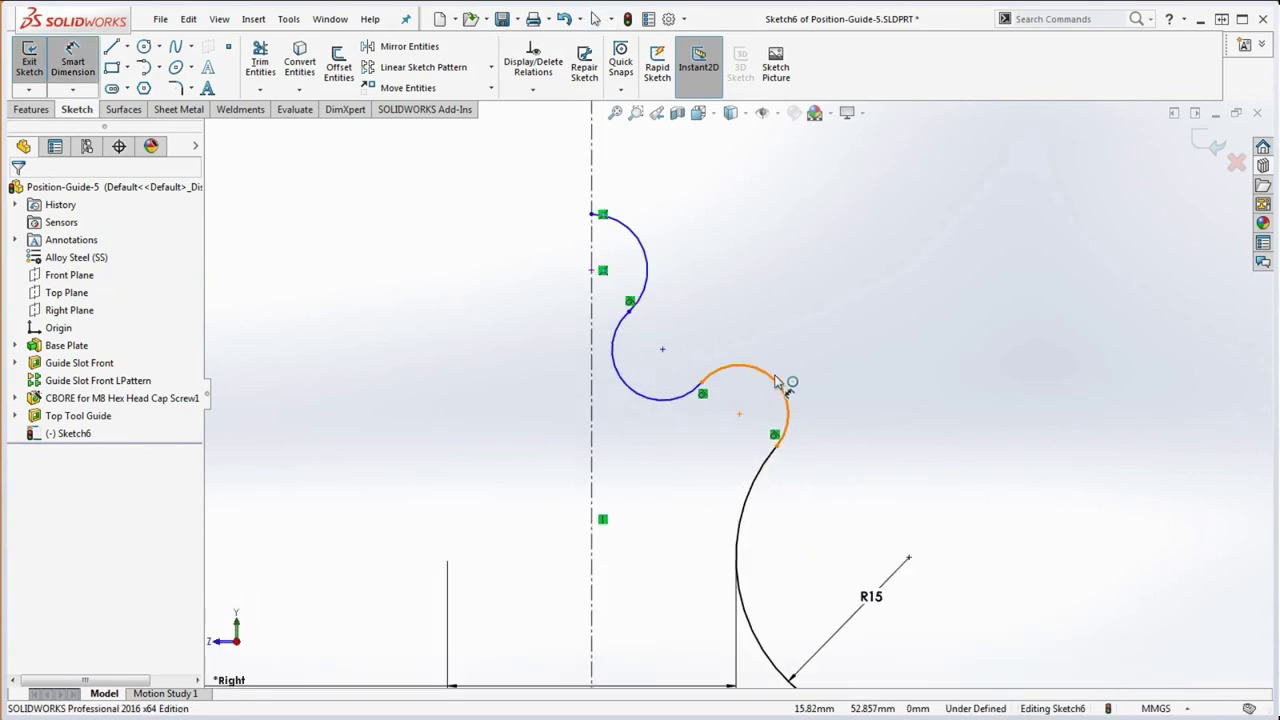
pyautogui.click(788, 380)
pyautogui.click(930, 338)
pyautogui.write('6.3')
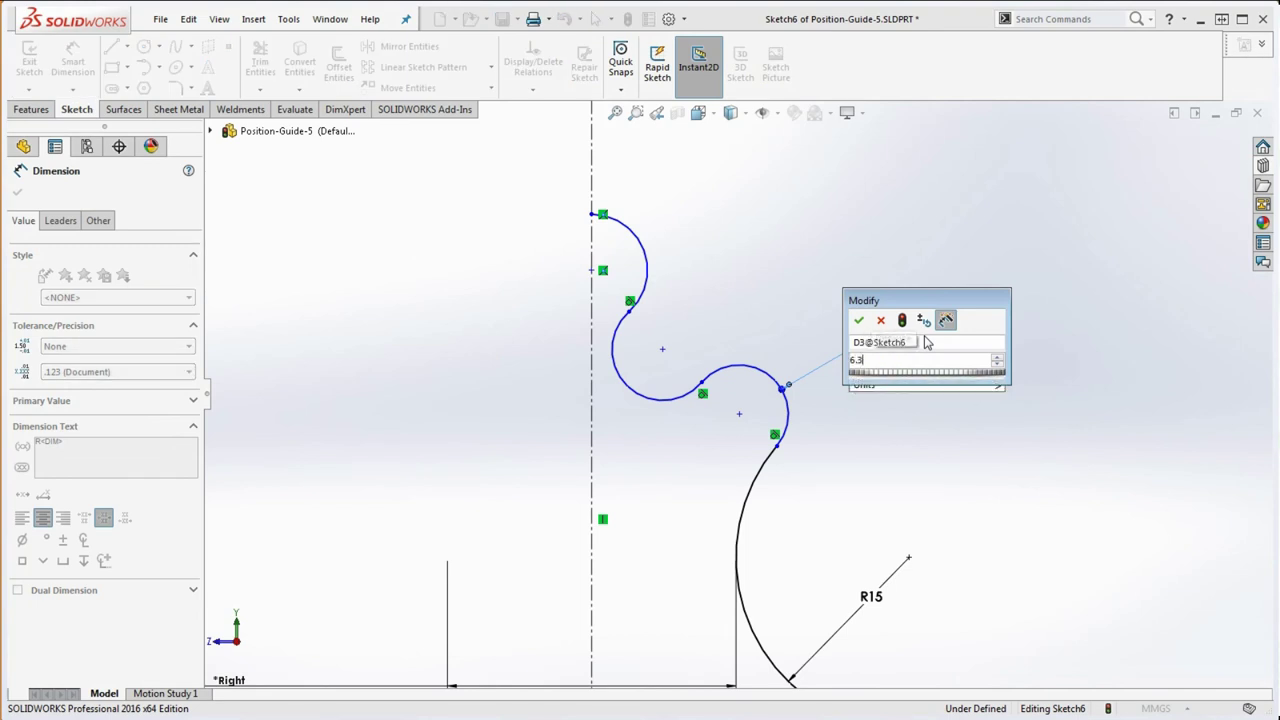
pyautogui.press('Return')
pyautogui.press('Escape')
pyautogui.press('Escape')
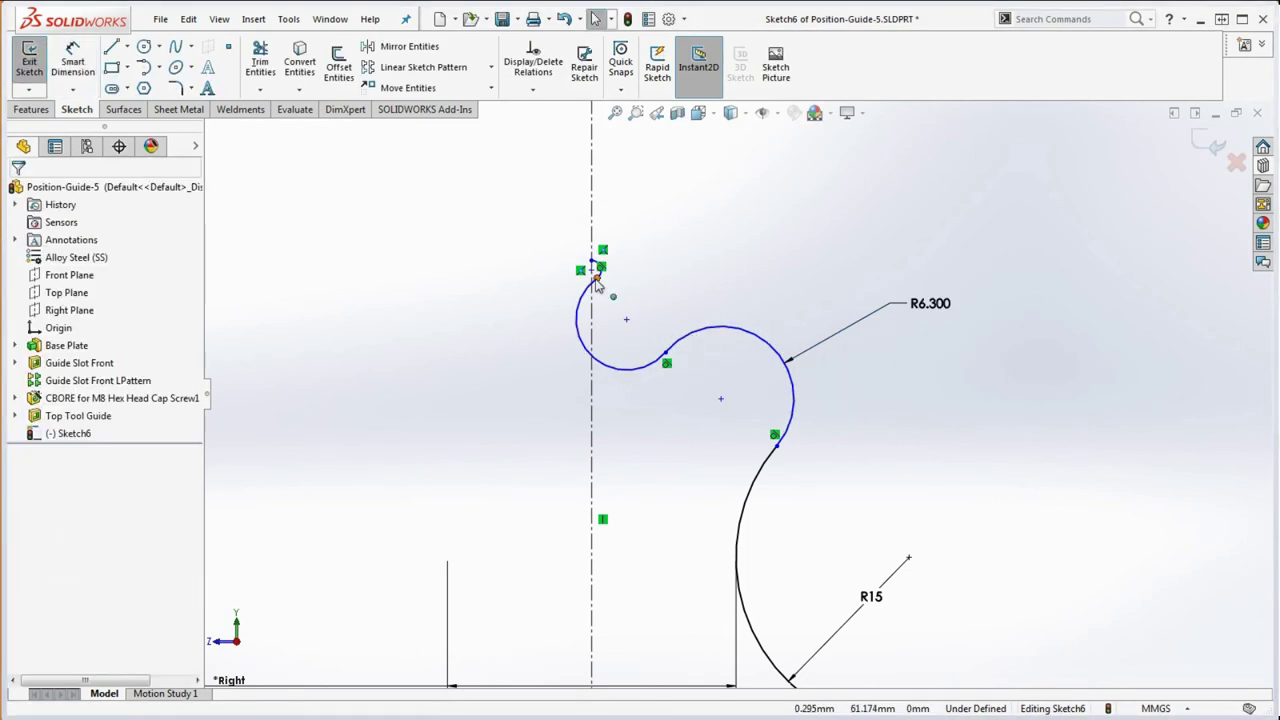
# Reshape the upper tangent arcs by moving their junction points outward so the knob profile stays on one side of the centerline.
pyautogui.moveTo(600, 289)
pyautogui.mouseDown()
pyautogui.moveTo(645, 292)
pyautogui.moveTo(634, 289)
pyautogui.moveTo(725, 338)
pyautogui.mouseUp()
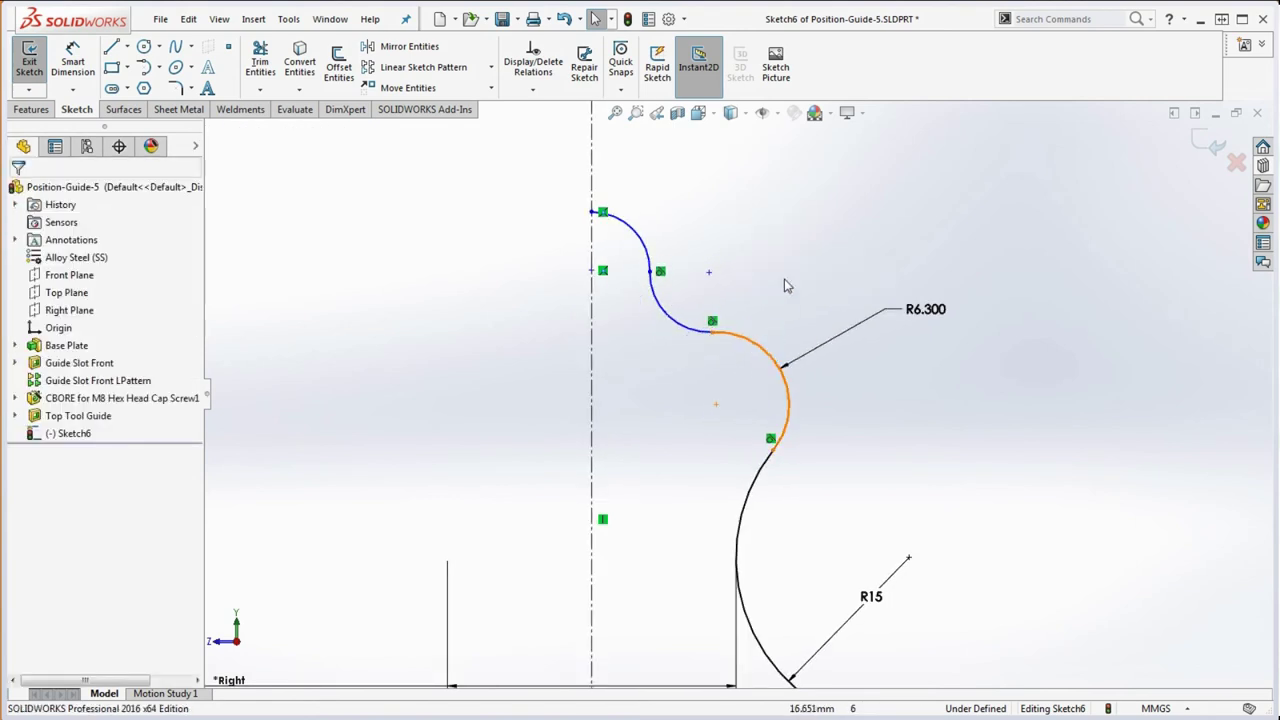
pyautogui.scroll(3, 775, 268)
pyautogui.scroll(-2, 727, 426)
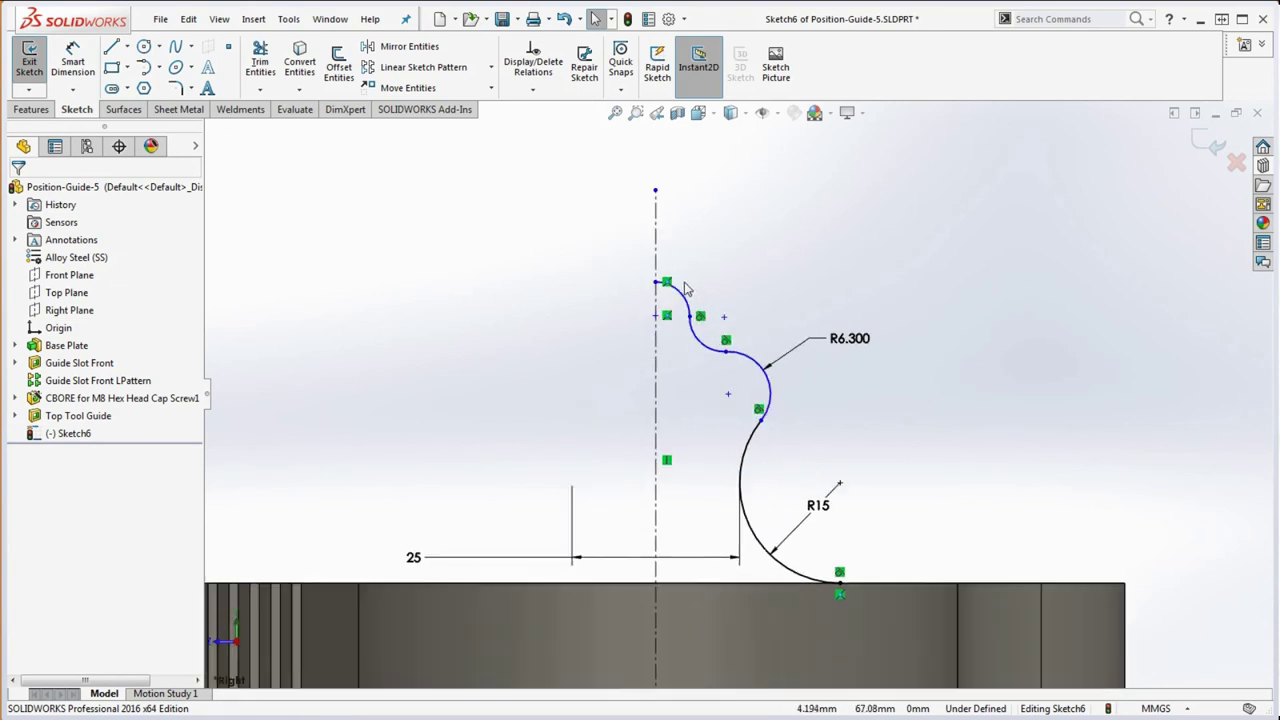
# Dimension the uppermost arc's height above the base plate's top edge as 50 mm.
pyautogui.click(71, 46)
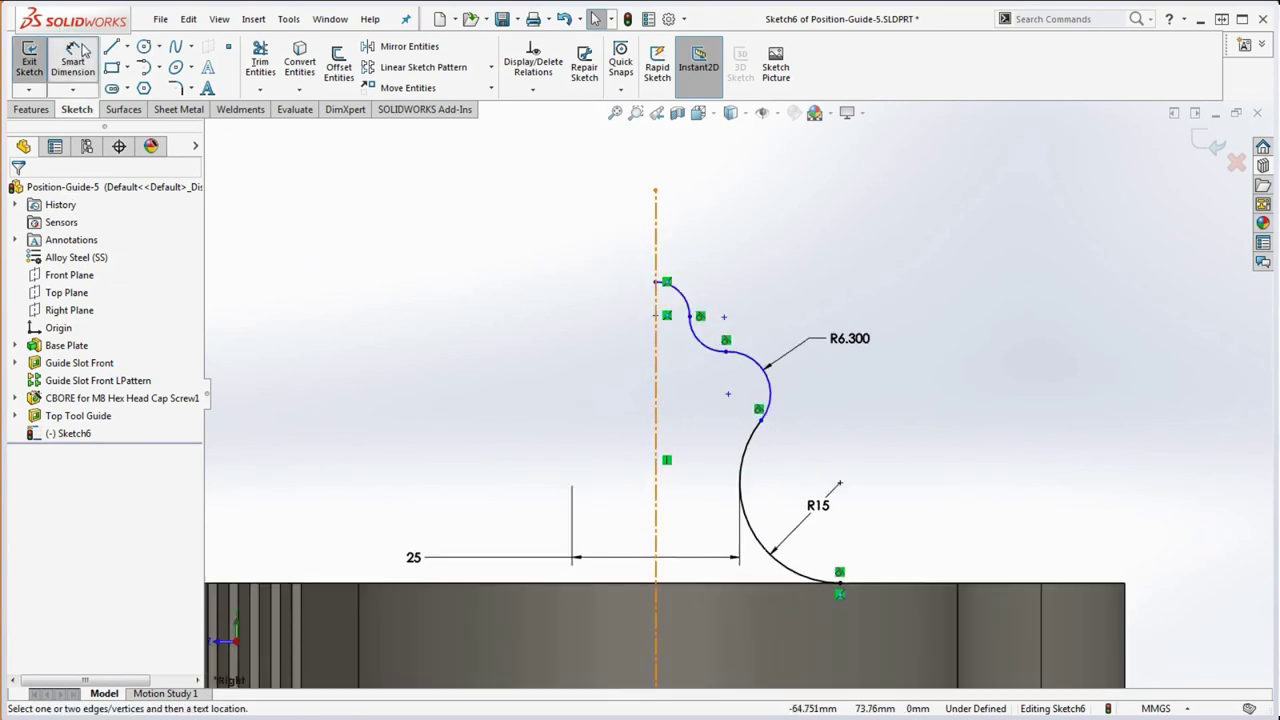
pyautogui.scroll(-2, 690, 292)
pyautogui.click(697, 312)
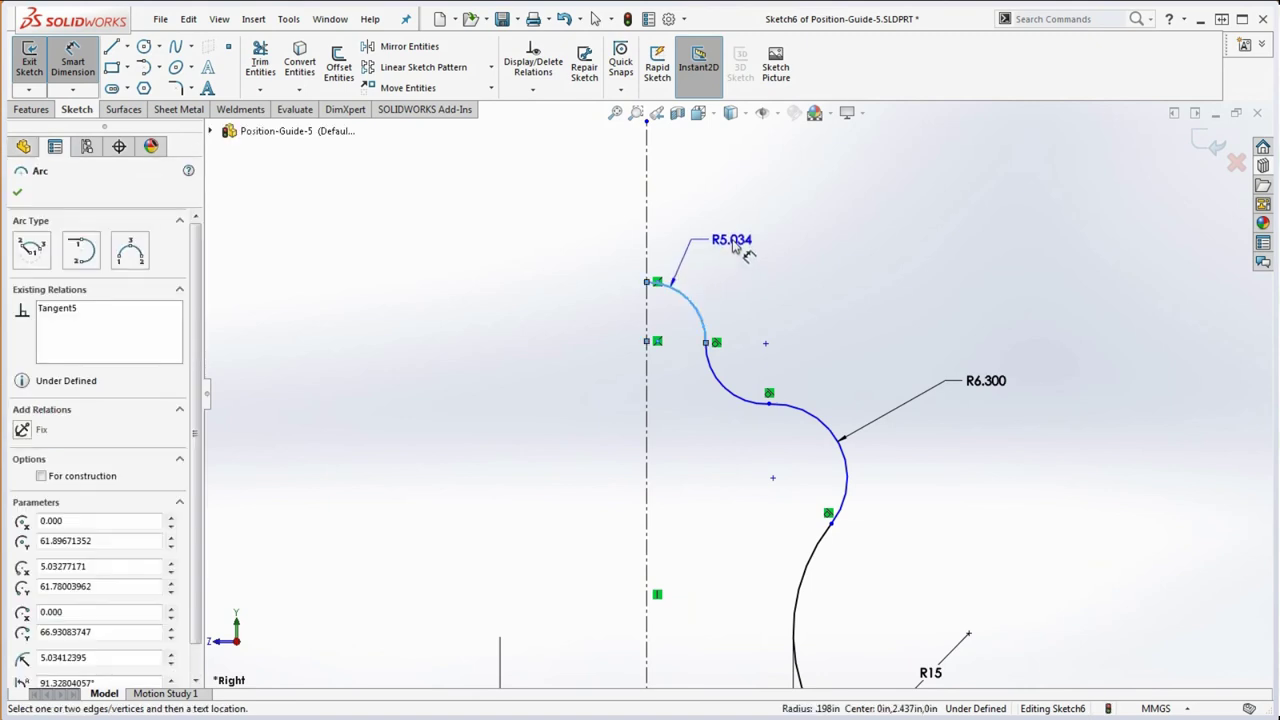
pyautogui.scroll(3, 740, 455)
pyautogui.scroll(-2, 780, 473)
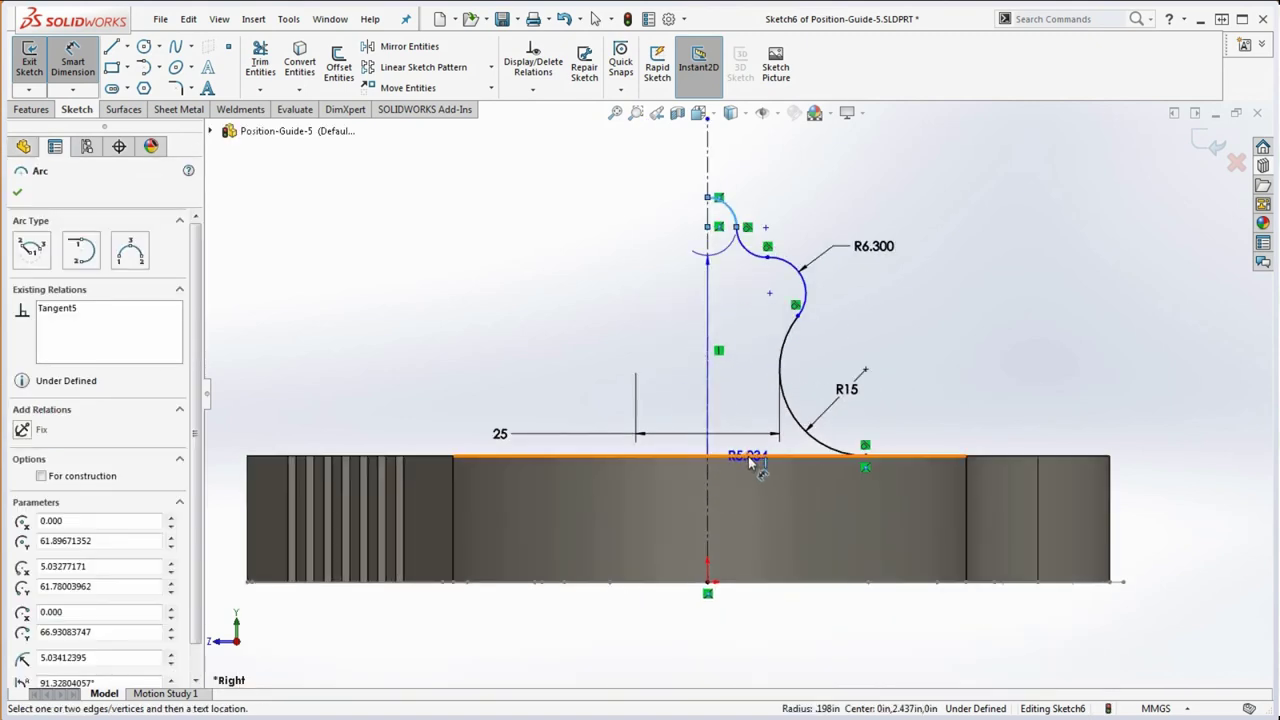
pyautogui.click(752, 460)
pyautogui.click(537, 356)
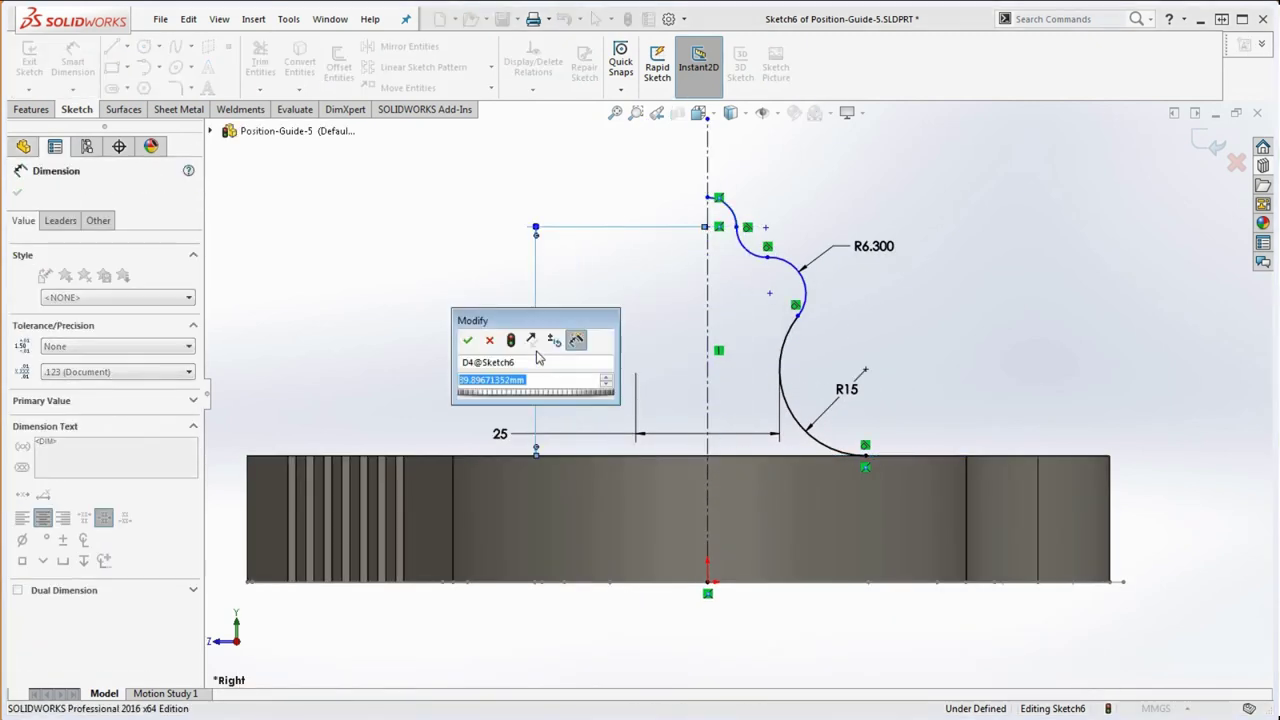
pyautogui.write('50')
pyautogui.press('Return')
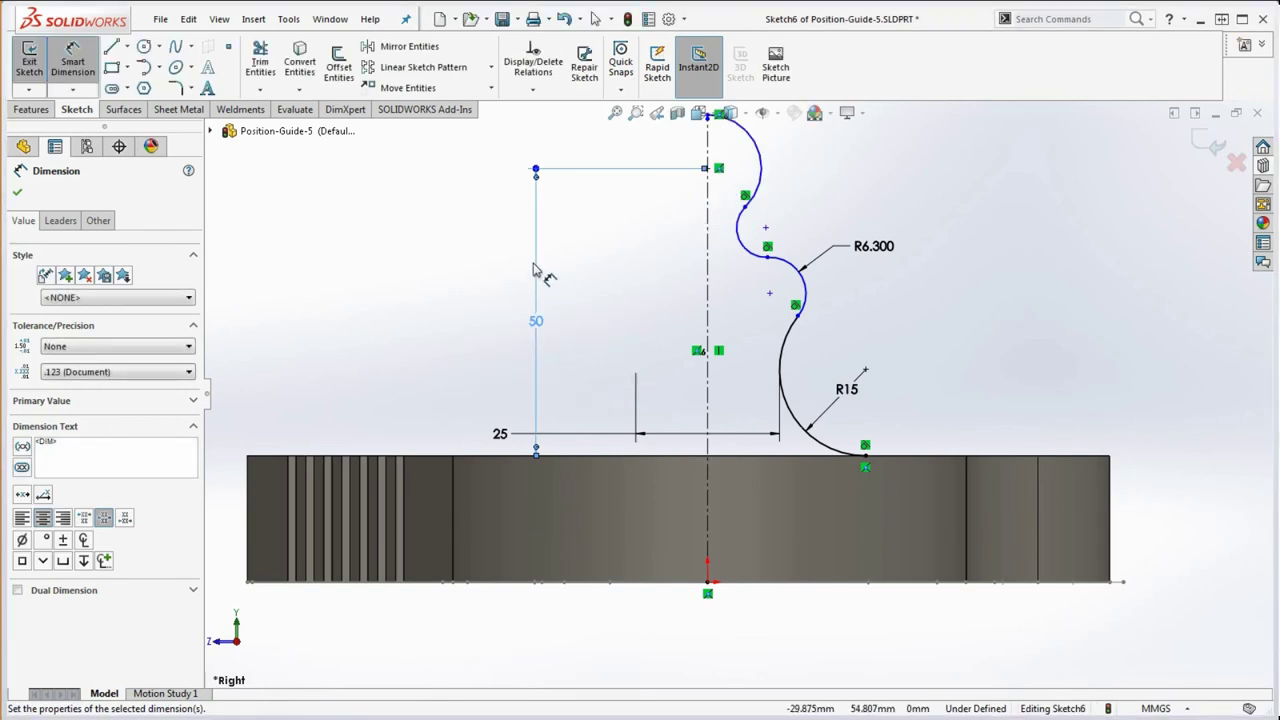
pyautogui.press('Escape')
# Set the height dimension's first arc condition to Max and its value to 50 mm.
pyautogui.click(573, 172)
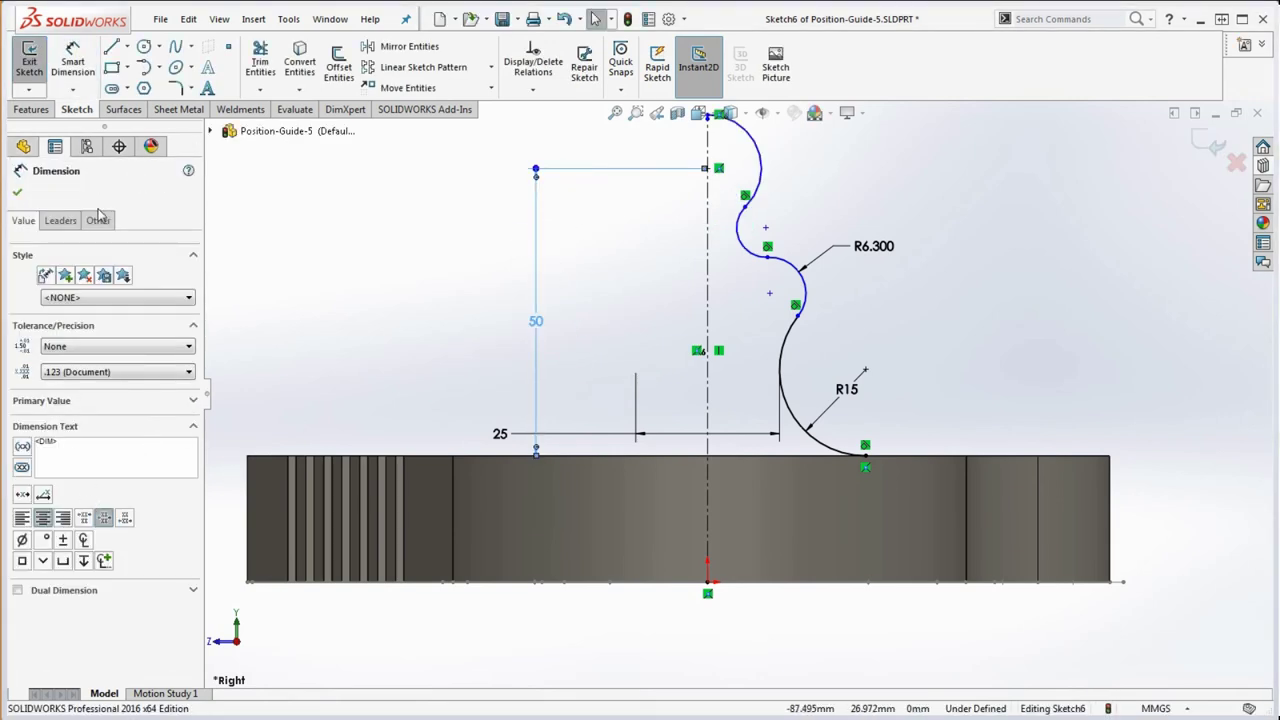
pyautogui.click(60, 220)
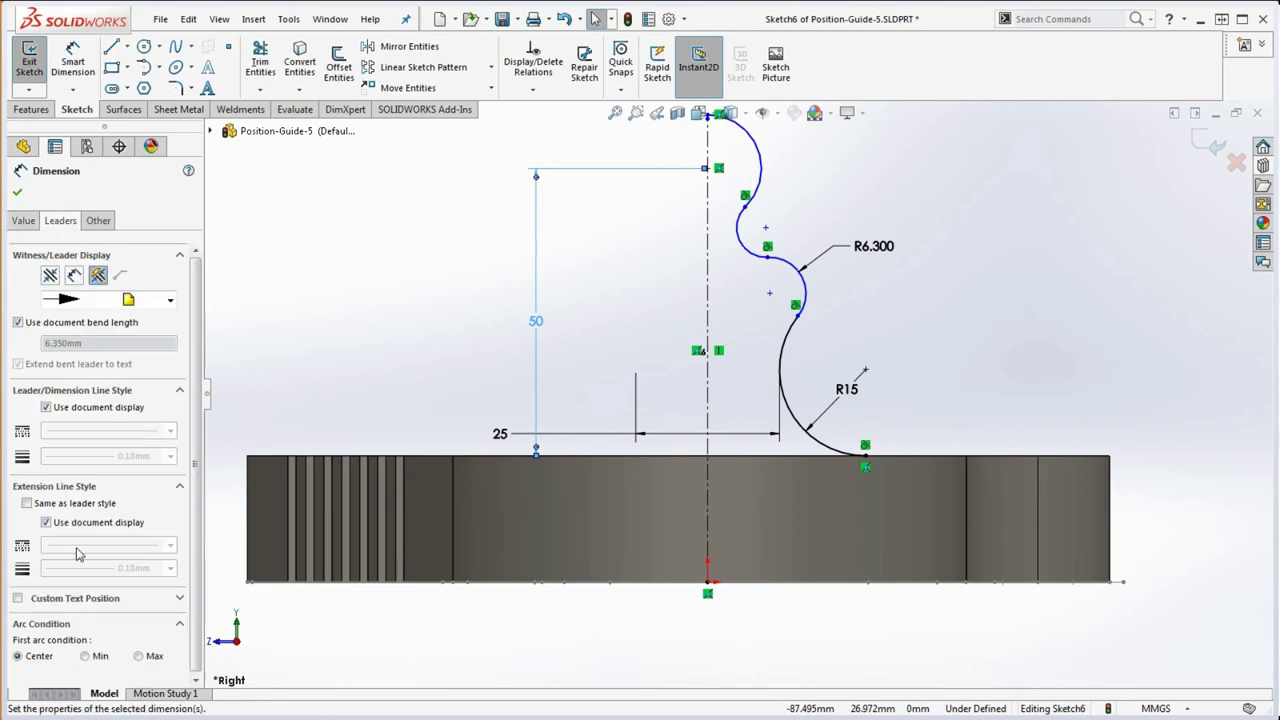
pyautogui.click(139, 656)
pyautogui.click(1009, 354)
pyautogui.doubleClick(557, 301)
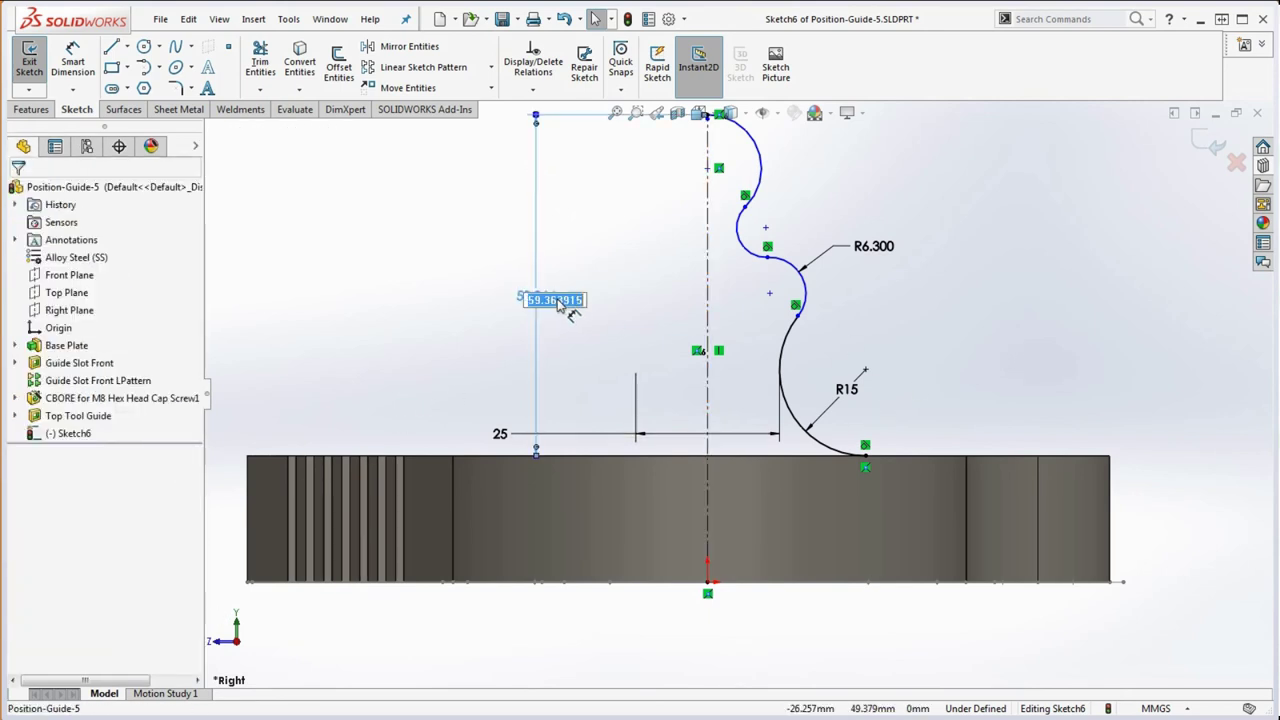
pyautogui.write('50')
pyautogui.press('Return')
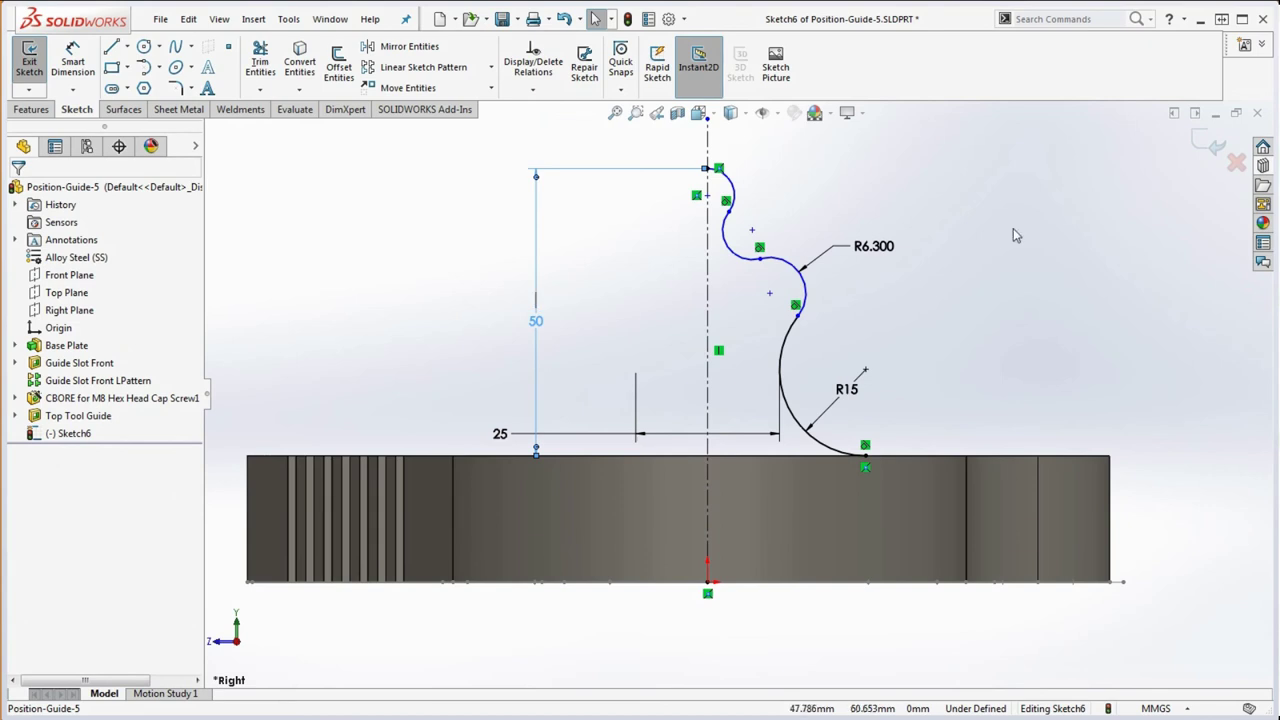
pyautogui.scroll(-3, 756, 293)
pyautogui.scroll(3, 757, 300)
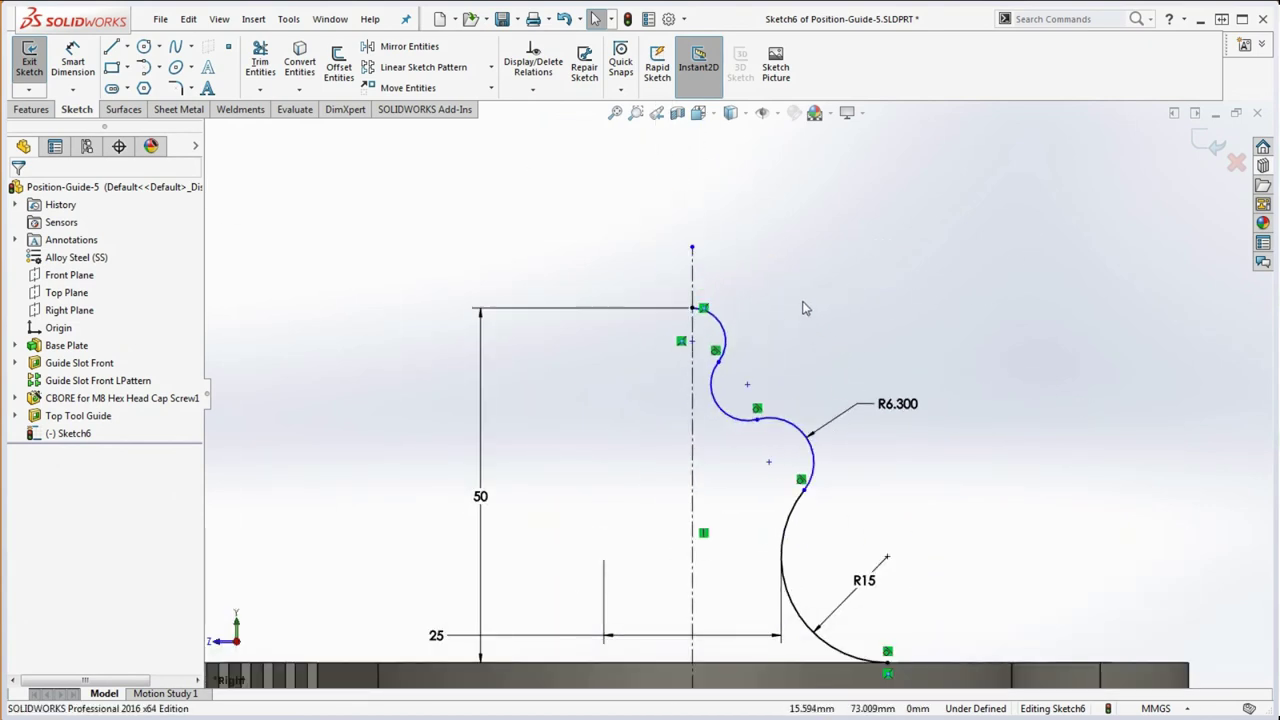
pyautogui.click(692, 268)
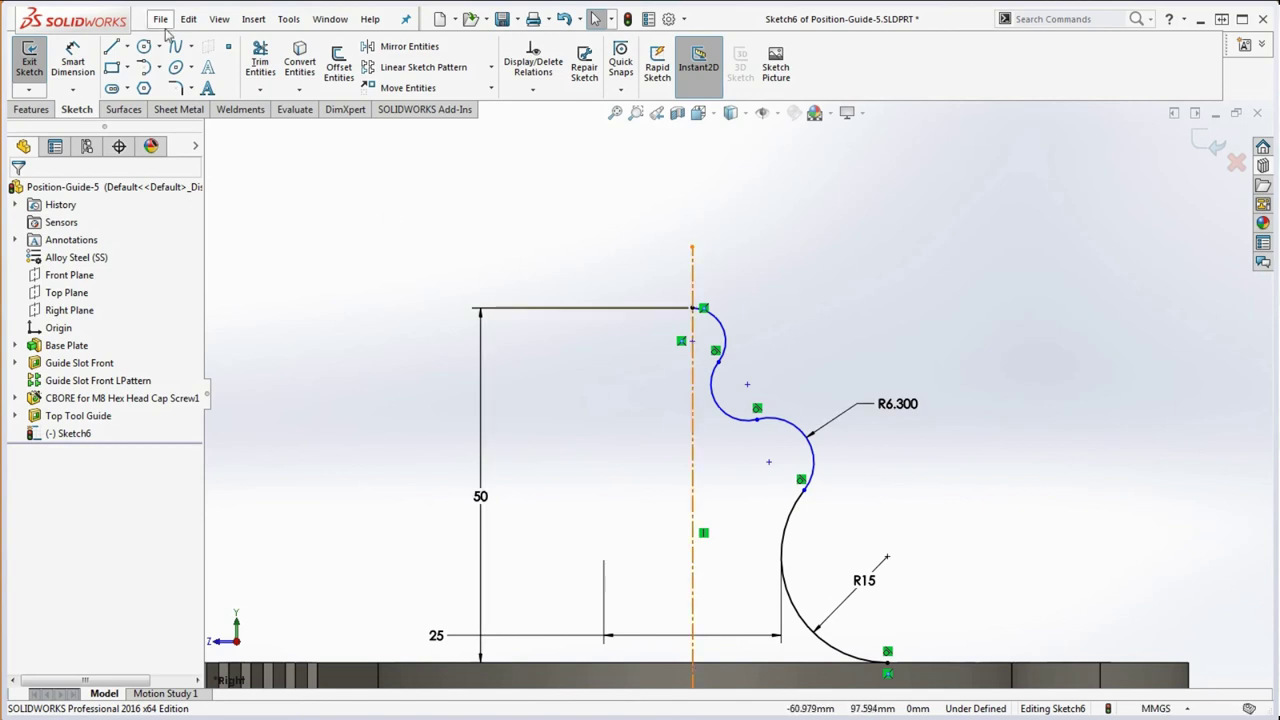
pyautogui.click(76, 60)
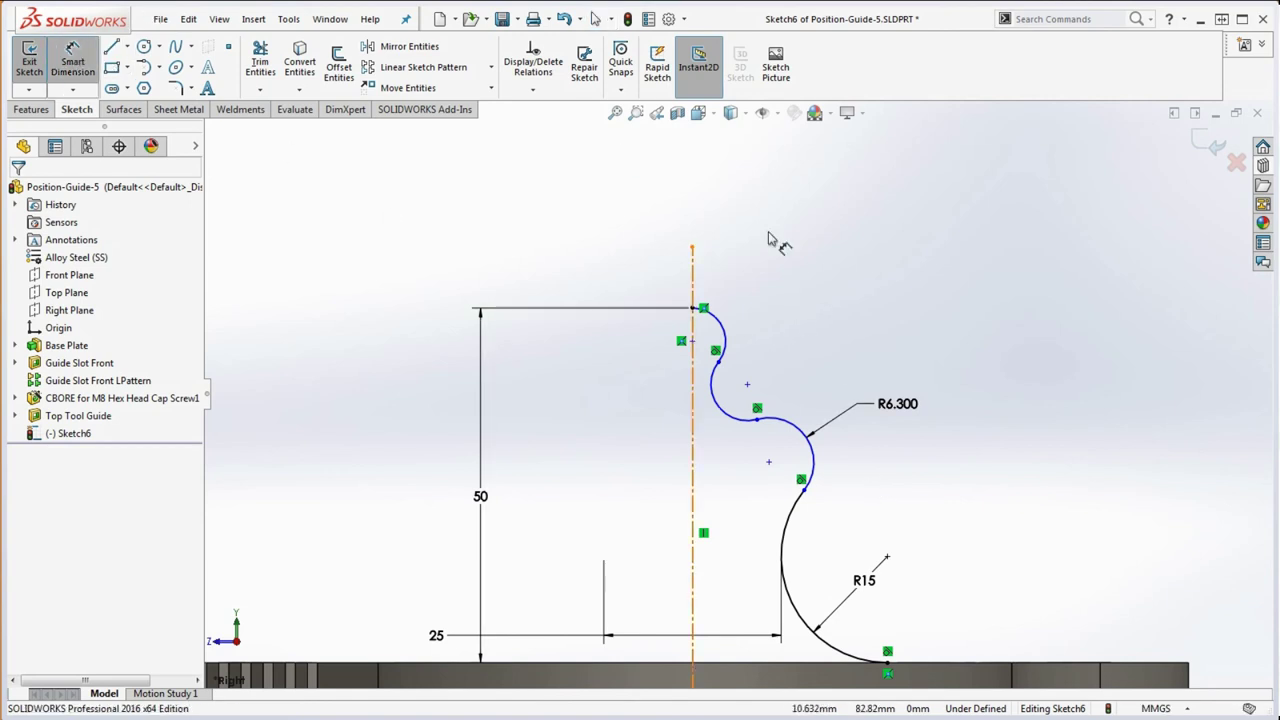
pyautogui.click(814, 462)
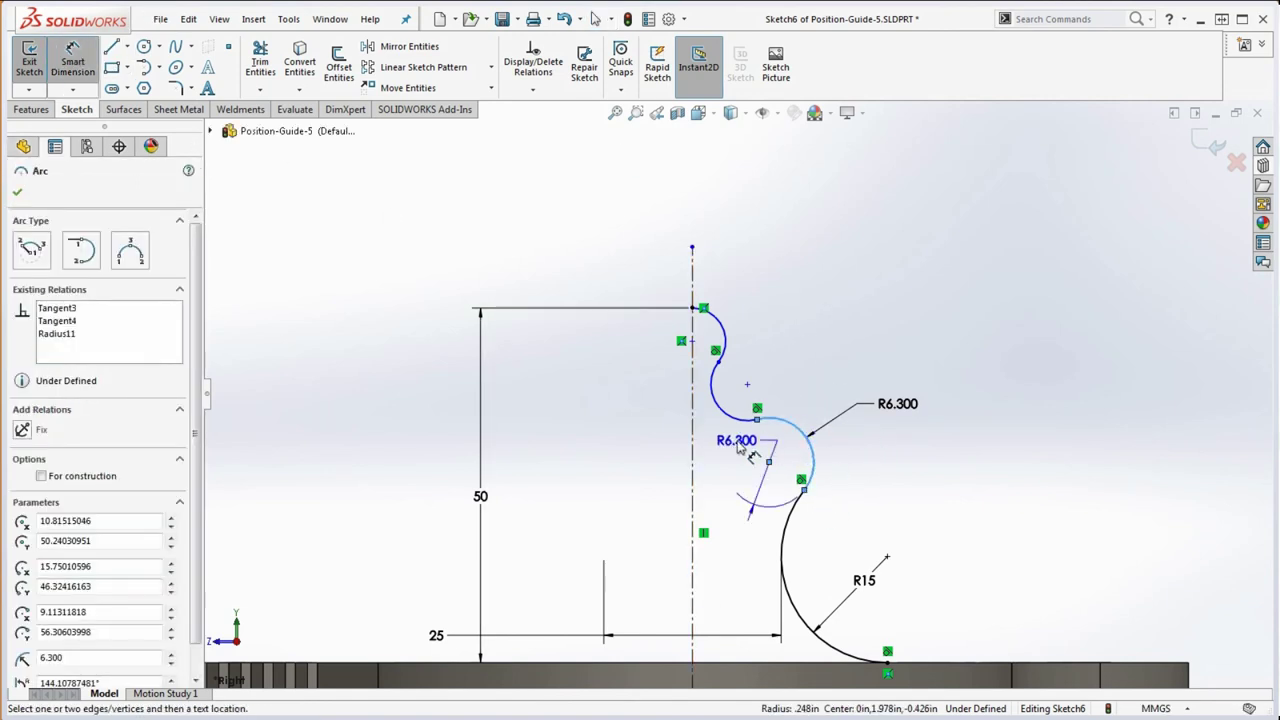
pyautogui.press('Escape')
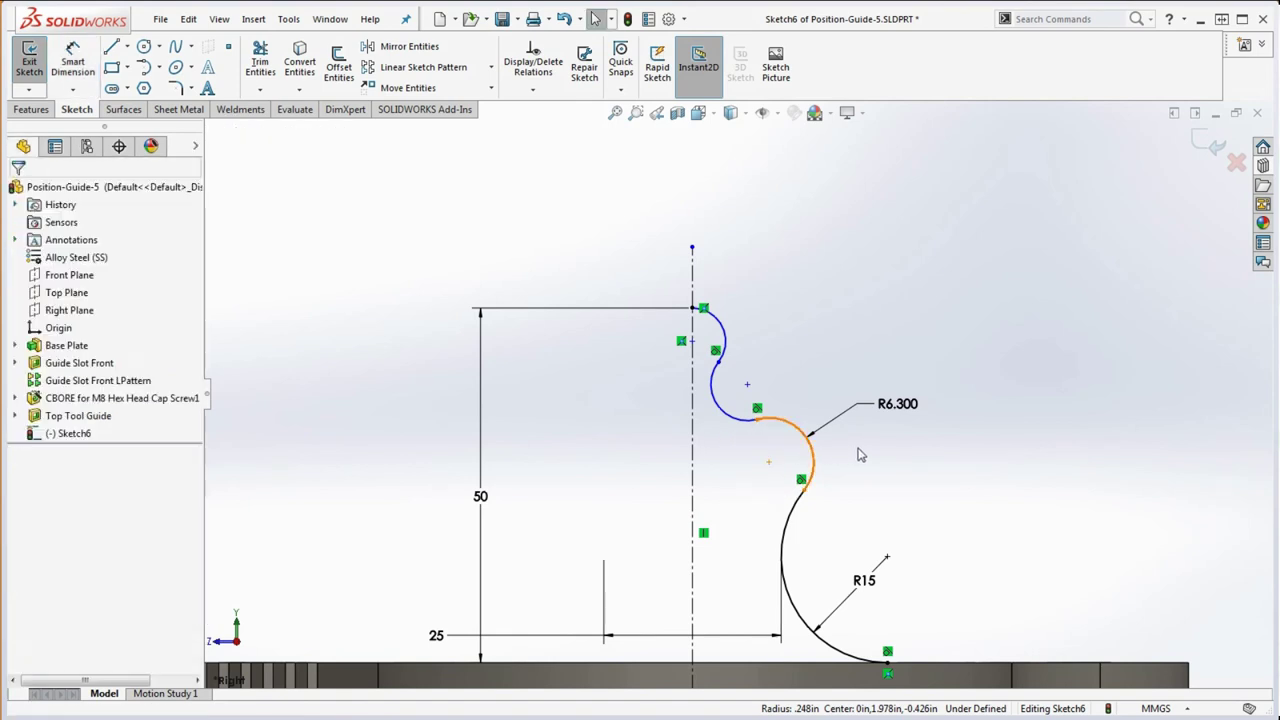
# Dimension the doubled distance from the R6.3 rim arc's outermost side across the centerline as 60 mm.
pyautogui.press('Return')
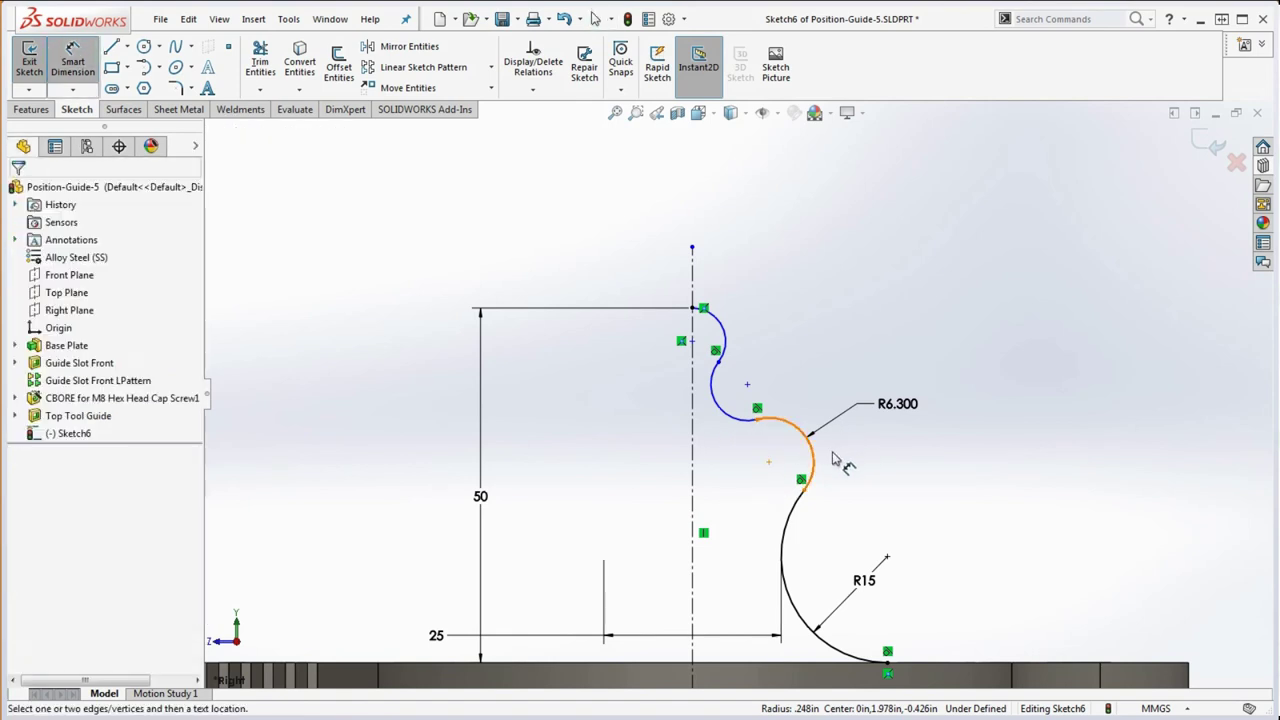
pyautogui.click(818, 460)
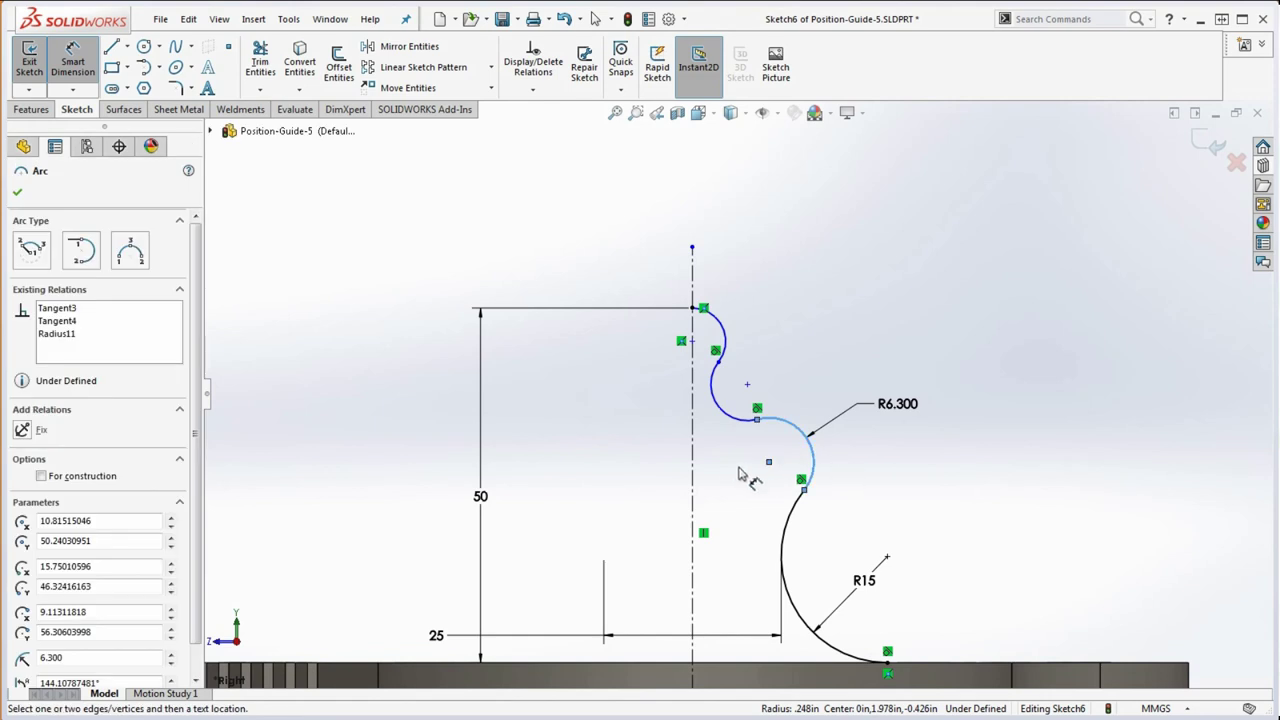
pyautogui.click(693, 461)
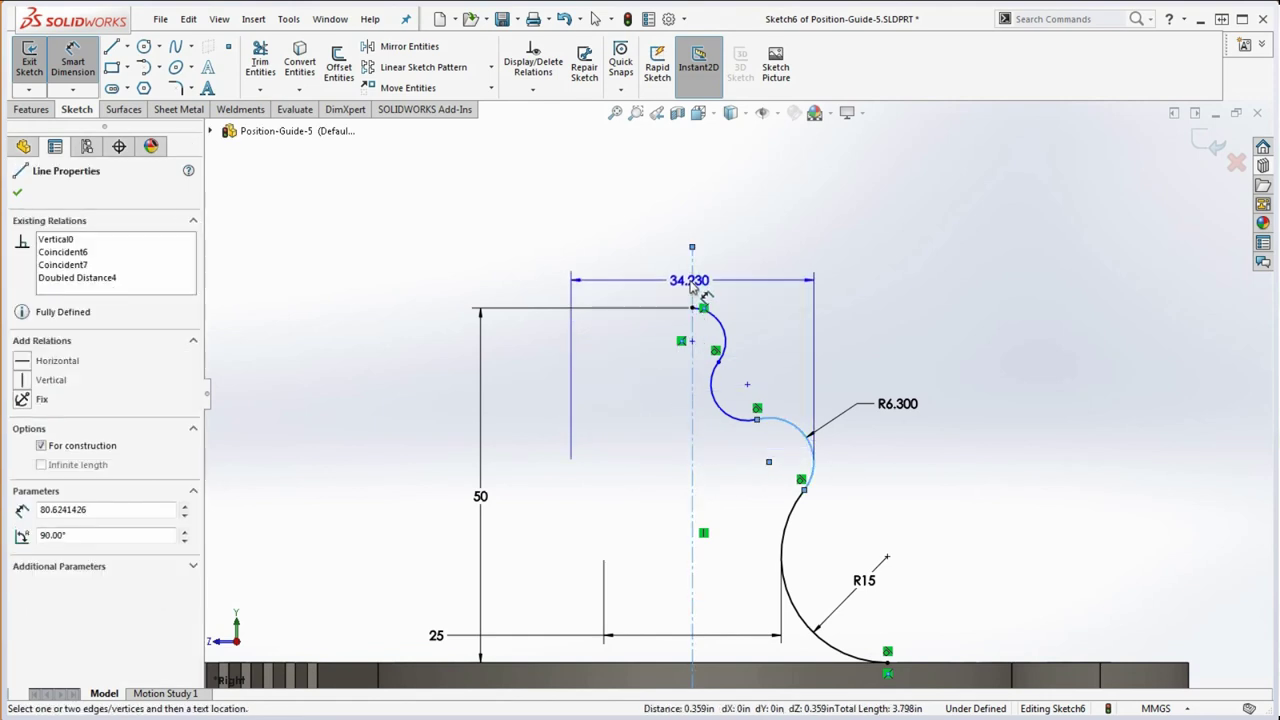
pyautogui.click(672, 287)
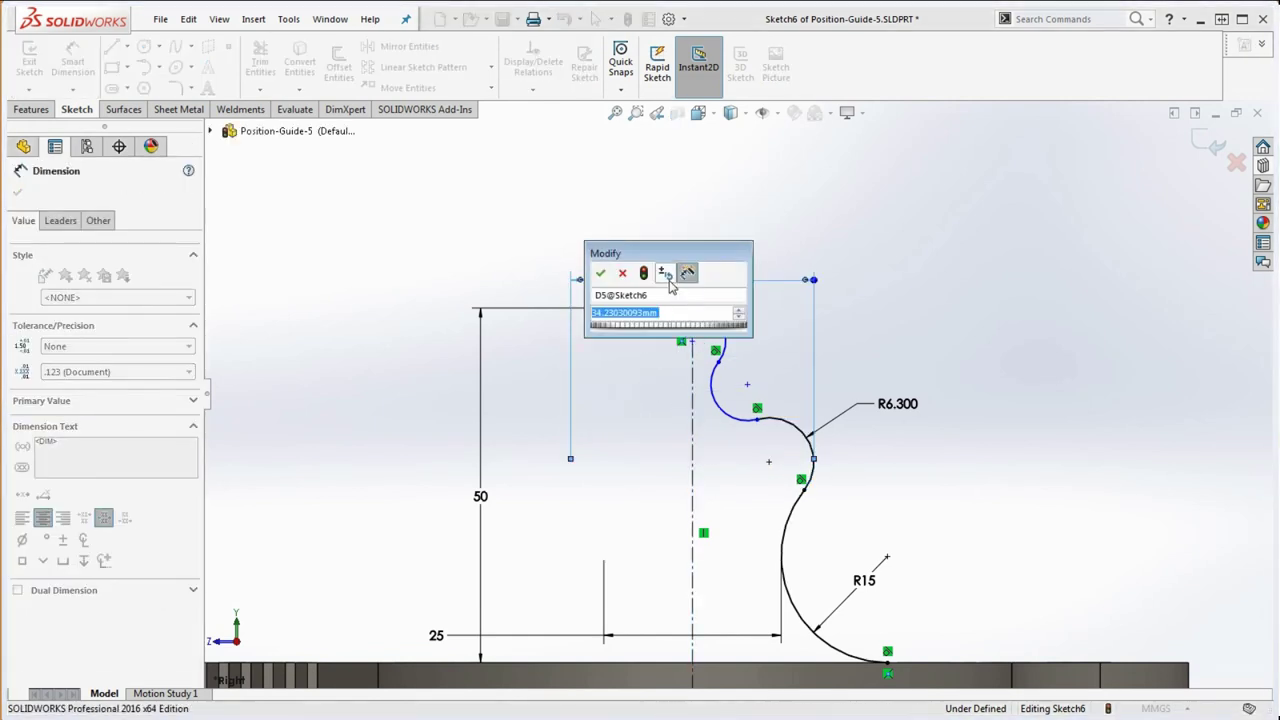
pyautogui.write('60')
pyautogui.press('Return')
pyautogui.press('Escape')
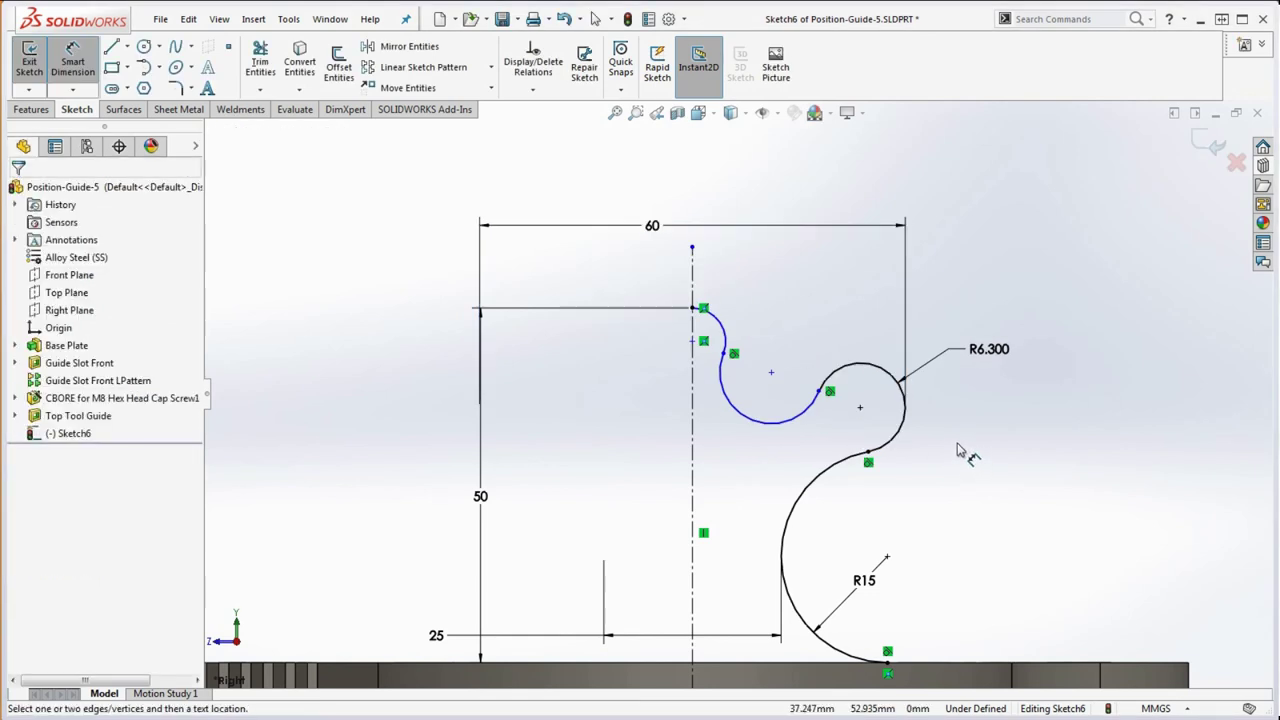
# Make the R6.3 rim arc, the middle concave arc and the uppermost arc equal in radius.
pyautogui.click(876, 368)
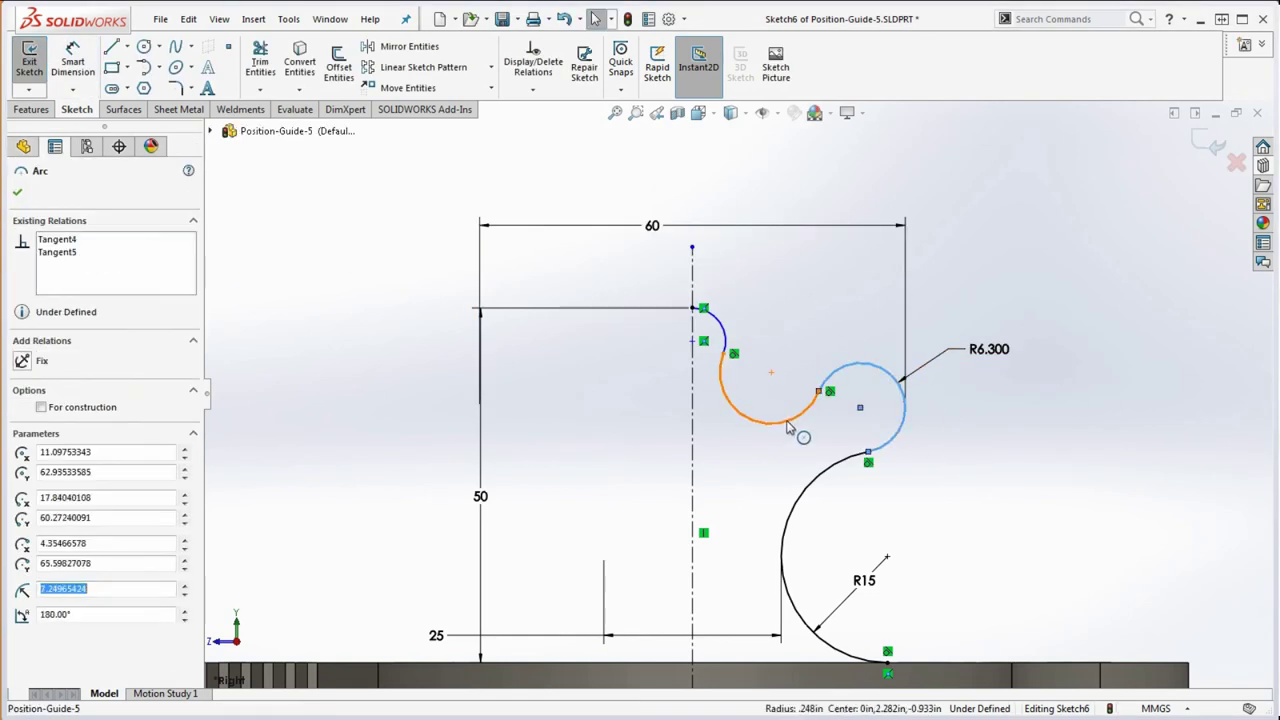
pyautogui.keyDown('ctrl'); pyautogui.click(787, 422); pyautogui.keyUp('ctrl')
pyautogui.keyDown('ctrl'); pyautogui.click(727, 341); pyautogui.keyUp('ctrl')
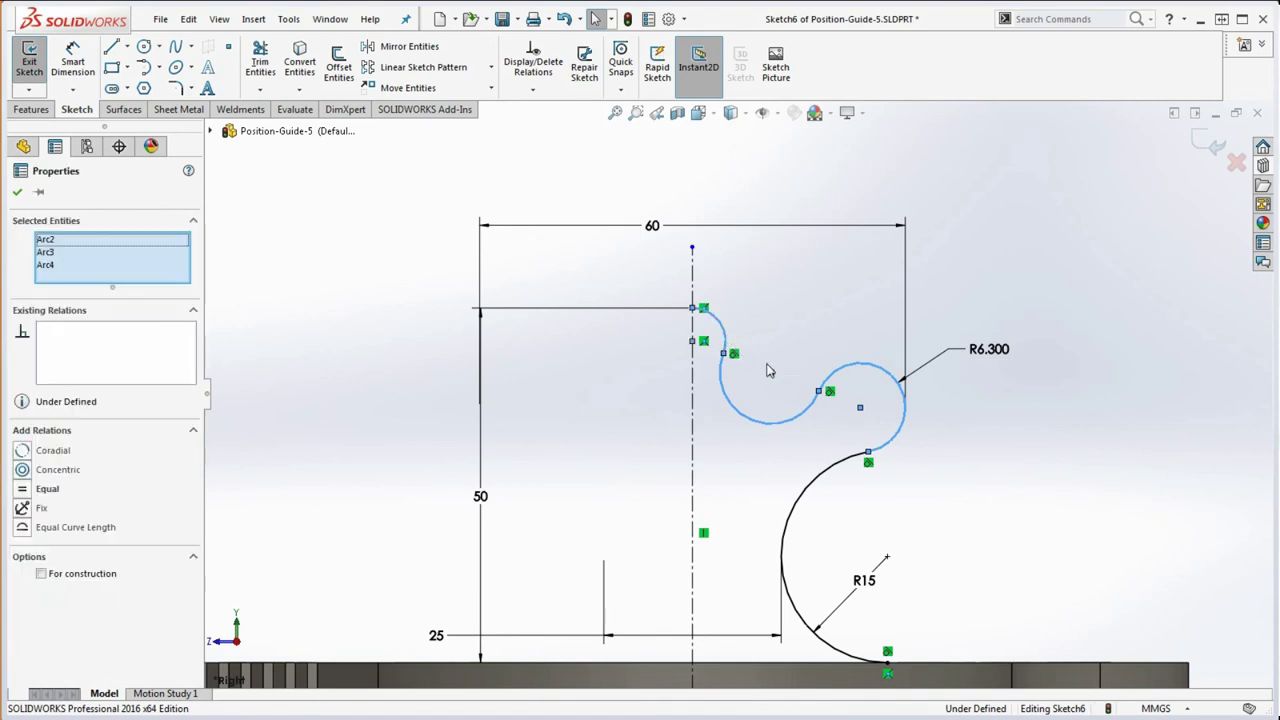
pyautogui.click(24, 509)
pyautogui.click(953, 518)
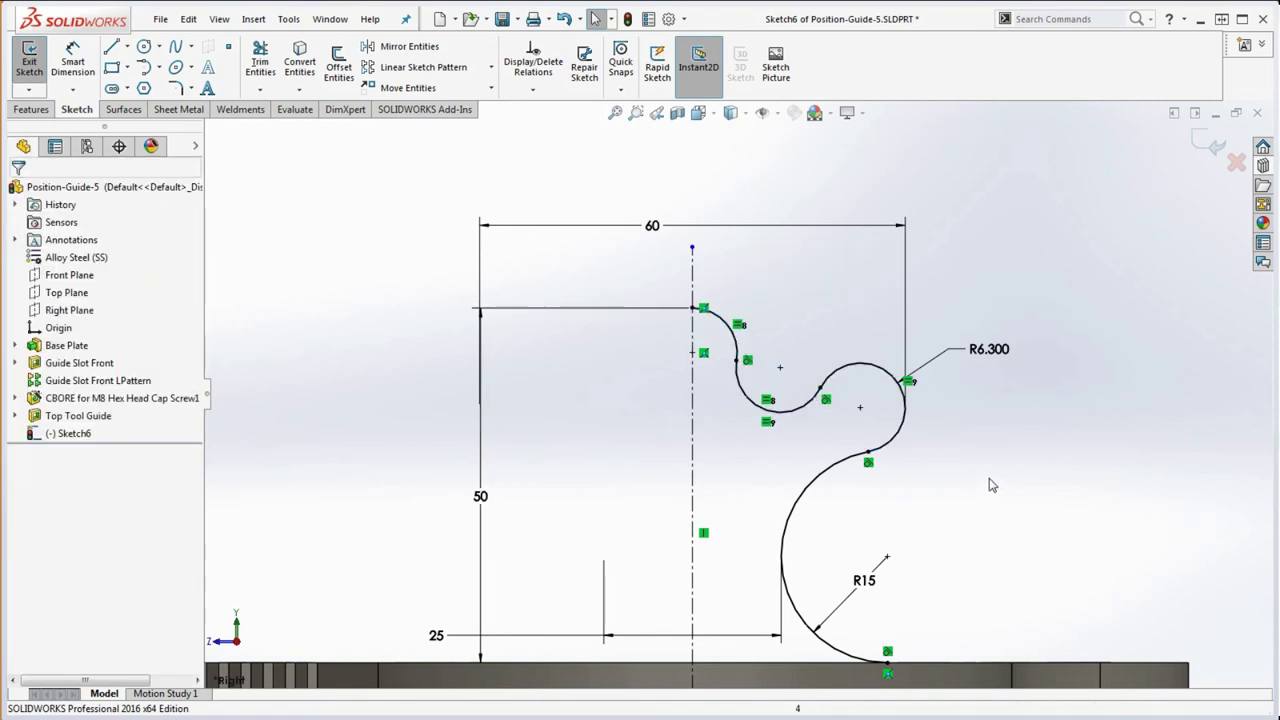
# Add a driven dimension between the two endpoints of the R6.3 rim arc.
pyautogui.click(79, 60)
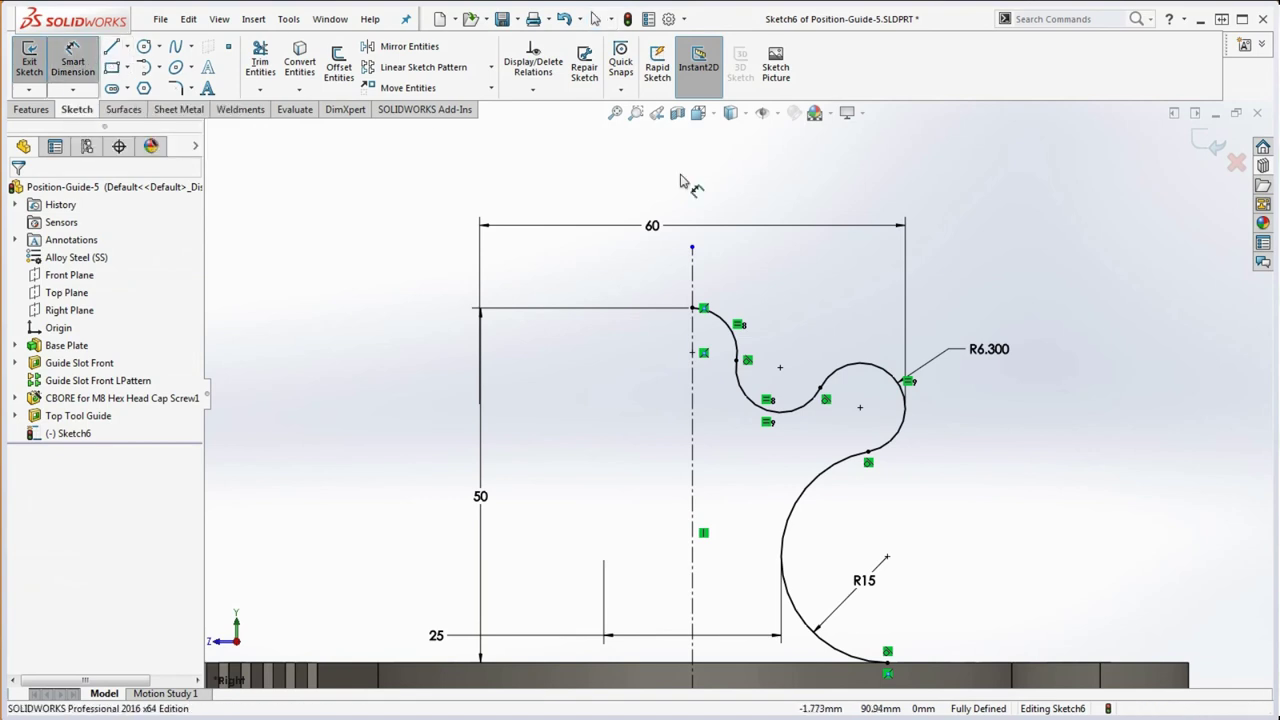
pyautogui.click(821, 389)
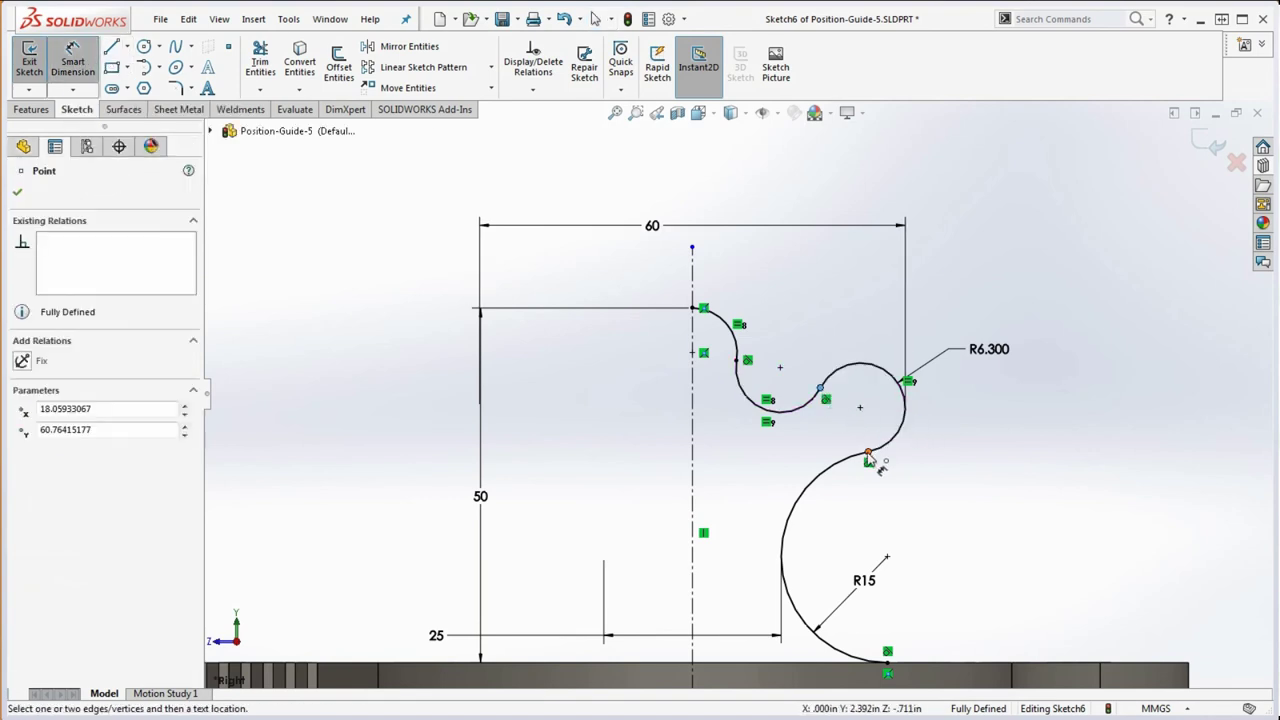
pyautogui.click(867, 452)
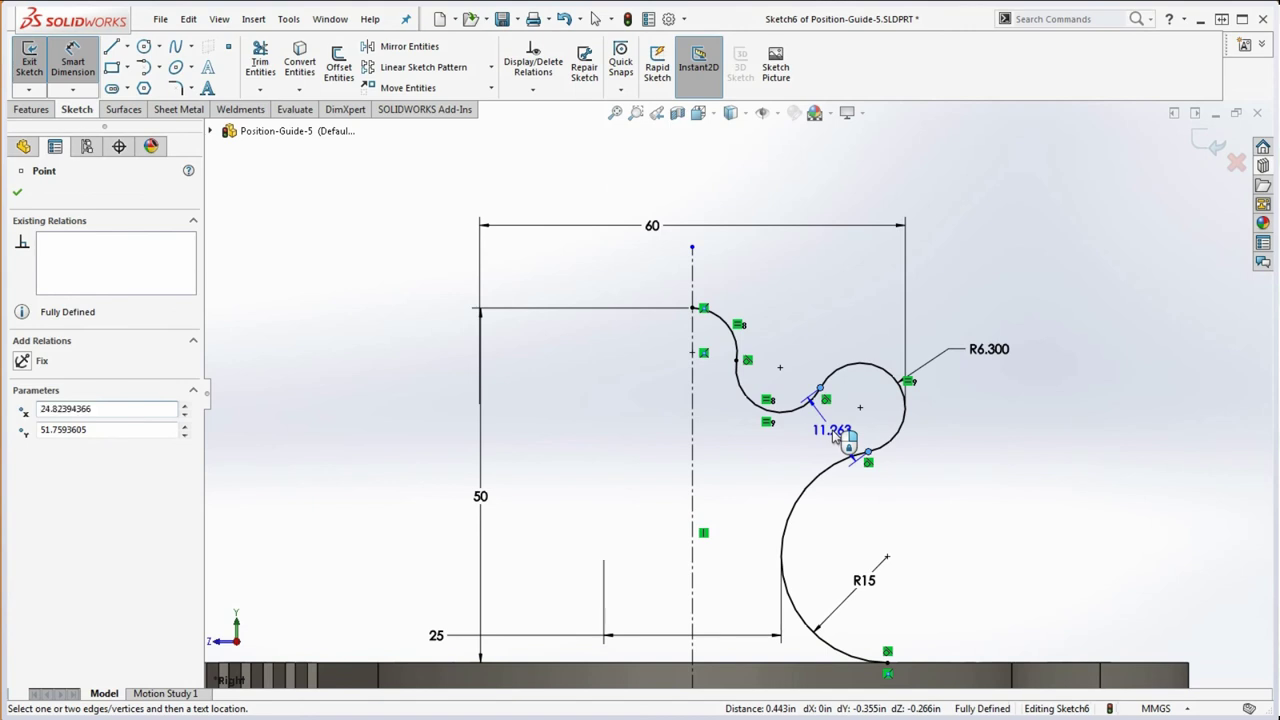
pyautogui.click(834, 435)
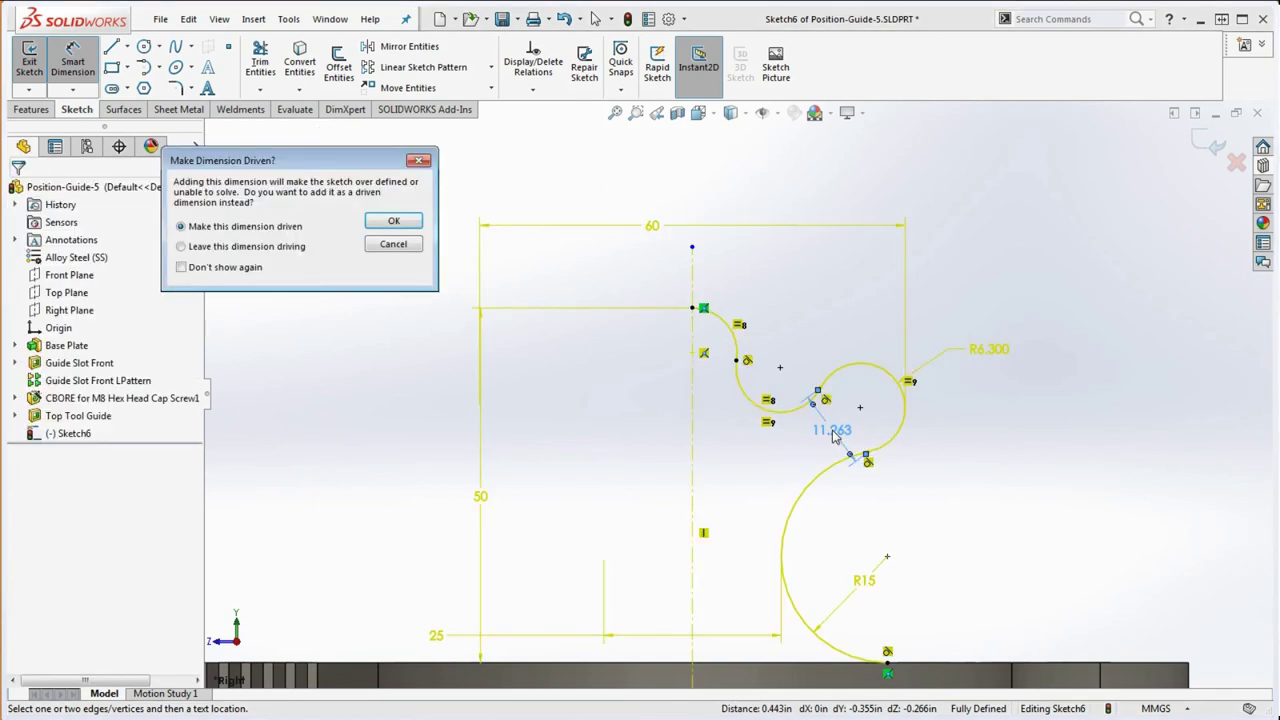
pyautogui.click(376, 223)
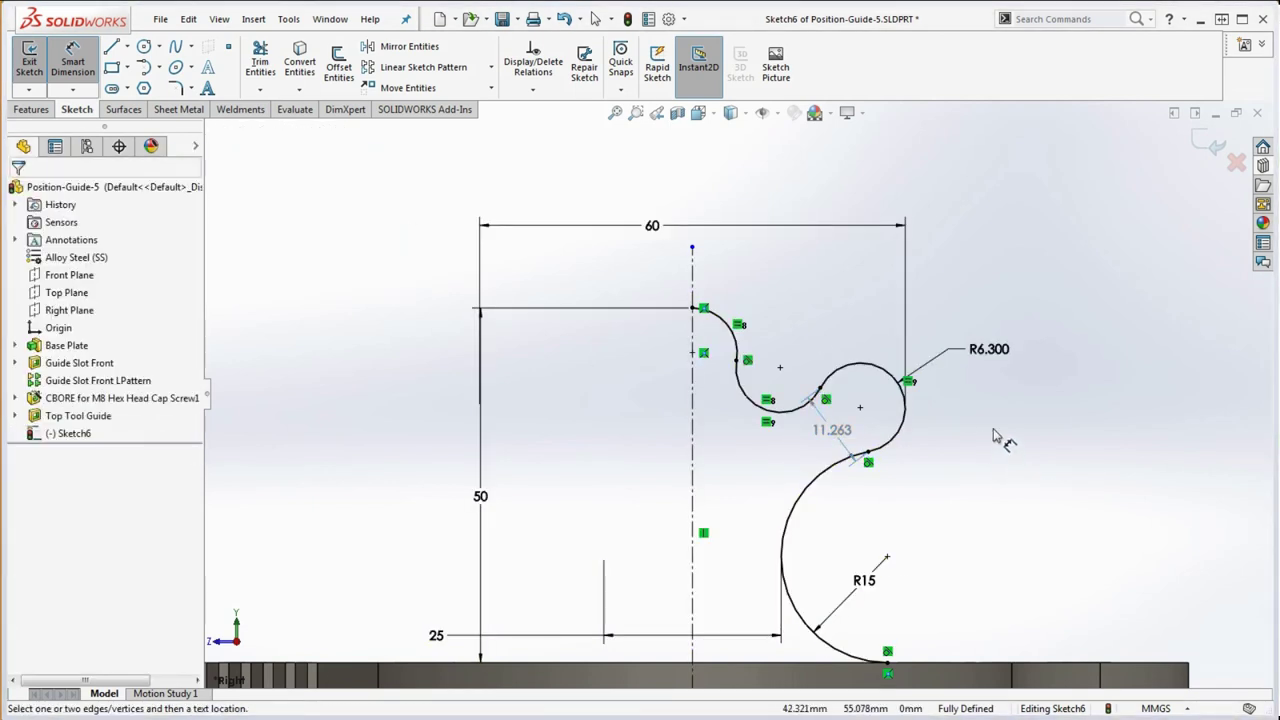
pyautogui.press('Escape')
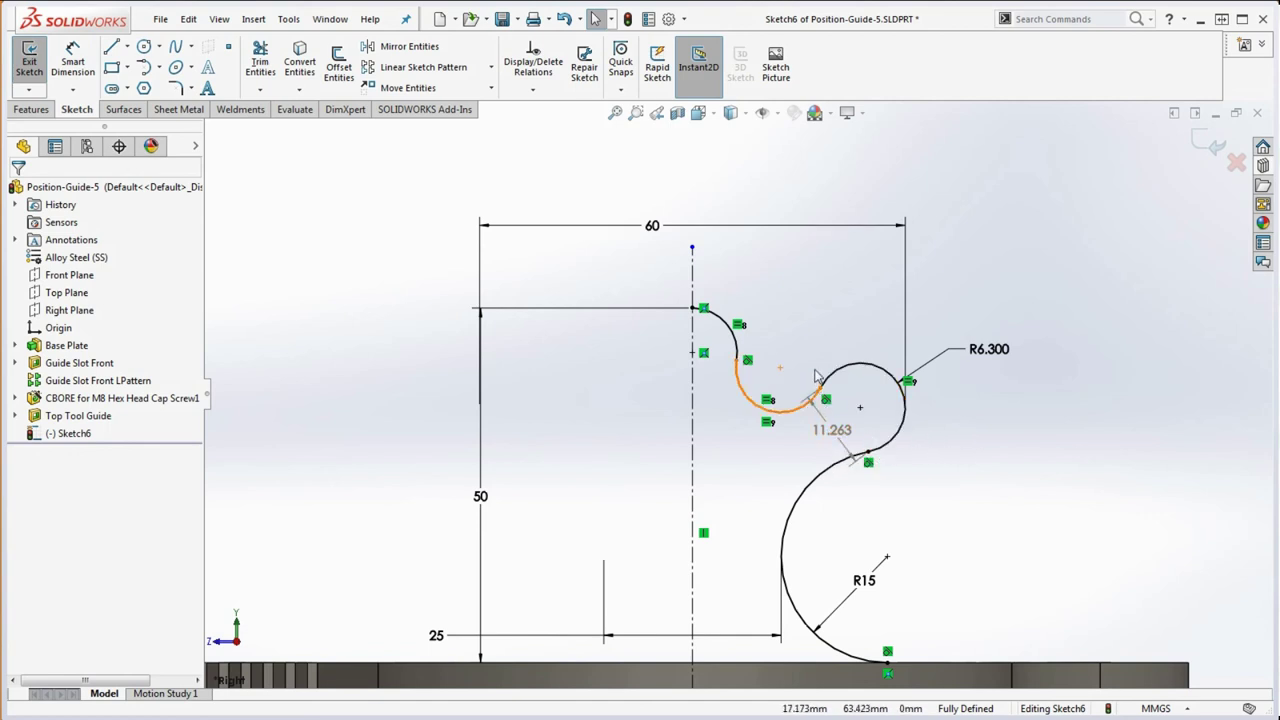
# Make the 60 mm diameter dimension driven and move the middle concave arc's center point slightly down toward the centerline.
pyautogui.click(849, 229)
pyautogui.rightClick(850, 231)
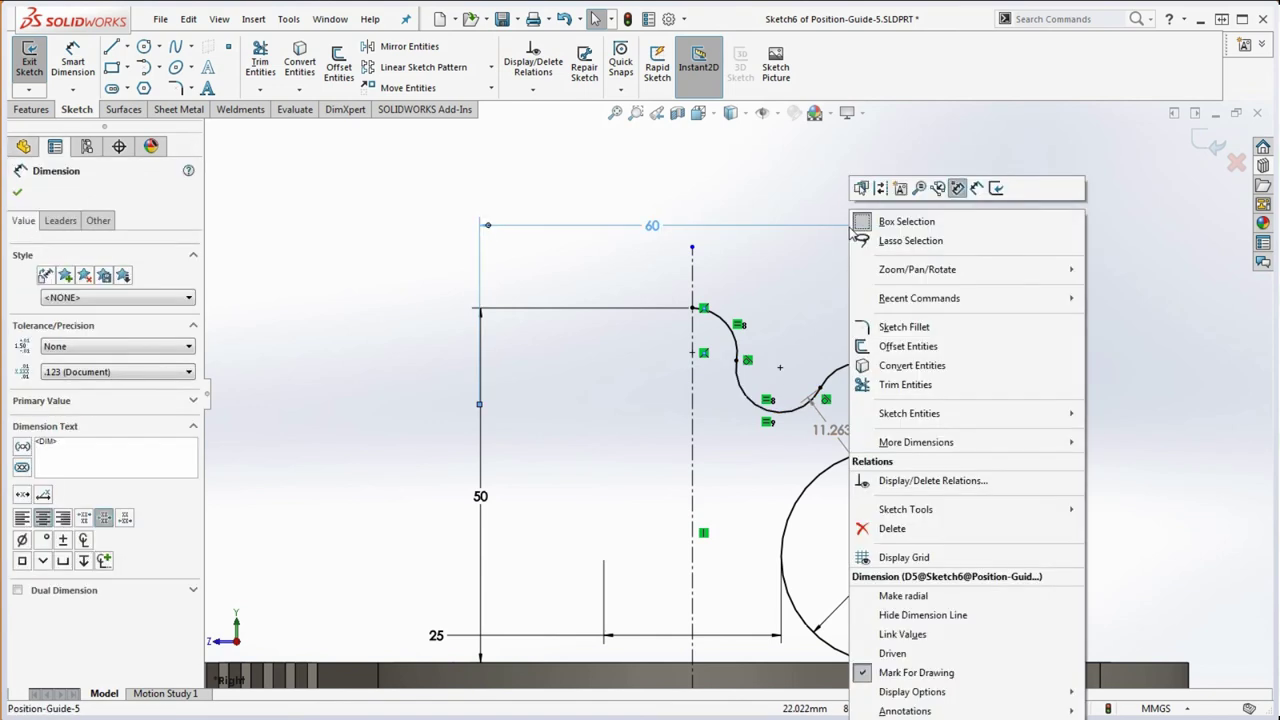
pyautogui.click(918, 653)
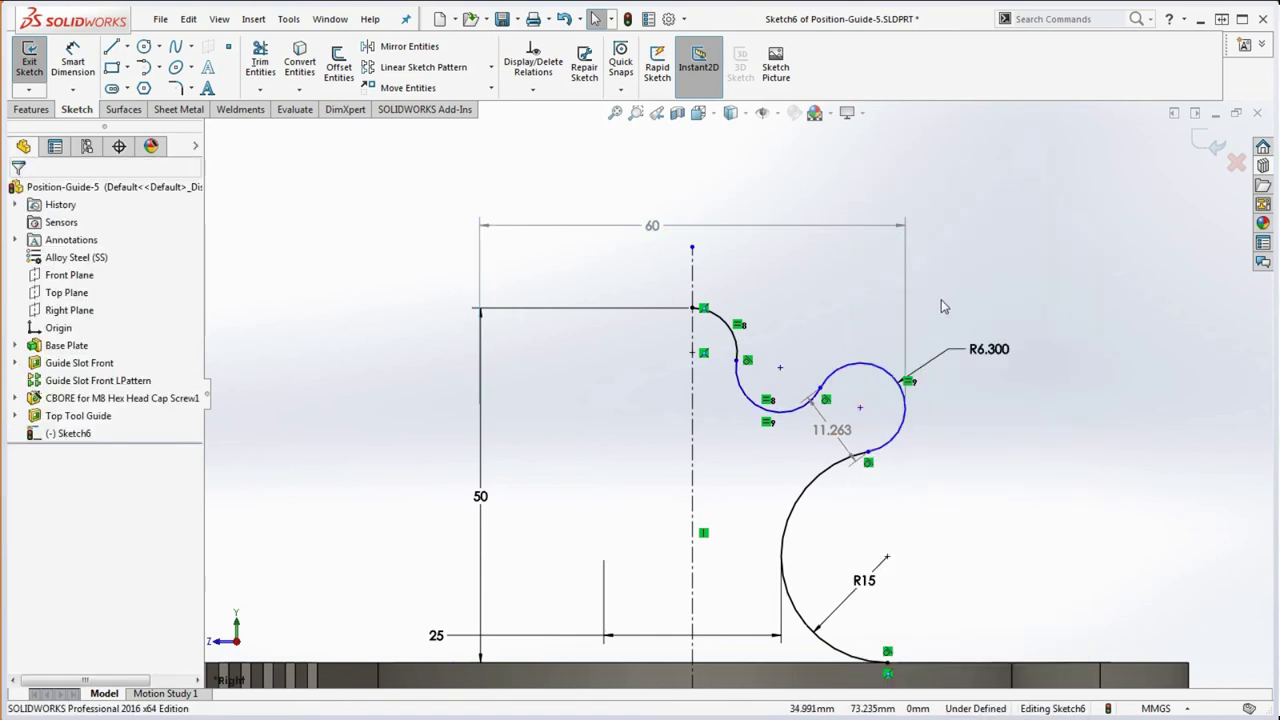
pyautogui.click(781, 370)
pyautogui.moveTo(776, 386)
pyautogui.mouseDown()
pyautogui.moveTo(770, 397)
pyautogui.moveTo(788, 399)
pyautogui.moveTo(806, 380)
pyautogui.moveTo(790, 394)
pyautogui.mouseUp()
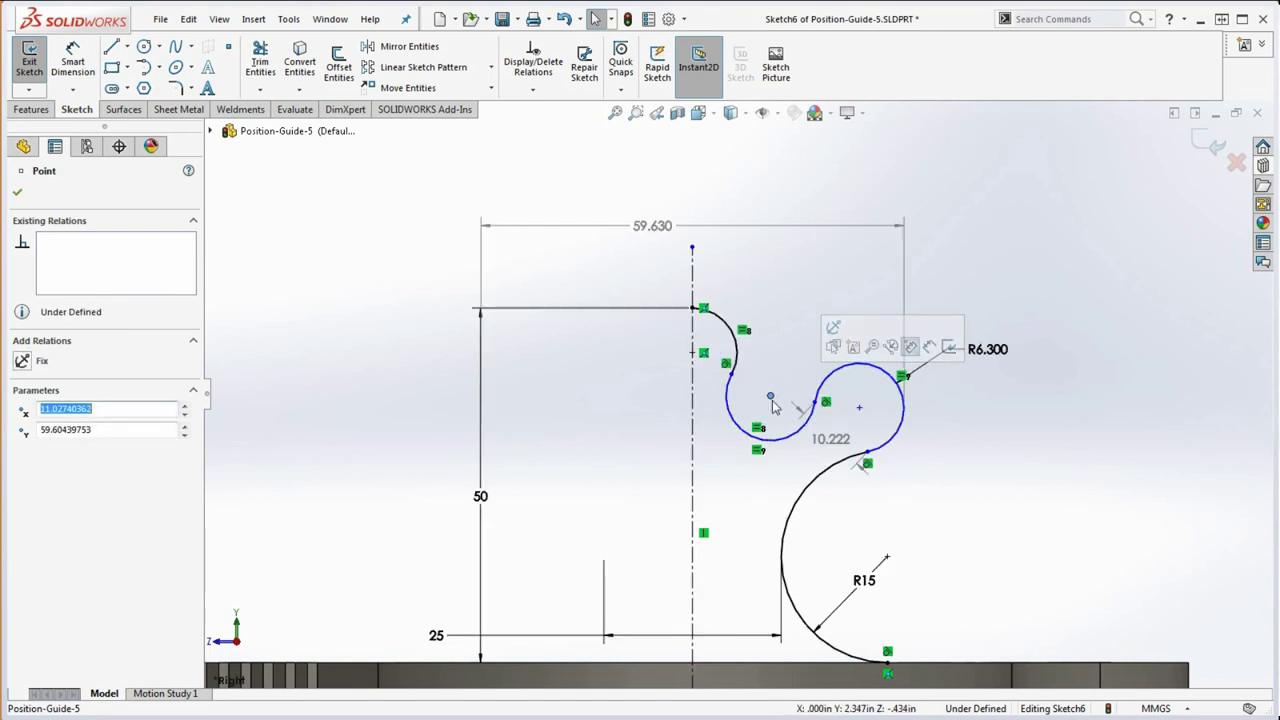
pyautogui.click(945, 452)
# Turn the knob's overall diameter dimension back into a driving one and set it to 60 mm.
pyautogui.click(907, 277)
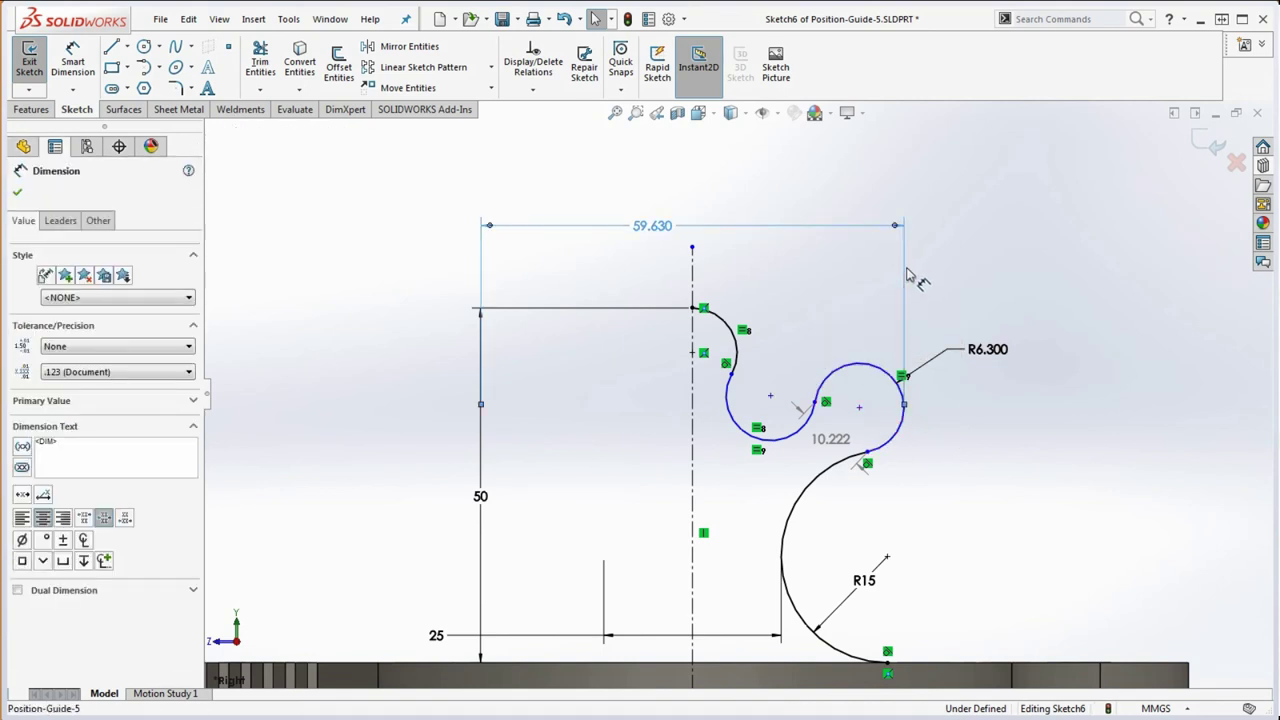
pyautogui.rightClick(907, 277)
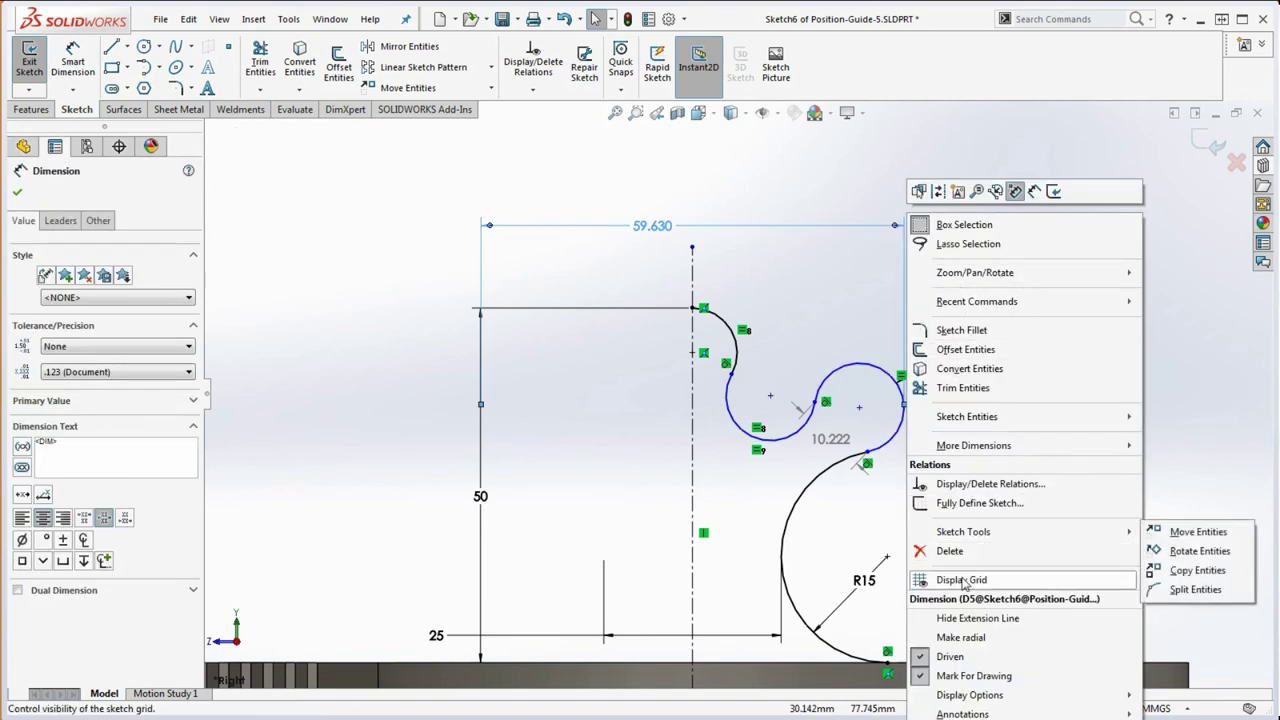
pyautogui.click(964, 657)
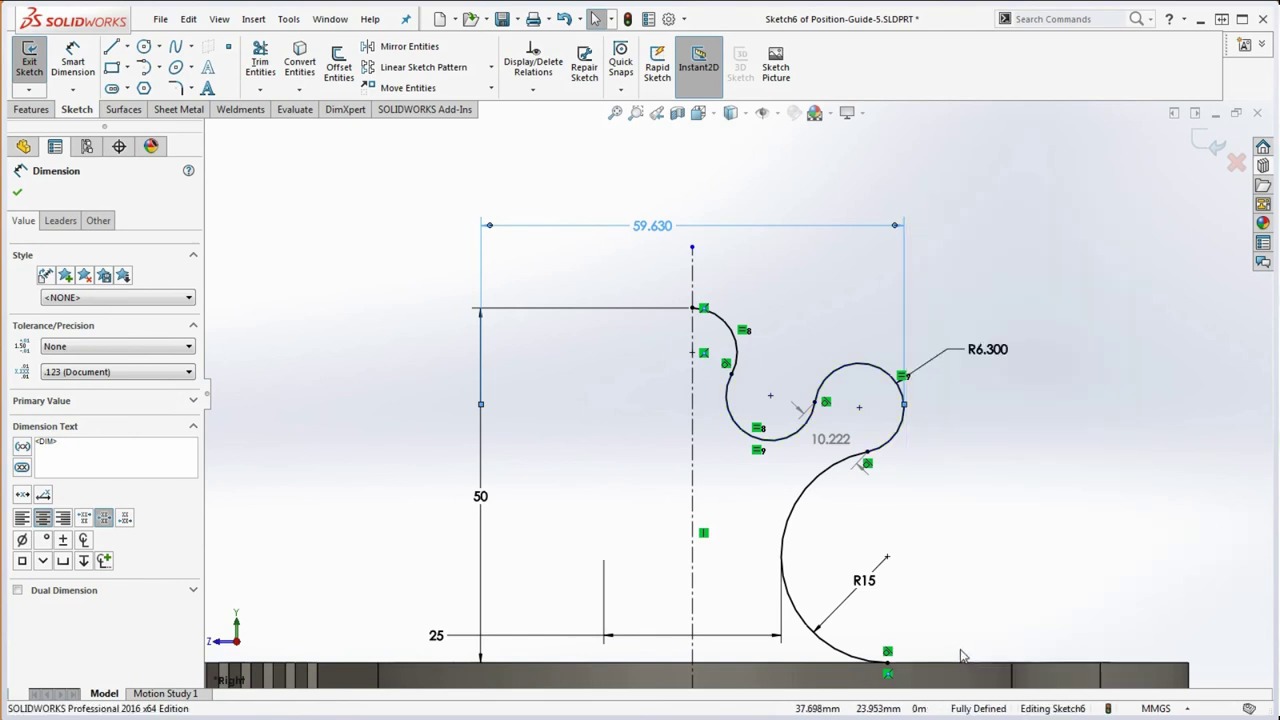
pyautogui.click(655, 229)
pyautogui.write('60')
pyautogui.press('Return')
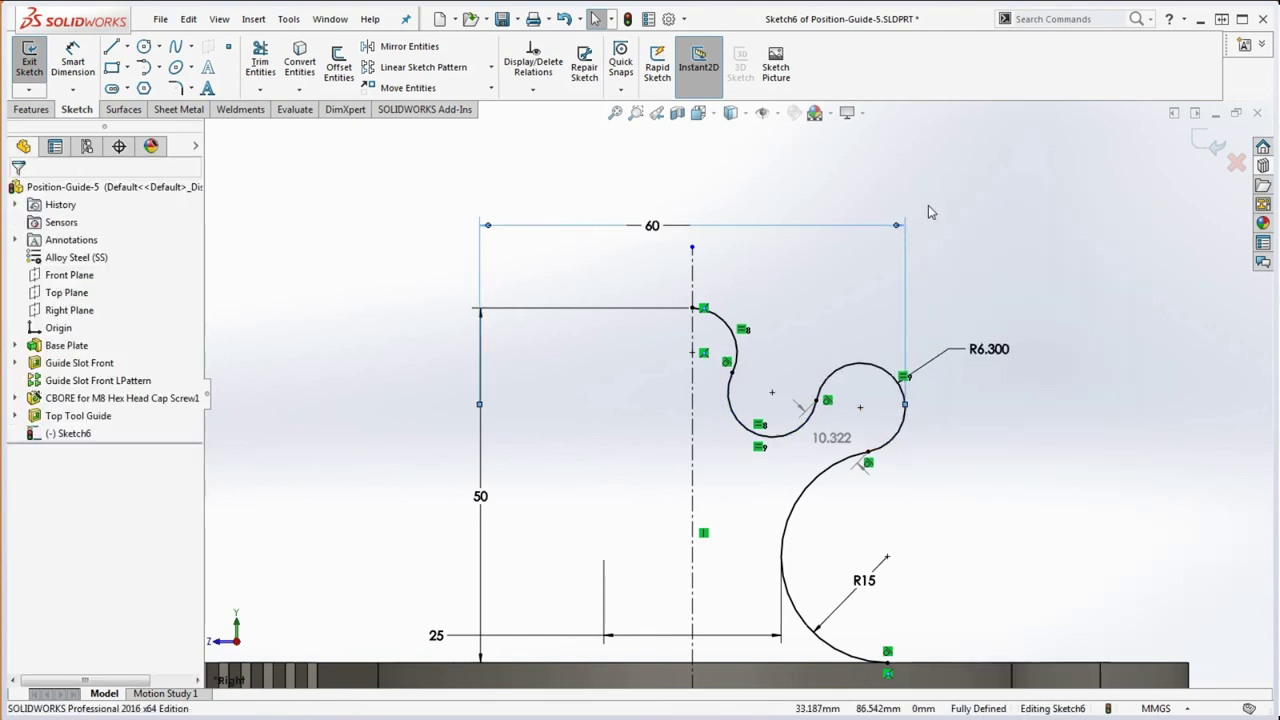
# Make the 60 mm diameter dimension driven and move the middle concave arc's center point slightly up and away from the centerline.
pyautogui.click(928, 212)
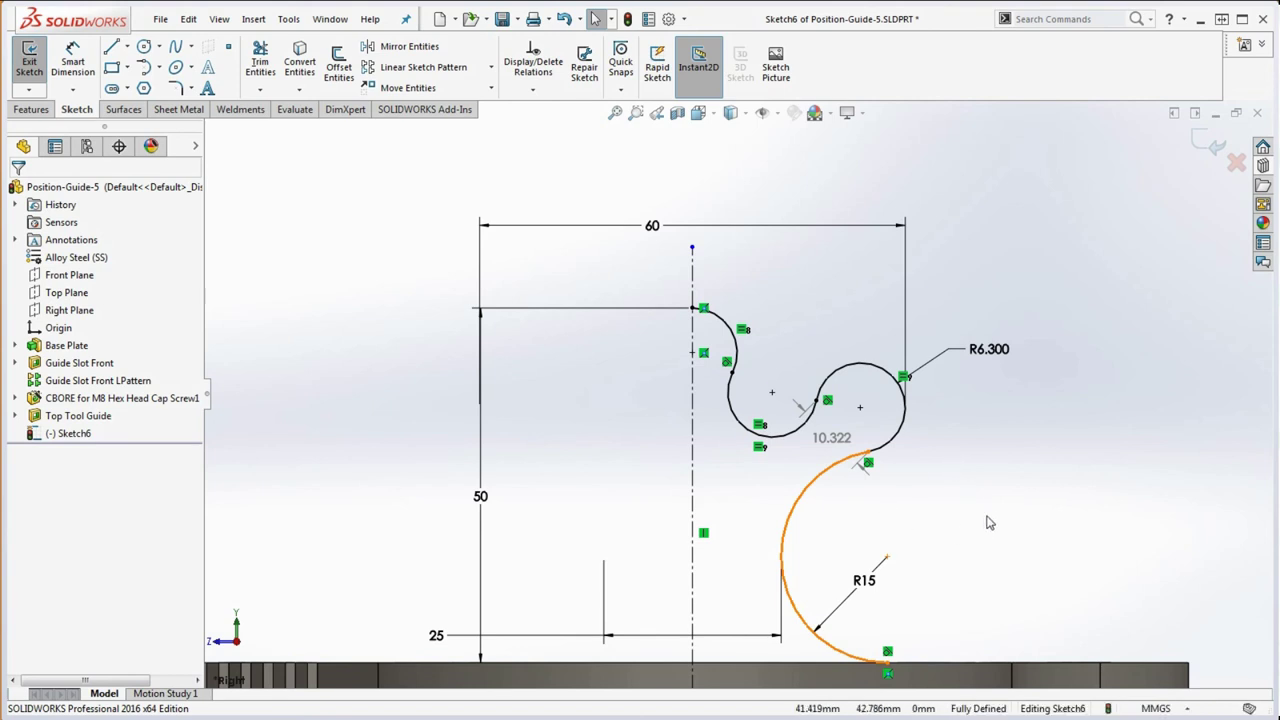
pyautogui.moveTo(943, 495); pyautogui.dragTo(943, 487, button='middle')
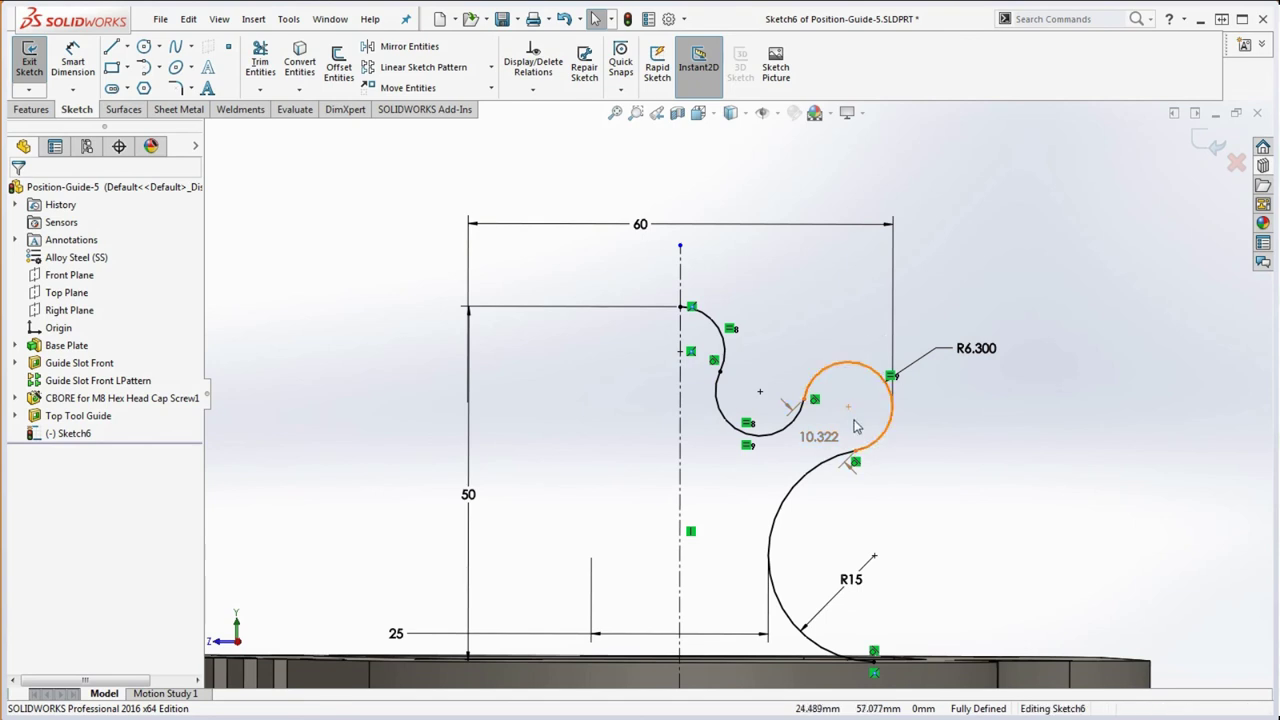
pyautogui.rightClick(892, 288)
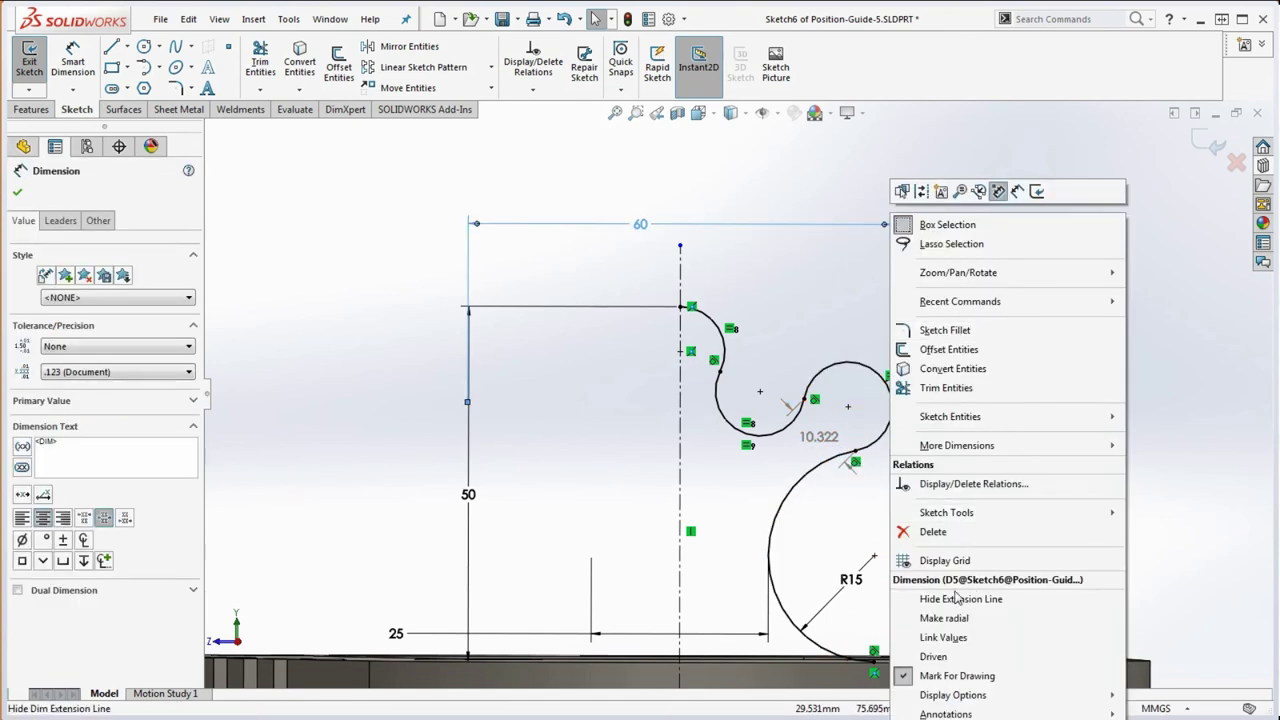
pyautogui.click(950, 657)
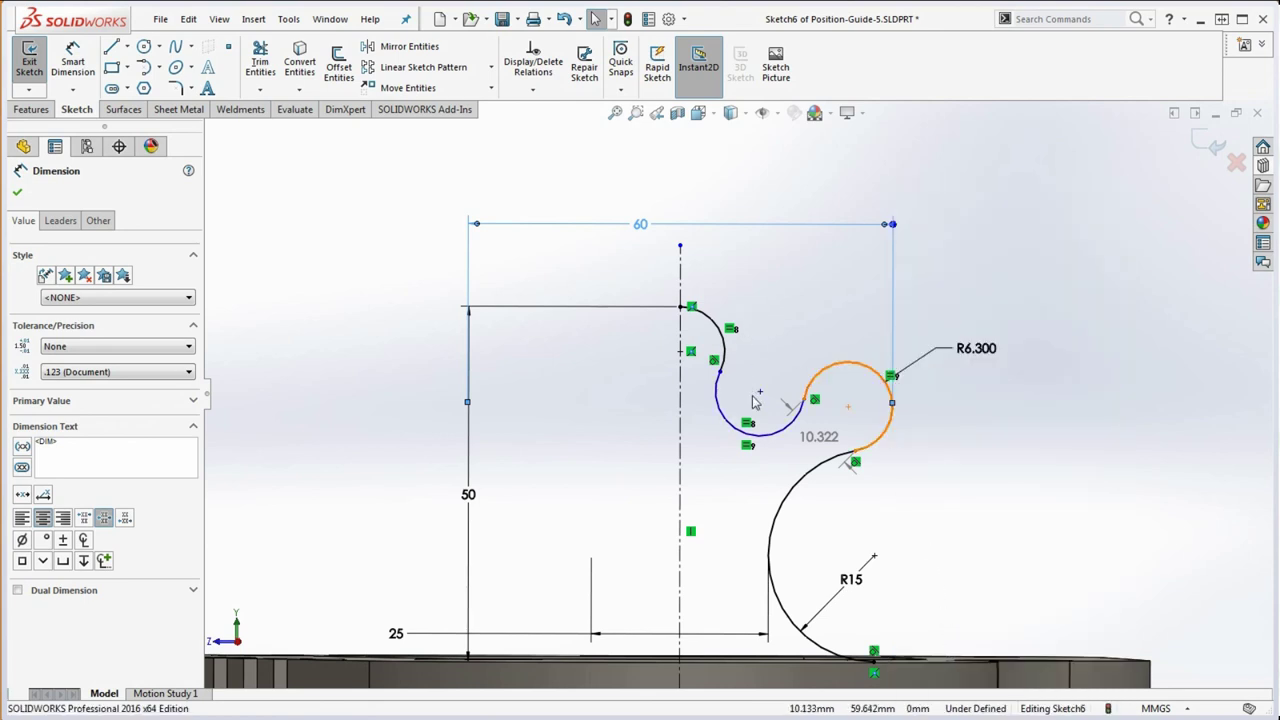
pyautogui.moveTo(760, 395); pyautogui.dragTo(768, 366)
pyautogui.click(843, 272)
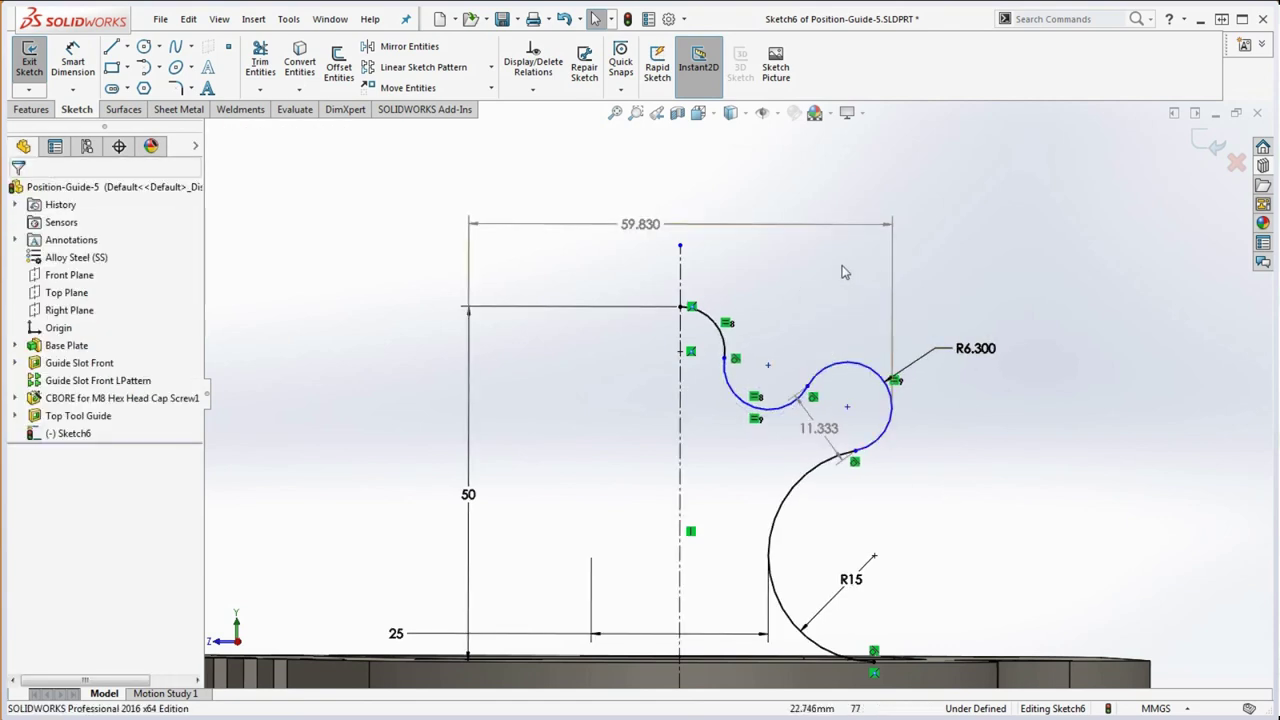
# Turn the knob's overall diameter dimension back into a driving one and set it to 60 mm.
pyautogui.rightClick(837, 231)
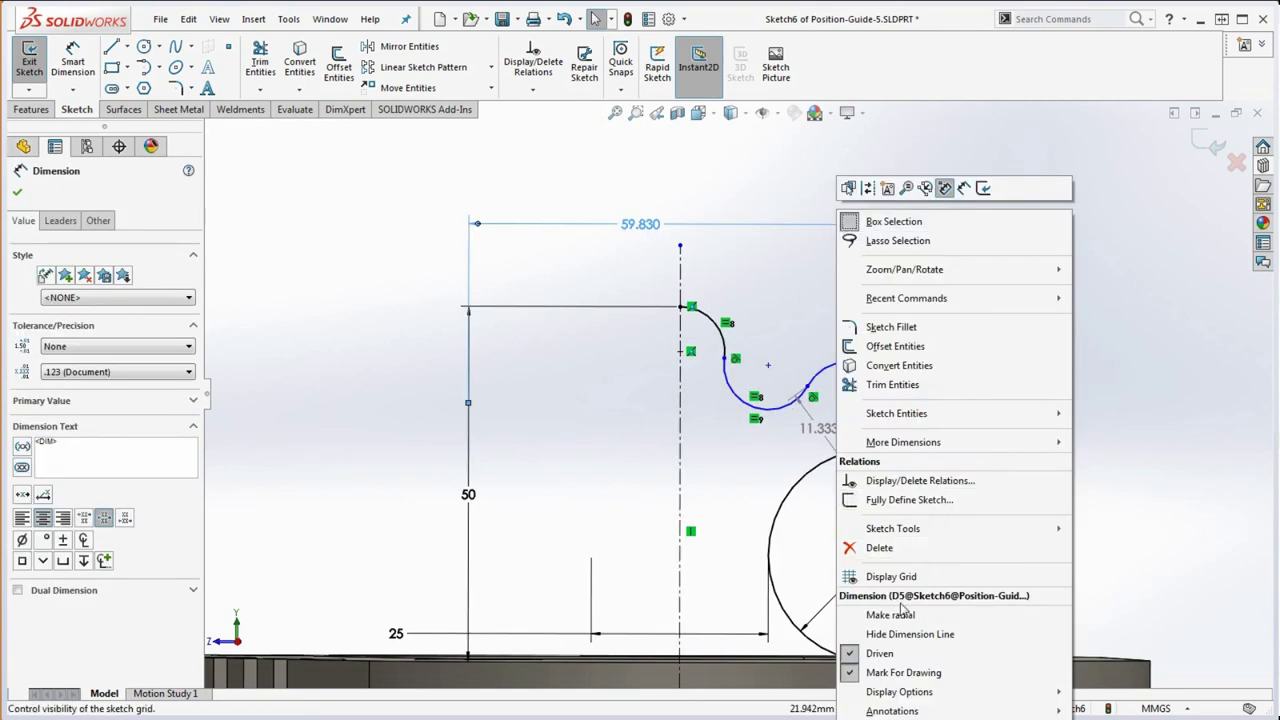
pyautogui.click(890, 651)
pyautogui.click(1044, 353)
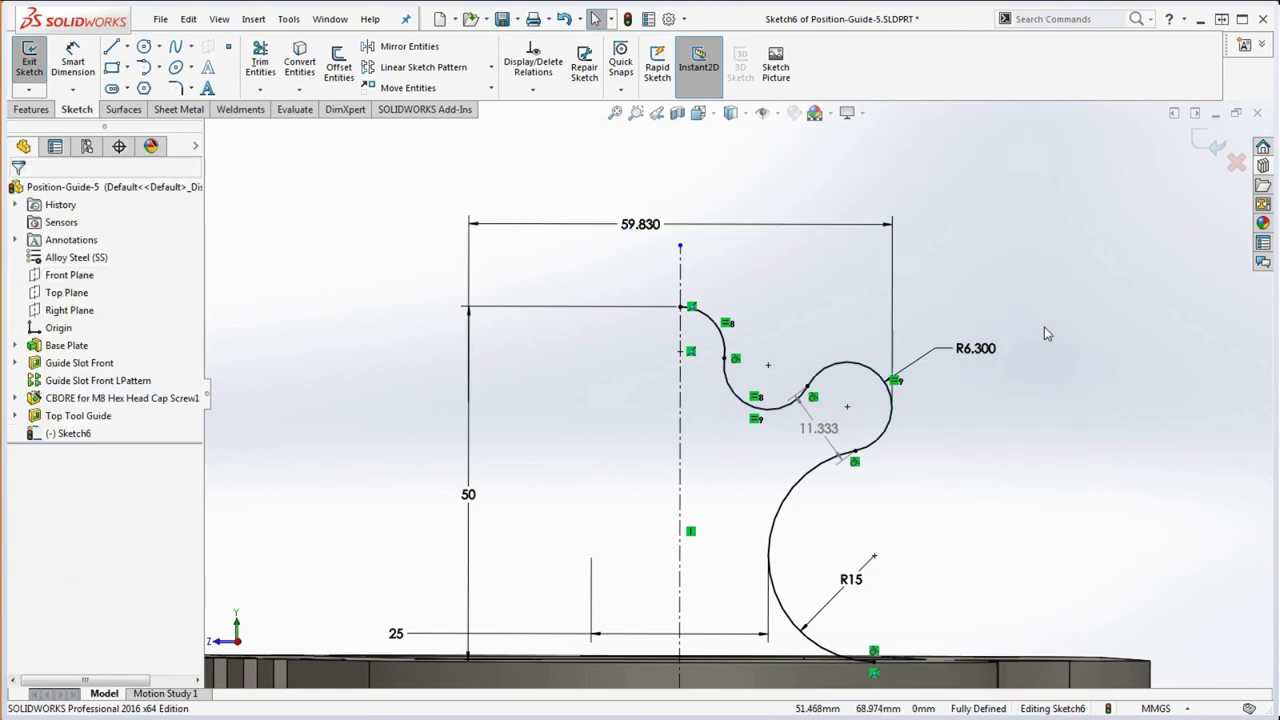
pyautogui.doubleClick(648, 223)
pyautogui.write('60')
pyautogui.press('Return')
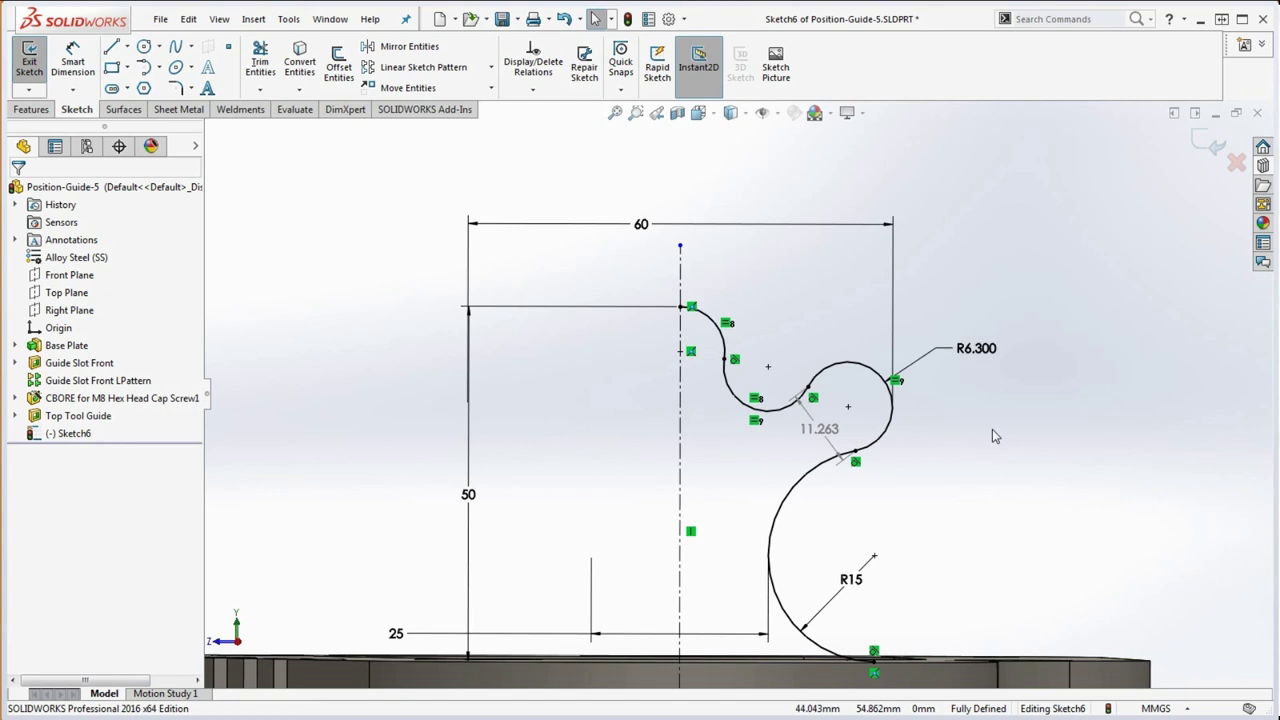
# Make the diameter dimension driven, move the middle arc's center point back down, and restore the dimension as driving at 60 mm.
pyautogui.rightClick(767, 223)
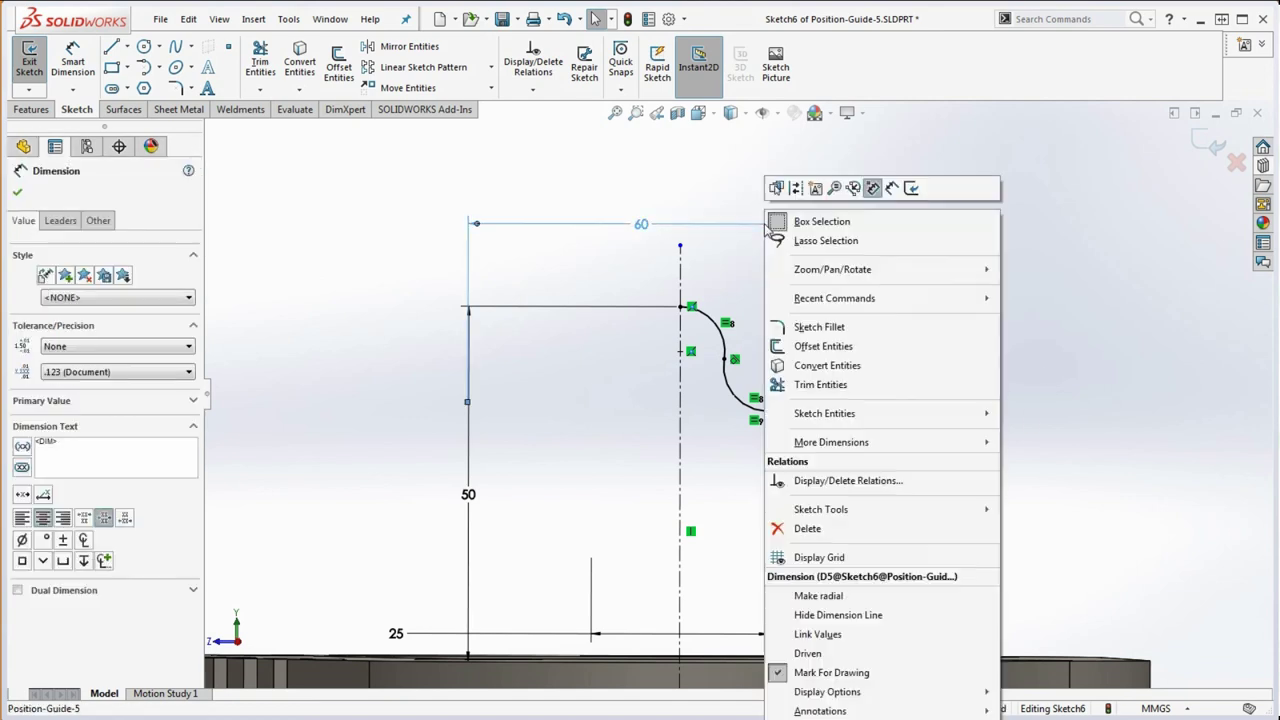
pyautogui.click(810, 653)
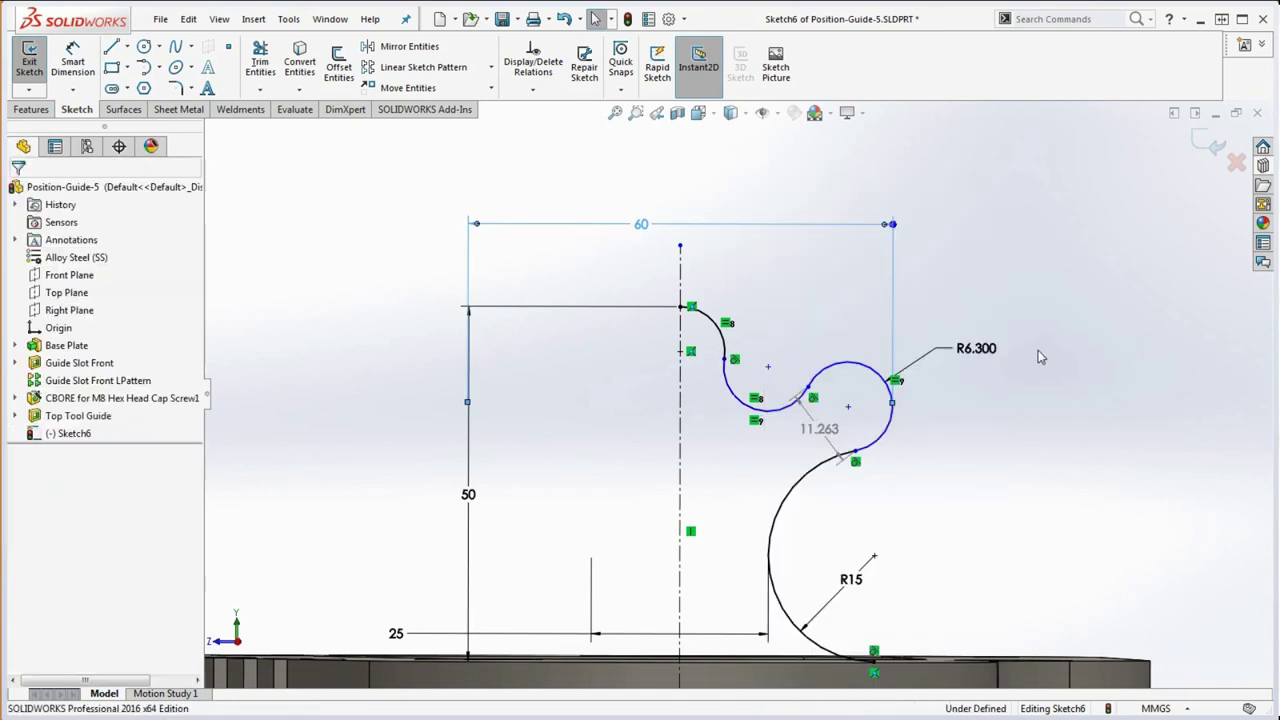
pyautogui.moveTo(768, 368); pyautogui.dragTo(758, 393)
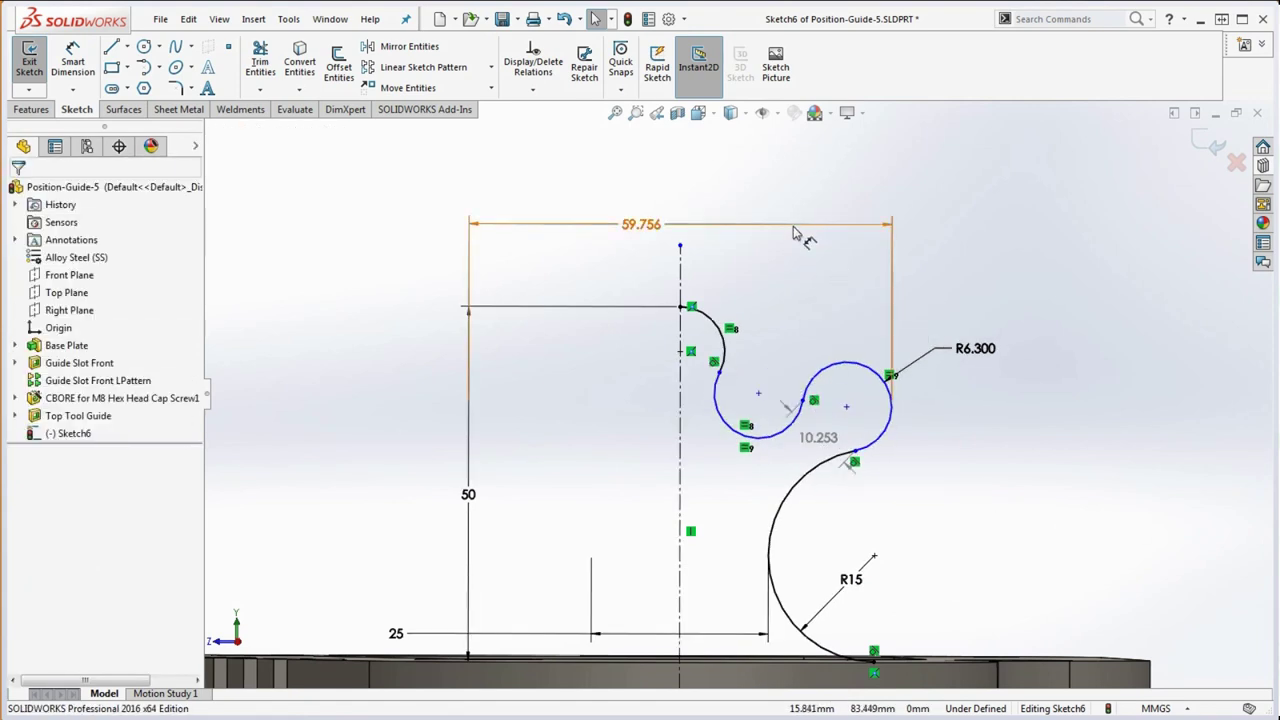
pyautogui.rightClick(793, 232)
pyautogui.click(852, 655)
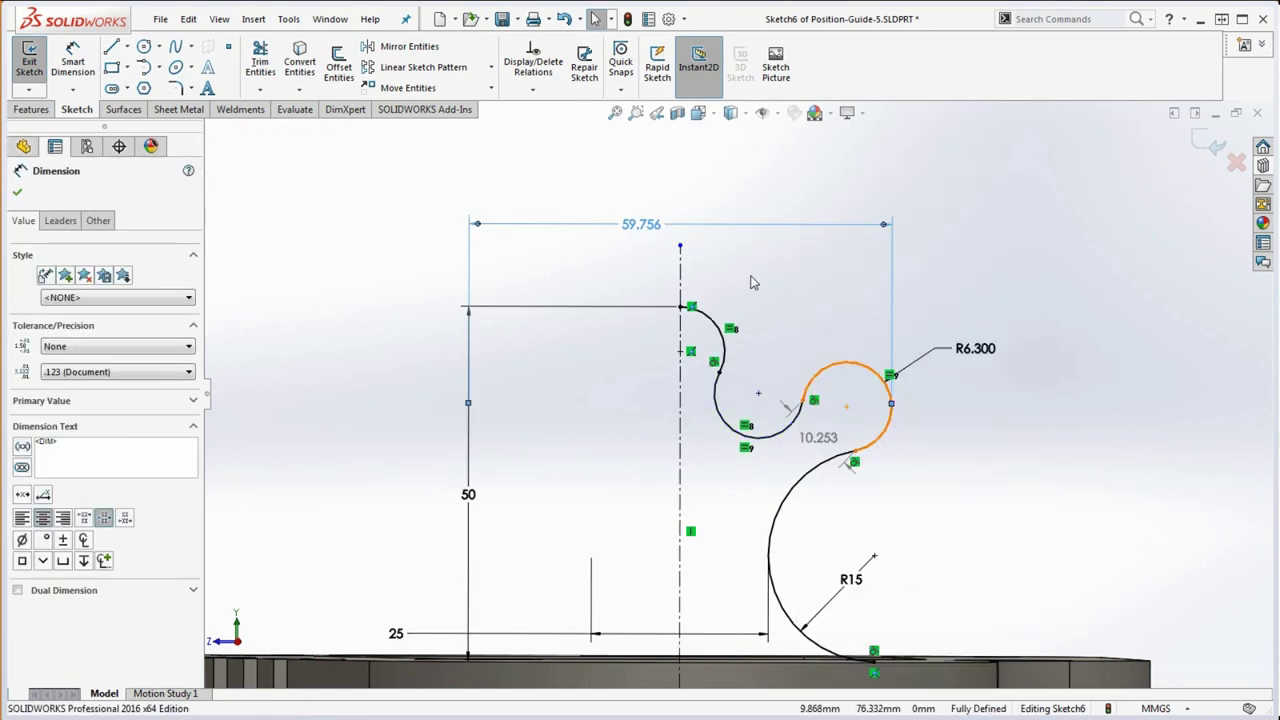
pyautogui.doubleClick(660, 224)
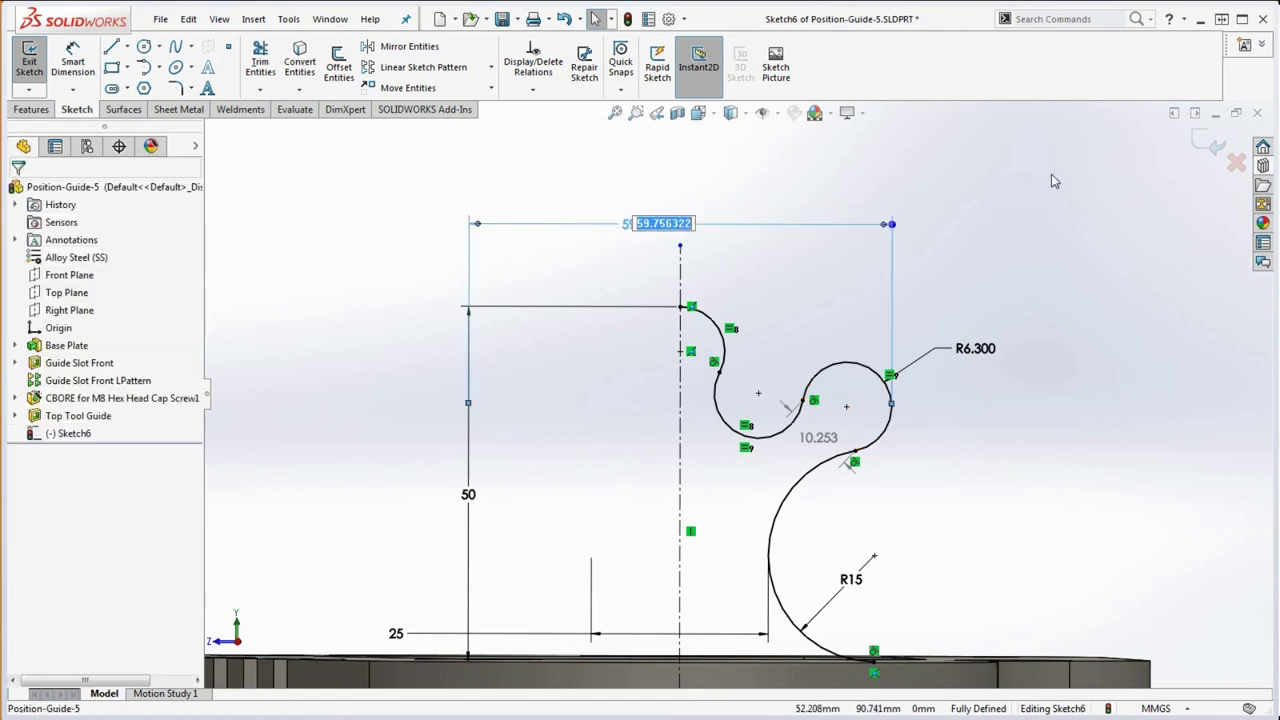
pyautogui.write('60')
pyautogui.press('Return')
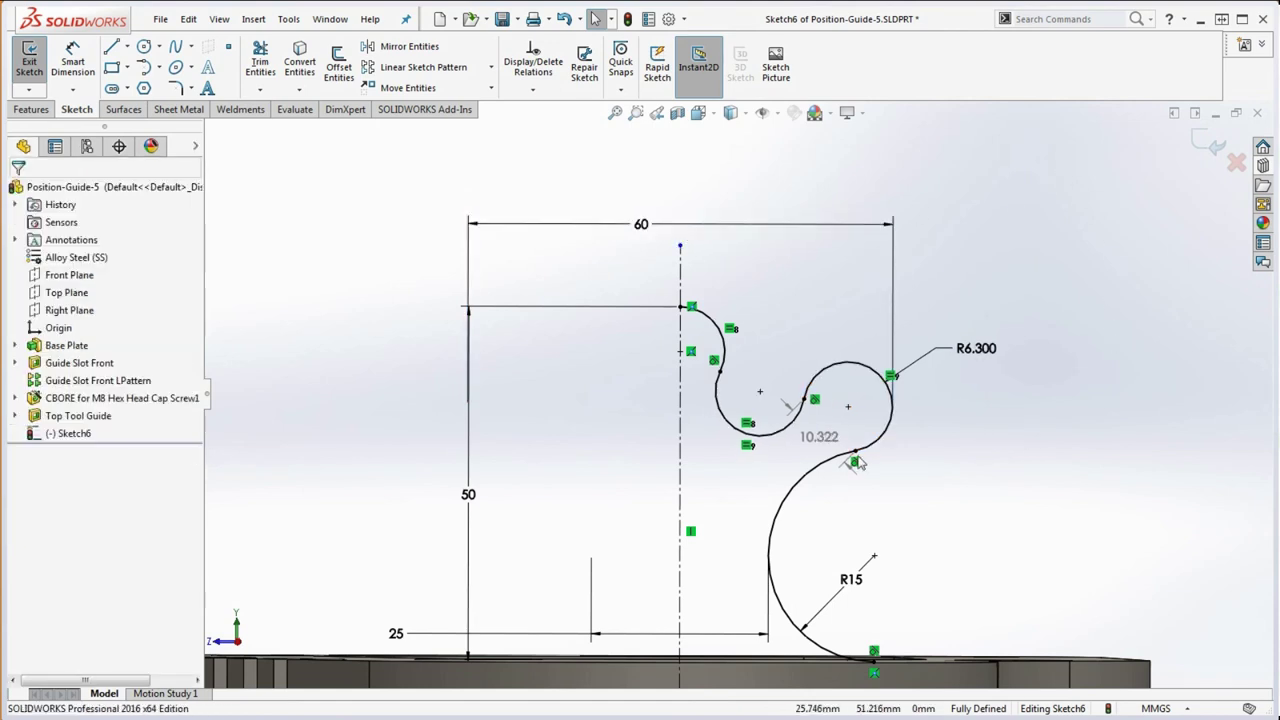
# Make the overall diameter dimension driven again and raise the middle concave arc's center point, shifting it slightly outward.
pyautogui.rightClick(707, 225)
pyautogui.click(760, 653)
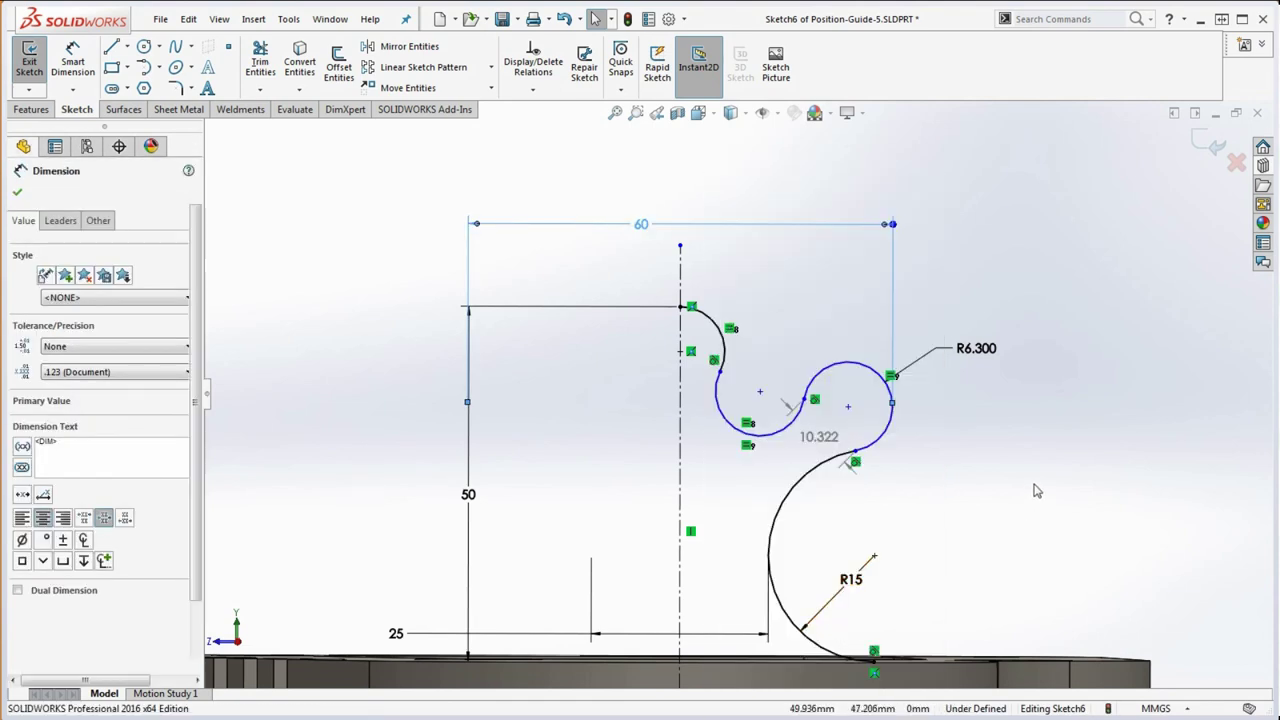
pyautogui.click(760, 395)
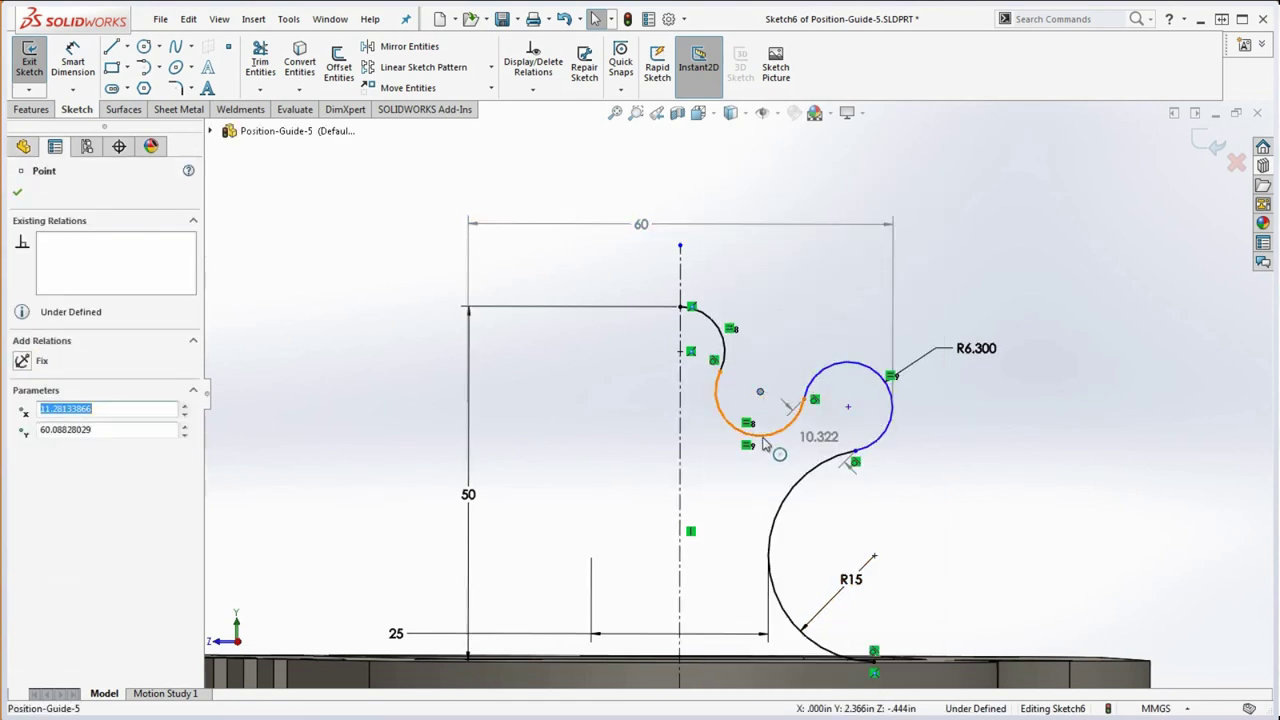
pyautogui.click(983, 457)
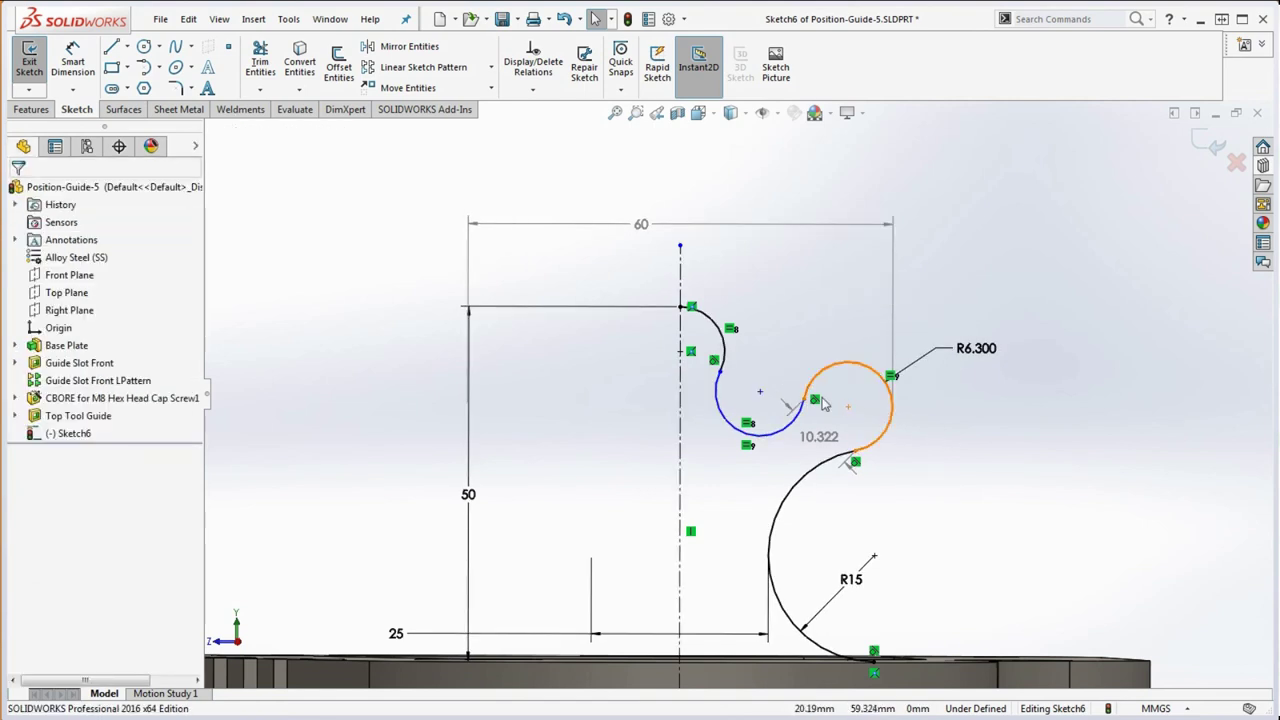
pyautogui.moveTo(760, 395); pyautogui.dragTo(766, 371)
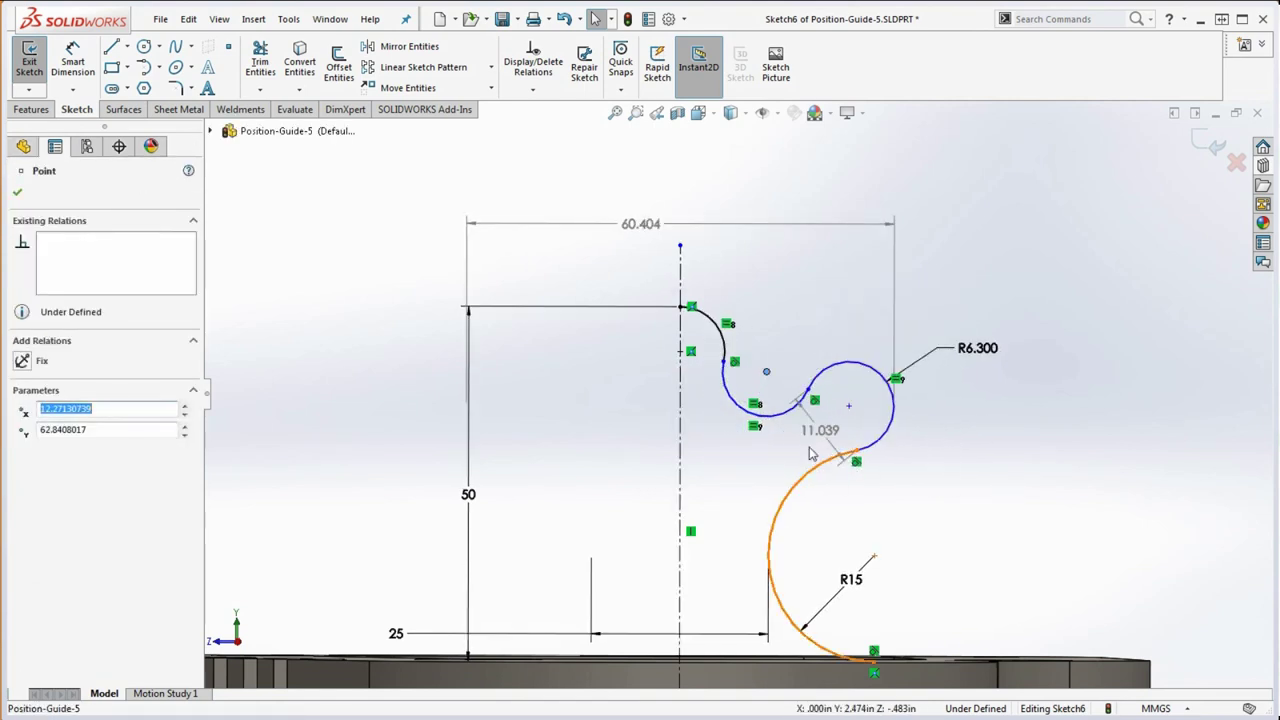
# Make the knob's overall diameter dimension driving again and set it to 60 mm.
pyautogui.rightClick(741, 234)
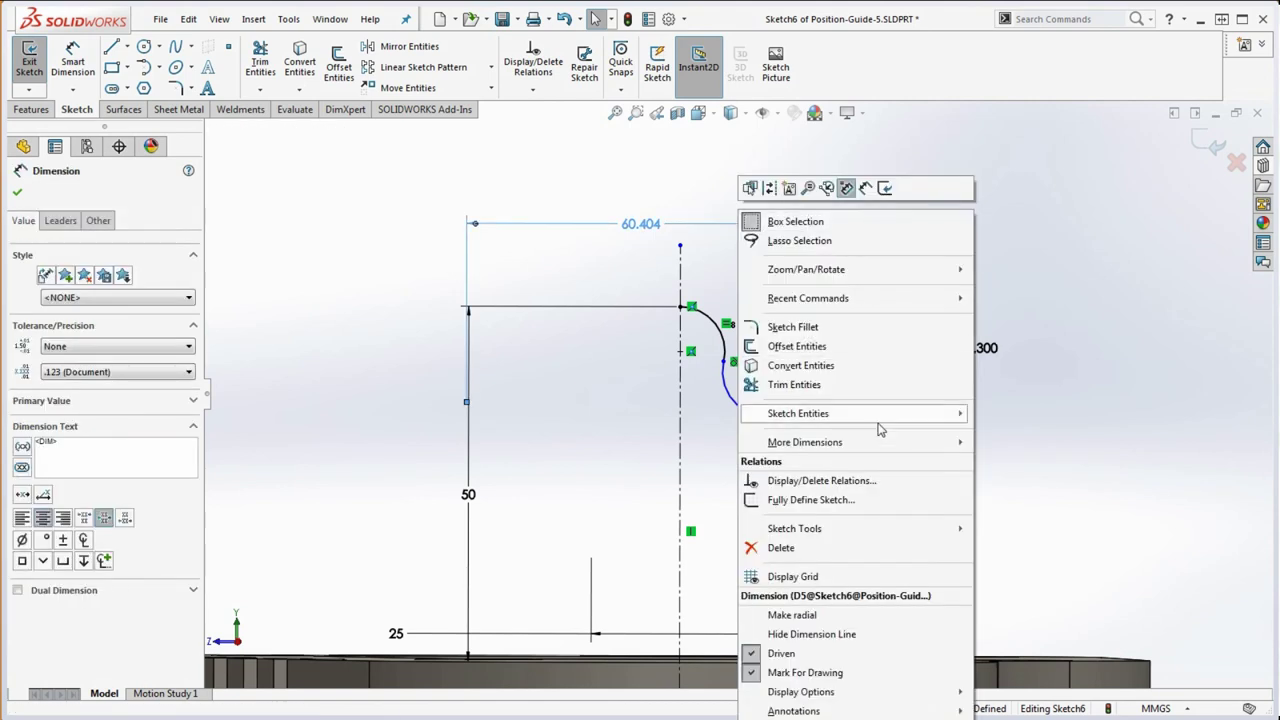
pyautogui.click(780, 656)
pyautogui.click(1068, 537)
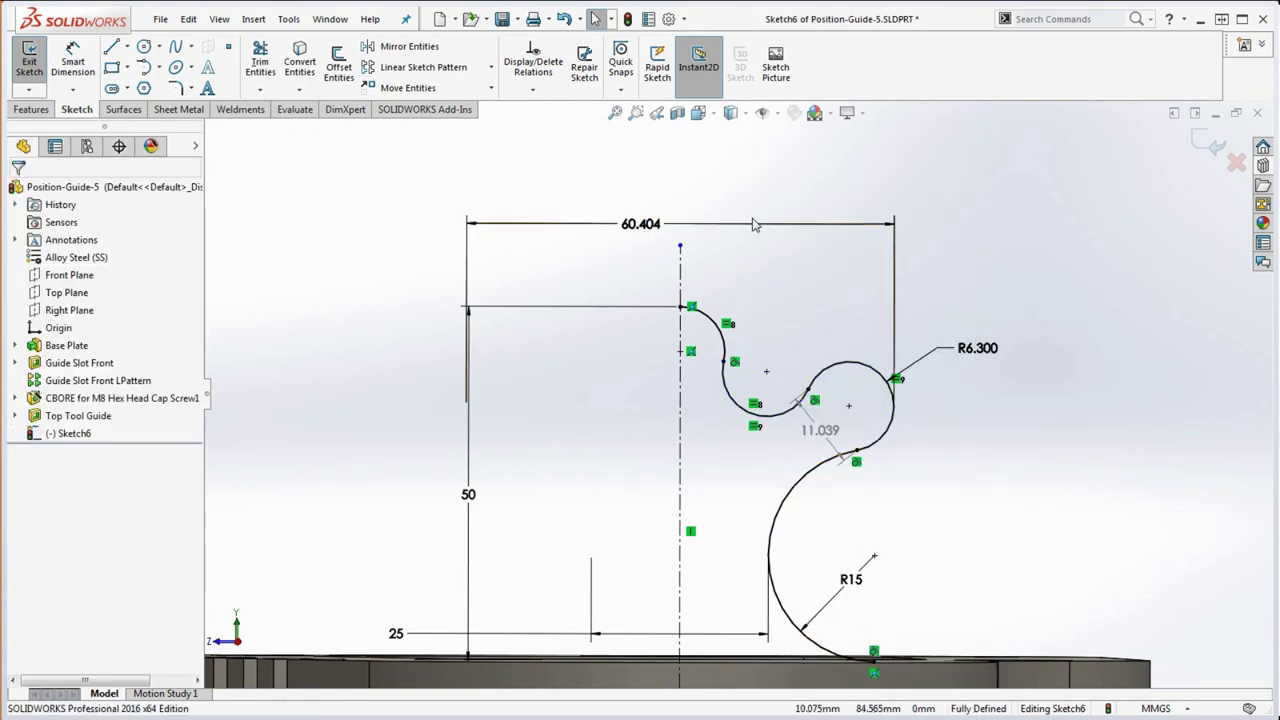
pyautogui.click(655, 228)
pyautogui.write('60')
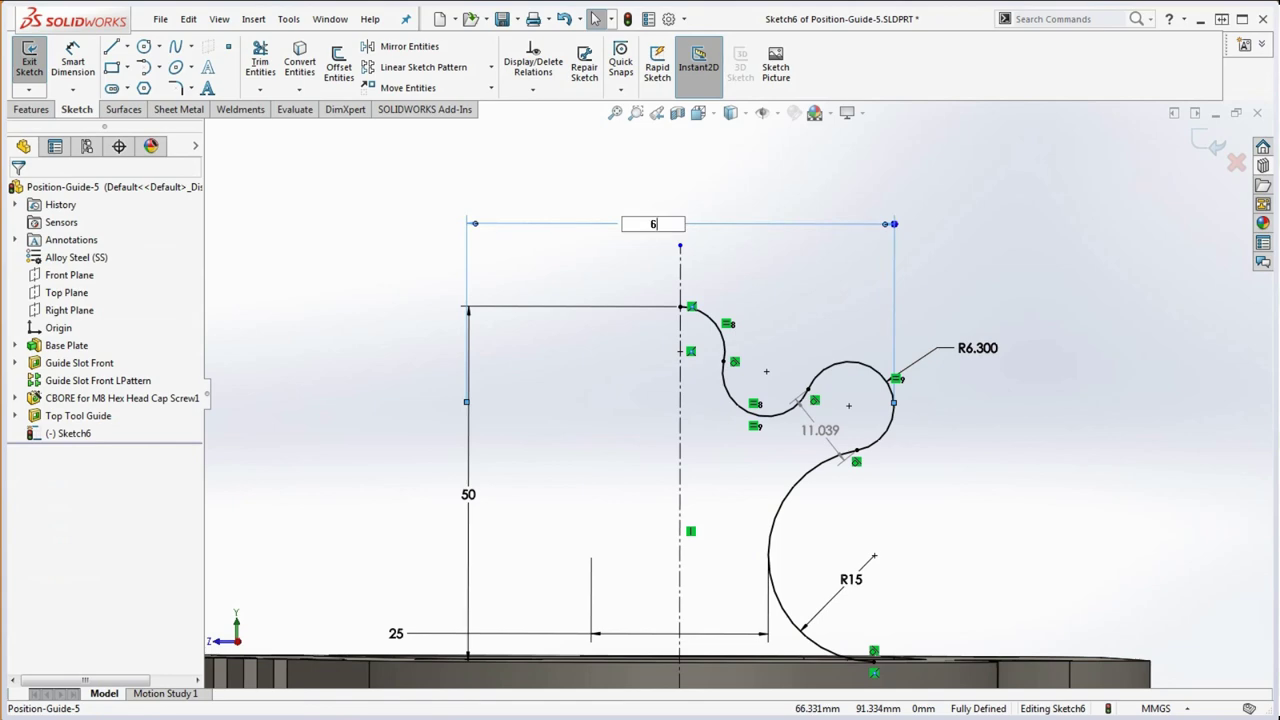
pyautogui.press('Return')
# Draw a horizontal line along the base plate's top edge from the R15 arc's lower endpoint to just past the centerline.
pyautogui.moveTo(968, 485)
pyautogui.mouseDown(button='middle')
pyautogui.moveTo(706, 532)
pyautogui.moveTo(742, 509)
pyautogui.moveTo(938, 490)
pyautogui.mouseUp(button='middle')
pyautogui.hotkey('ctrl', '4')
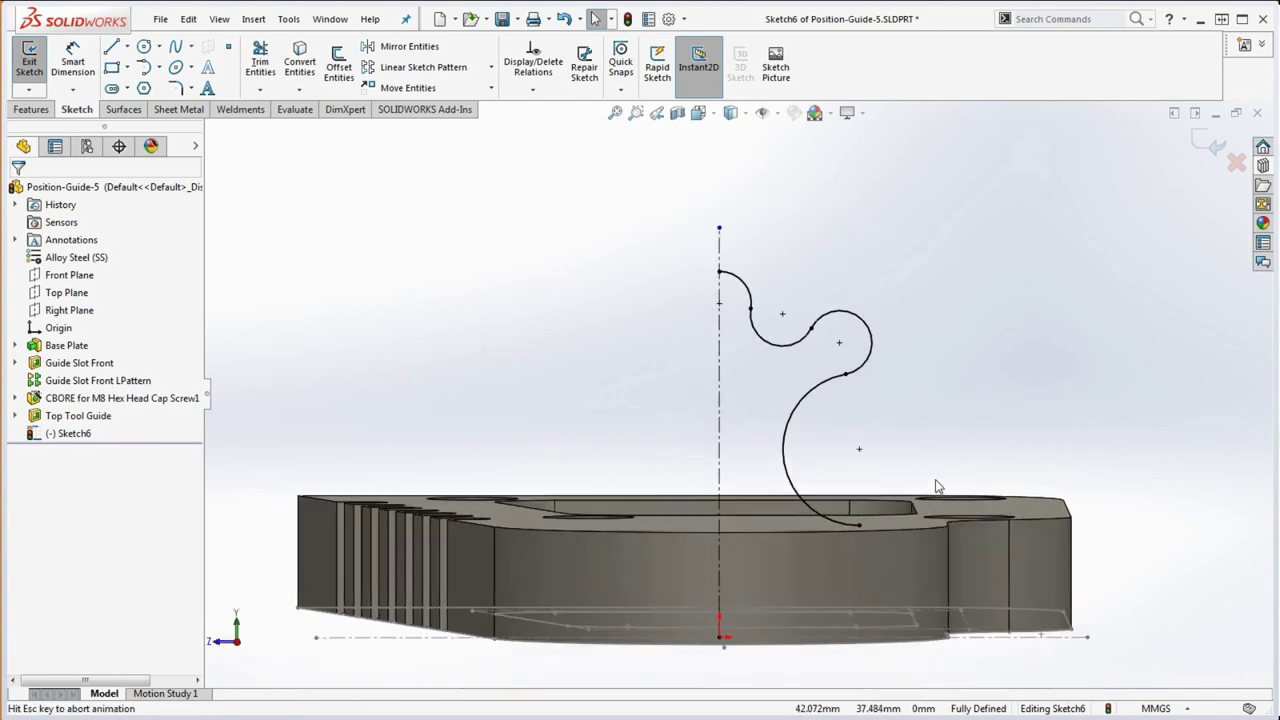
pyautogui.click(111, 48)
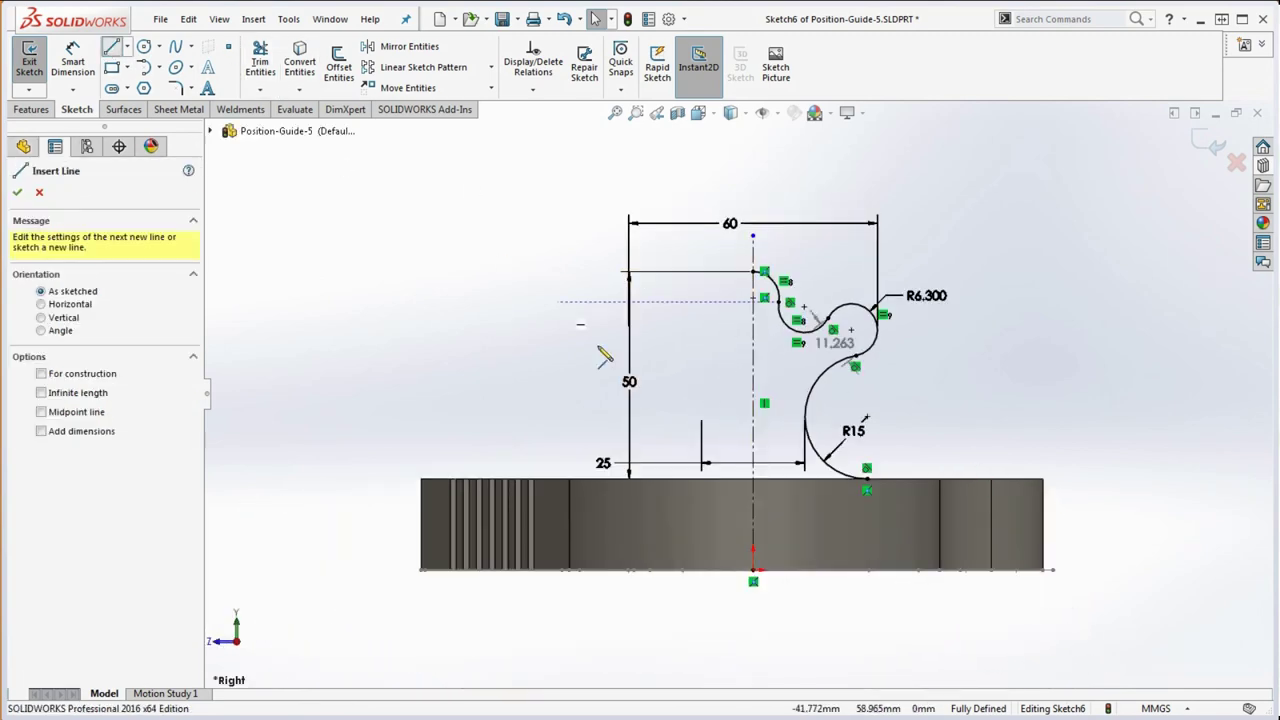
pyautogui.scroll(-4, 753, 425)
pyautogui.click(995, 541)
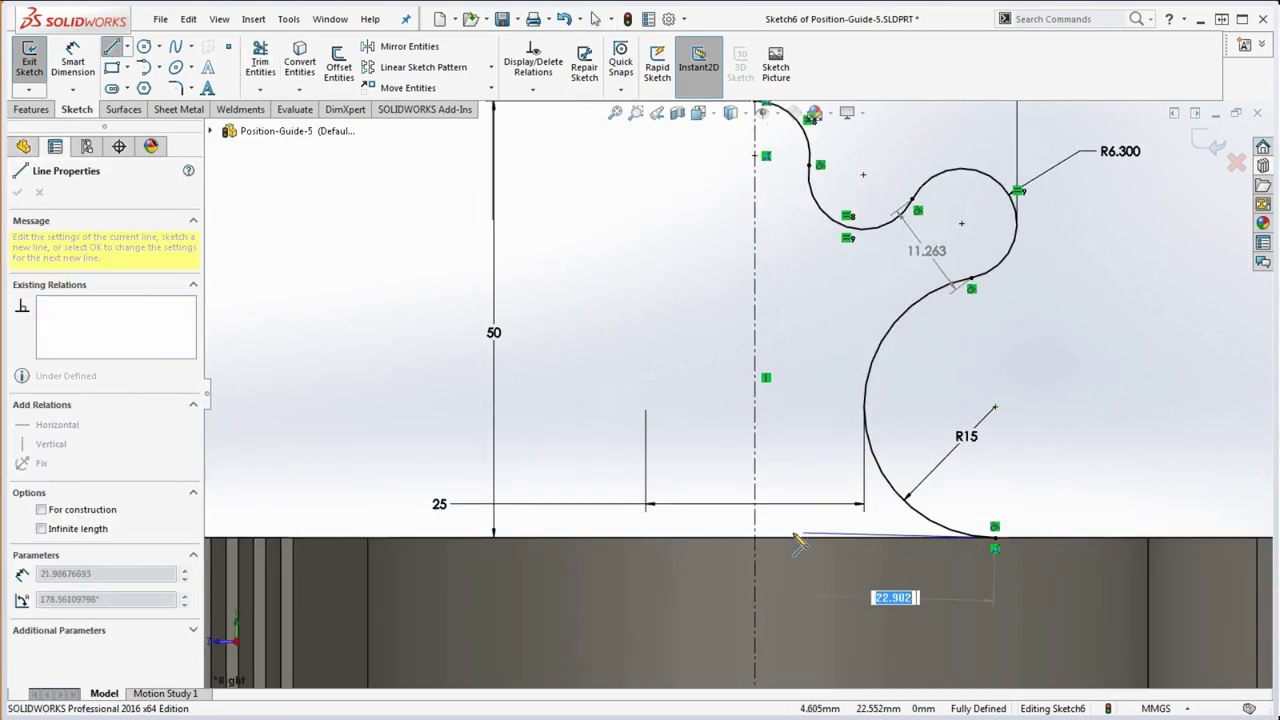
pyautogui.doubleClick(738, 539)
pyautogui.scroll(-2, 779, 551)
pyautogui.scroll(-1, 765, 525)
pyautogui.press('Escape')
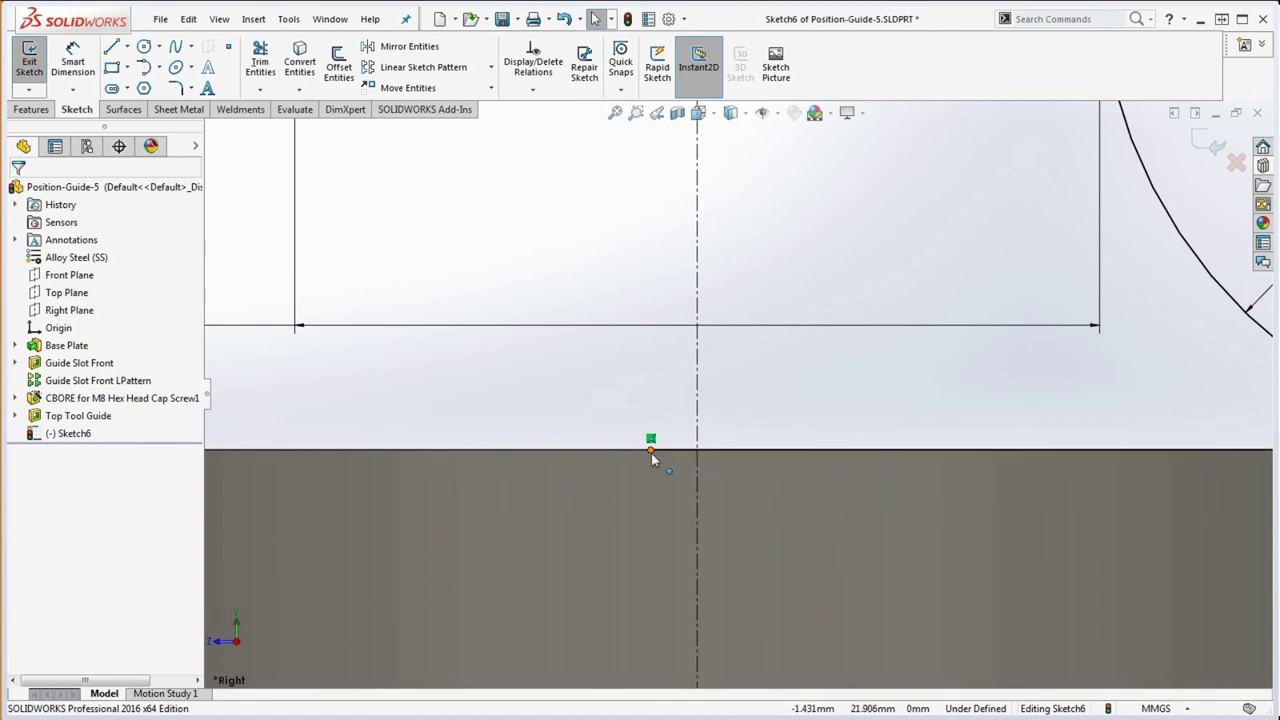
# Move the base line's free endpoint onto the centerline so that it is coincident with it.
pyautogui.click(651, 450)
pyautogui.moveTo(651, 450); pyautogui.dragTo(746, 500)
pyautogui.scroll(3, 749, 508)
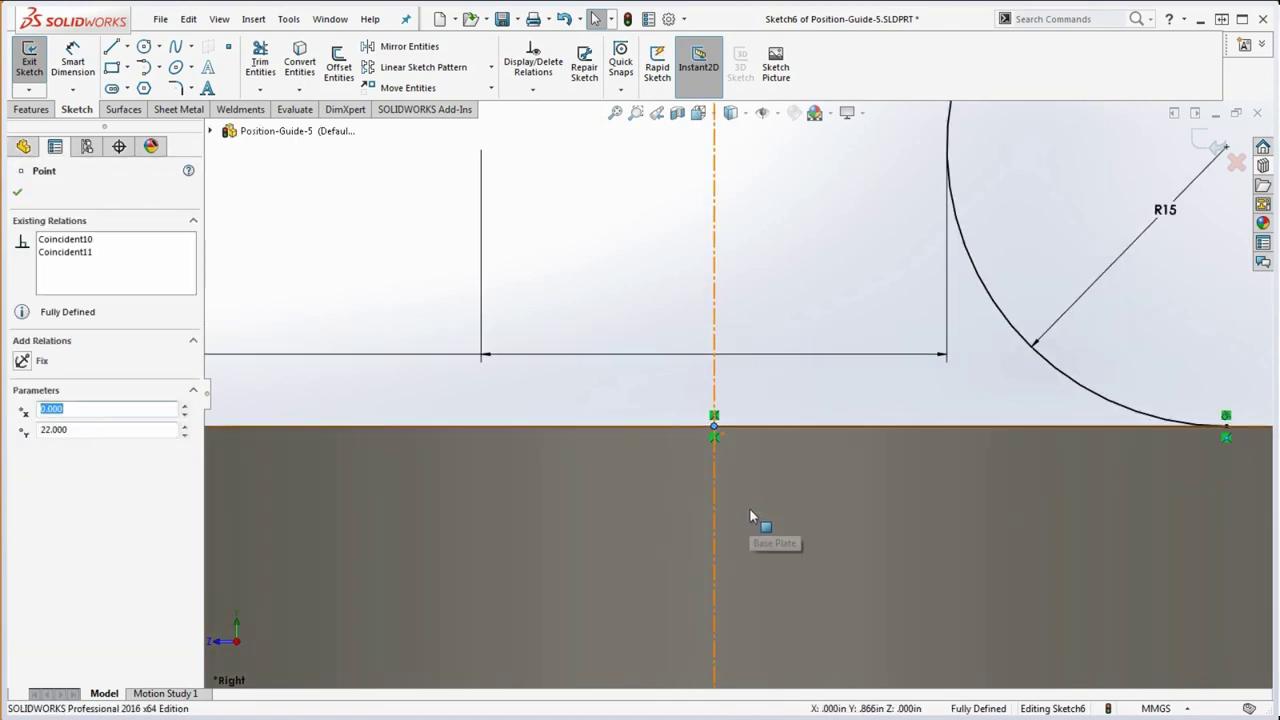
# Close the profile with a vertical line along the centerline from the base line's inner endpoint to the uppermost arc's top endpoint.
pyautogui.click(111, 46)
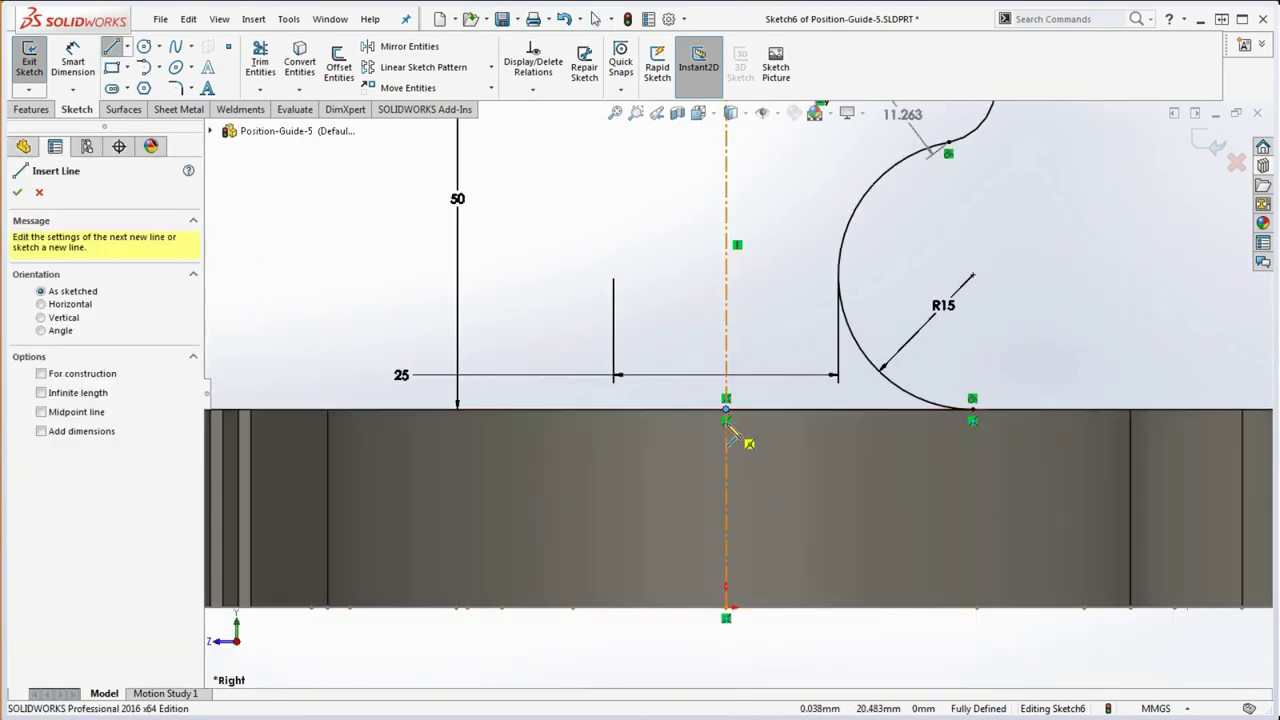
pyautogui.click(726, 411)
pyautogui.scroll(3, 740, 330)
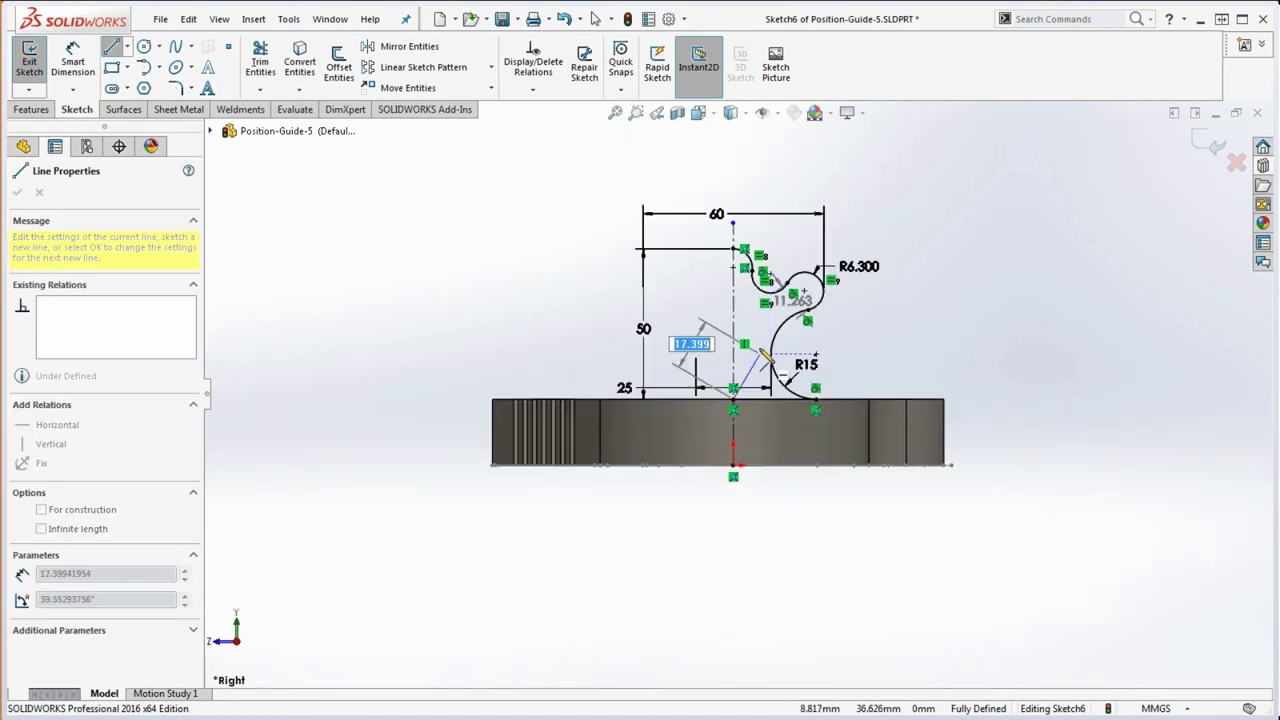
pyautogui.click(734, 250)
pyautogui.press('Escape')
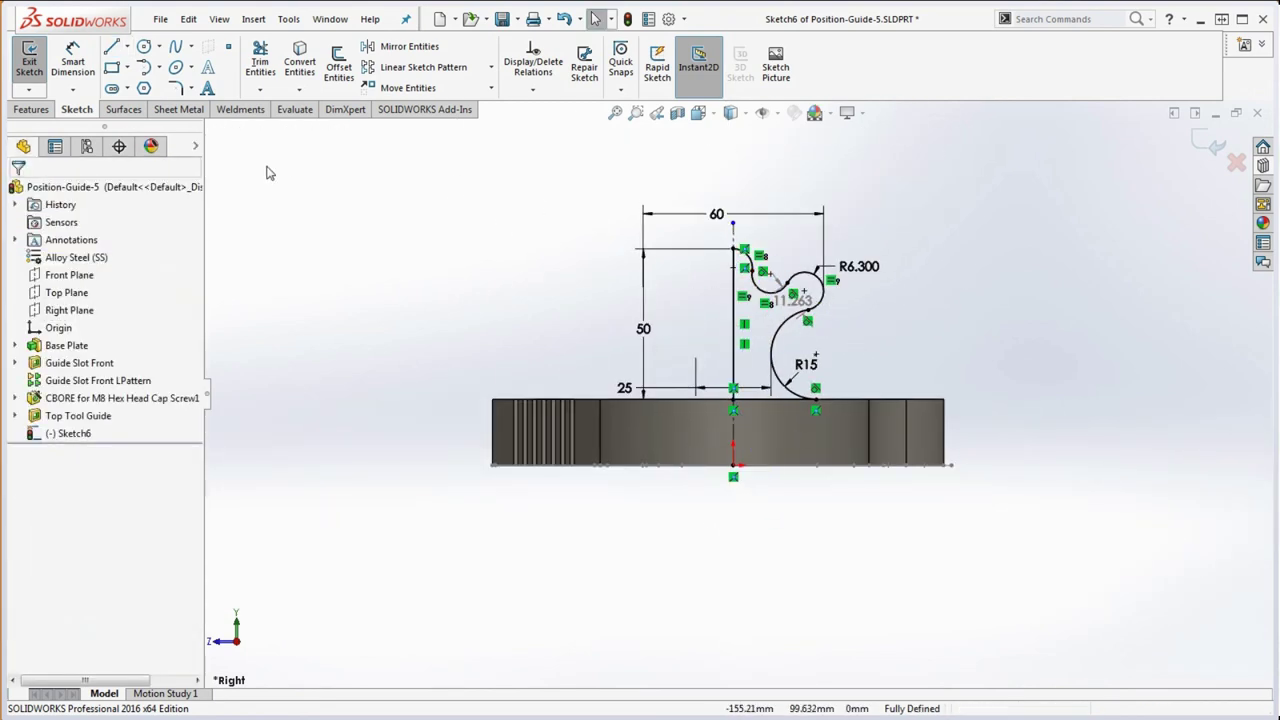
# Revolve the closed knob profile 360 degrees about the vertical centerline as a boss merged with the base plate.
pyautogui.click(29, 110)
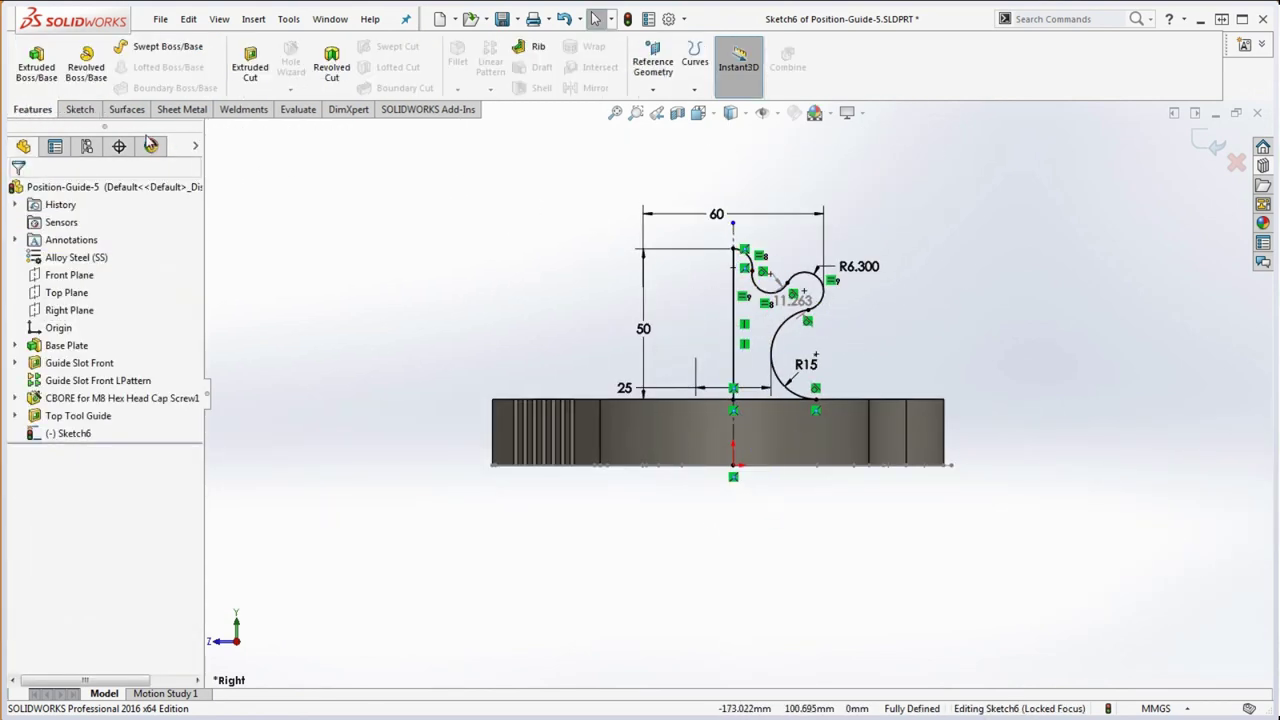
pyautogui.click(86, 62)
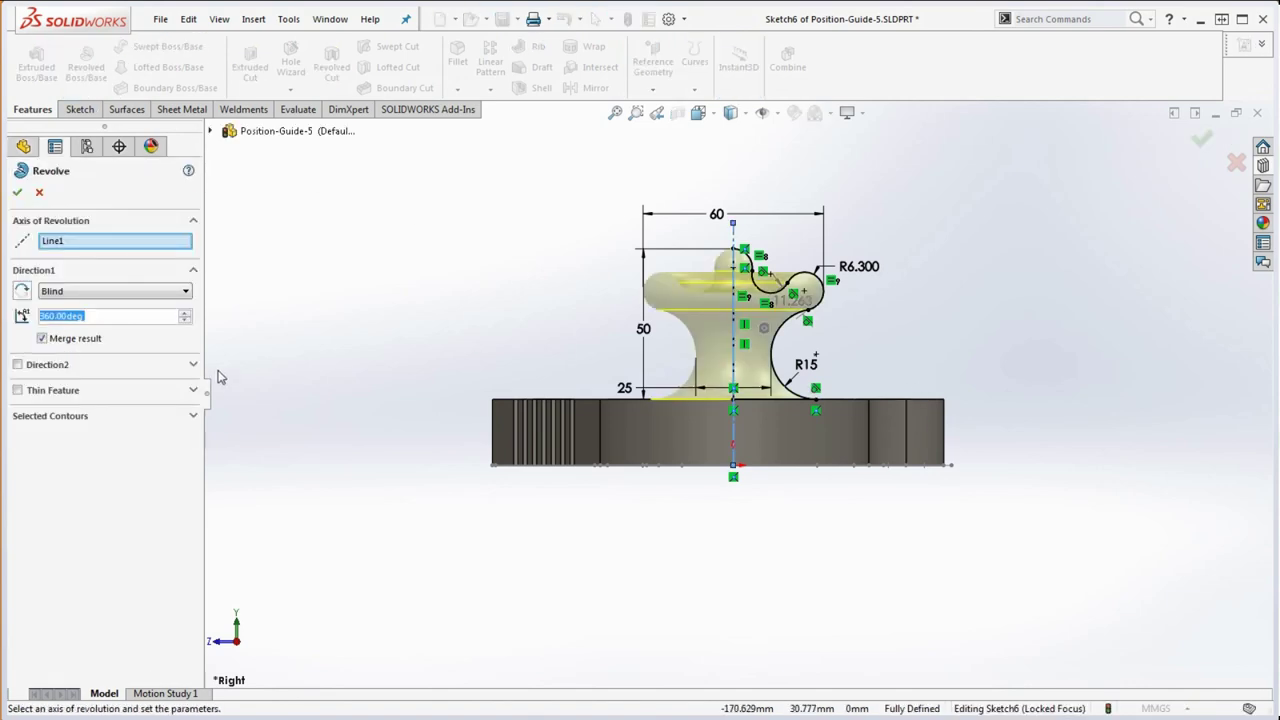
pyautogui.click(17, 192)
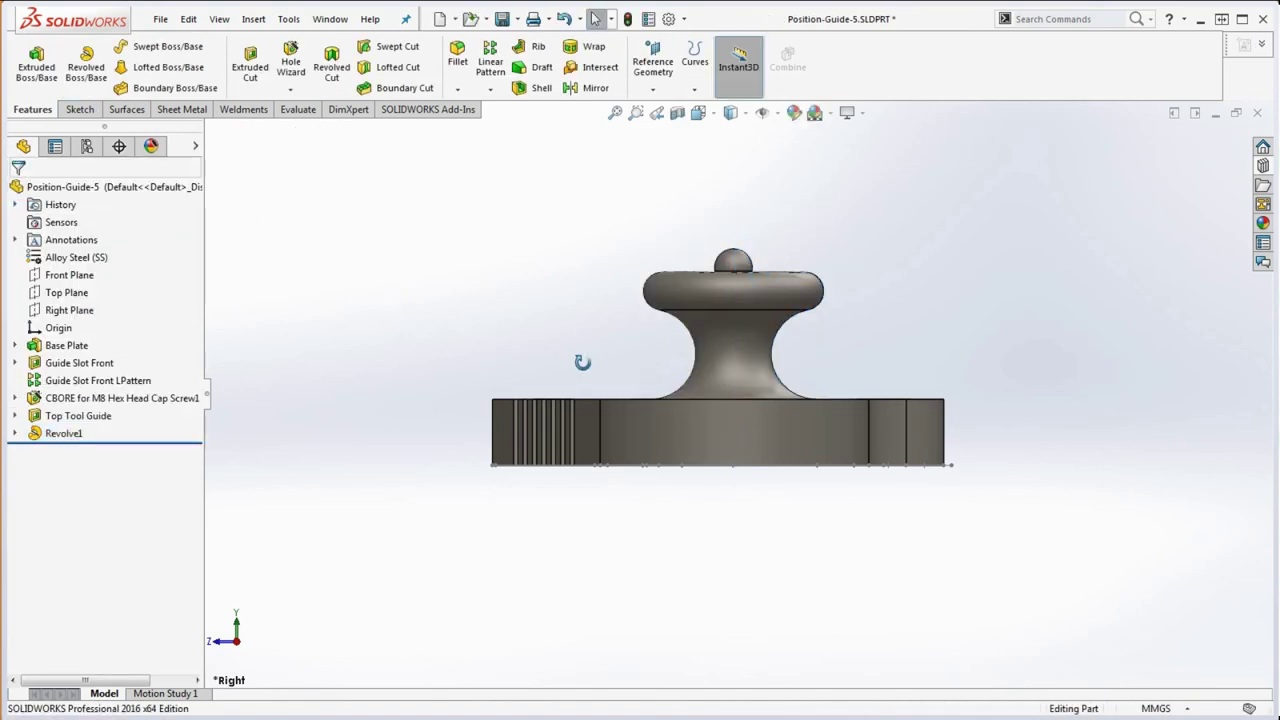
# Calculate the mass properties of the complete Position Guide part with the revolved knob.
pyautogui.moveTo(582, 362); pyautogui.dragTo(700, 390, button='middle')
pyautogui.scroll(2, 872, 411)
pyautogui.scroll(-5, 872, 411)
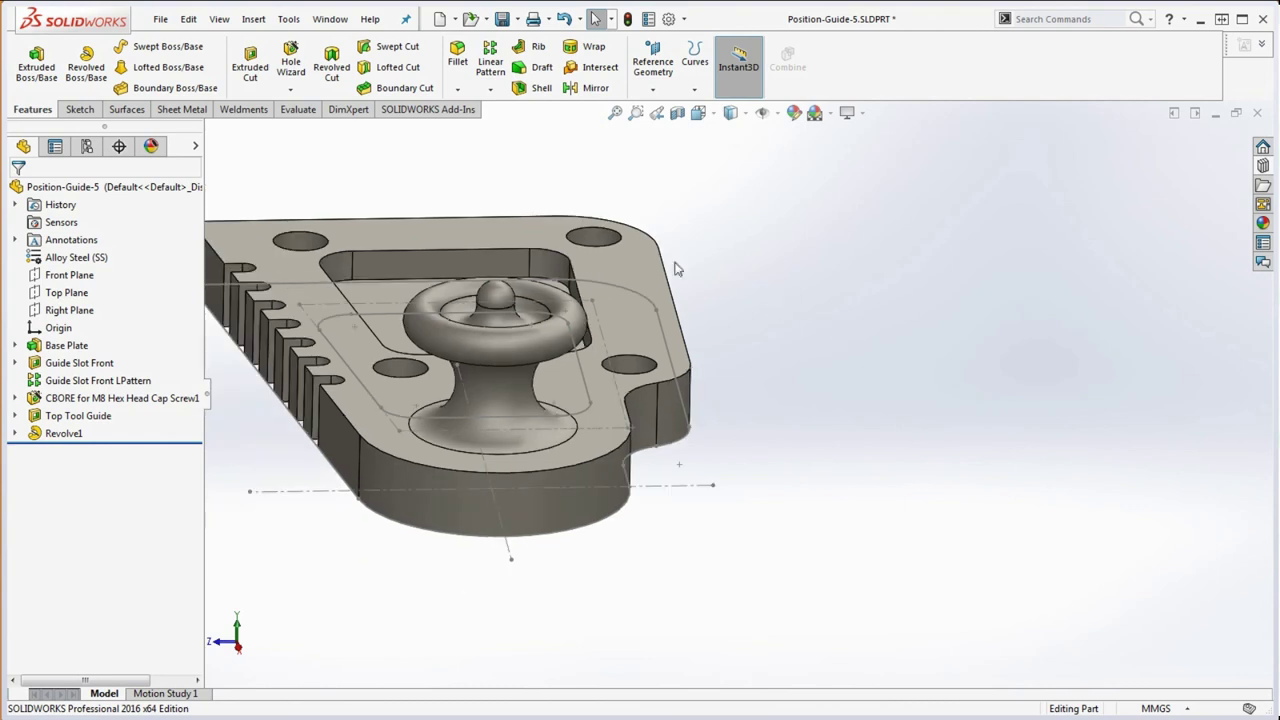
pyautogui.scroll(-1, 438, 207)
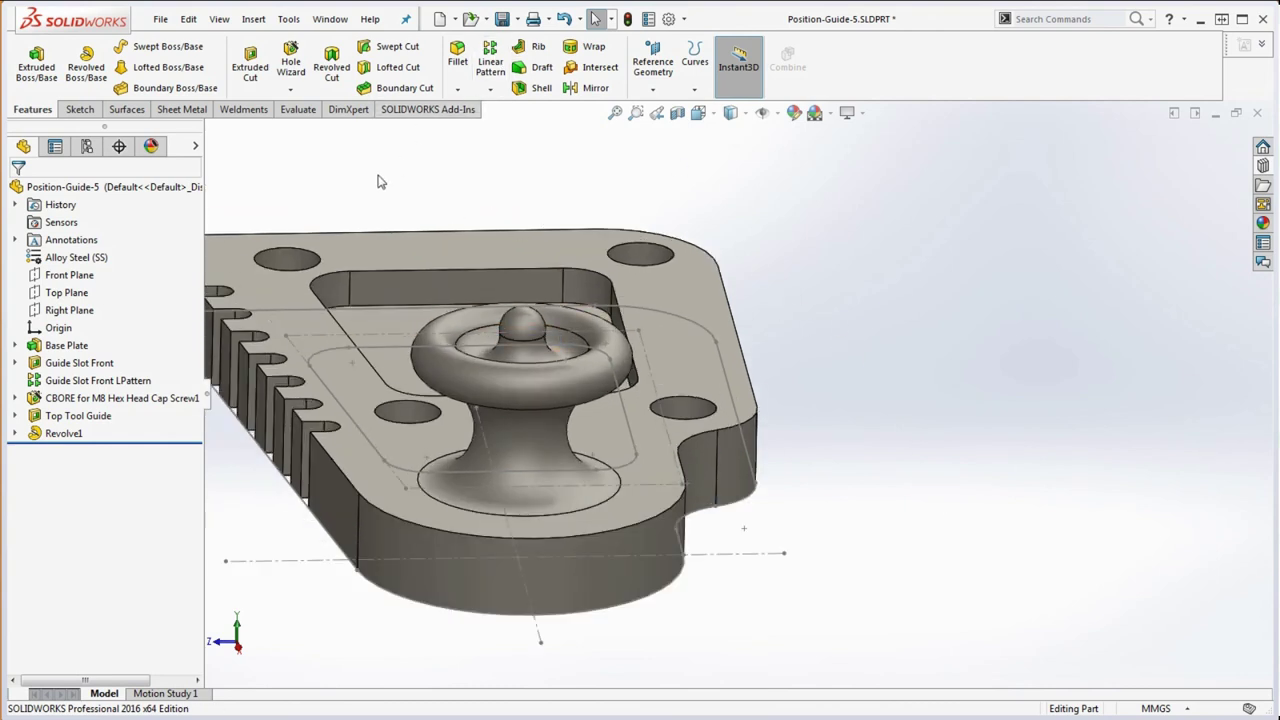
pyautogui.click(298, 109)
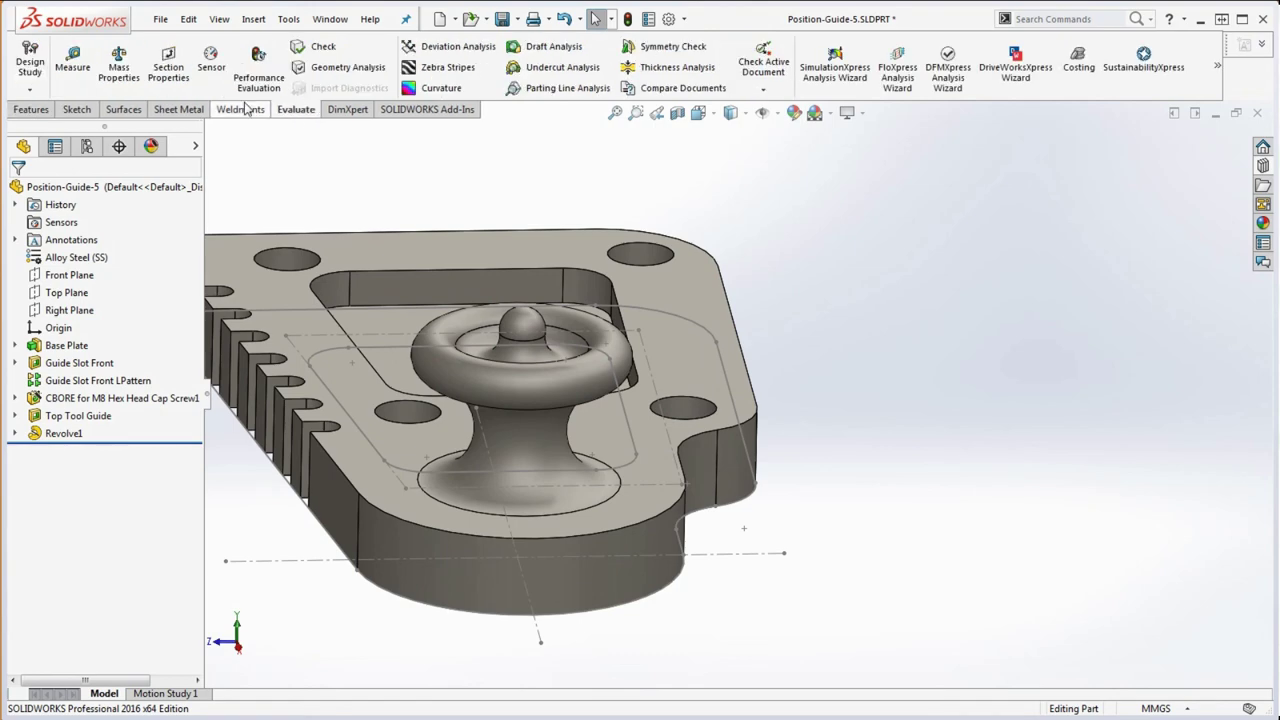
pyautogui.click(118, 65)
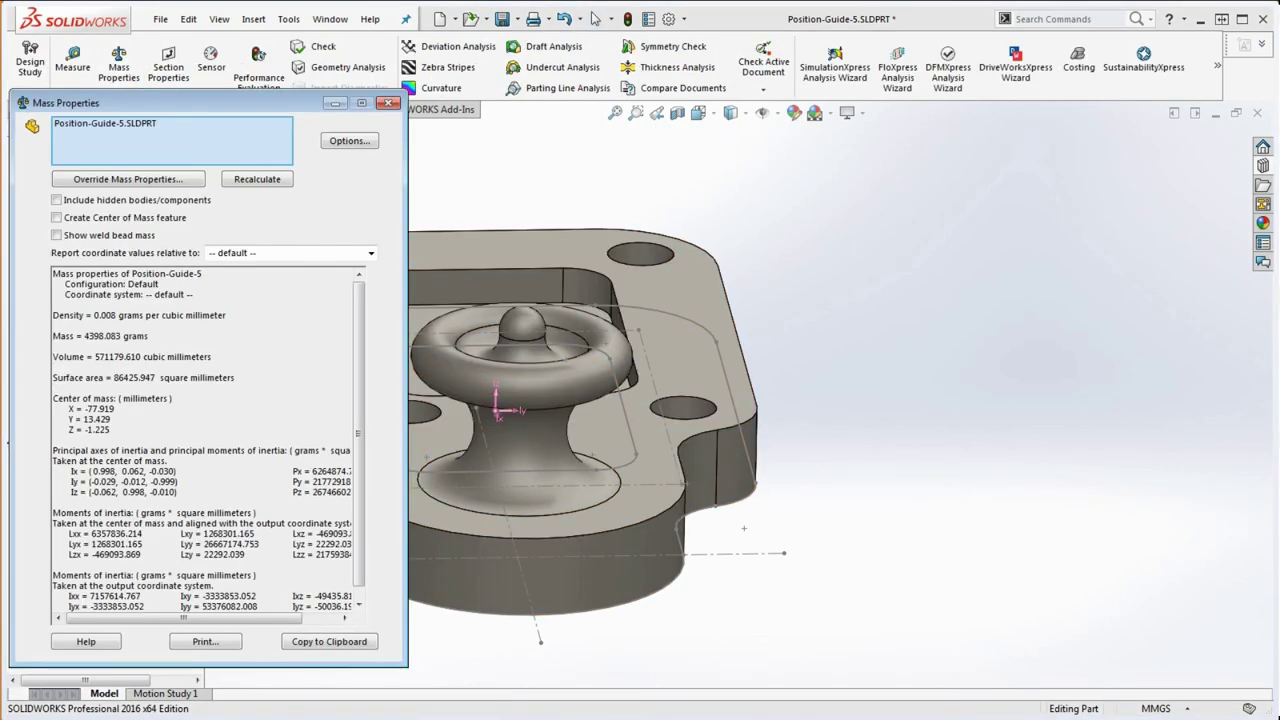
# Compare the reported mass and center of mass with the position set knob note on the drawing PDF in the browser.
pyautogui.hotkey('alt', 'Tab')
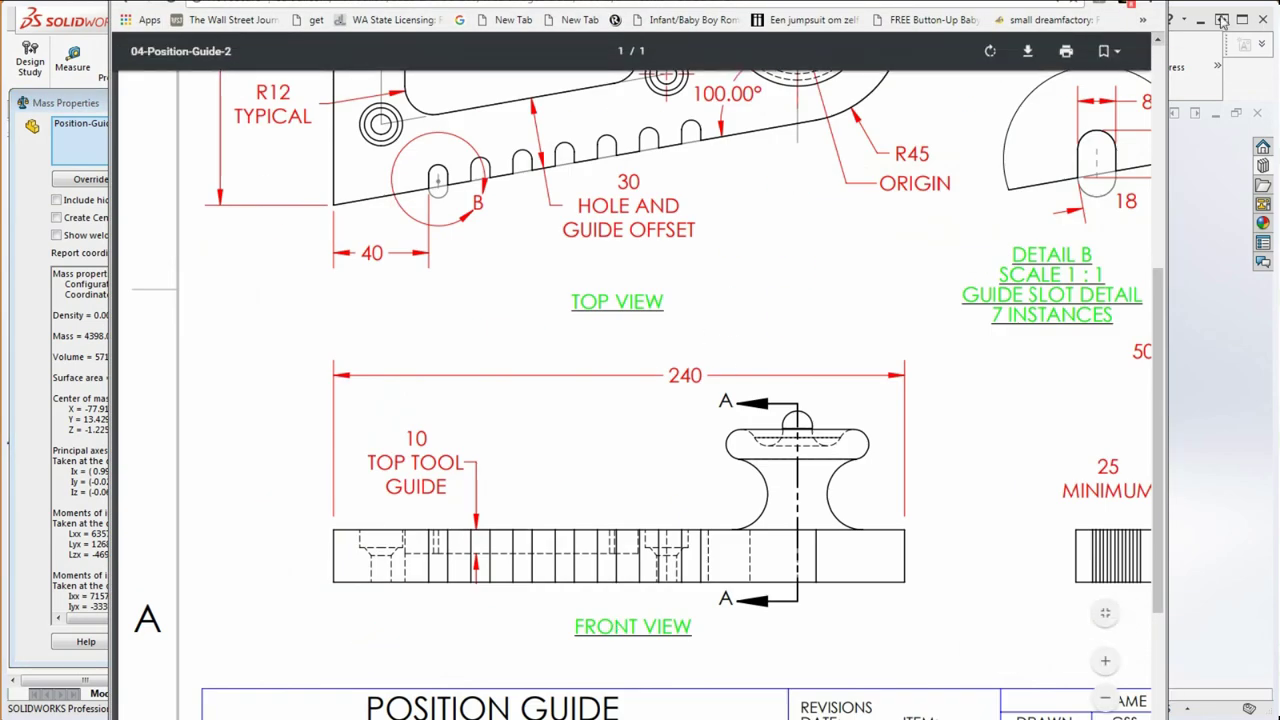
pyautogui.hotkey('alt', 'Tab')
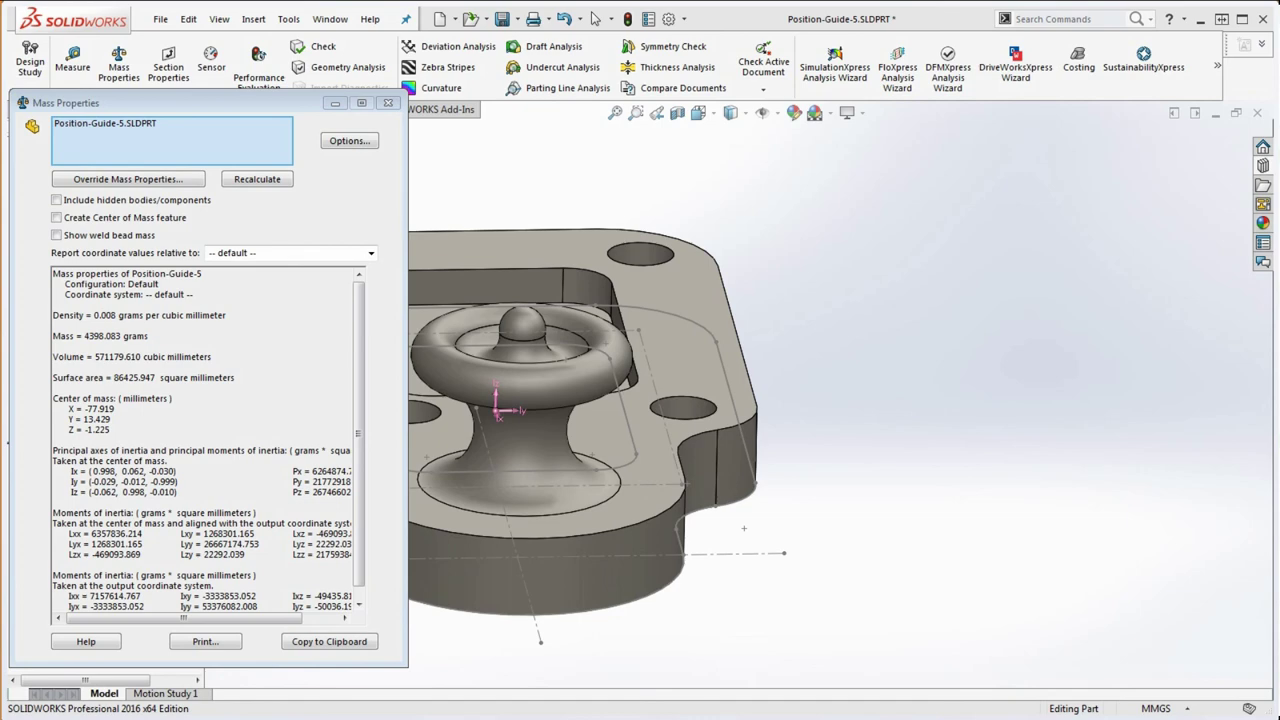
pyautogui.hotkey('alt', 'Tab')
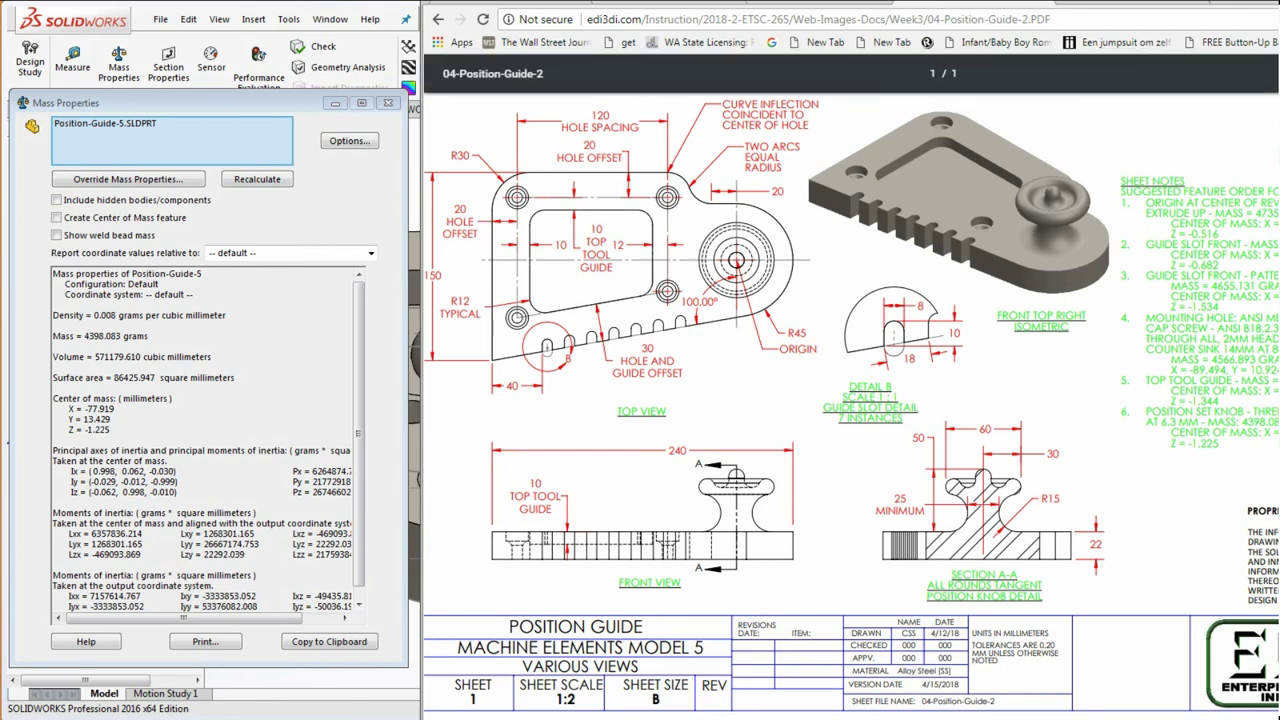
pyautogui.hotkey('alt', 'Tab')
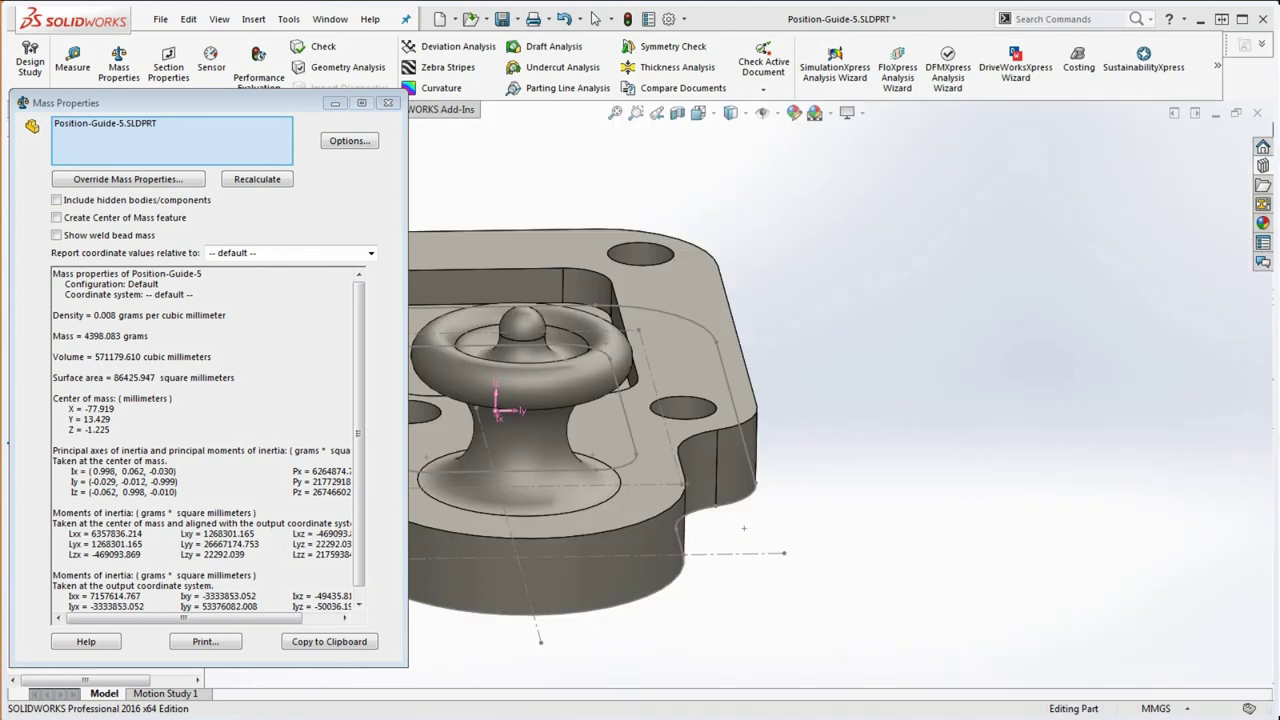
# Close the mass properties report, inspect the whole part from above and the front, and check it against the drawing PDF in the browser.
pyautogui.scroll(4, 933, 432)
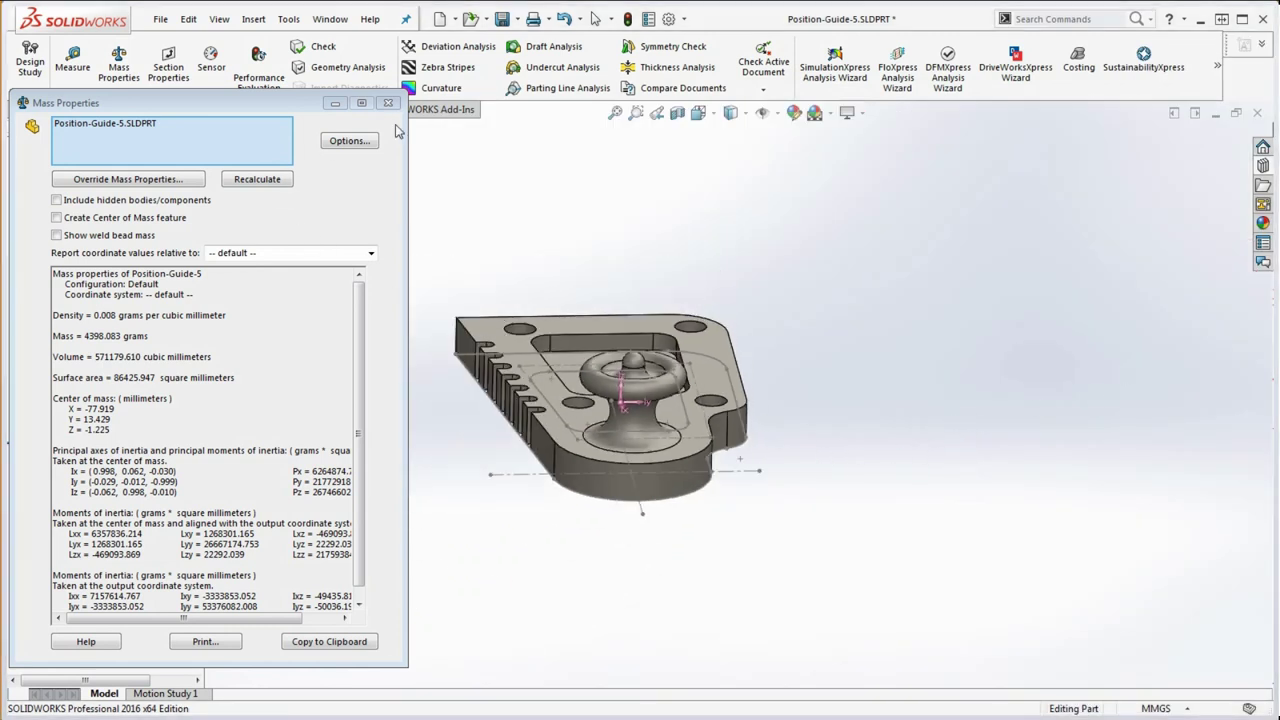
pyautogui.click(388, 103)
pyautogui.moveTo(700, 560); pyautogui.dragTo(720, 580, button='middle')
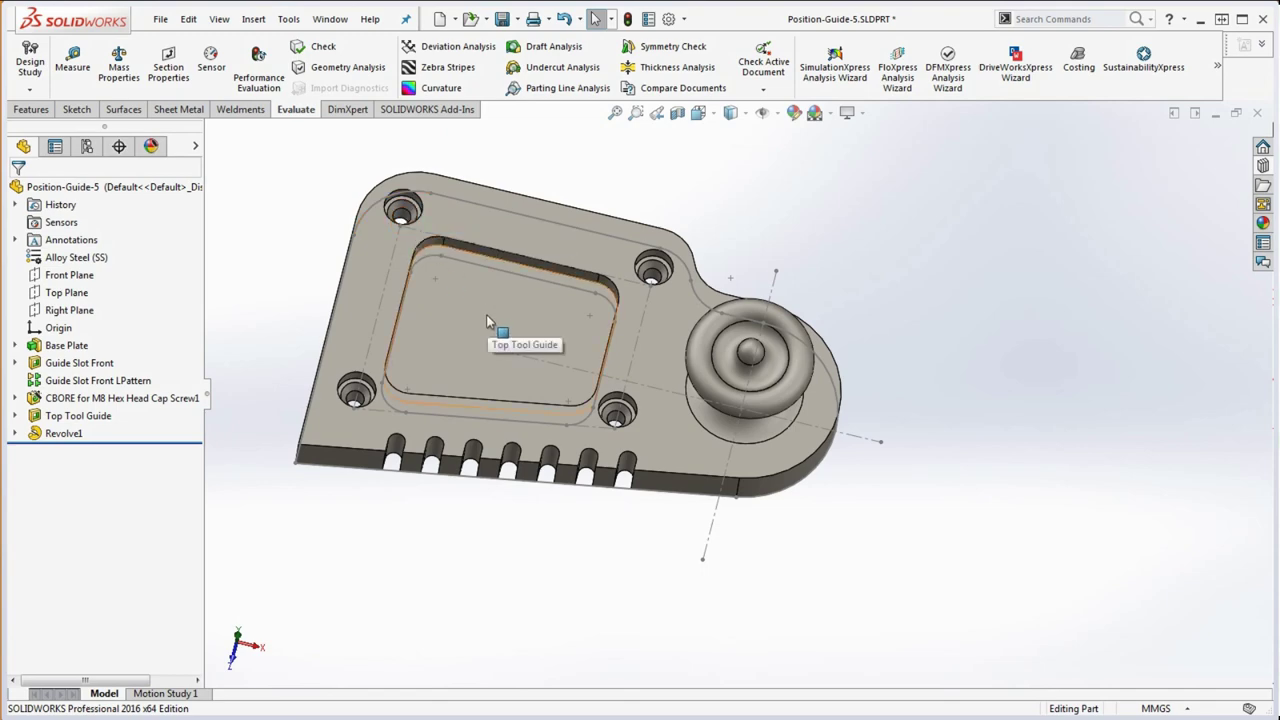
pyautogui.moveTo(486, 314); pyautogui.dragTo(786, 416, button='middle')
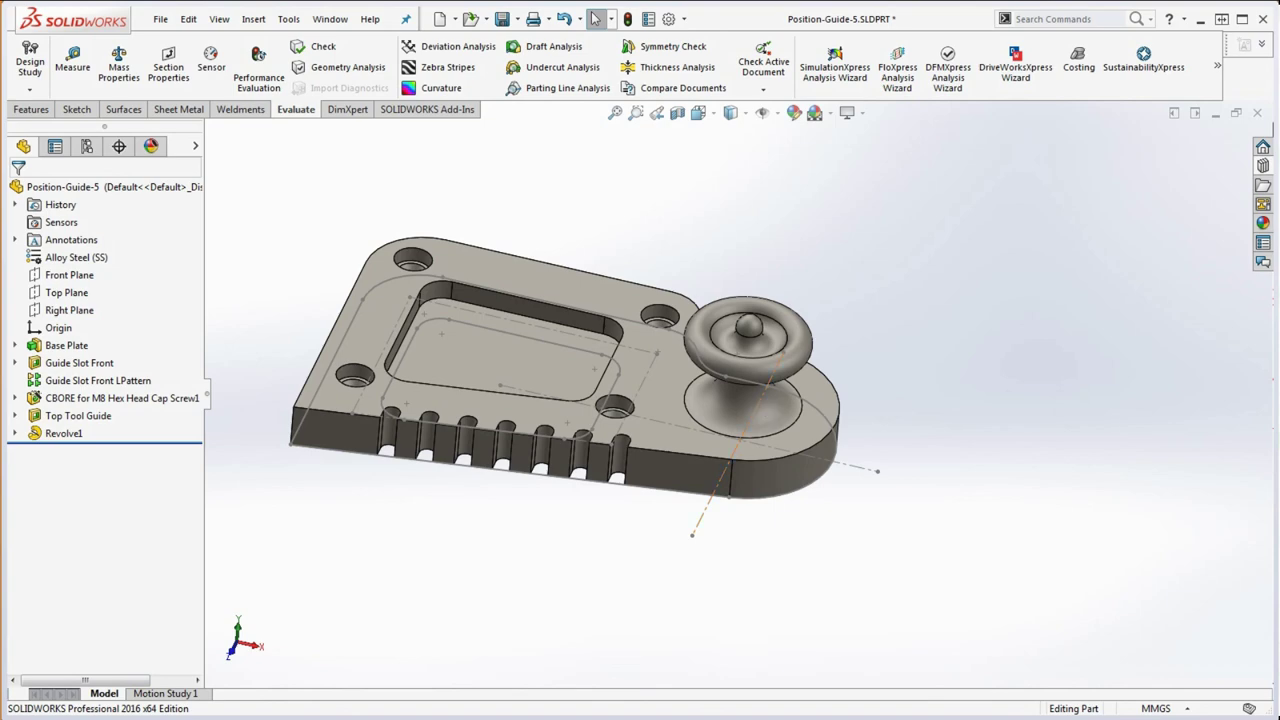
pyautogui.hotkey('alt', 'Tab')
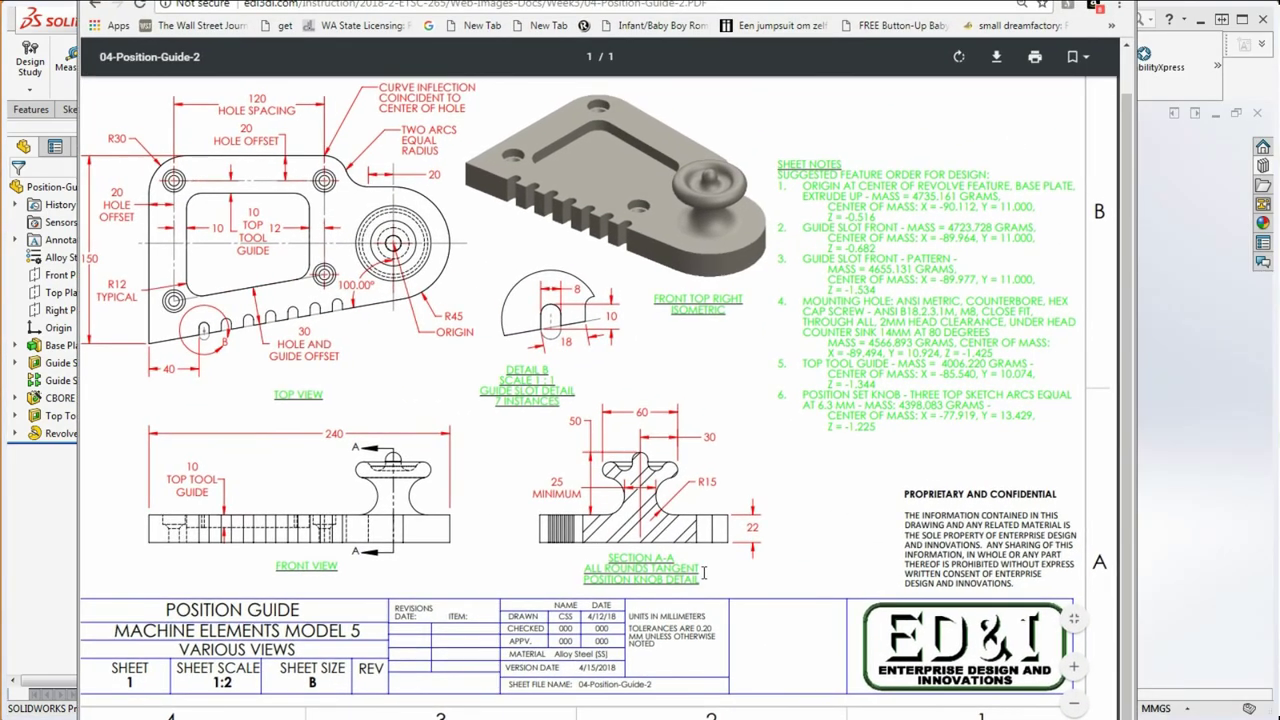